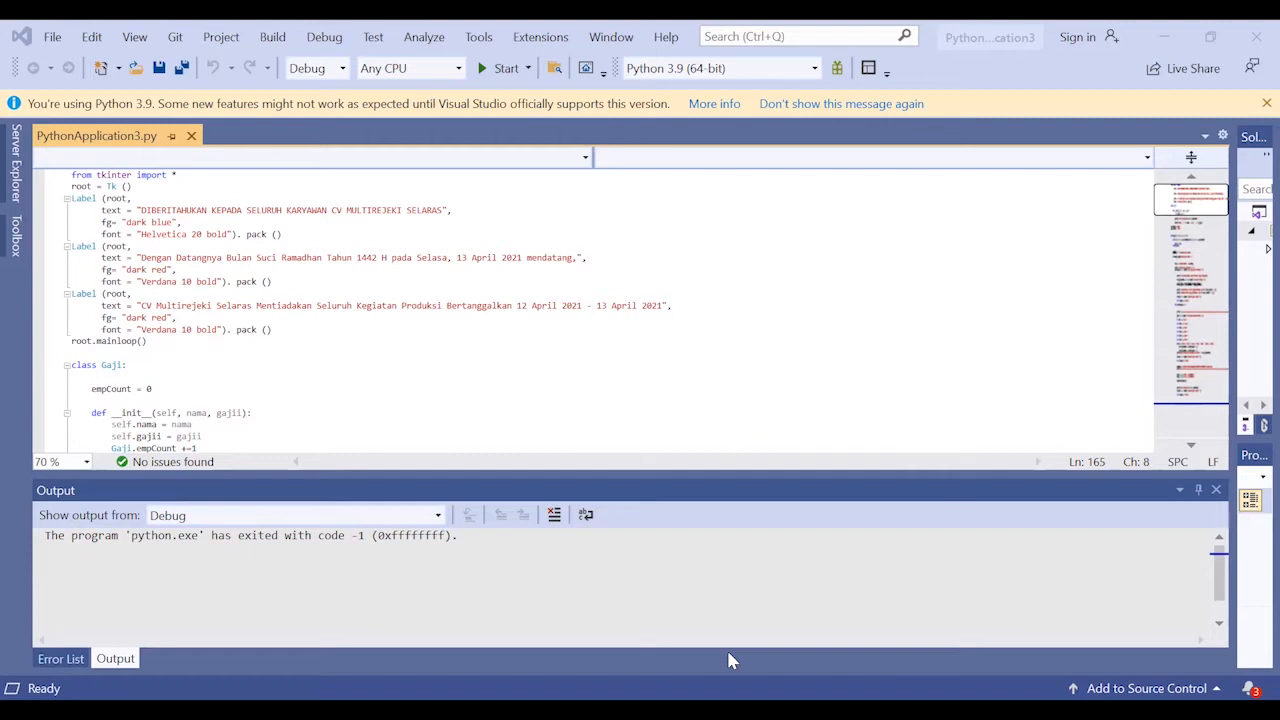
Run the Python script, bring its tk announcement window to the front, and close that window after viewing it.
{"action": "left_click", "coordinate": [1167, 527]}
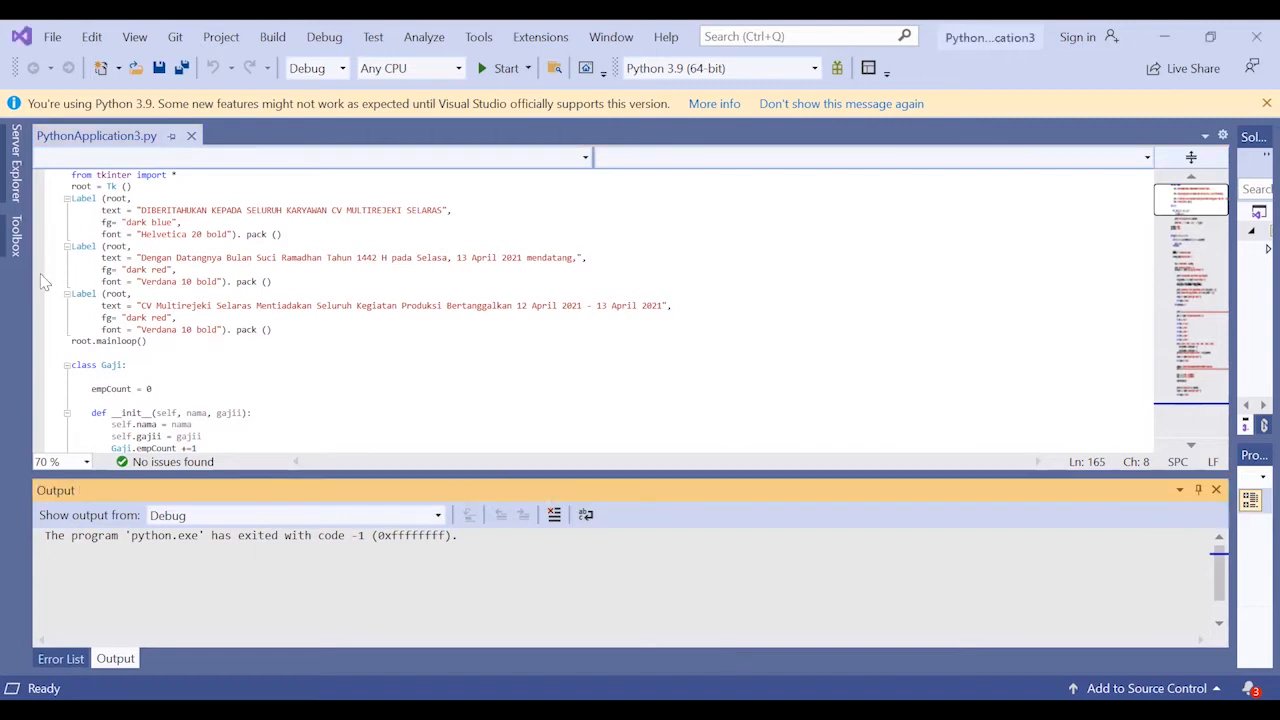
{"action": "left_click", "coordinate": [501, 68]}
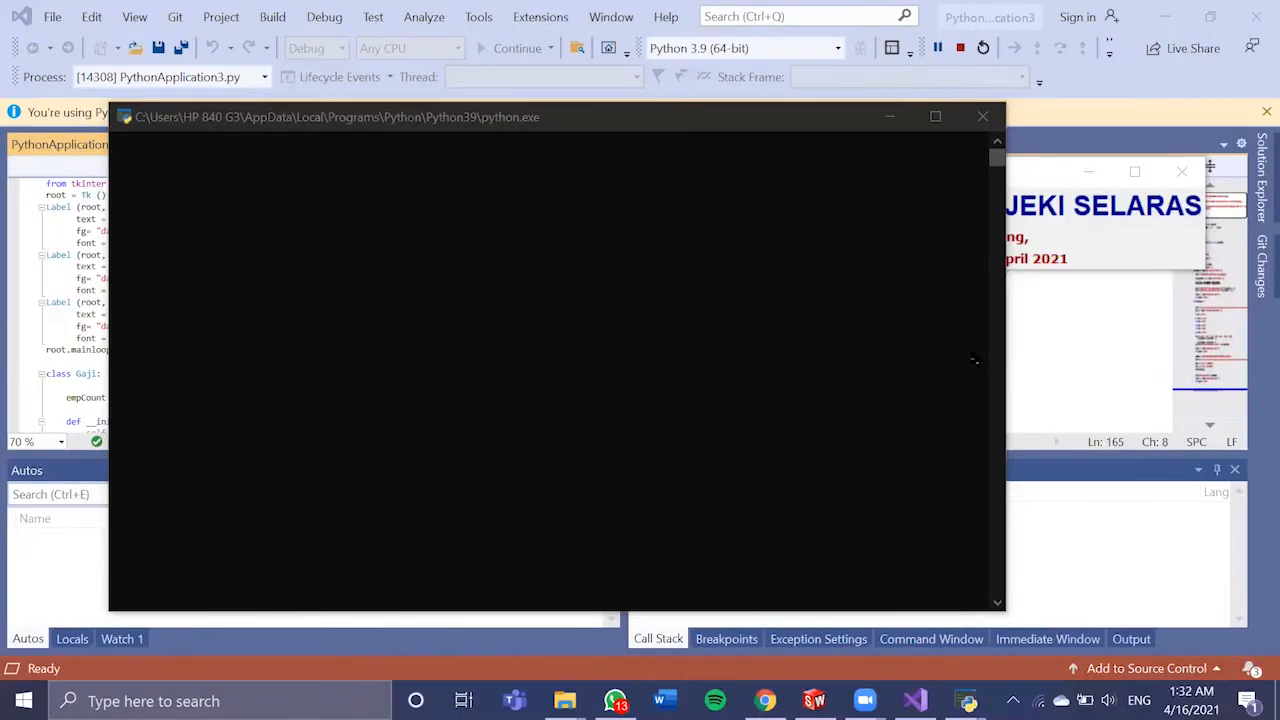
{"action": "mouse_move", "coordinate": [967, 700]}
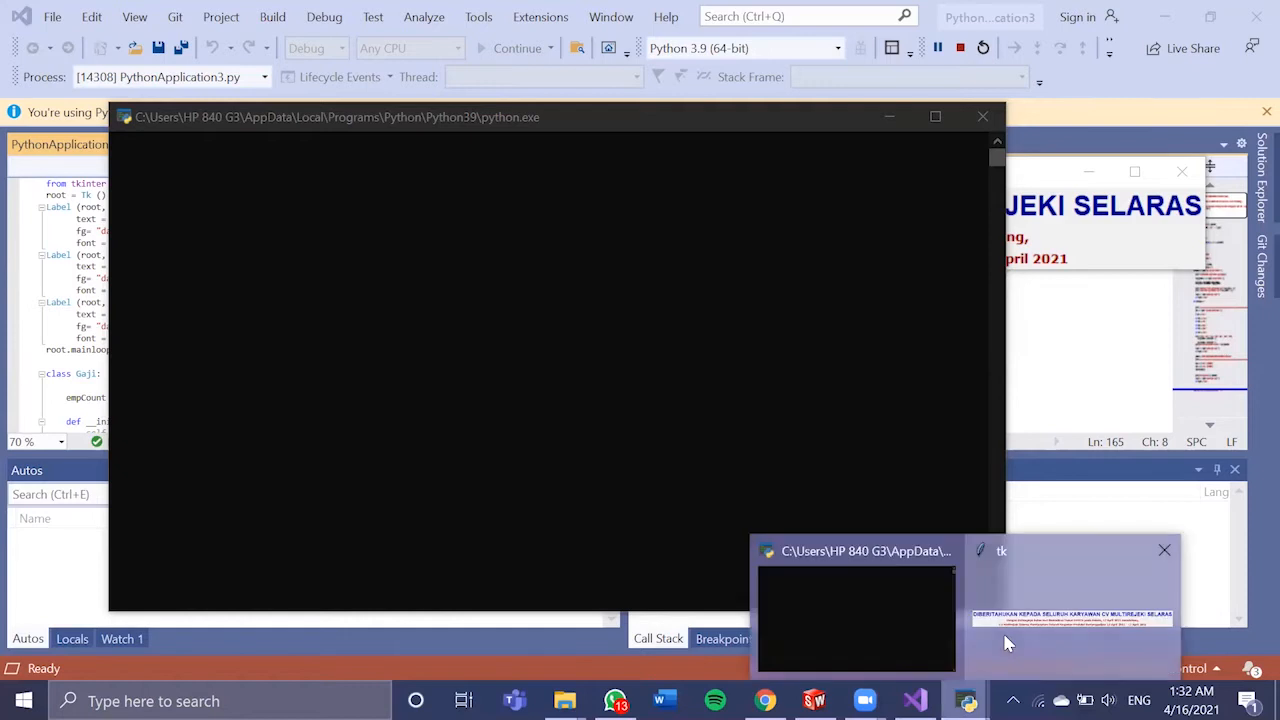
{"action": "left_click", "coordinate": [1006, 645]}
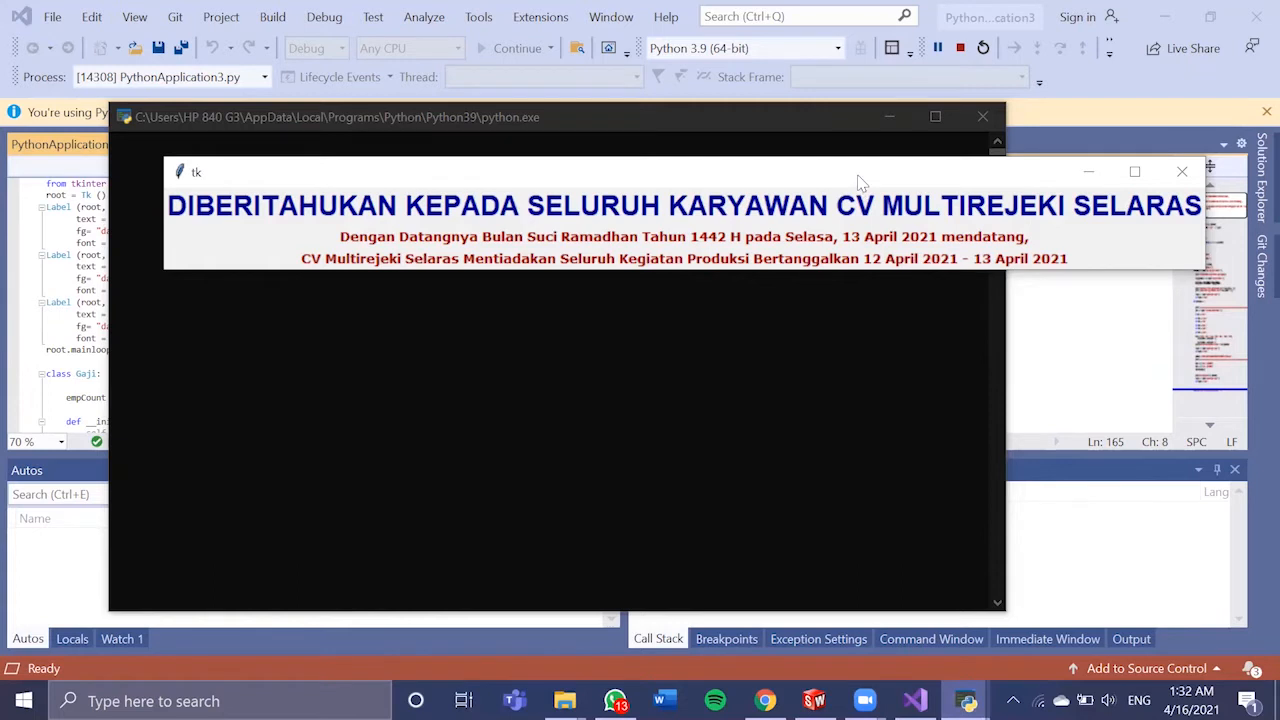
{"action": "left_click_drag", "start_coordinate": [858, 182], "coordinate": [776, 134]}
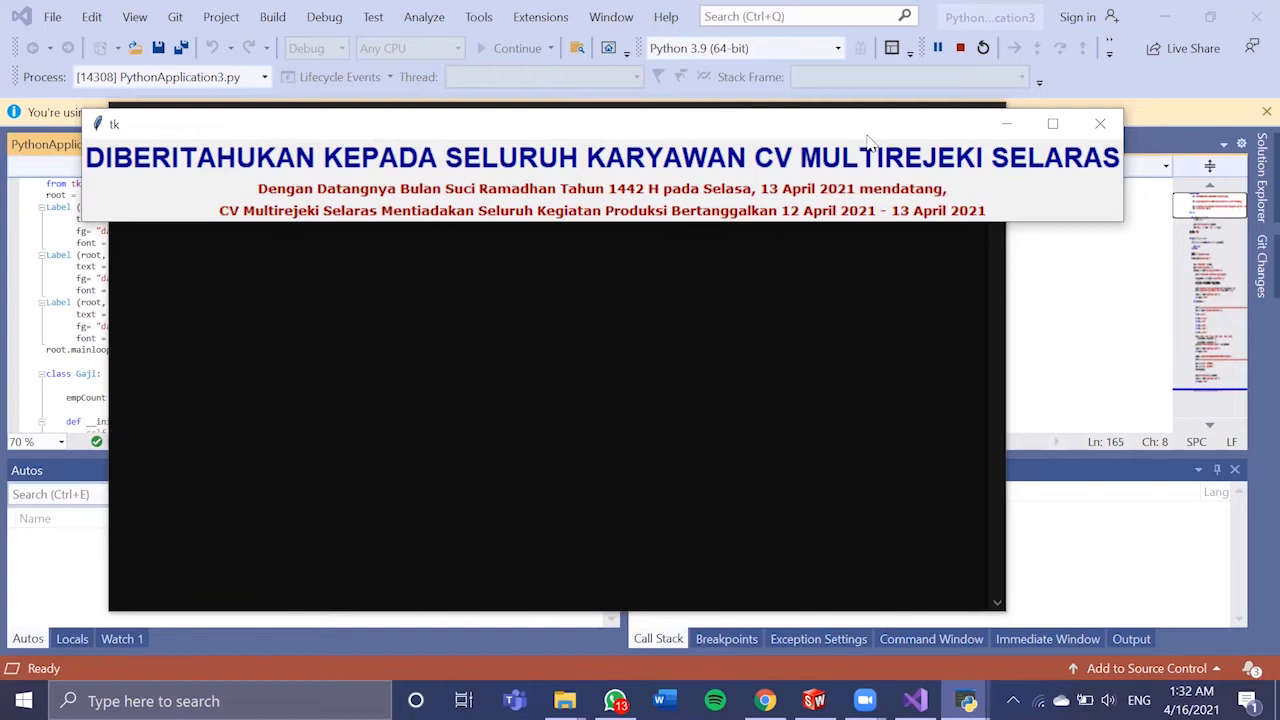
{"action": "left_click_drag", "start_coordinate": [868, 140], "coordinate": [850, 222]}
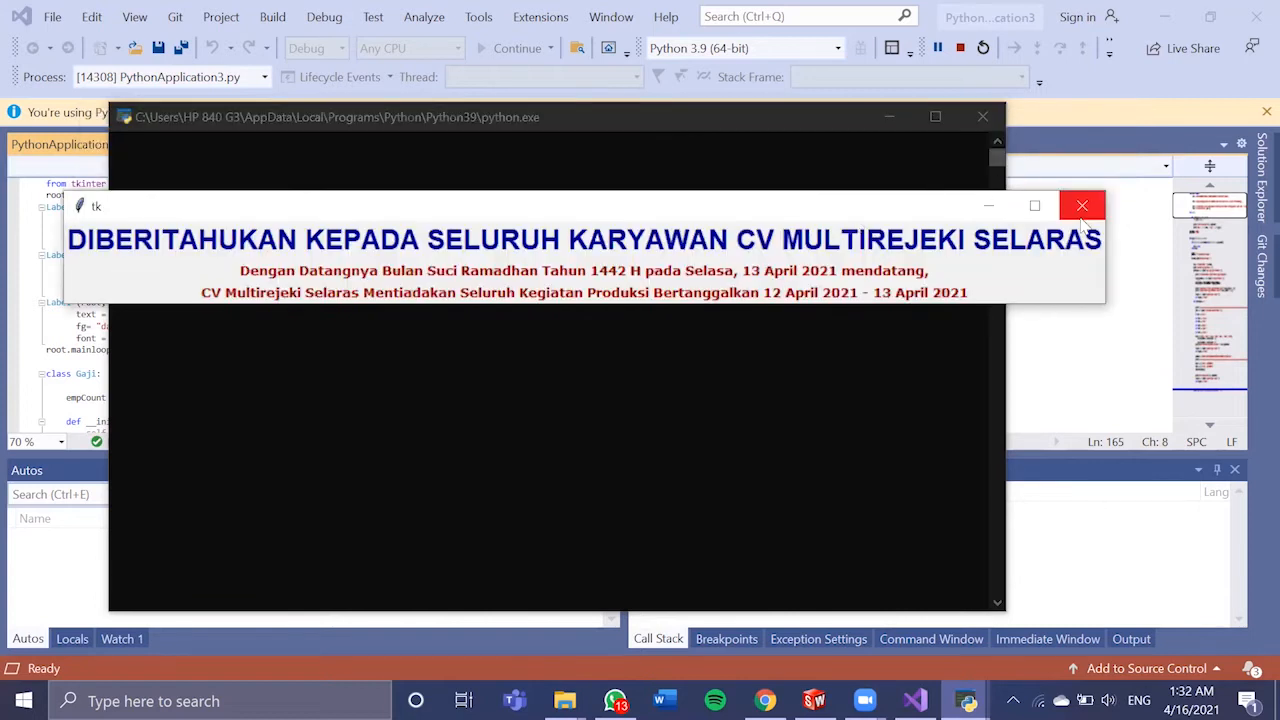
{"action": "left_click", "coordinate": [1082, 208]}
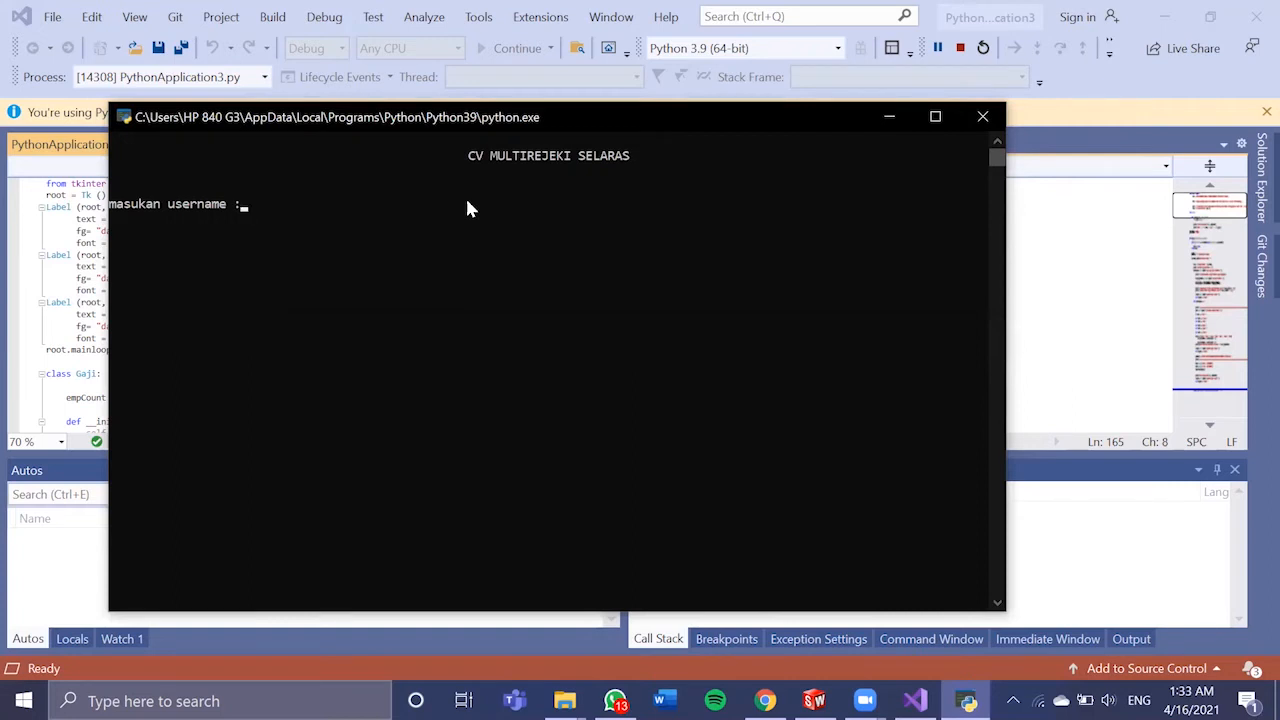
Log in to the console program with the first account's username and password.
{"action": "type", "text": "RARA"}
{"action": "key", "text": "Return"}
{"action": "type", "text": "12345"}
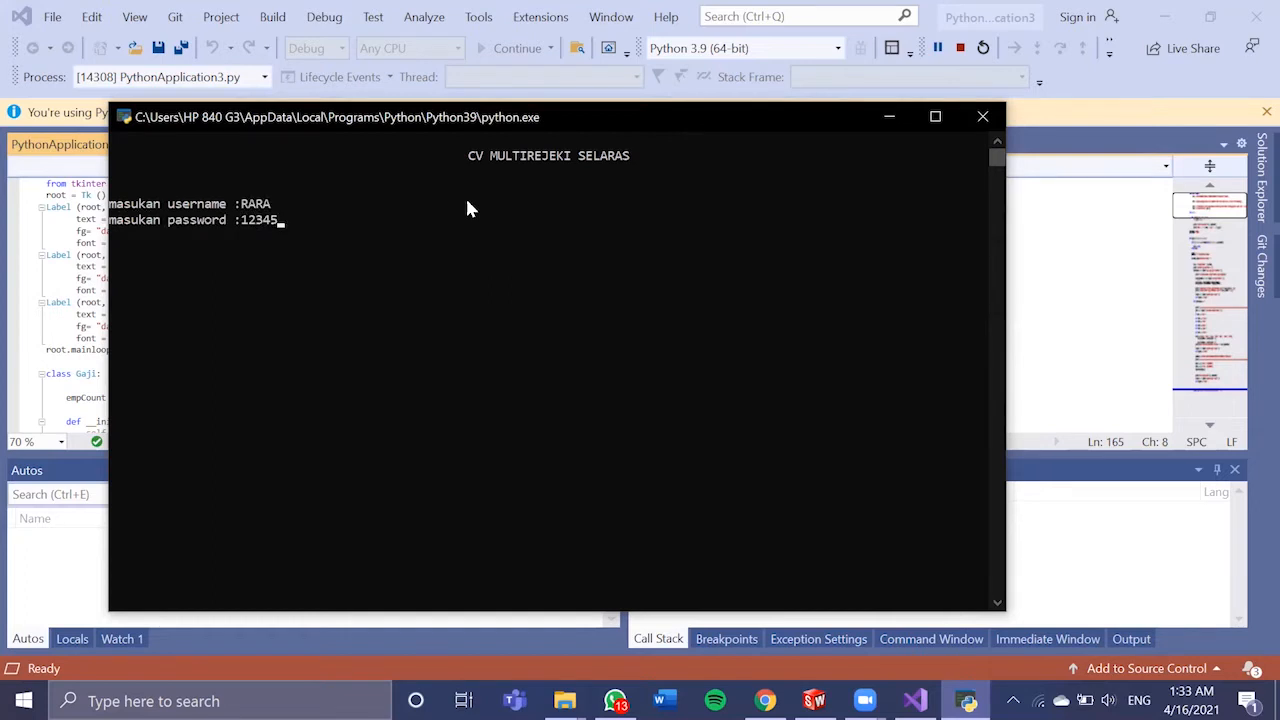
{"action": "key", "text": "Return"}
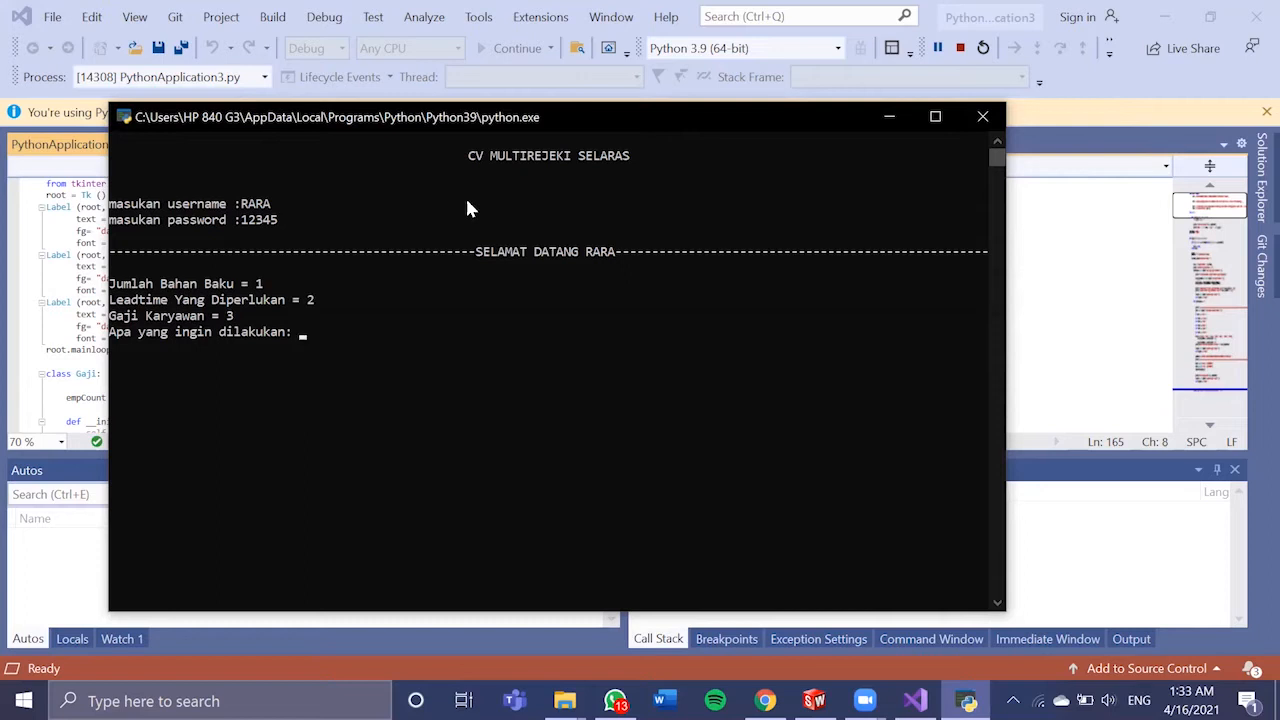
Calculate the raw materials with option 1 for a production target of 100, and answer "ya" to continue.
{"action": "type", "text": "1"}
{"action": "key", "text": "Return"}
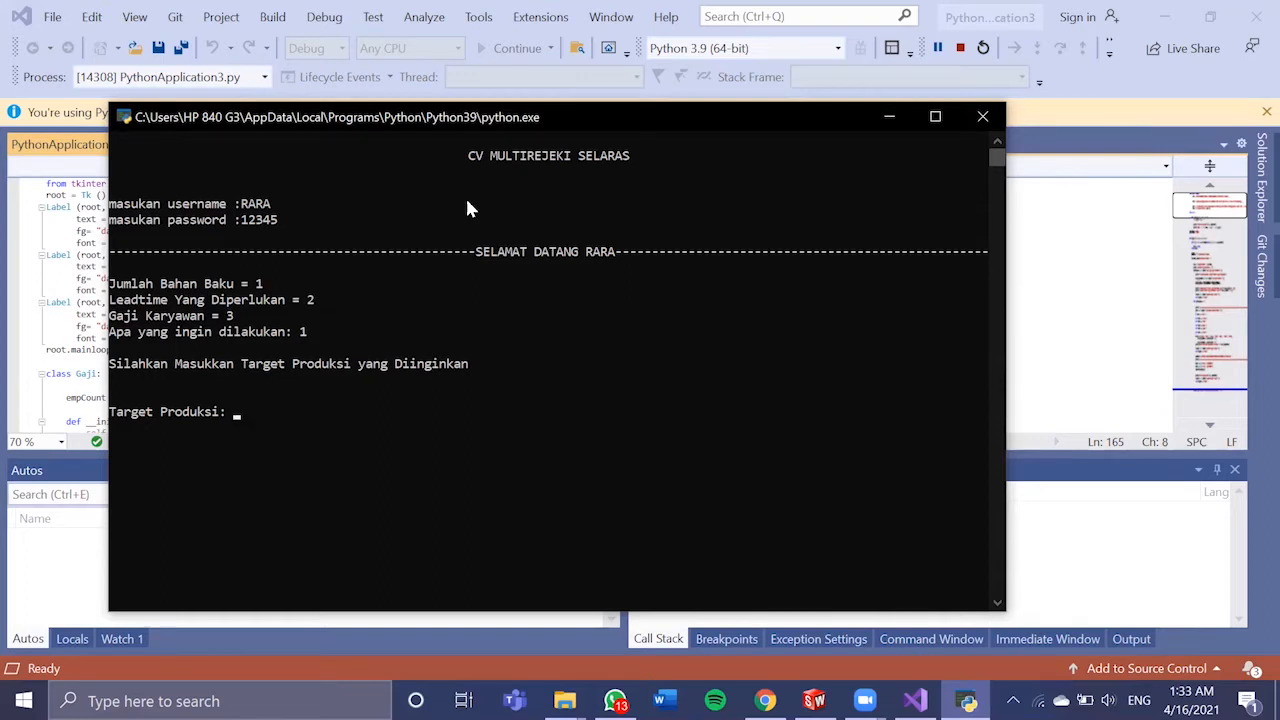
{"action": "type", "text": "100"}
{"action": "key", "text": "Return"}
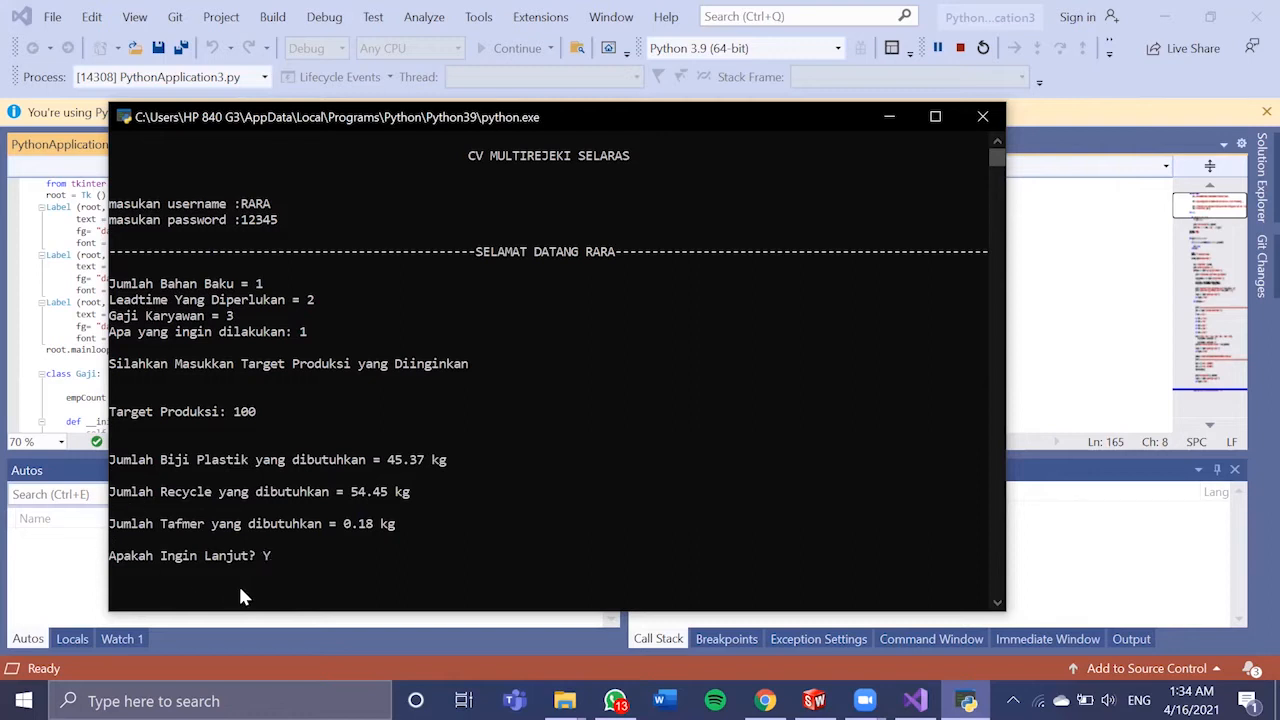
{"action": "type", "text": "a"}
{"action": "key", "text": "Return"}
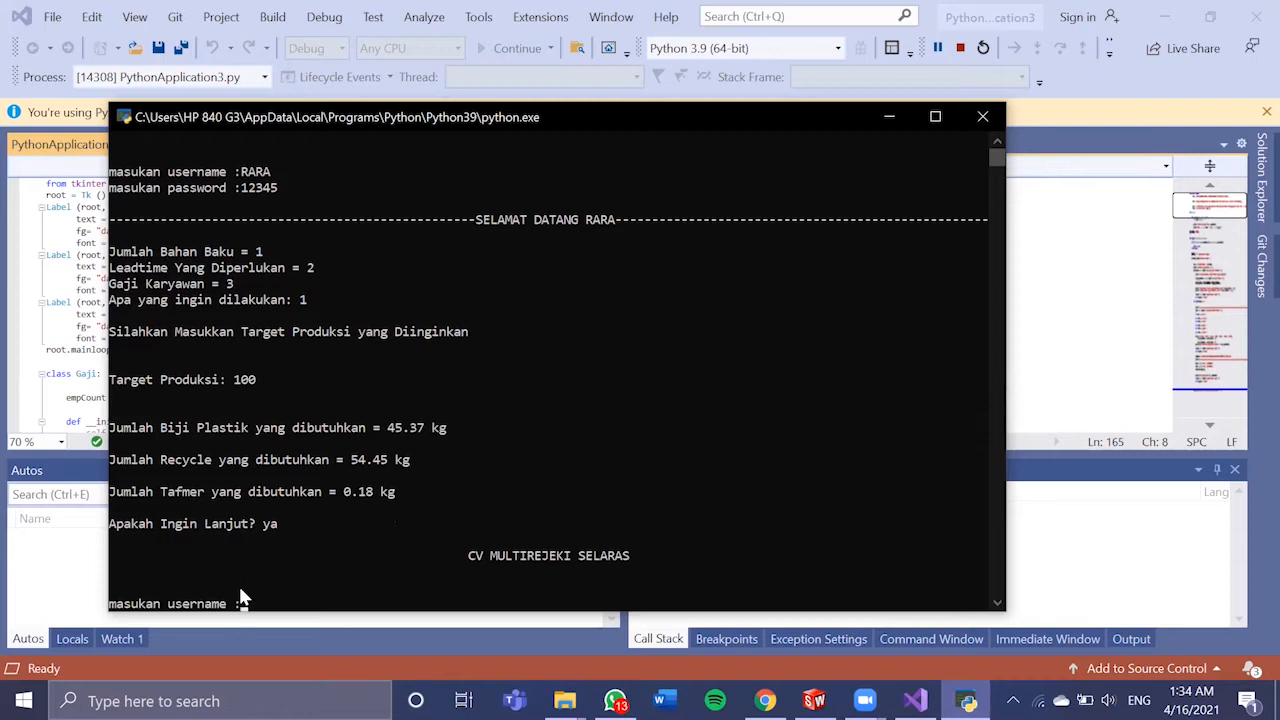
Log in to the console program with the second account's username and password.
{"action": "type", "text": "DAFFA"}
{"action": "key", "text": "Return"}
{"action": "type", "text": "54321"}
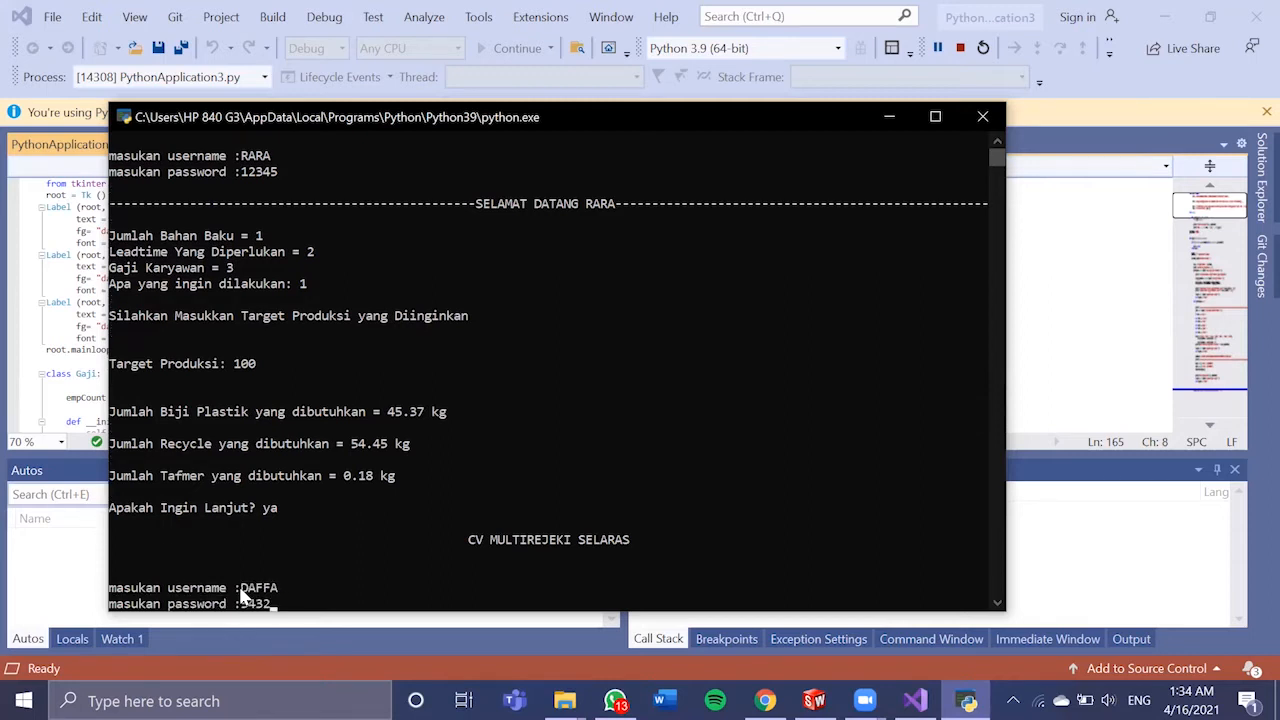
{"action": "key", "text": "Return"}
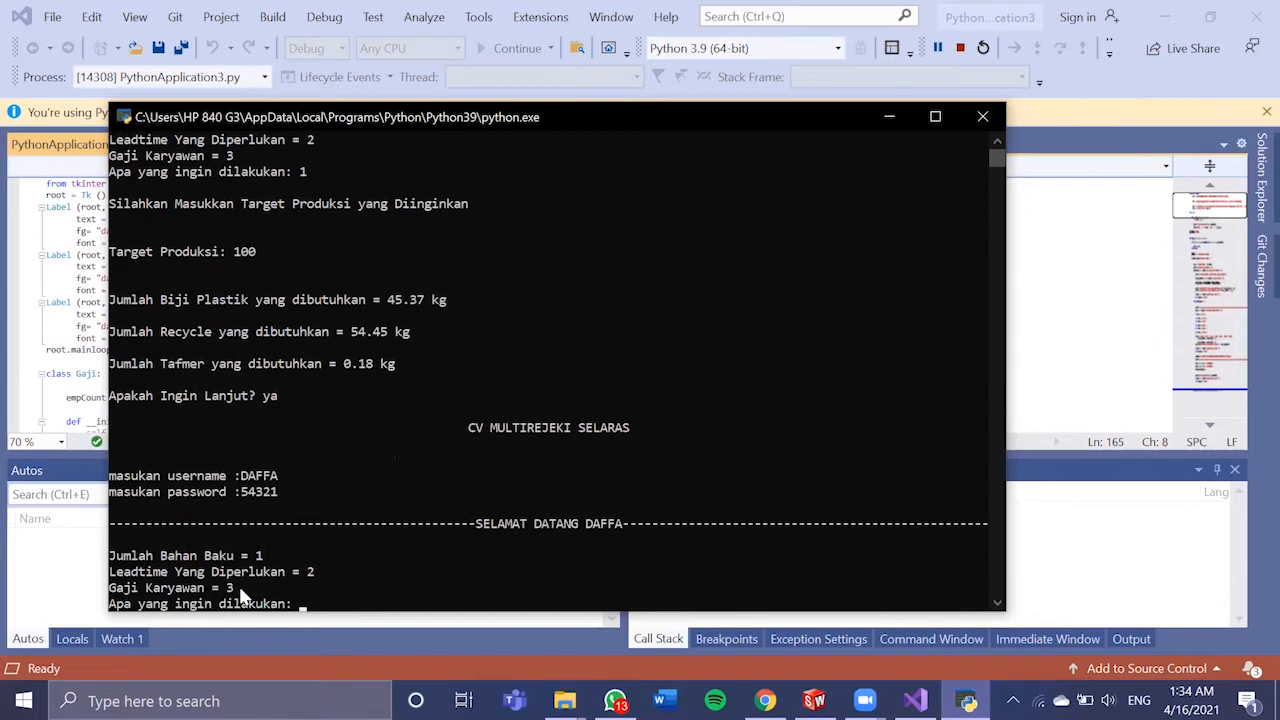
Check the lead time with option 2 for day "rabu" and a production quantity of 160, and answer "ya" to continue.
{"action": "type", "text": "2"}
{"action": "key", "text": "Return"}
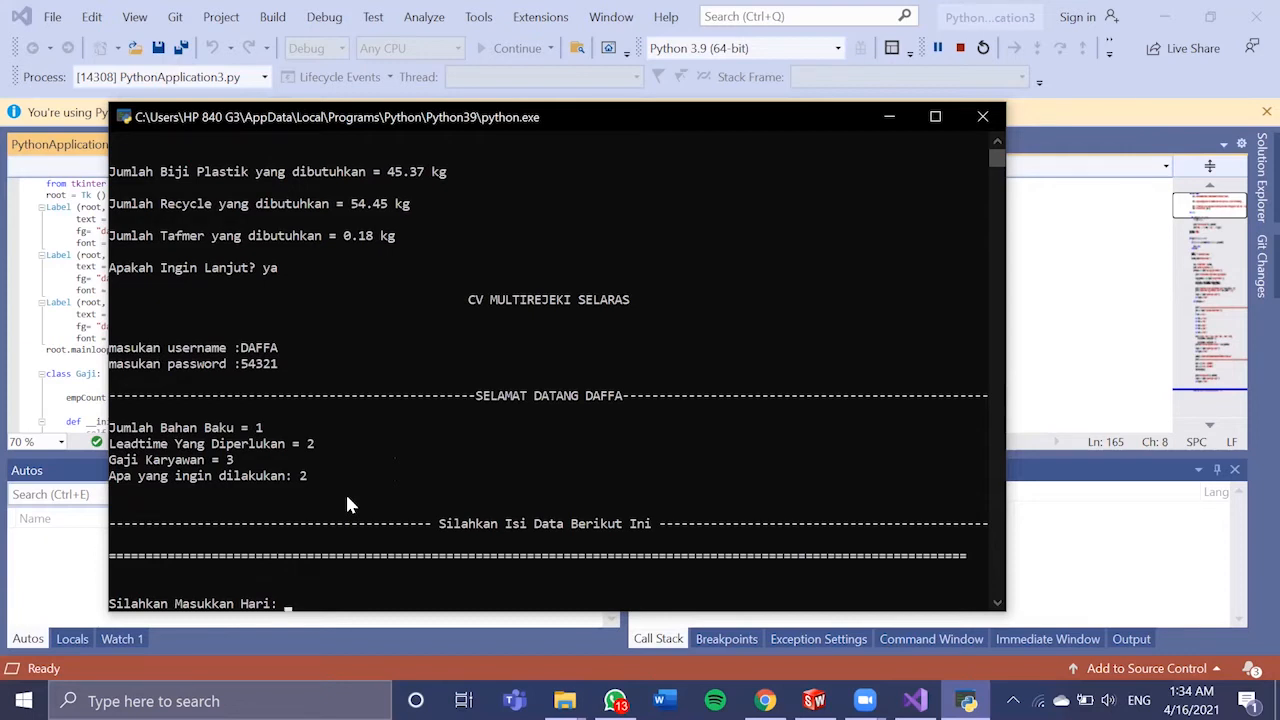
{"action": "type", "text": "rabu"}
{"action": "key", "text": "Return"}
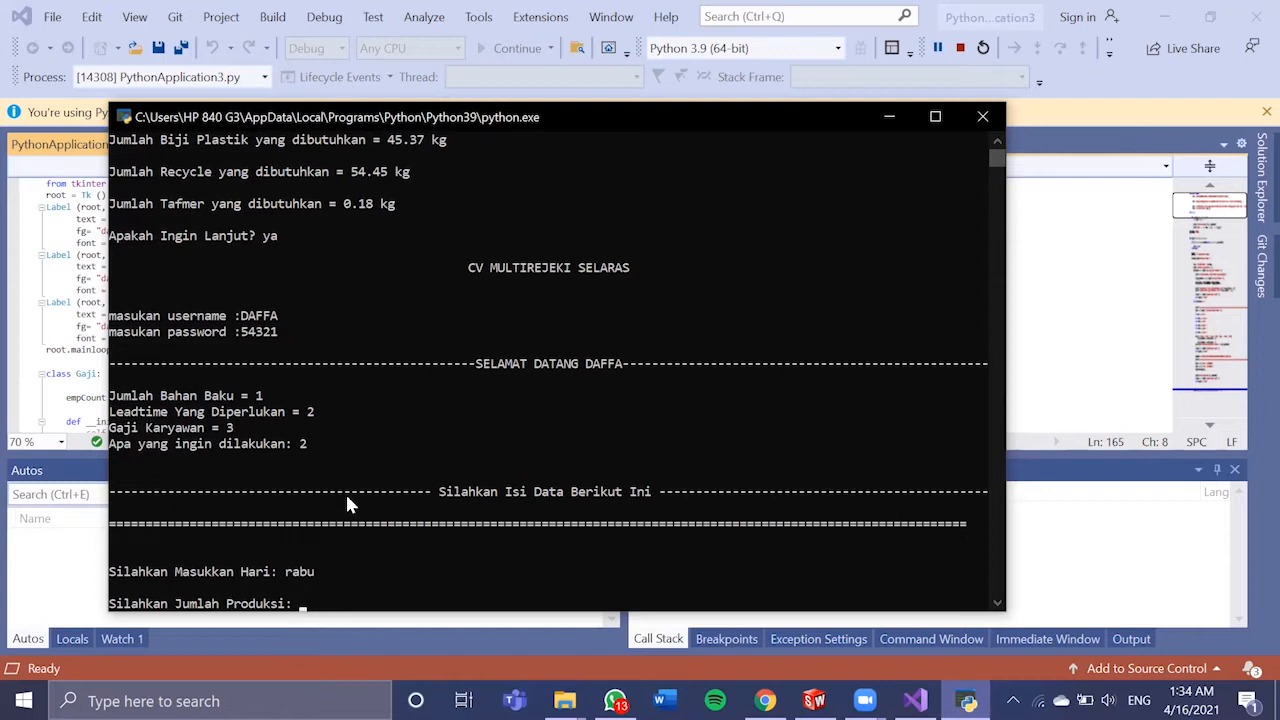
{"action": "type", "text": "160"}
{"action": "key", "text": "Return"}
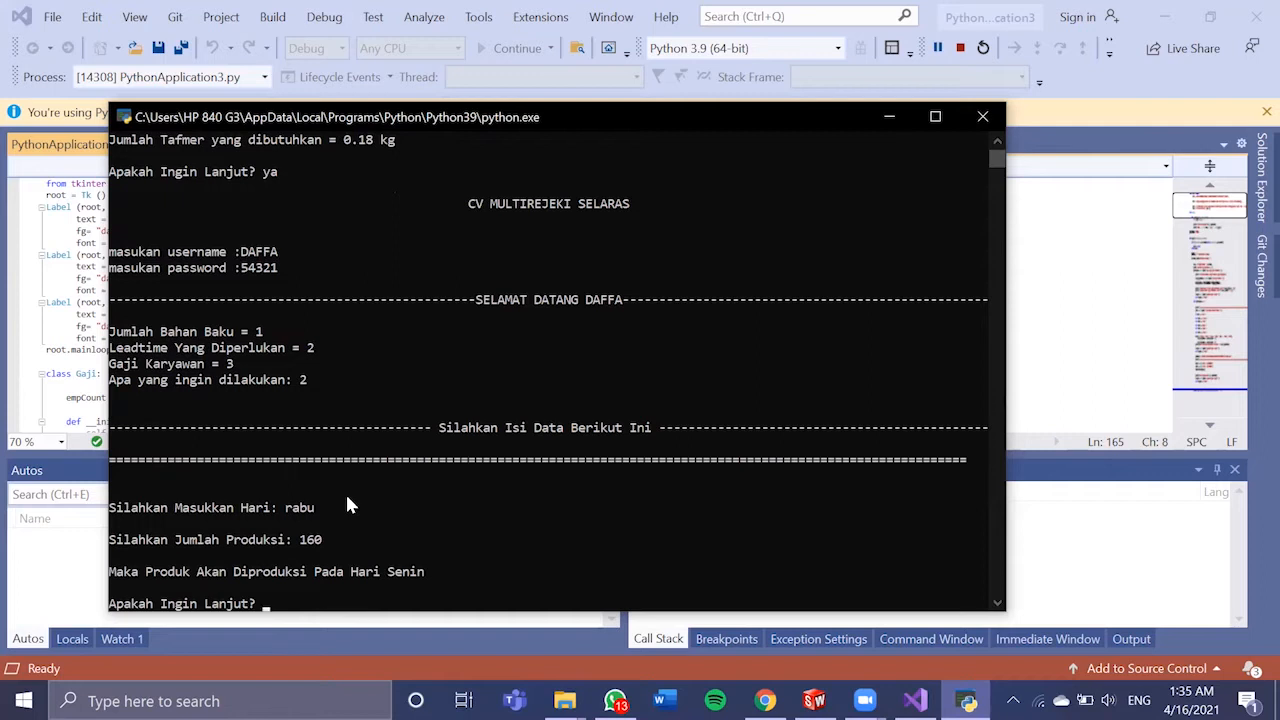
{"action": "type", "text": "ya"}
{"action": "key", "text": "Return"}
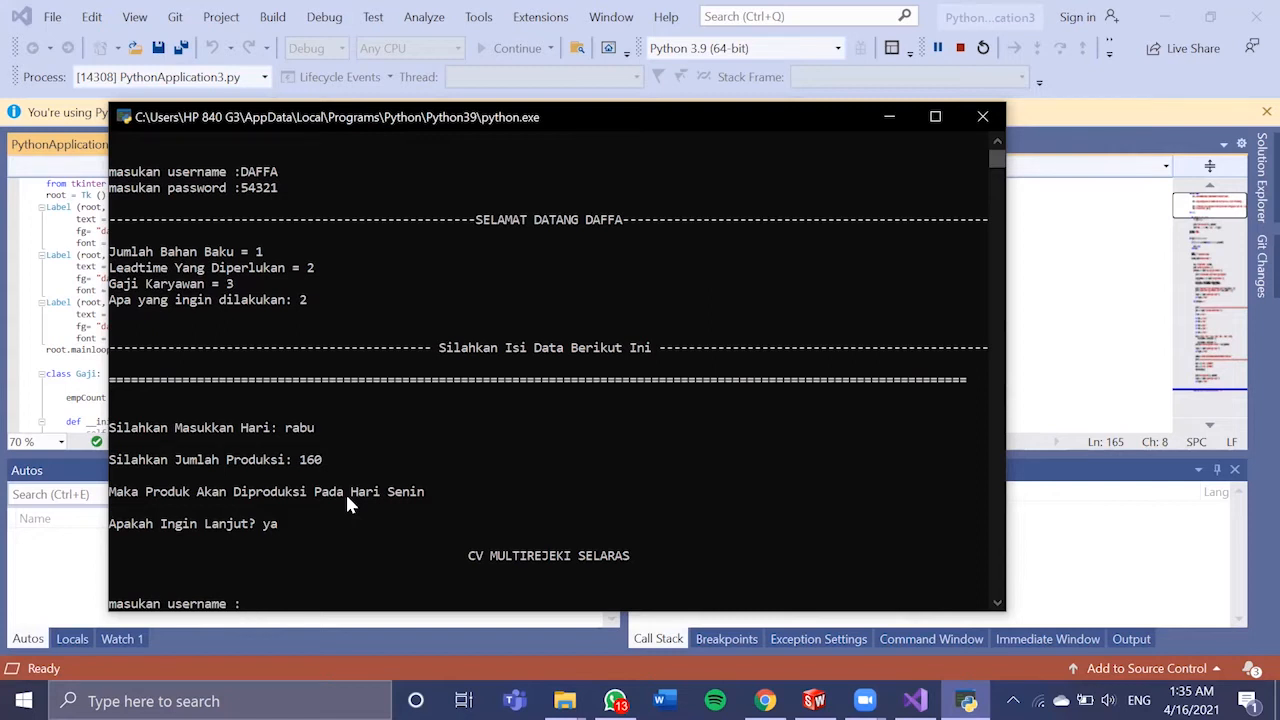
Try to log in with a random, invalid username and password.
{"action": "type", "text": "wqiyq;w"}
{"action": "key", "text": "Return"}
{"action": "type", "text": "yqiwgql"}
{"action": "key", "text": "Return"}
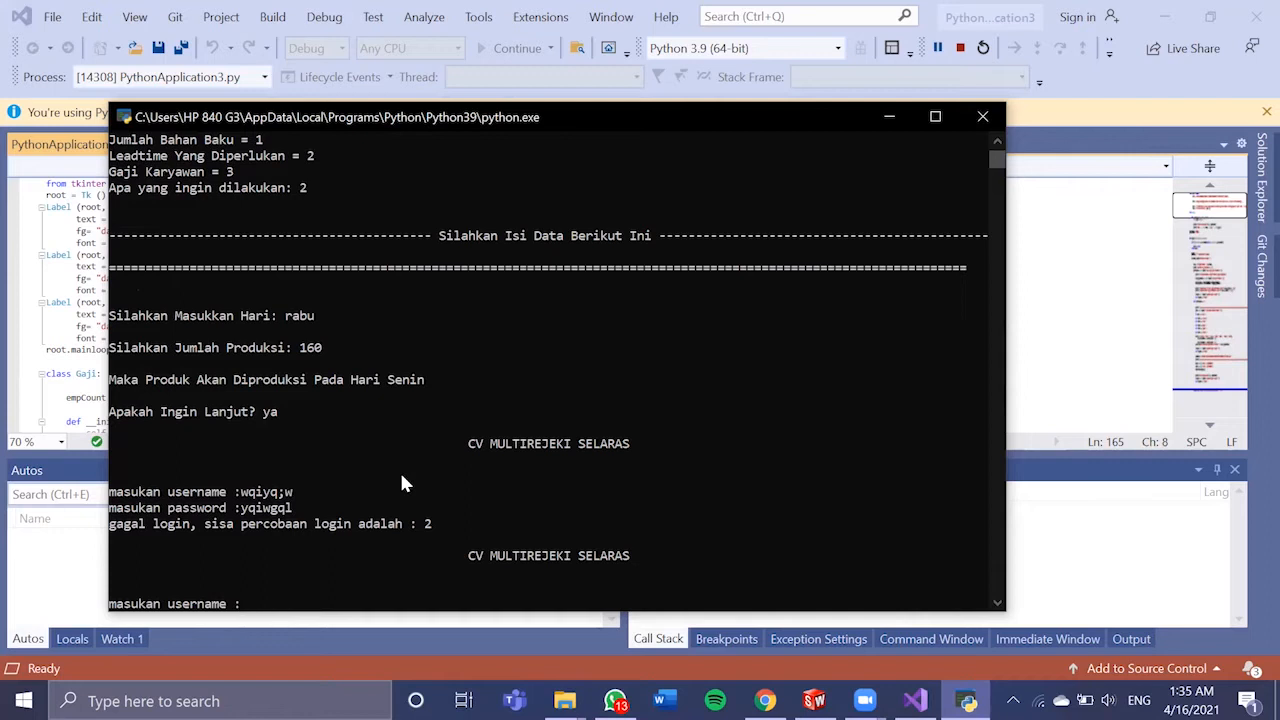
Log in again with the first account's valid username and password.
{"action": "type", "text": "RARA"}
{"action": "key", "text": "Return"}
{"action": "type", "text": "12345"}
{"action": "key", "text": "Return"}
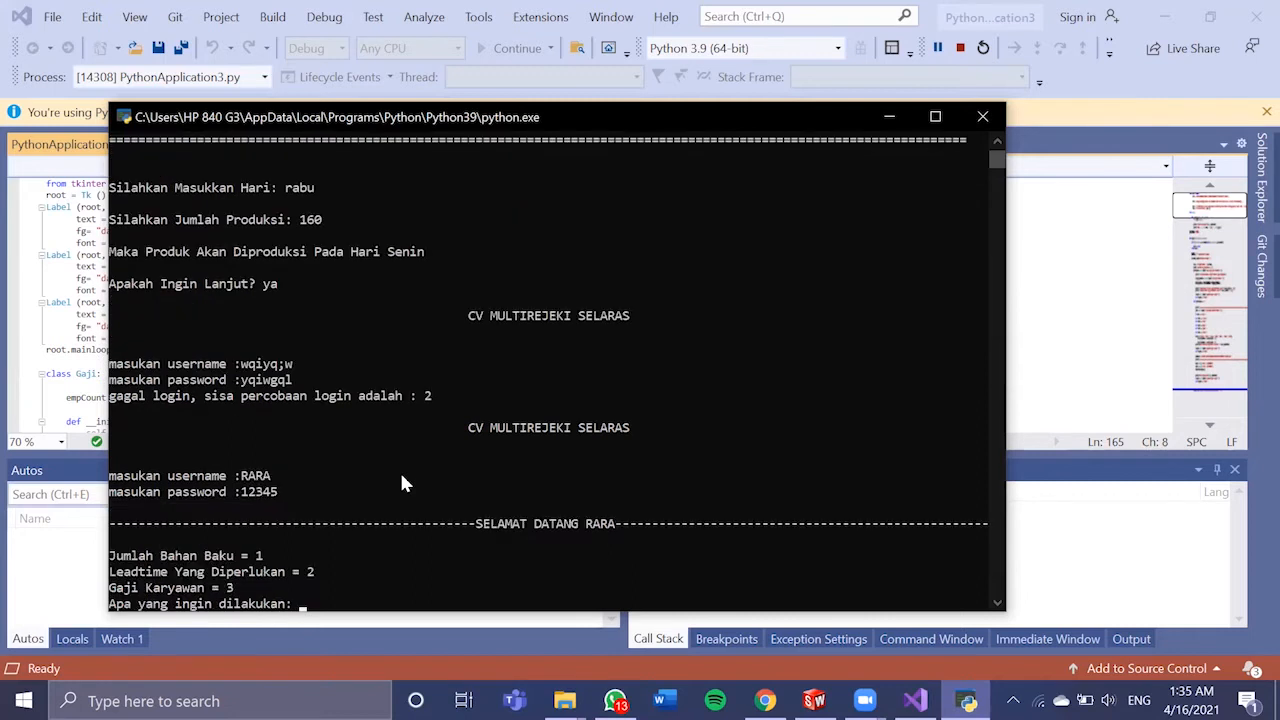
List the employee salaries with option 3, review the console output, and end the program by answering "tidak".
{"action": "type", "text": "3"}
{"action": "key", "text": "Return"}
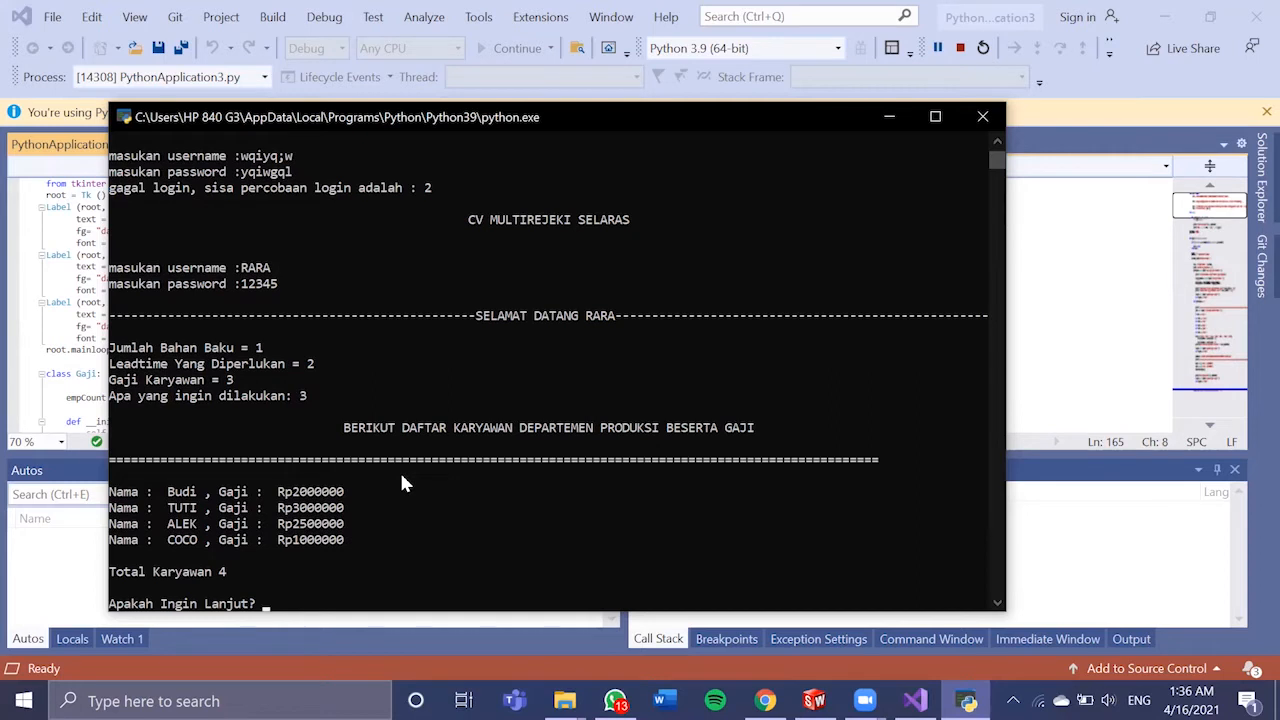
{"action": "mouse_move", "coordinate": [996, 160]}
{"action": "left_mouse_down"}
{"action": "mouse_move", "coordinate": [999, 202]}
{"action": "mouse_move", "coordinate": [997, 152]}
{"action": "left_mouse_up"}
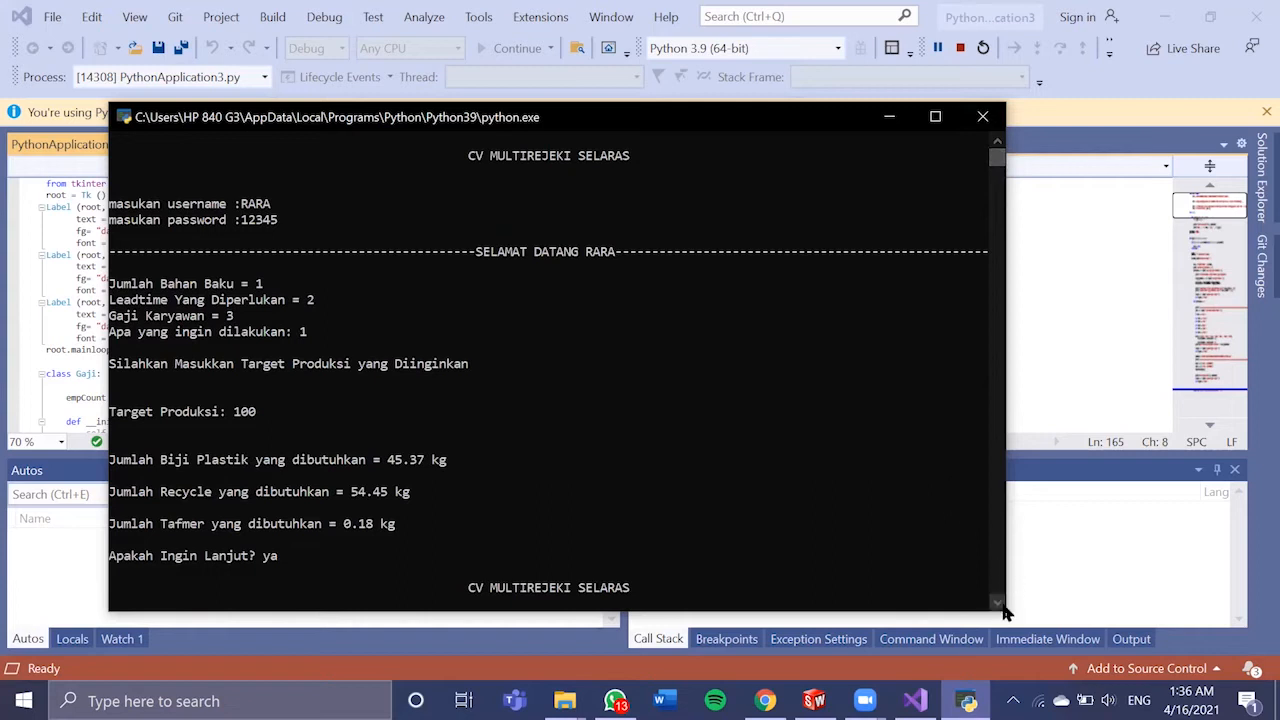
{"action": "left_click_drag", "start_coordinate": [1004, 612], "coordinate": [1005, 613]}
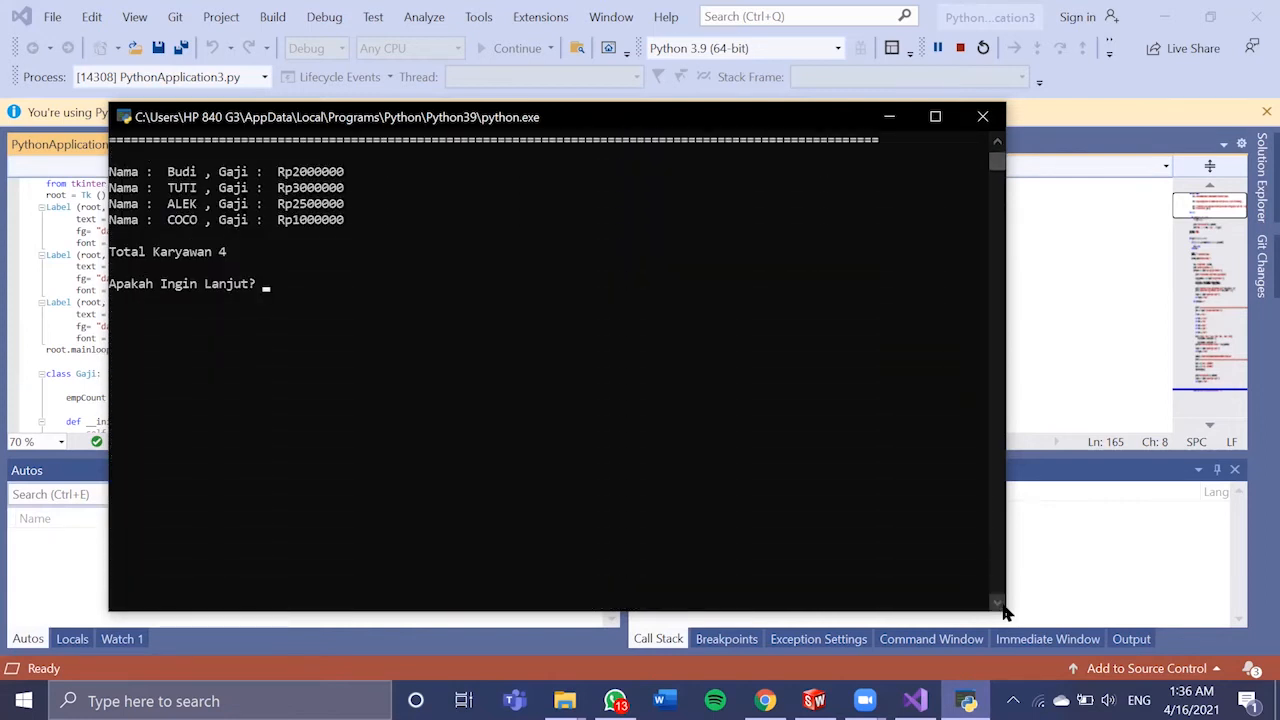
{"action": "type", "text": "tidak"}
{"action": "key", "text": "Return"}
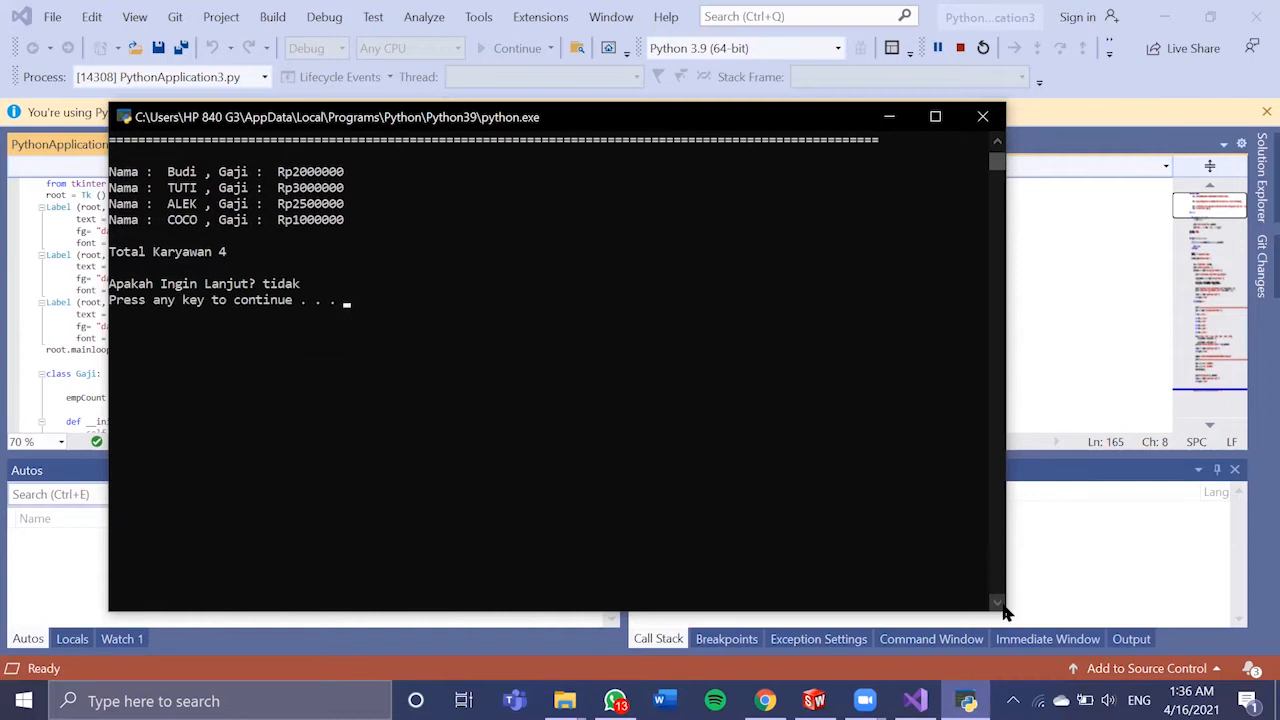
{"action": "key", "text": "Return"}
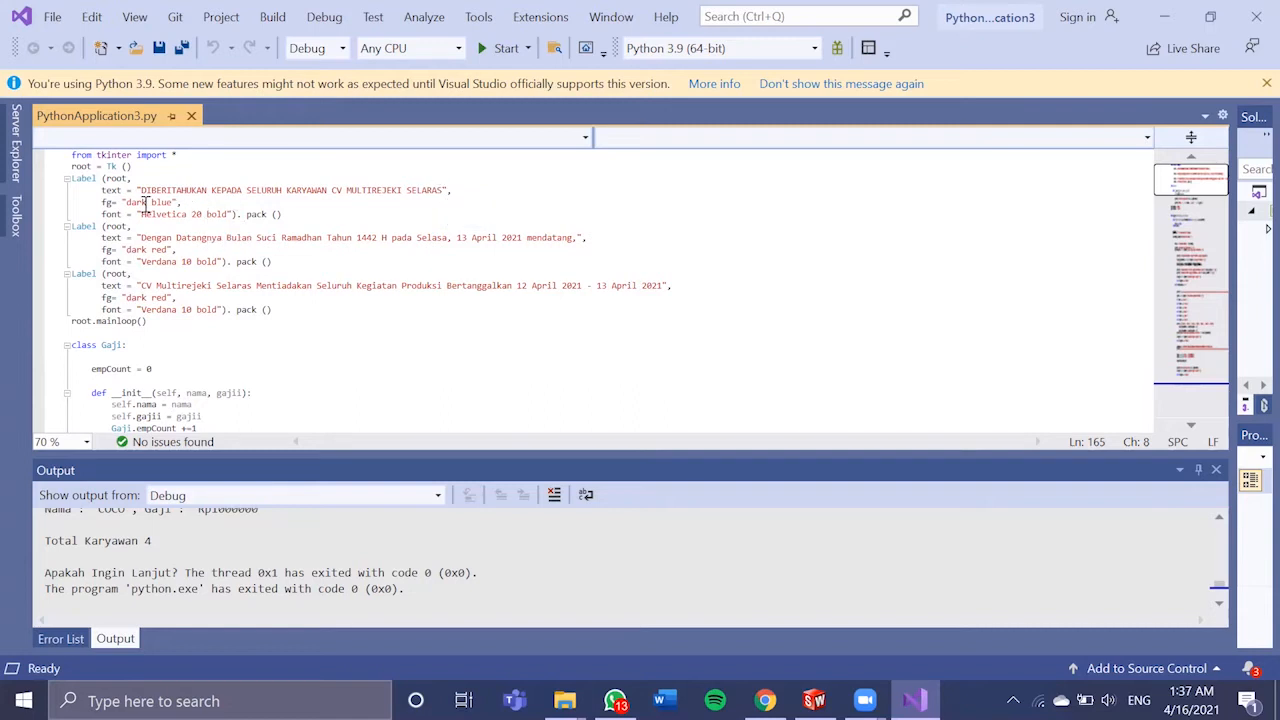
Examine the Gaji class in PythonApplication3.py, highlighting the empCount increment and the displayCount and displayGaji methods.
{"action": "mouse_move", "coordinate": [141, 204]}
{"action": "left_click_drag", "start_coordinate": [1182, 191], "coordinate": [1189, 213]}
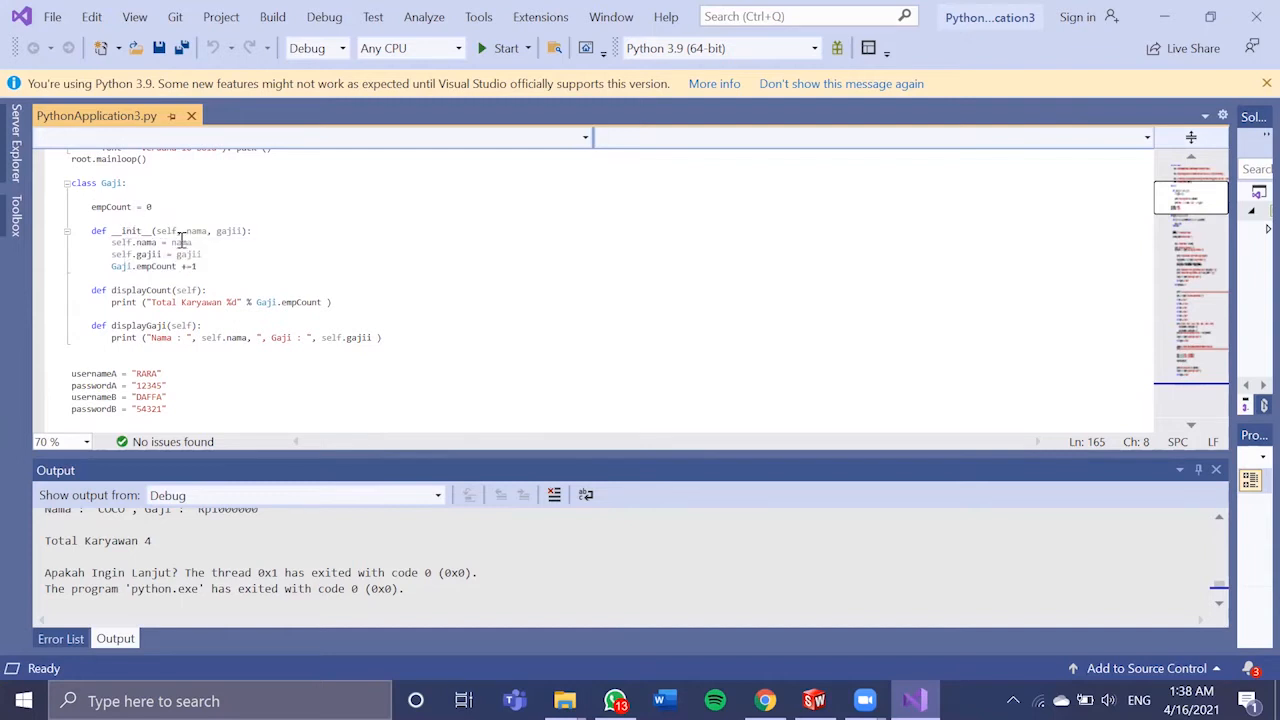
{"action": "left_click_drag", "start_coordinate": [108, 268], "coordinate": [198, 280]}
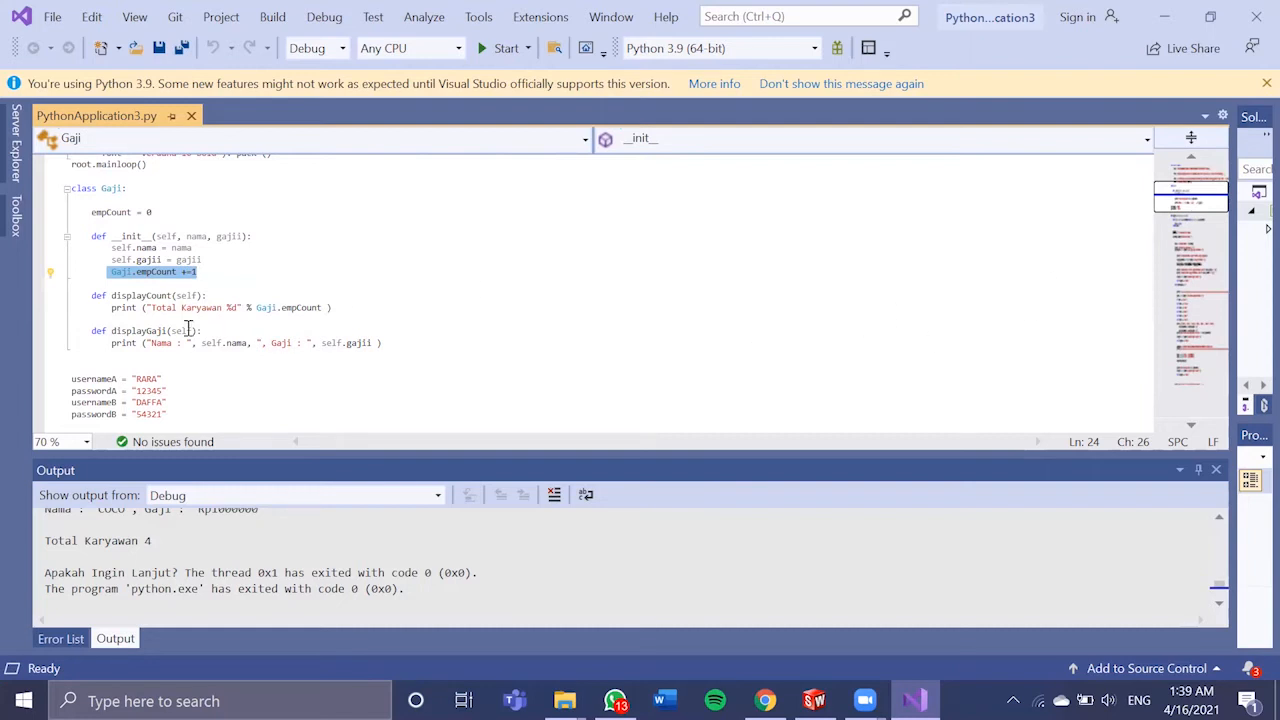
{"action": "left_click_drag", "start_coordinate": [152, 310], "coordinate": [335, 308]}
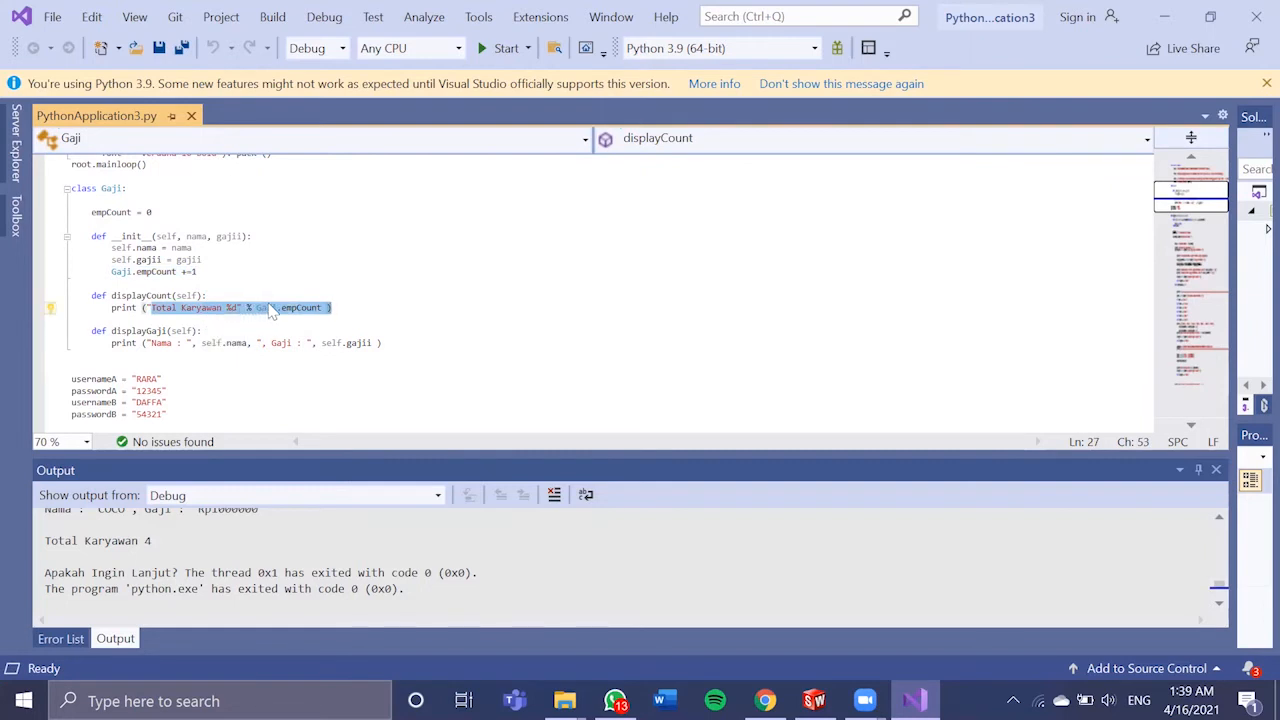
{"action": "double_click", "coordinate": [155, 343]}
{"action": "left_click_drag", "start_coordinate": [198, 349], "coordinate": [90, 295]}
{"action": "left_click", "coordinate": [390, 345]}
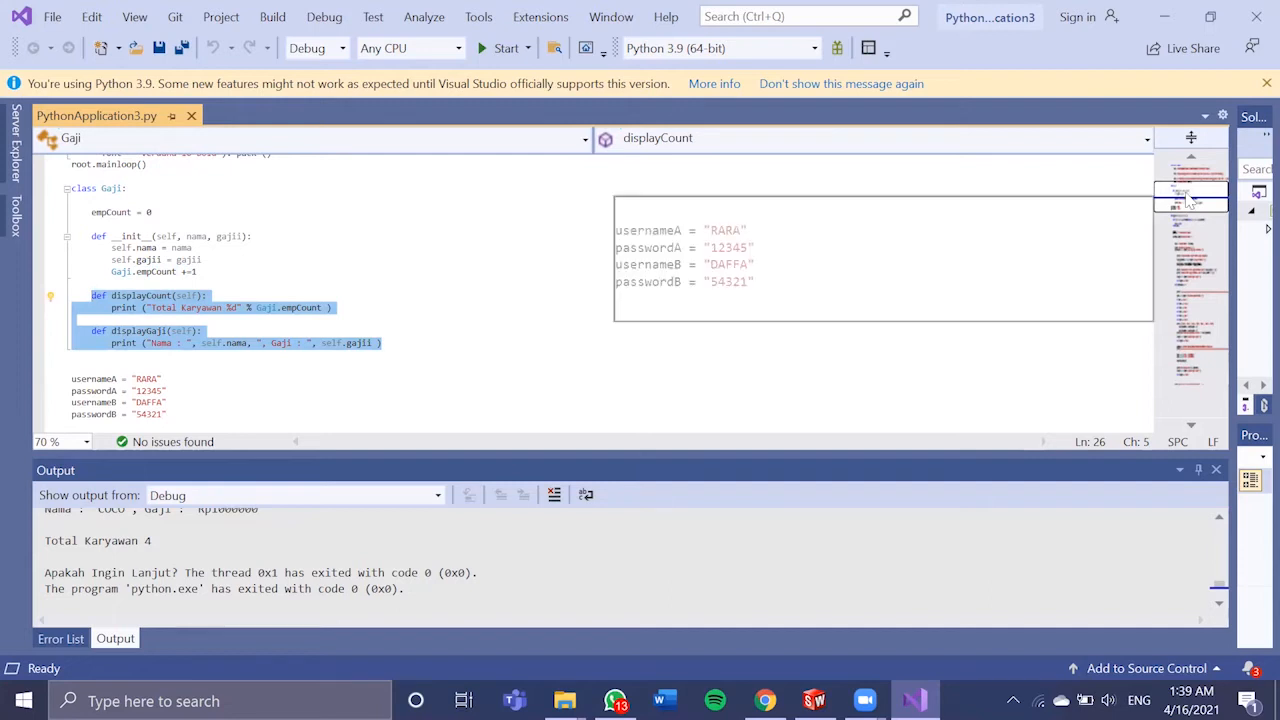
Examine the stored credential variables and the login function, highlighting its if, elif and else conditions.
{"action": "scroll", "coordinate": [1190, 203], "scroll_direction": "down", "scroll_amount": 1}
{"action": "scroll", "coordinate": [1190, 203], "scroll_direction": "down", "scroll_amount": 3}
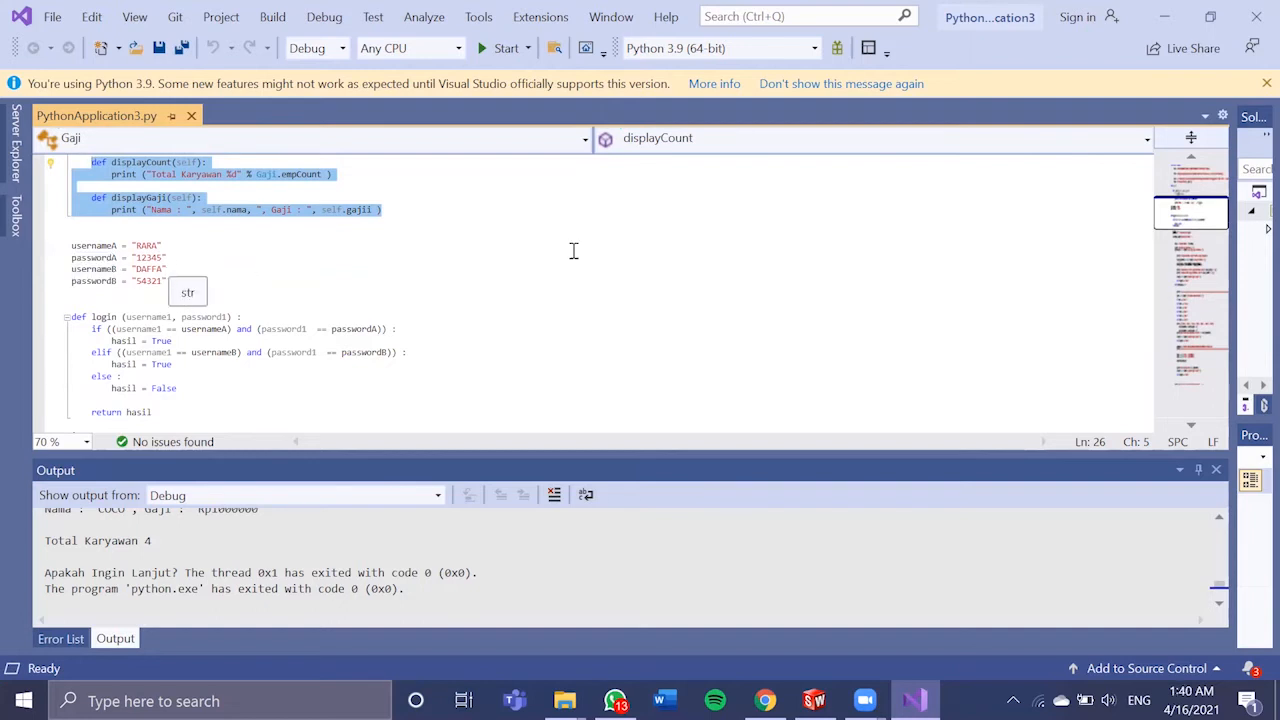
{"action": "scroll", "coordinate": [1192, 207], "scroll_direction": "down", "scroll_amount": 1}
{"action": "scroll", "coordinate": [1192, 207], "scroll_direction": "down", "scroll_amount": 1}
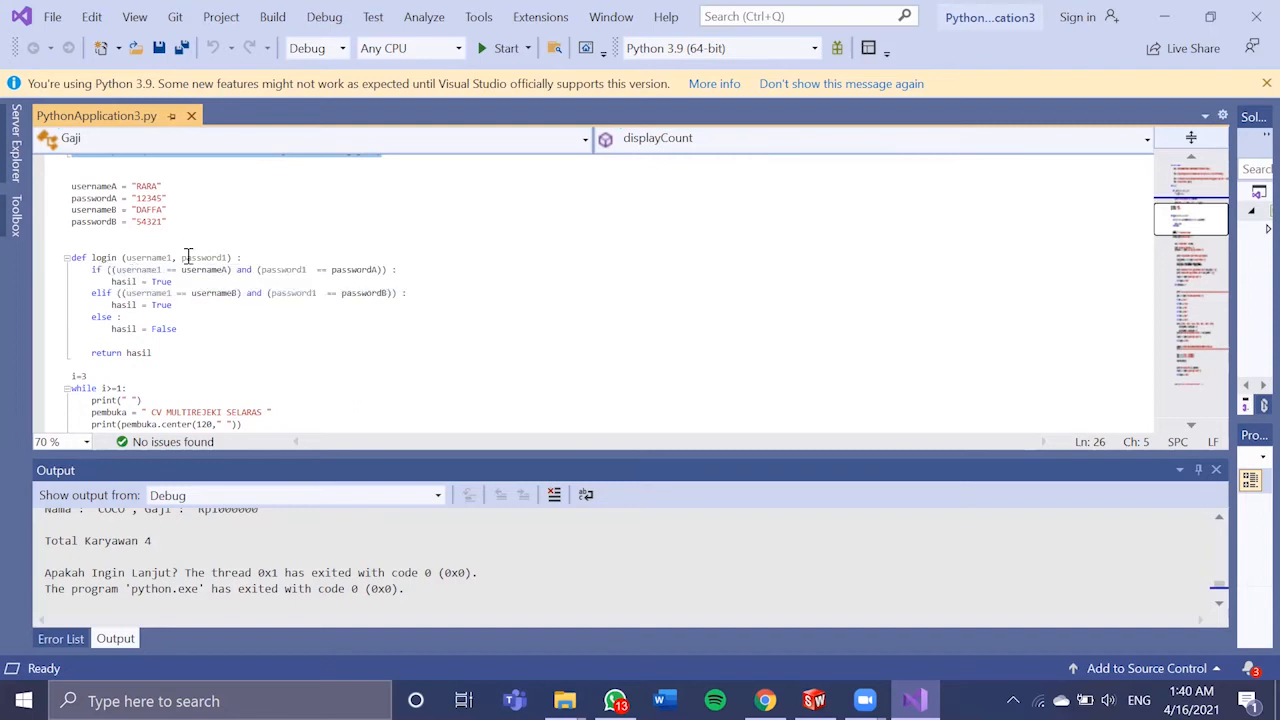
{"action": "left_click_drag", "start_coordinate": [91, 267], "coordinate": [176, 331]}
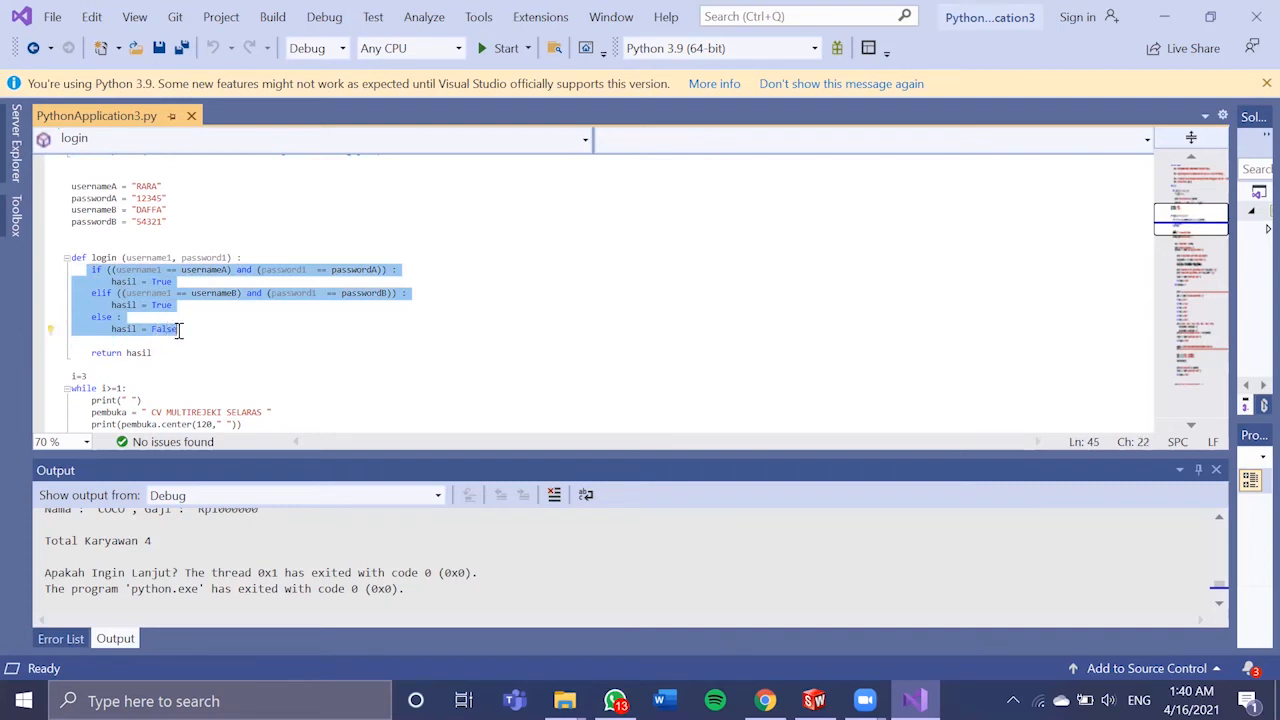
{"action": "left_click", "coordinate": [130, 270]}
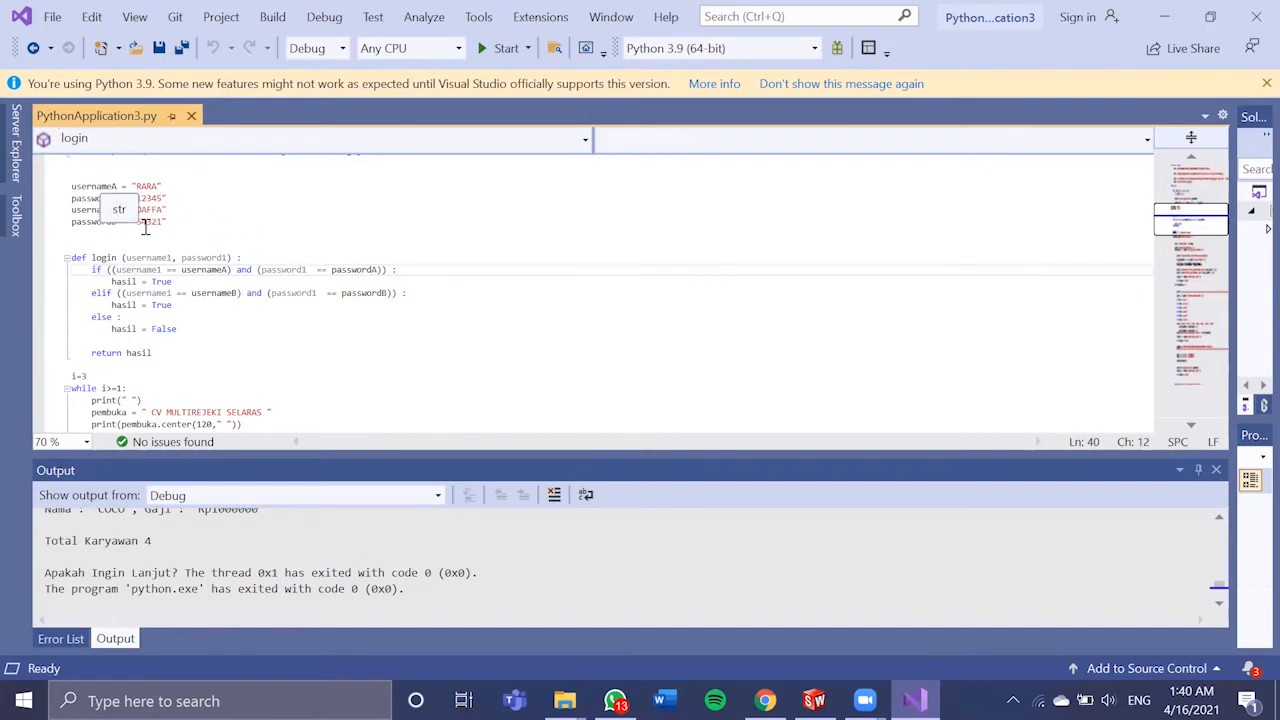
{"action": "left_click_drag", "start_coordinate": [172, 281], "coordinate": [153, 281]}
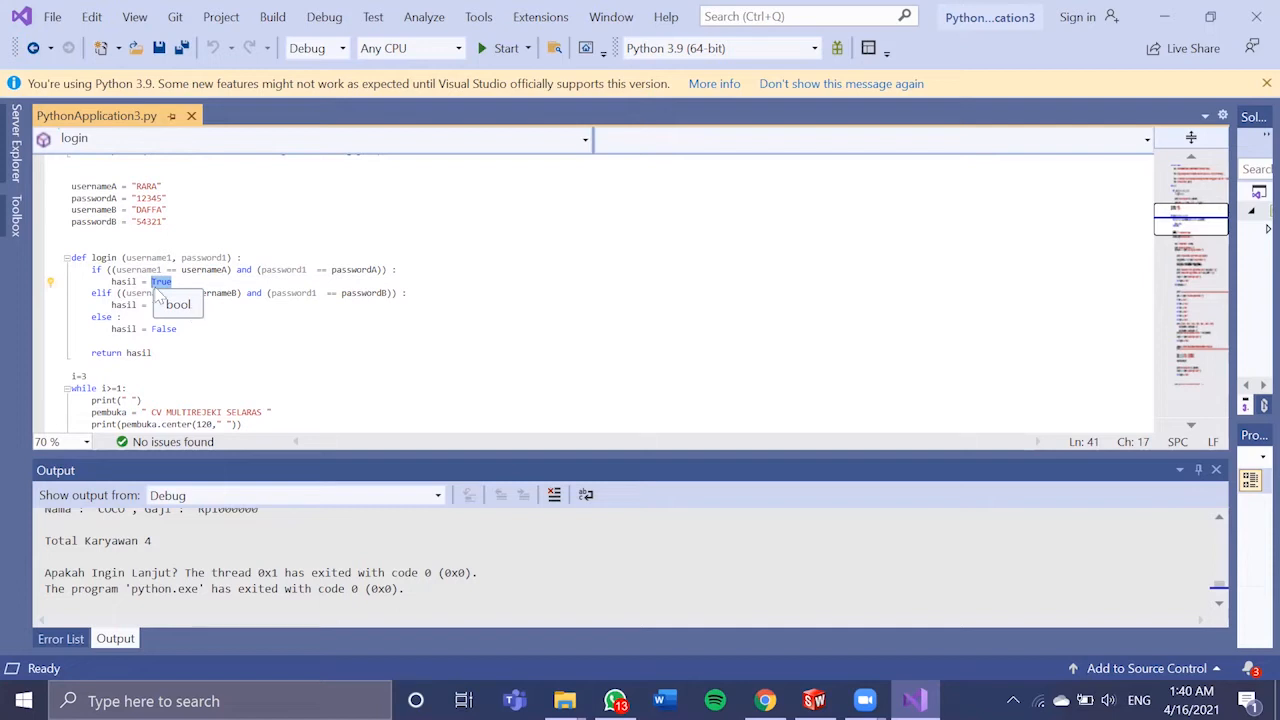
{"action": "left_click_drag", "start_coordinate": [91, 293], "coordinate": [121, 304]}
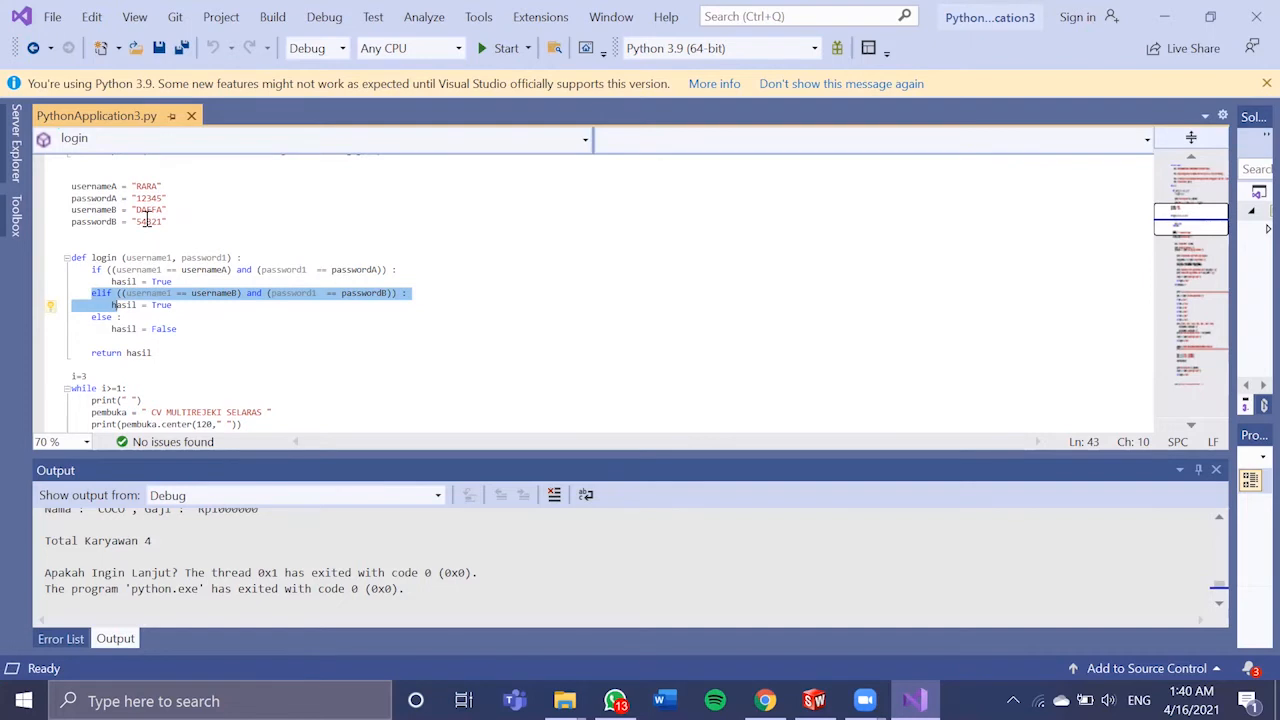
Examine the hasil values set in the login function's branches, highlighting True, the function header and hasil = False.
{"action": "left_click", "coordinate": [152, 306]}
{"action": "left_click_drag", "start_coordinate": [152, 306], "coordinate": [174, 308]}
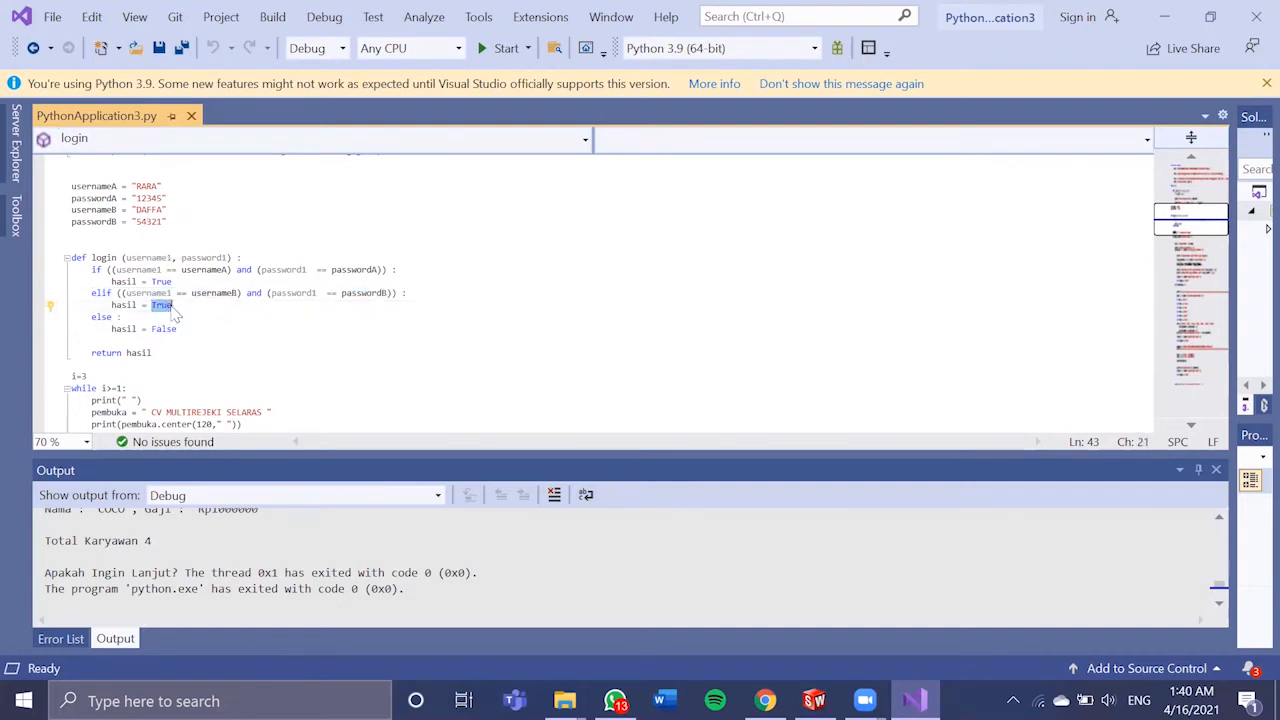
{"action": "left_click_drag", "start_coordinate": [90, 258], "coordinate": [108, 270]}
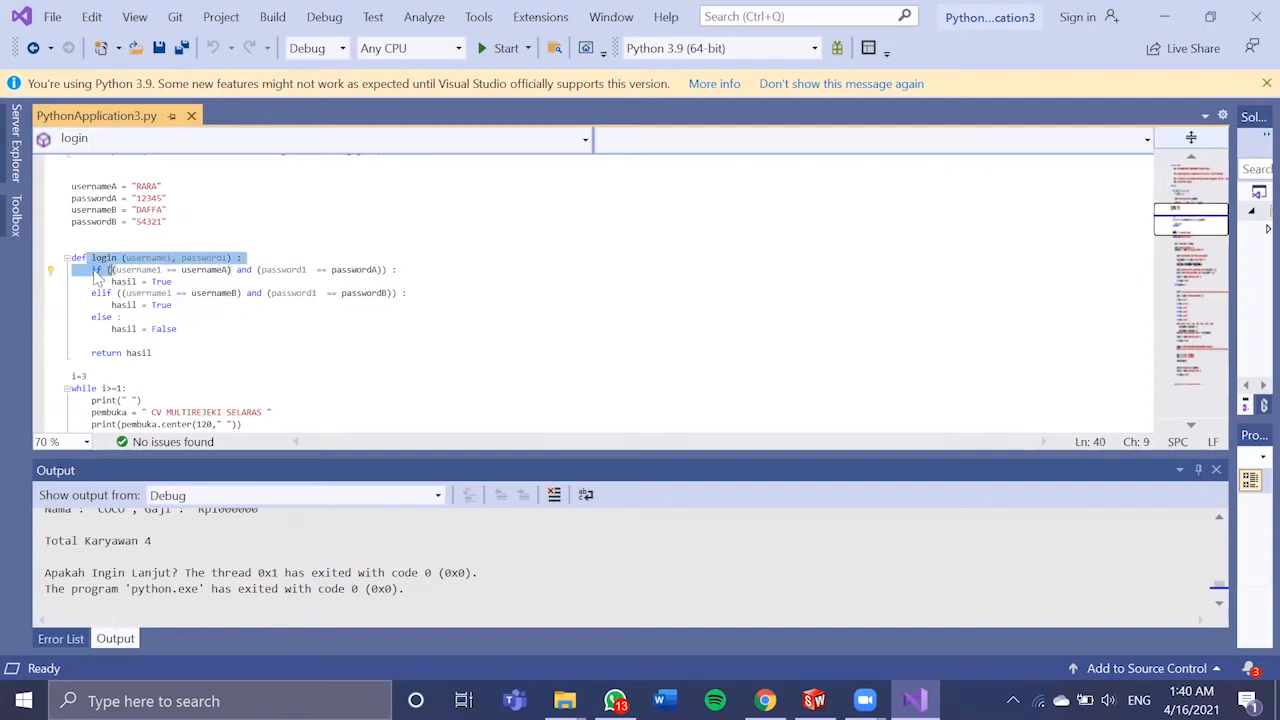
{"action": "left_click", "coordinate": [92, 270]}
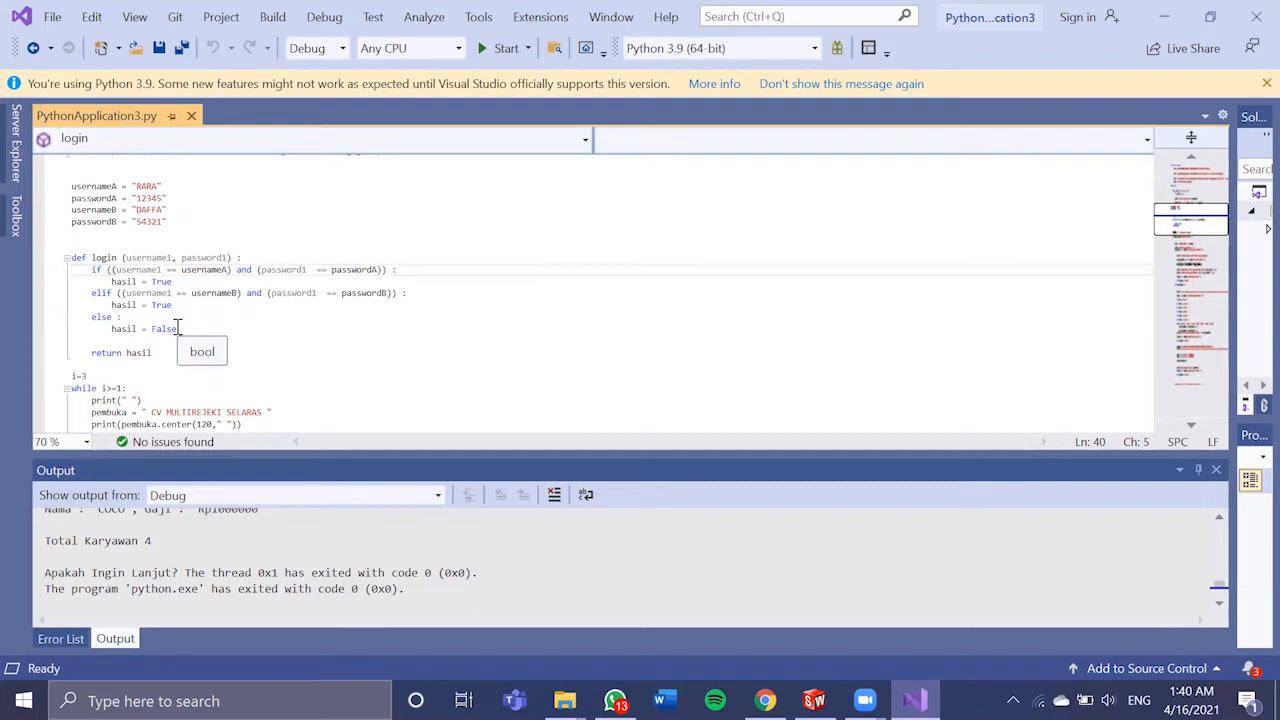
{"action": "left_click_drag", "start_coordinate": [177, 328], "coordinate": [122, 328]}
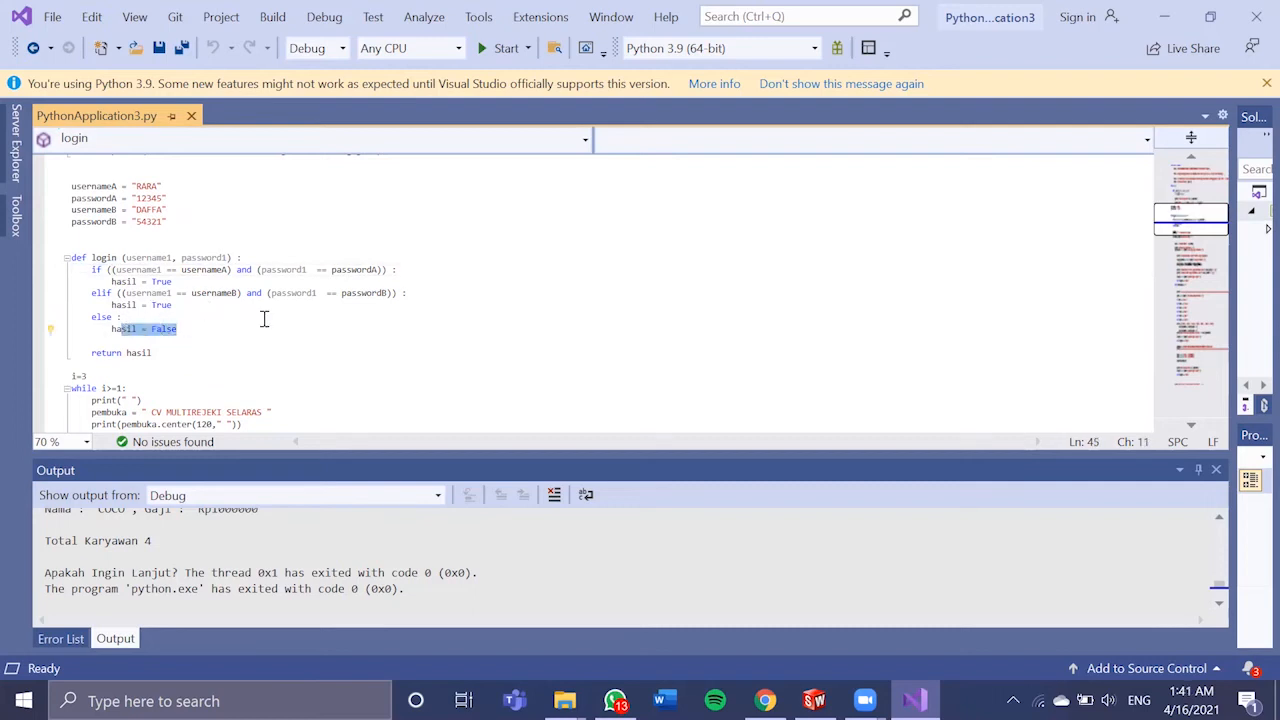
Examine the start of the while loop, highlighting the pembuka title and its centred print statement.
{"action": "scroll", "coordinate": [1192, 244], "scroll_direction": "down", "scroll_amount": 1}
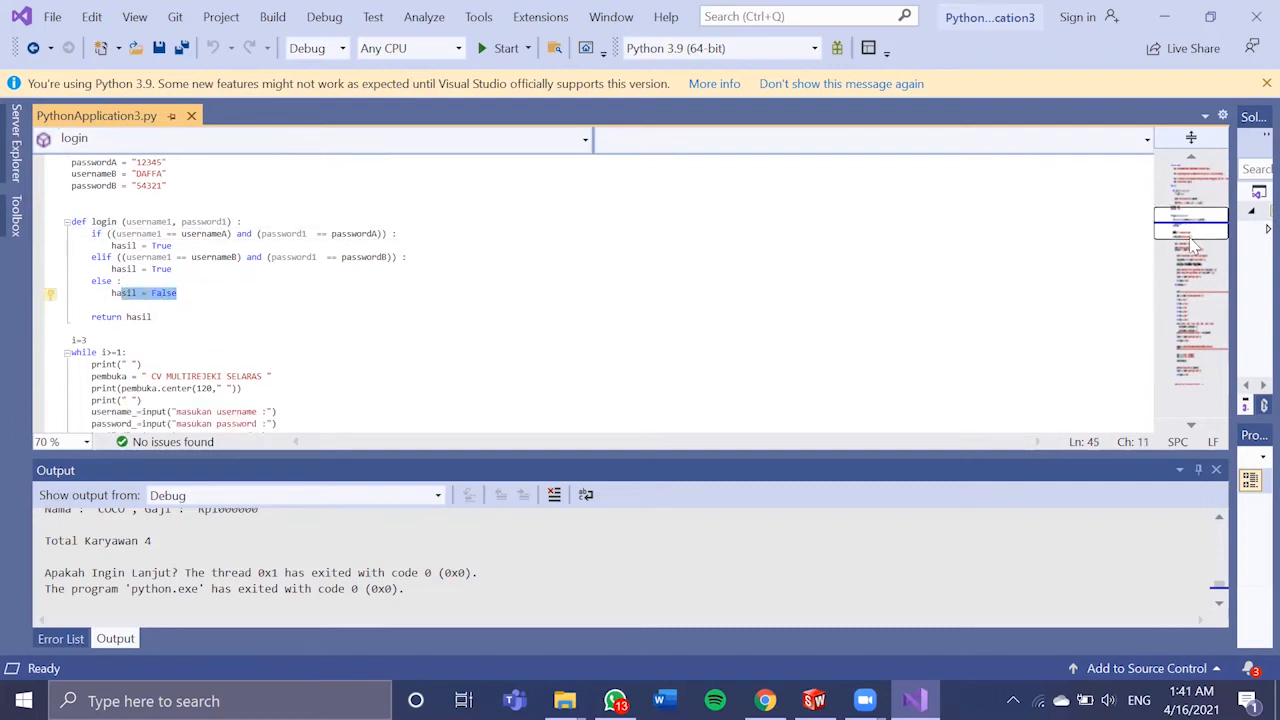
{"action": "scroll", "coordinate": [1192, 244], "scroll_direction": "down", "scroll_amount": 4}
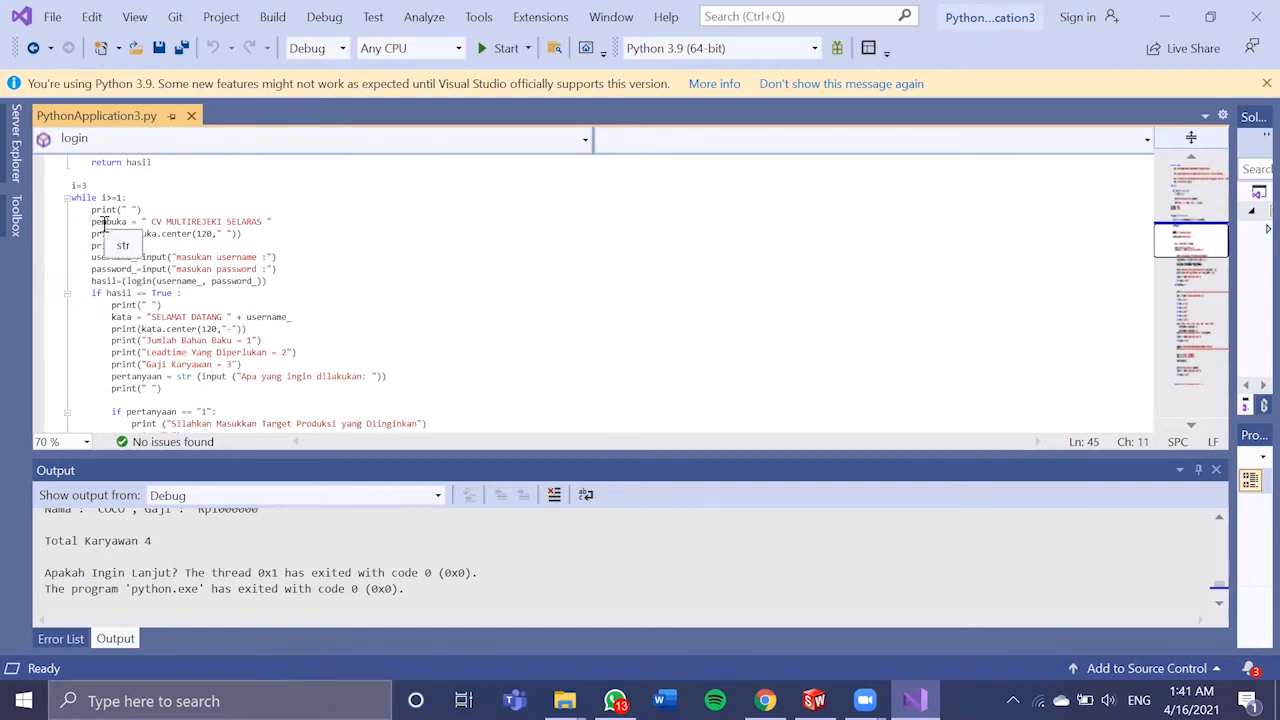
{"action": "left_click_drag", "start_coordinate": [93, 238], "coordinate": [251, 234]}
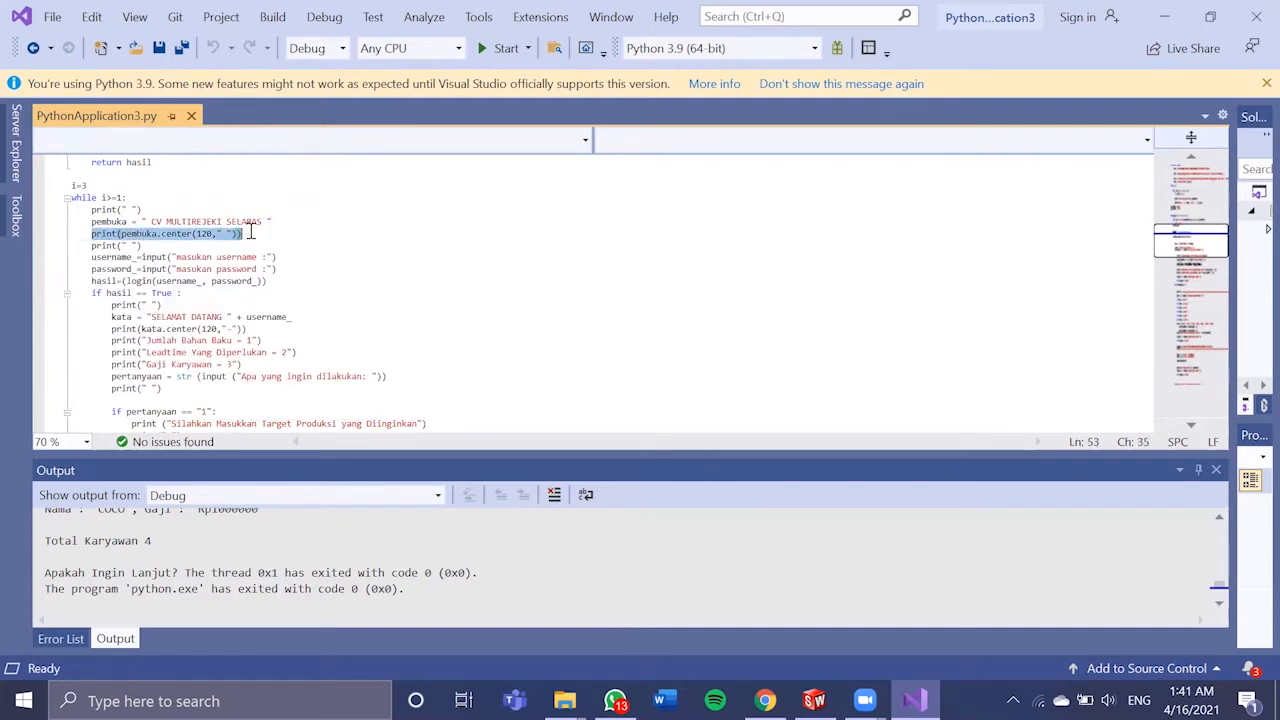
{"action": "left_click", "coordinate": [90, 221]}
{"action": "left_click_drag", "start_coordinate": [90, 221], "coordinate": [250, 233]}
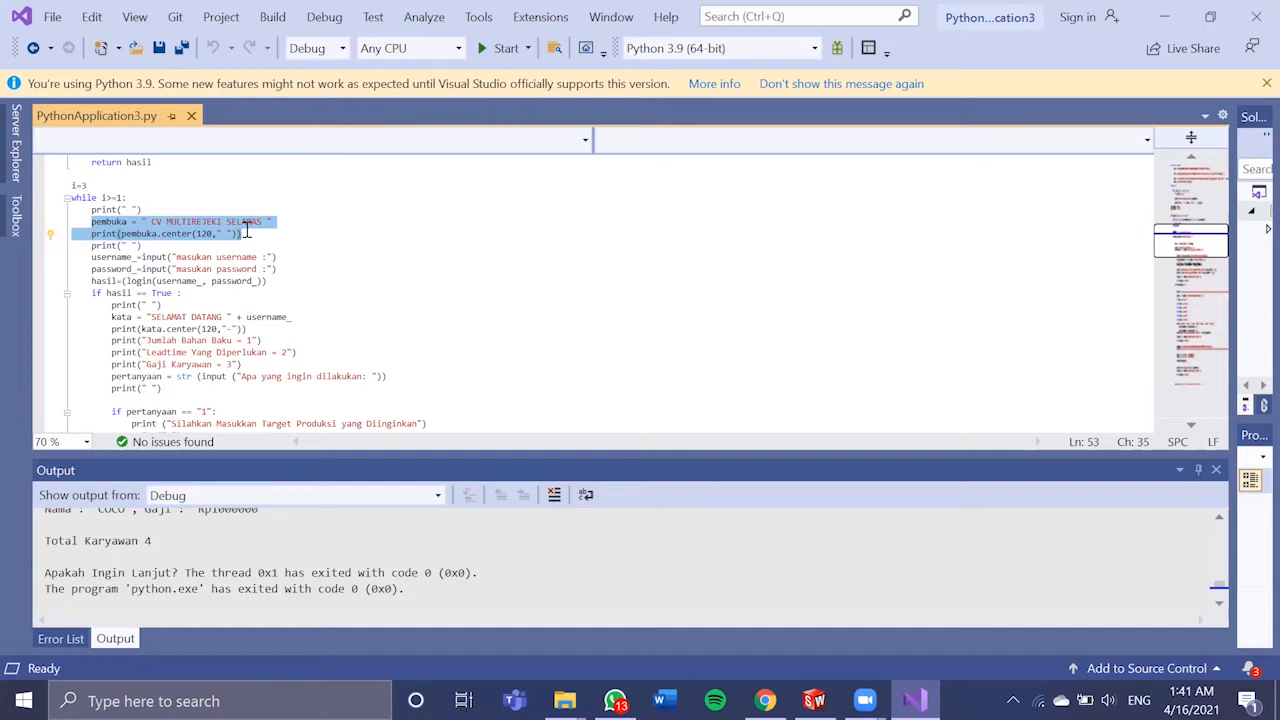
Re-enter a single space as the fill character in the pembuka.center call.
{"action": "left_click", "coordinate": [222, 234]}
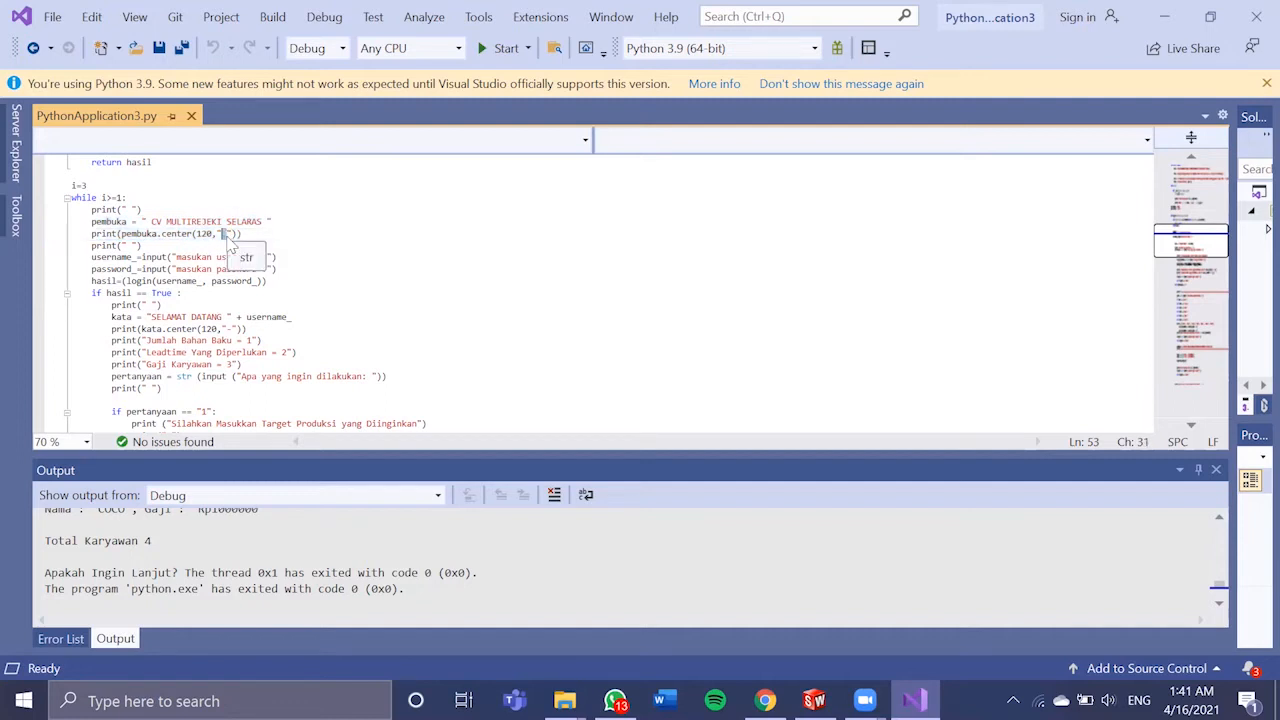
{"action": "left_click_drag", "start_coordinate": [229, 236], "coordinate": [222, 237]}
{"action": "key", "text": "BackSpace"}
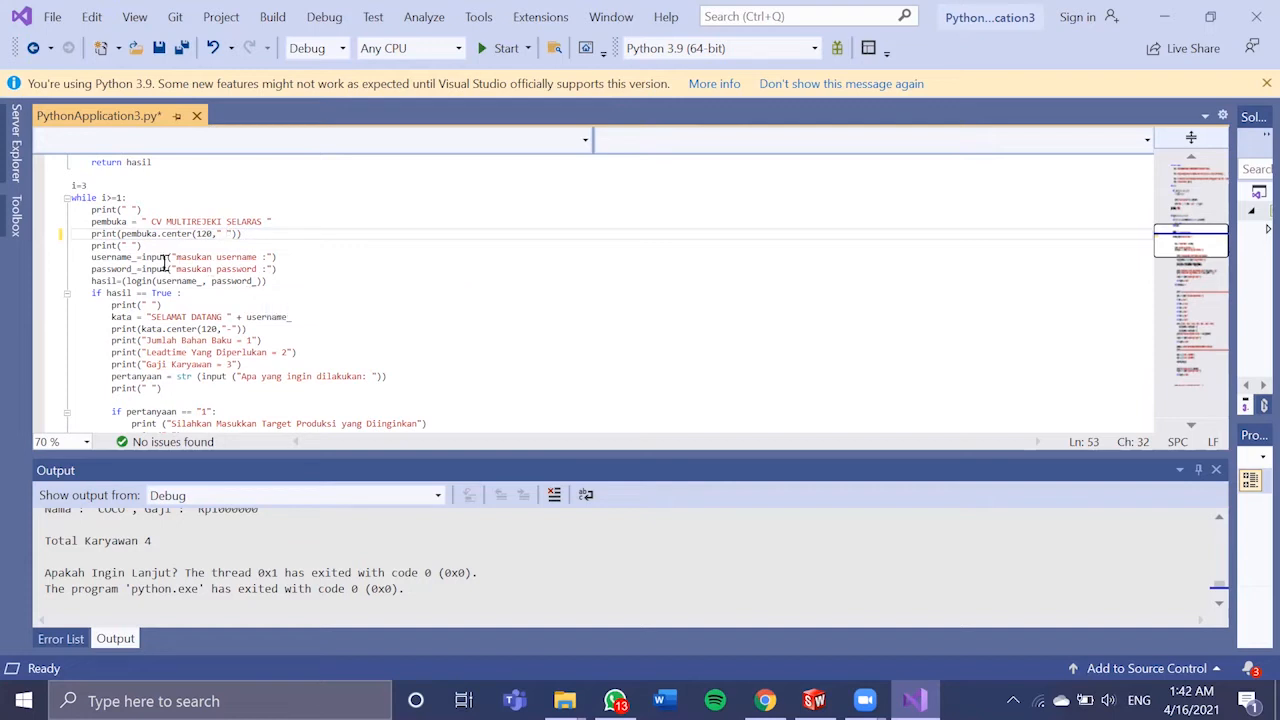
Examine the username and password input lines, highlighting the hasil assignment and the check for hasil being True.
{"action": "left_click", "coordinate": [91, 257]}
{"action": "left_click_drag", "start_coordinate": [91, 257], "coordinate": [265, 283]}
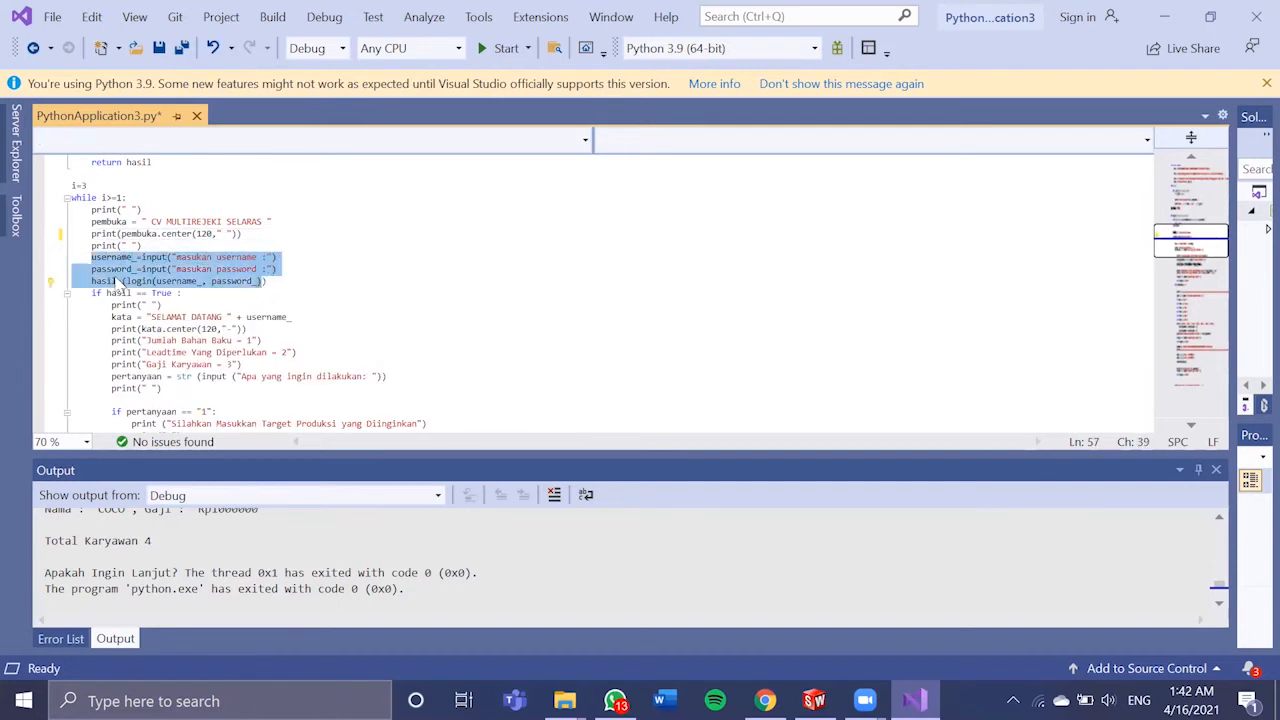
{"action": "double_click", "coordinate": [108, 282]}
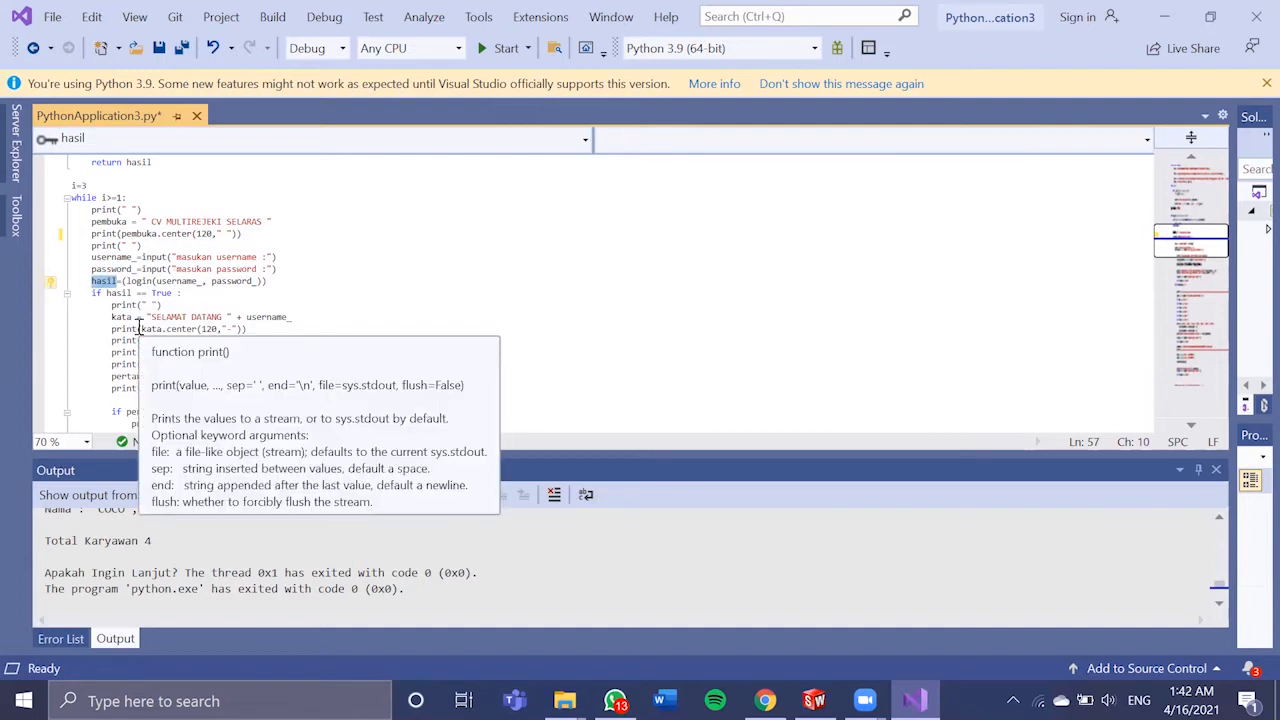
{"action": "double_click", "coordinate": [118, 293]}
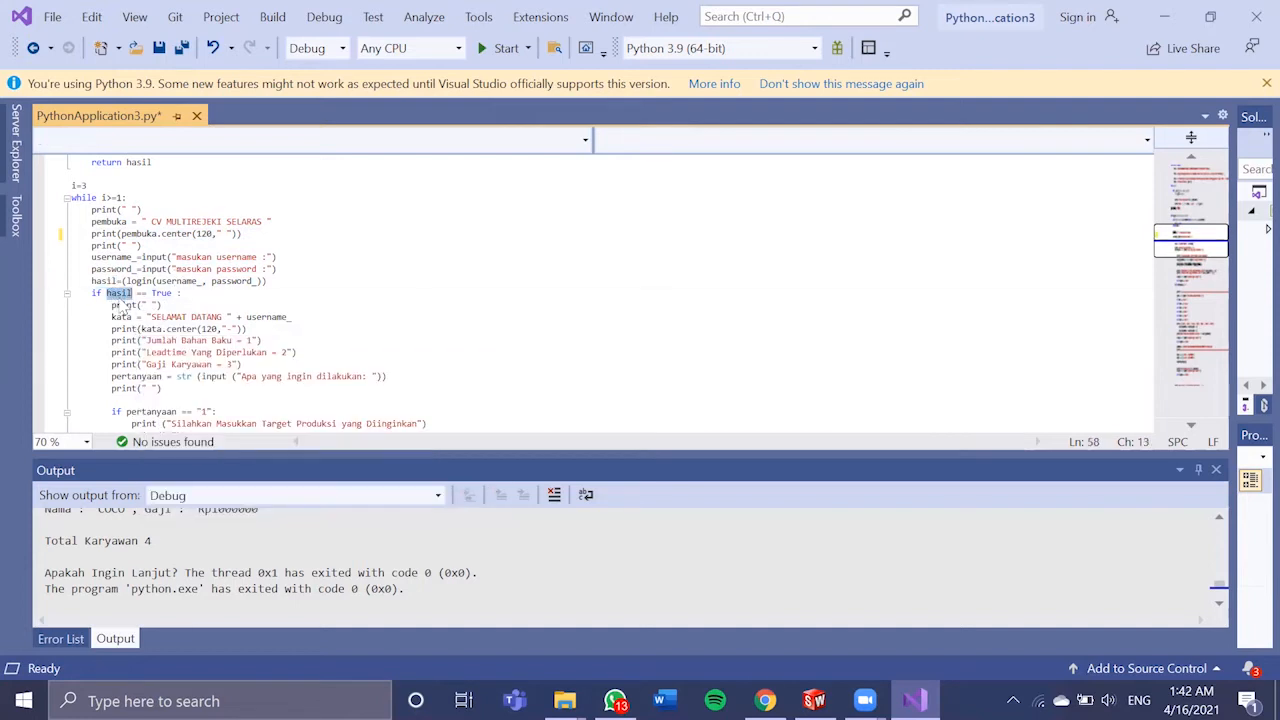
{"action": "double_click", "coordinate": [161, 293]}
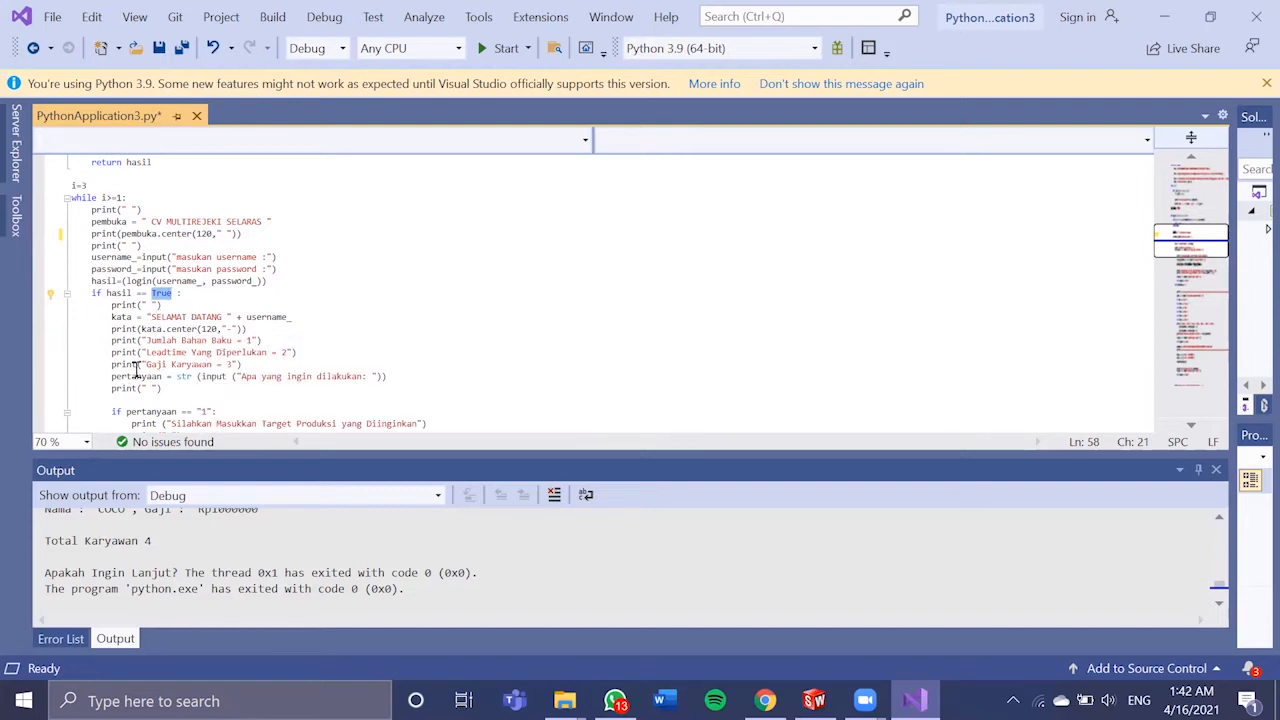
Examine the pertanyaan menu prompt and the float input for target_produksi in the option 1 branch.
{"action": "left_click_drag", "start_coordinate": [111, 376], "coordinate": [168, 390]}
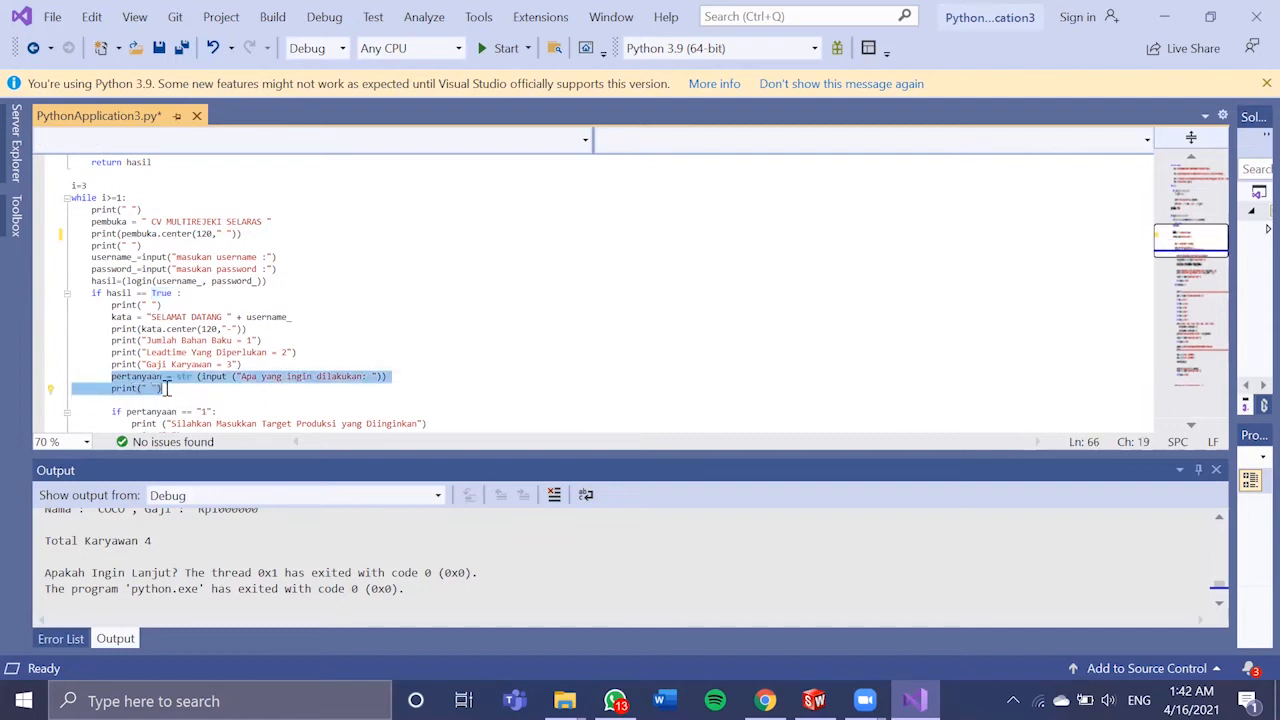
{"action": "scroll", "coordinate": [1168, 258], "scroll_direction": "down", "scroll_amount": 3}
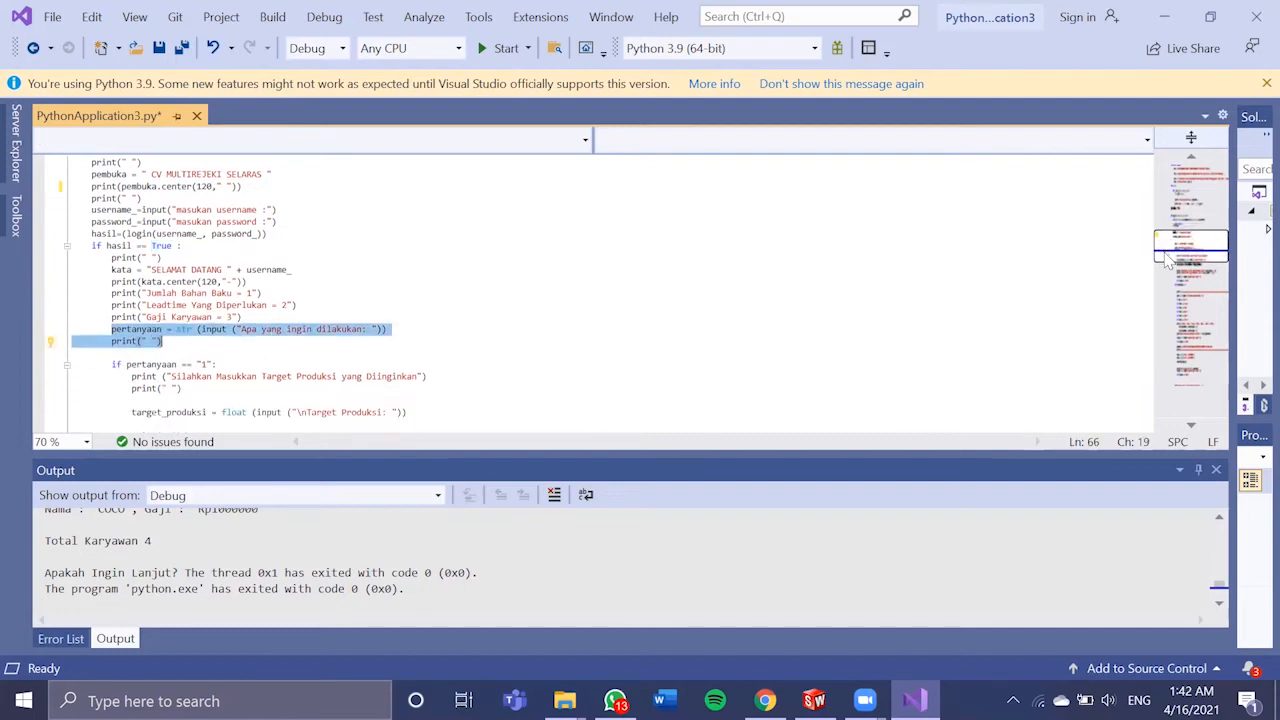
{"action": "scroll", "coordinate": [1168, 258], "scroll_direction": "down", "scroll_amount": 2}
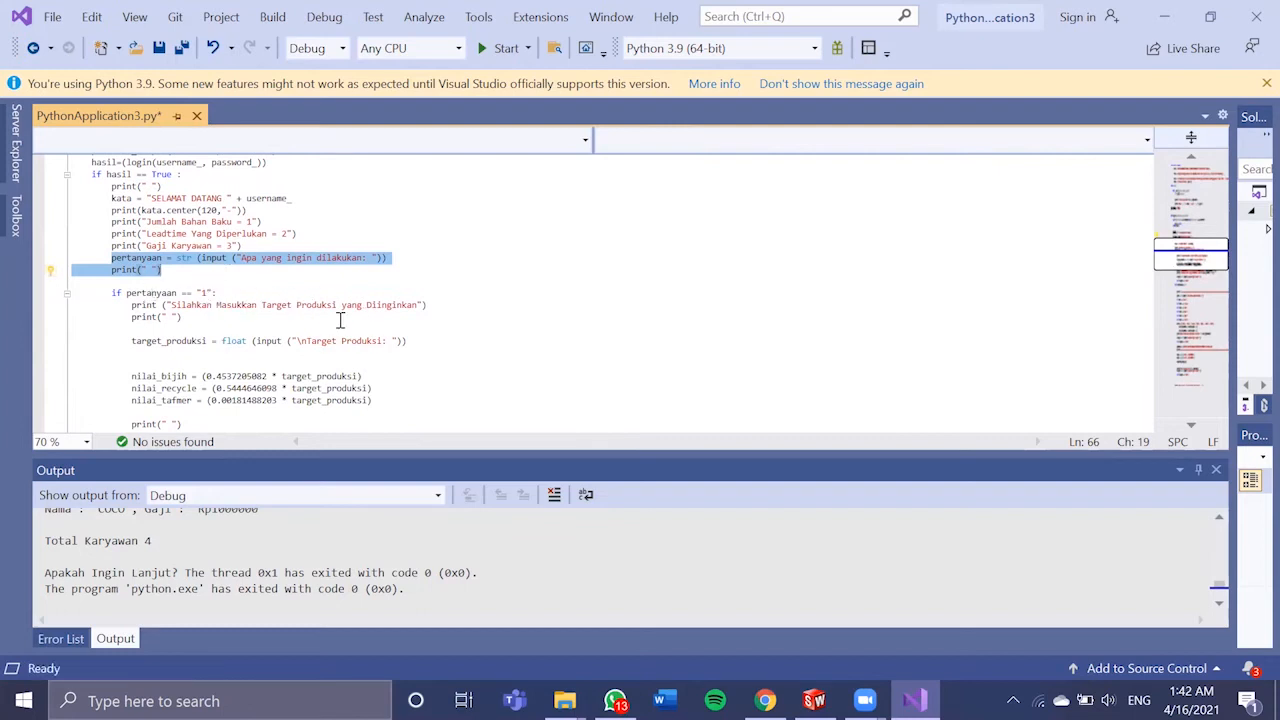
{"action": "left_click_drag", "start_coordinate": [132, 341], "coordinate": [237, 343]}
{"action": "left_click", "coordinate": [412, 343]}
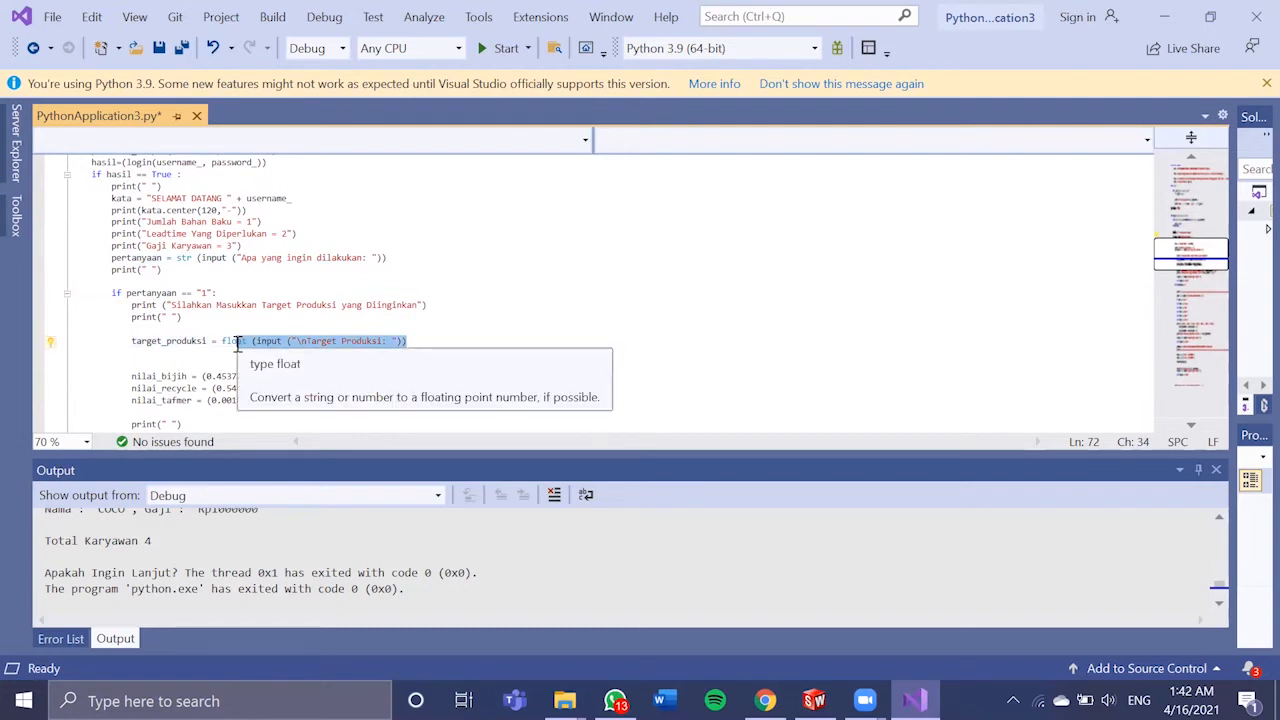
{"action": "left_click", "coordinate": [420, 340]}
{"action": "scroll", "coordinate": [1170, 268], "scroll_direction": "down", "scroll_amount": 4}
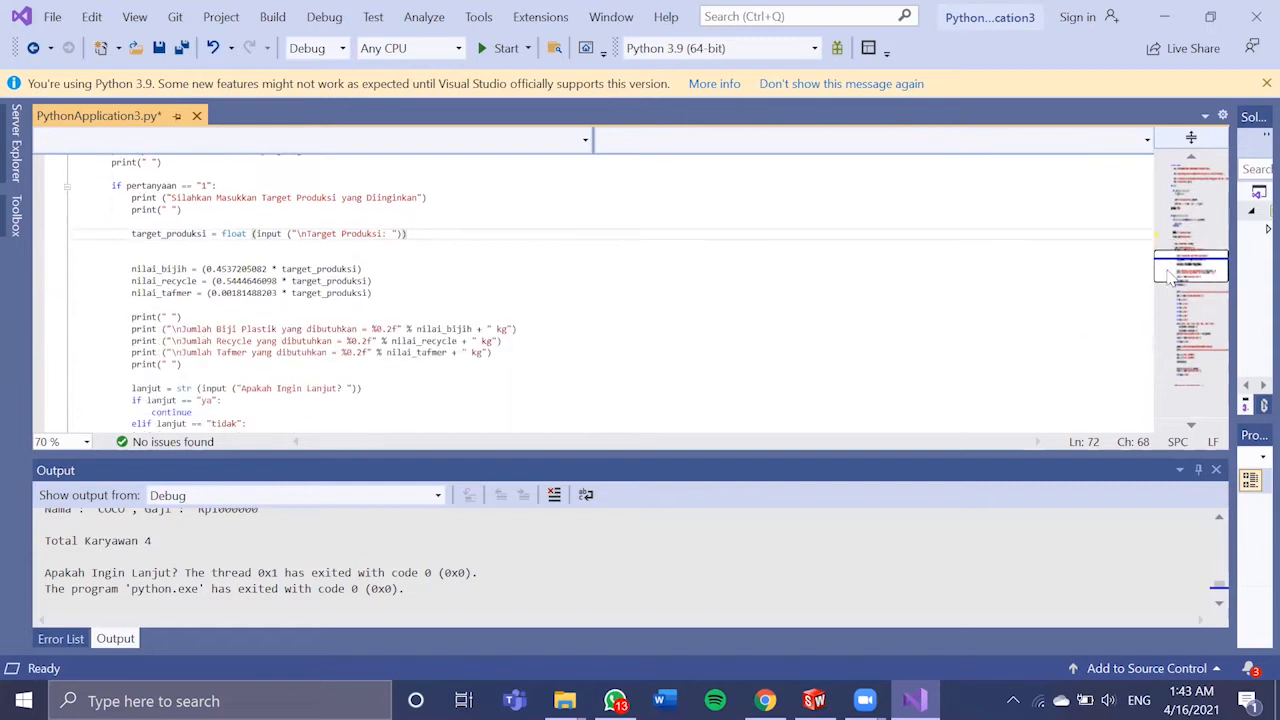
Examine option 1's calculation and output code, highlighting the %0.2f format, the nilai formulas and the lanjut continue-or-break block.
{"action": "left_click", "coordinate": [374, 306]}
{"action": "mouse_move", "coordinate": [376, 306]}
{"action": "left_mouse_down"}
{"action": "mouse_move", "coordinate": [400, 318]}
{"action": "mouse_move", "coordinate": [401, 304]}
{"action": "left_mouse_up"}
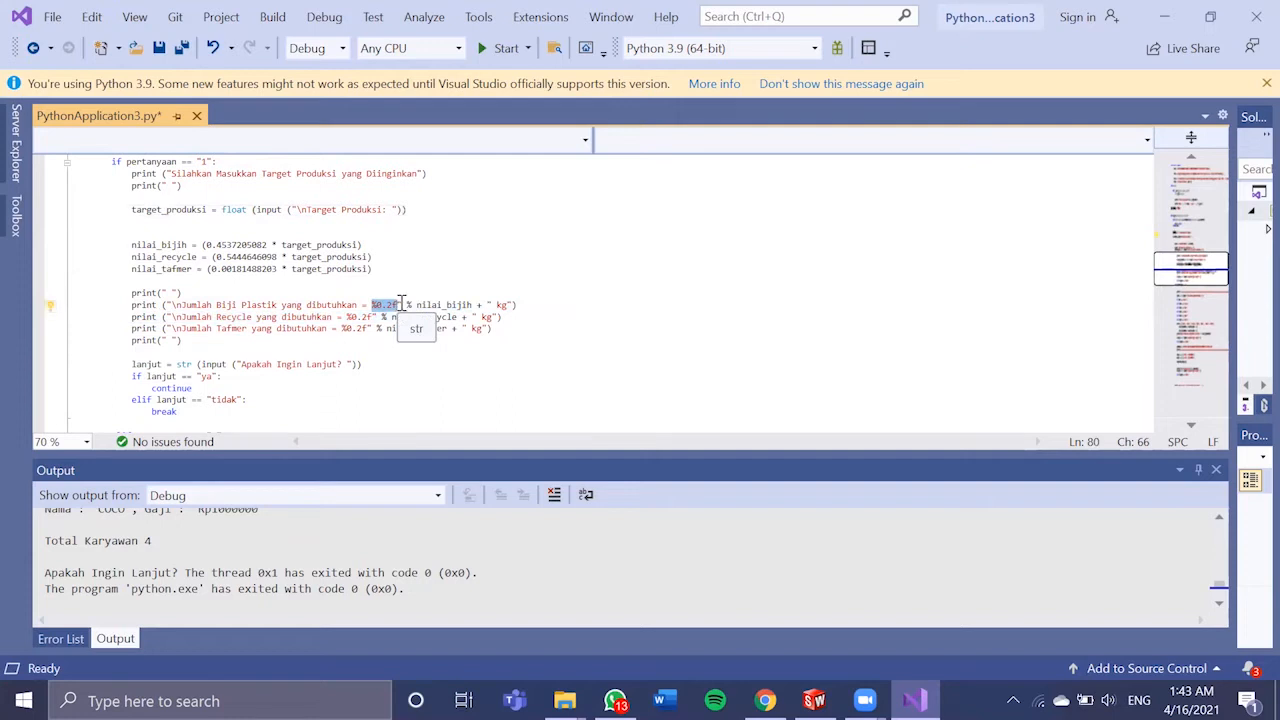
{"action": "left_click_drag", "start_coordinate": [400, 304], "coordinate": [372, 305]}
{"action": "left_click", "coordinate": [372, 305]}
{"action": "left_click_drag", "start_coordinate": [374, 307], "coordinate": [369, 306]}
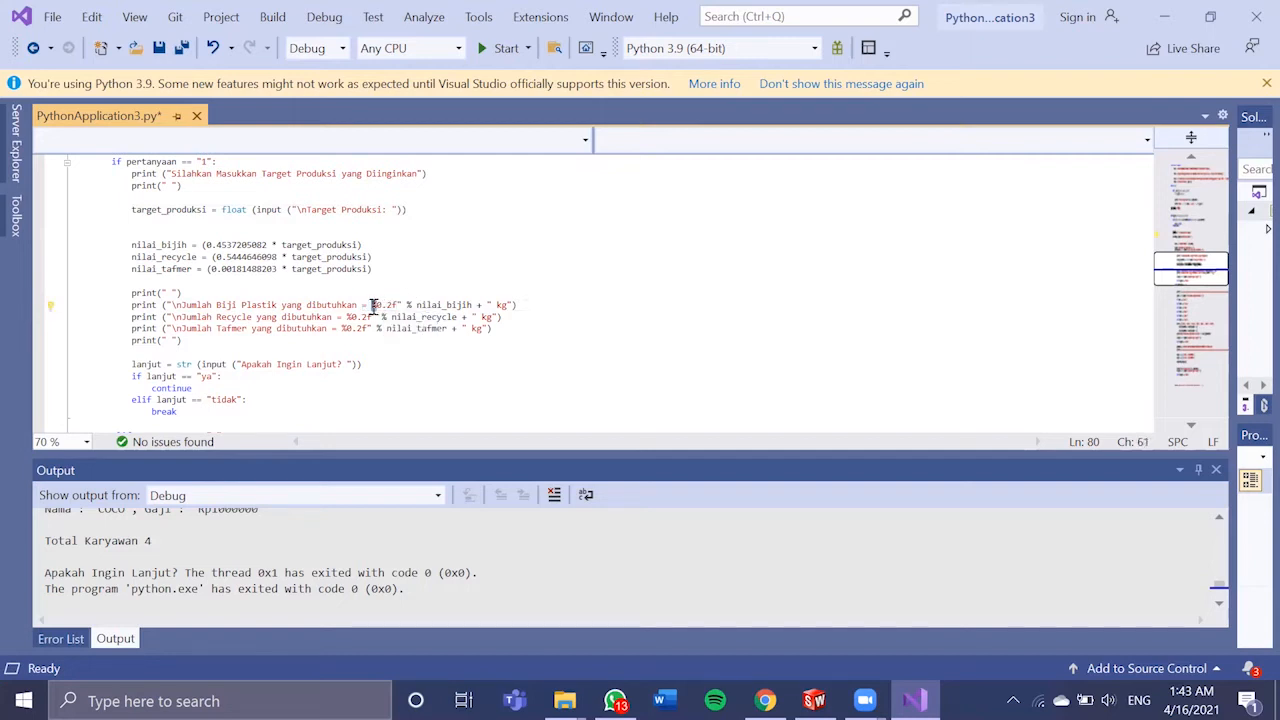
{"action": "left_click_drag", "start_coordinate": [415, 305], "coordinate": [483, 313]}
{"action": "left_click_drag", "start_coordinate": [128, 245], "coordinate": [197, 281]}
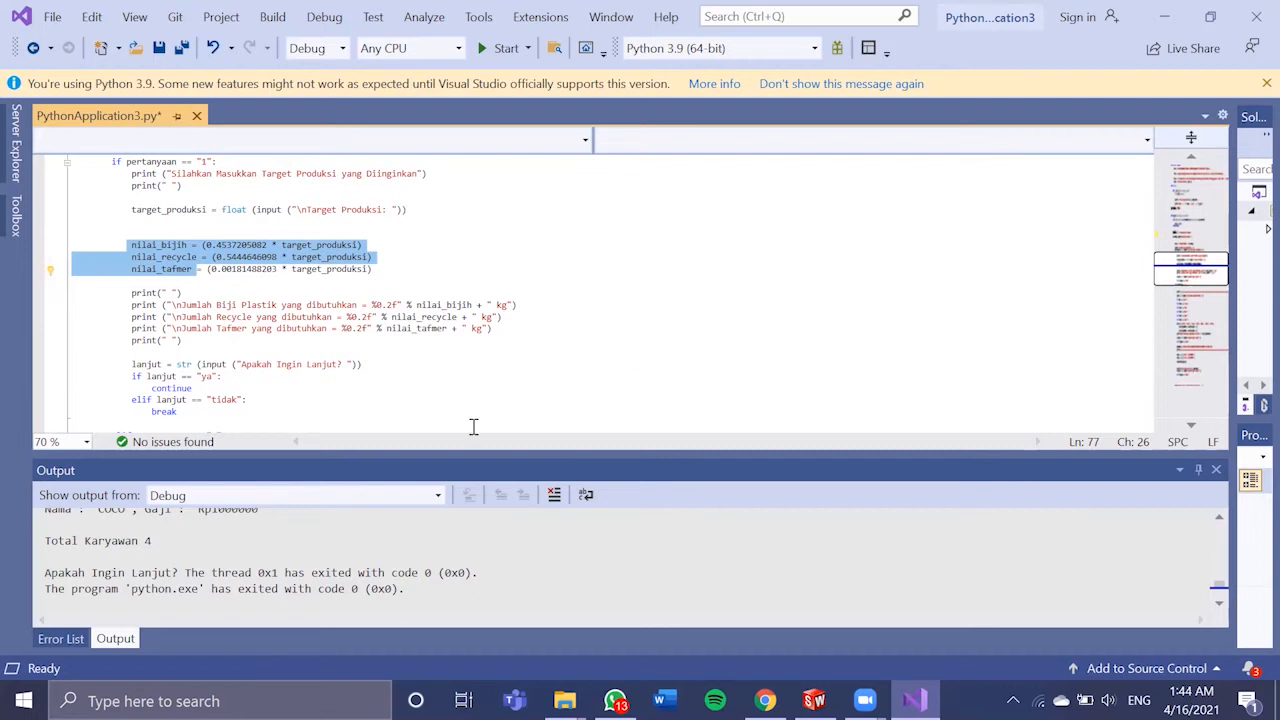
{"action": "left_click_drag", "start_coordinate": [160, 388], "coordinate": [186, 410]}
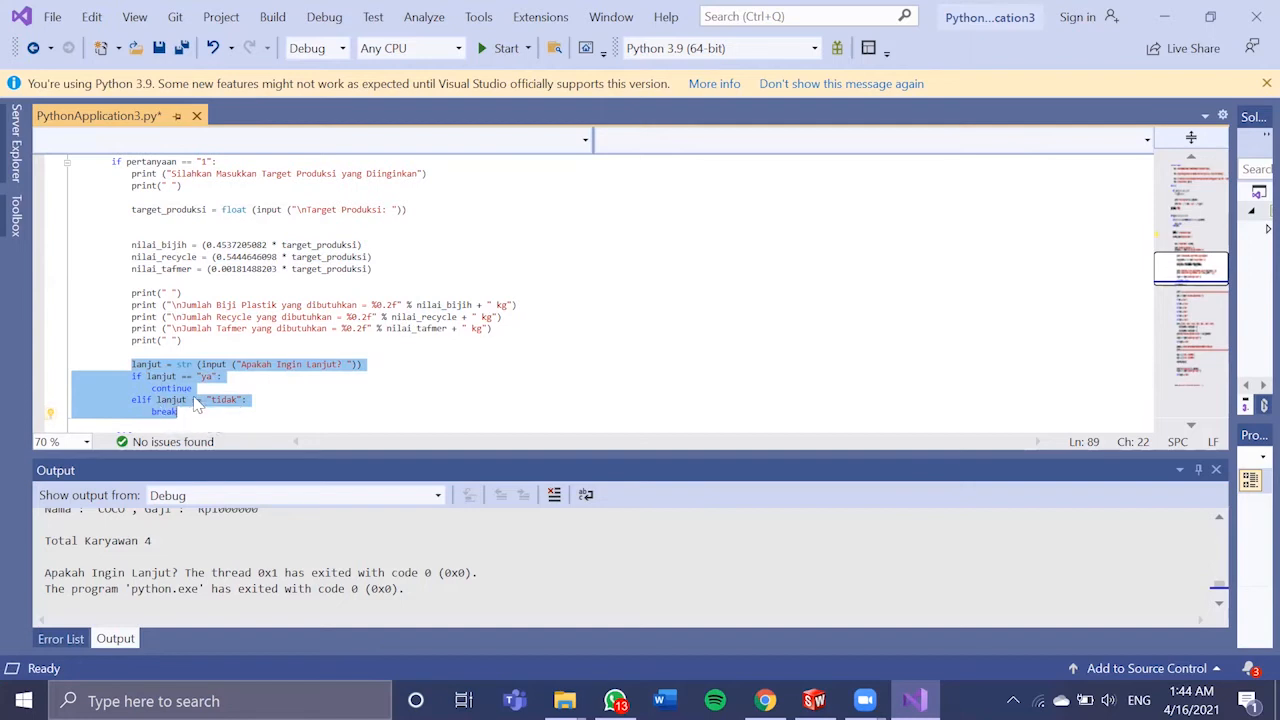
Examine the option 2 branch with its day and production inputs, highlighting harpro in the 'senin' condition.
{"action": "left_click", "coordinate": [1210, 286]}
{"action": "left_click_drag", "start_coordinate": [1210, 286], "coordinate": [1218, 295]}
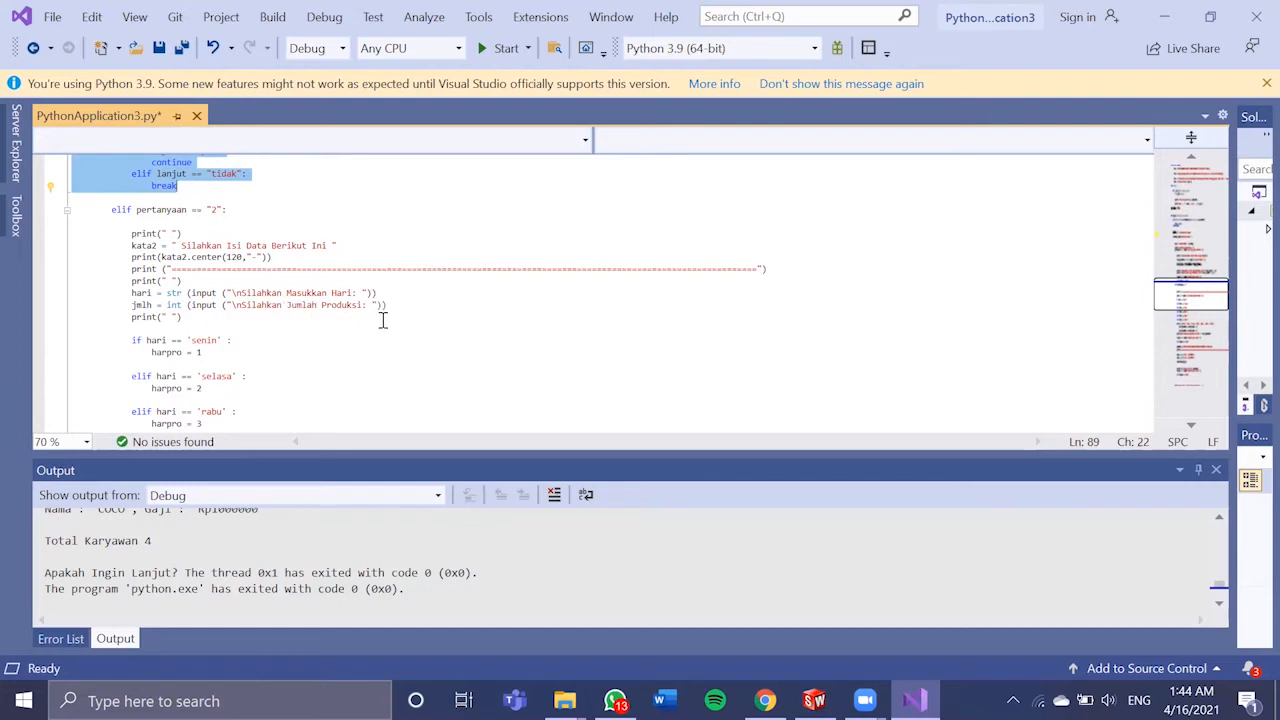
{"action": "scroll", "coordinate": [1174, 313], "scroll_direction": "down", "scroll_amount": 2}
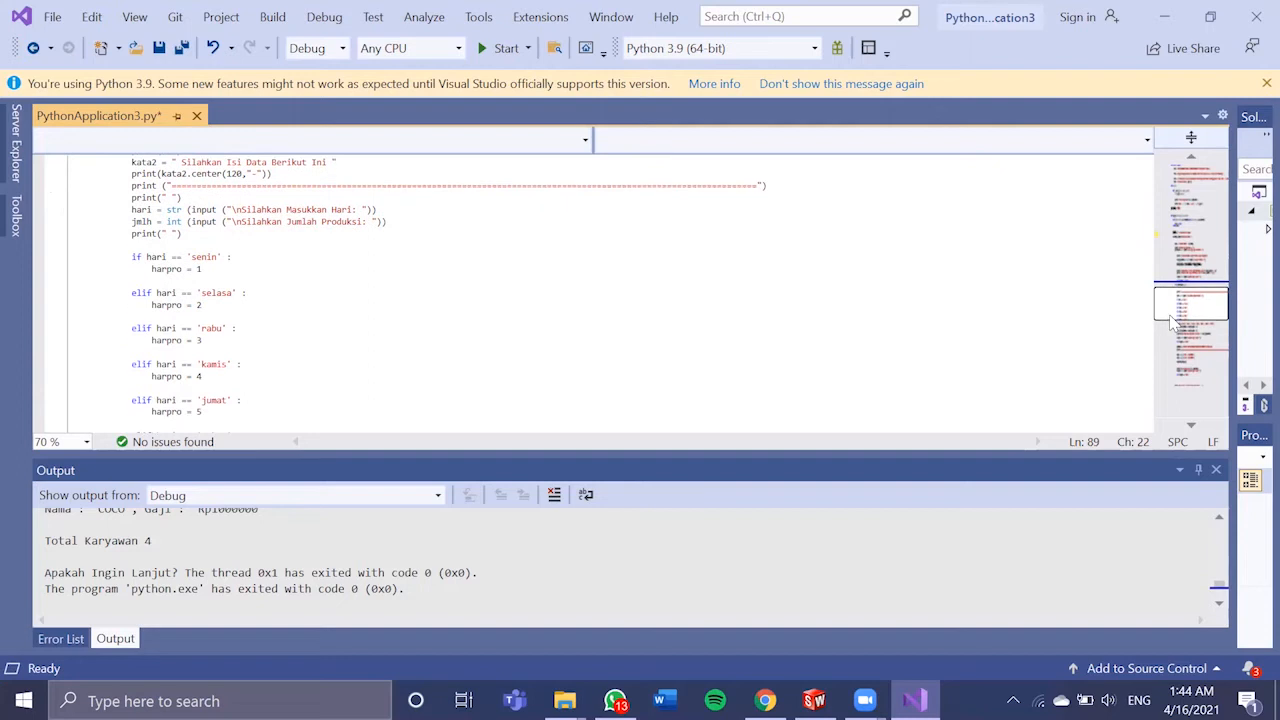
{"action": "double_click", "coordinate": [176, 268]}
{"action": "left_click_drag", "start_coordinate": [178, 268], "coordinate": [184, 268]}
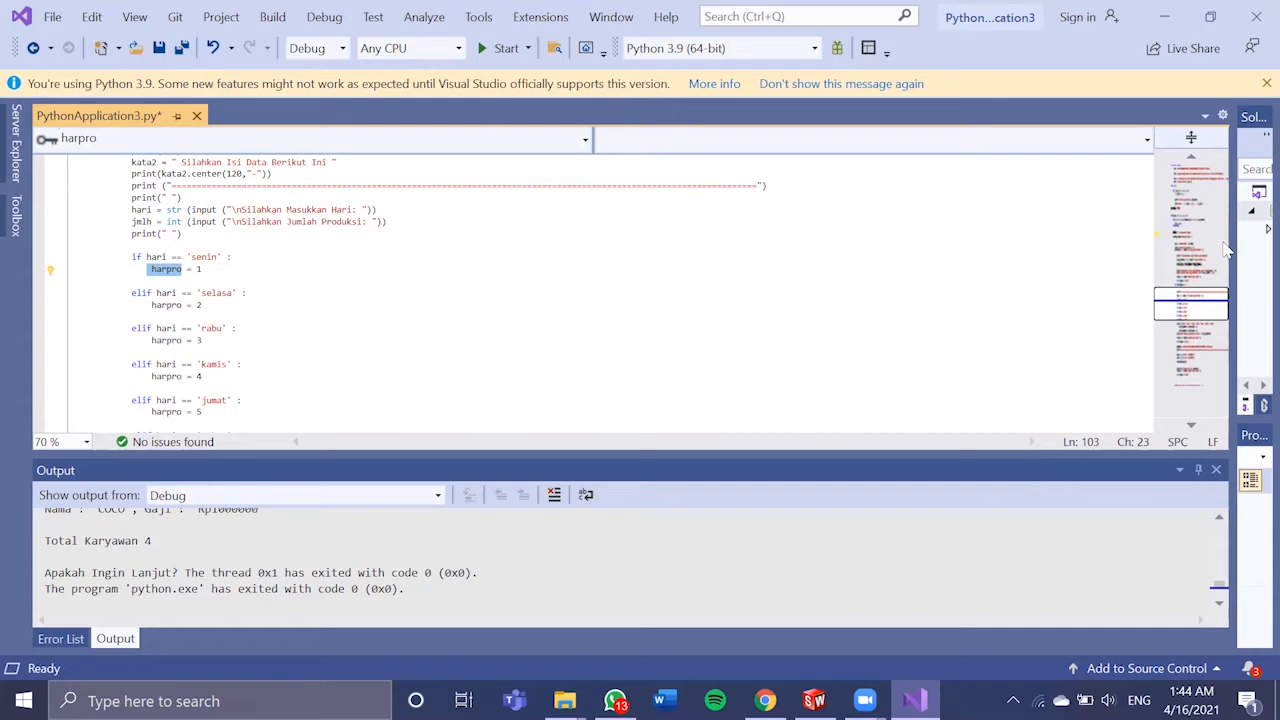
Examine the hari1 list of day names, highlighting the whole list and its first "Sabtu" entry.
{"action": "left_click", "coordinate": [1205, 316]}
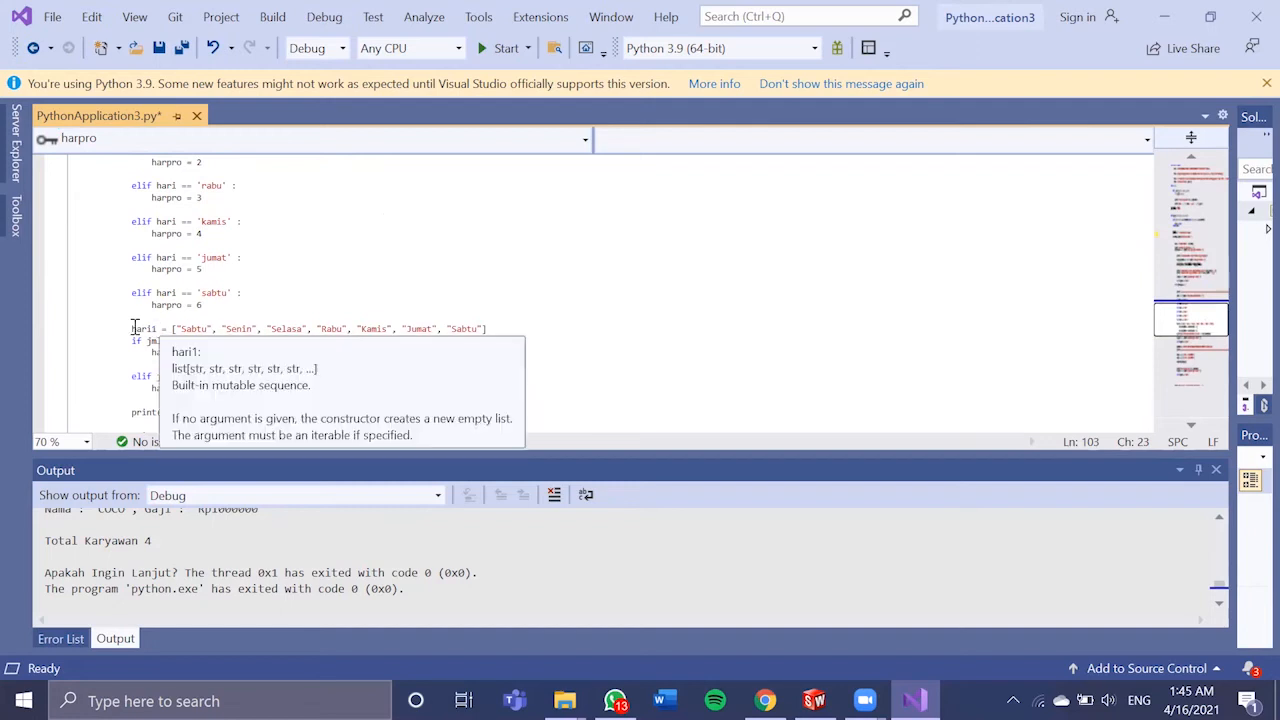
{"action": "left_click_drag", "start_coordinate": [129, 329], "coordinate": [488, 330]}
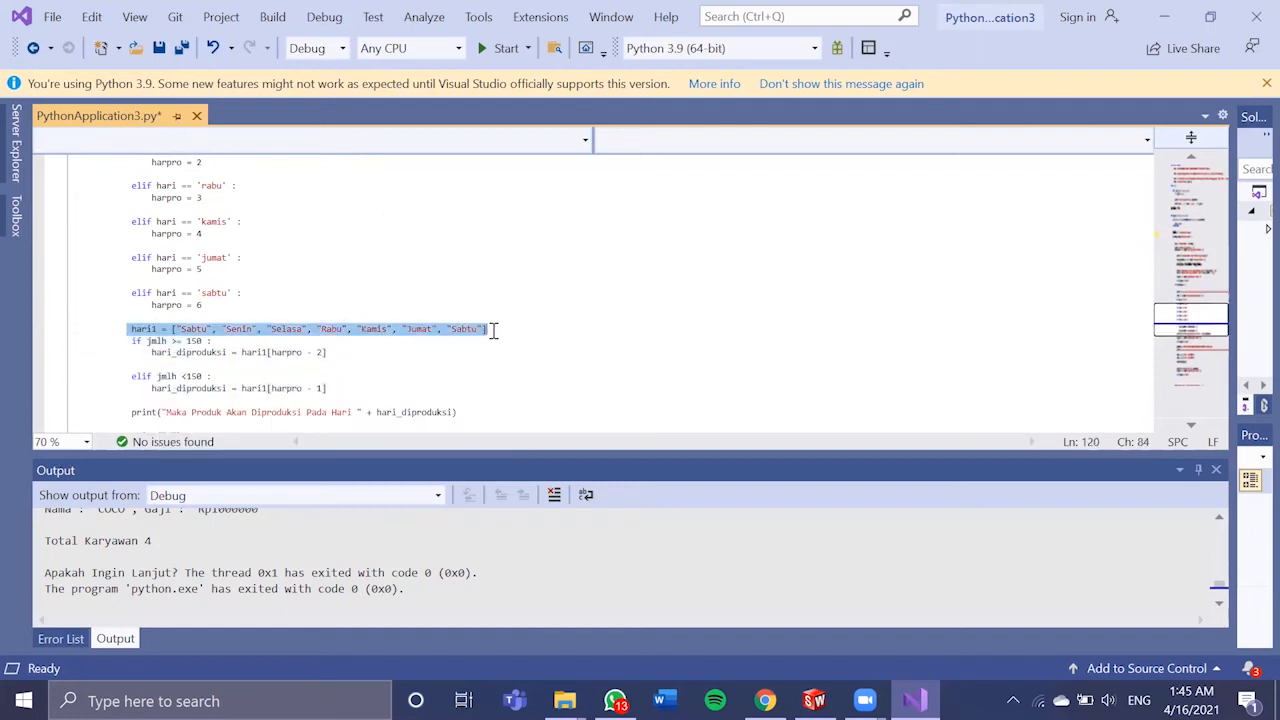
{"action": "left_click", "coordinate": [245, 331]}
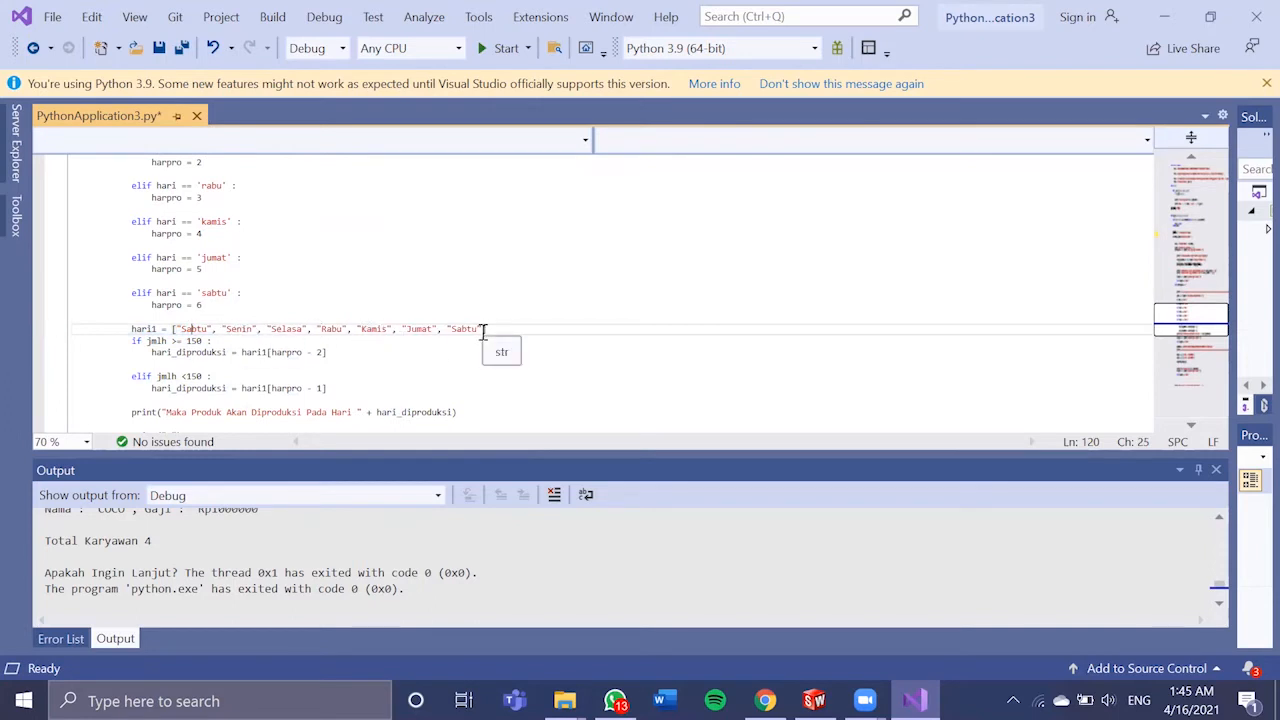
{"action": "left_click_drag", "start_coordinate": [483, 331], "coordinate": [177, 331]}
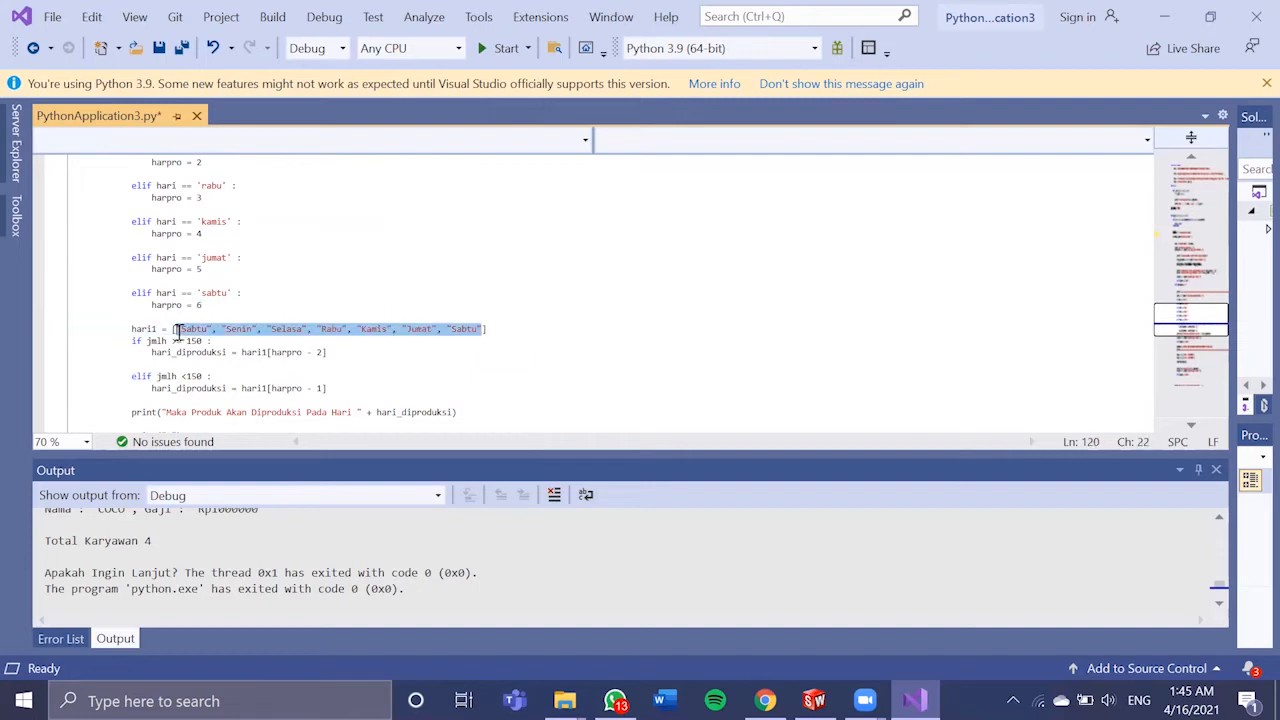
{"action": "left_click", "coordinate": [224, 330]}
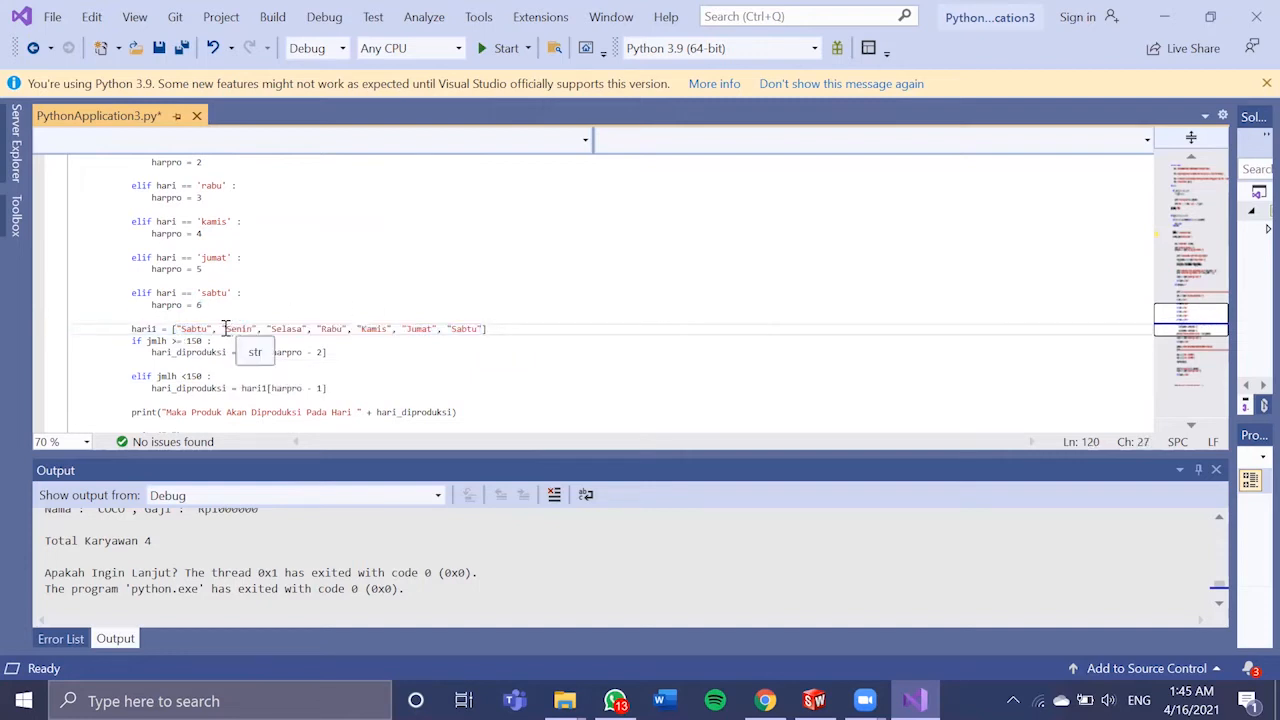
{"action": "left_click_drag", "start_coordinate": [218, 330], "coordinate": [188, 329]}
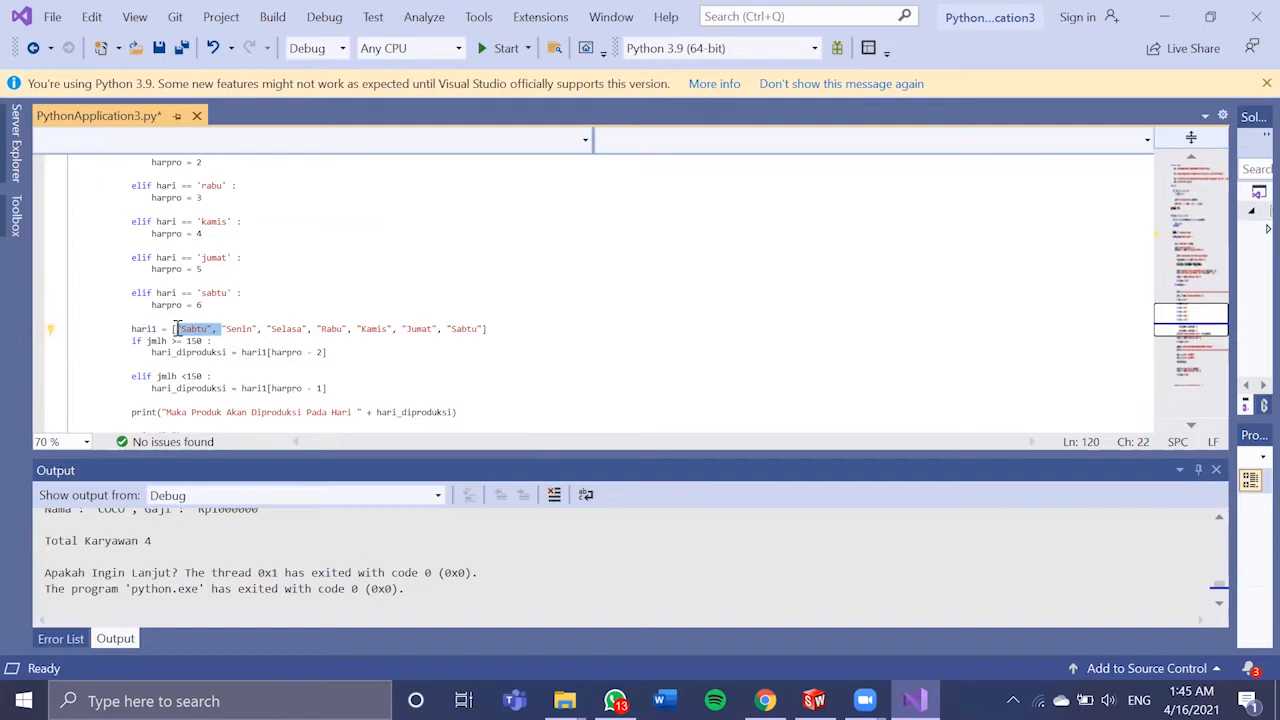
{"action": "scroll", "coordinate": [1172, 328], "scroll_direction": "up", "scroll_amount": 2}
{"action": "left_click_drag", "start_coordinate": [1169, 319], "coordinate": [1185, 341]}
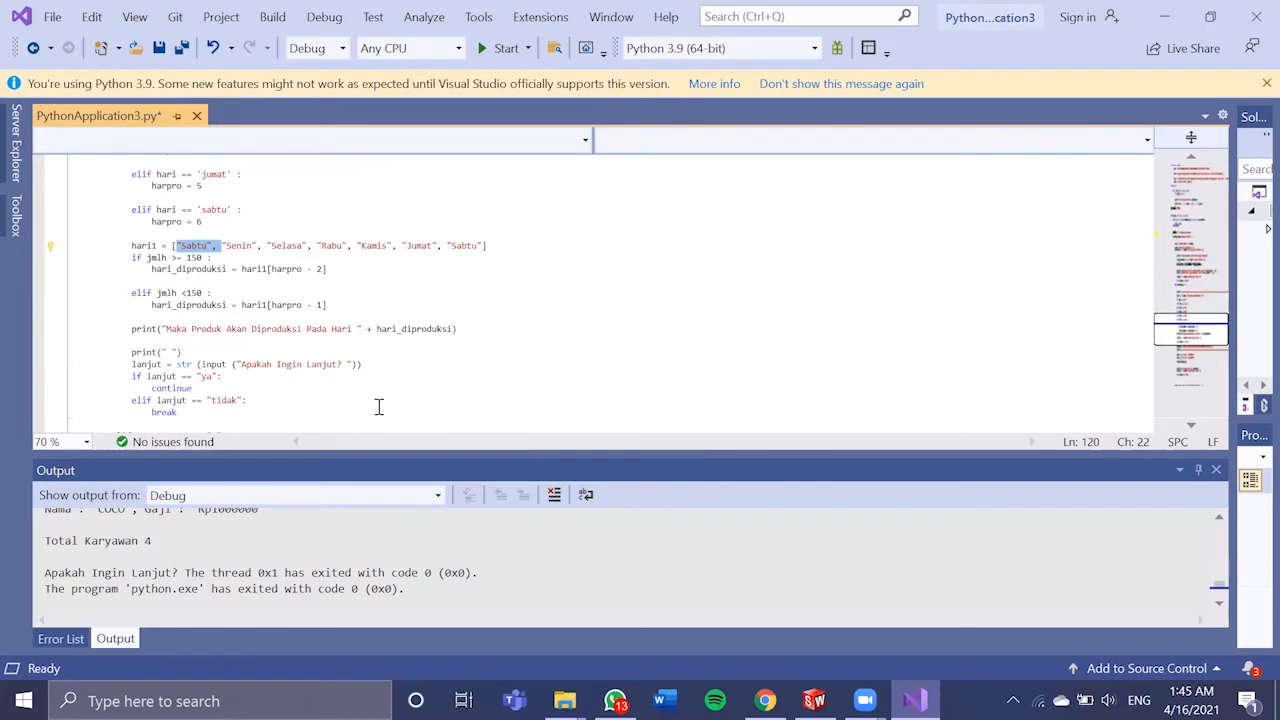
{"action": "left_click_drag", "start_coordinate": [213, 246], "coordinate": [182, 245]}
Examine the jmlh >= 150 and jmlh <150 conditions that determine hari_diproduksi.
{"action": "left_click_drag", "start_coordinate": [132, 258], "coordinate": [222, 305]}
{"action": "left_click", "coordinate": [153, 298]}
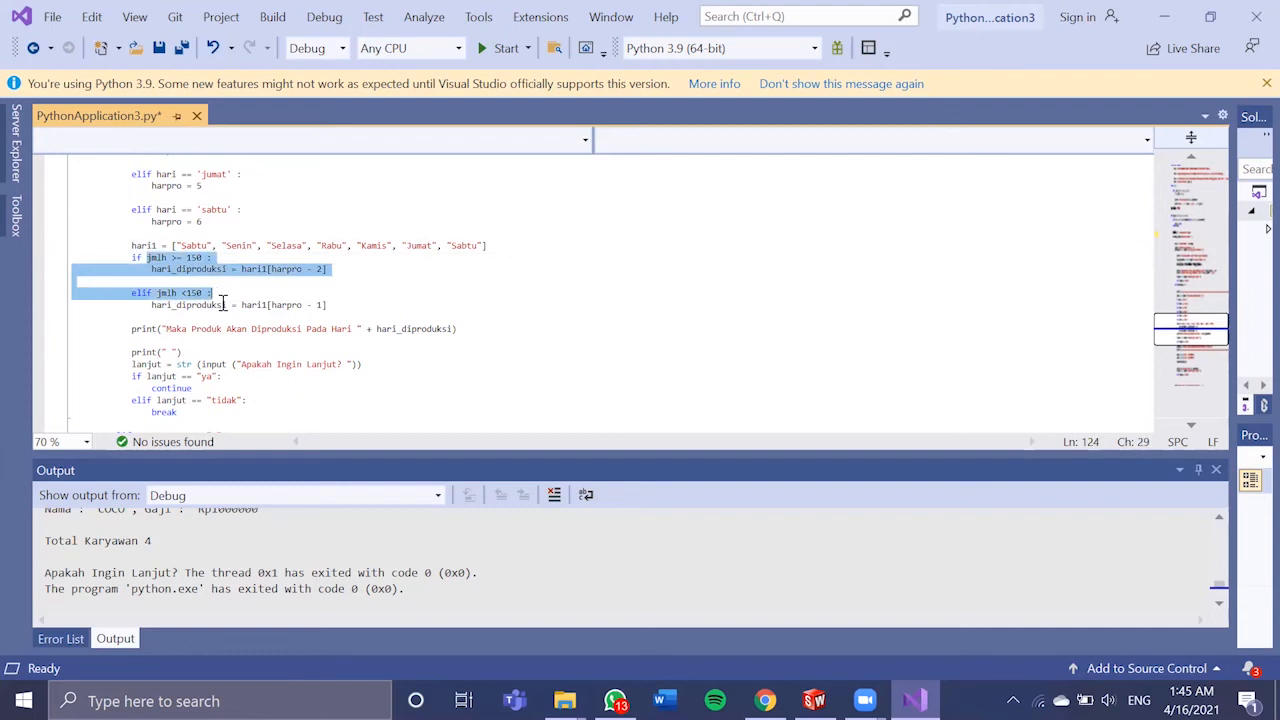
{"action": "left_click", "coordinate": [162, 258]}
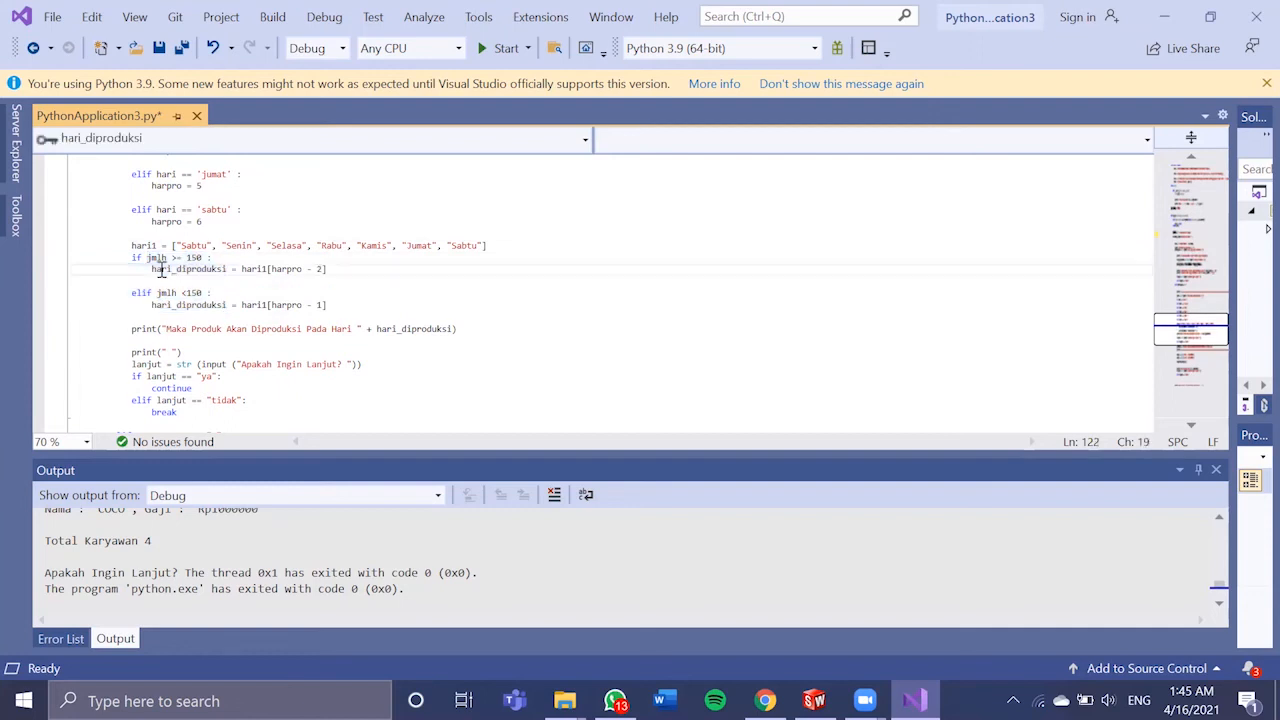
Trace how hari1[harpro - 2] and hari1[harpro - 1] pick a day from the list, and highlight the "Maka Produk Akan Diproduksi Pada Hari" print line.
{"action": "double_click", "coordinate": [250, 269]}
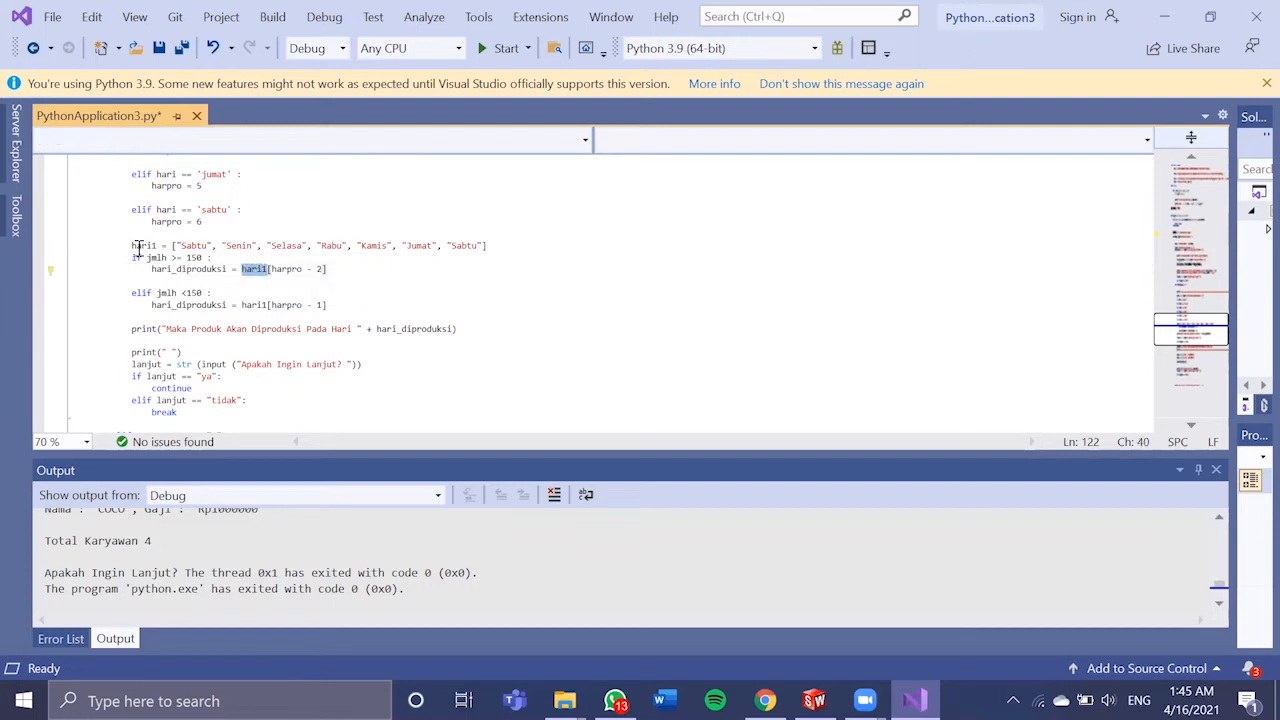
{"action": "left_click_drag", "start_coordinate": [132, 246], "coordinate": [176, 248]}
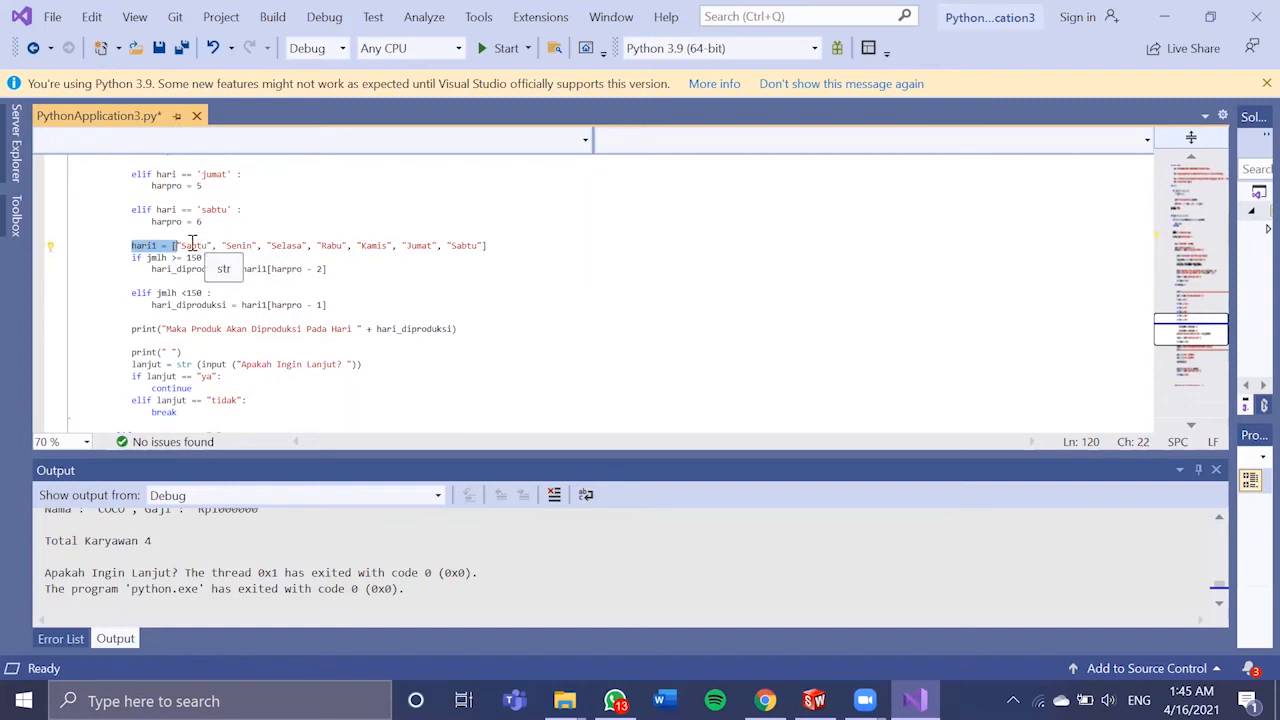
{"action": "double_click", "coordinate": [334, 248]}
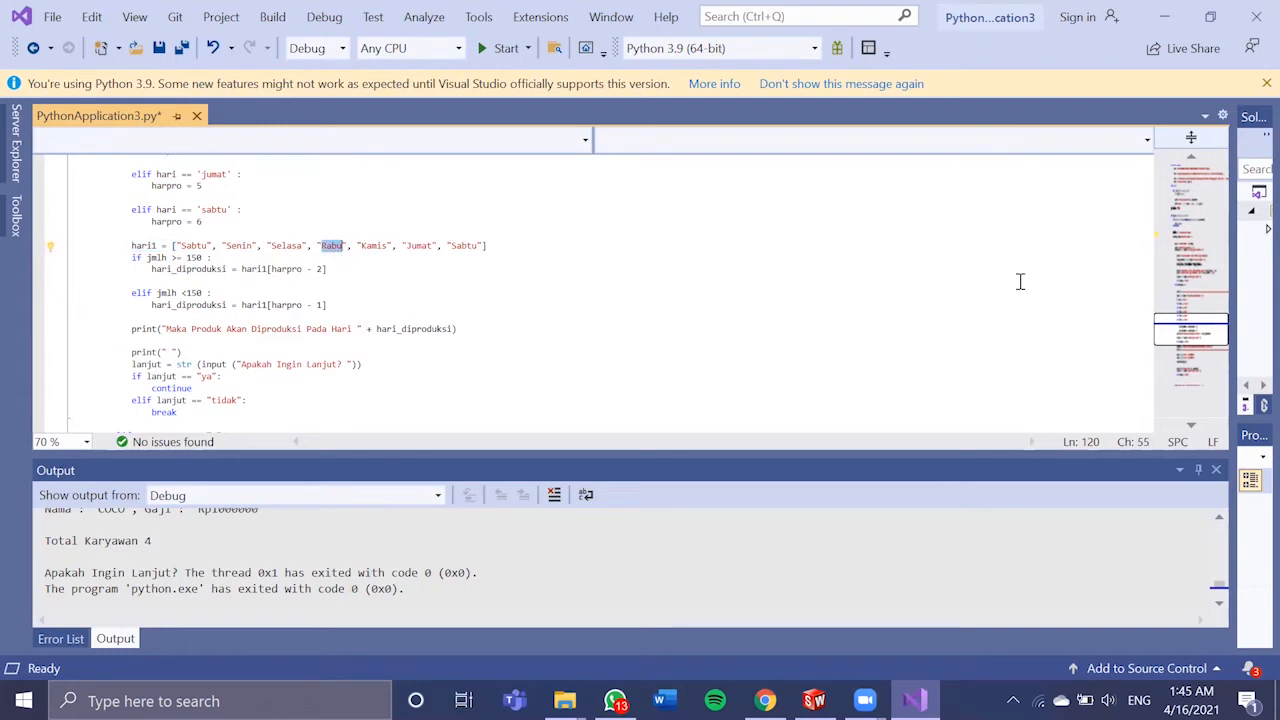
{"action": "left_click_drag", "start_coordinate": [1170, 326], "coordinate": [1181, 336]}
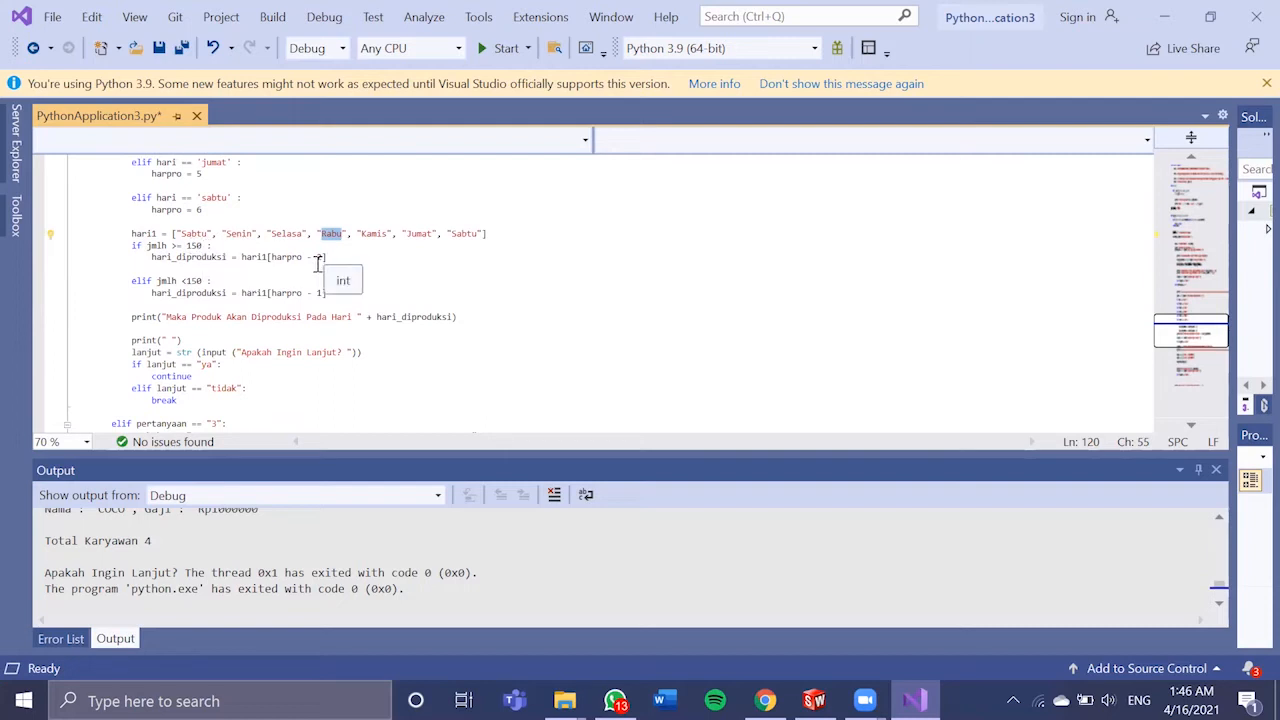
{"action": "left_click", "coordinate": [224, 233]}
{"action": "left_click_drag", "start_coordinate": [223, 235], "coordinate": [222, 235]}
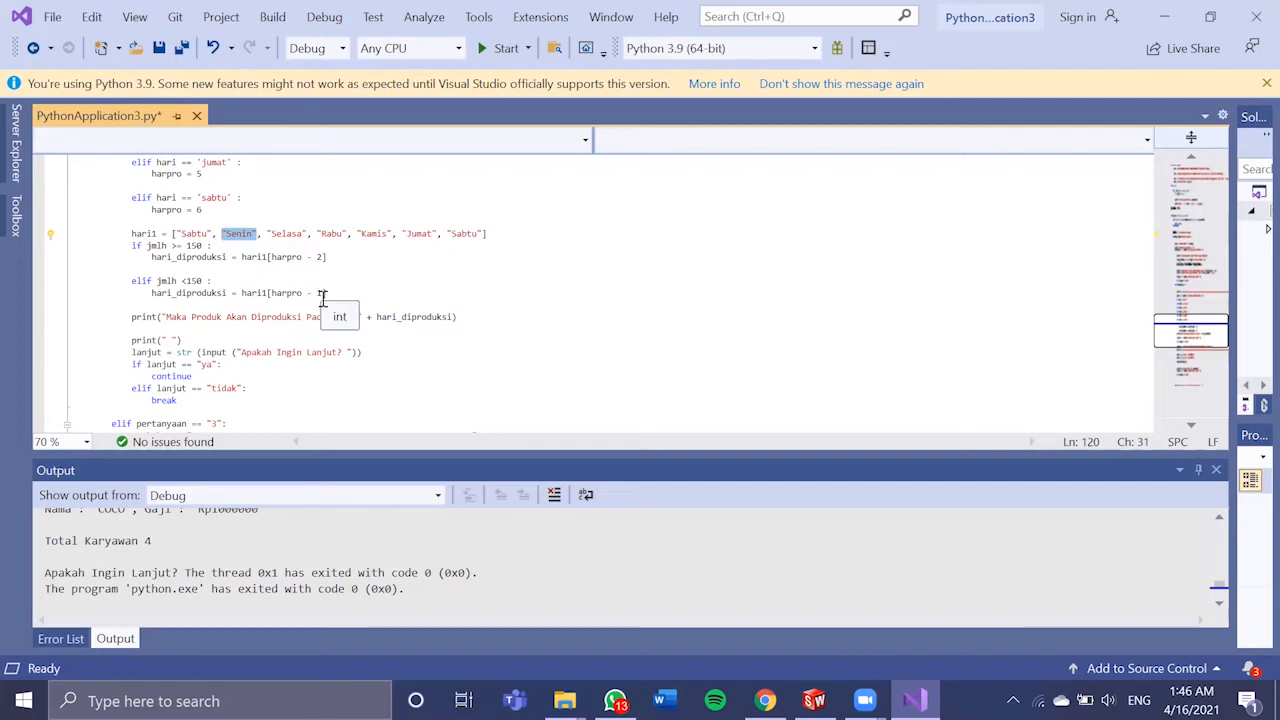
{"action": "left_click_drag", "start_coordinate": [307, 233], "coordinate": [276, 232]}
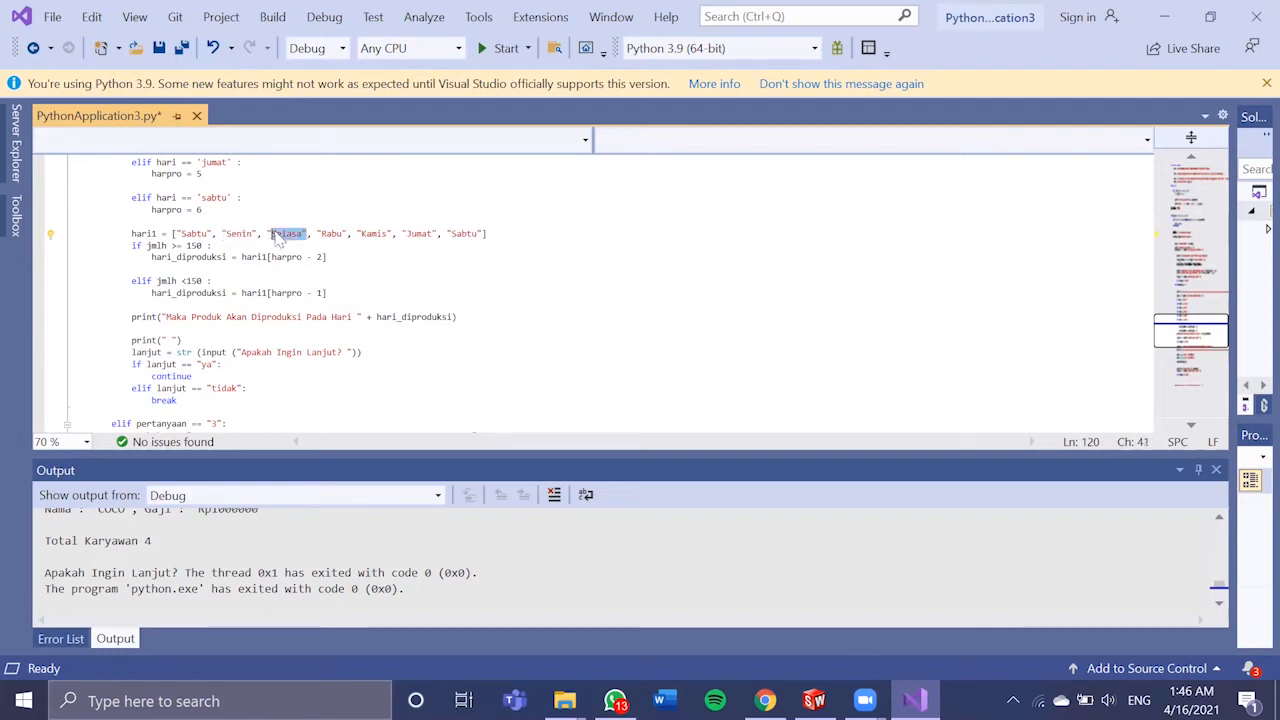
{"action": "left_click", "coordinate": [132, 317]}
{"action": "left_click_drag", "start_coordinate": [132, 317], "coordinate": [458, 330]}
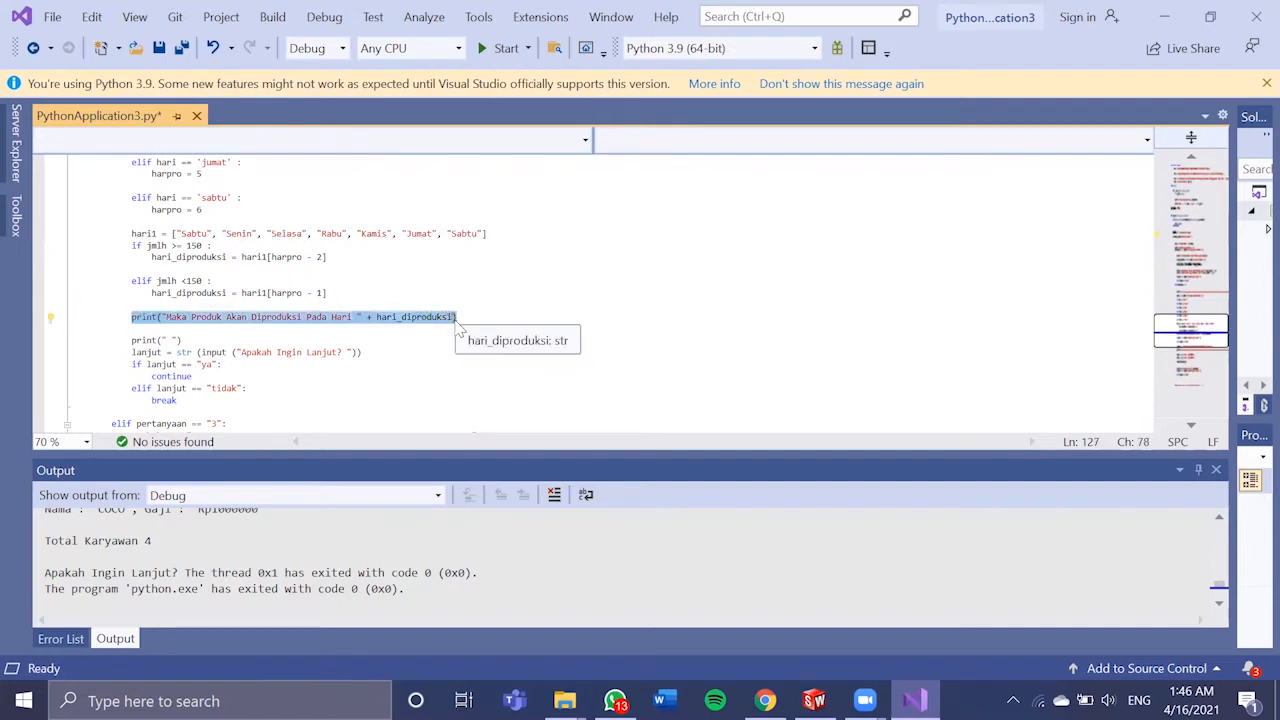
Examine the option 3 branch, highlighting its code from the pembuka3 heading through the employee entries to the total line.
{"action": "left_click", "coordinate": [1180, 345]}
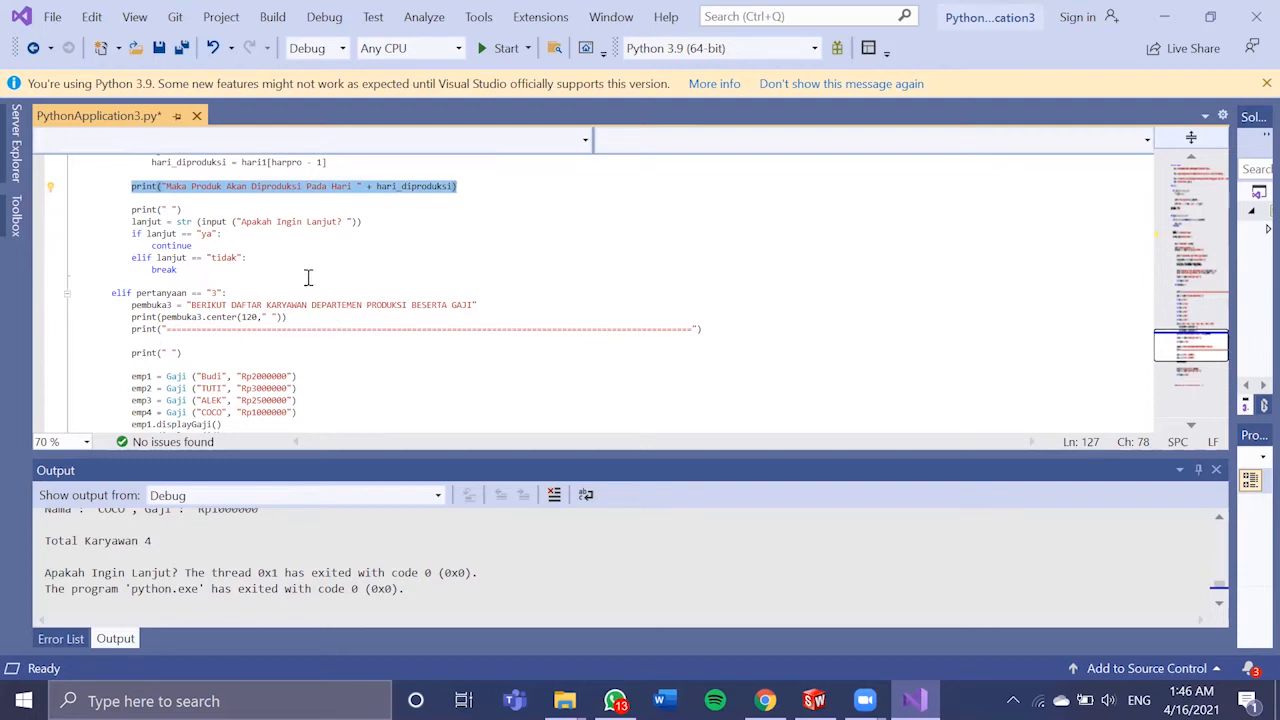
{"action": "mouse_move", "coordinate": [1219, 340]}
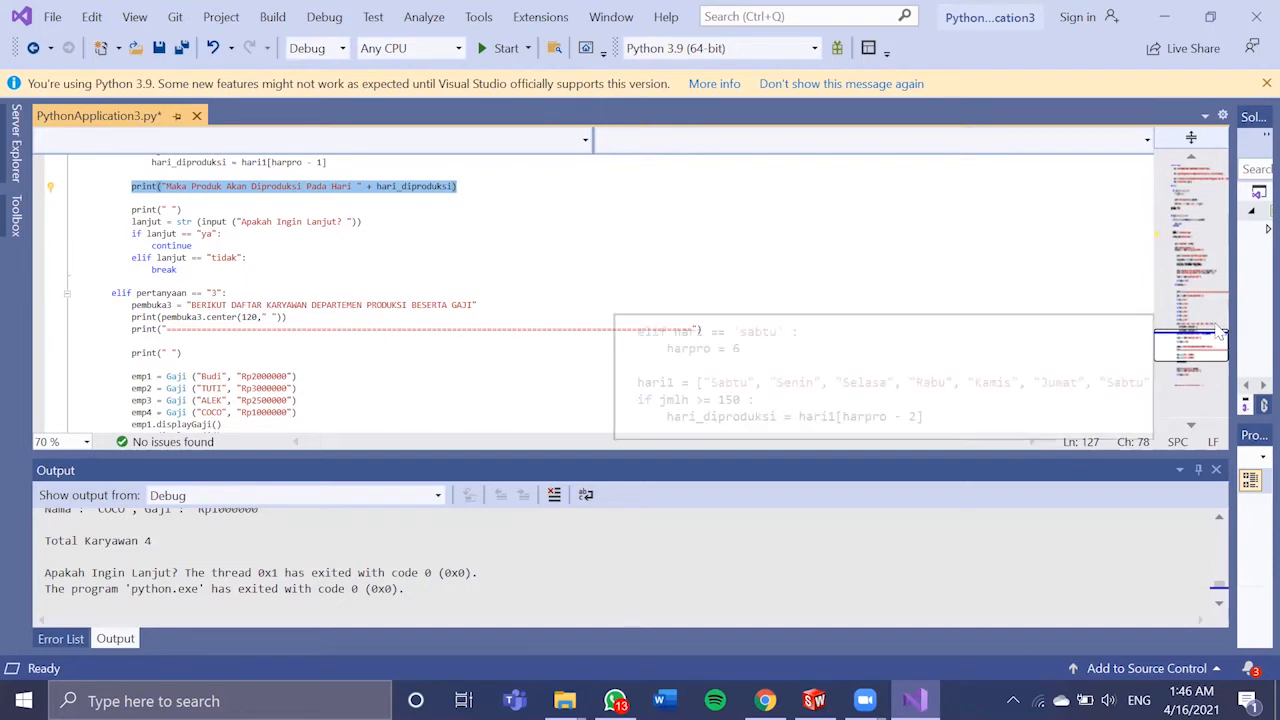
{"action": "scroll", "coordinate": [1200, 348], "scroll_direction": "down", "scroll_amount": 2}
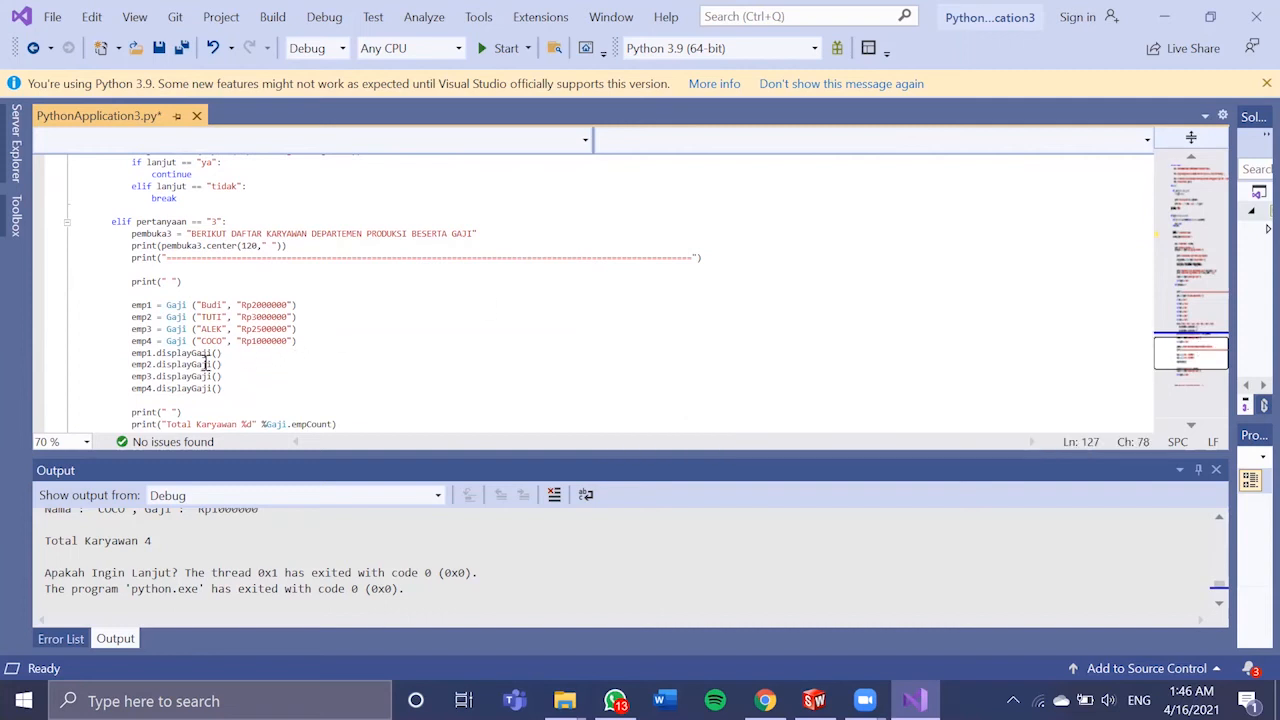
{"action": "left_click_drag", "start_coordinate": [131, 300], "coordinate": [128, 356]}
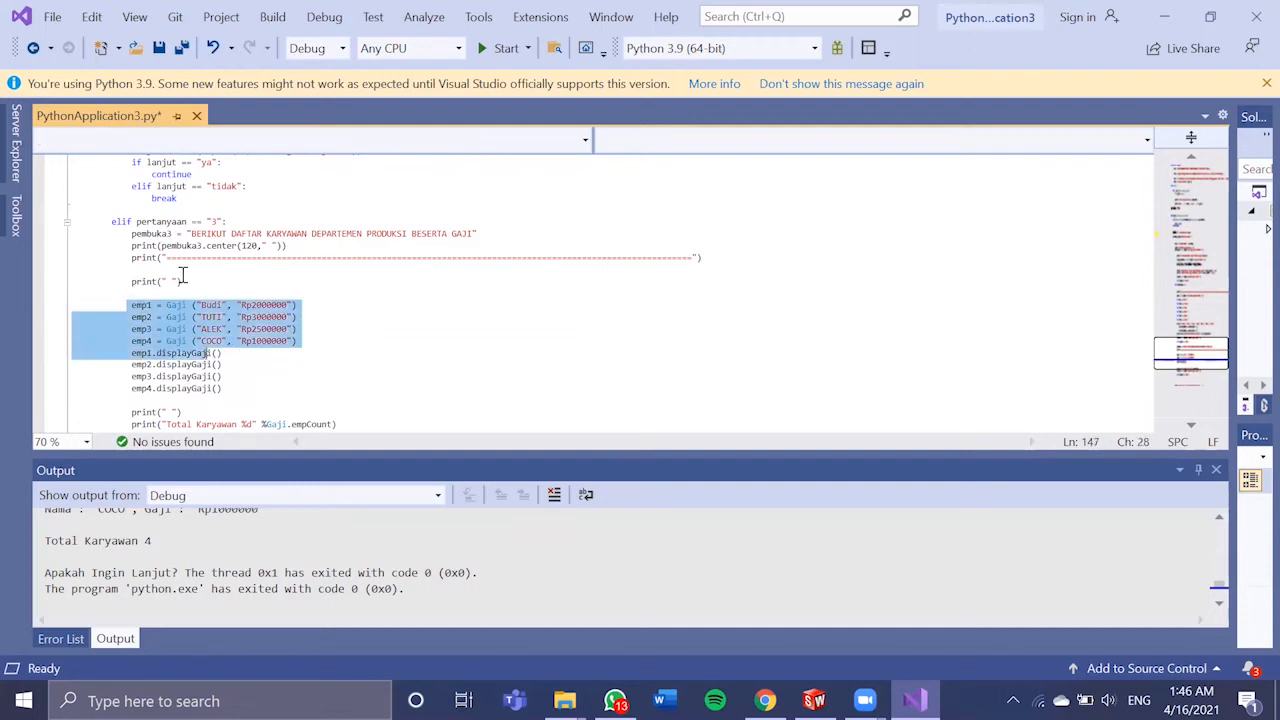
{"action": "left_click", "coordinate": [129, 236]}
{"action": "mouse_move", "coordinate": [129, 240]}
{"action": "left_mouse_down"}
{"action": "mouse_move", "coordinate": [226, 388]}
{"action": "mouse_move", "coordinate": [140, 352]}
{"action": "mouse_move", "coordinate": [130, 233]}
{"action": "left_mouse_up"}
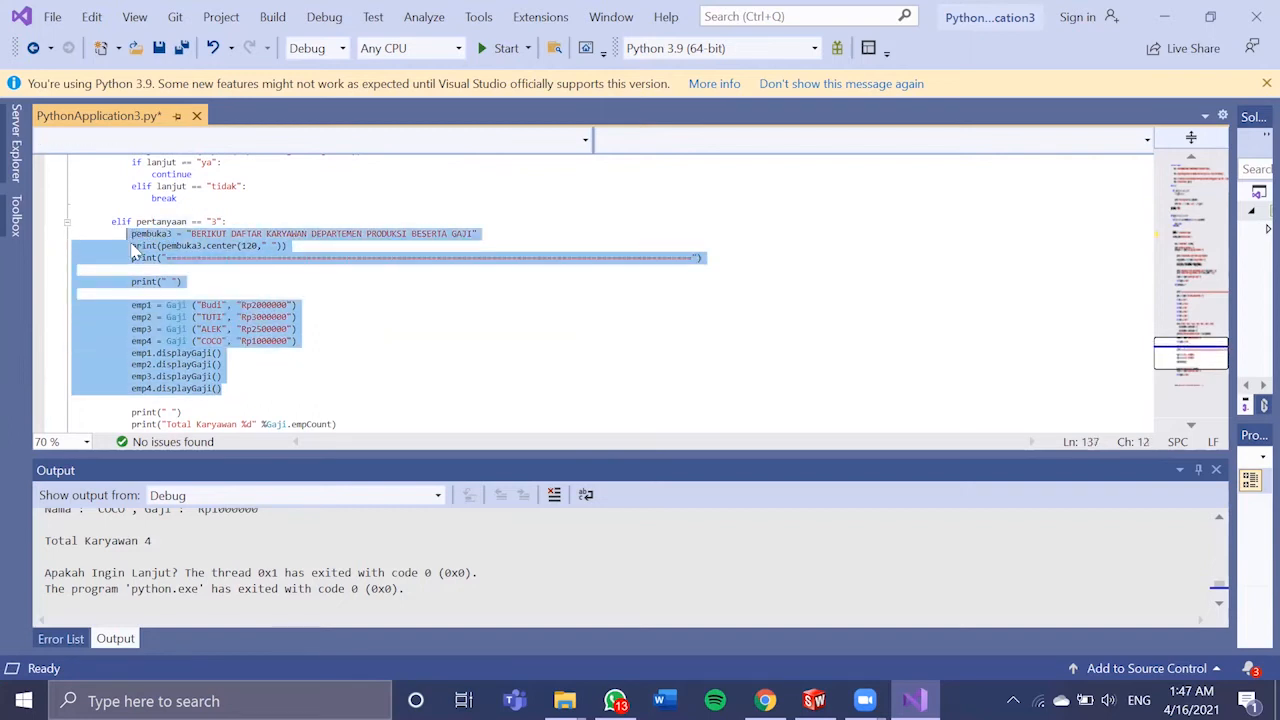
{"action": "left_click", "coordinate": [132, 269]}
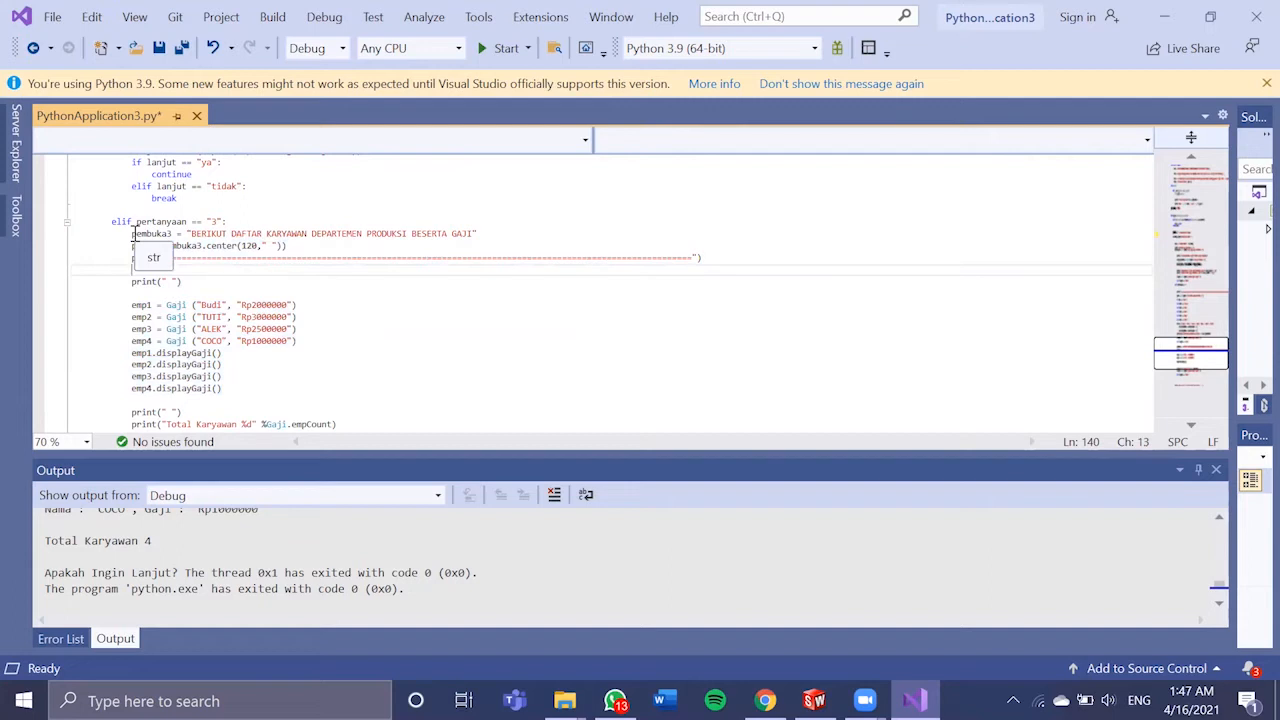
{"action": "left_click_drag", "start_coordinate": [133, 233], "coordinate": [272, 428]}
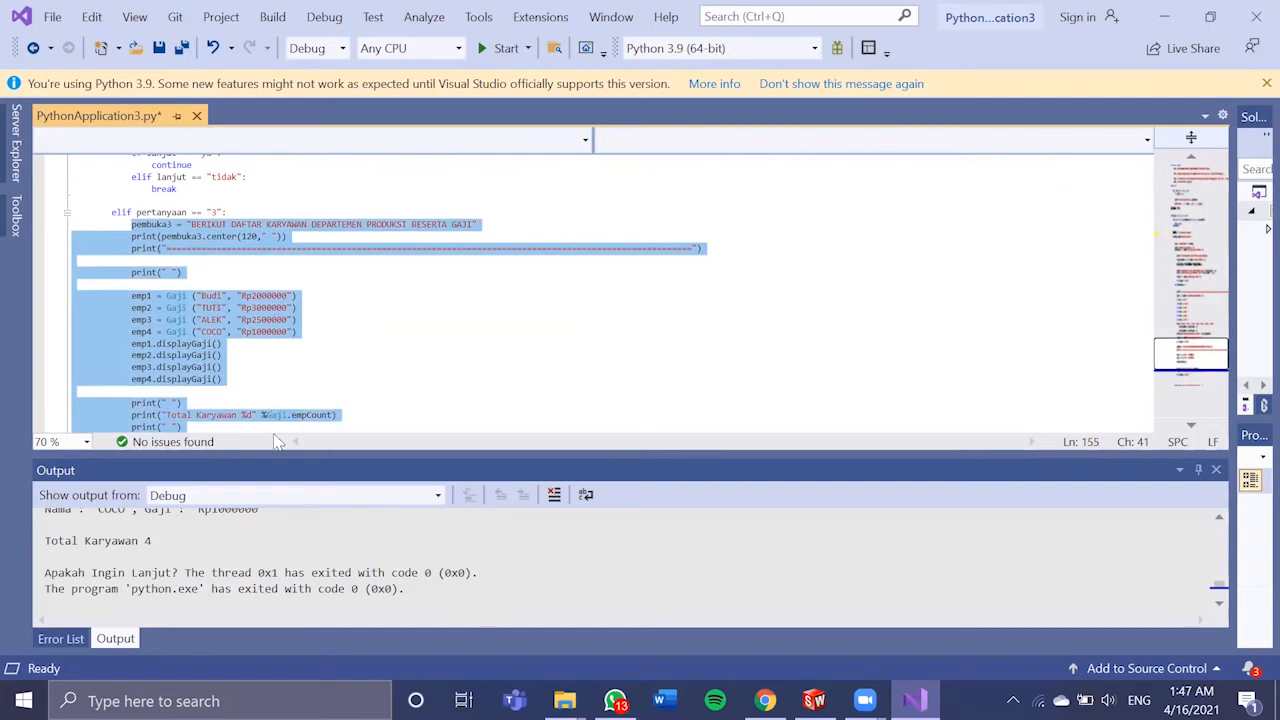
Highlight the four displayGaji() calls and the emp1 to emp4 Gaji object definitions.
{"action": "left_click", "coordinate": [249, 339]}
{"action": "left_click_drag", "start_coordinate": [131, 343], "coordinate": [224, 388]}
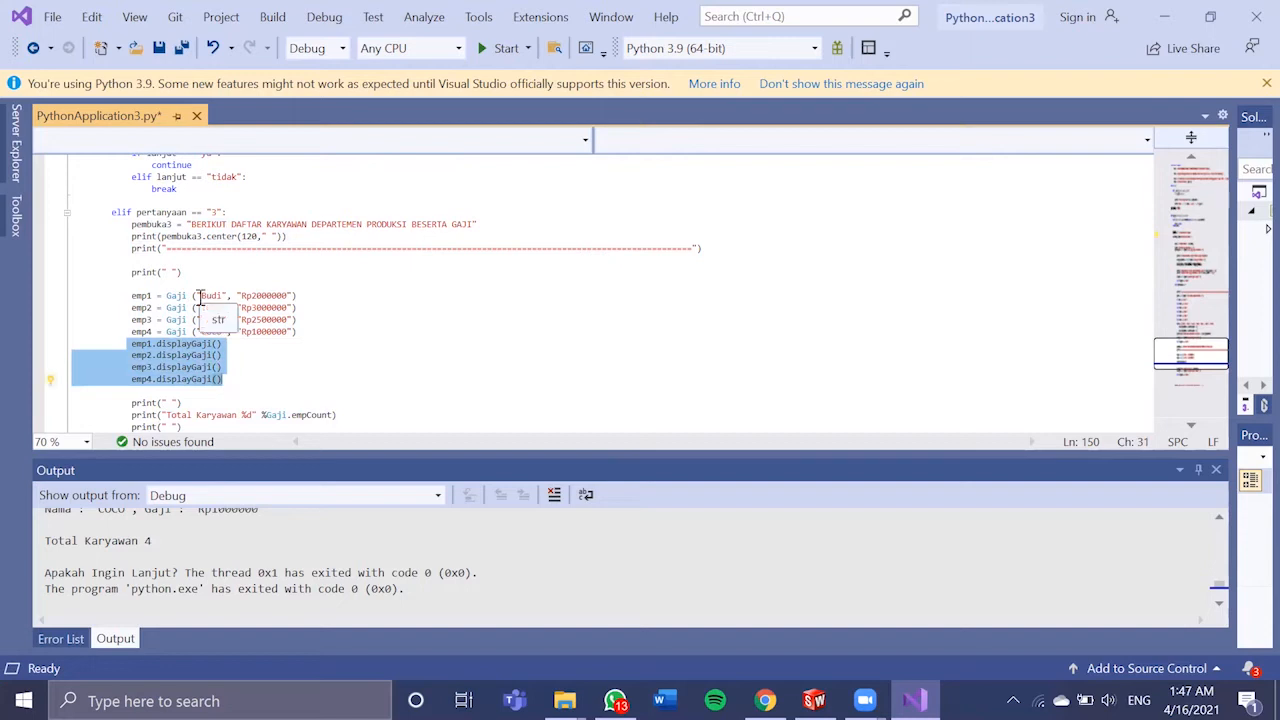
{"action": "left_click_drag", "start_coordinate": [131, 296], "coordinate": [301, 332]}
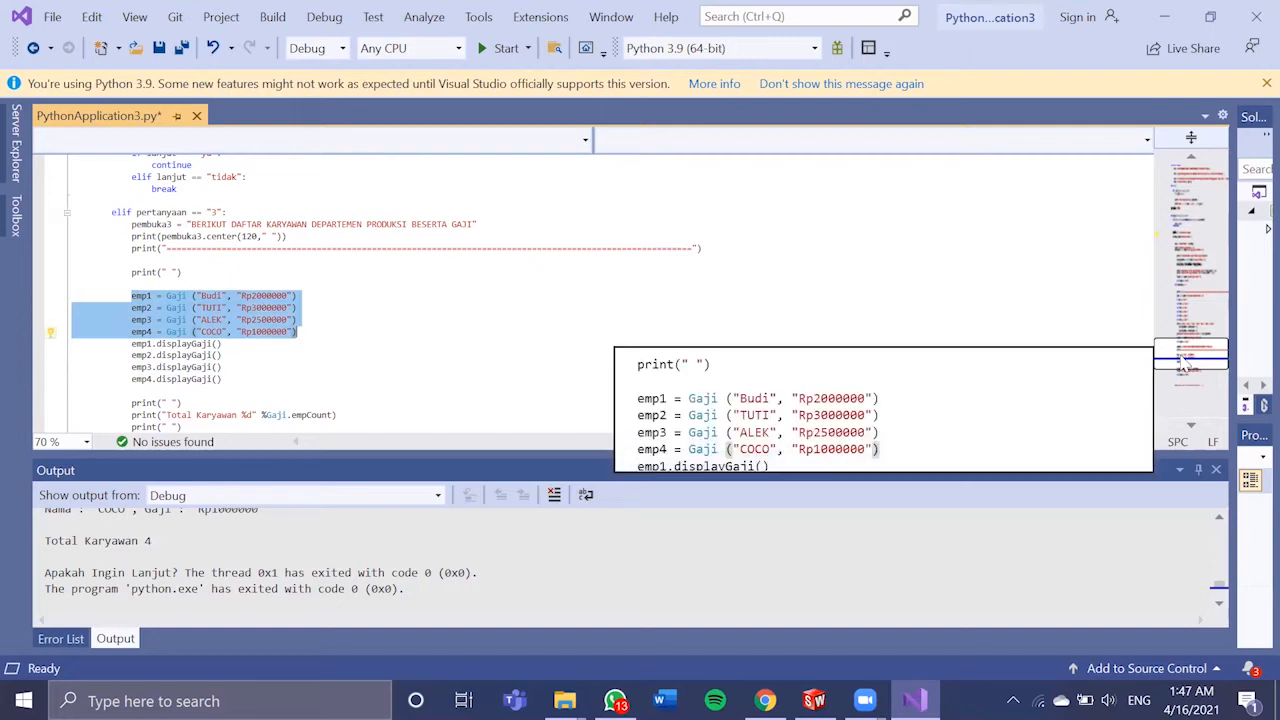
Examine the "Total Karyawan %d" print line with Gaji.empCount and highlight the option 3 lanjut continue-or-break block.
{"action": "scroll", "coordinate": [1185, 365], "scroll_direction": "down", "scroll_amount": 3}
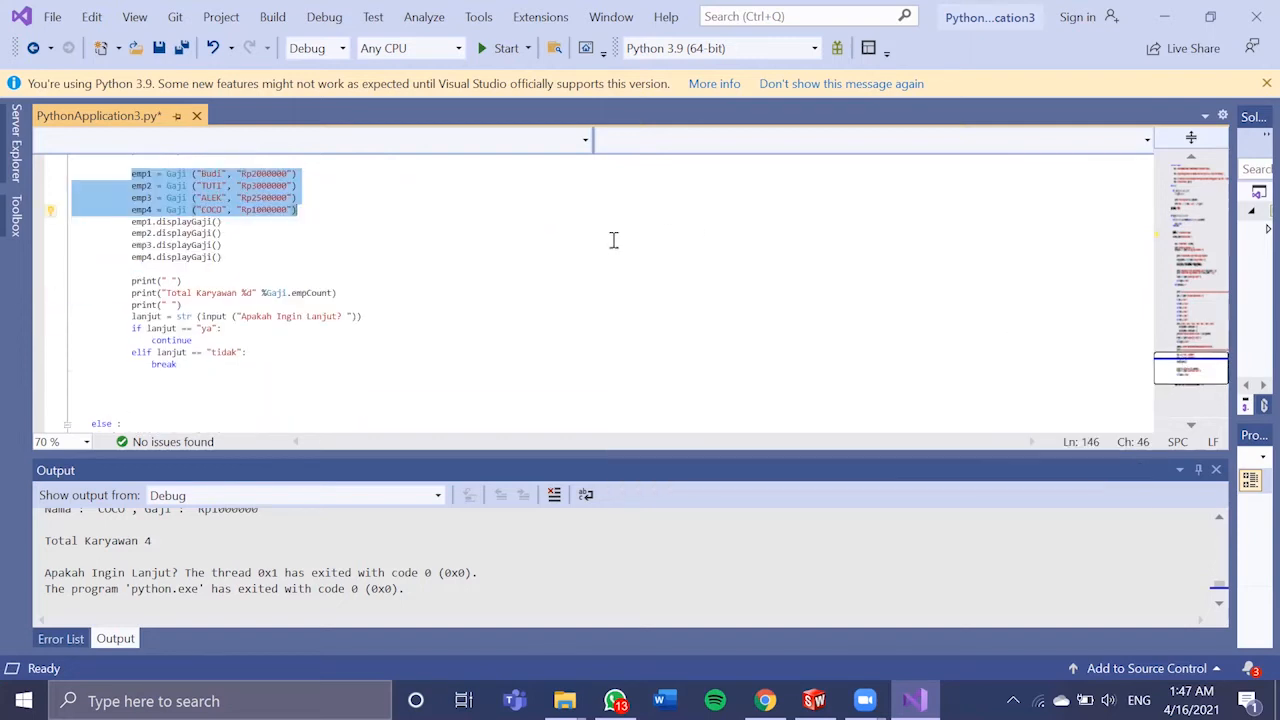
{"action": "left_click_drag", "start_coordinate": [133, 293], "coordinate": [333, 293]}
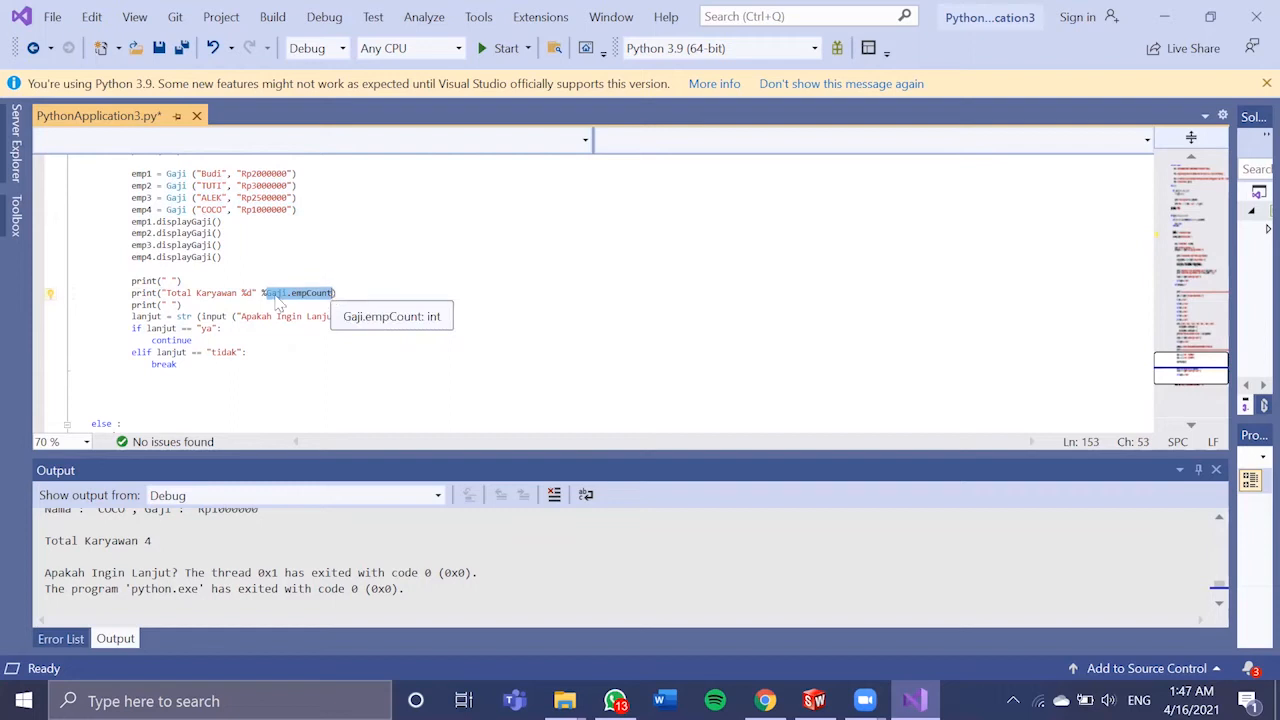
{"action": "left_click", "coordinate": [300, 210]}
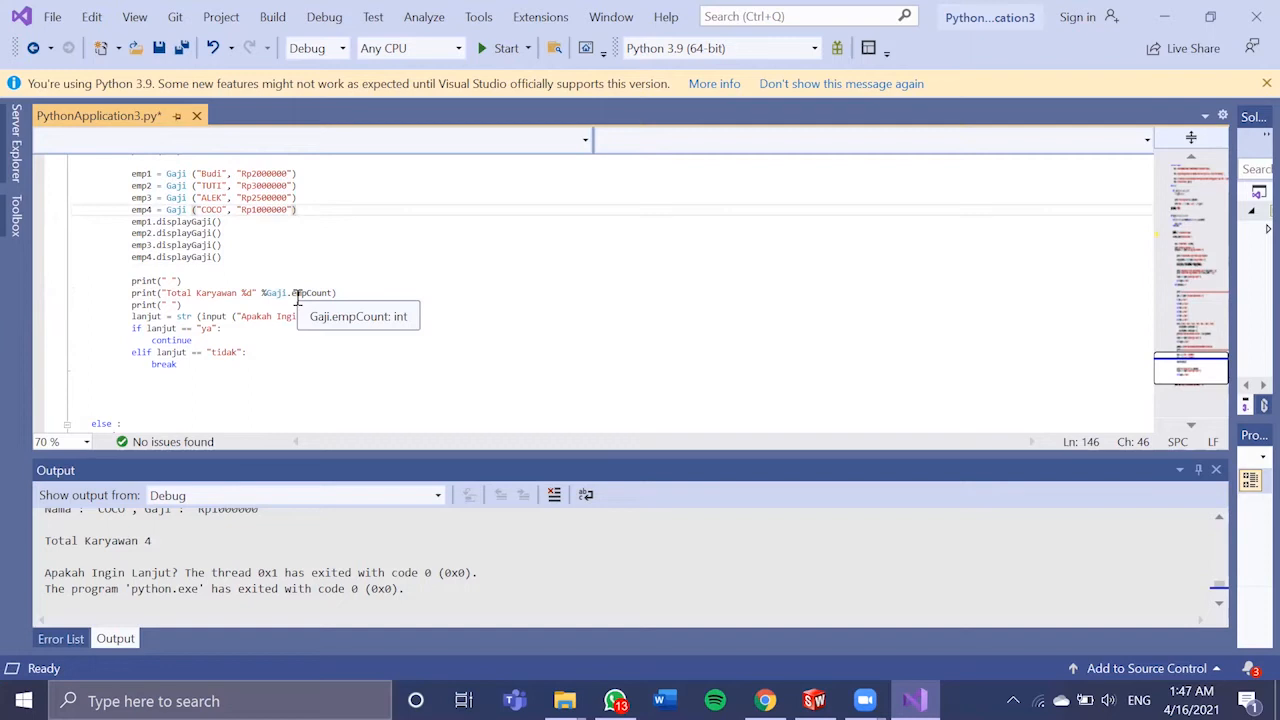
{"action": "left_click_drag", "start_coordinate": [131, 328], "coordinate": [251, 370]}
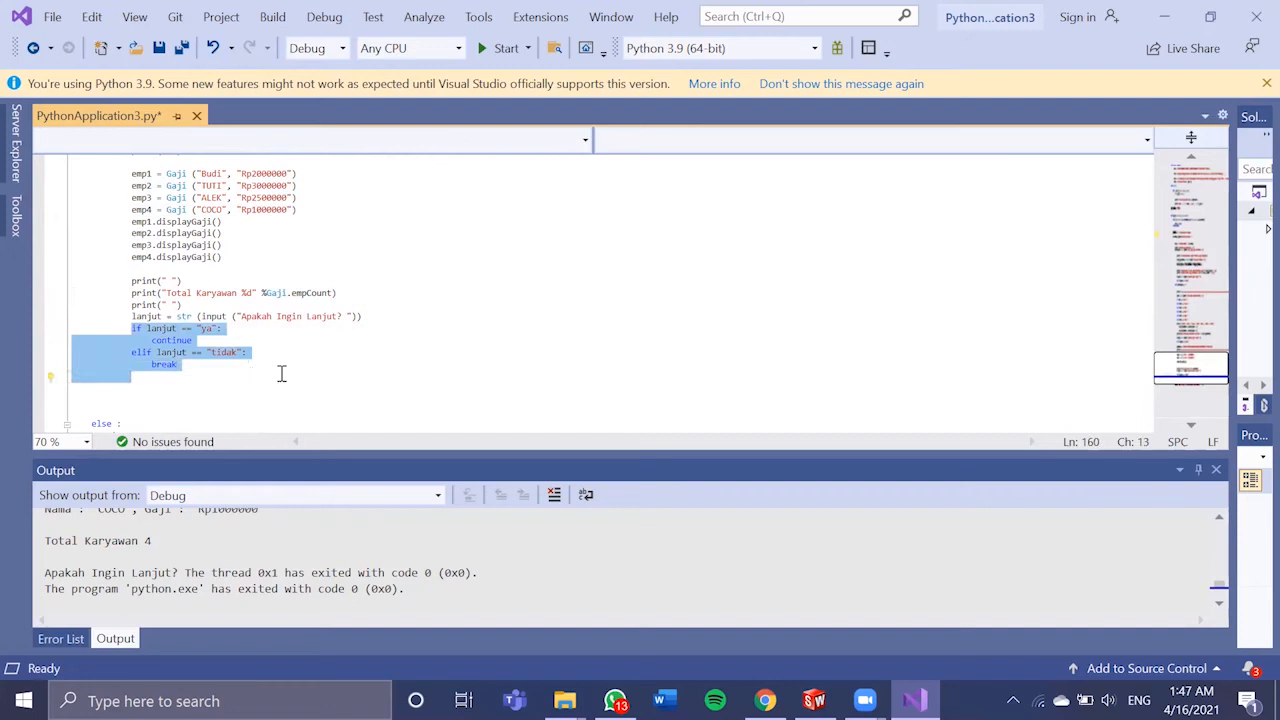
Examine the final else branch for failed logins, highlighting the i-=1 decrement and the i variable in the print line.
{"action": "left_click", "coordinate": [1203, 388]}
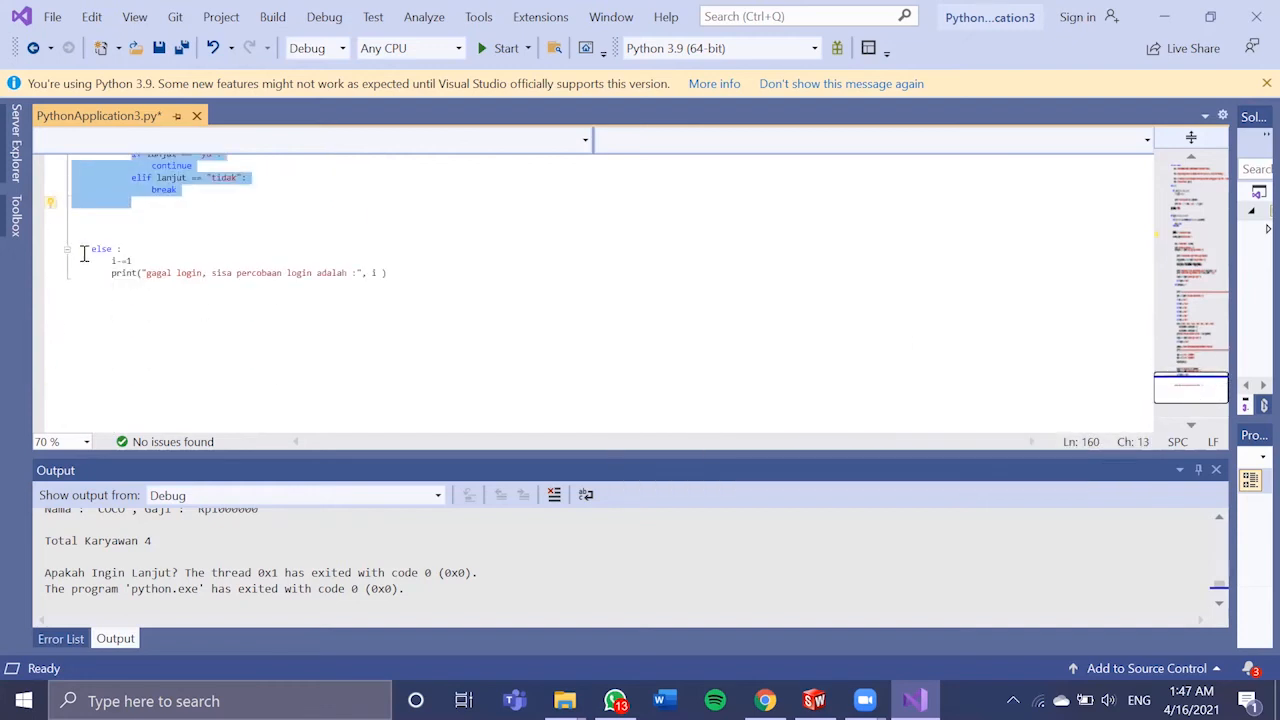
{"action": "left_click_drag", "start_coordinate": [88, 250], "coordinate": [145, 259]}
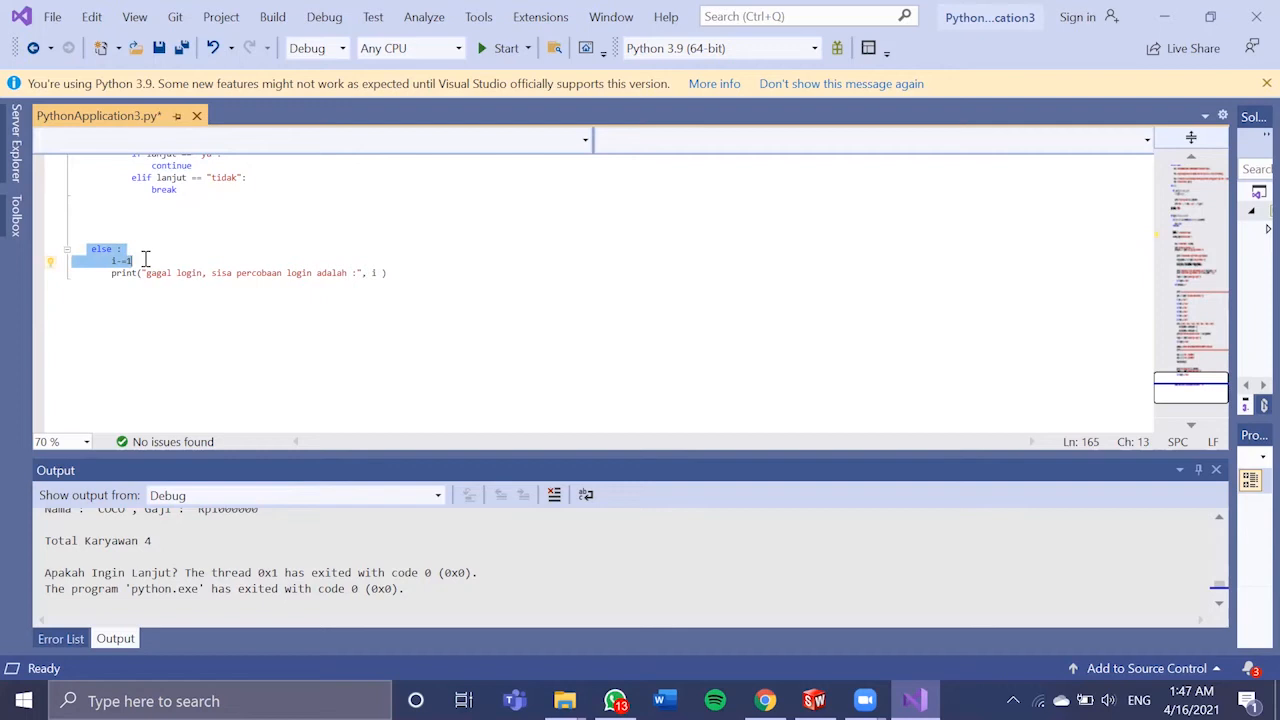
{"action": "left_click", "coordinate": [378, 274]}
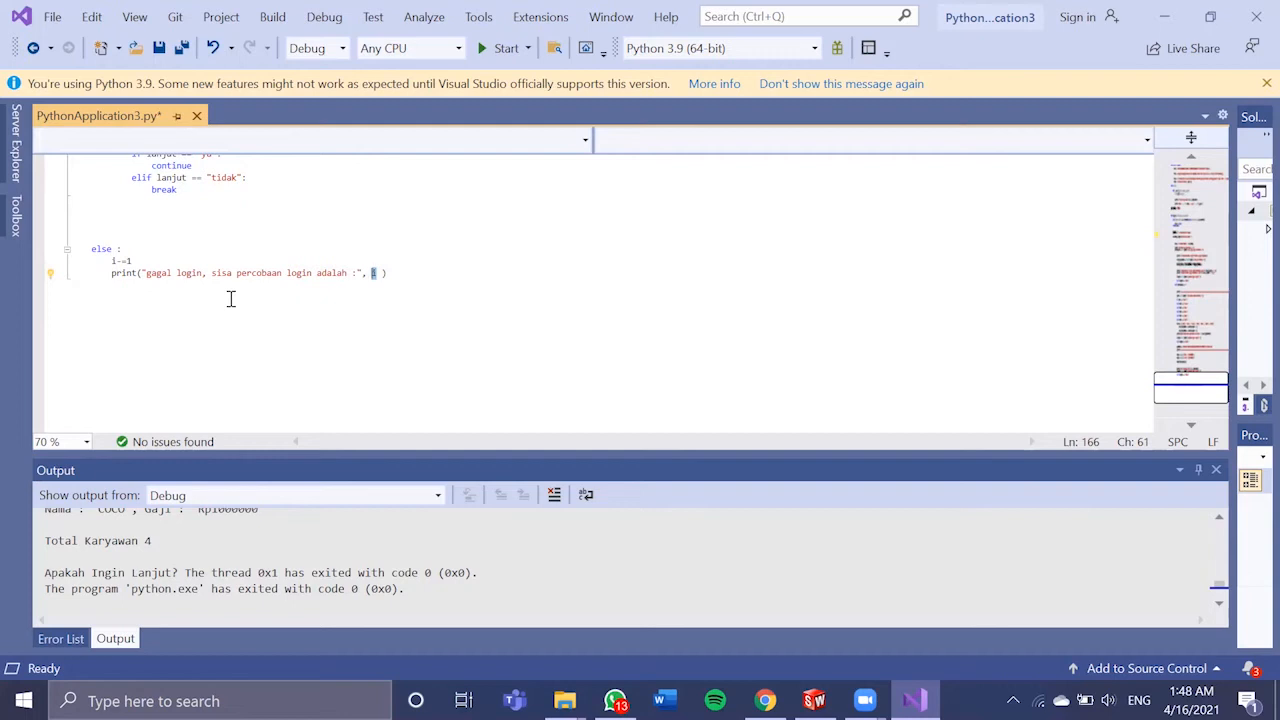
{"action": "left_click_drag", "start_coordinate": [1226, 400], "coordinate": [1205, 380]}
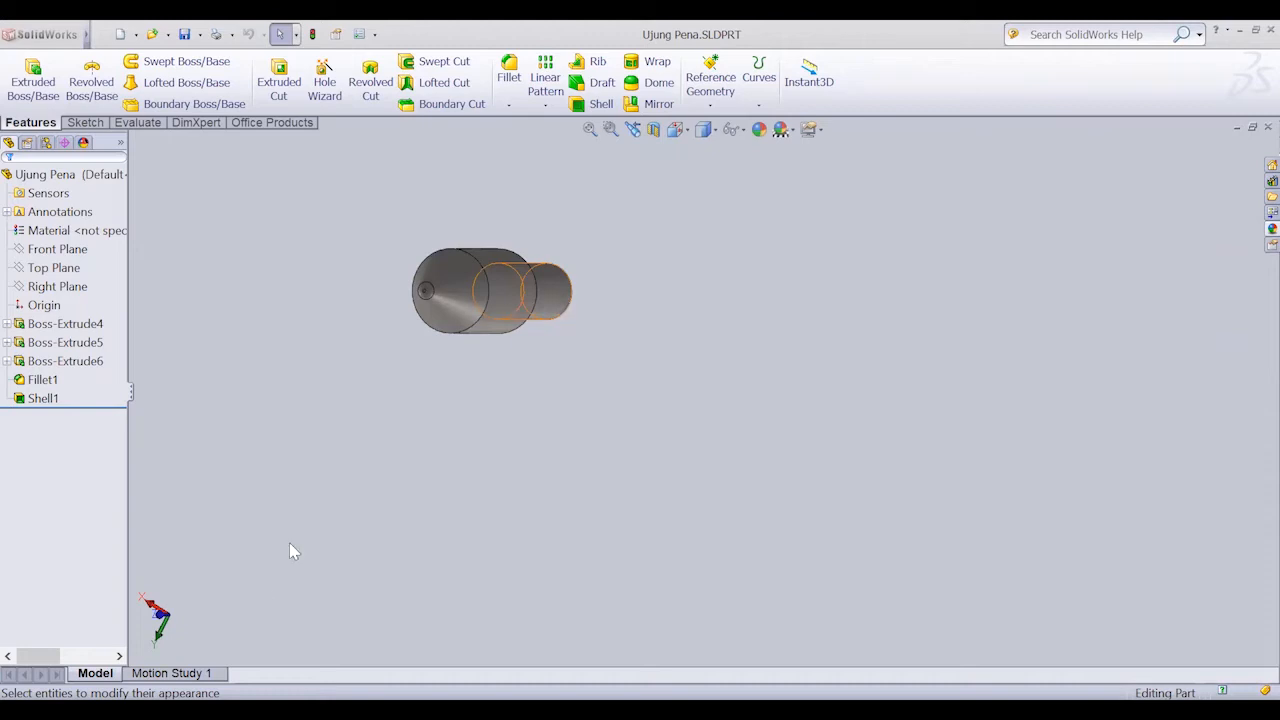
View the Ujung Pena part in SolidWorks from the Front and Top orientations.
{"action": "left_click", "coordinate": [157, 619]}
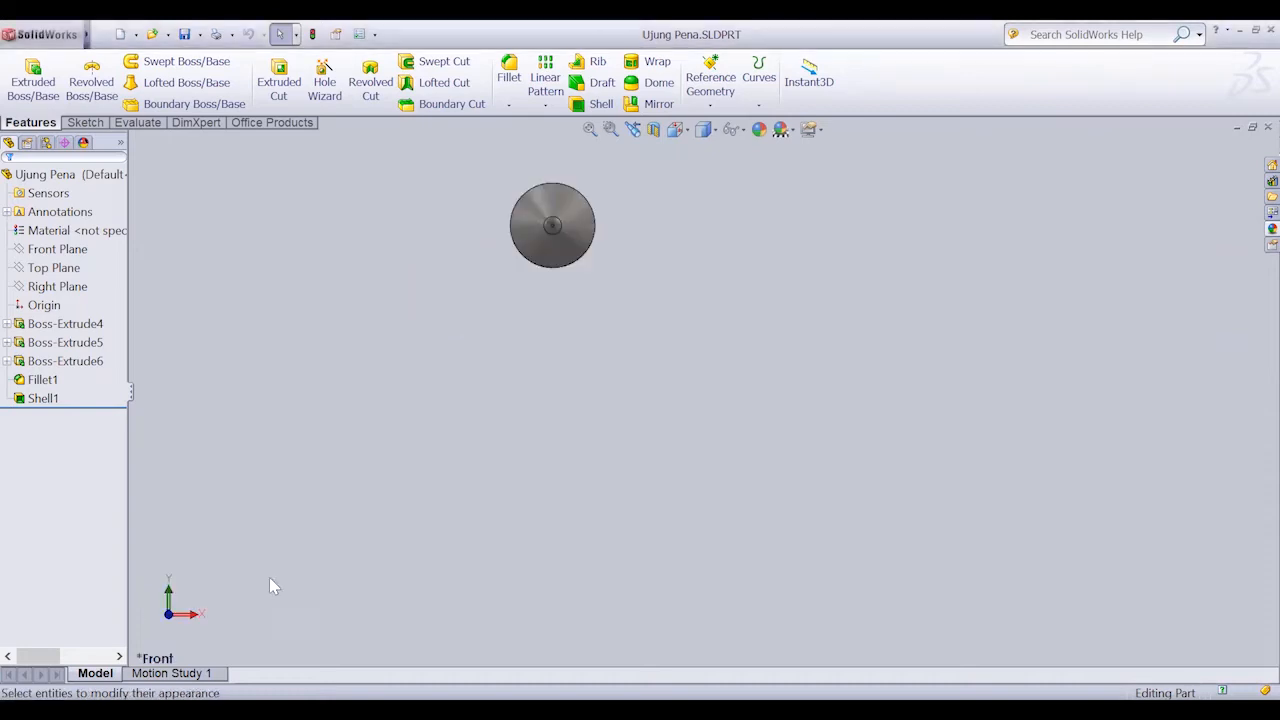
{"action": "left_click", "coordinate": [170, 588]}
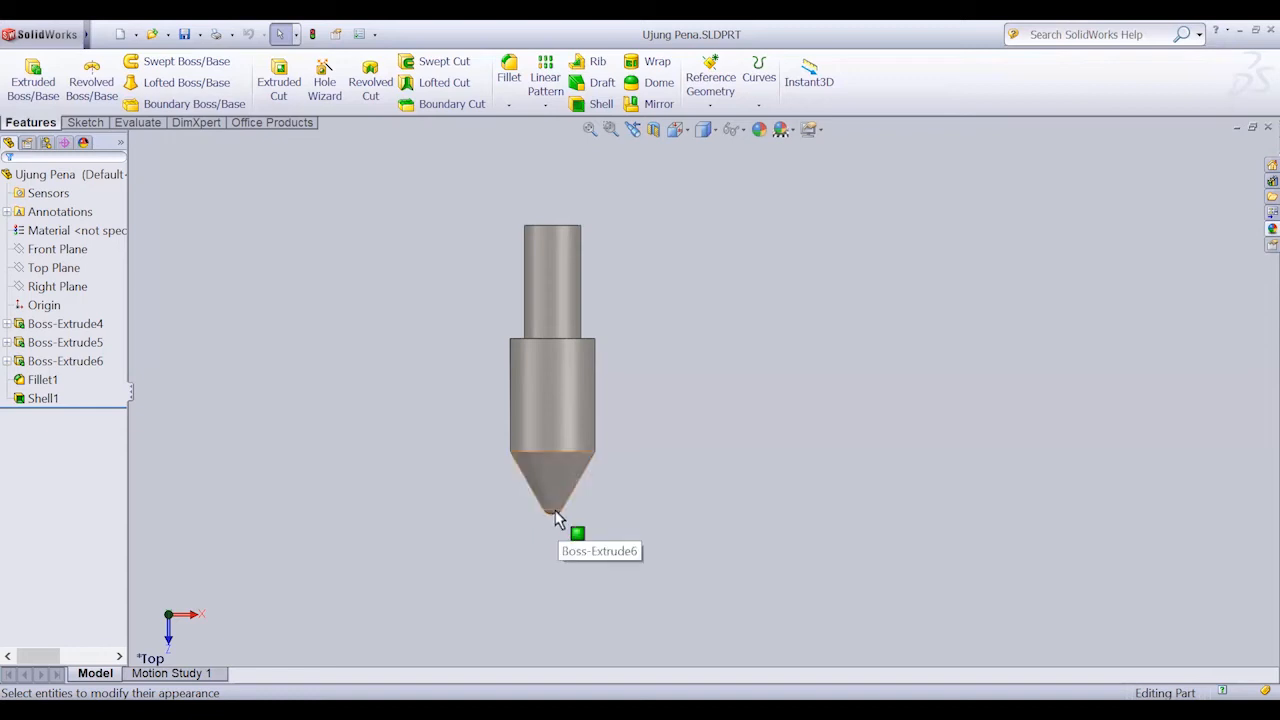
{"action": "key", "text": "ctrl+1"}
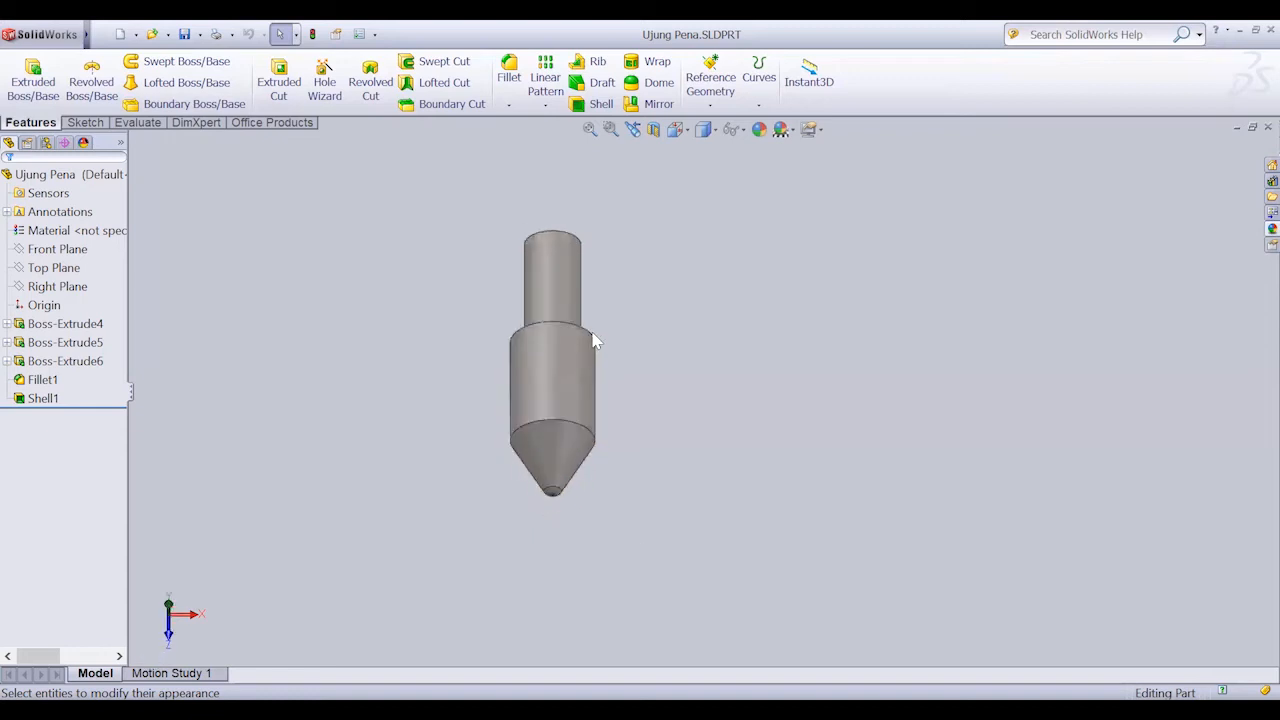
Rotate the pen tip vertically to inspect it from its conical point around to the hollow open end.
{"action": "key", "text": "Up"}
{"action": "key", "text": "Up"}
{"action": "key", "text": "Up"}
{"action": "key", "text": "Up"}
{"action": "key", "text": "Up"}
{"action": "key", "text": "Up"}
{"action": "key", "text": "Up"}
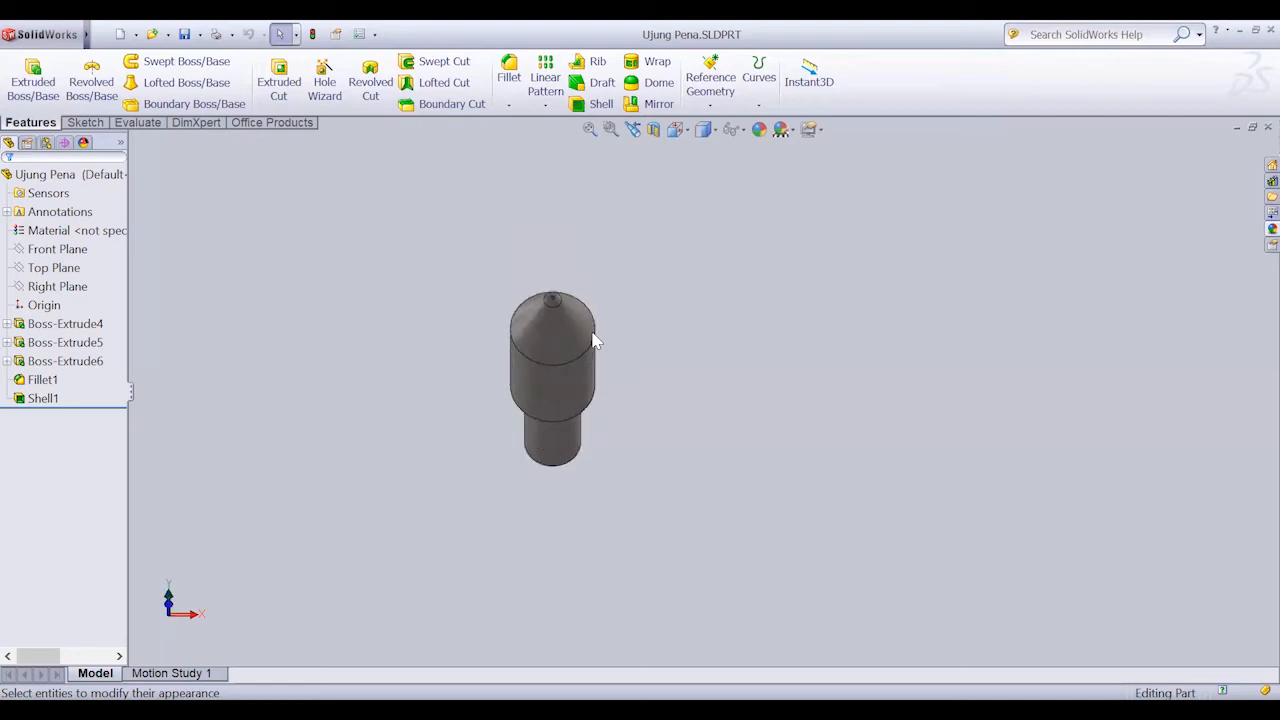
{"action": "key", "text": "Up"}
{"action": "key", "text": "Up"}
{"action": "key", "text": "Up"}
{"action": "key", "text": "Up"}
{"action": "key", "text": "Up"}
{"action": "key", "text": "Up"}
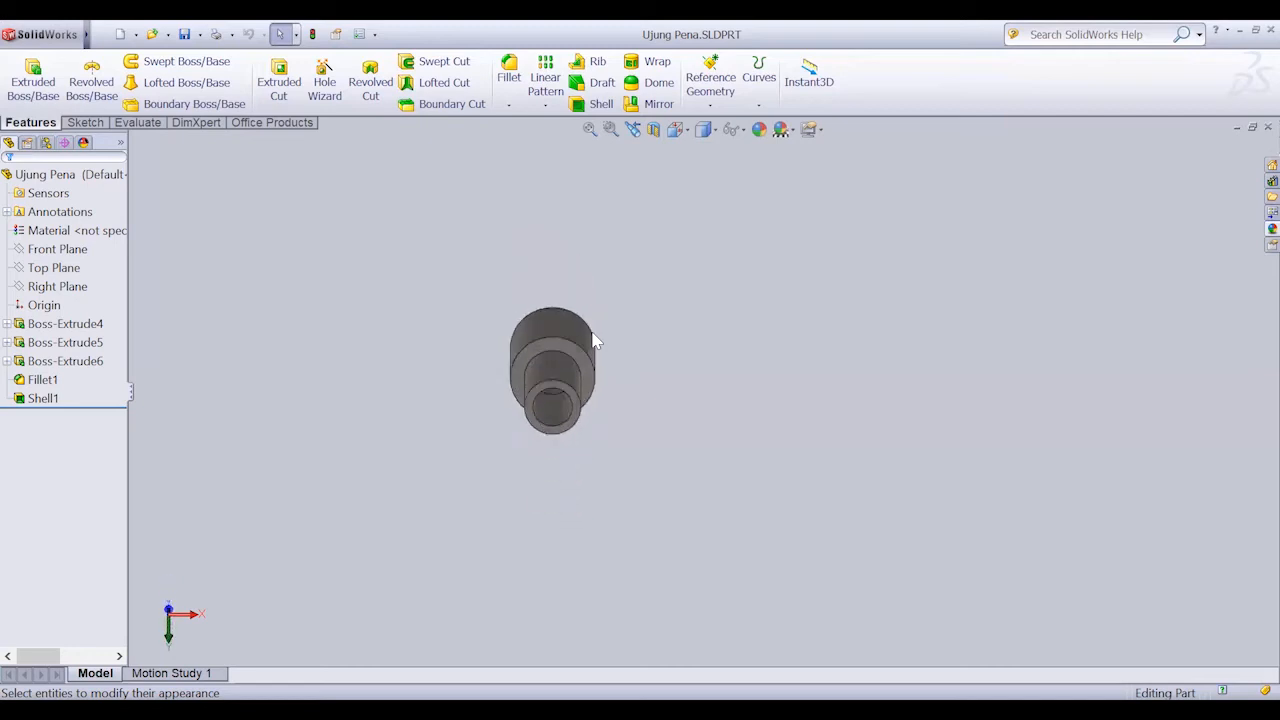
{"action": "key", "text": "Up"}
{"action": "key", "text": "Up"}
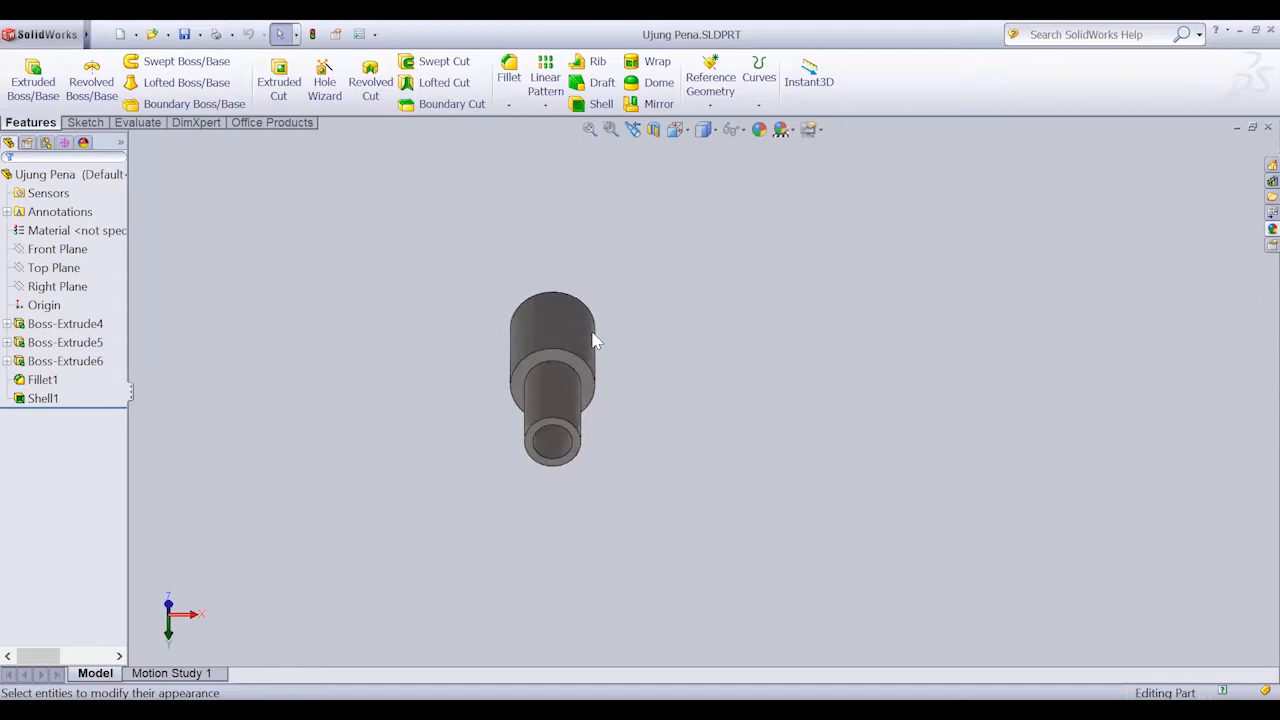
{"action": "key", "text": "Up"}
{"action": "key", "text": "Up"}
{"action": "key", "text": "Up"}
{"action": "key", "text": "Up"}
{"action": "key", "text": "Up"}
{"action": "key", "text": "Up"}
{"action": "key", "text": "Up"}
{"action": "key", "text": "Up"}
{"action": "key", "text": "Up"}
{"action": "key", "text": "Up"}
{"action": "key", "text": "Up"}
{"action": "key", "text": "Up"}
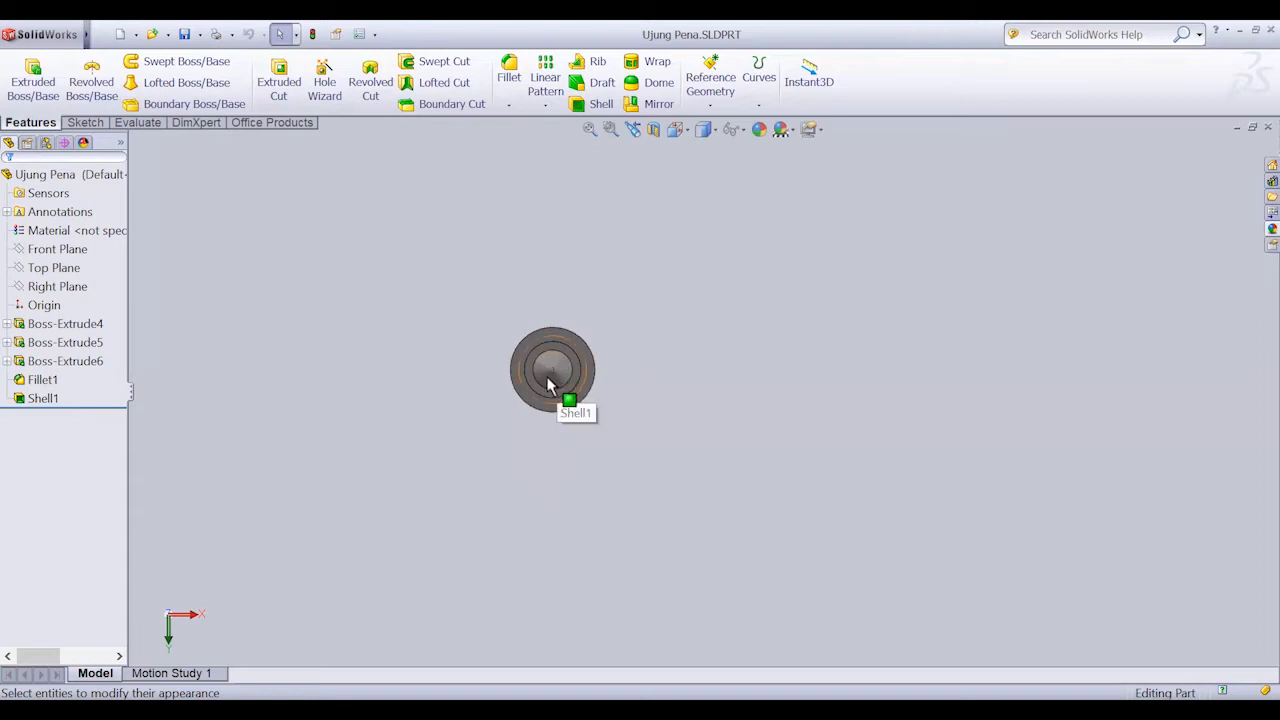
Rotate the pen tip horizontally to inspect the stepped body, the shelled opening and the conical tip from the sides.
{"action": "key", "text": "Right"}
{"action": "key", "text": "Right"}
{"action": "key", "text": "Right"}
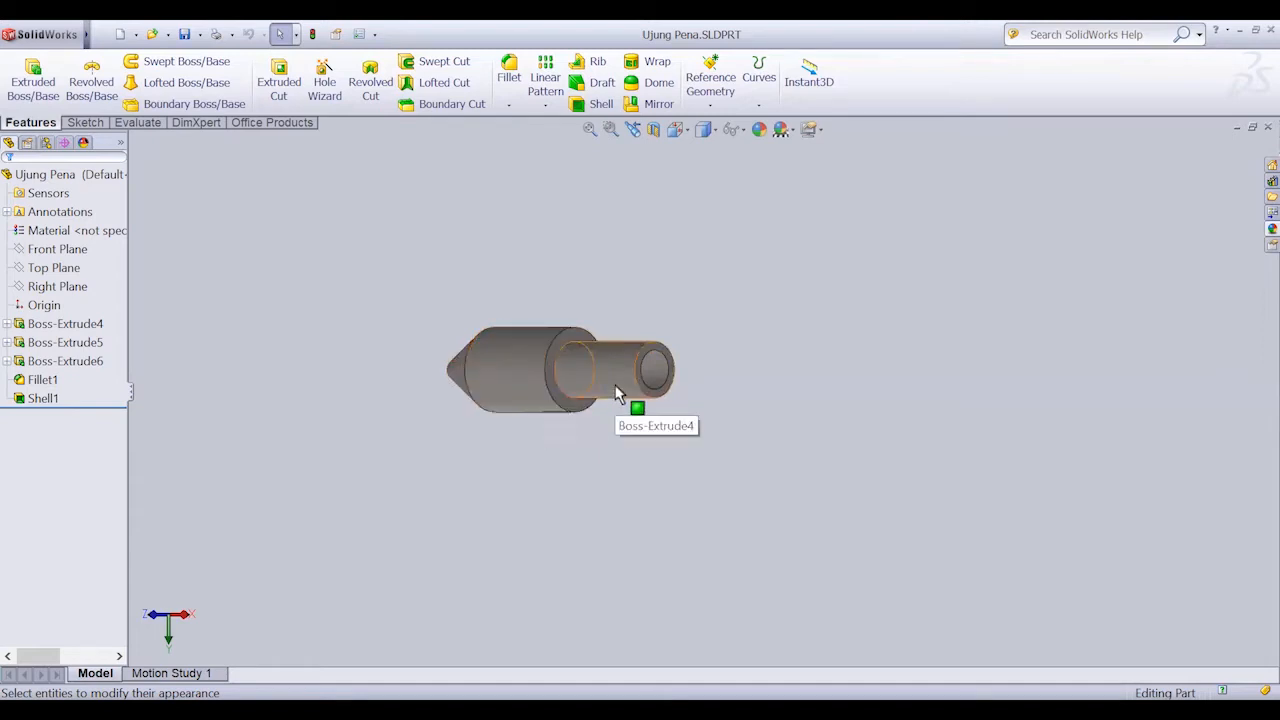
{"action": "key", "text": "Right"}
{"action": "key", "text": "Right"}
{"action": "key", "text": "Right"}
{"action": "key", "text": "Right"}
{"action": "key", "text": "Right"}
{"action": "key", "text": "Right"}
{"action": "key", "text": "Right"}
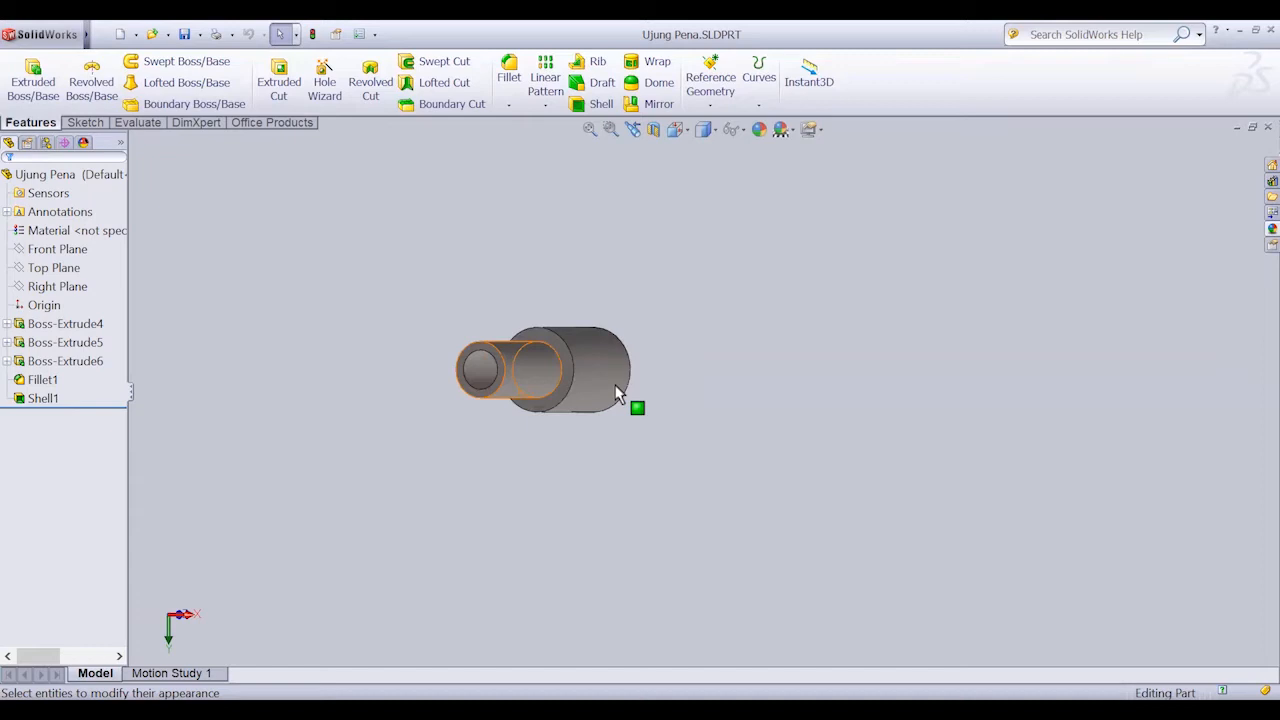
{"action": "key", "text": "Right"}
{"action": "key", "text": "Right"}
{"action": "key", "text": "Right"}
{"action": "key", "text": "Right"}
{"action": "key", "text": "Right"}
{"action": "key", "text": "Right"}
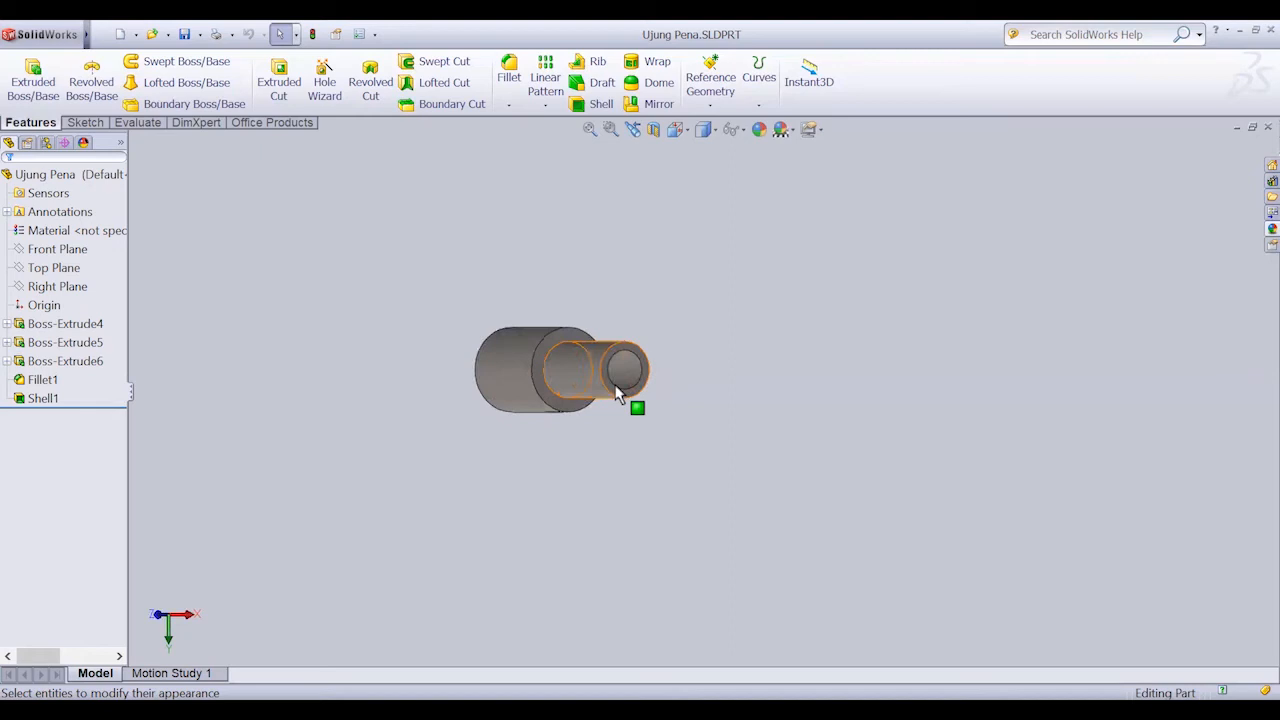
{"action": "key", "text": "Right"}
{"action": "key", "text": "Right"}
{"action": "key", "text": "Right"}
{"action": "key", "text": "Right"}
{"action": "key", "text": "Right"}
{"action": "key", "text": "Right"}
{"action": "key", "text": "Right"}
{"action": "key", "text": "Right"}
{"action": "key", "text": "Right"}
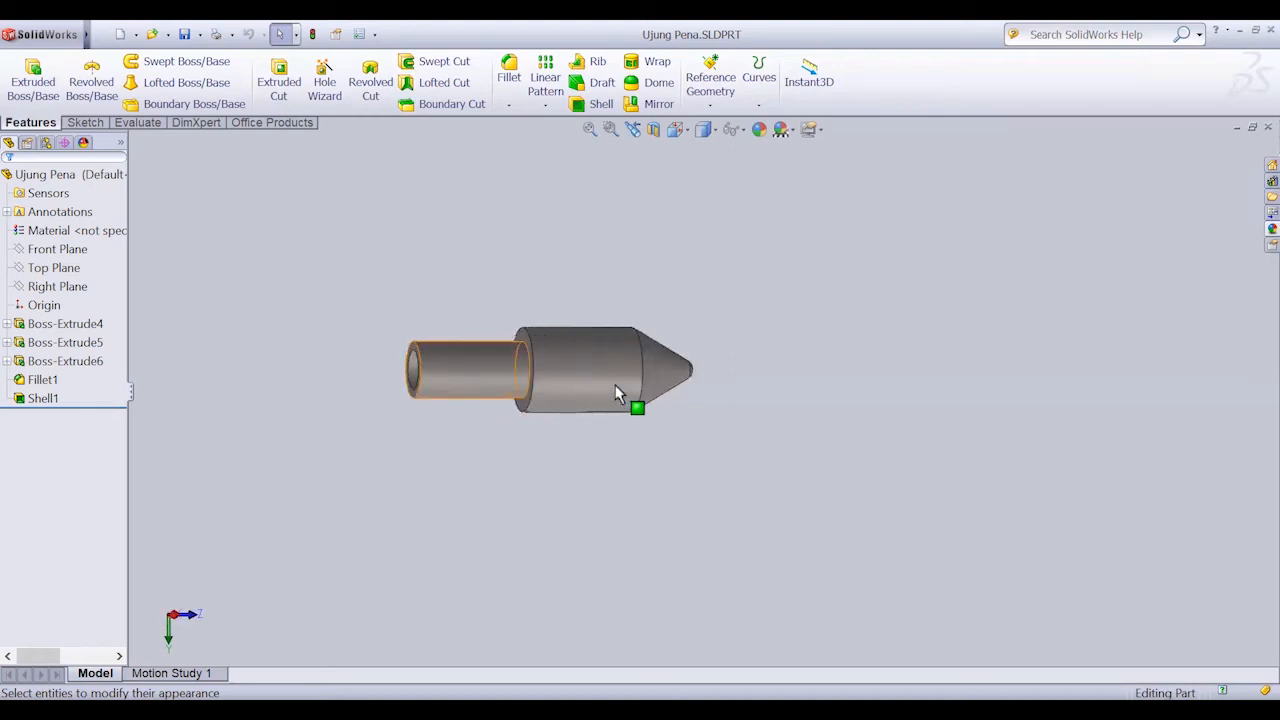
Rotate the pen tip horizontally past its hollow open end to the opposite side profile.
{"action": "key", "text": "Right"}
{"action": "key", "text": "Right"}
{"action": "key", "text": "Right"}
{"action": "key", "text": "Right"}
{"action": "key", "text": "Right"}
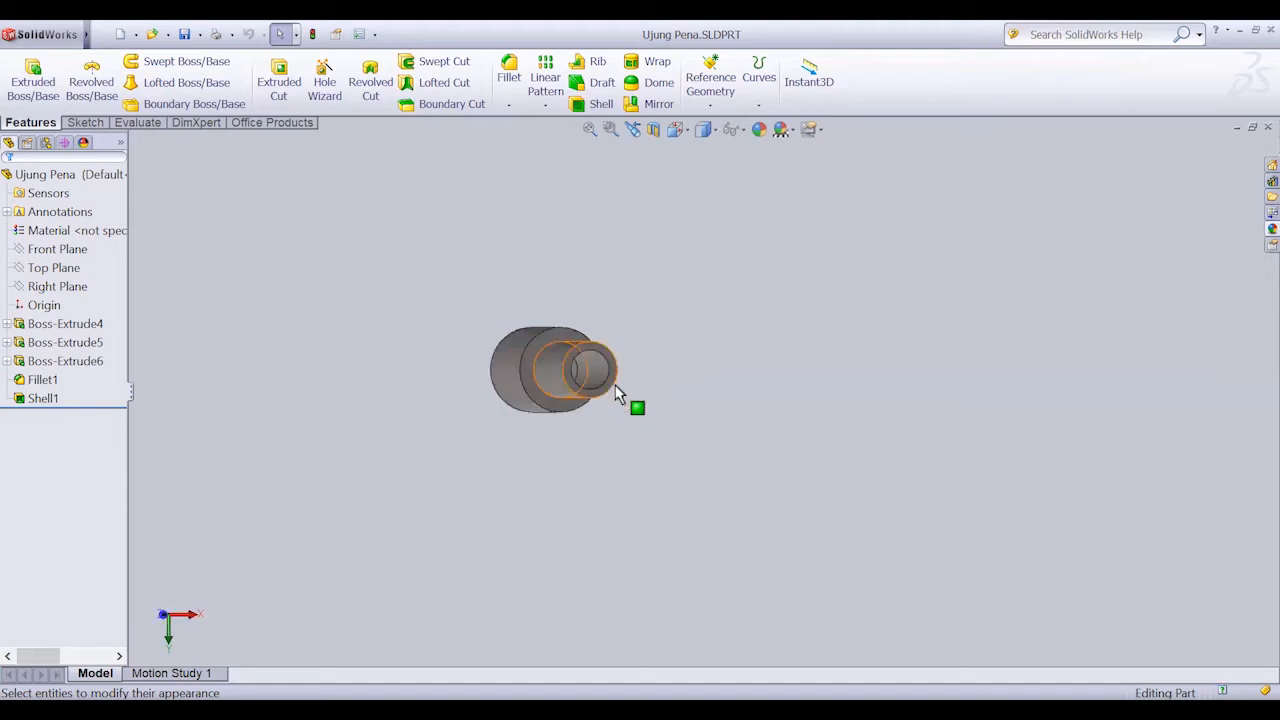
{"action": "key", "text": "Right"}
{"action": "key", "text": "Right"}
{"action": "key", "text": "Right"}
{"action": "key", "text": "Right"}
{"action": "key", "text": "Right"}
{"action": "key", "text": "Right"}
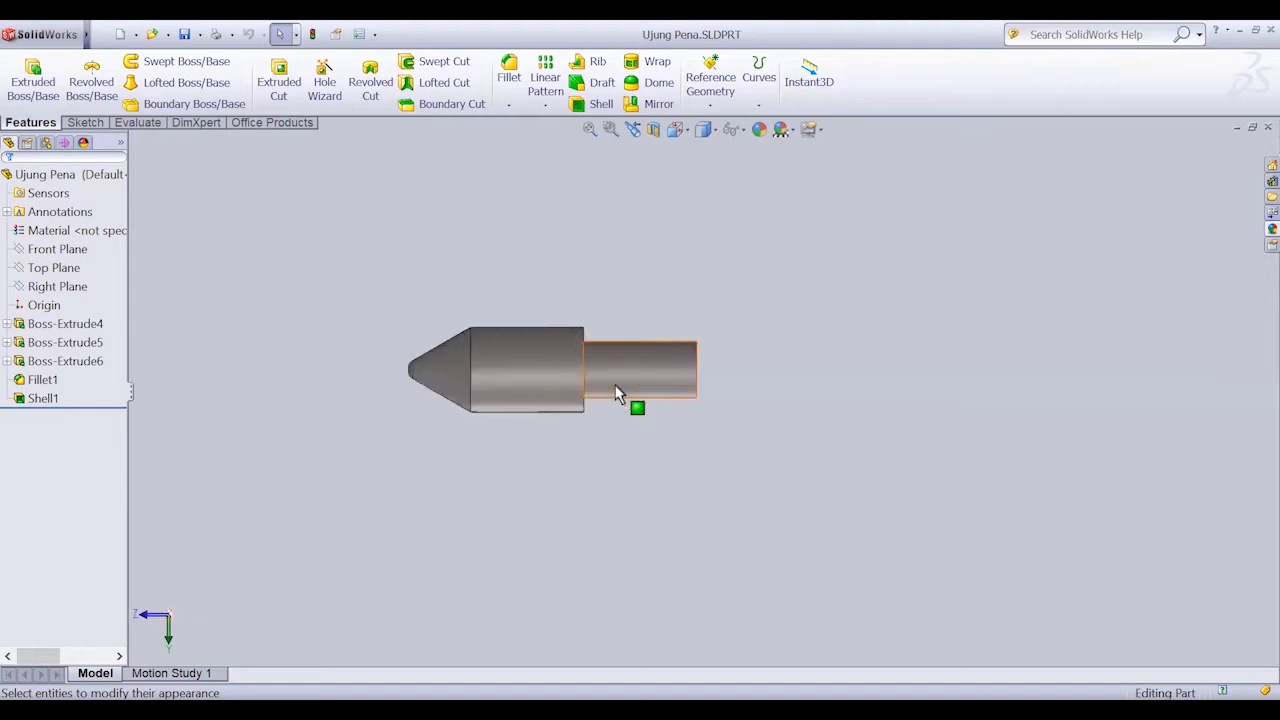
{"action": "key", "text": "Right"}
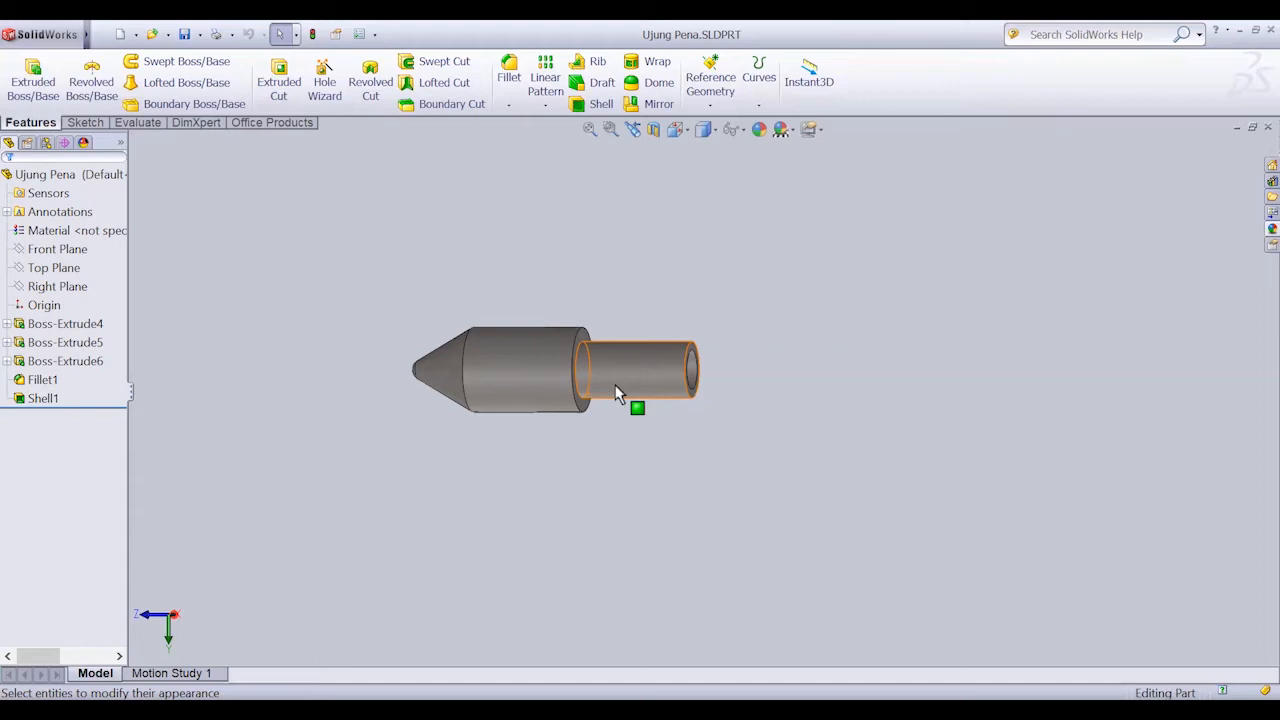
Rotate the pen tip further around its conical point until the open tube end faces forward again.
{"action": "key", "text": "Right"}
{"action": "key", "text": "Right"}
{"action": "key", "text": "Right"}
{"action": "key", "text": "Right"}
{"action": "key", "text": "Right"}
{"action": "key", "text": "Right"}
{"action": "key", "text": "Right"}
{"action": "key", "text": "Right"}
{"action": "key", "text": "Right"}
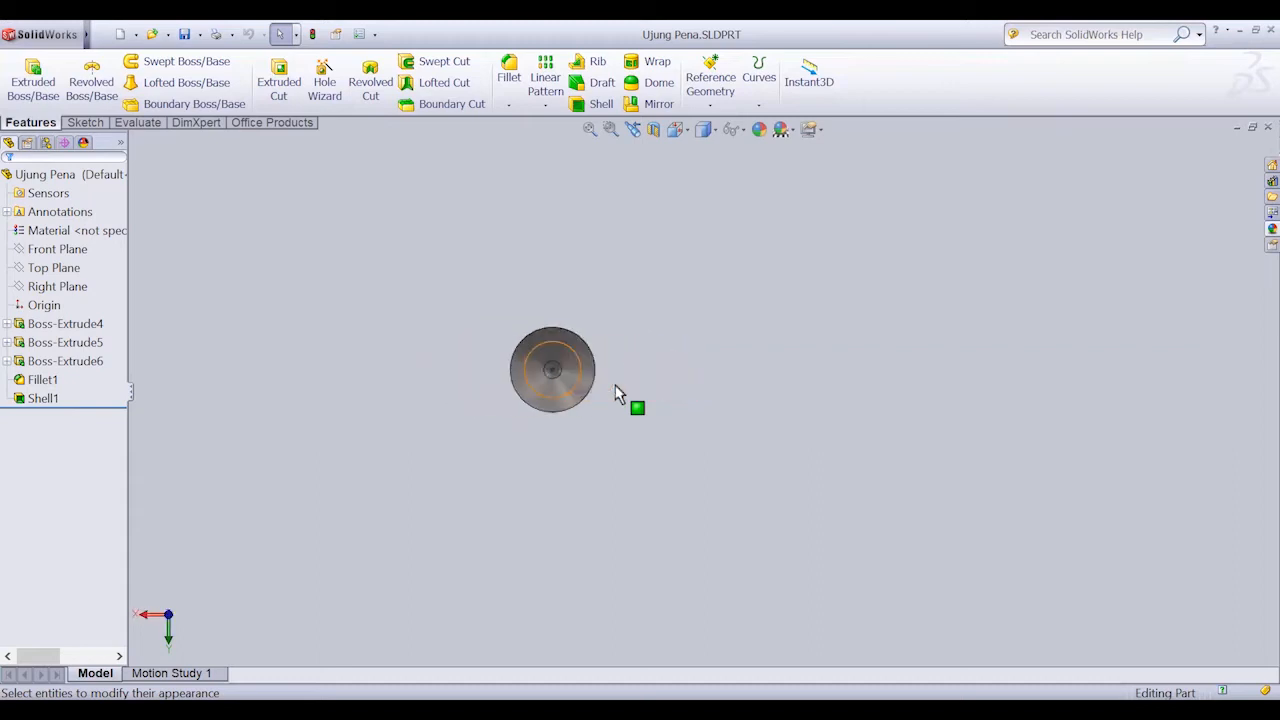
{"action": "key", "text": "Right"}
{"action": "key", "text": "Right"}
{"action": "key", "text": "Right"}
{"action": "key", "text": "Right"}
{"action": "key", "text": "Right"}
{"action": "key", "text": "Right"}
{"action": "key", "text": "Right"}
{"action": "key", "text": "Right"}
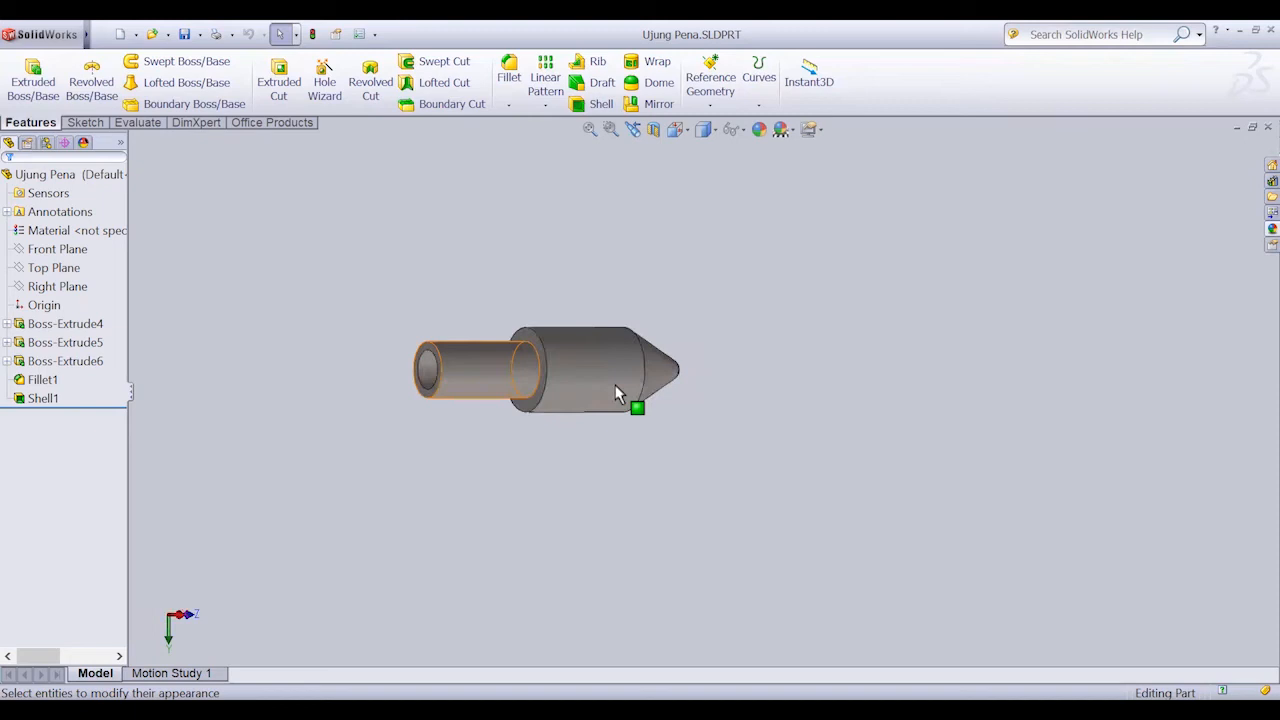
{"action": "key", "text": "Right"}
{"action": "key", "text": "Right"}
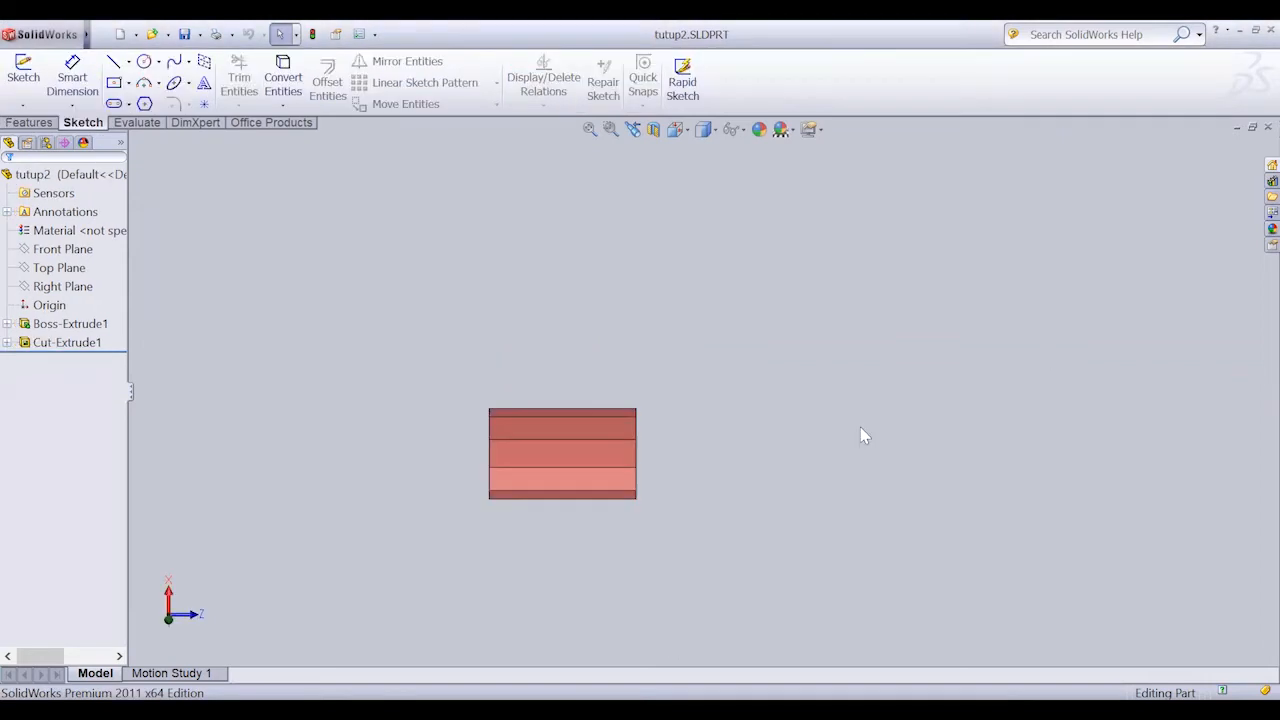
Rotate the tutup2 cap horizontally from its side profile to inspect the hollow open end.
{"action": "key", "text": "Left"}
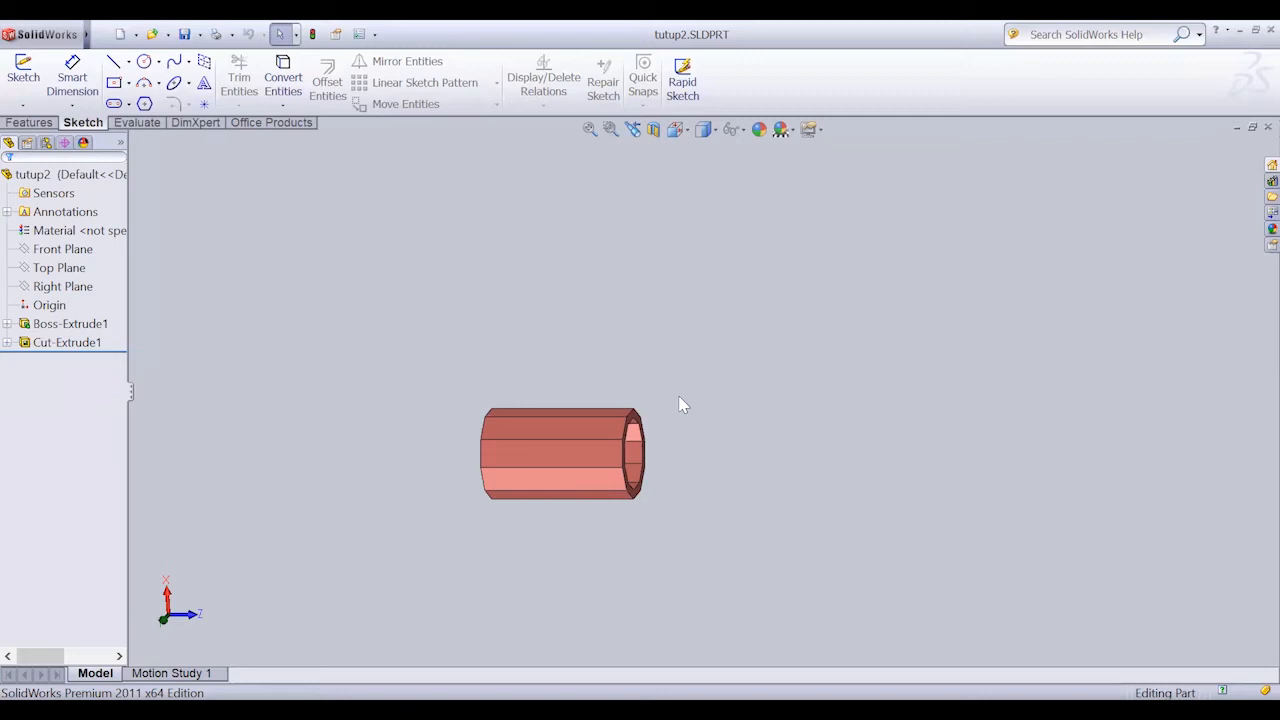
{"action": "key", "text": "Left"}
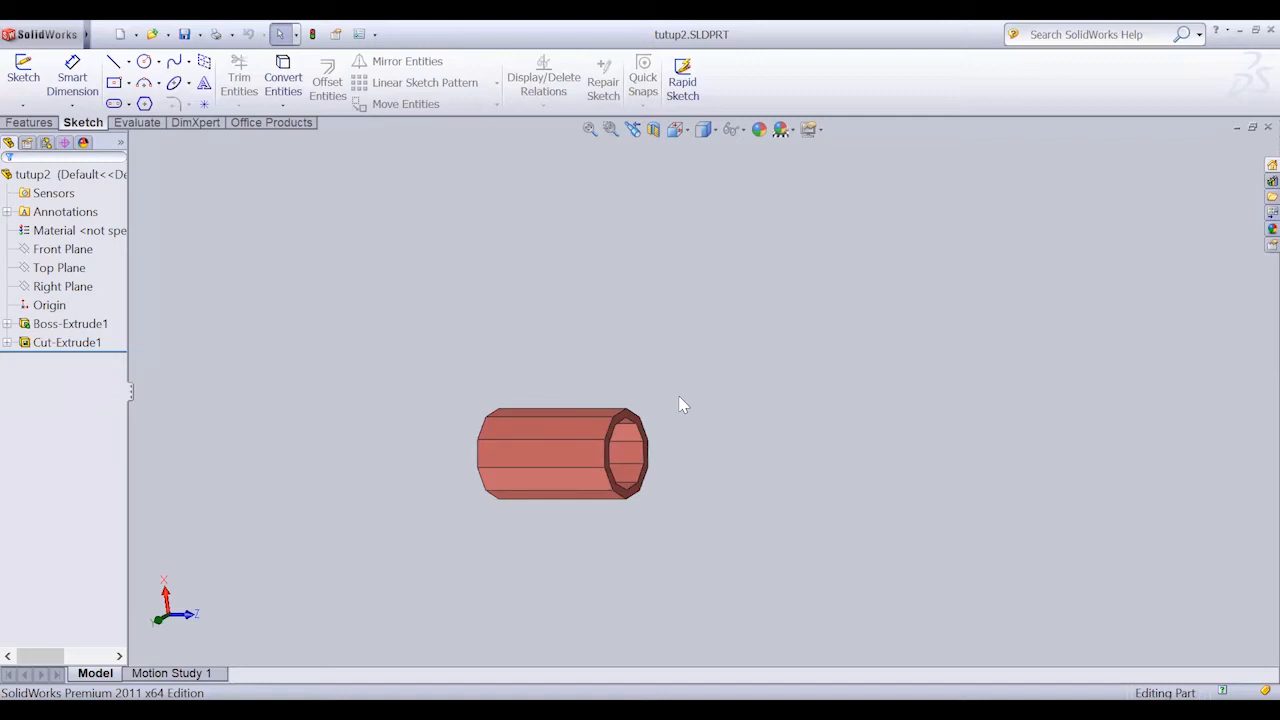
{"action": "key", "text": "Left"}
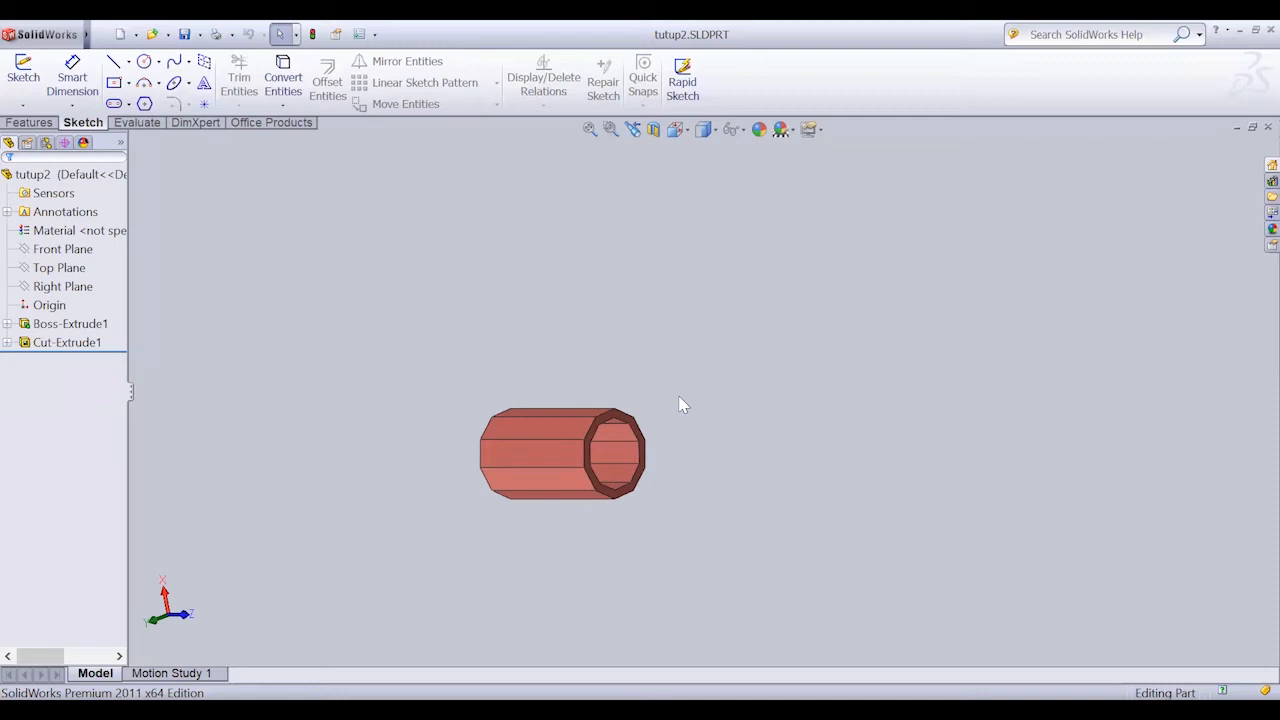
{"action": "key", "text": "Left"}
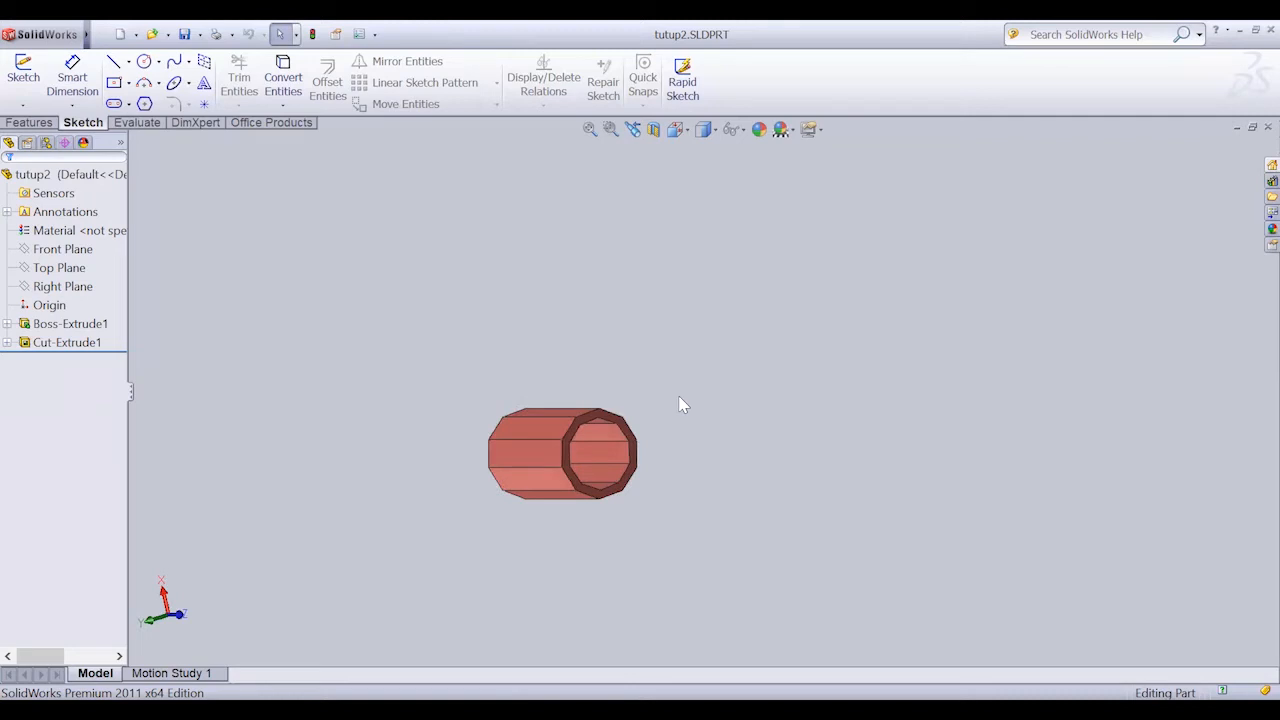
{"action": "key", "text": "Left"}
{"action": "key", "text": "Left"}
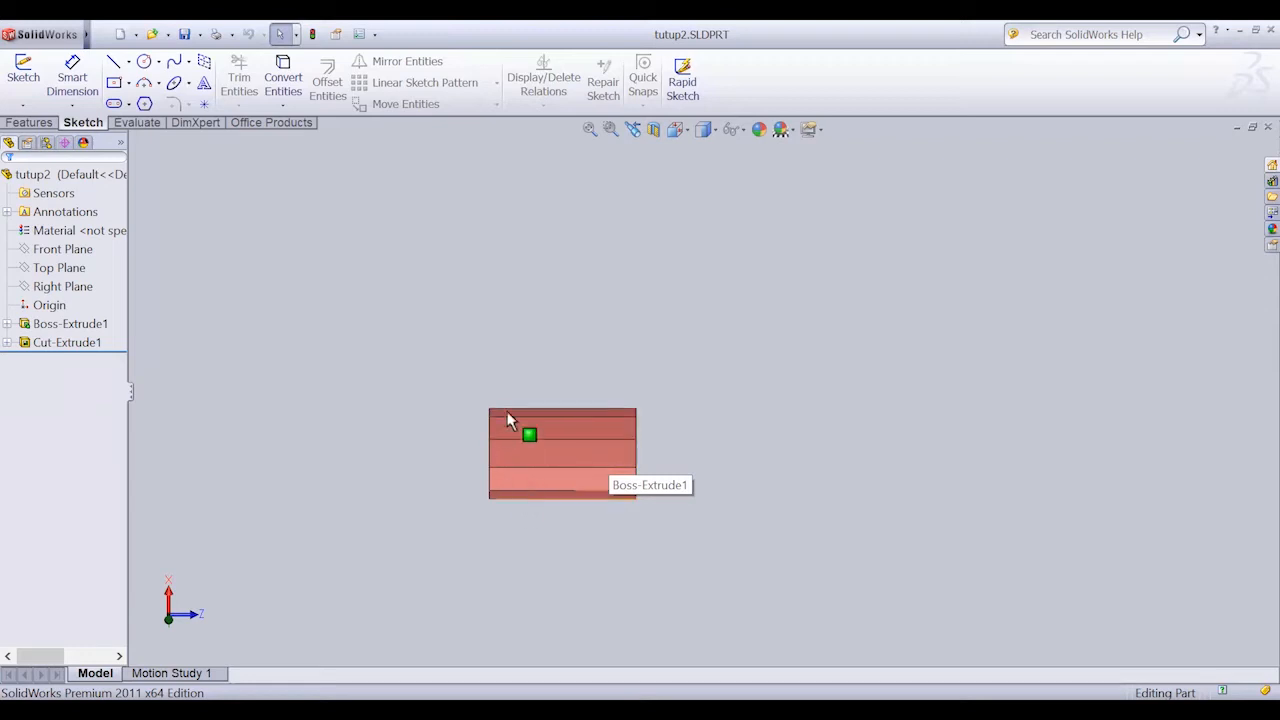
Rotate the faceted tutup2 cap from its side to the open end and on to its closed end.
{"action": "key", "text": "Left"}
{"action": "key", "text": "Left"}
{"action": "key", "text": "Left"}
{"action": "key", "text": "Left"}
{"action": "key", "text": "Left"}
{"action": "key", "text": "Left"}
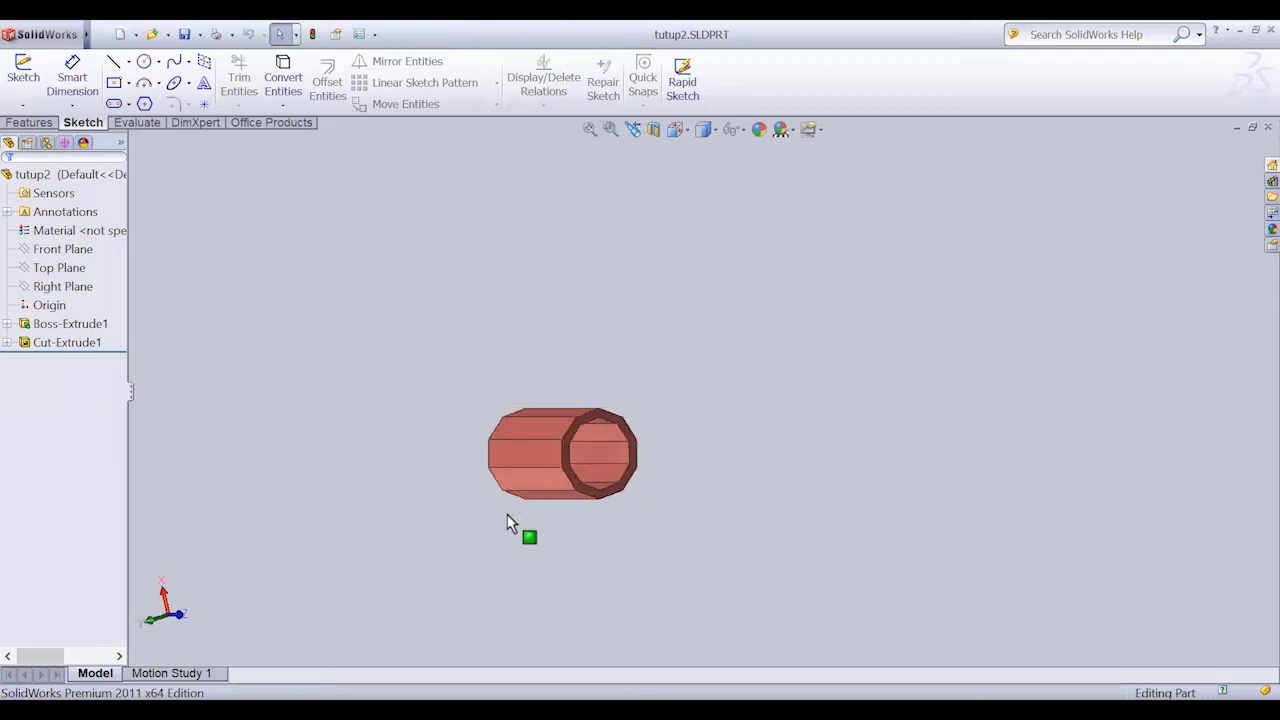
{"action": "key", "text": "Right"}
{"action": "key", "text": "Right"}
{"action": "key", "text": "Right"}
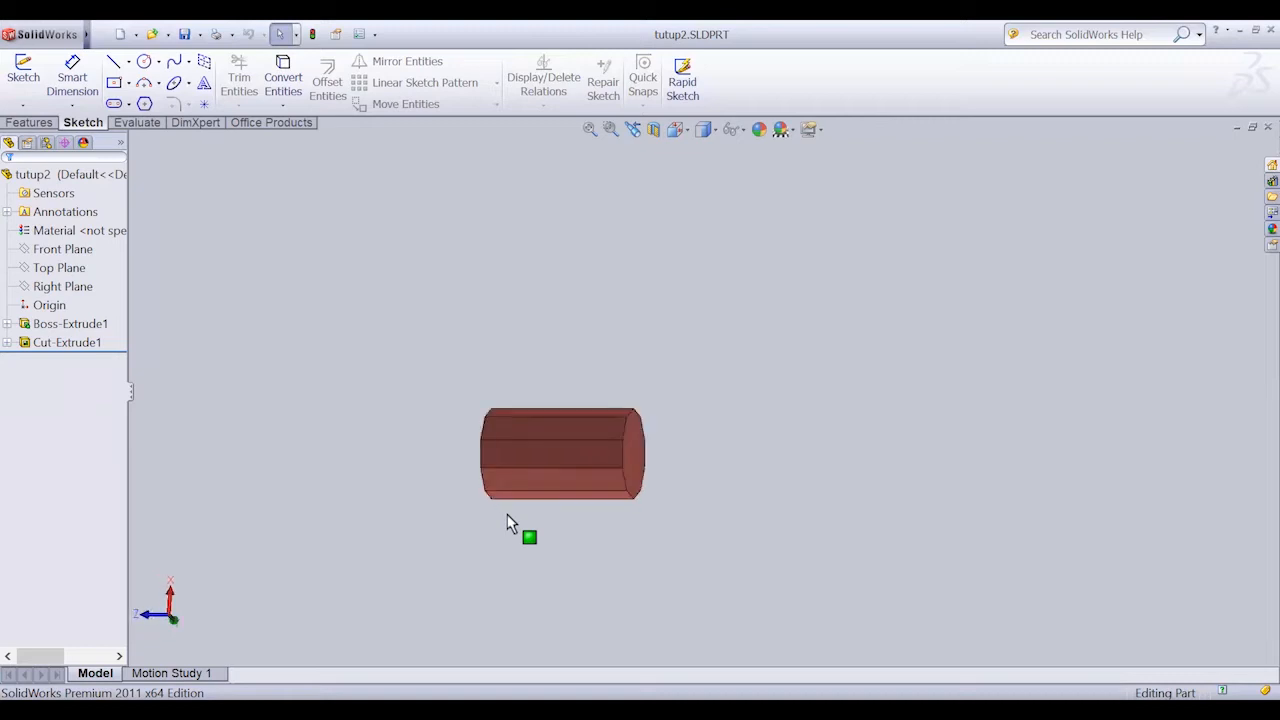
Rotate the tutup2 cap back and forth to compare its closed end face with the interior of its cut opening.
{"action": "key", "text": "Left"}
{"action": "key", "text": "Left"}
{"action": "key", "text": "Left"}
{"action": "key", "text": "Left"}
{"action": "key", "text": "Left"}
{"action": "key", "text": "Left"}
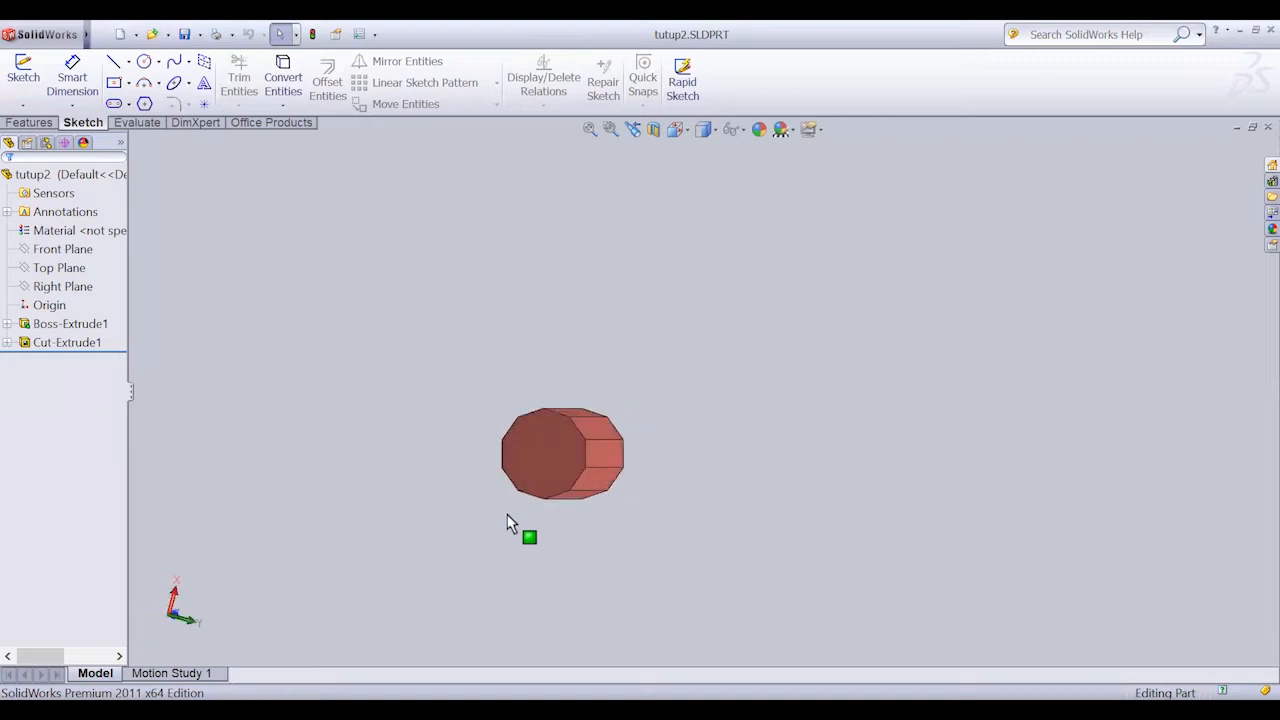
{"action": "key", "text": "Right"}
{"action": "key", "text": "Right"}
{"action": "key", "text": "Right"}
{"action": "key", "text": "Right"}
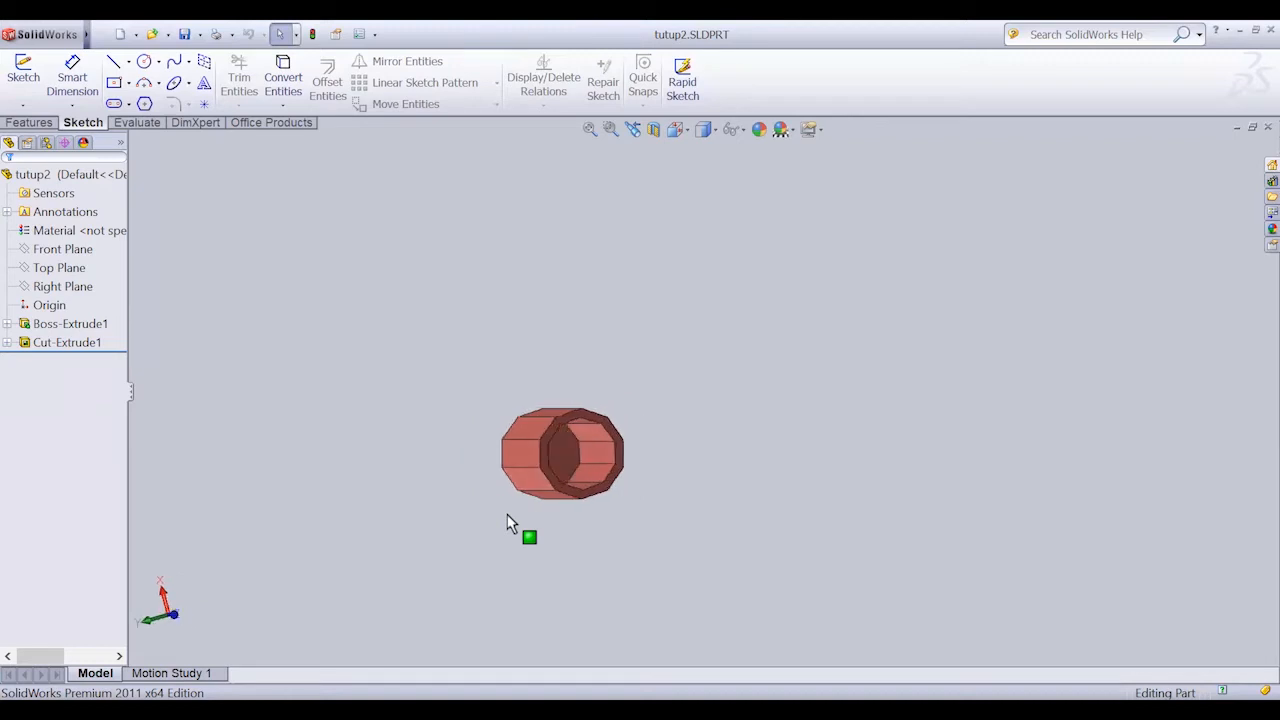
{"action": "key", "text": "Left"}
{"action": "key", "text": "Left"}
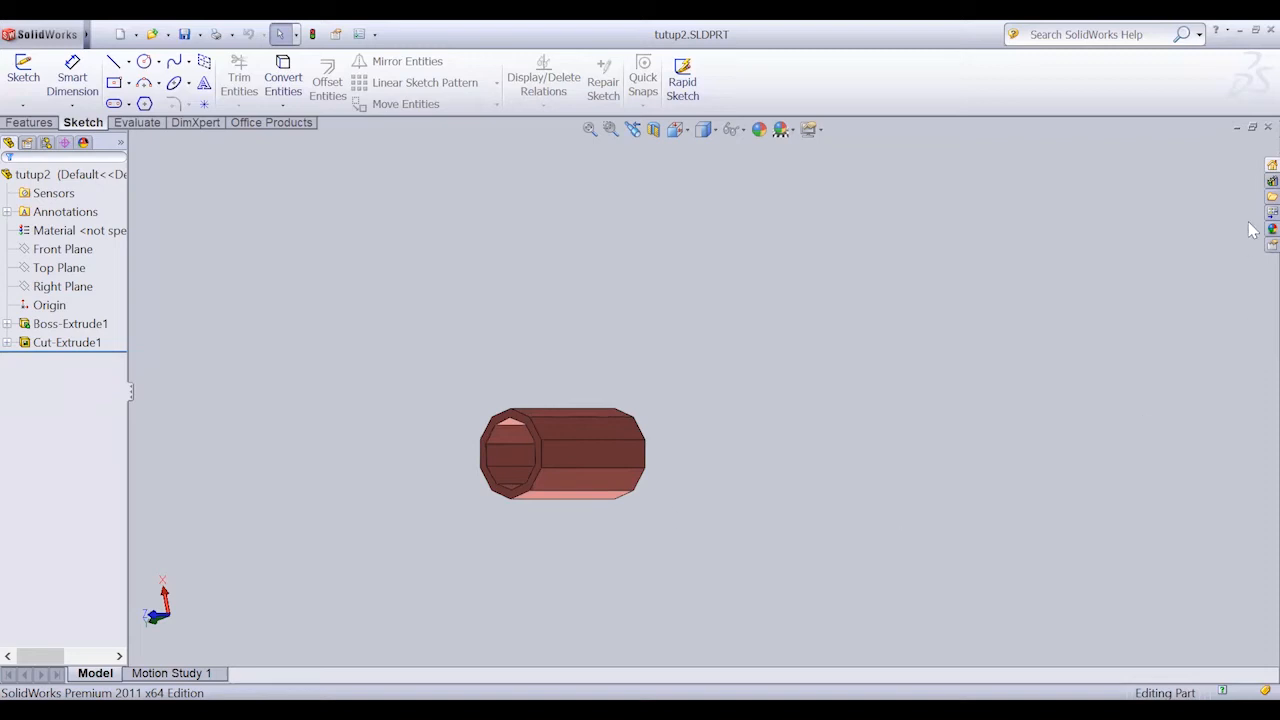
Close the tutup2 part and rotate the Pelindung Ujung Pena part to inspect its wide open end and inner bore.
{"action": "left_click", "coordinate": [1267, 129]}
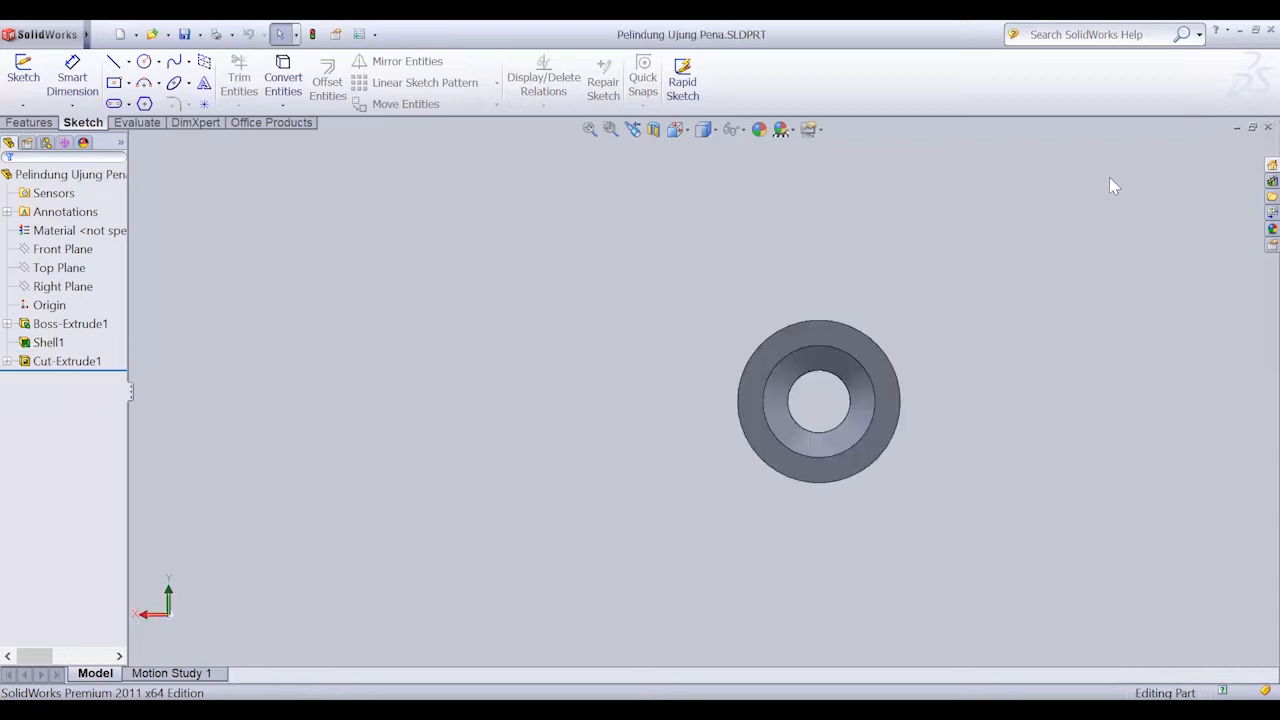
{"action": "key", "text": "Left"}
{"action": "key", "text": "Left"}
{"action": "key", "text": "Left"}
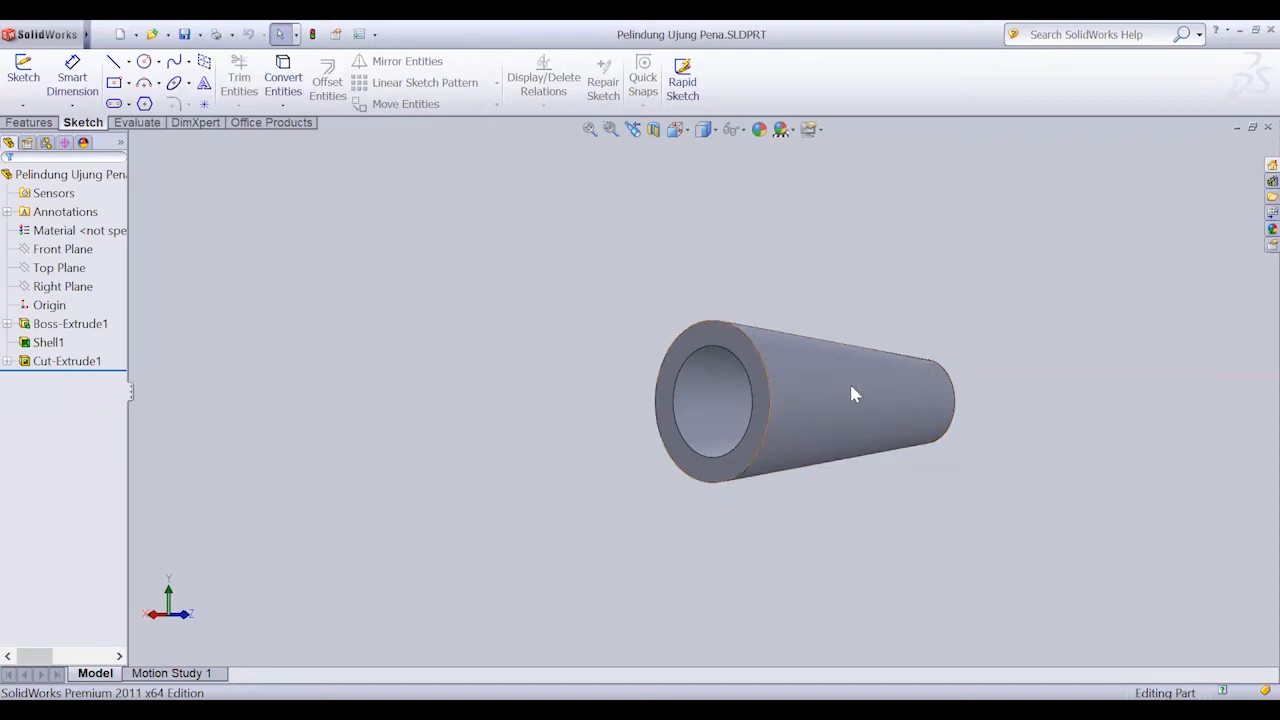
{"action": "key", "text": "Right"}
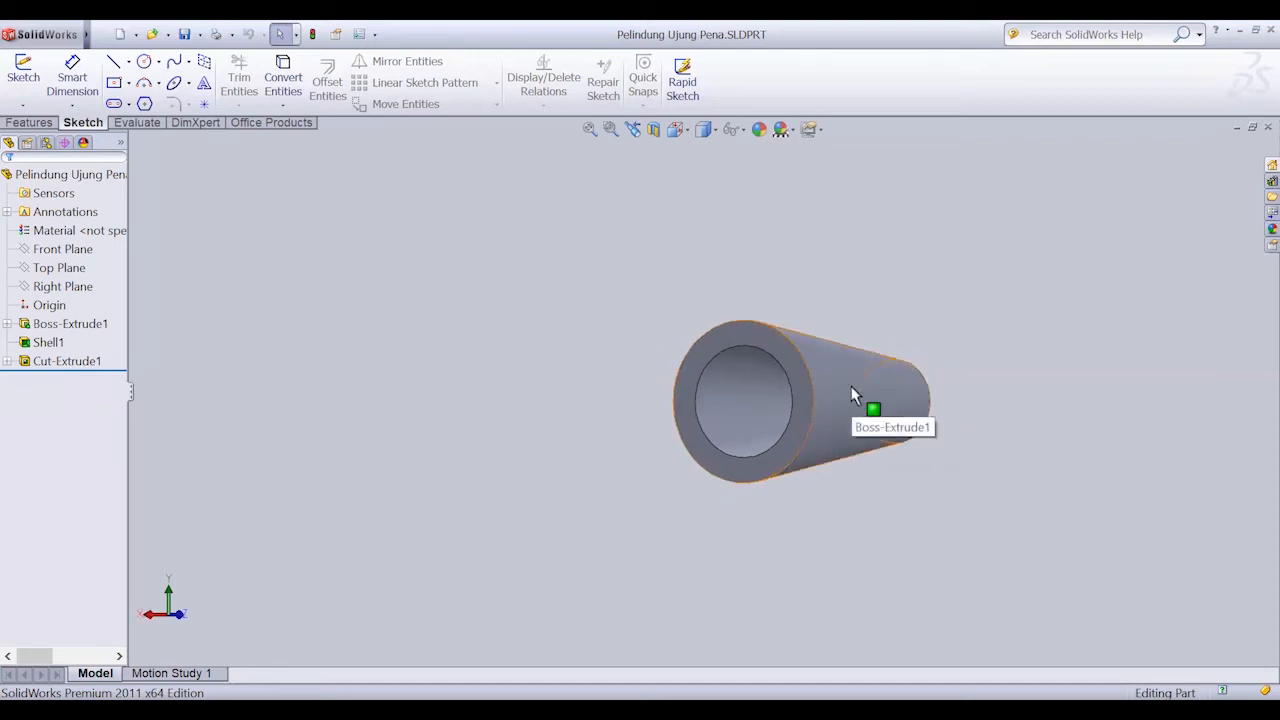
{"action": "key", "text": "Right"}
{"action": "key", "text": "Right"}
{"action": "key", "text": "Right"}
{"action": "key", "text": "Right"}
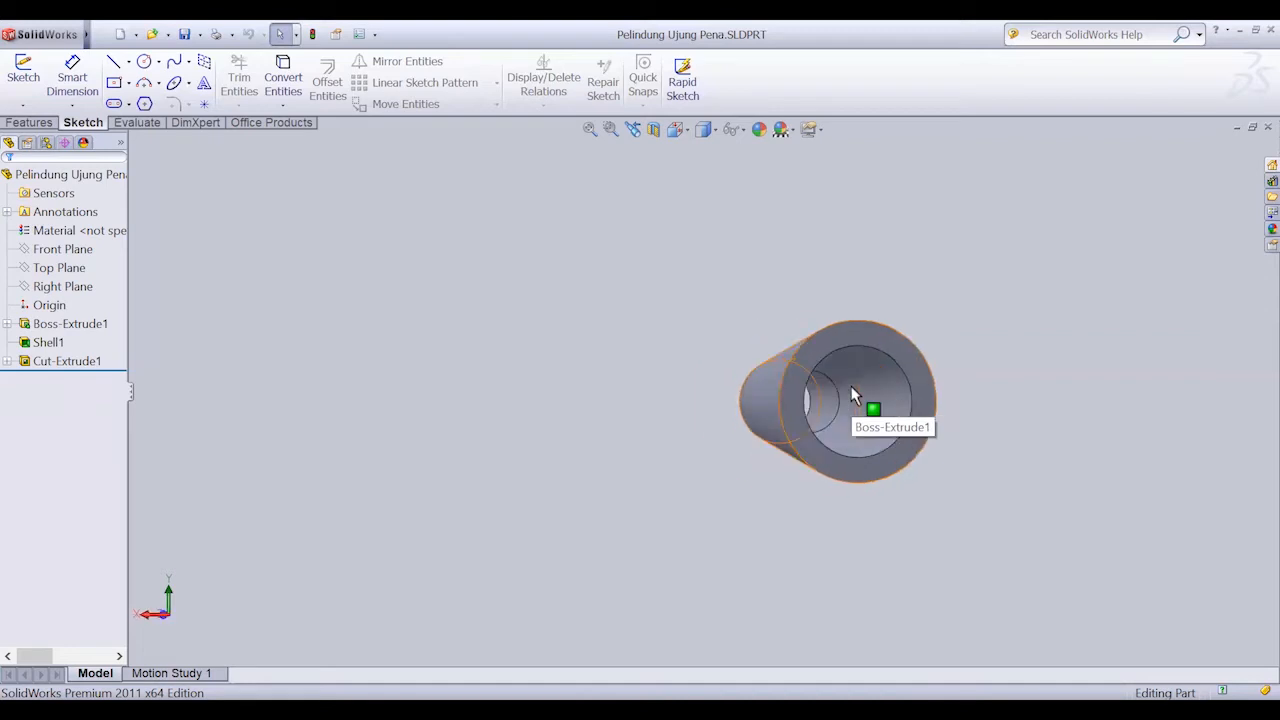
{"action": "key", "text": "Right"}
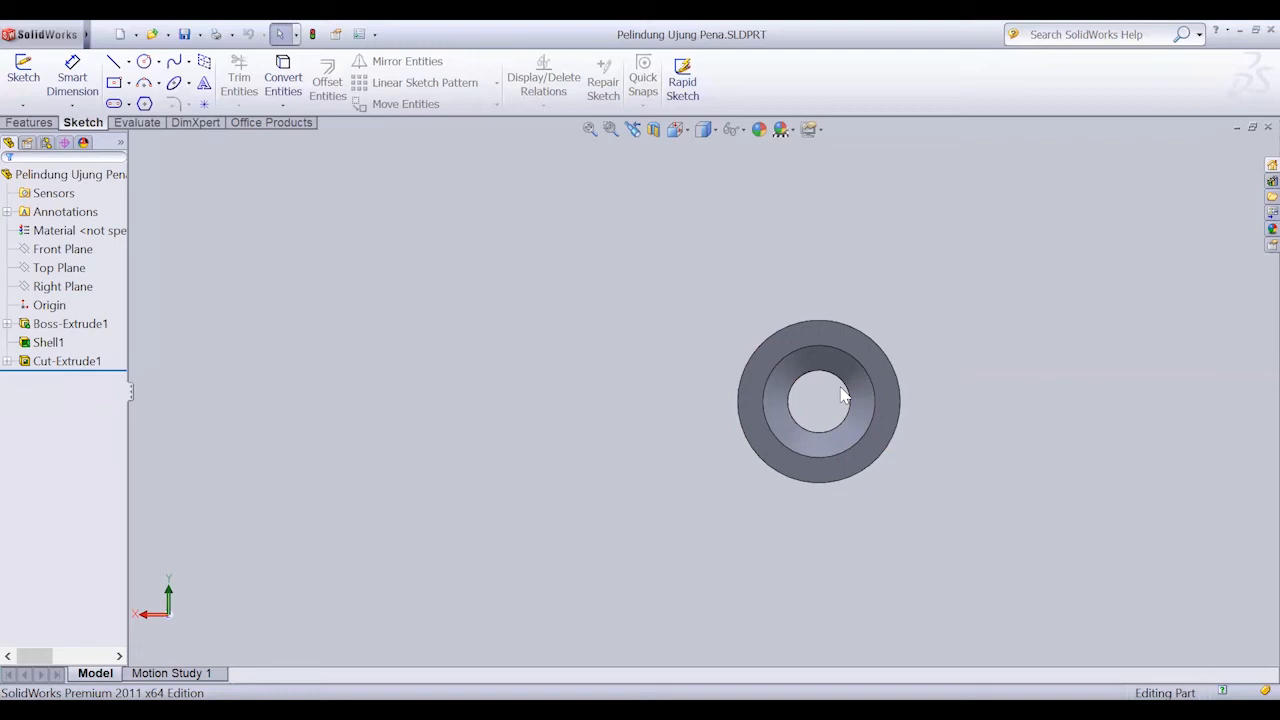
Rotate the Pelindung Ujung Pena from its wide opening along the tapered side to its narrow end.
{"action": "key", "text": "Left"}
{"action": "key", "text": "Left"}
{"action": "key", "text": "Left"}
{"action": "key", "text": "Left"}
{"action": "key", "text": "Left"}
{"action": "key", "text": "Left"}
{"action": "key", "text": "Left"}
{"action": "key", "text": "Left"}
{"action": "key", "text": "Left"}
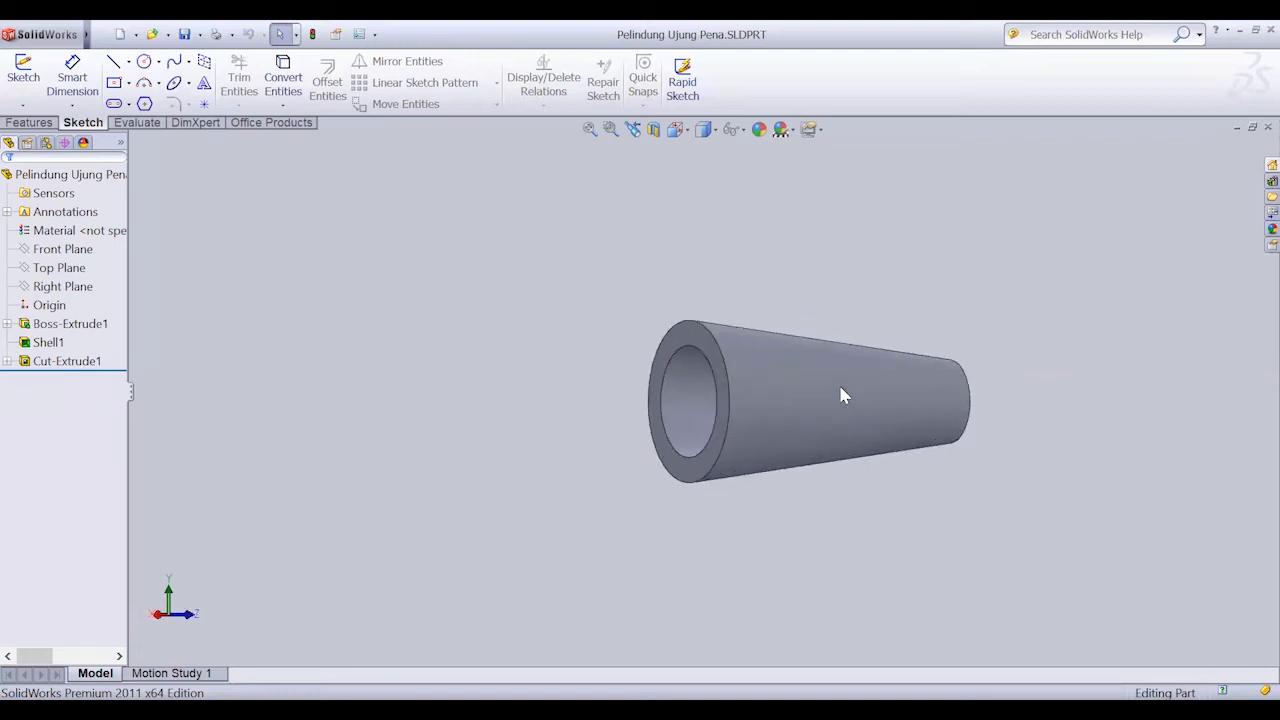
{"action": "key", "text": "Left"}
{"action": "key", "text": "Left"}
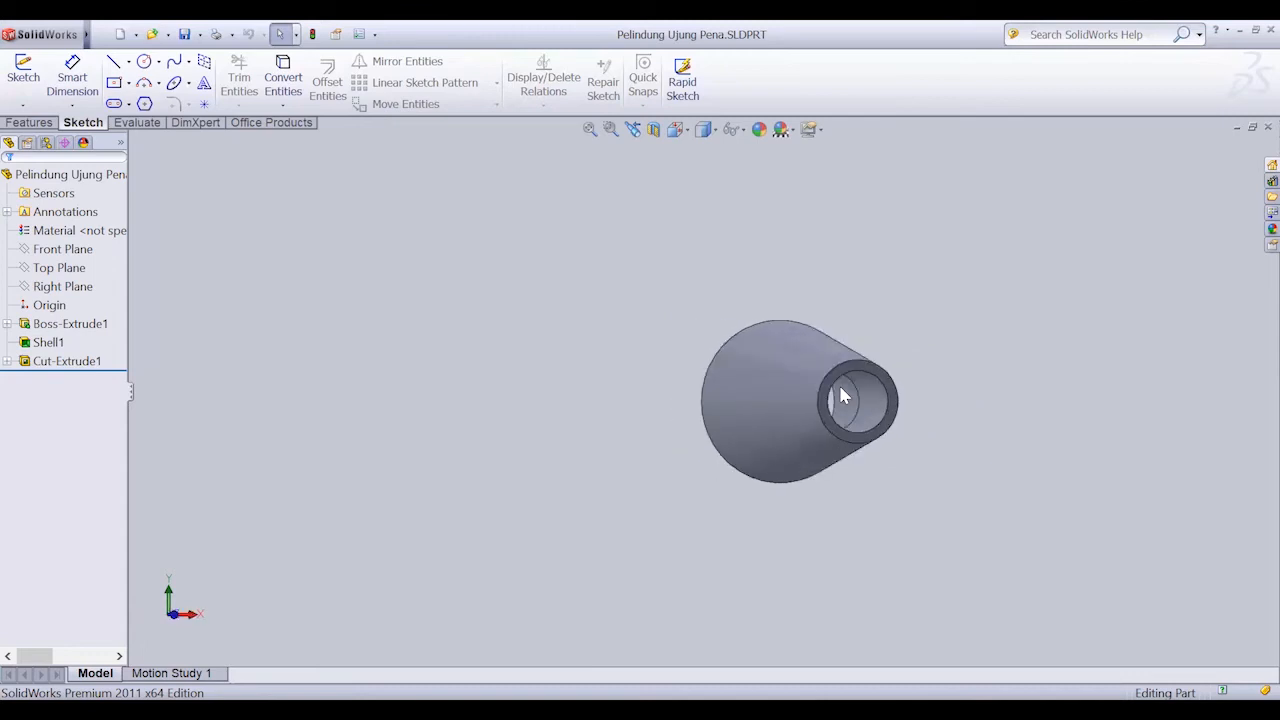
View the pen-tip protector from the Front orientation and rotate it horizontally to inspect the tapered side.
{"action": "key", "text": "ctrl+1"}
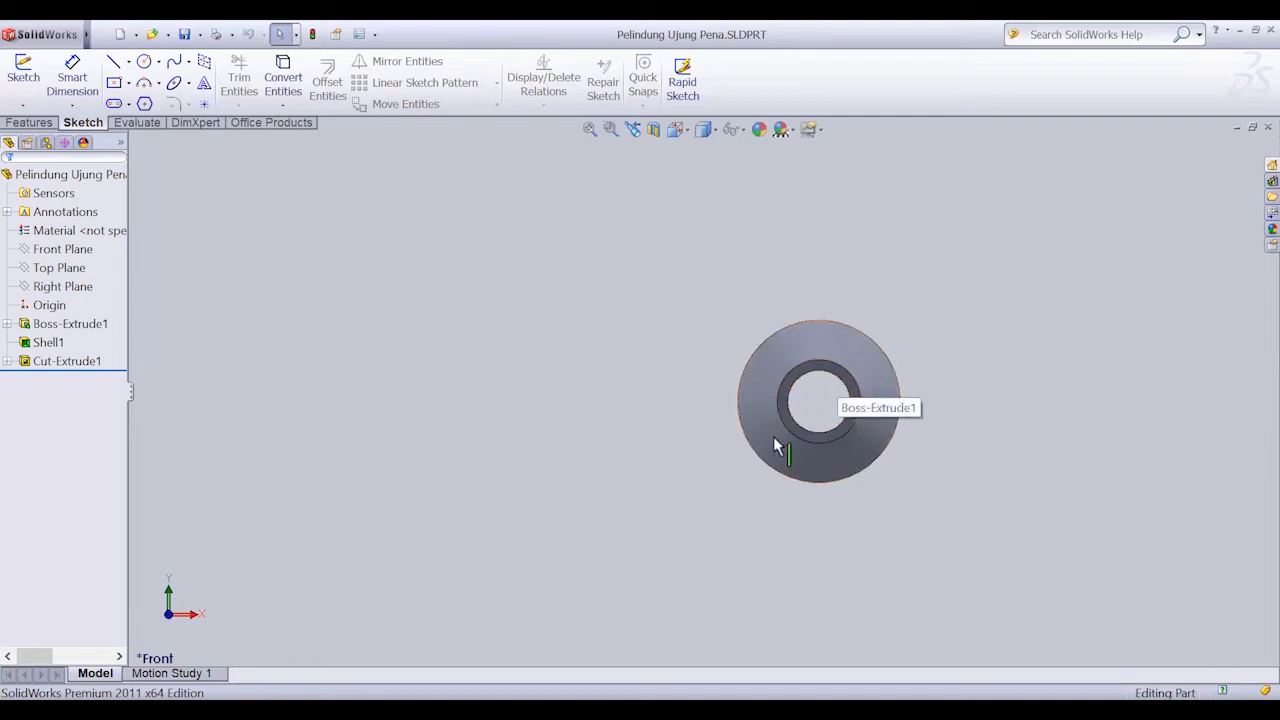
{"action": "key", "text": "Left"}
{"action": "key", "text": "Left"}
{"action": "key", "text": "Left"}
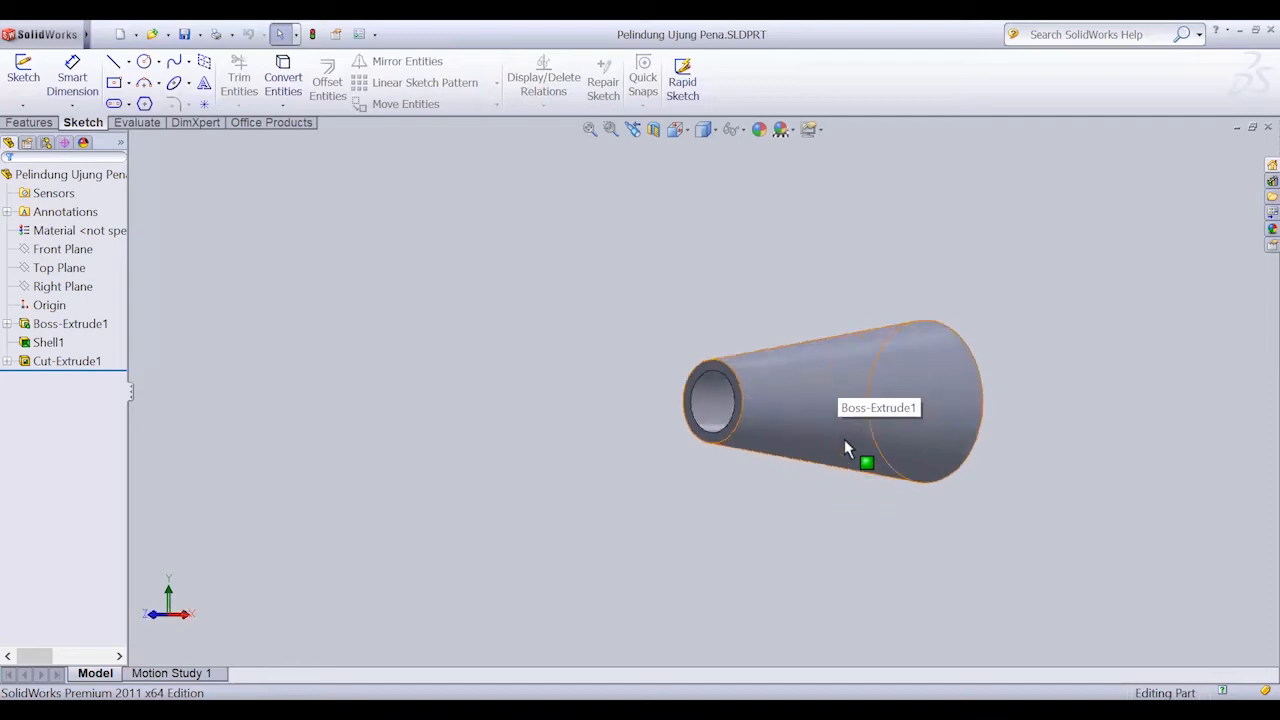
{"action": "key", "text": "Left"}
{"action": "key", "text": "Left"}
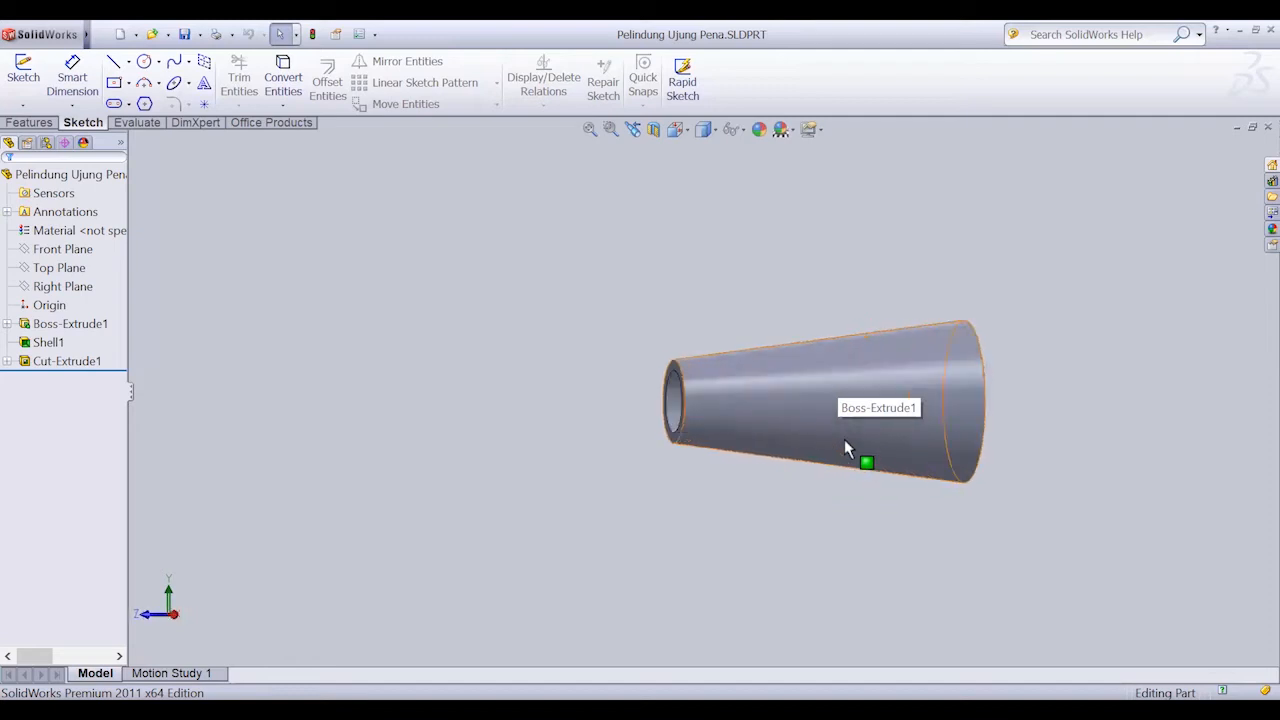
{"action": "key", "text": "Left"}
{"action": "key", "text": "Left"}
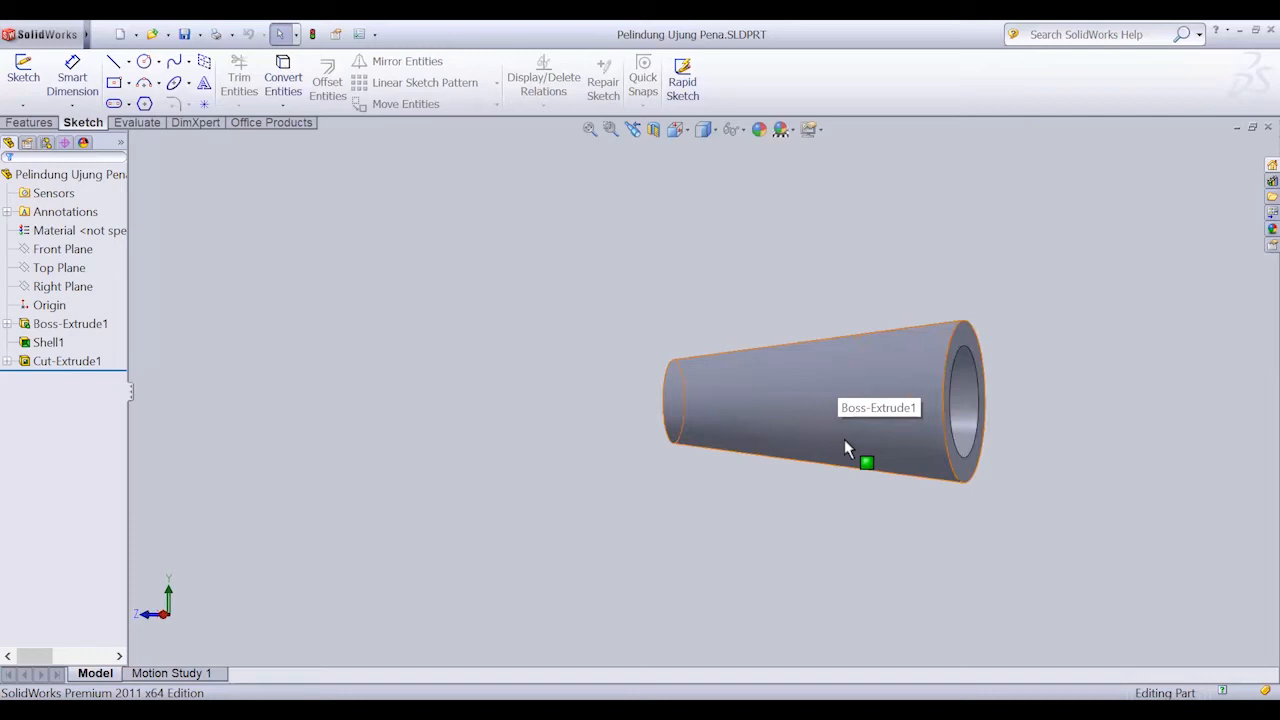
Continue rotating the pen-tip protector to look through its wide opening and inspect the opposite side.
{"action": "key", "text": "Left"}
{"action": "key", "text": "Left"}
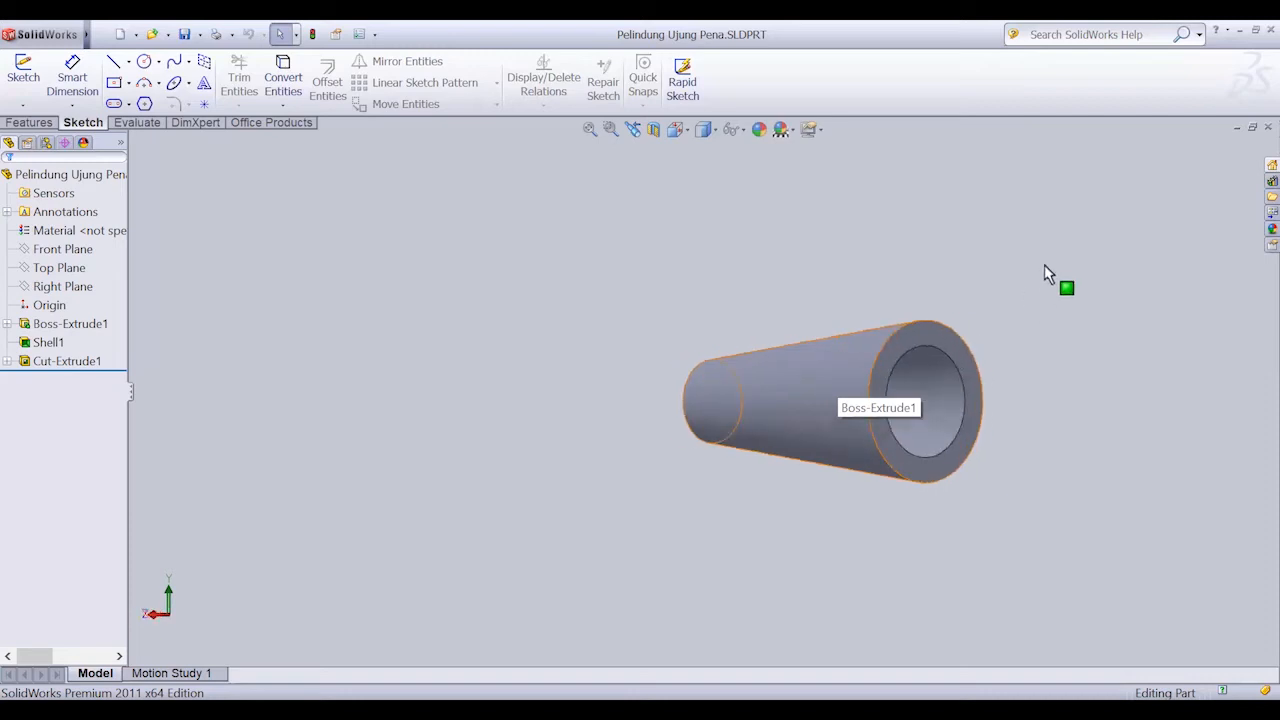
{"action": "key", "text": "Left"}
{"action": "key", "text": "Left"}
{"action": "key", "text": "Left"}
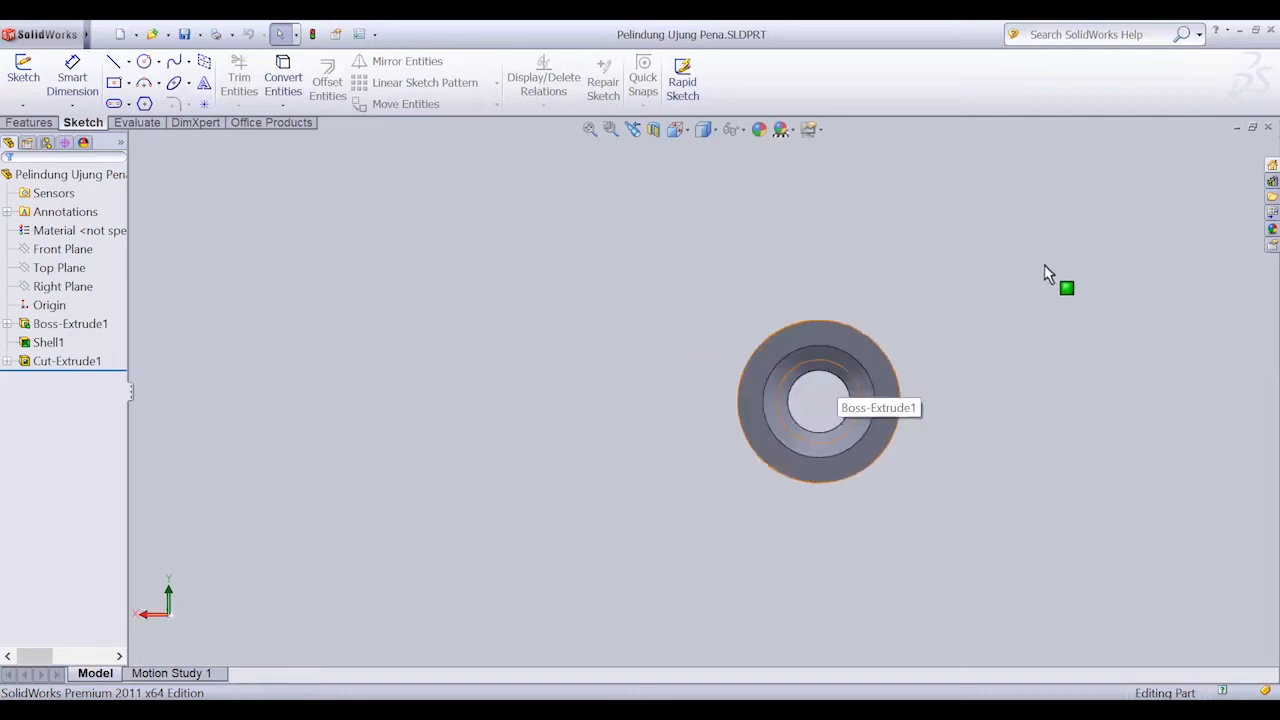
{"action": "key", "text": "Left"}
{"action": "key", "text": "Left"}
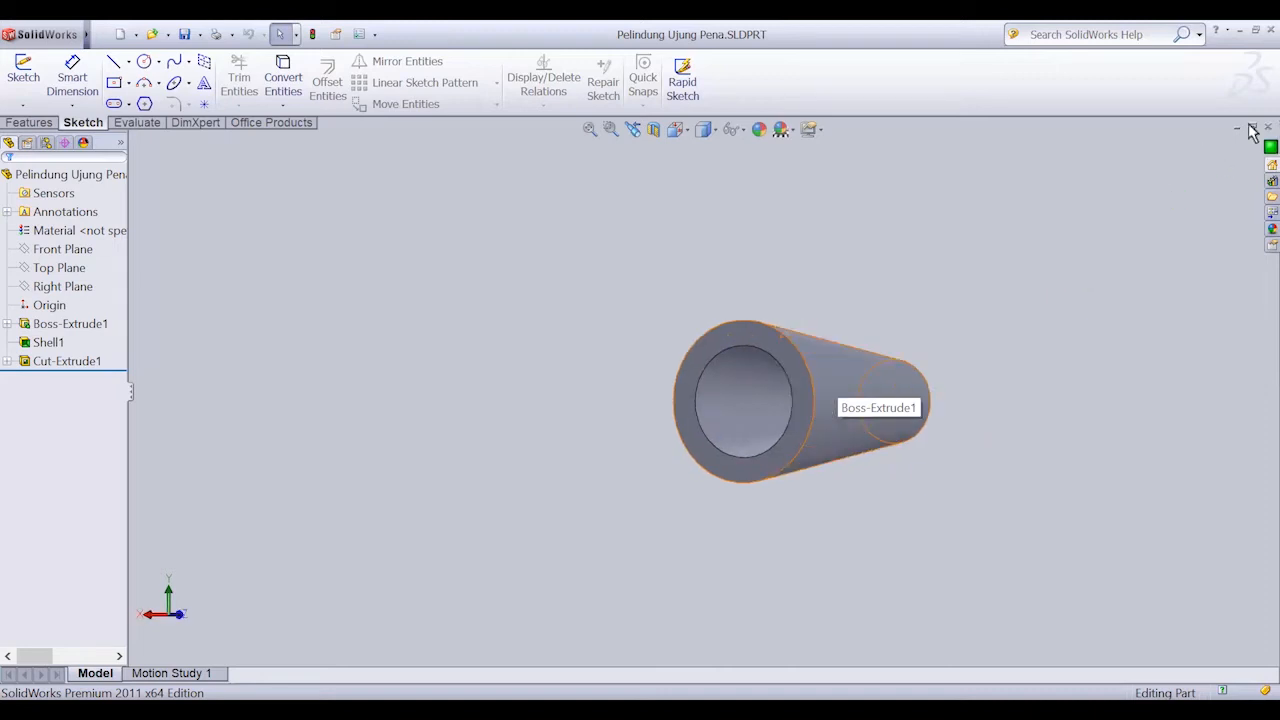
{"action": "key", "text": "Left"}
{"action": "key", "text": "Left"}
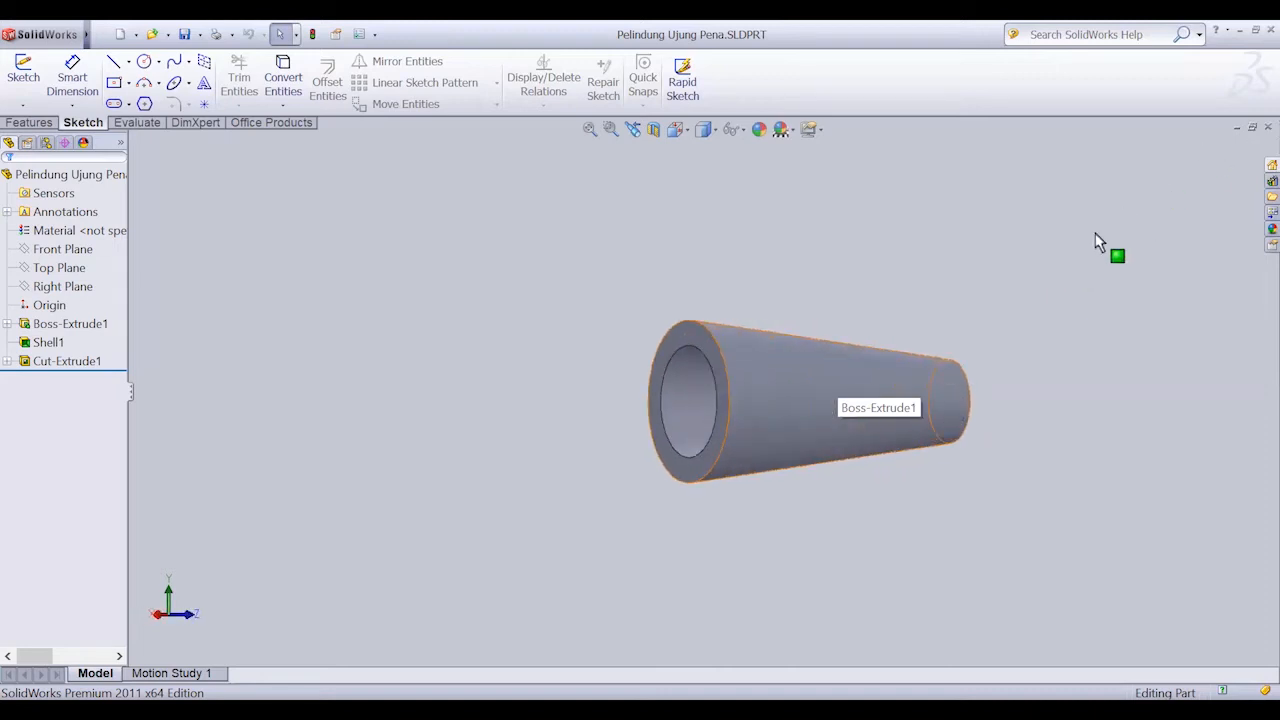
Close the Pelindung Ujung Pena part and tilt the ribbed lid part vertically until looking straight through its bore.
{"action": "left_click", "coordinate": [1266, 129]}
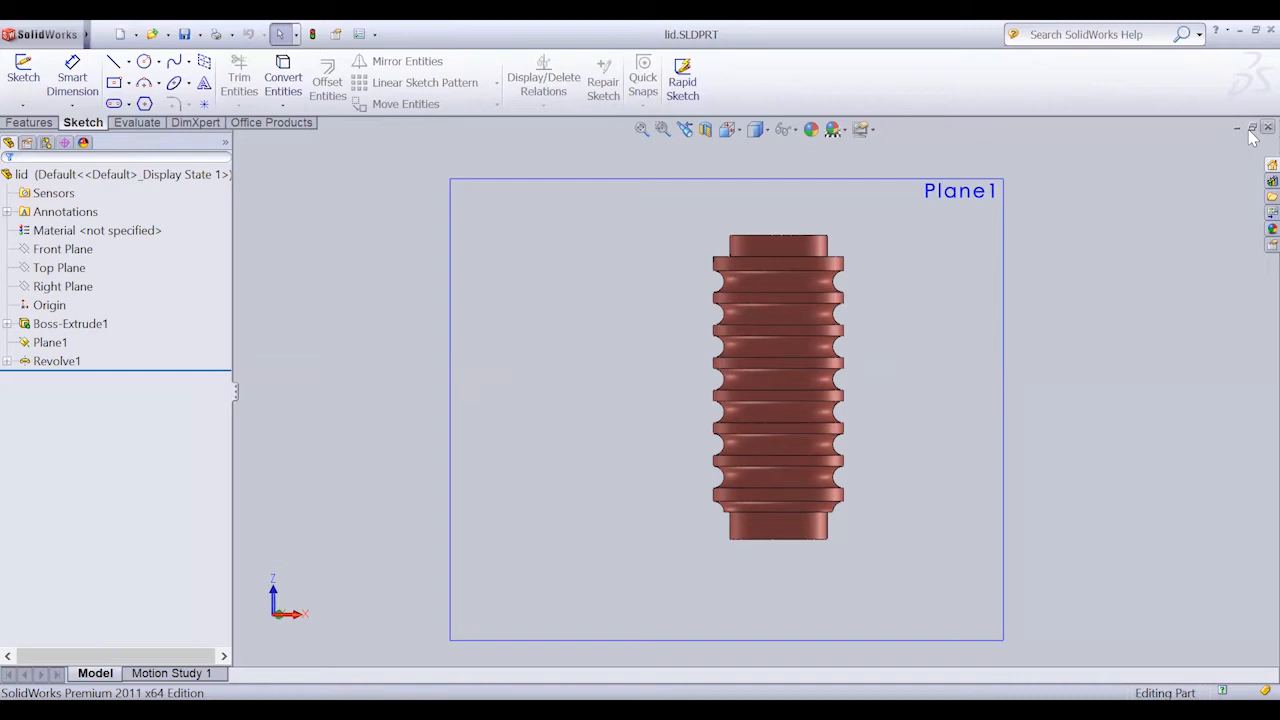
{"action": "key", "text": "Up"}
{"action": "key", "text": "Up"}
{"action": "key", "text": "Up"}
{"action": "key", "text": "Up"}
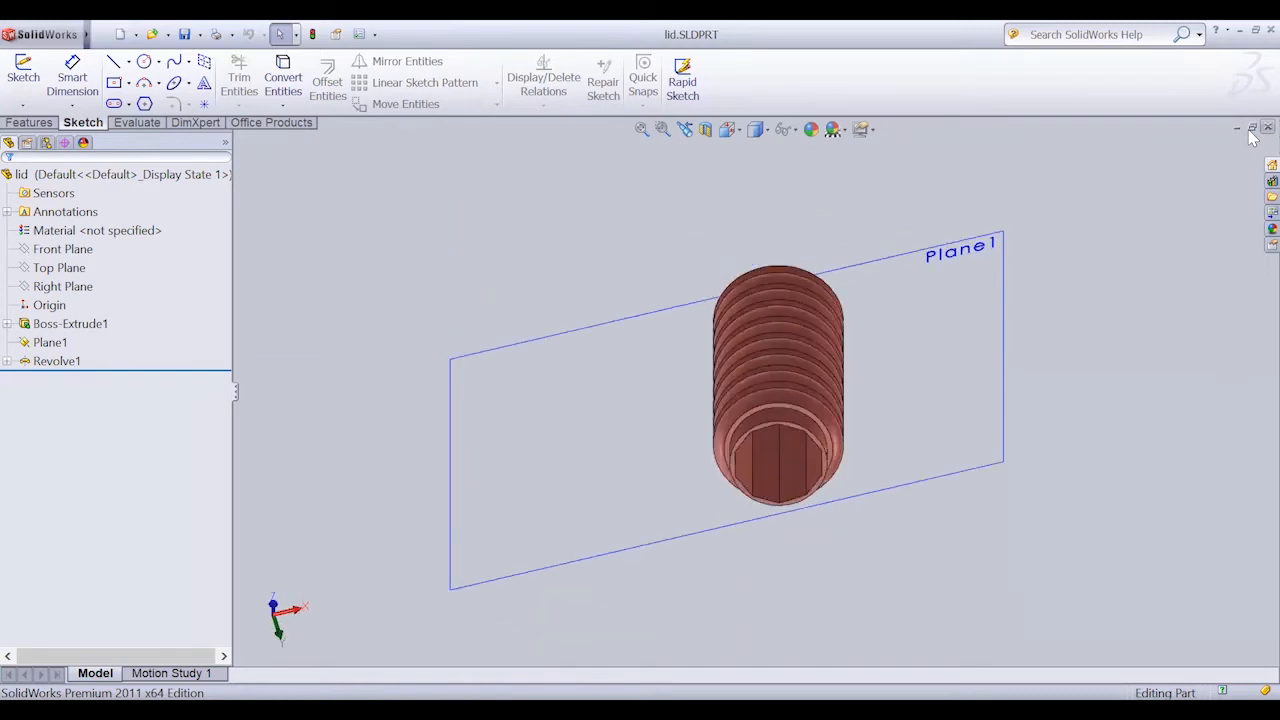
{"action": "key", "text": "Up"}
{"action": "key", "text": "Up"}
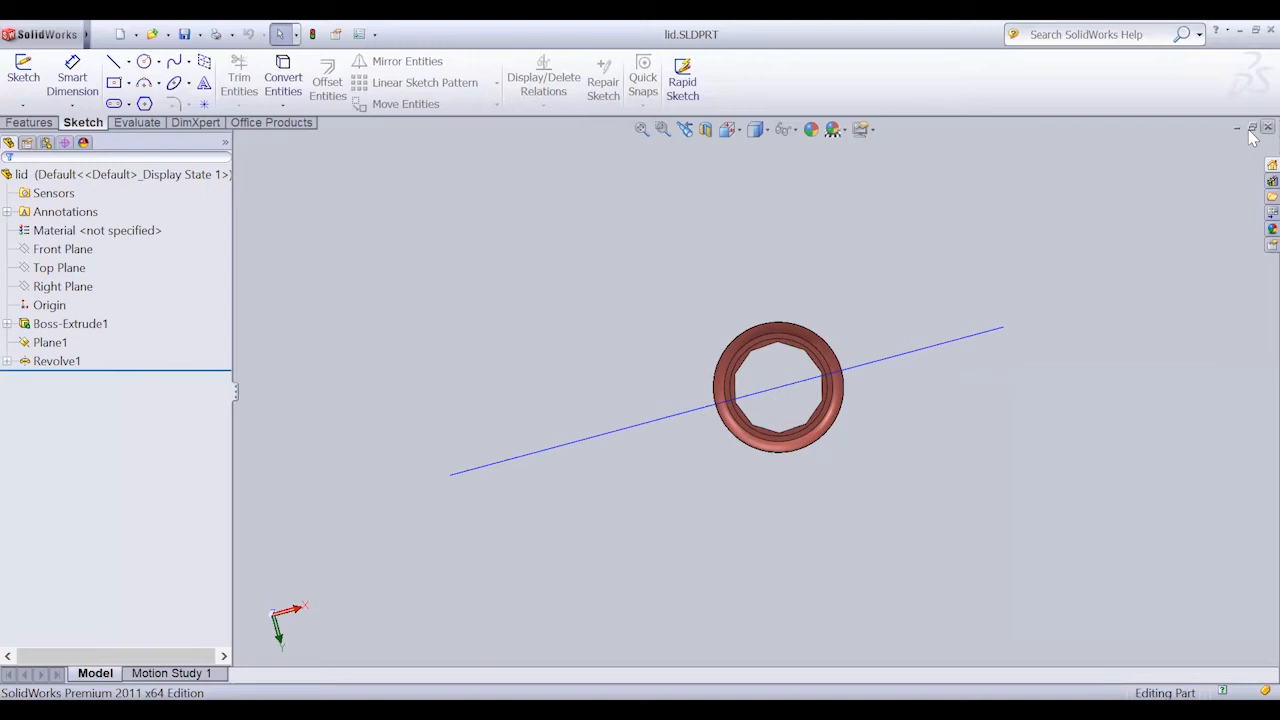
Rotate the ribbed lid horizontally and vertically to inspect its outer ribs and look straight through its bore.
{"action": "key", "text": "Left"}
{"action": "key", "text": "Left"}
{"action": "key", "text": "Right"}
{"action": "key", "text": "Right"}
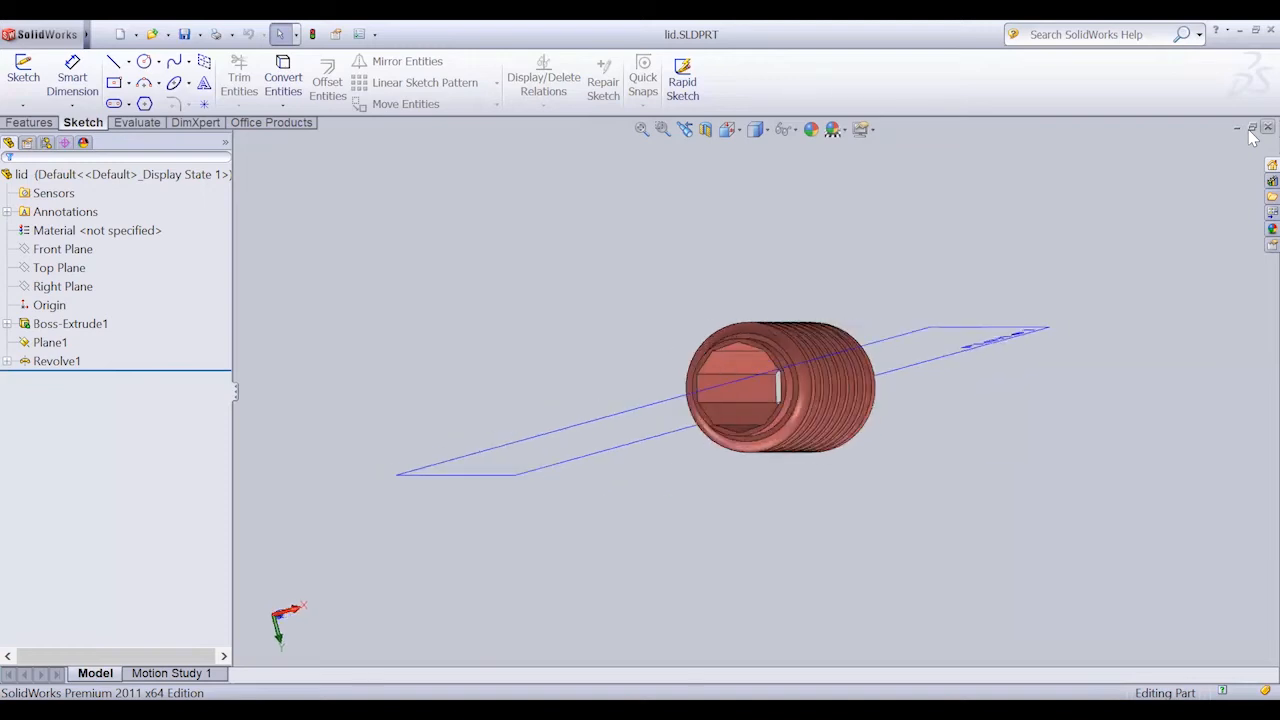
{"action": "key", "text": "Up"}
{"action": "key", "text": "Down"}
{"action": "key", "text": "Down"}
{"action": "key", "text": "Down"}
{"action": "key", "text": "Down"}
{"action": "key", "text": "Down"}
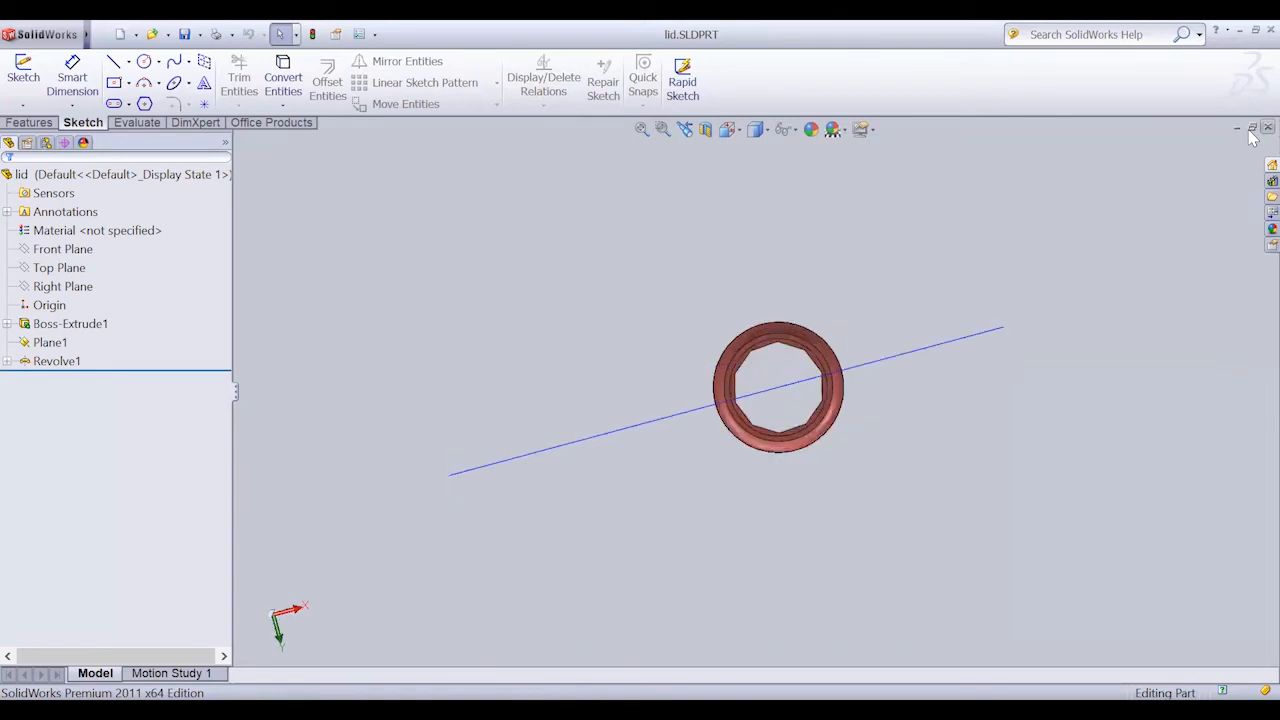
Tilt the lid from the bore view until its full ribbed side profile stands upright.
{"action": "key", "text": "Up"}
{"action": "key", "text": "Up"}
{"action": "key", "text": "Up"}
{"action": "key", "text": "Up"}
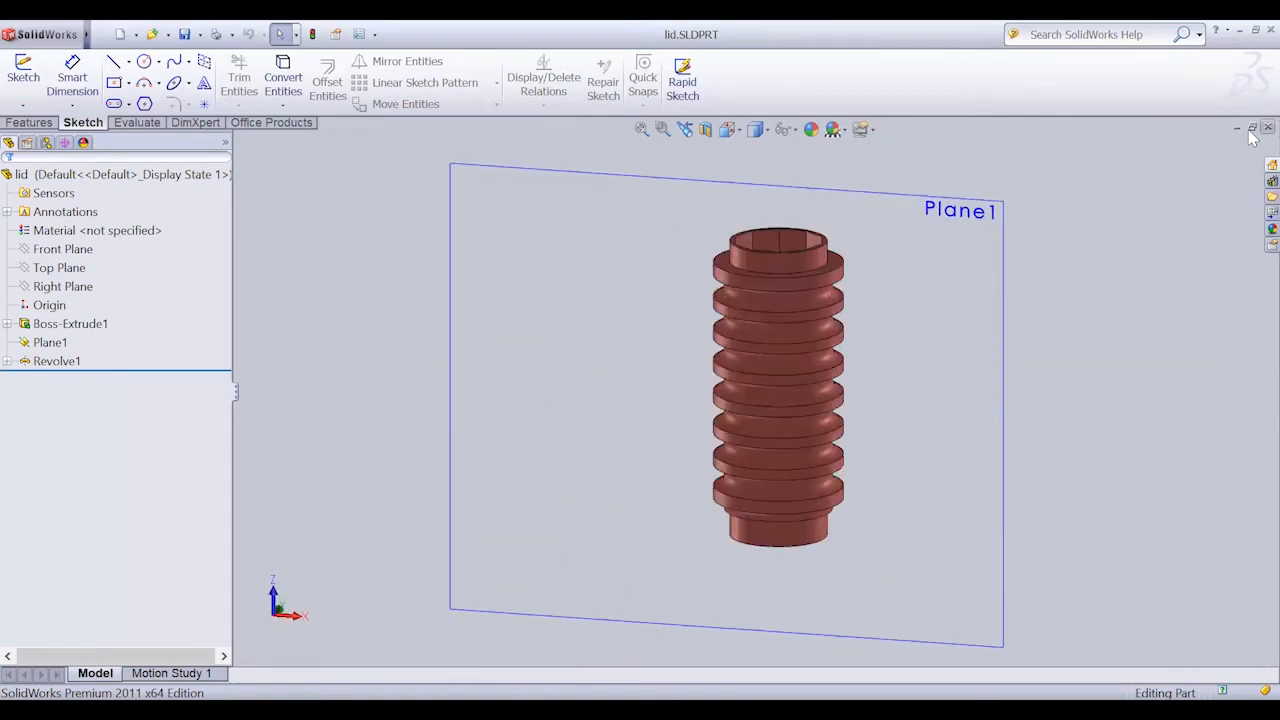
{"action": "key", "text": "Left"}
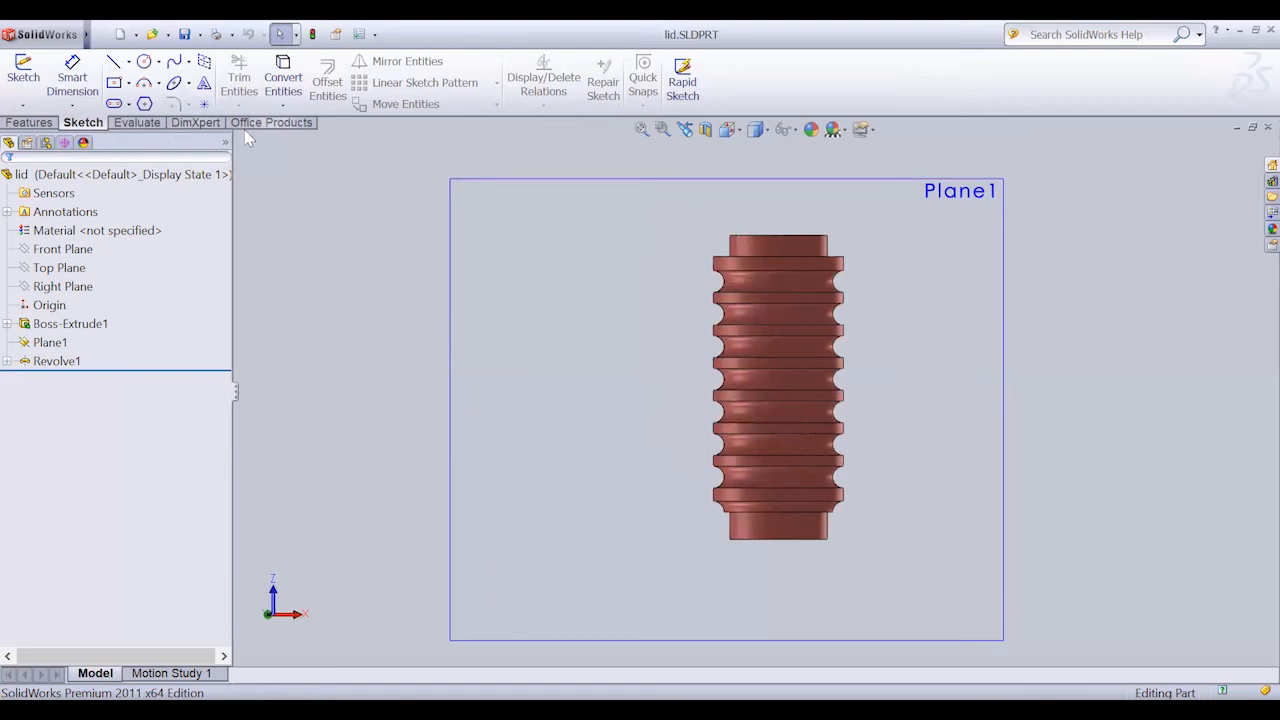
{"action": "left_click", "coordinate": [30, 122]}
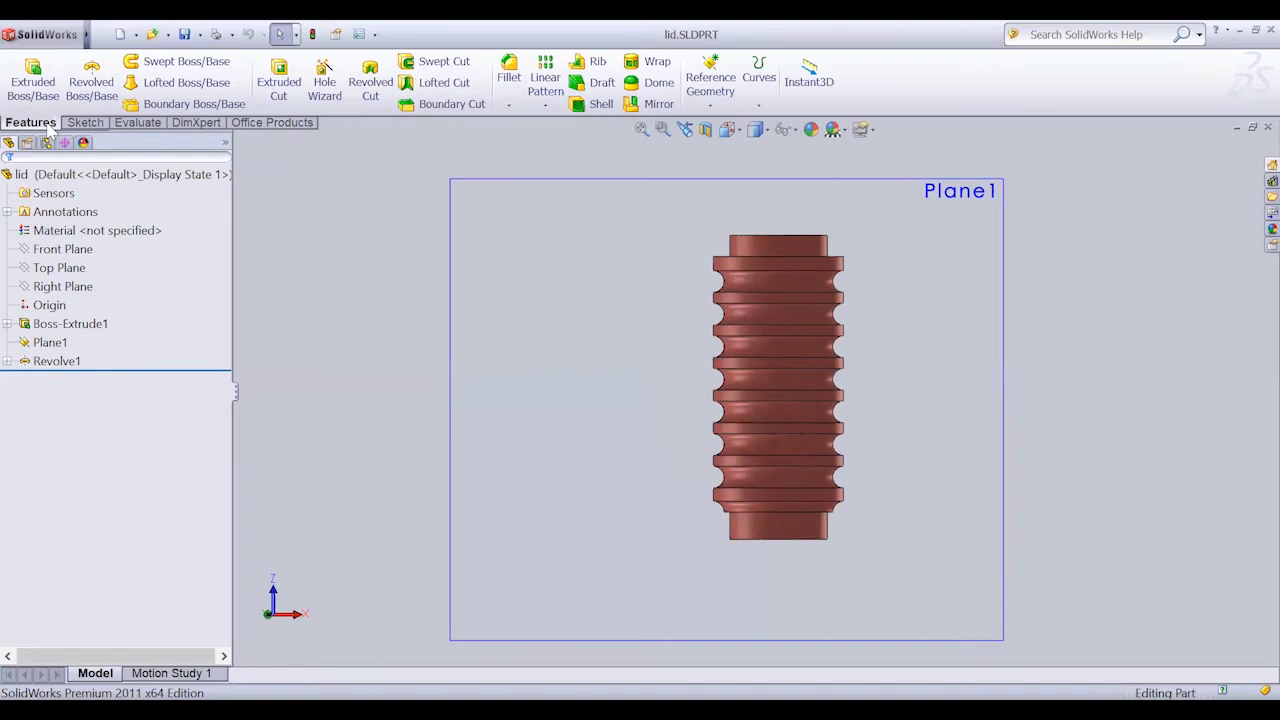
{"action": "left_click", "coordinate": [705, 100]}
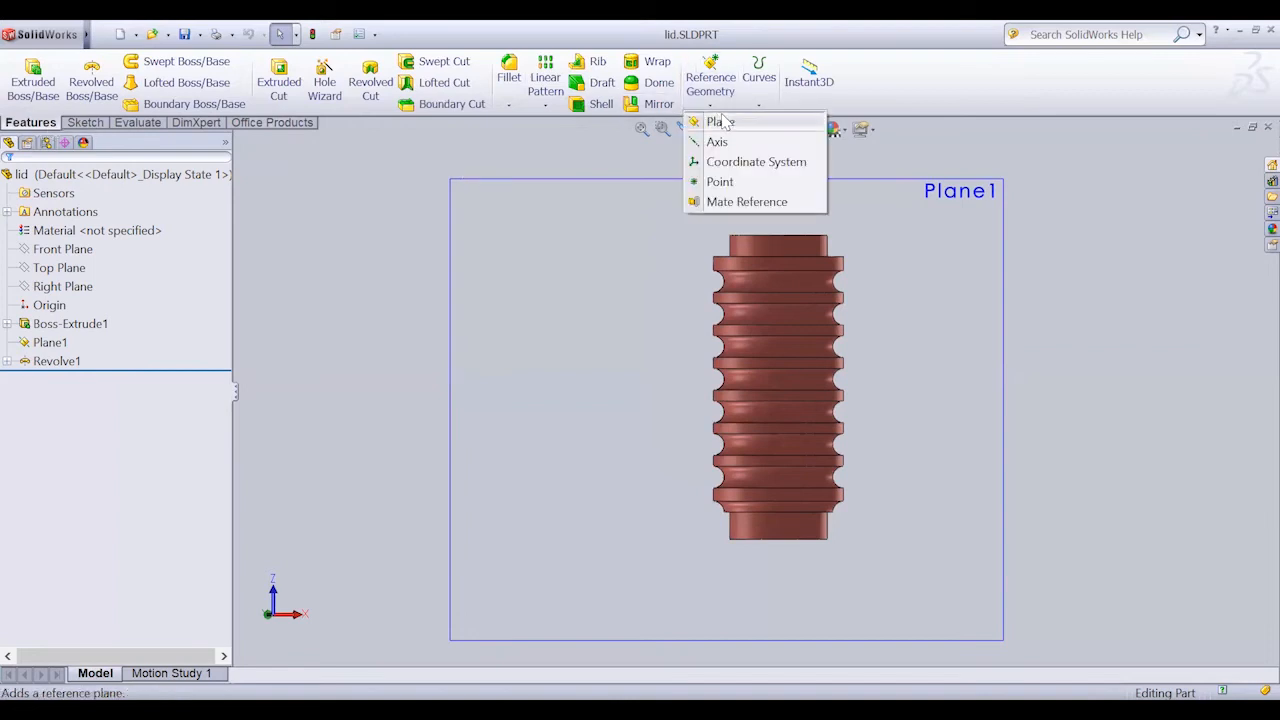
{"action": "left_click", "coordinate": [722, 121]}
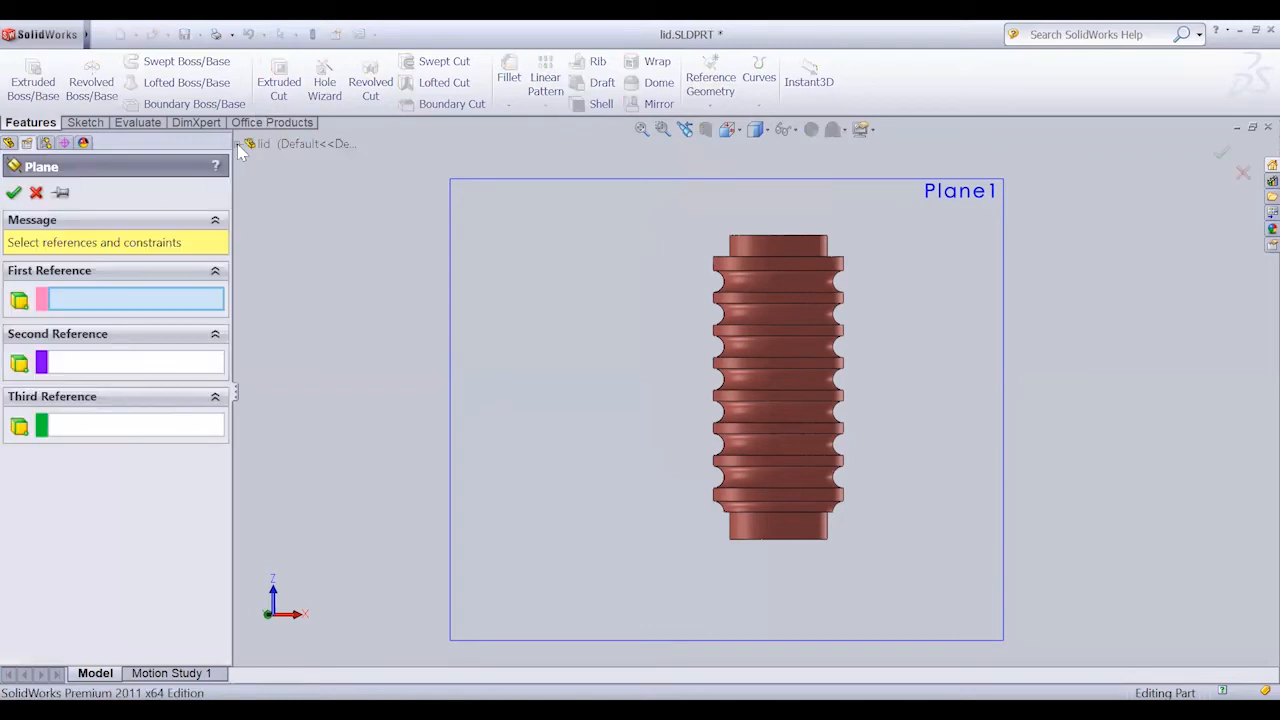
{"action": "left_click", "coordinate": [239, 146]}
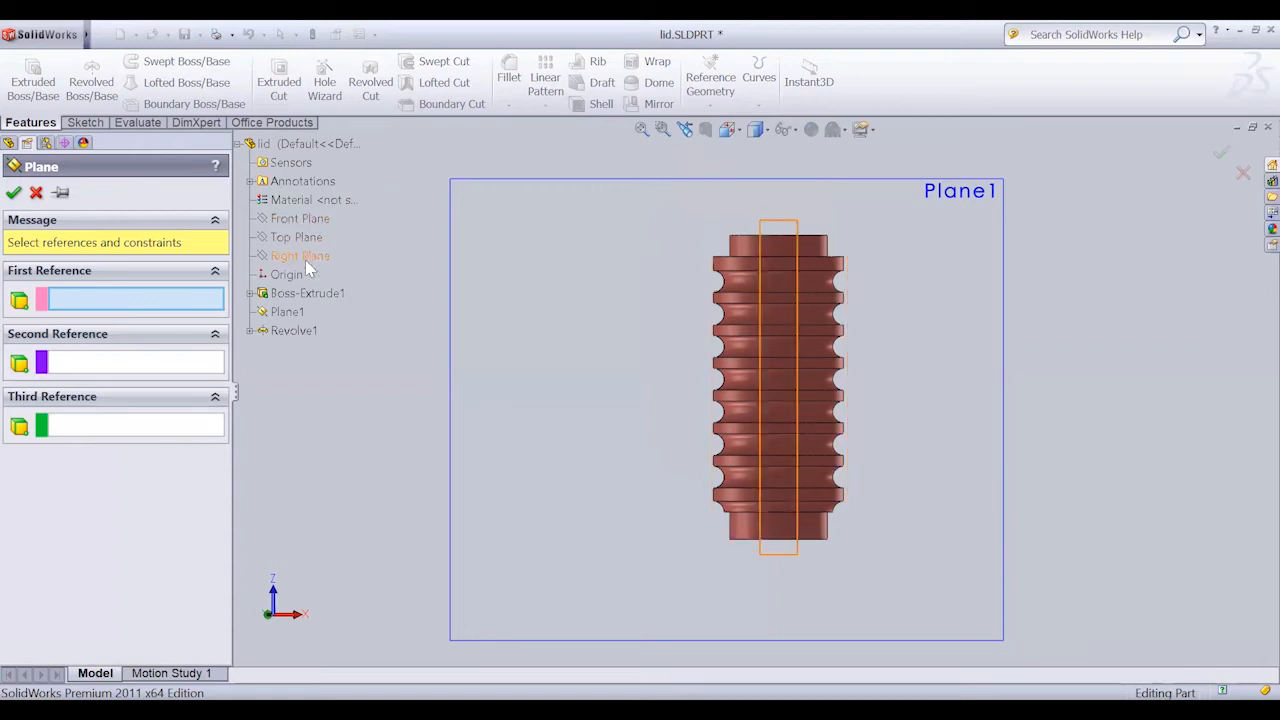
{"action": "left_click", "coordinate": [36, 192]}
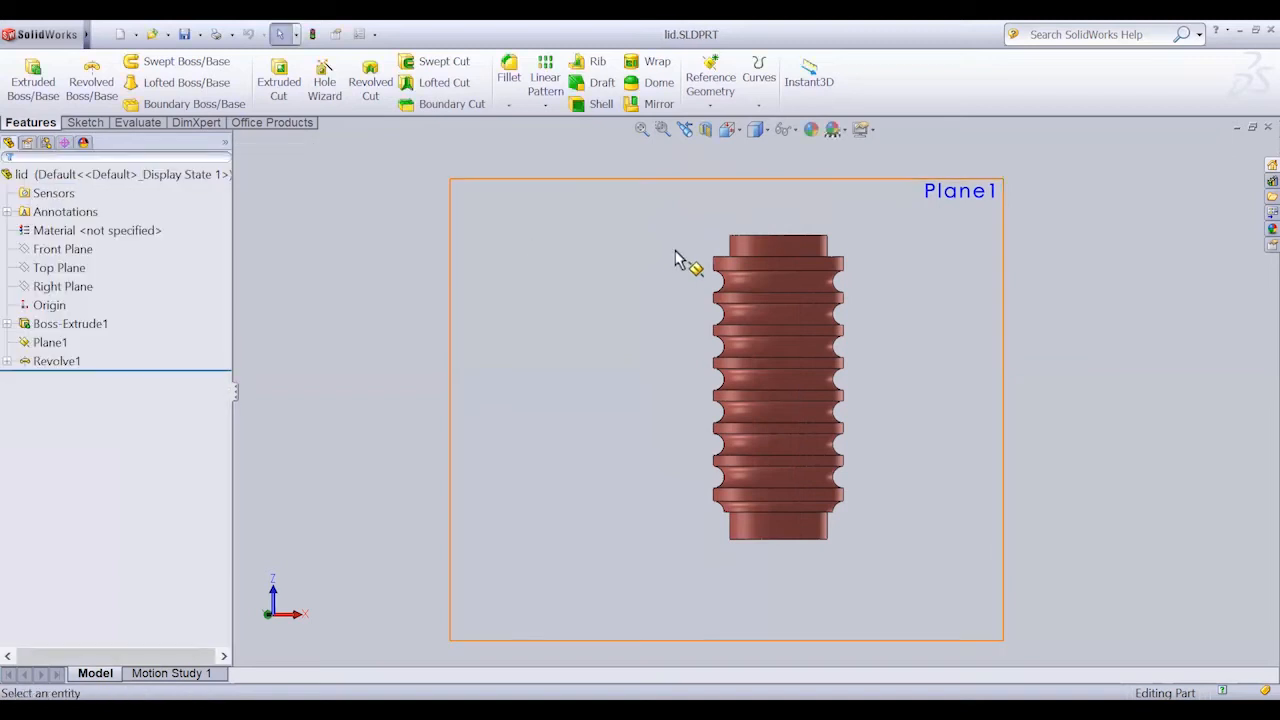
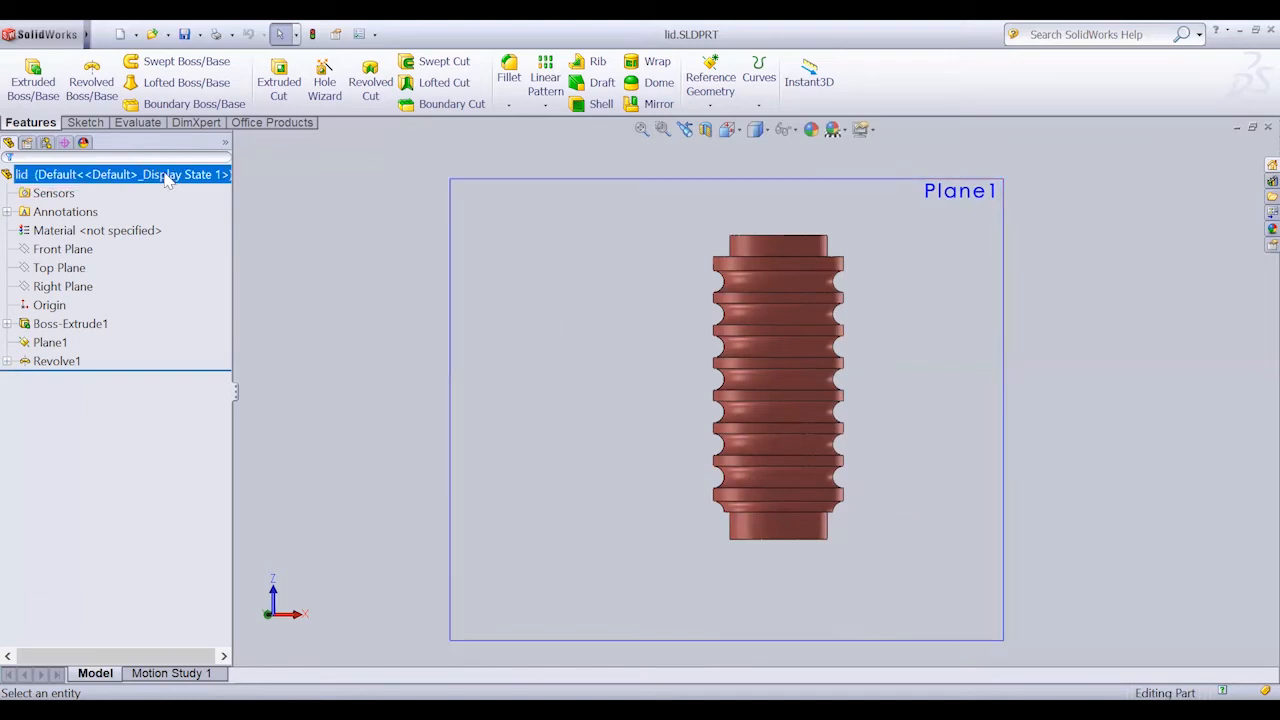
Tilt the lid from its side profile toward its lower end to look into the faceted bore.
{"action": "left_click", "coordinate": [90, 124]}
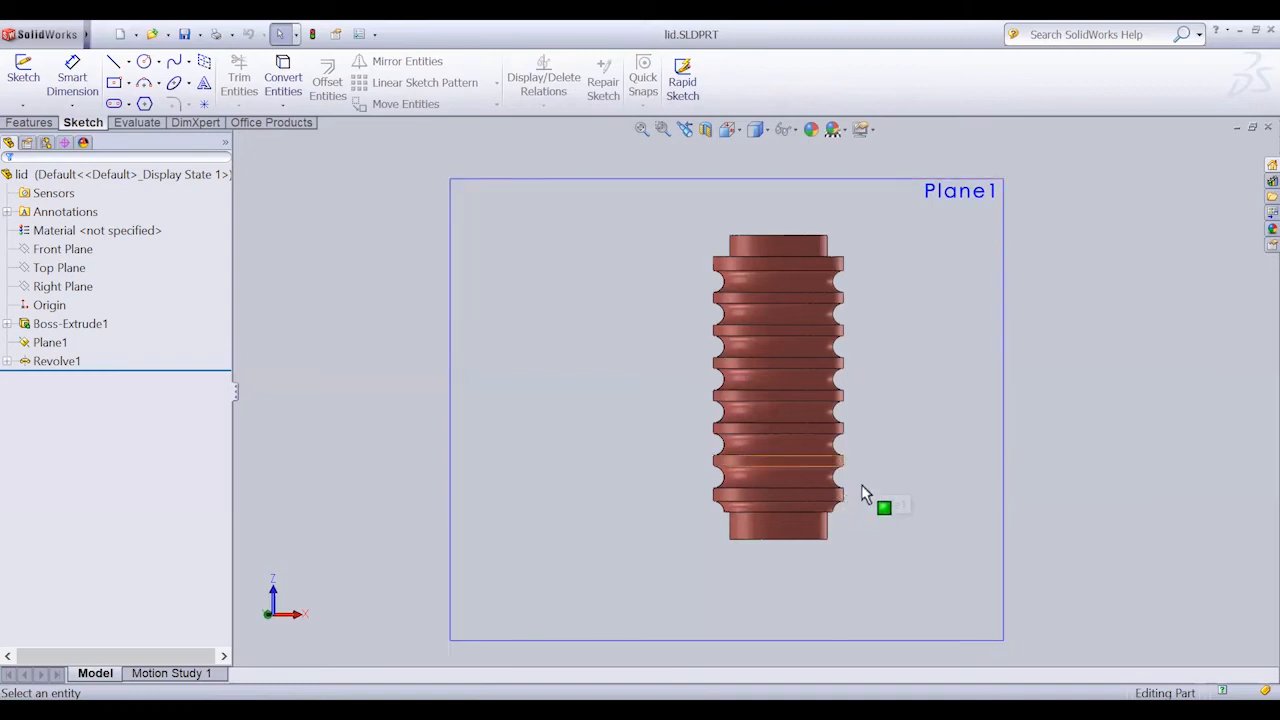
{"action": "left_click", "coordinate": [858, 421]}
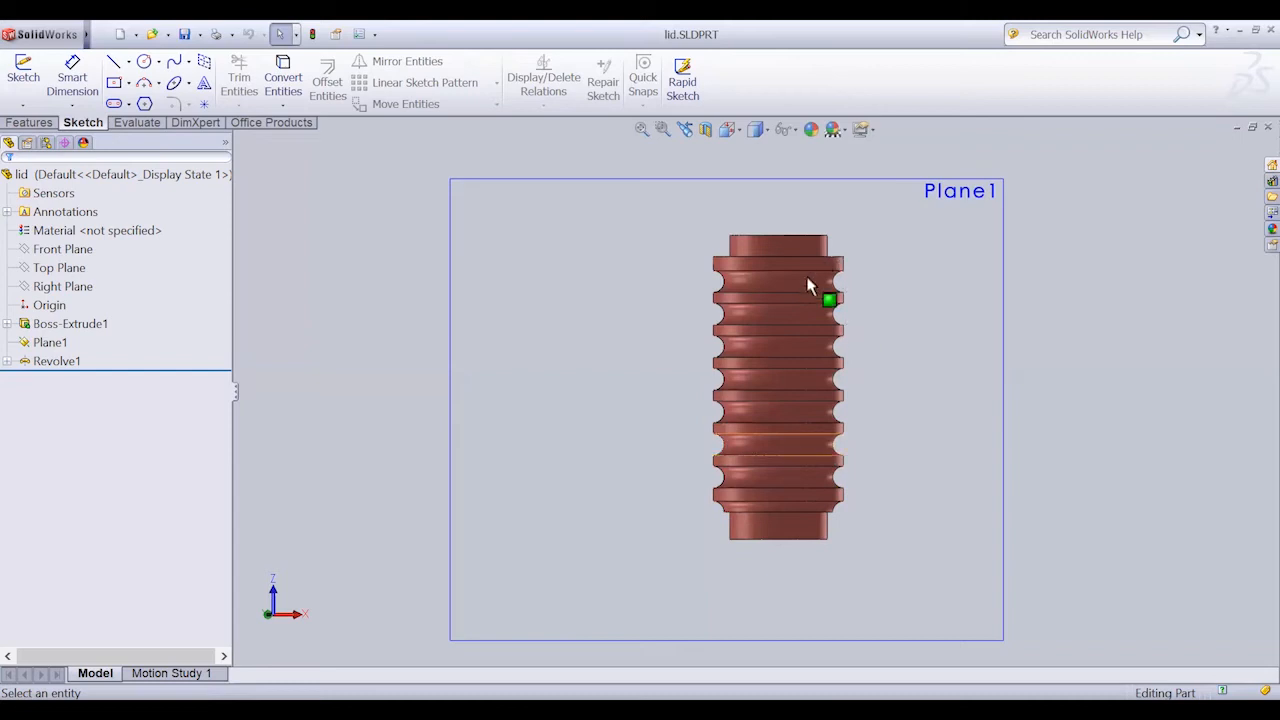
{"action": "key", "text": "Up"}
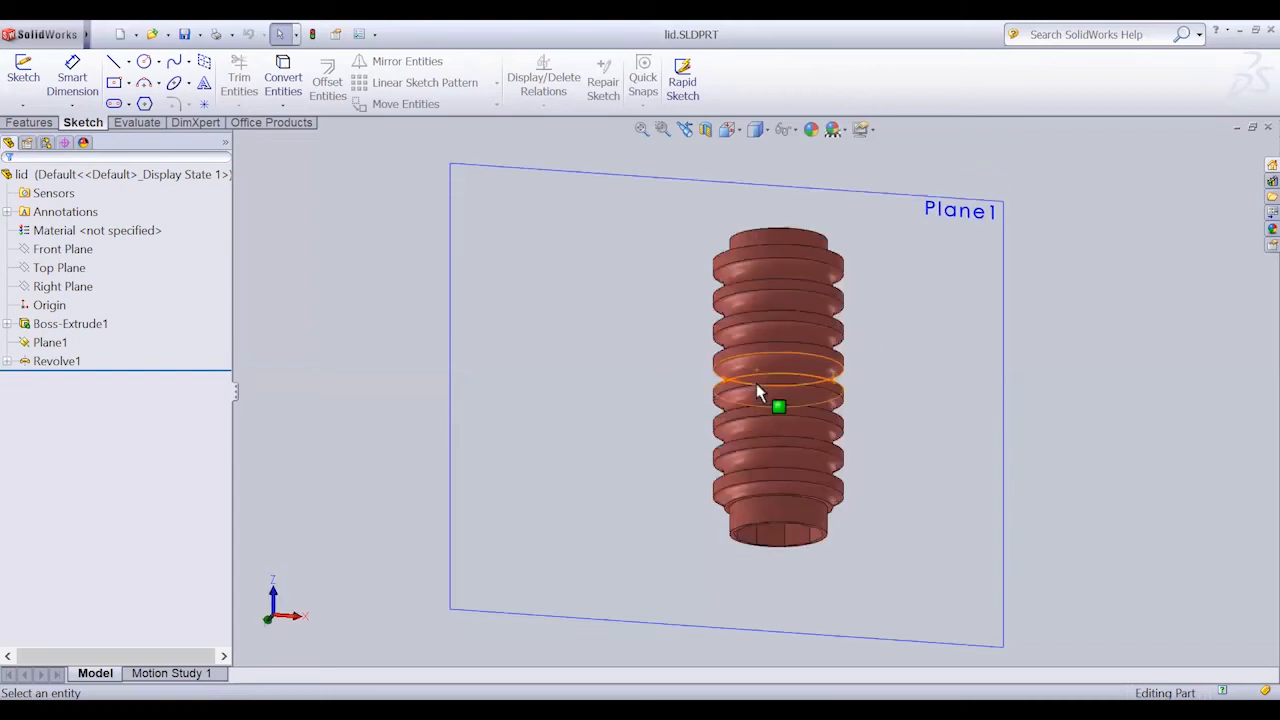
{"action": "key", "text": "Up"}
{"action": "key", "text": "Up"}
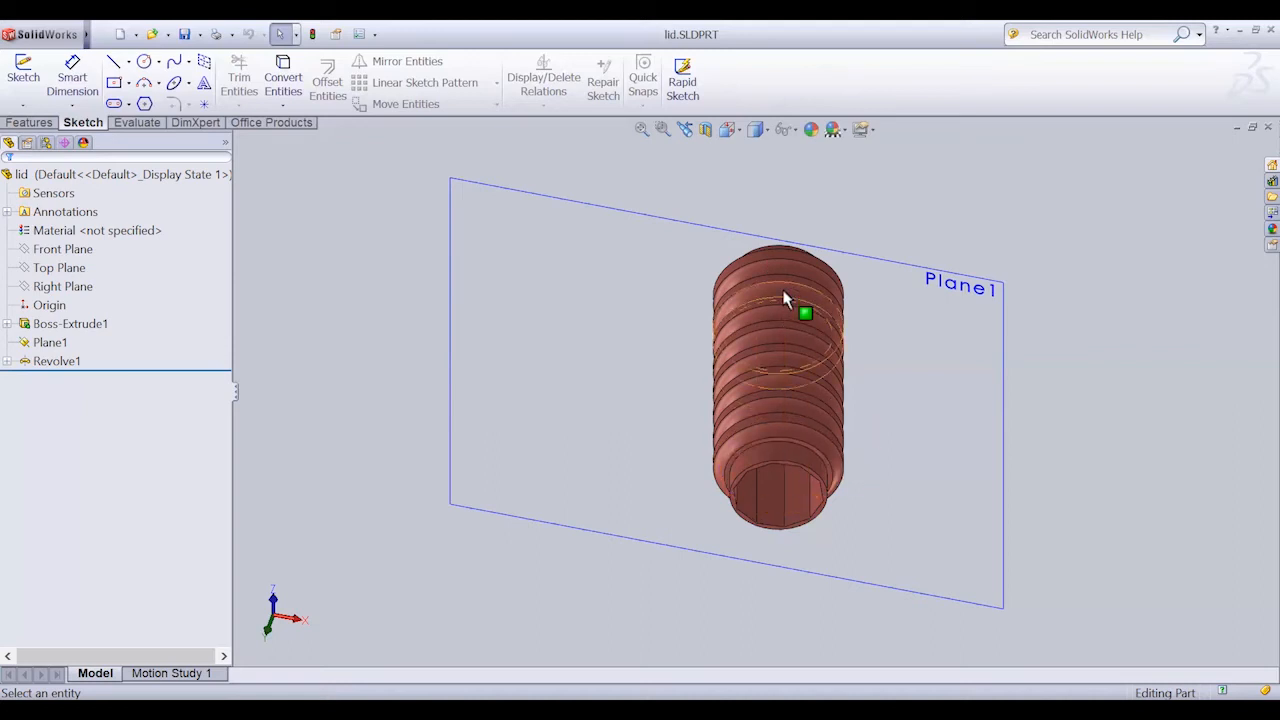
{"action": "key", "text": "Up"}
{"action": "key", "text": "Up"}
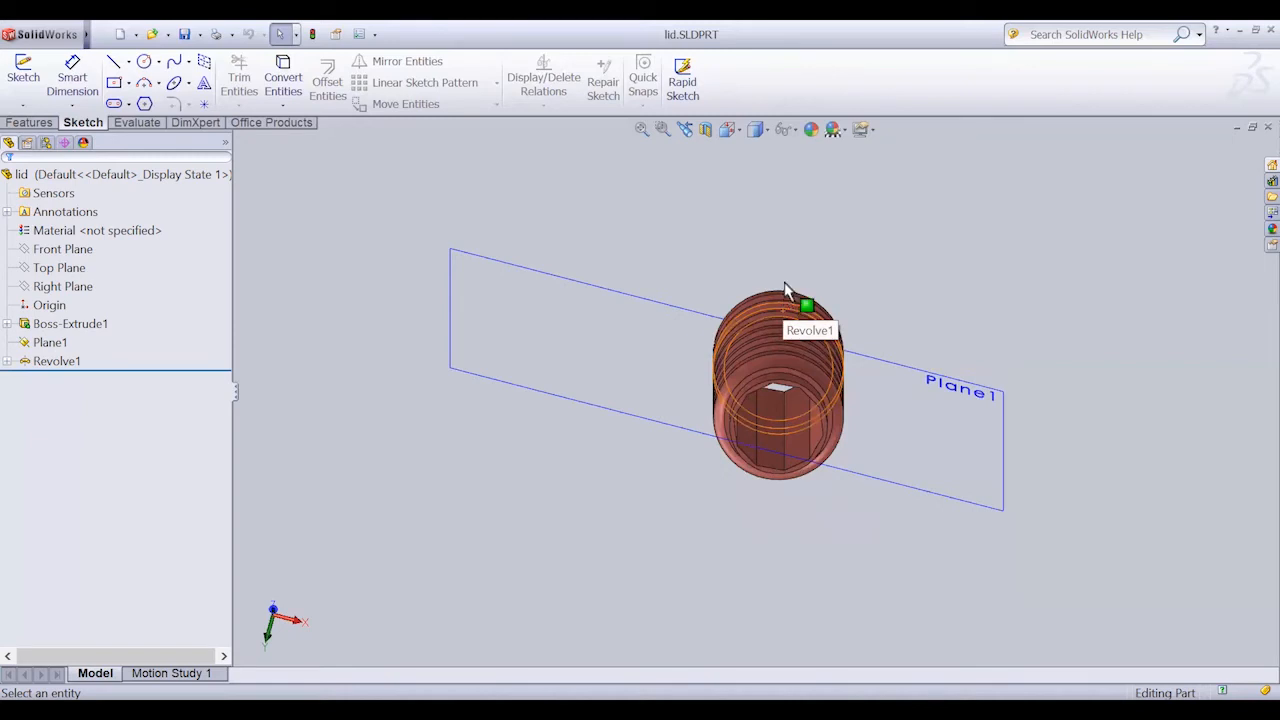
Tilt the lid back from the bore opening to a nearly upright view of its ribbed side.
{"action": "left_click", "coordinate": [29, 122]}
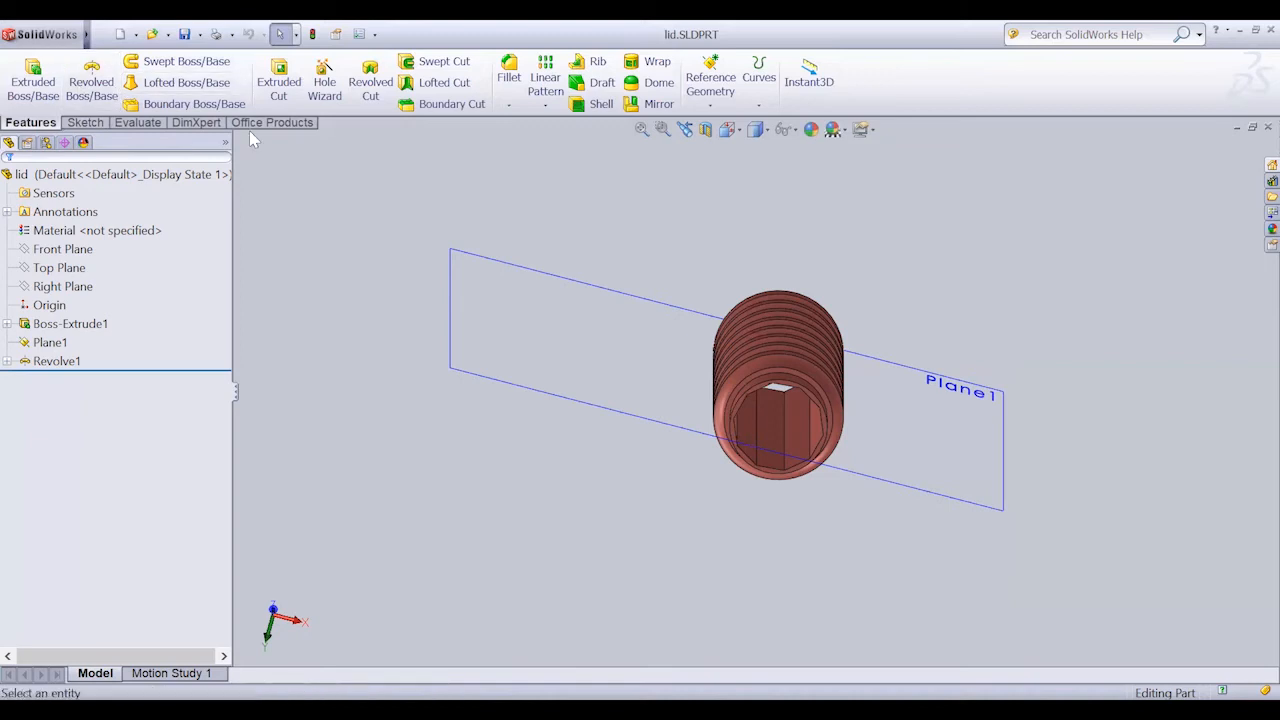
{"action": "key", "text": "Up"}
{"action": "key", "text": "Down"}
{"action": "key", "text": "Down"}
{"action": "key", "text": "Down"}
{"action": "key", "text": "Down"}
{"action": "key", "text": "Down"}
{"action": "key", "text": "Down"}
{"action": "key", "text": "Up"}
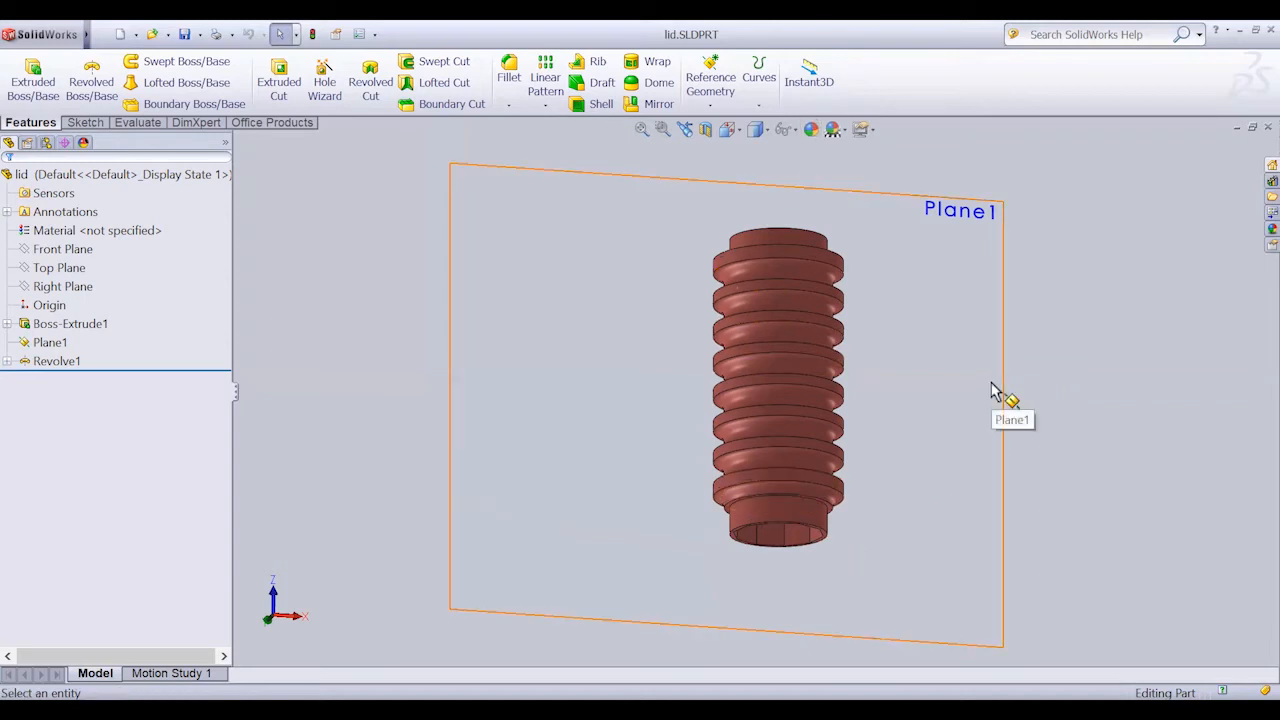
Close the lid part and bring the whole length of the Bagian Dalam Pena tube into view.
{"action": "left_click", "coordinate": [1267, 126]}
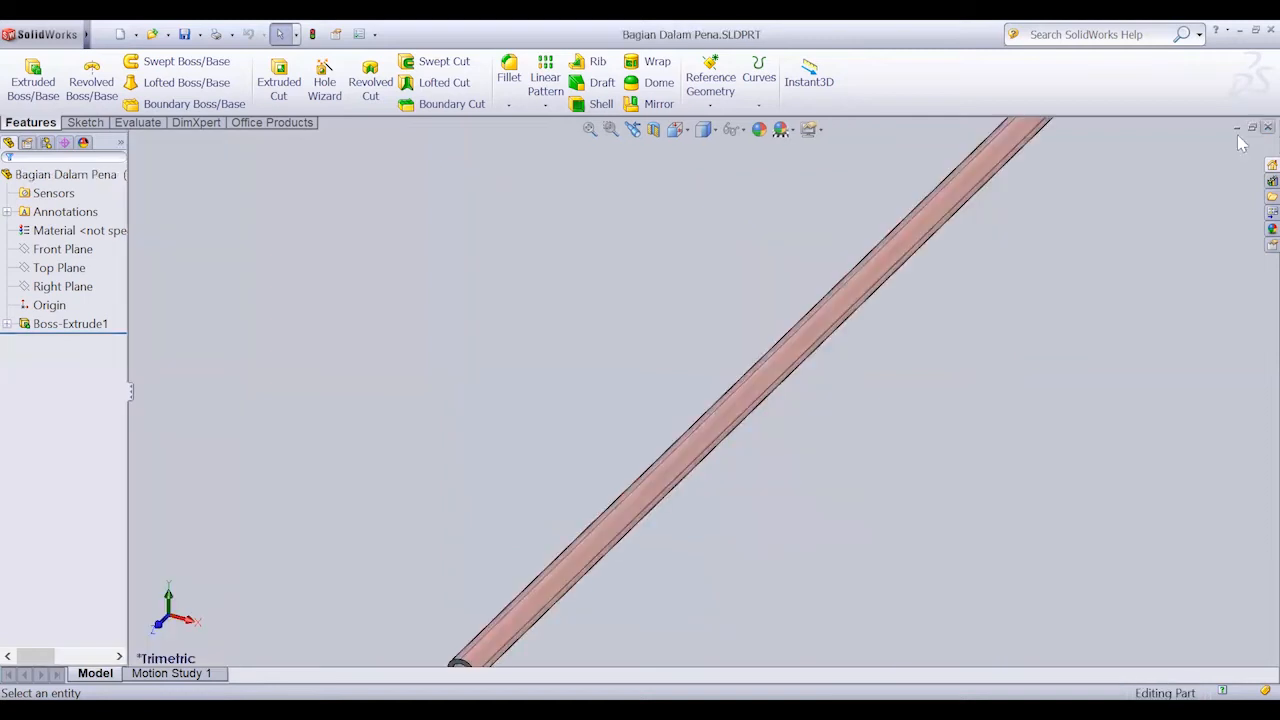
{"action": "scroll", "coordinate": [1040, 275], "scroll_direction": "down", "scroll_amount": 5}
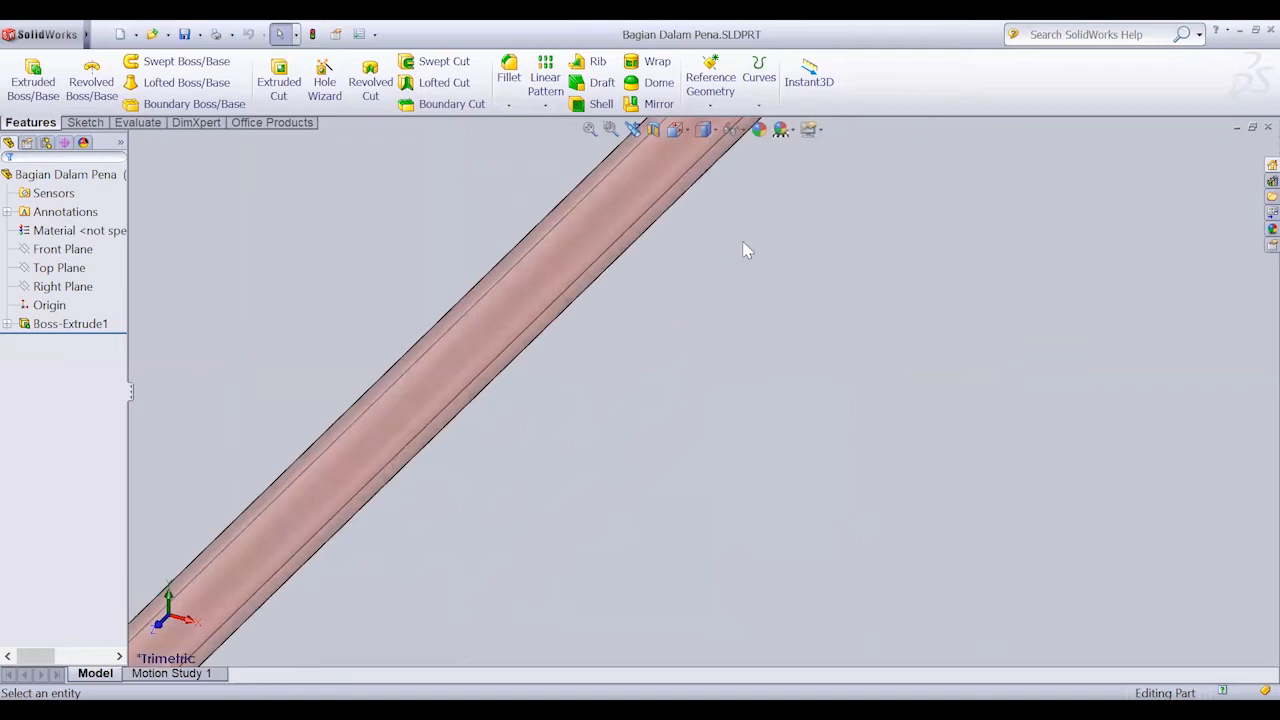
{"action": "scroll", "coordinate": [744, 250], "scroll_direction": "up", "scroll_amount": 3}
{"action": "scroll", "coordinate": [744, 250], "scroll_direction": "up", "scroll_amount": 3}
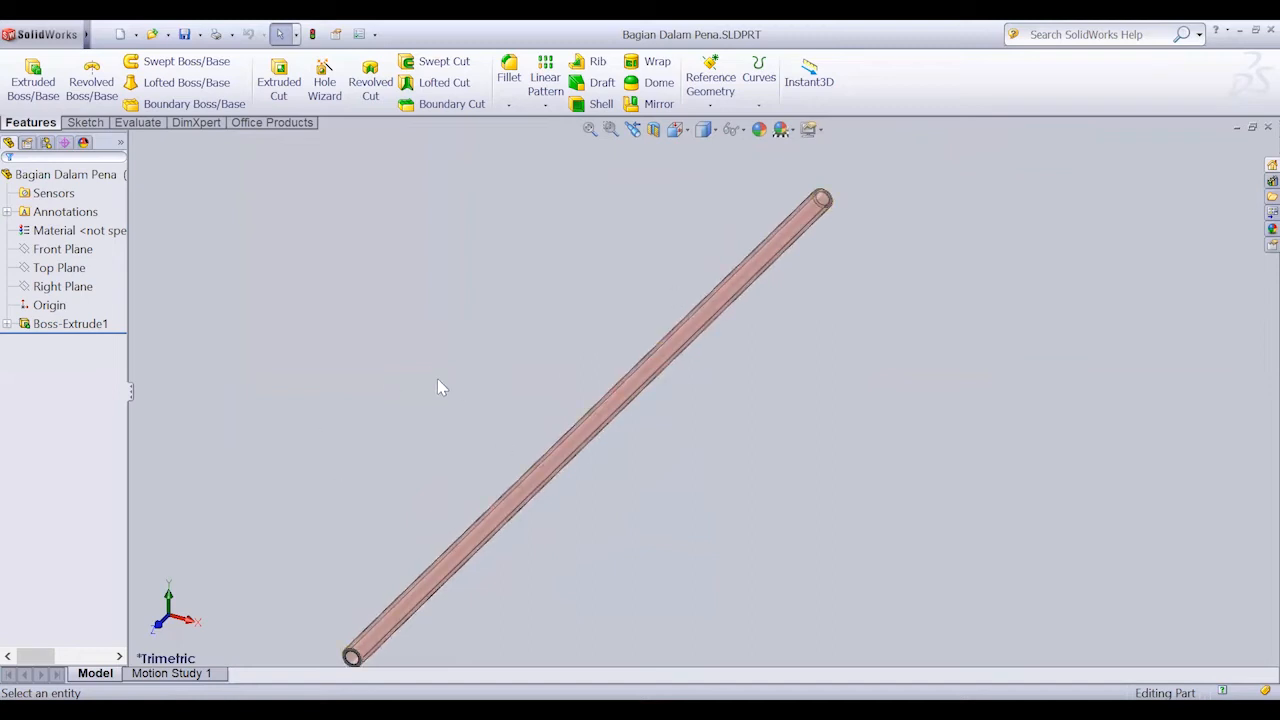
View the Bagian Dalam Pena tube from the Right orientation and rotate it horizontally toward its end.
{"action": "left_click", "coordinate": [80, 250]}
{"action": "left_click", "coordinate": [191, 620]}
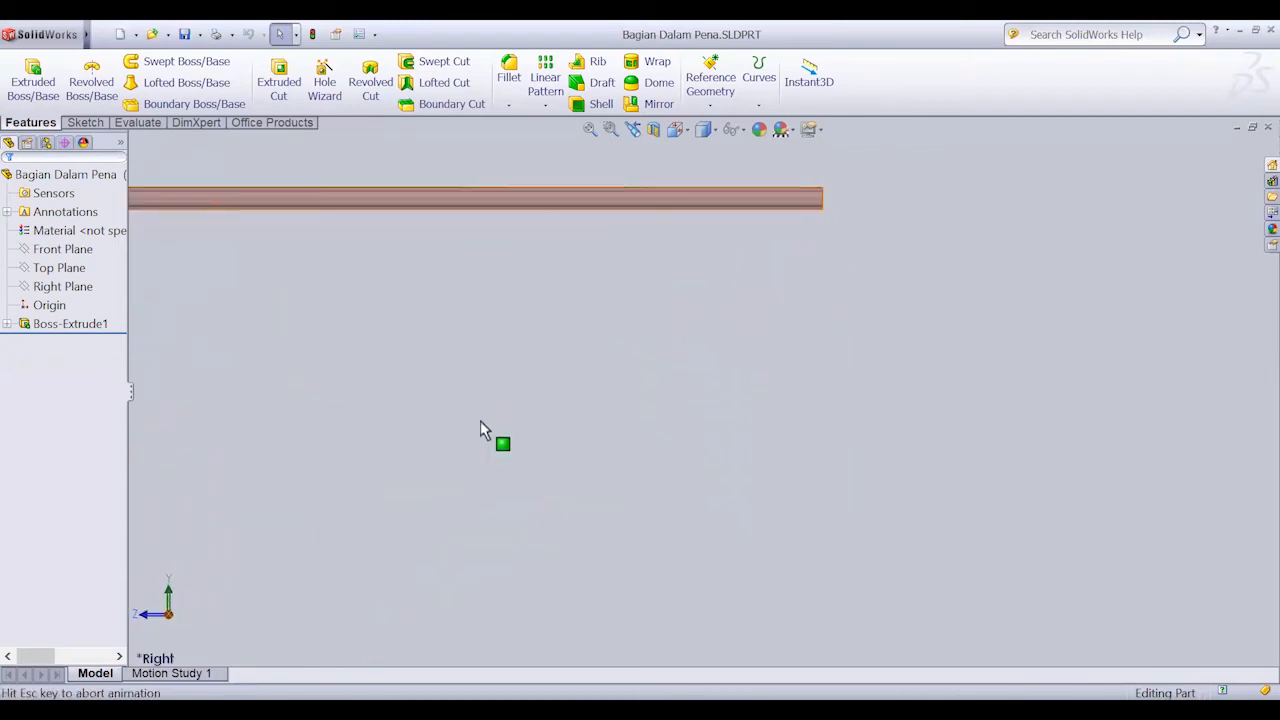
{"action": "key", "text": "Left"}
{"action": "key", "text": "Left"}
{"action": "key", "text": "Left"}
{"action": "key", "text": "Left"}
{"action": "key", "text": "Left"}
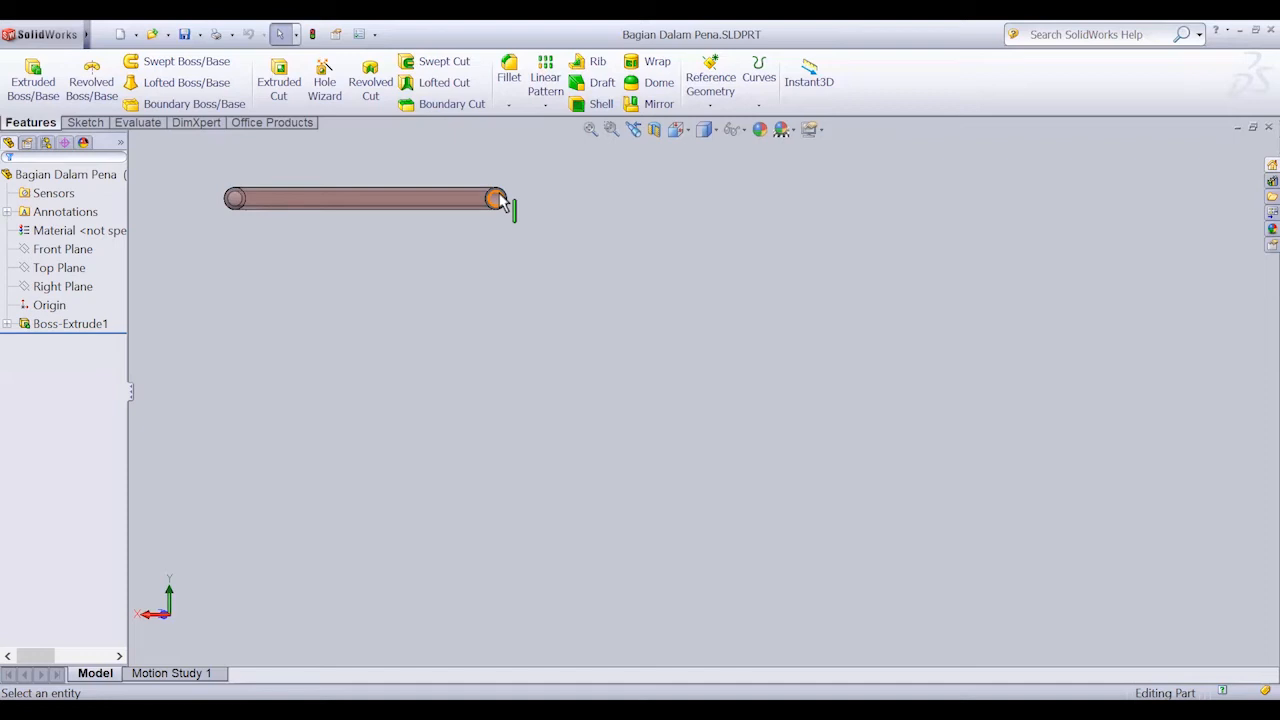
Tilt the inner pen tube vertically back and forth to inspect its long side and one open end.
{"action": "key", "text": "Up"}
{"action": "key", "text": "Down"}
{"action": "key", "text": "Down"}
{"action": "key", "text": "Down"}
{"action": "key", "text": "Down"}
{"action": "key", "text": "Down"}
{"action": "key", "text": "Down"}
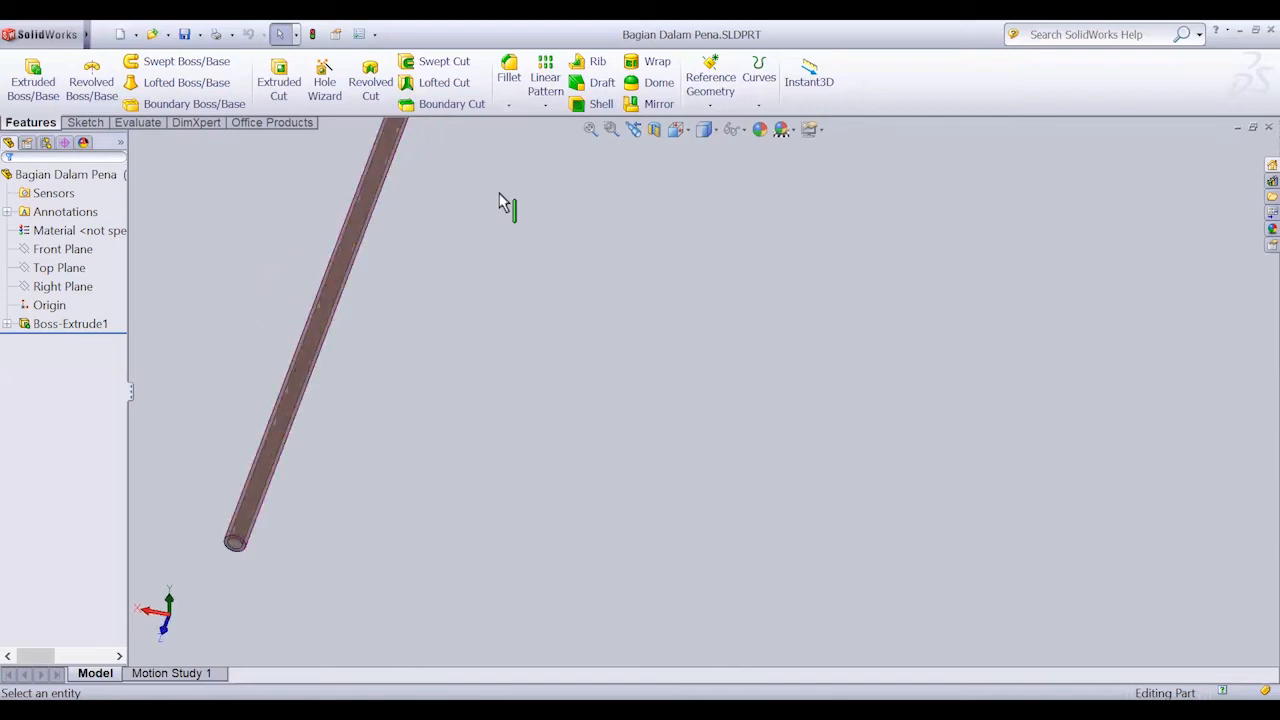
{"action": "key", "text": "Up"}
{"action": "key", "text": "Up"}
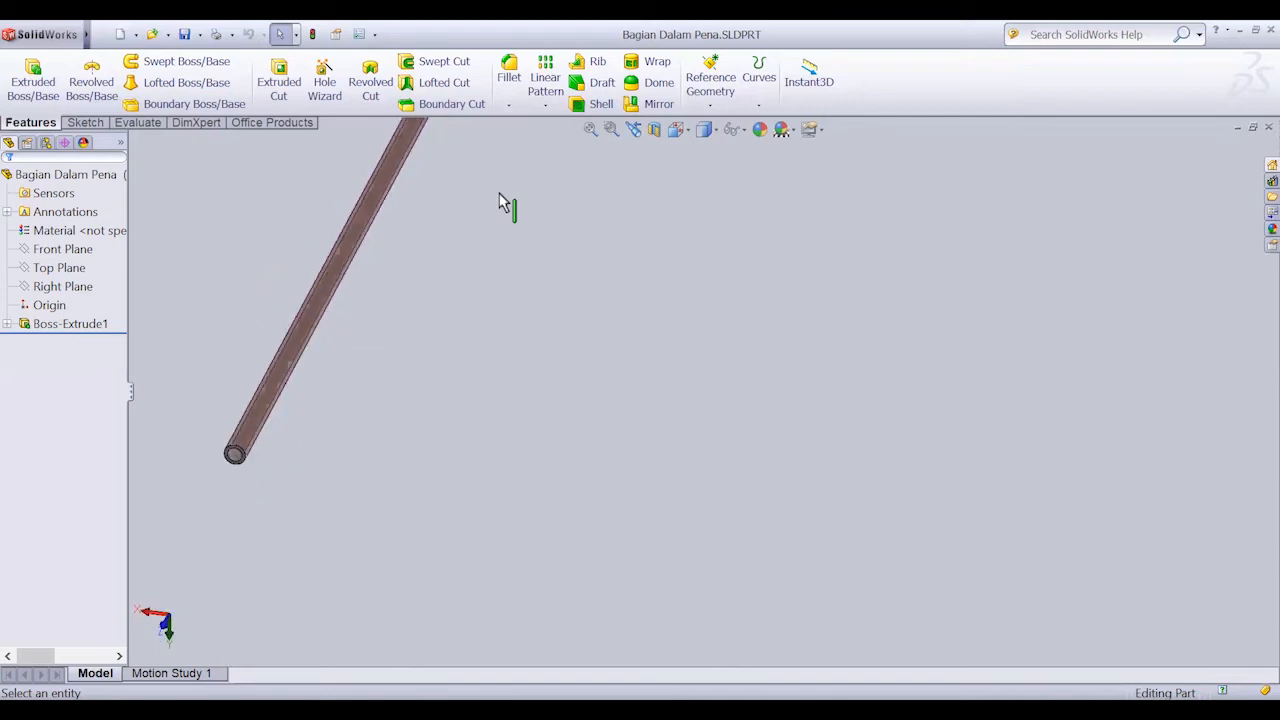
{"action": "key", "text": "Down"}
{"action": "key", "text": "Down"}
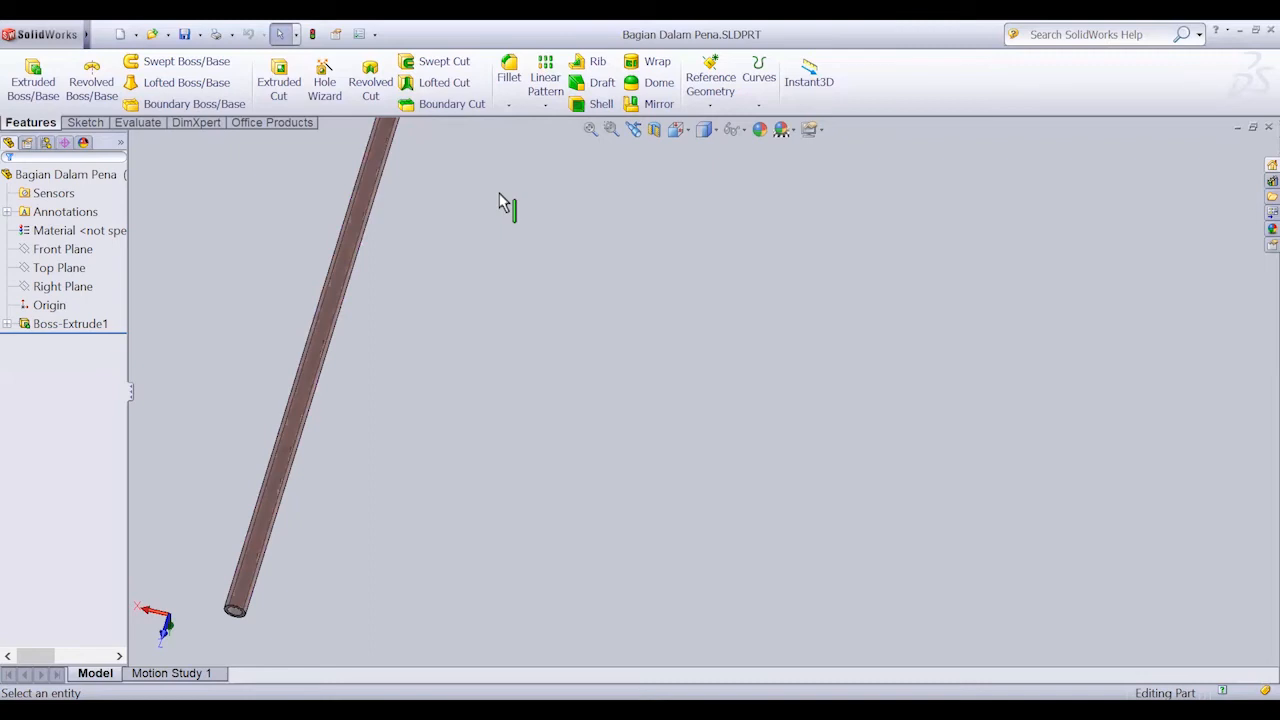
Tilt the inner pen tube toward its opposite end and show the tube with both openings visible.
{"action": "key", "text": "Up"}
{"action": "key", "text": "Up"}
{"action": "key", "text": "Up"}
{"action": "key", "text": "Up"}
{"action": "key", "text": "Up"}
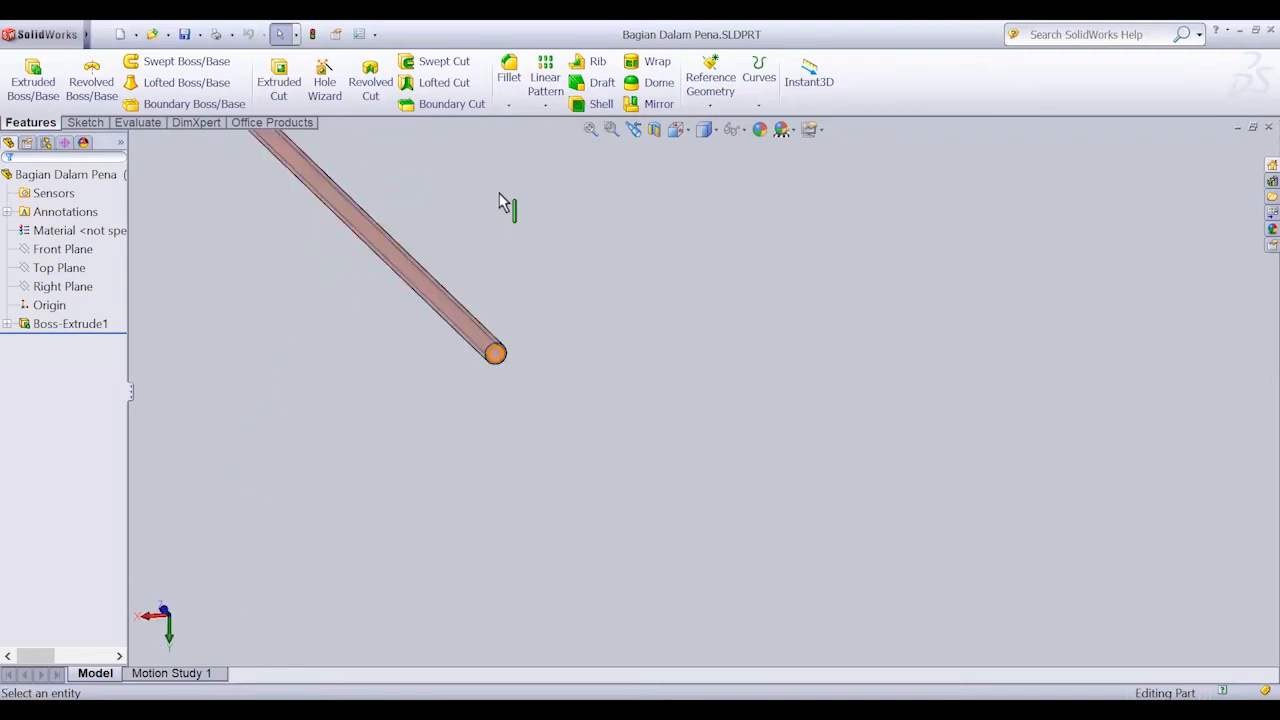
{"action": "key", "text": "Down"}
{"action": "key", "text": "Down"}
{"action": "key", "text": "Down"}
{"action": "key", "text": "Down"}
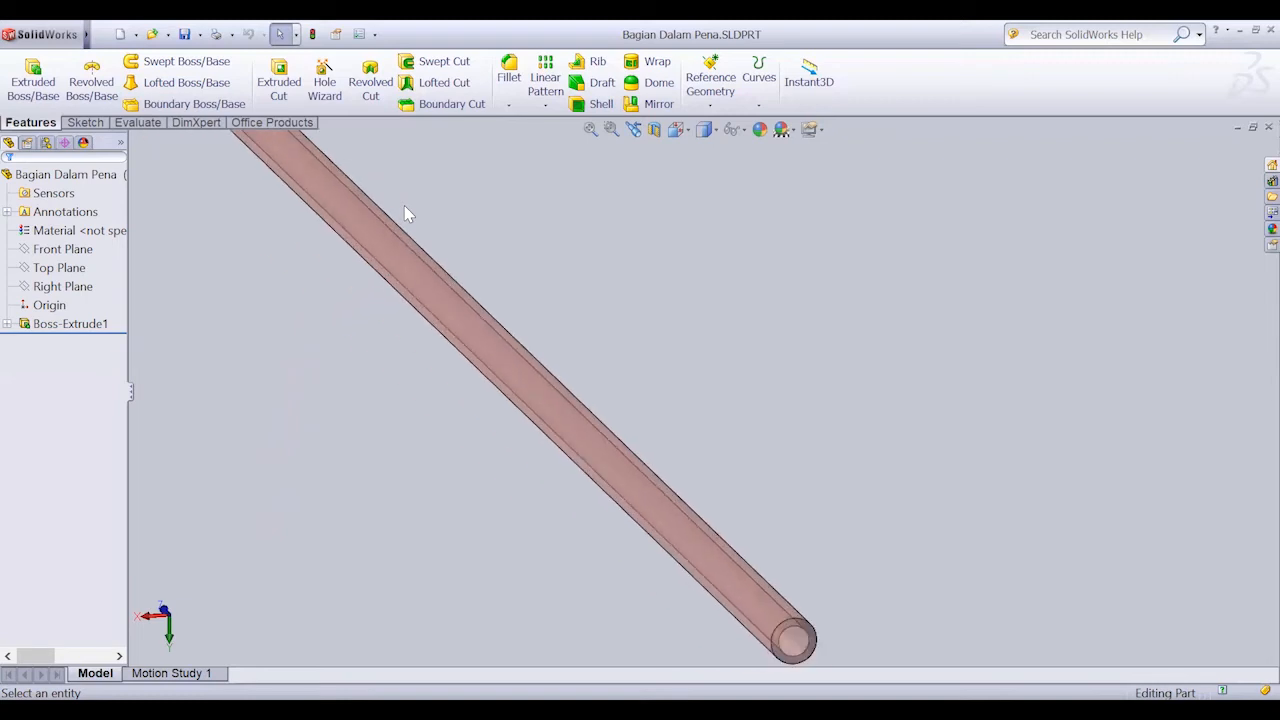
{"action": "scroll", "coordinate": [404, 205], "scroll_direction": "up", "scroll_amount": 4}
{"action": "scroll", "coordinate": [404, 205], "scroll_direction": "down", "scroll_amount": 2}
{"action": "scroll", "coordinate": [404, 205], "scroll_direction": "up", "scroll_amount": 1}
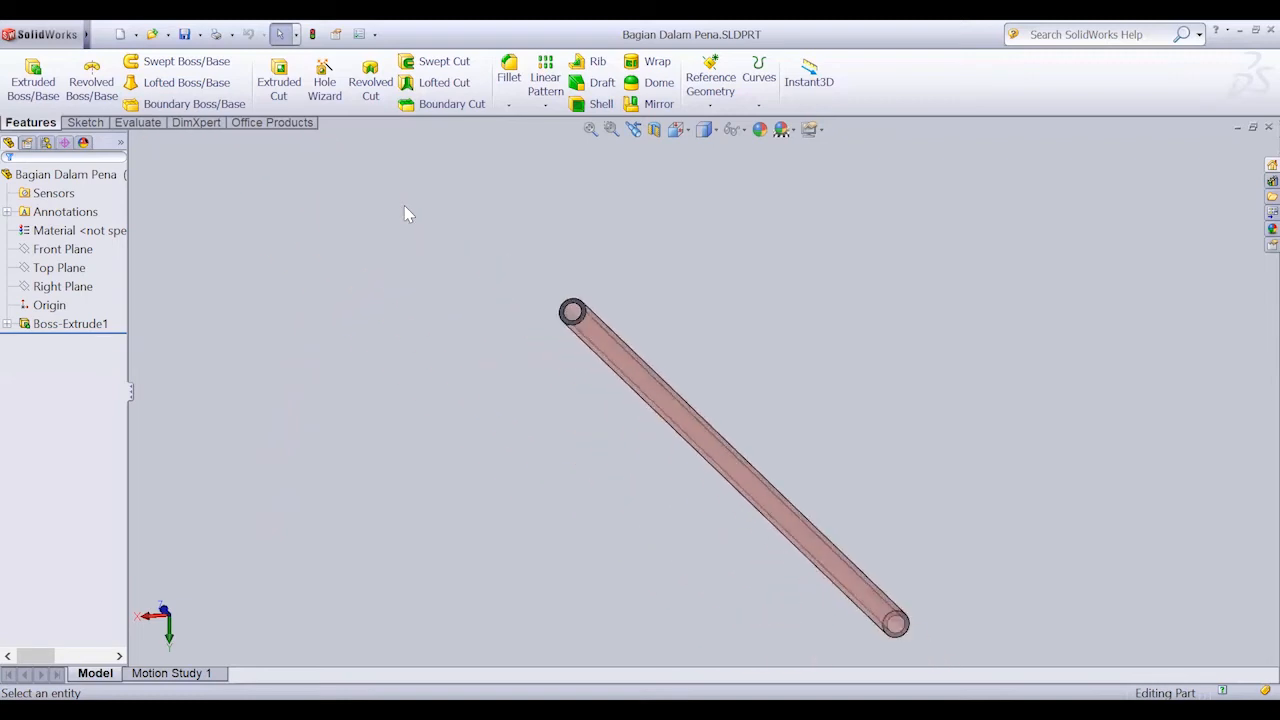
Close the Bagian Dalam Pena part and briefly highlight the Front Plane of the Bagian Atas Pena part.
{"action": "left_click", "coordinate": [1265, 129]}
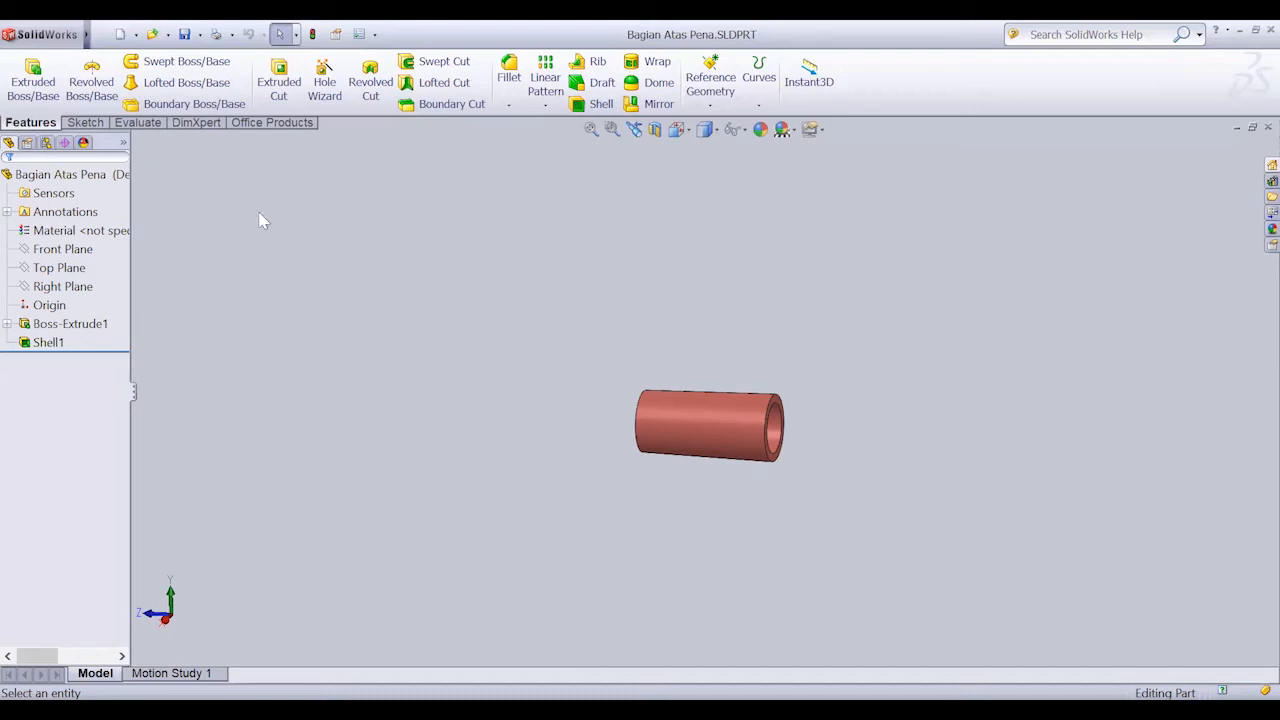
{"action": "left_click", "coordinate": [62, 250]}
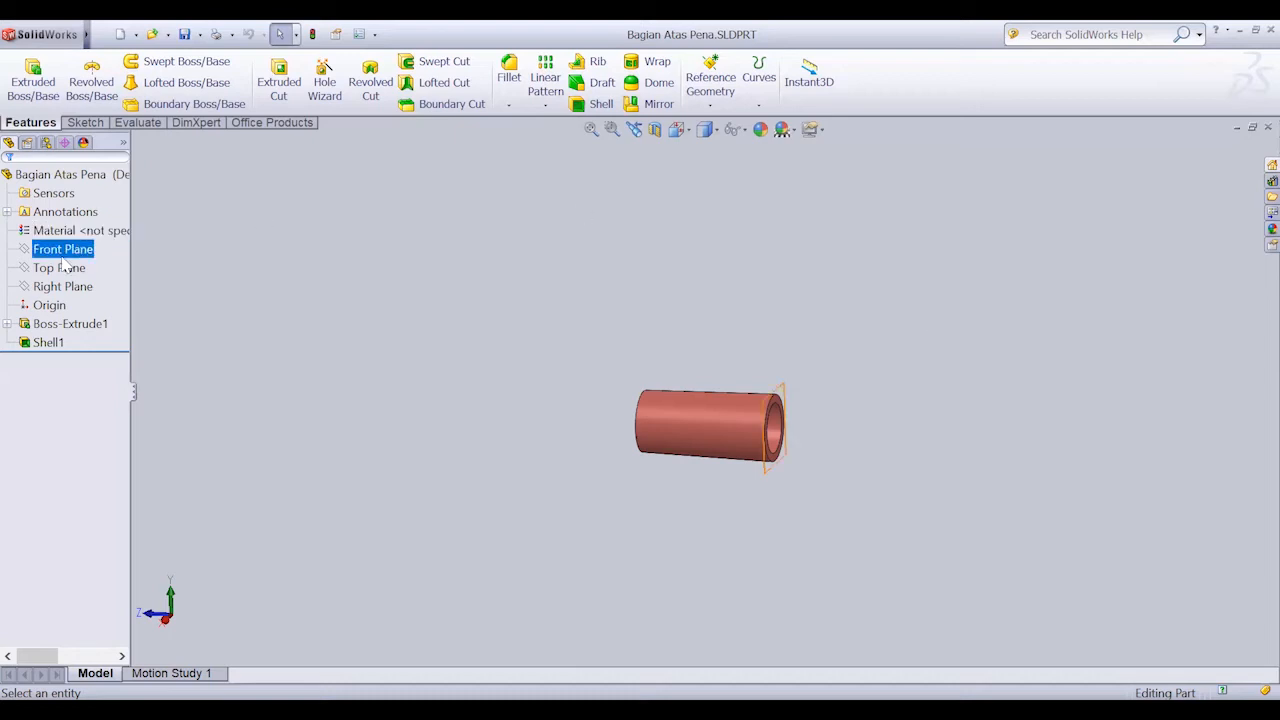
{"action": "left_click", "coordinate": [357, 340]}
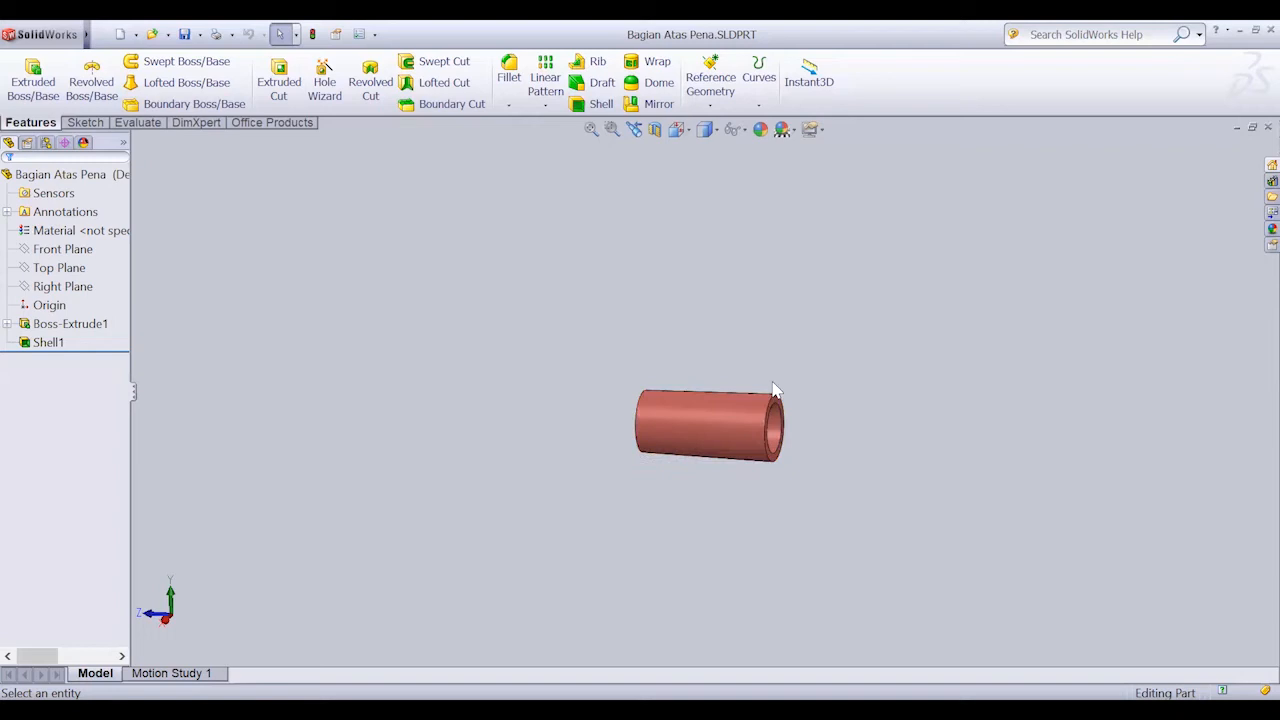
Rotate the Bagian Atas Pena tube horizontally from its side profile past its open end to the opposite side.
{"action": "key", "text": "Right"}
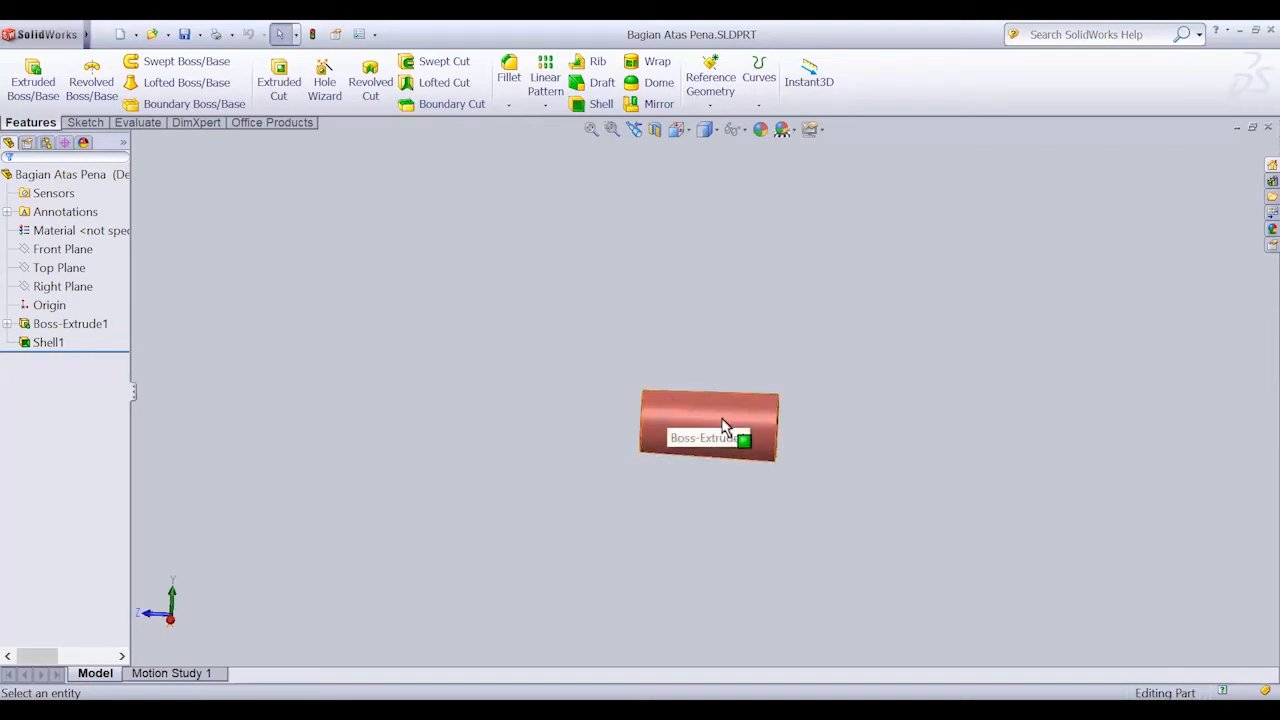
{"action": "key", "text": "Right"}
{"action": "key", "text": "Right"}
{"action": "key", "text": "Left"}
{"action": "key", "text": "Left"}
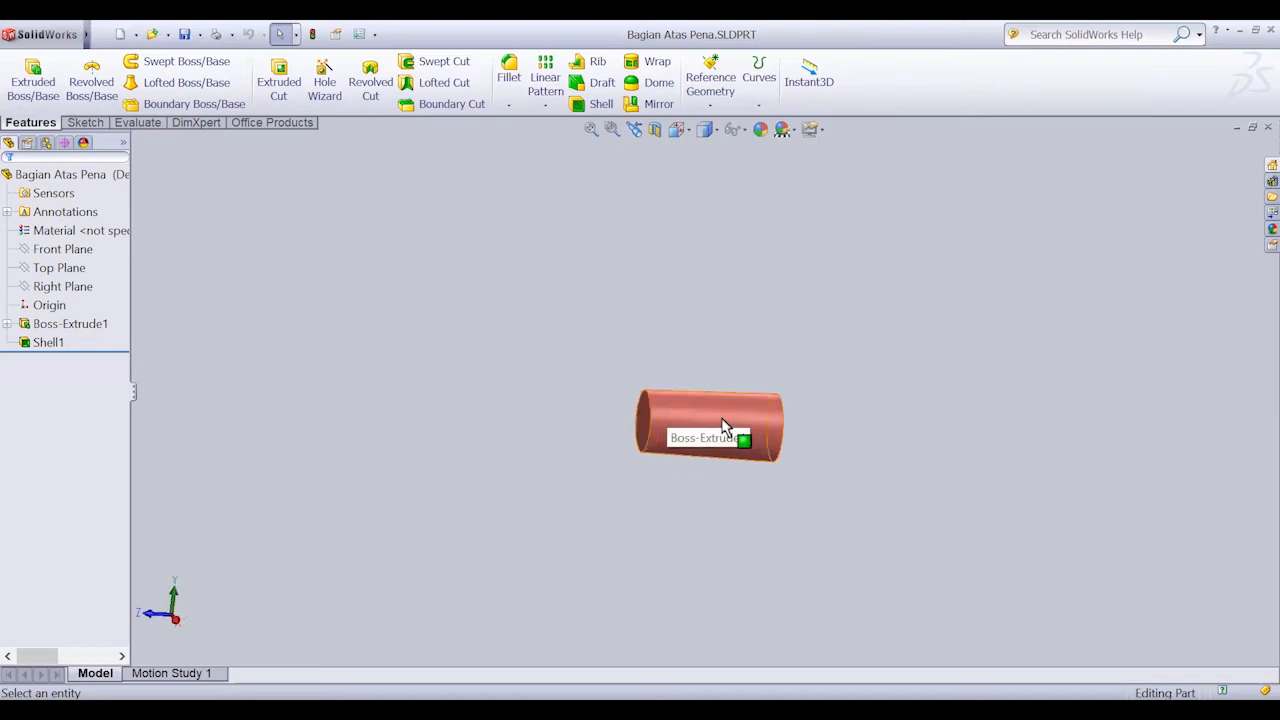
{"action": "key", "text": "Left"}
{"action": "key", "text": "Left"}
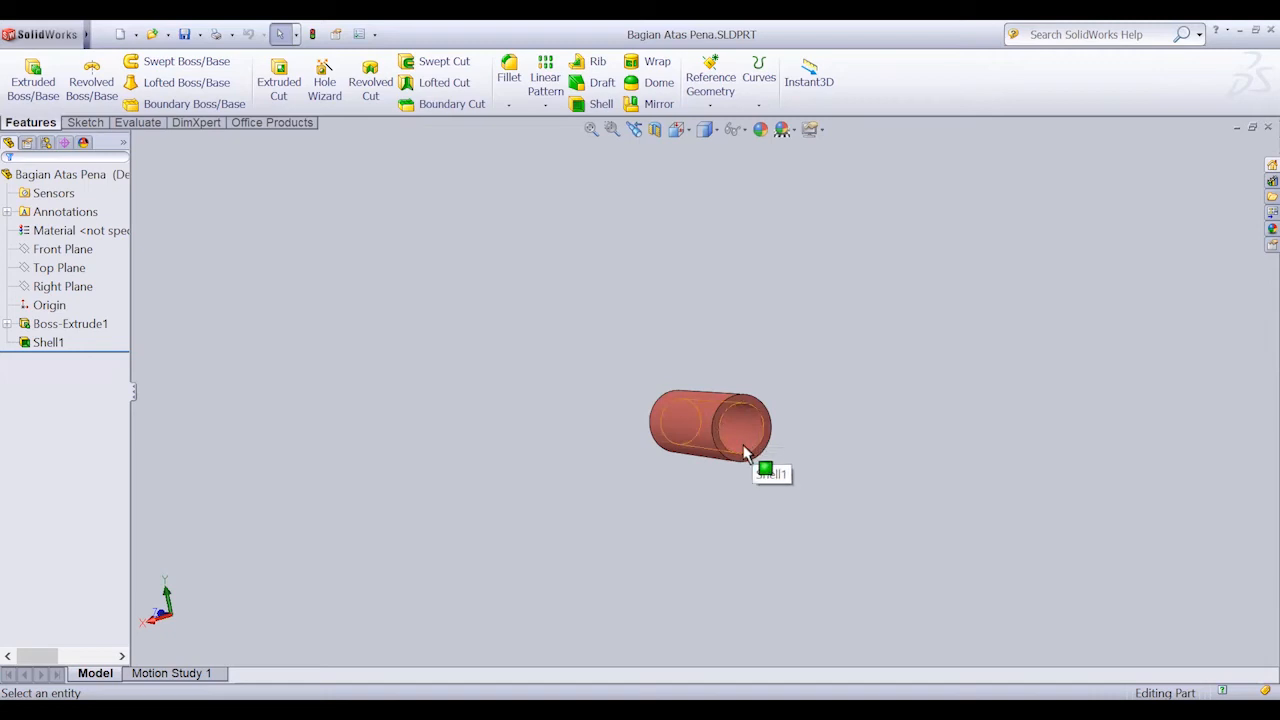
{"action": "key", "text": "Left"}
{"action": "key", "text": "Left"}
{"action": "key", "text": "Left"}
{"action": "key", "text": "Left"}
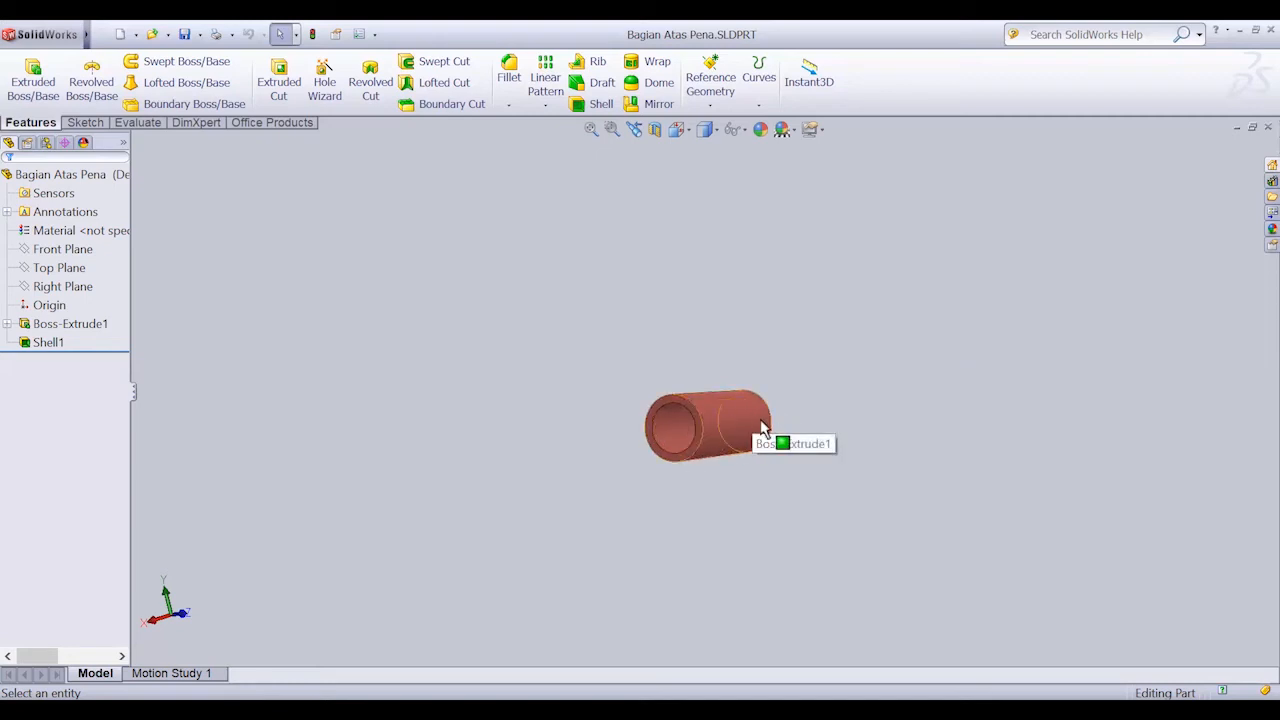
Rotate the Bagian Atas Pena tube horizontally past its side profile and inspect its open end.
{"action": "key", "text": "Left"}
{"action": "key", "text": "Left"}
{"action": "key", "text": "Left"}
{"action": "key", "text": "Left"}
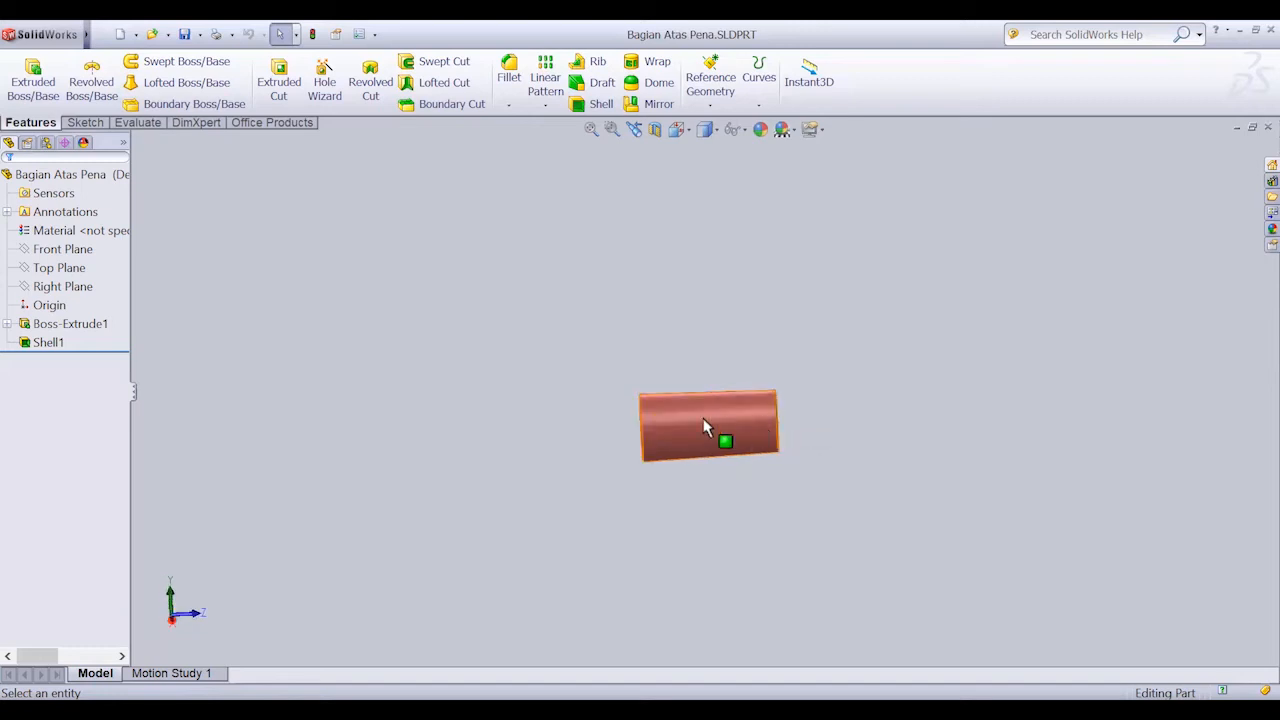
{"action": "key", "text": "Left"}
{"action": "key", "text": "Left"}
{"action": "key", "text": "Left"}
{"action": "key", "text": "Left"}
{"action": "key", "text": "Left"}
{"action": "key", "text": "Left"}
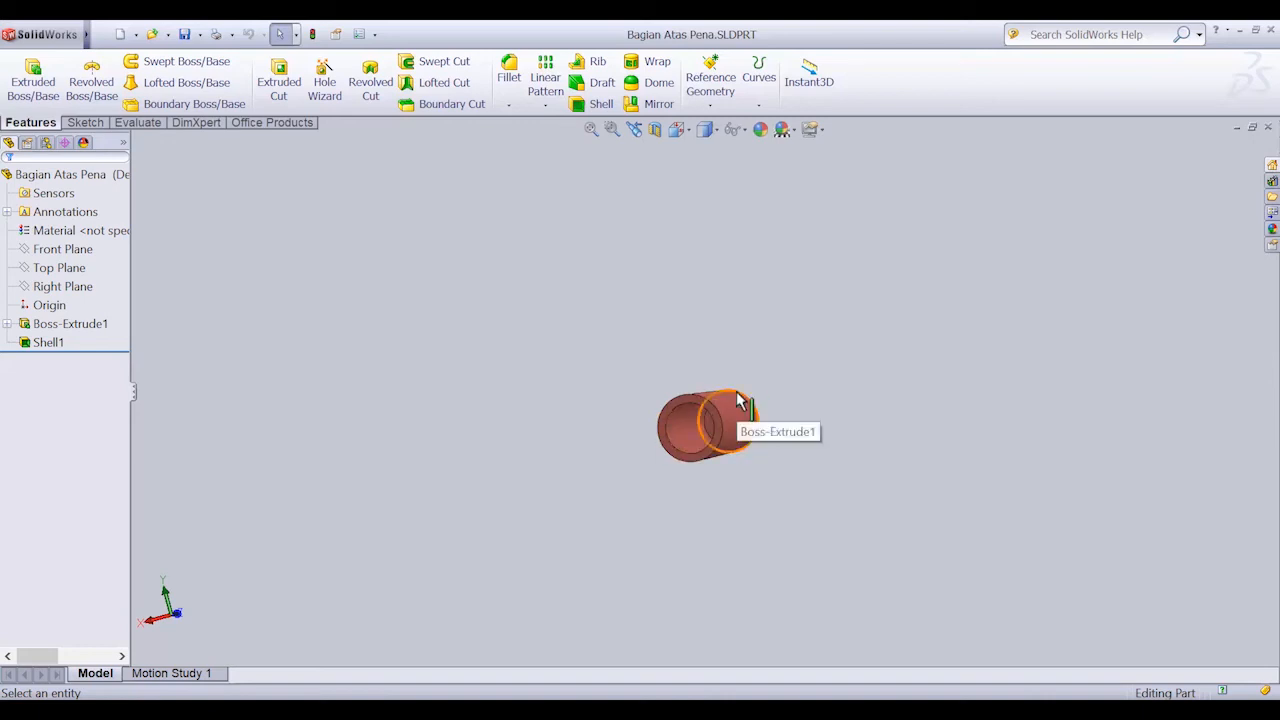
Turn the Bagian Atas Pena tube horizontally to show its long side and the opposite opening.
{"action": "key", "text": "Left"}
{"action": "key", "text": "Left"}
{"action": "key", "text": "Left"}
{"action": "key", "text": "Left"}
{"action": "key", "text": "Left"}
{"action": "key", "text": "Left"}
{"action": "key", "text": "Left"}
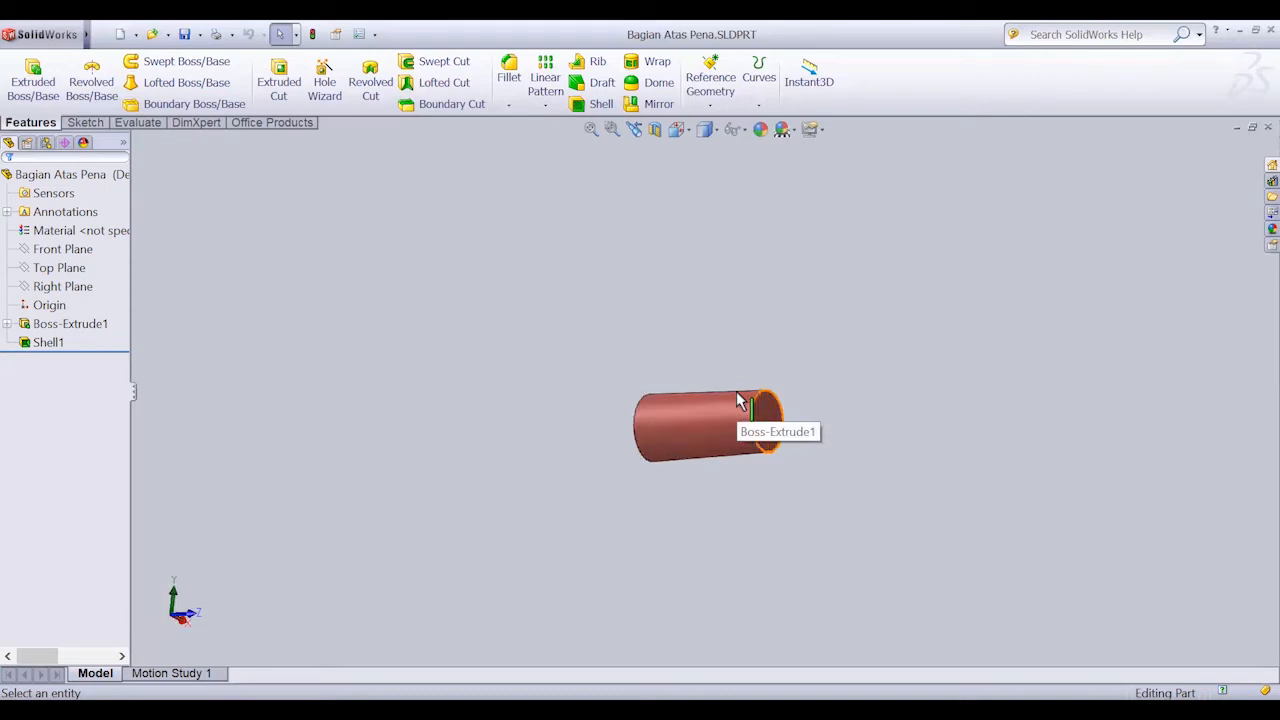
Continue rotating the Bagian Atas Pena tube through its end-on view to the reversed side profile.
{"action": "key", "text": "Left"}
{"action": "key", "text": "Left"}
{"action": "key", "text": "Left"}
{"action": "key", "text": "Left"}
{"action": "key", "text": "Left"}
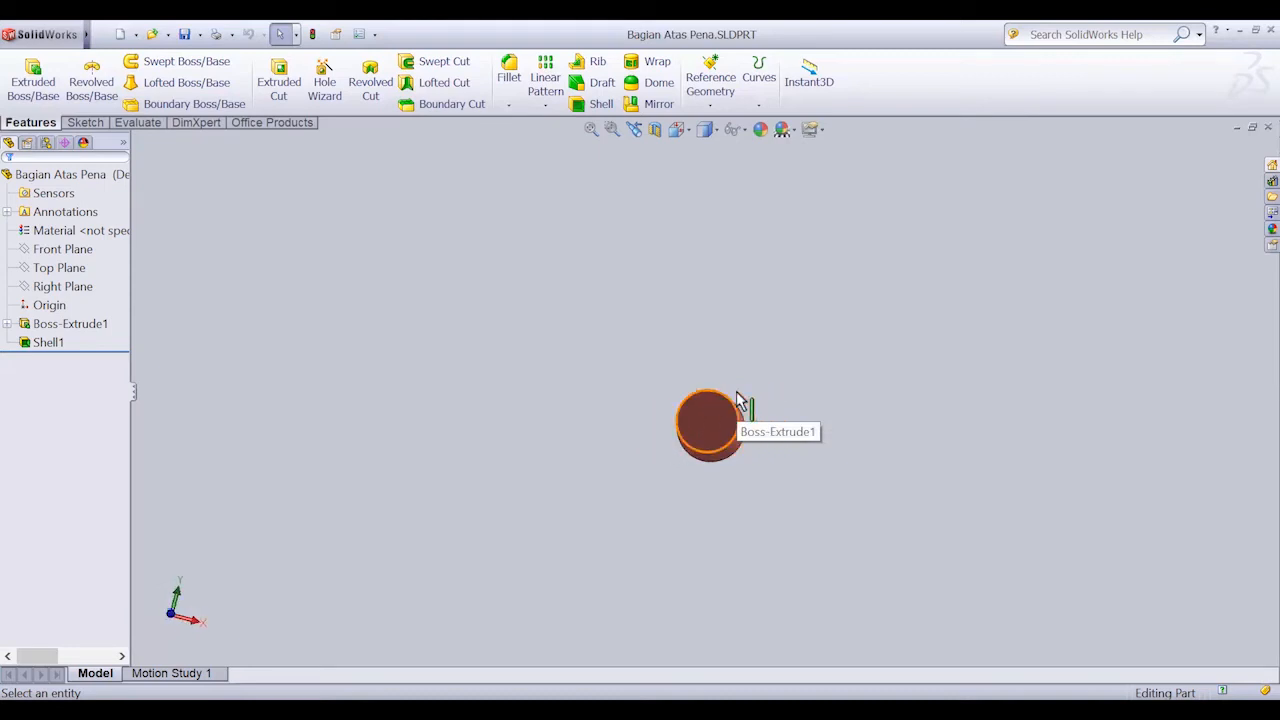
{"action": "key", "text": "Left"}
{"action": "key", "text": "Left"}
{"action": "key", "text": "Left"}
{"action": "key", "text": "Left"}
{"action": "key", "text": "Left"}
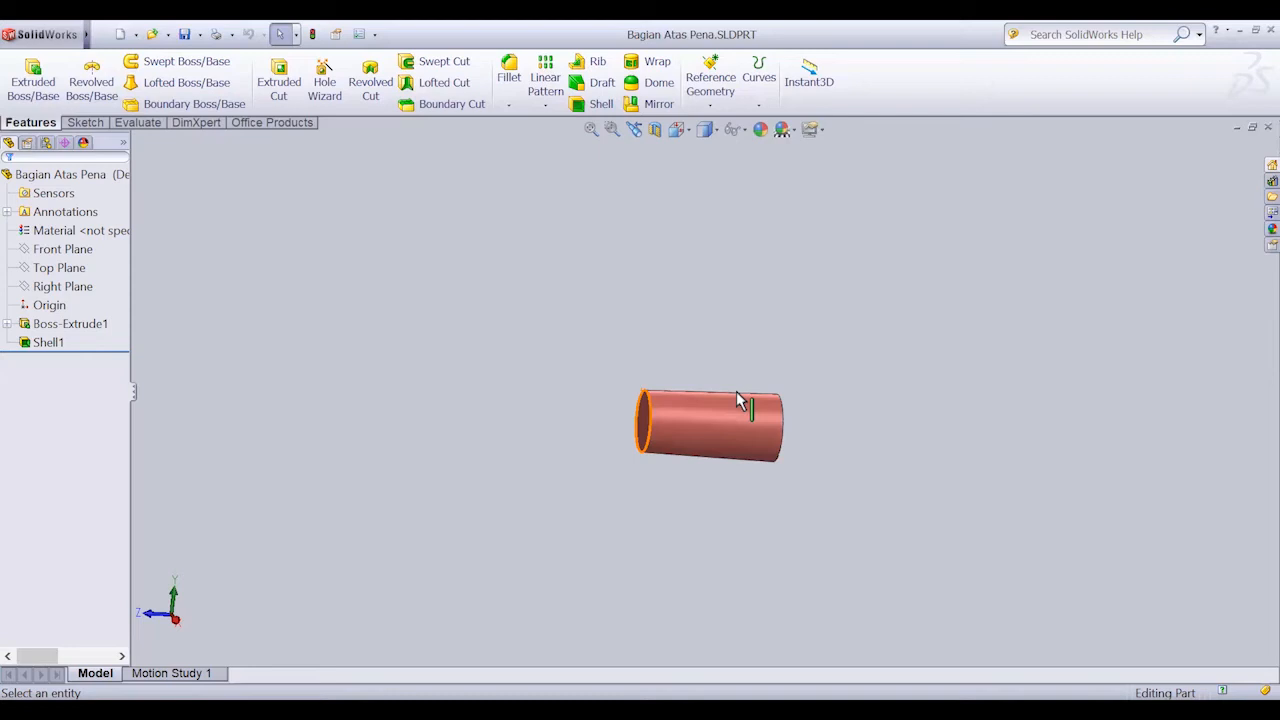
Try a light blue standard colour on the Bagian Atas Pena part, and discard the appearance change.
{"action": "left_click", "coordinate": [761, 131]}
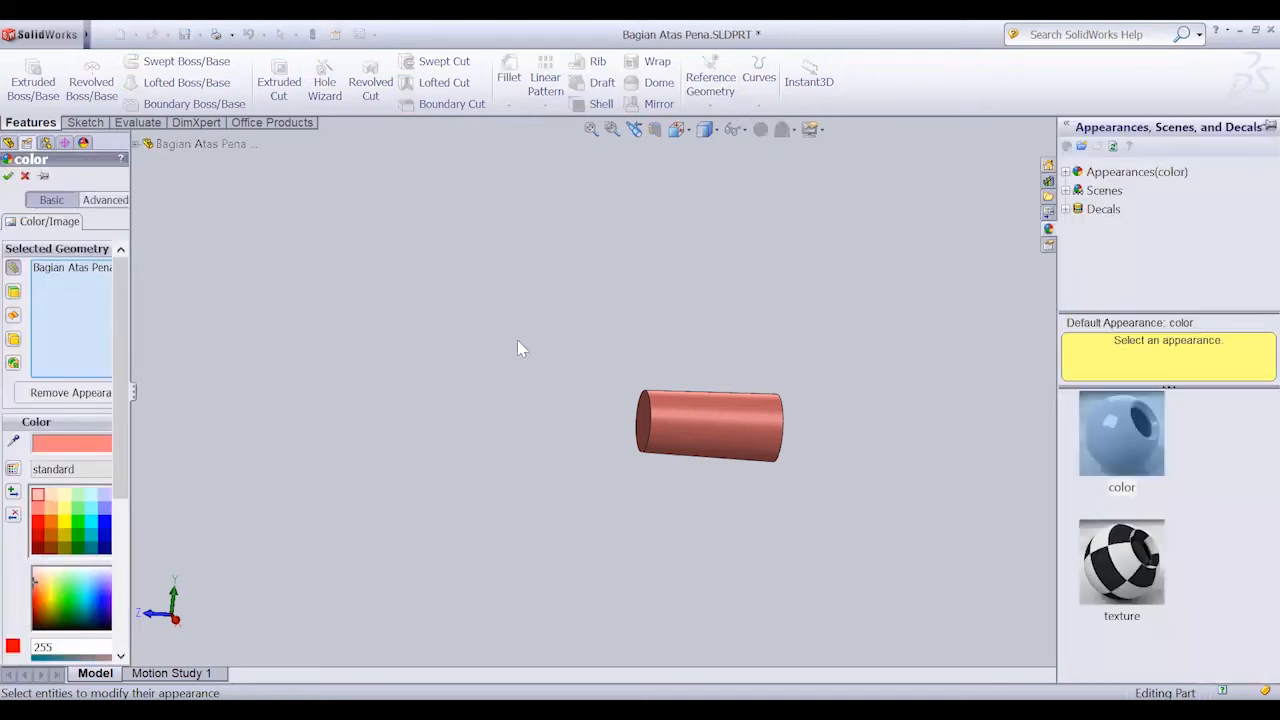
{"action": "left_click_drag", "start_coordinate": [545, 257], "coordinate": [838, 504]}
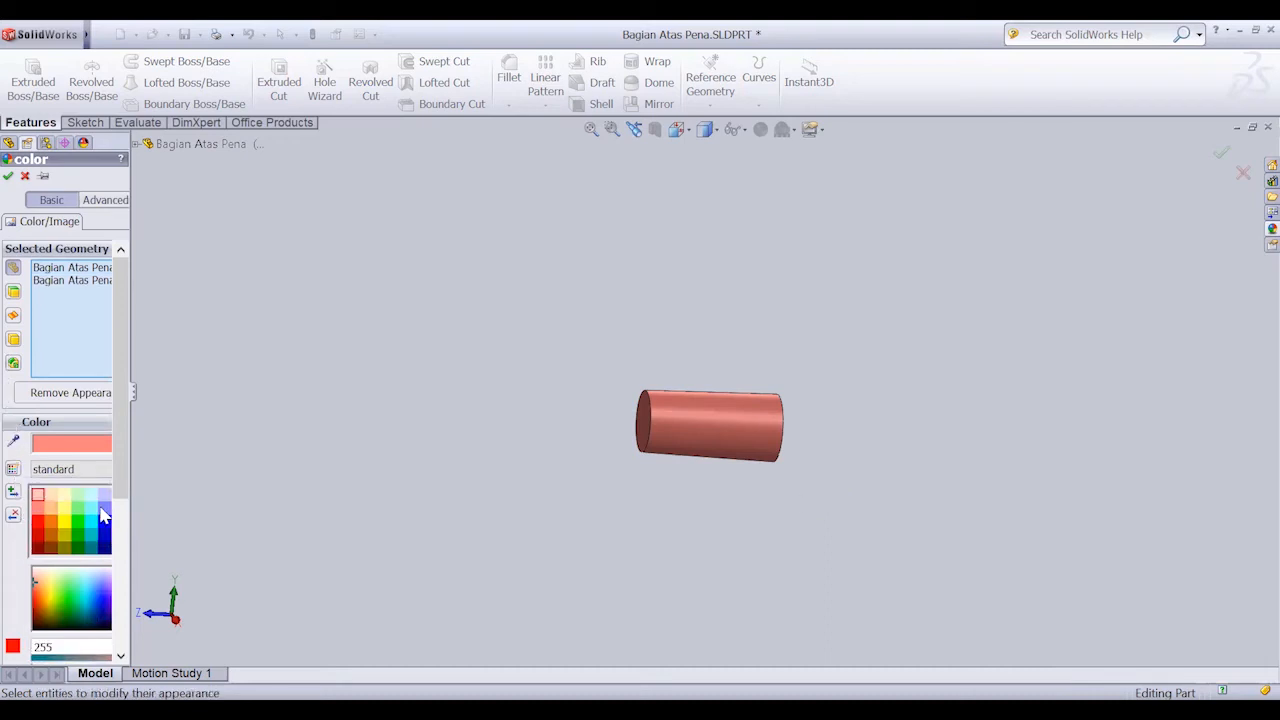
{"action": "left_click_drag", "start_coordinate": [420, 334], "coordinate": [991, 580]}
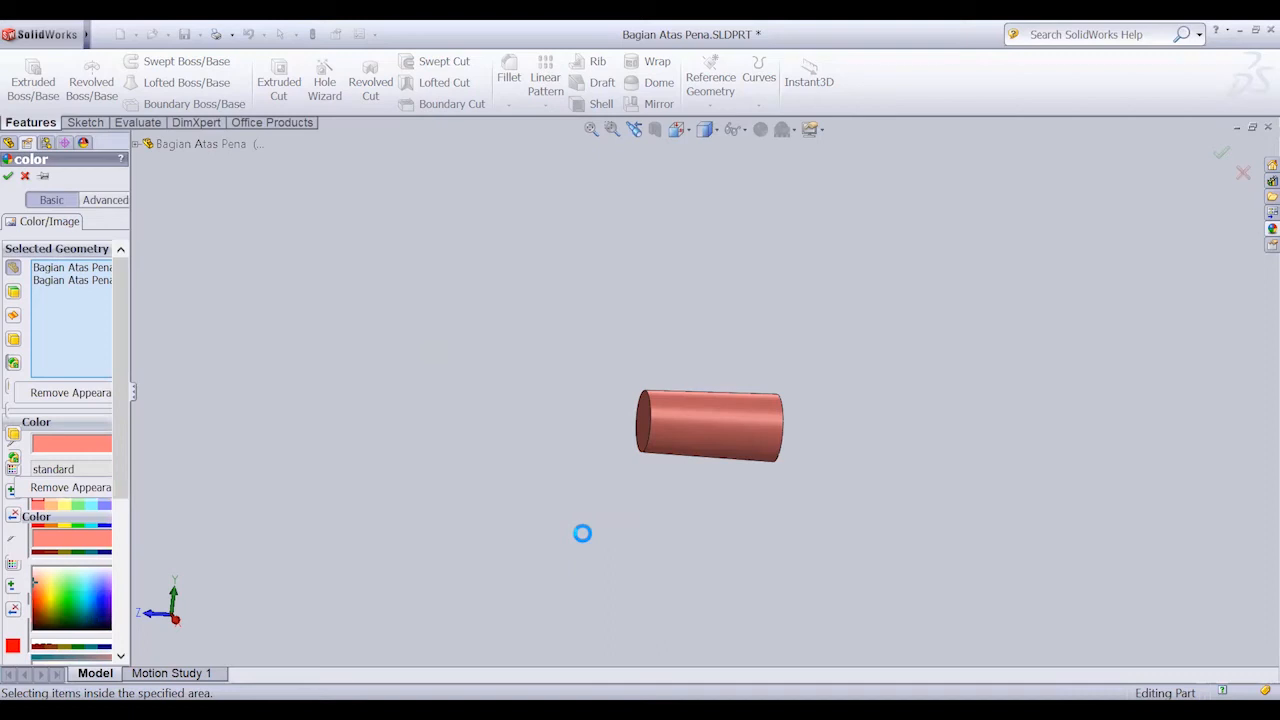
{"action": "left_click", "coordinate": [104, 508]}
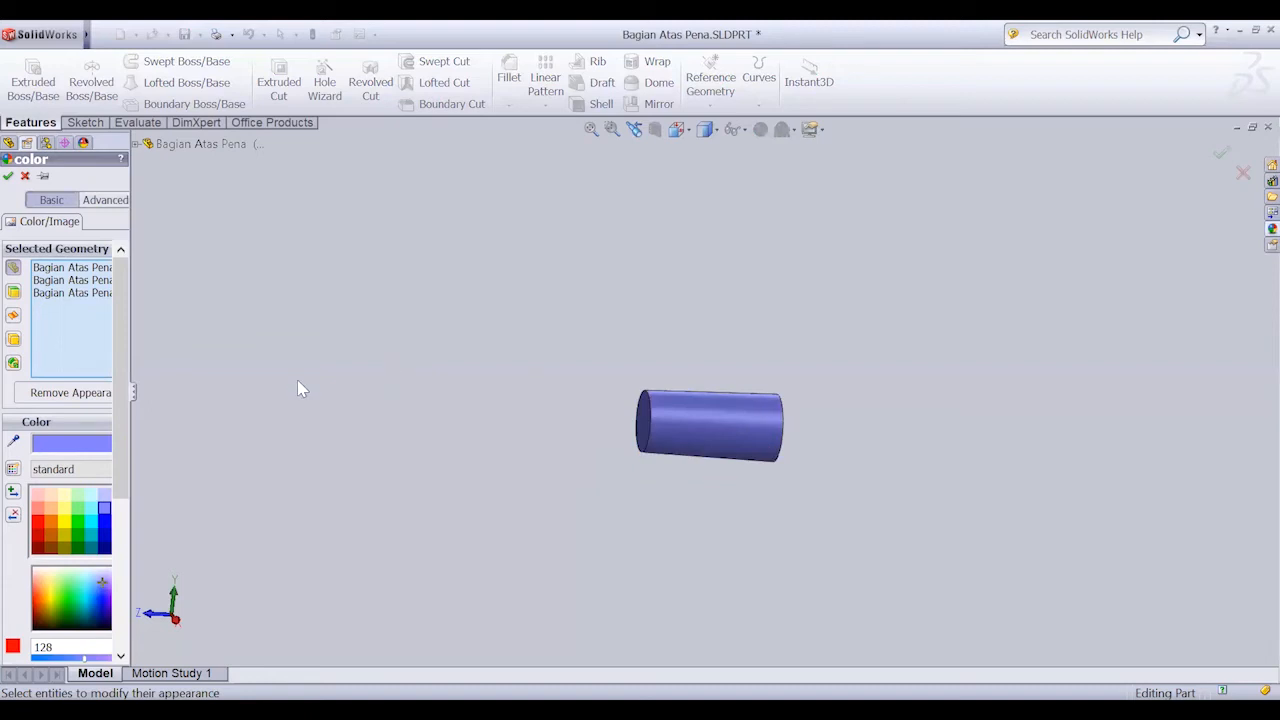
{"action": "left_click", "coordinate": [1243, 172]}
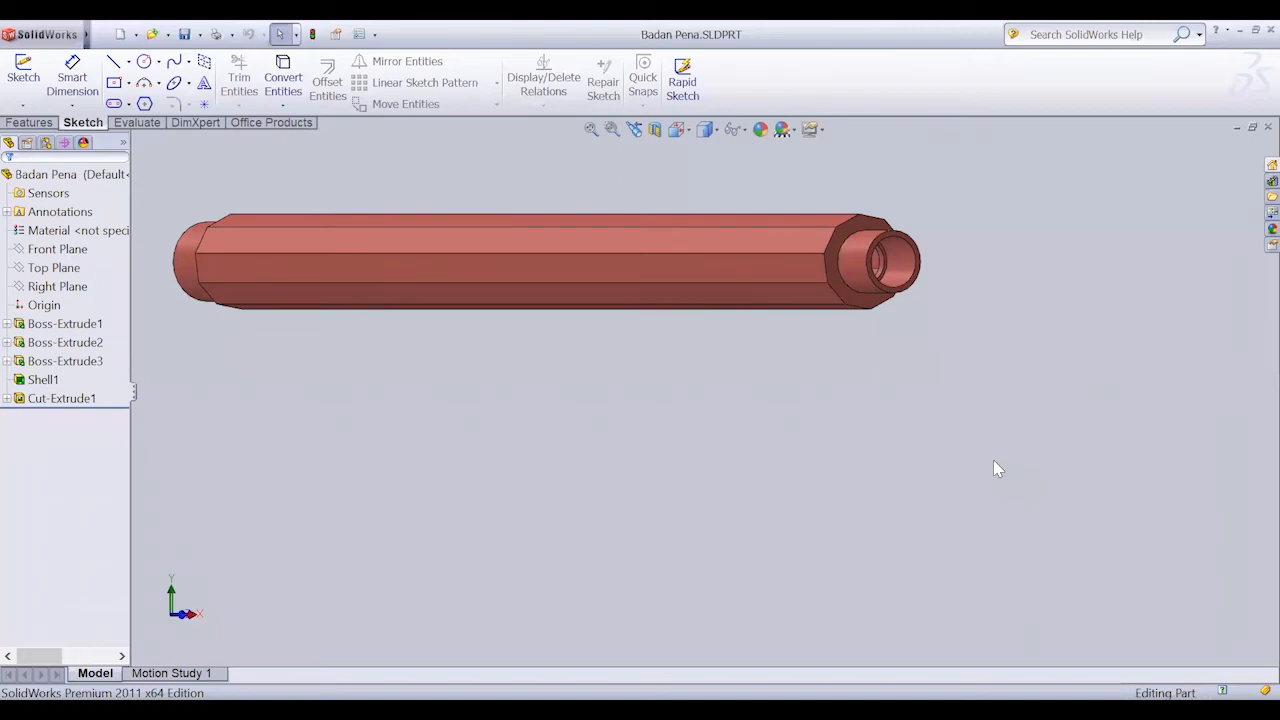
Rotate the Badan Pena body horizontally from its narrower open end to a near side profile.
{"action": "key", "text": "Left"}
{"action": "key", "text": "Left"}
{"action": "key", "text": "Left"}
{"action": "key", "text": "Left"}
{"action": "key", "text": "Left"}
{"action": "key", "text": "Left"}
{"action": "key", "text": "Left"}
{"action": "key", "text": "Left"}
{"action": "key", "text": "Left"}
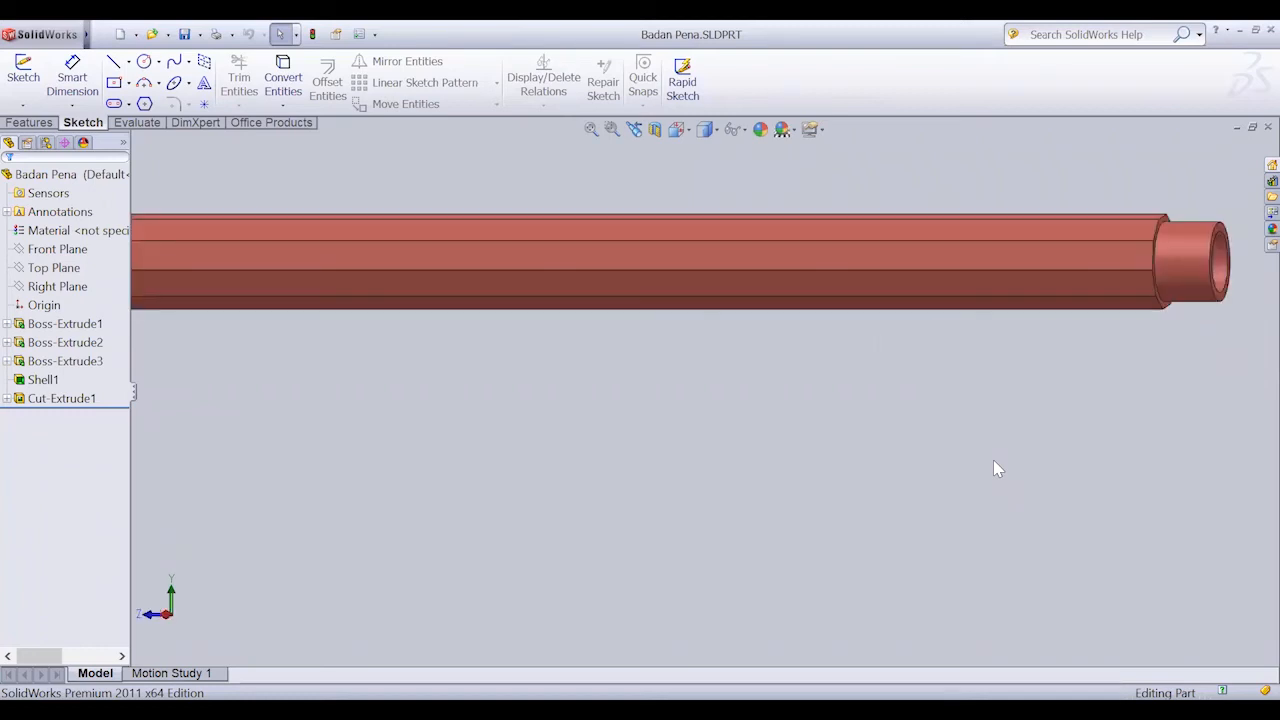
Keep turning the Badan Pena body horizontally to look into the collar at its wider end.
{"action": "key", "text": "Left"}
{"action": "key", "text": "Left"}
{"action": "key", "text": "Left"}
{"action": "key", "text": "Left"}
{"action": "key", "text": "Left"}
{"action": "key", "text": "Left"}
{"action": "key", "text": "Left"}
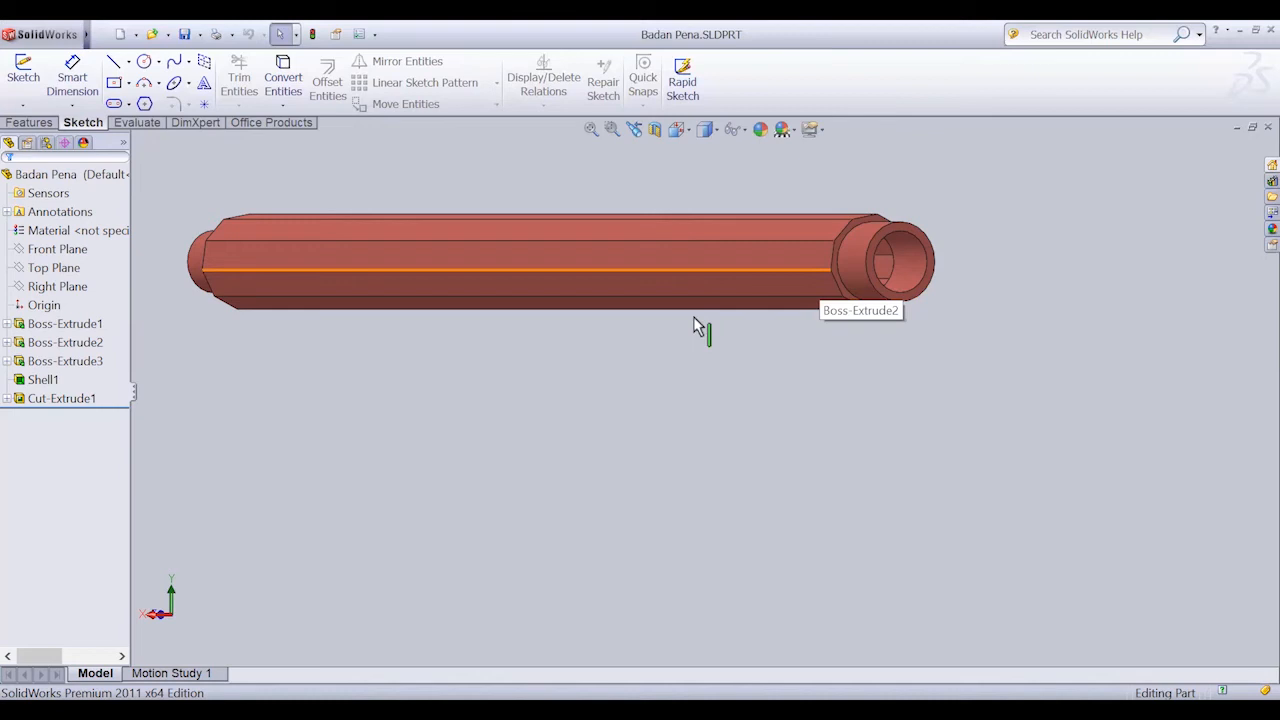
Show the whole Badan Pena body and rotate it back to a side view with both end collars.
{"action": "scroll", "coordinate": [694, 323], "scroll_direction": "up", "scroll_amount": 3}
{"action": "key", "text": "Right"}
{"action": "key", "text": "Right"}
{"action": "key", "text": "Right"}
{"action": "key", "text": "Right"}
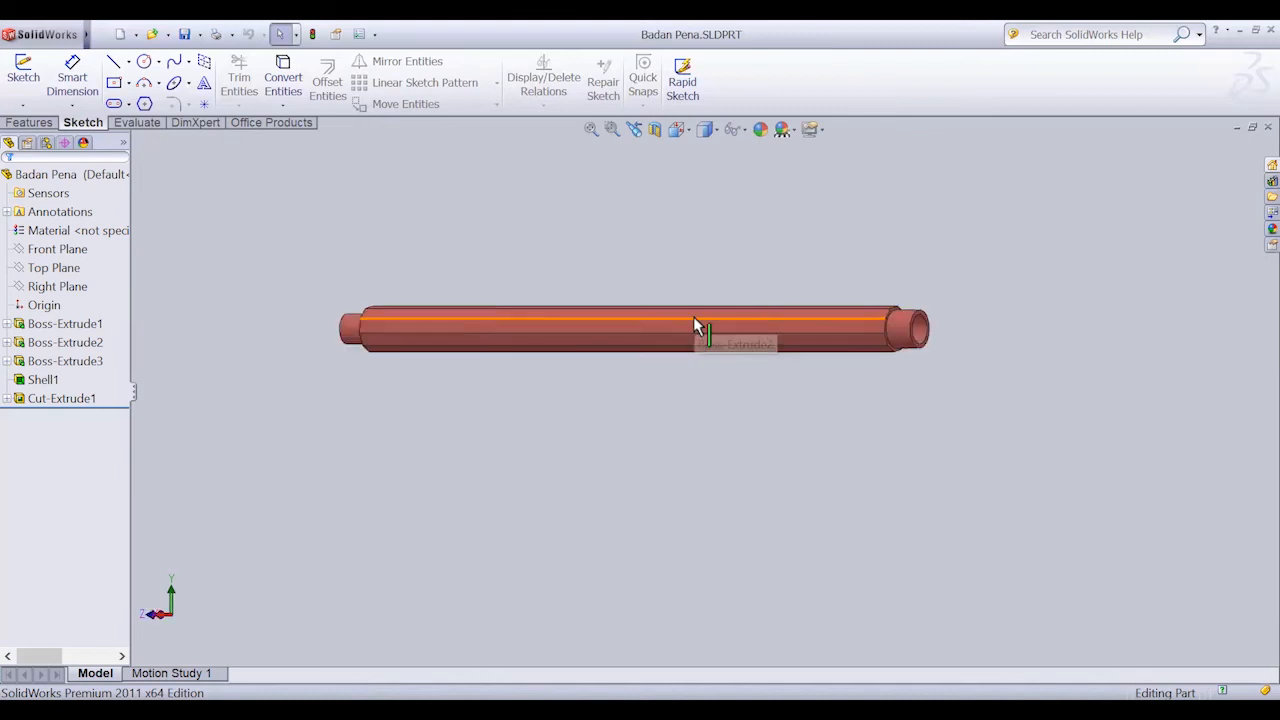
{"action": "key", "text": "Right"}
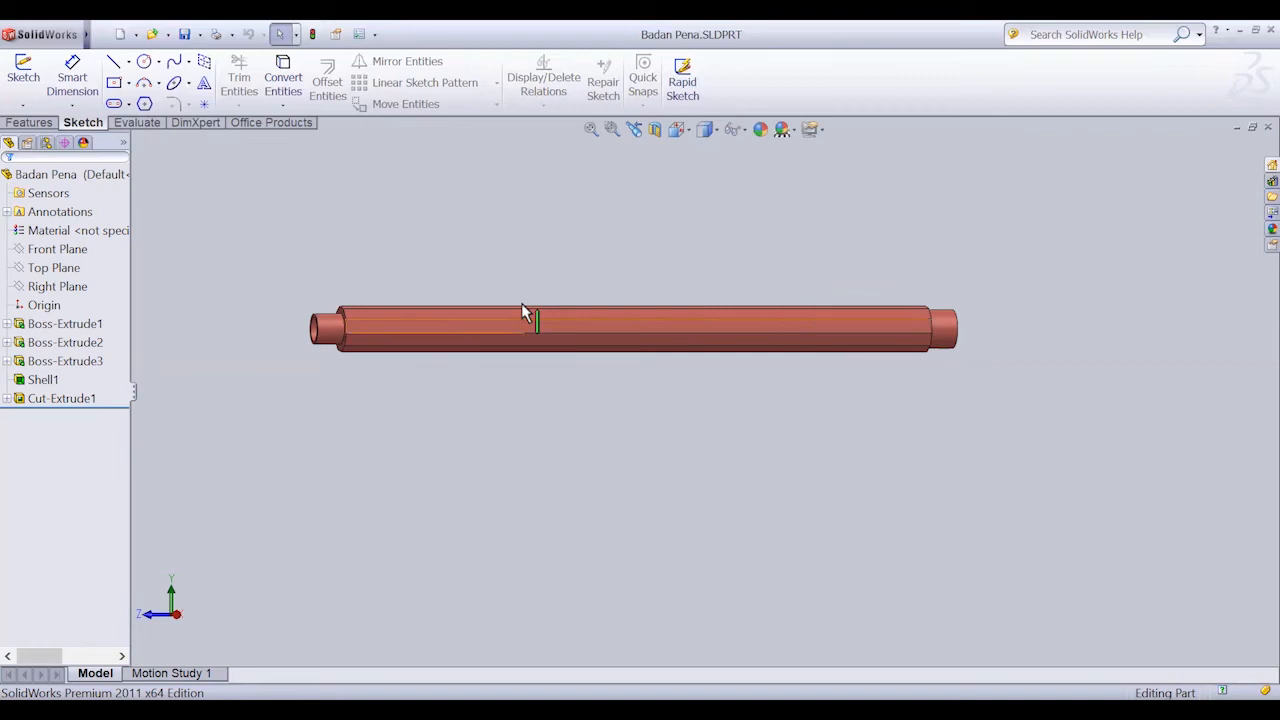
Inspect both end collars of the Badan Pena body from several horizontal angles, and close the part.
{"action": "key", "text": "Left"}
{"action": "key", "text": "Left"}
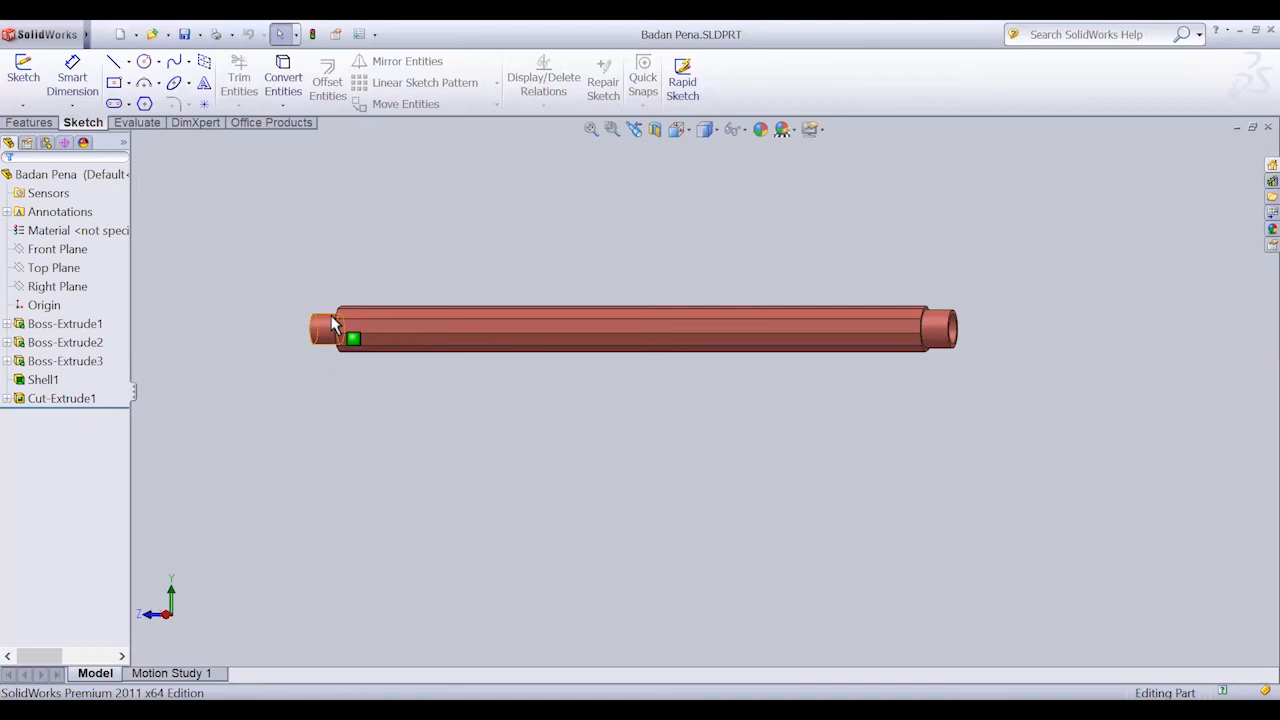
{"action": "key", "text": "Left"}
{"action": "key", "text": "Left"}
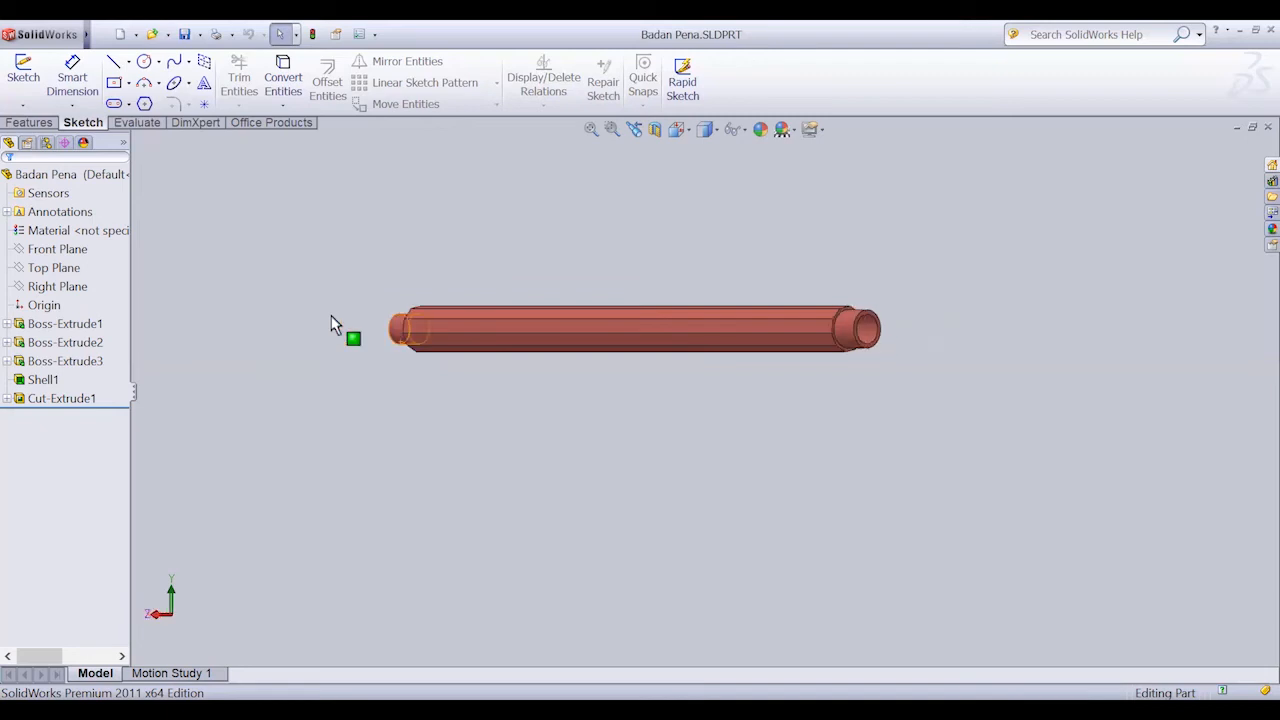
{"action": "key", "text": "Left"}
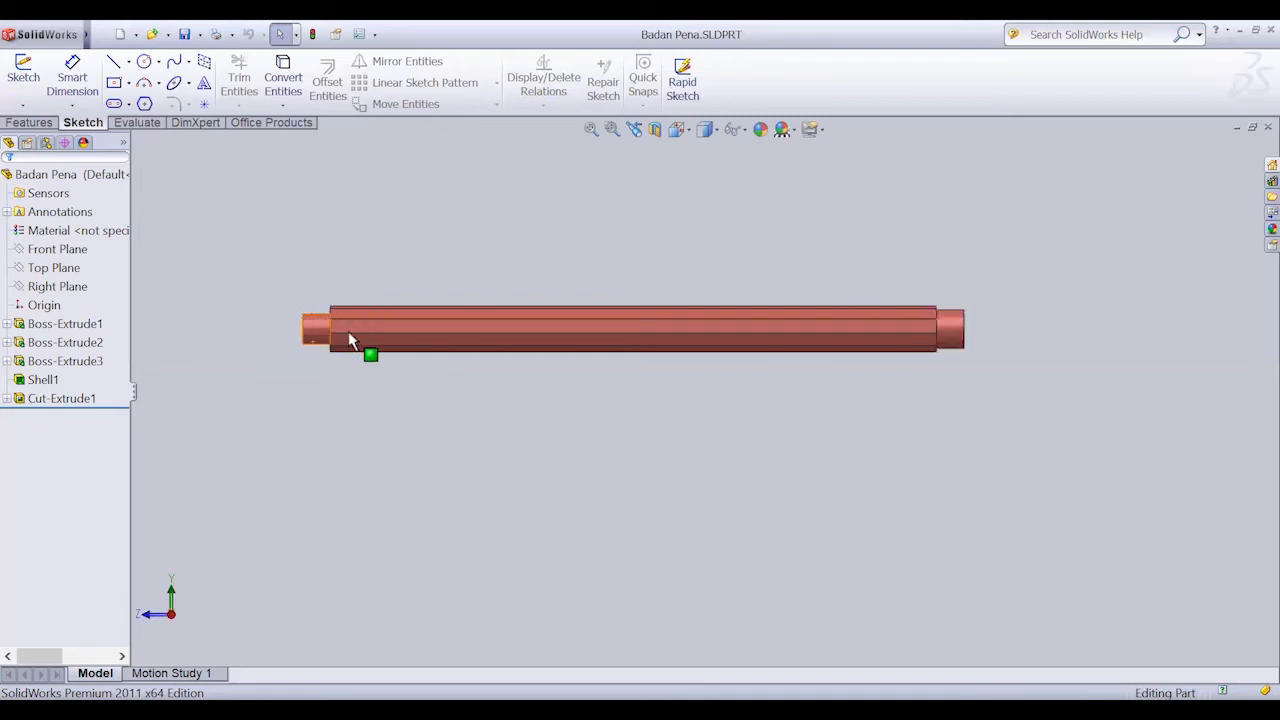
{"action": "key", "text": "Left"}
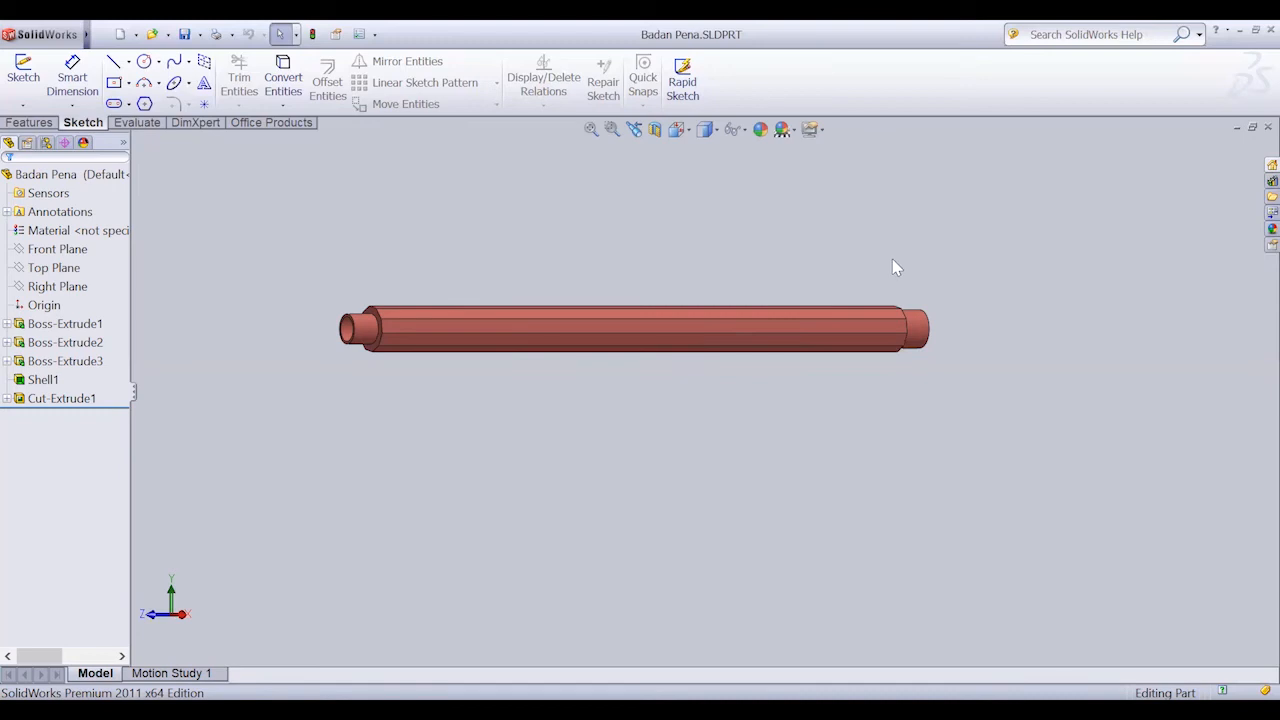
{"action": "left_click", "coordinate": [1265, 125]}
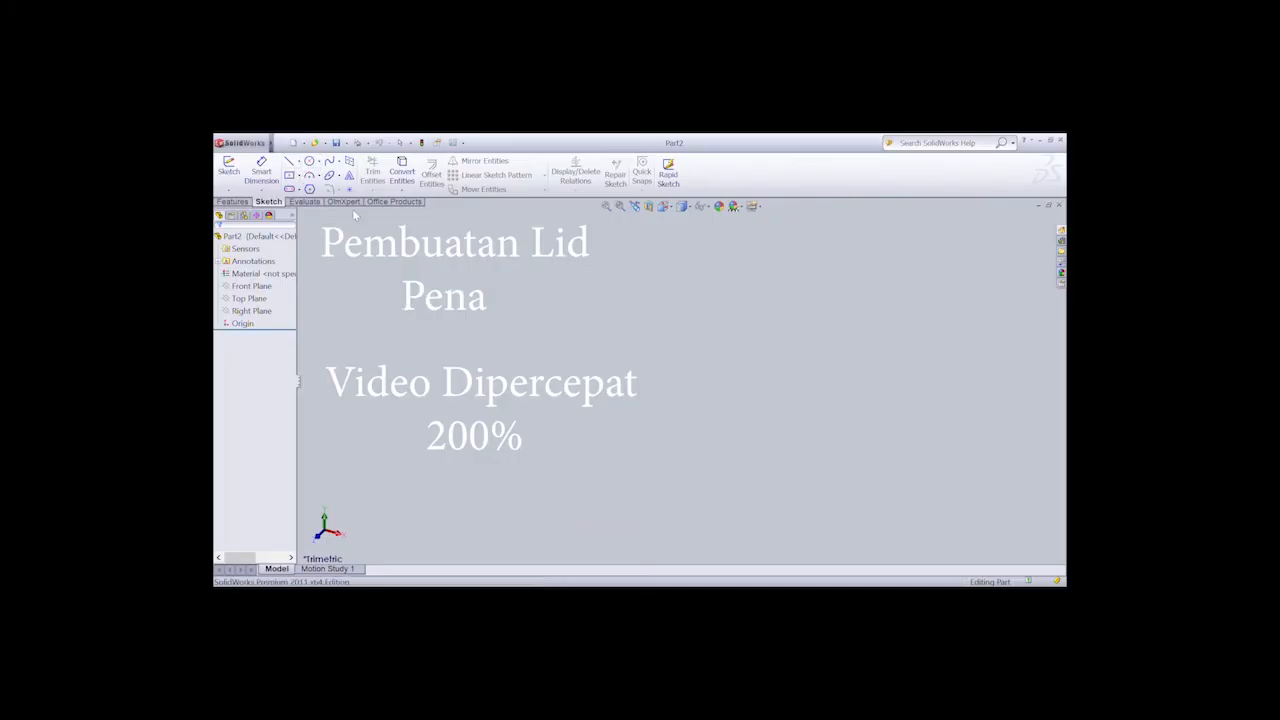
Sketch a ten-sided polygon centred on the origin of the Front Plane, with sides about 16 mm long.
{"action": "left_click", "coordinate": [229, 167]}
{"action": "left_click", "coordinate": [571, 291]}
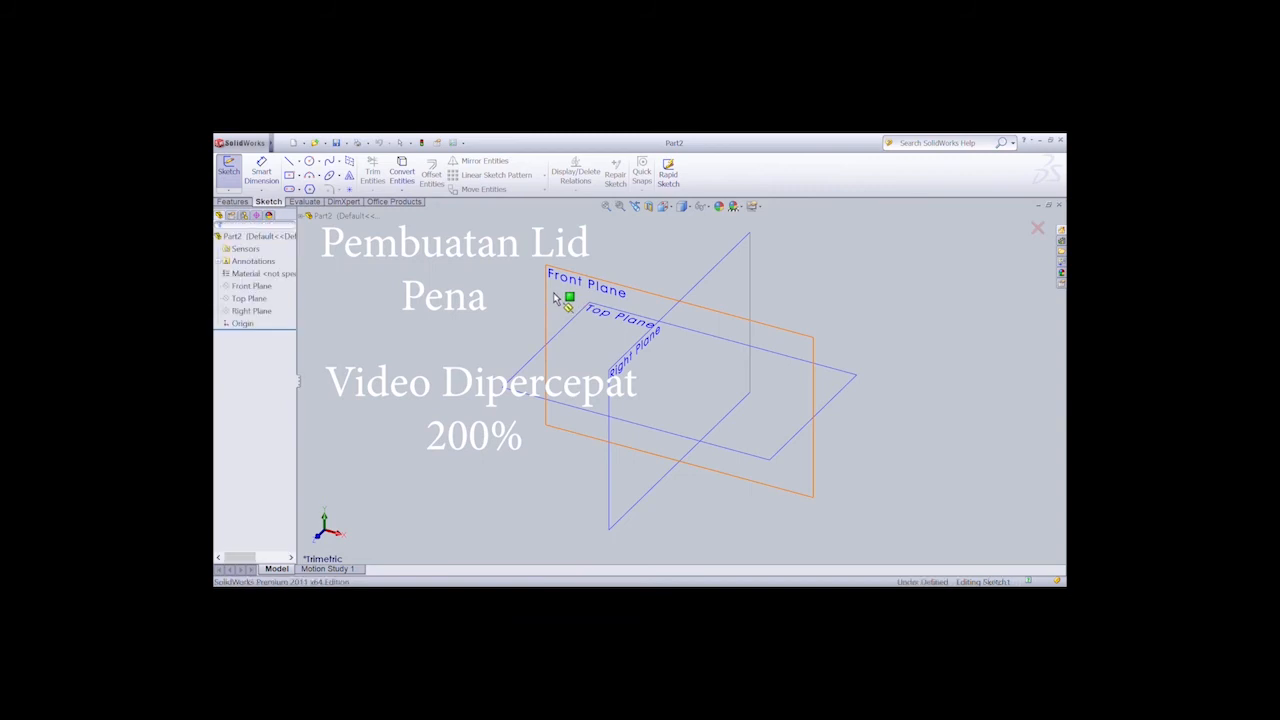
{"action": "left_click", "coordinate": [680, 376]}
{"action": "left_click", "coordinate": [712, 416]}
{"action": "key", "text": "Escape"}
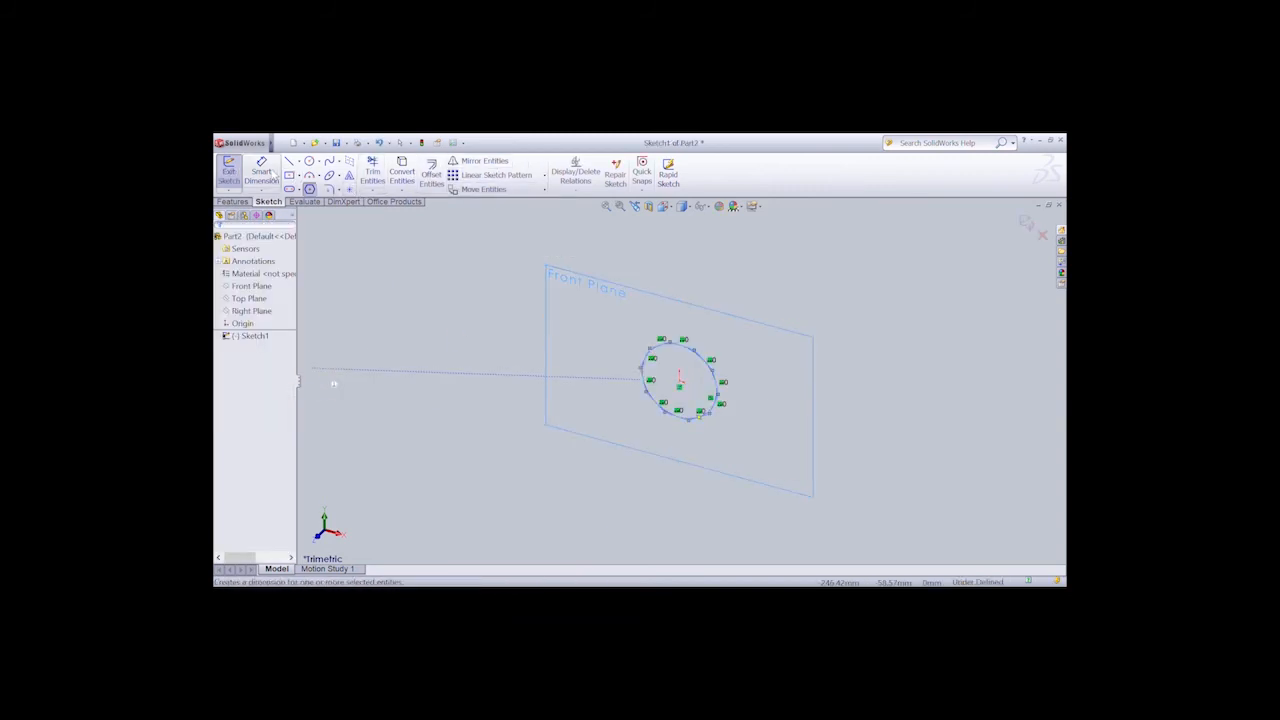
Dimension the distance between two opposite sides of the polygon as 8 mm.
{"action": "left_click", "coordinate": [262, 172]}
{"action": "left_click", "coordinate": [682, 347]}
{"action": "left_click", "coordinate": [676, 416]}
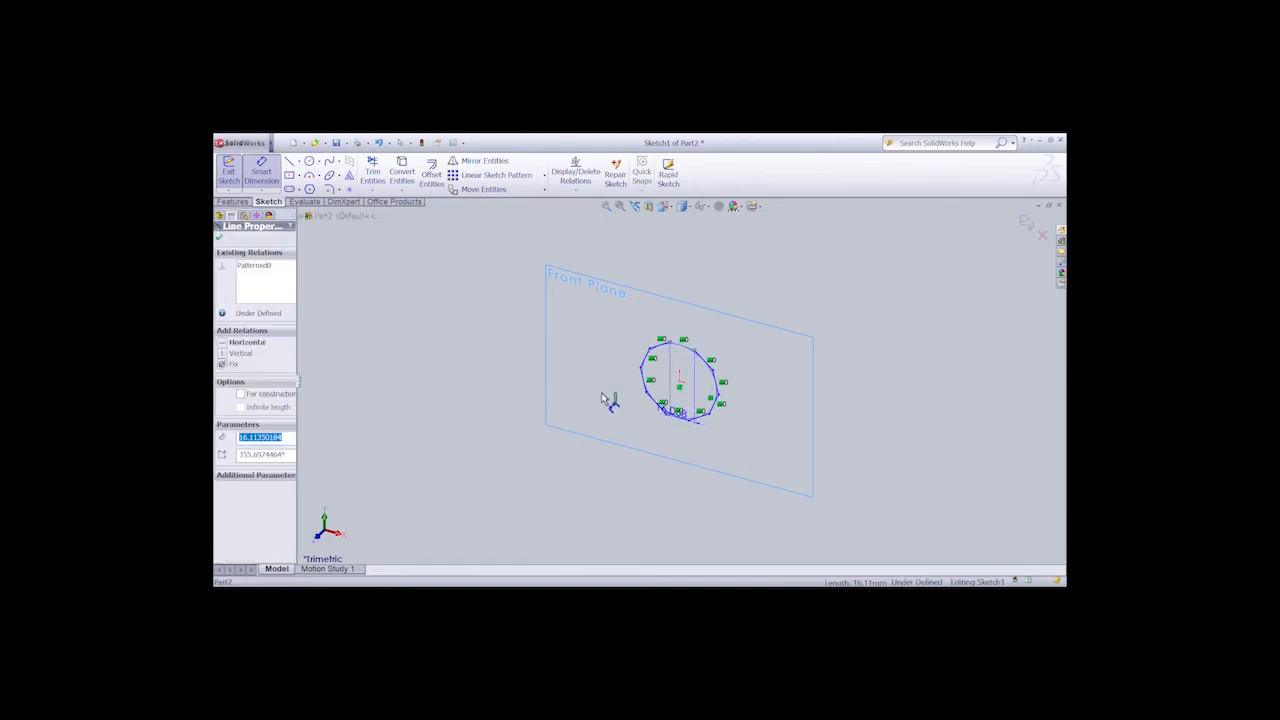
{"action": "left_click", "coordinate": [573, 391]}
{"action": "type", "text": "8"}
{"action": "key", "text": "Return"}
{"action": "scroll", "coordinate": [685, 390], "scroll_direction": "down", "scroll_amount": 2}
{"action": "left_click", "coordinate": [326, 545]}
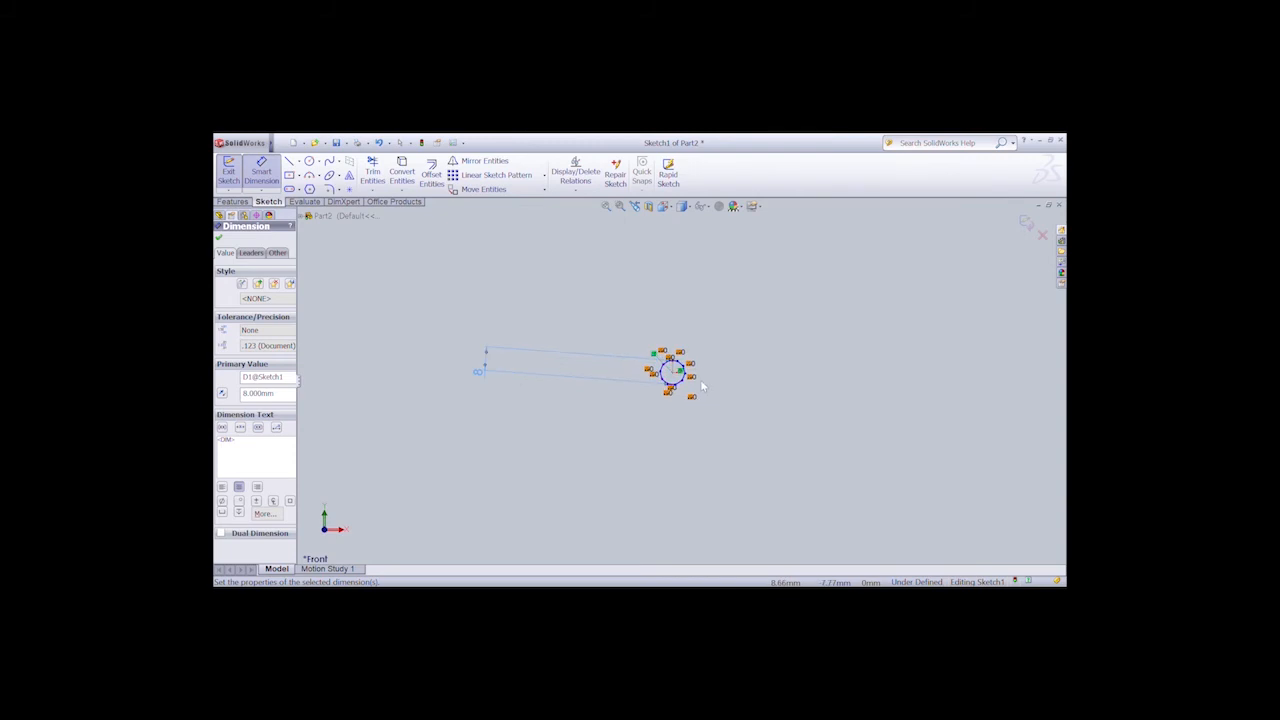
{"action": "scroll", "coordinate": [701, 381], "scroll_direction": "down", "scroll_amount": 4}
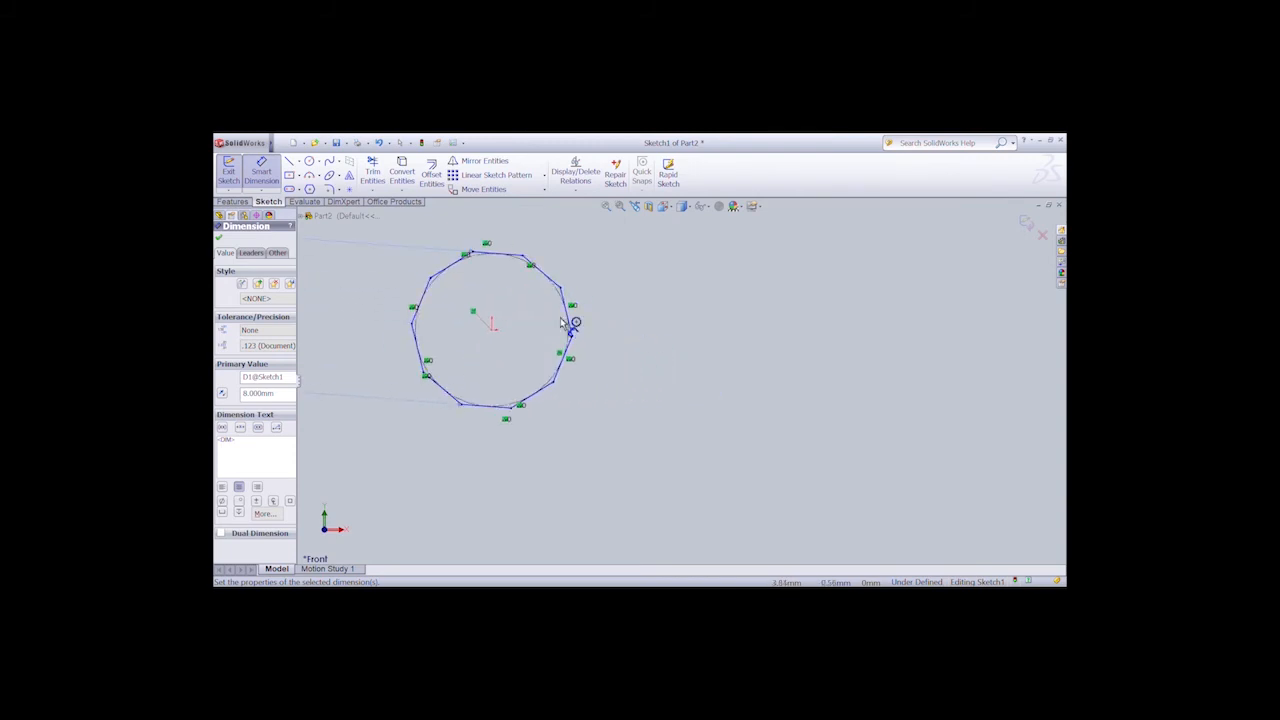
{"action": "left_click", "coordinate": [219, 238]}
Sketch a circle around the polygon, centred on the origin, with a radius of 4.5 mm.
{"action": "left_click", "coordinate": [309, 161]}
{"action": "left_click", "coordinate": [492, 322]}
{"action": "left_click", "coordinate": [555, 416]}
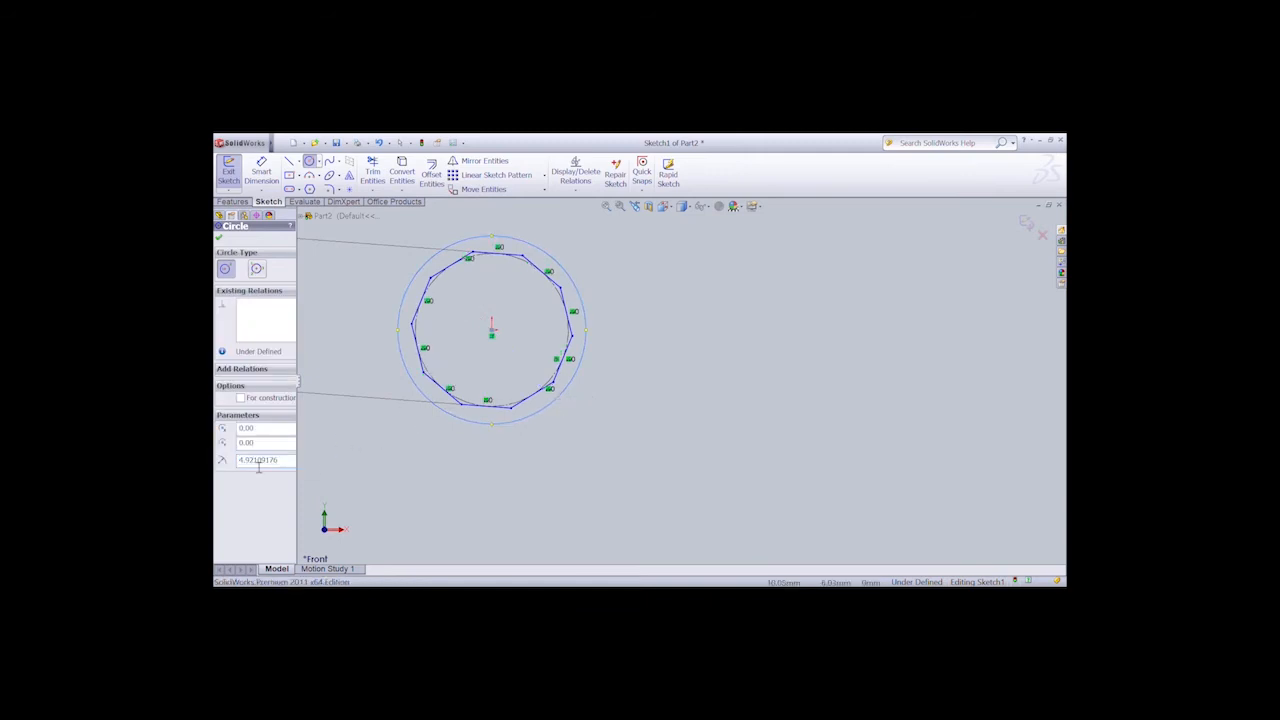
{"action": "double_click", "coordinate": [255, 460]}
{"action": "type", "text": "4.5"}
{"action": "key", "text": "Return"}
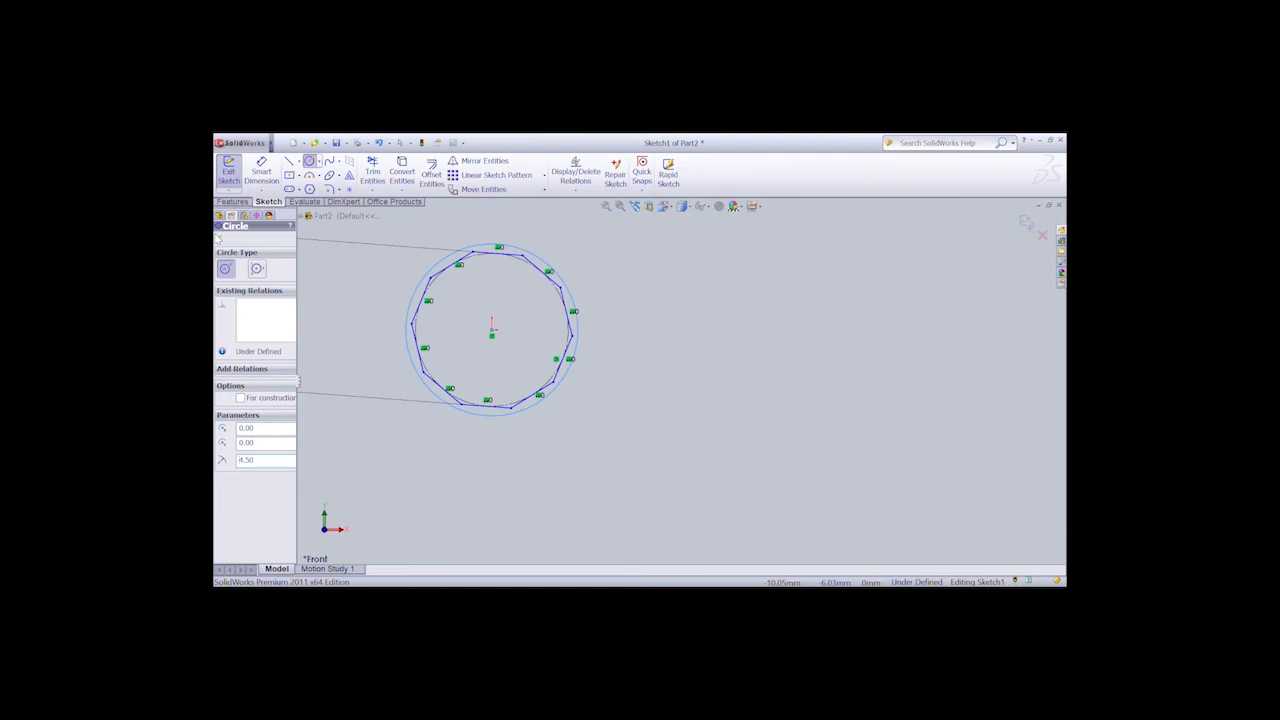
{"action": "left_click", "coordinate": [219, 237]}
Extrude the ring between the circle and the polygon 28 mm as a blind boss.
{"action": "left_click", "coordinate": [232, 201]}
{"action": "left_click", "coordinate": [235, 174]}
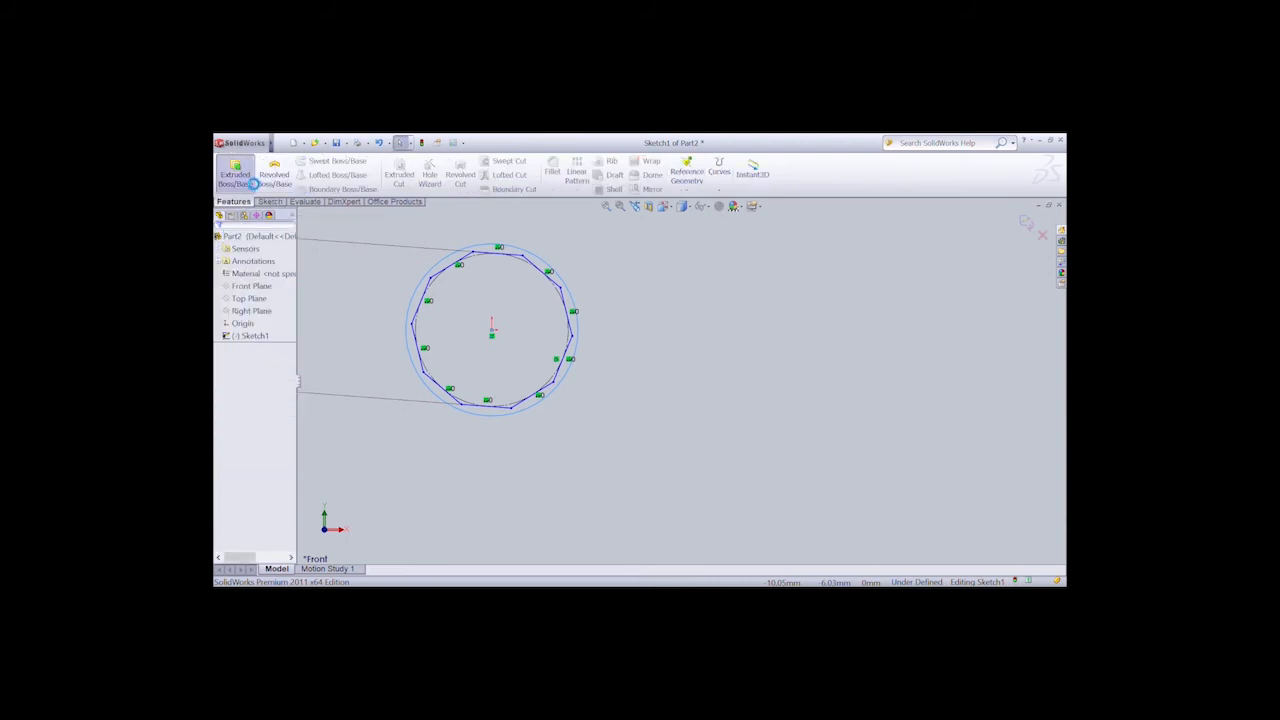
{"action": "type", "text": "28mm"}
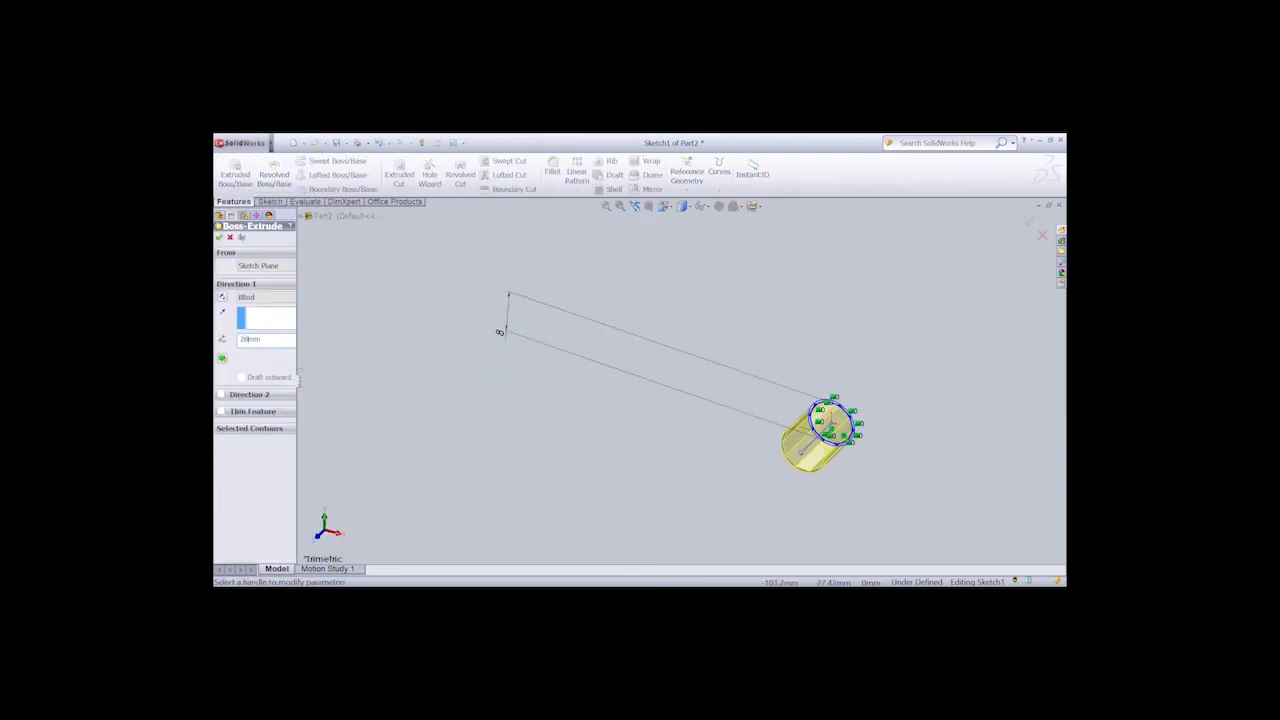
{"action": "key", "text": "Return"}
{"action": "left_click", "coordinate": [219, 238]}
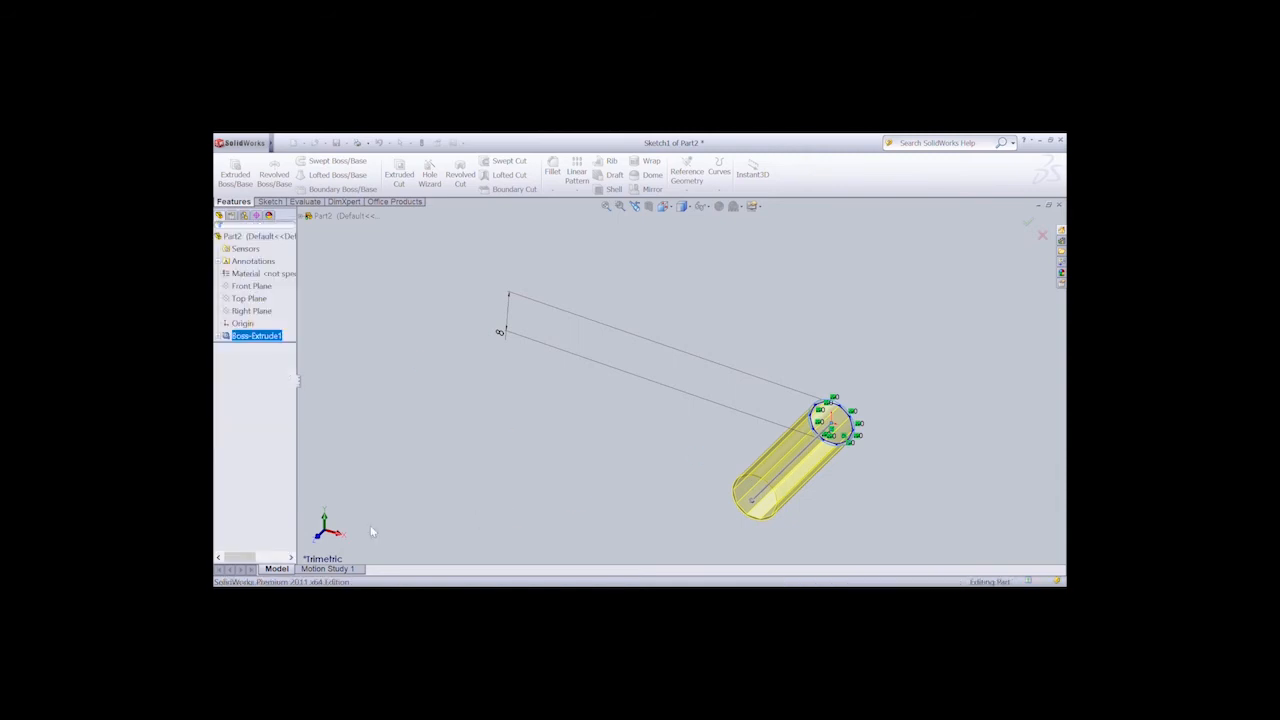
Create a reference plane offset 0 mm from the Top Plane.
{"action": "left_click", "coordinate": [687, 182]}
{"action": "left_click", "coordinate": [699, 206]}
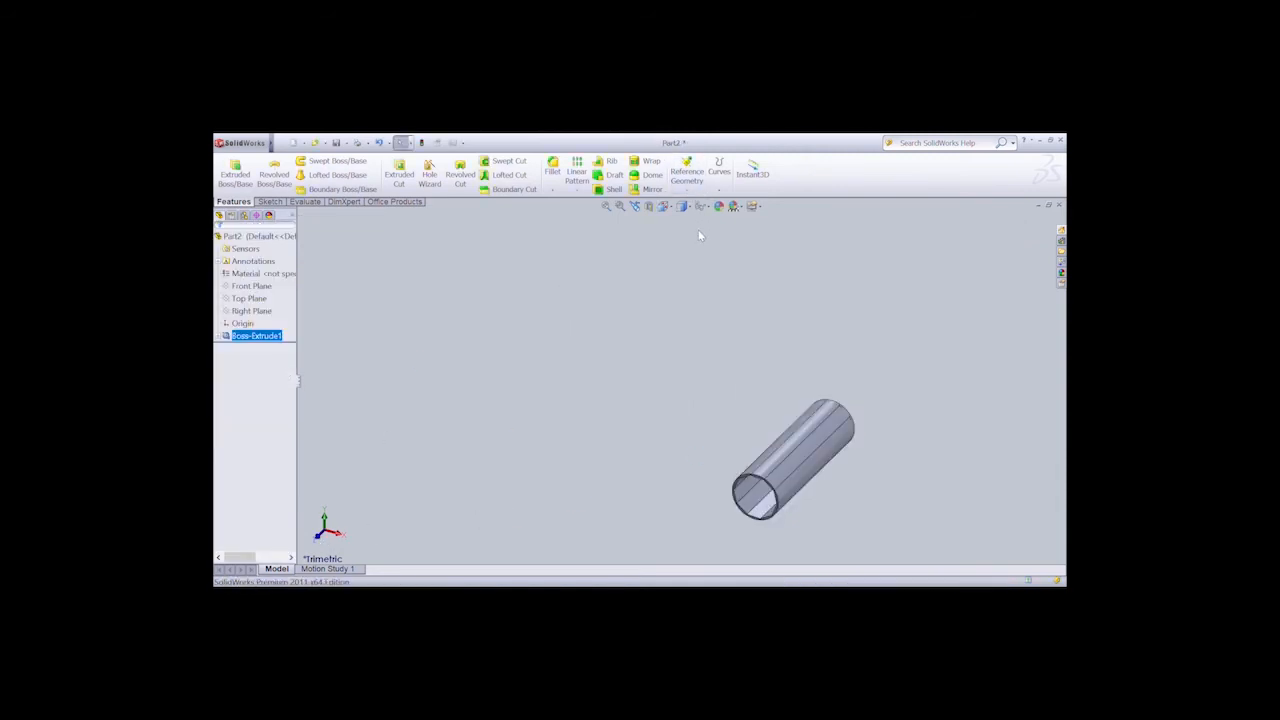
{"action": "left_click", "coordinate": [310, 216]}
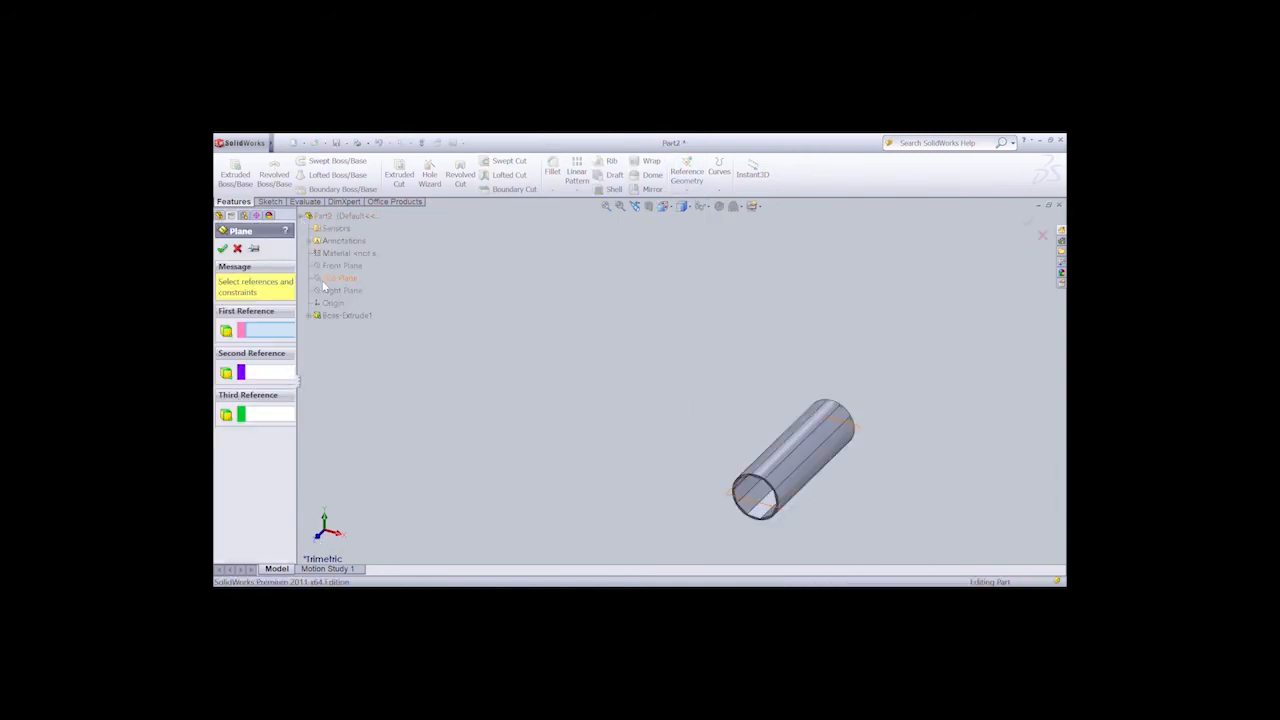
{"action": "left_click", "coordinate": [340, 278]}
{"action": "double_click", "coordinate": [262, 414]}
{"action": "type", "text": "0.00mm"}
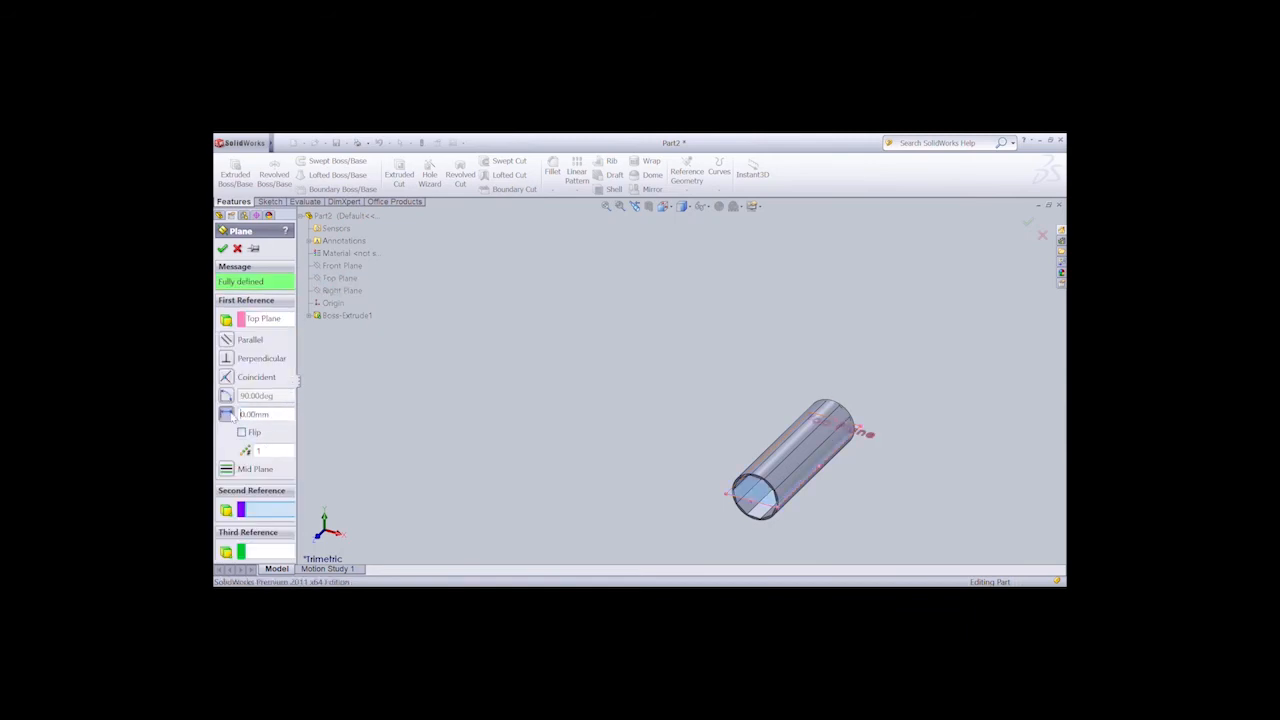
{"action": "left_click", "coordinate": [223, 249]}
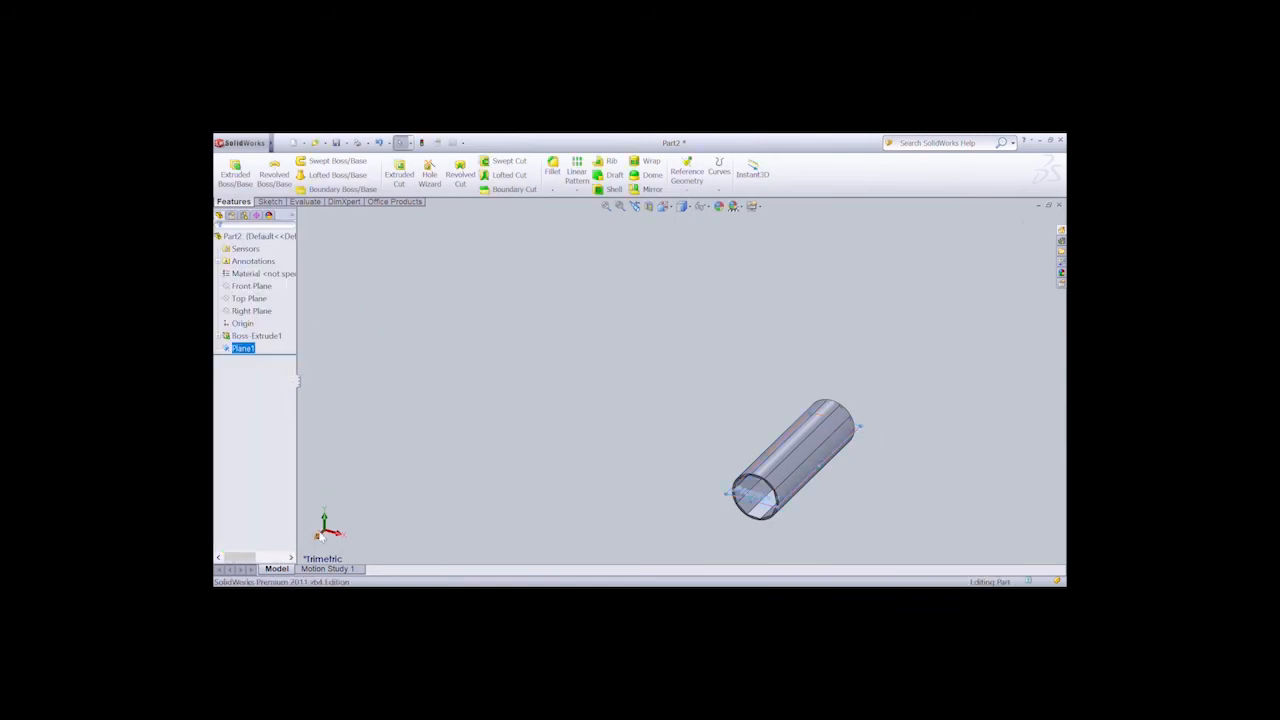
Enlarge the new reference plane's border from two opposite corners so it extends well beyond the tube.
{"action": "key", "text": "ctrl+1"}
{"action": "key", "text": "ctrl+6"}
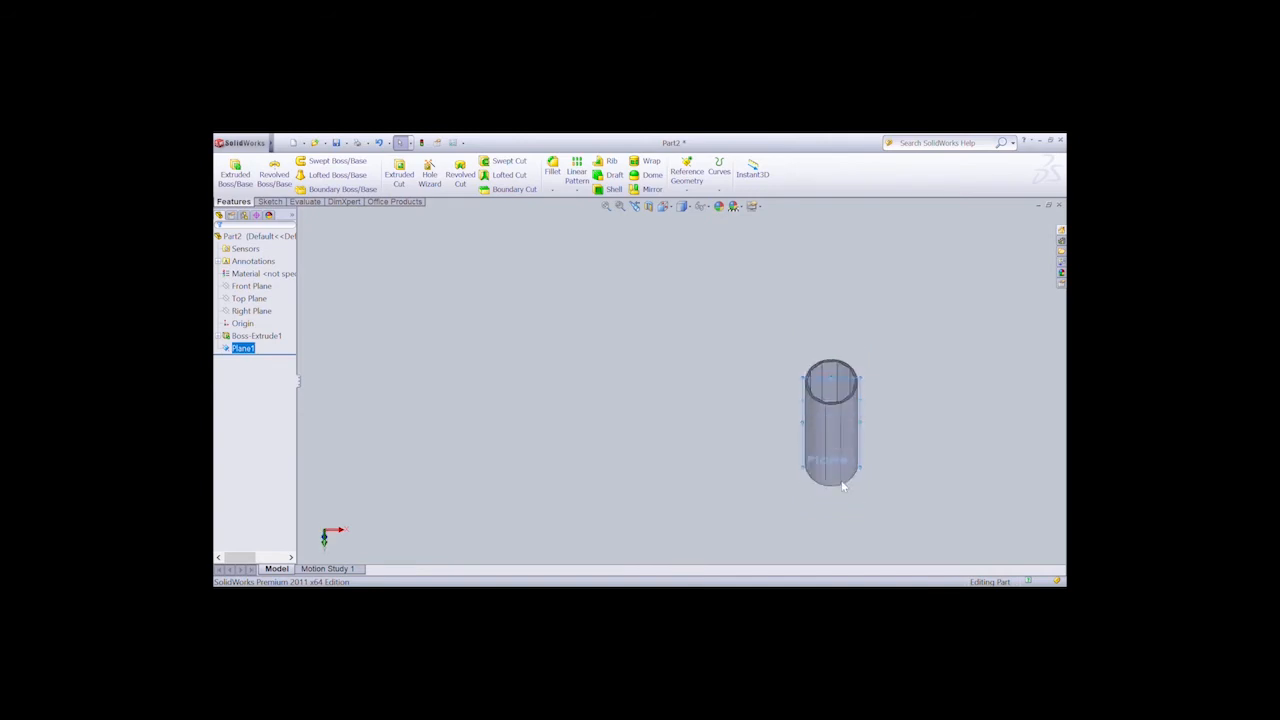
{"action": "left_click_drag", "start_coordinate": [860, 510], "coordinate": [956, 531]}
{"action": "left_click_drag", "start_coordinate": [803, 337], "coordinate": [649, 292]}
{"action": "scroll", "coordinate": [861, 407], "scroll_direction": "down", "scroll_amount": 1}
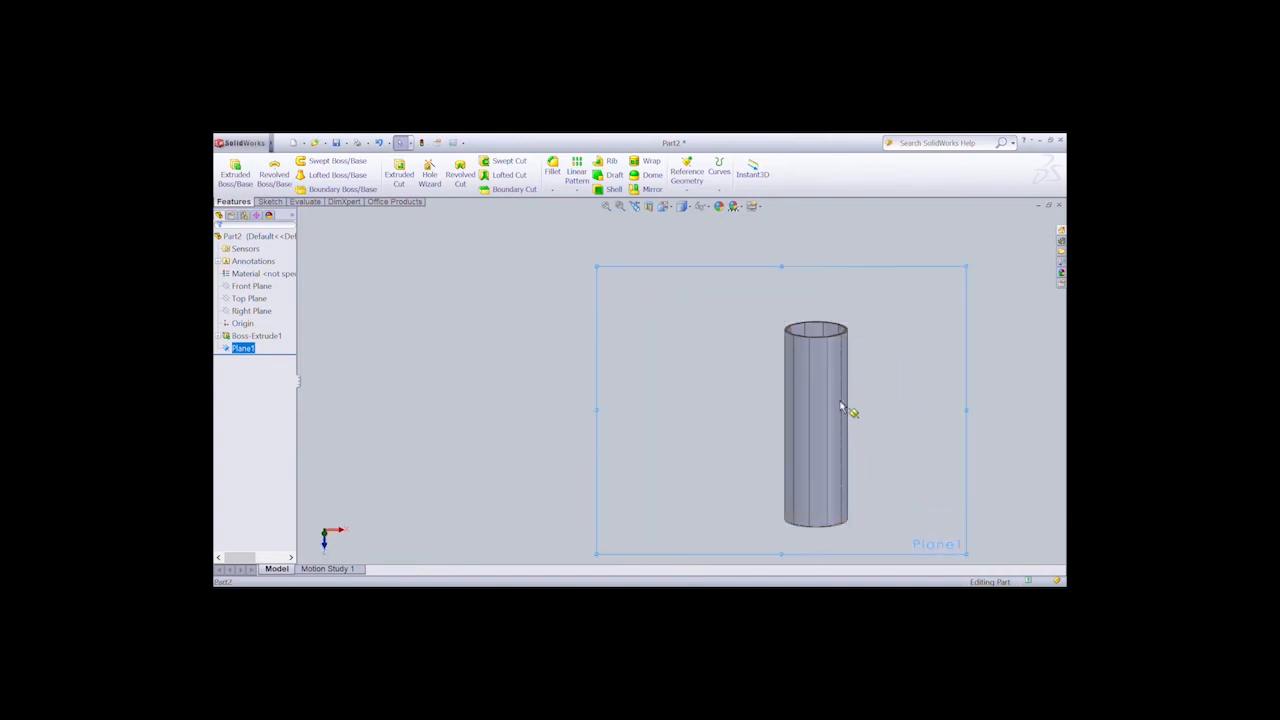
Start a sketch on the new reference plane and flip the view to face the plane from its opposite side.
{"action": "left_click", "coordinate": [923, 243]}
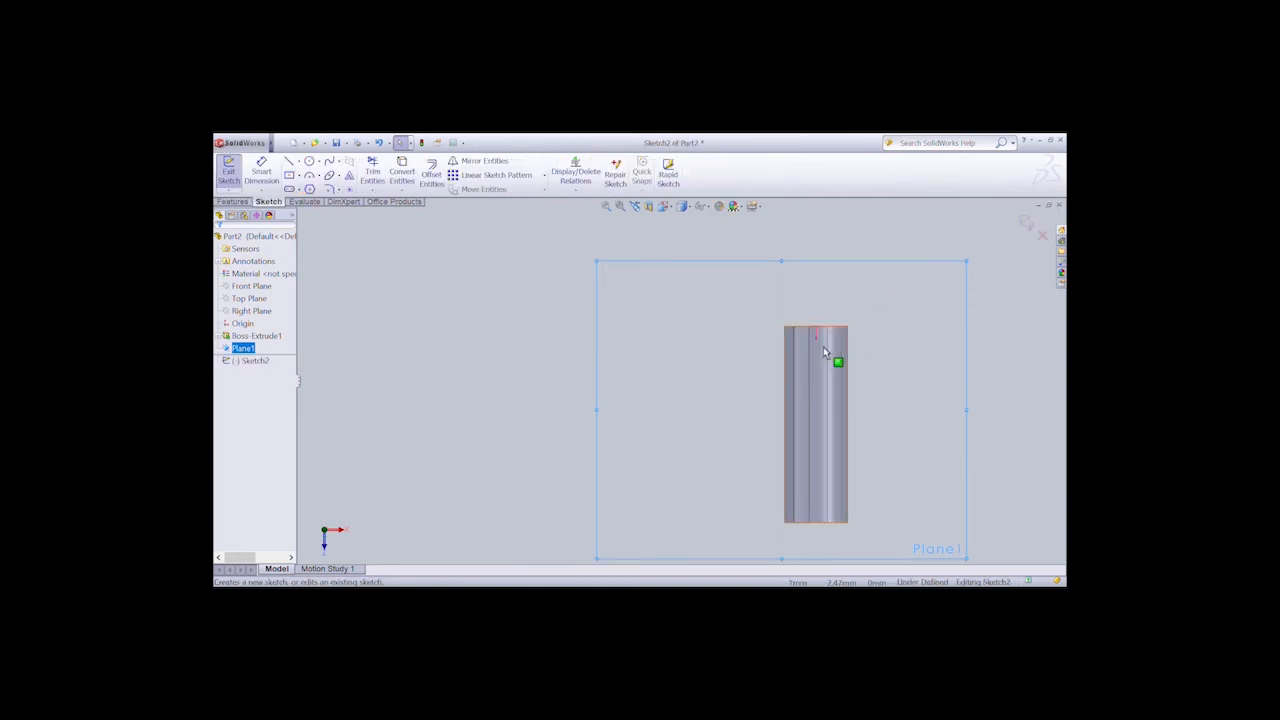
{"action": "key", "text": "ctrl+8"}
{"action": "key", "text": "Up"}
{"action": "key", "text": "Up"}
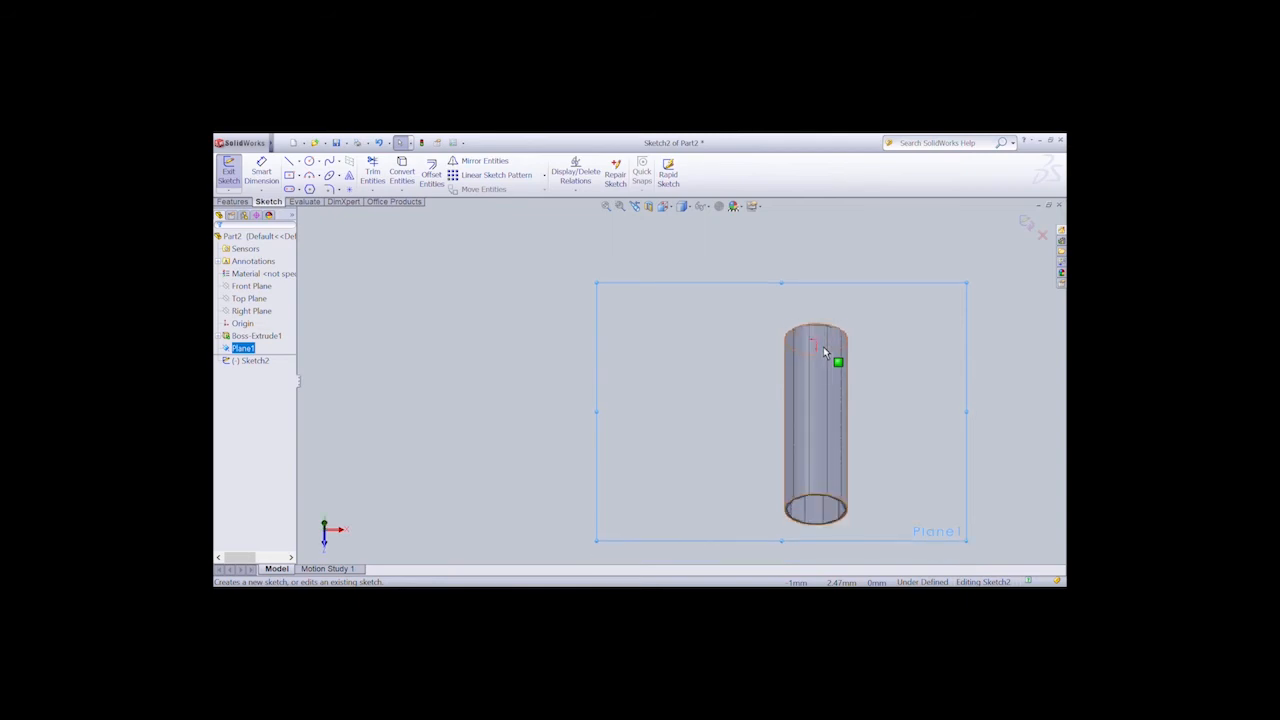
{"action": "key", "text": "Up"}
{"action": "key", "text": "Up"}
{"action": "key", "text": "Up"}
{"action": "key", "text": "Up"}
{"action": "key", "text": "Up"}
{"action": "key", "text": "Up"}
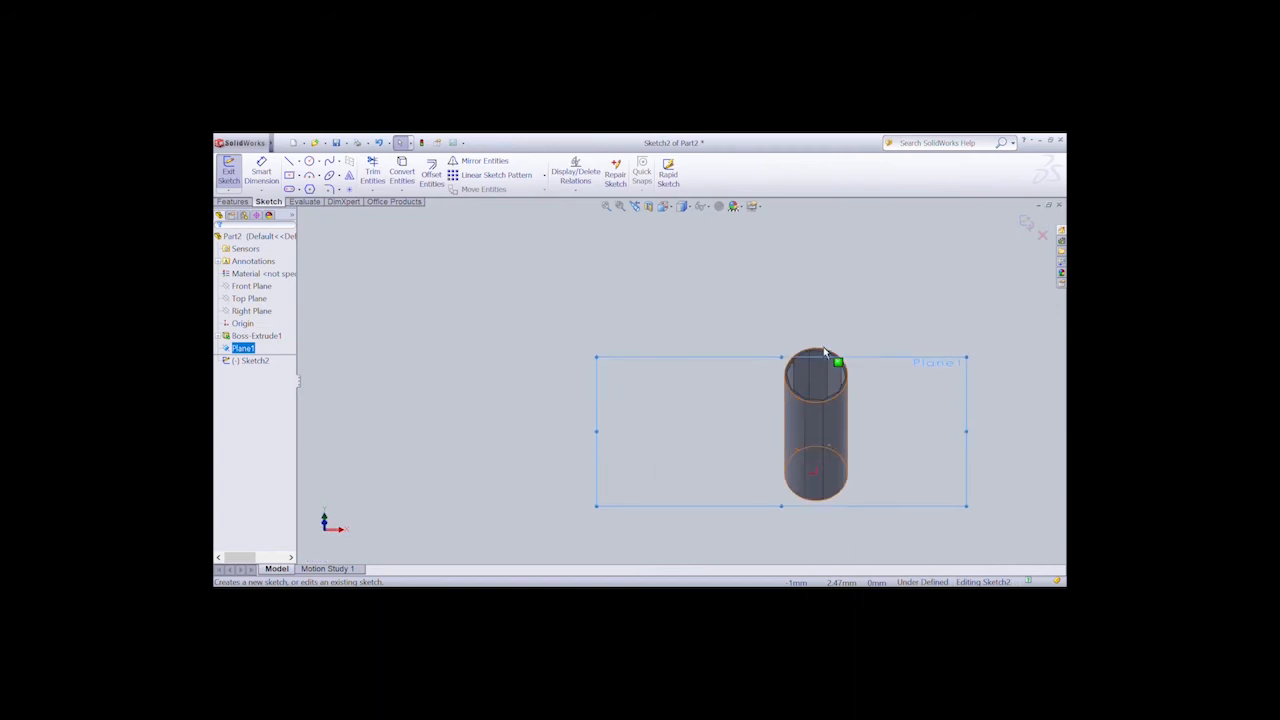
{"action": "key", "text": "Up"}
{"action": "key", "text": "Up"}
{"action": "key", "text": "Up"}
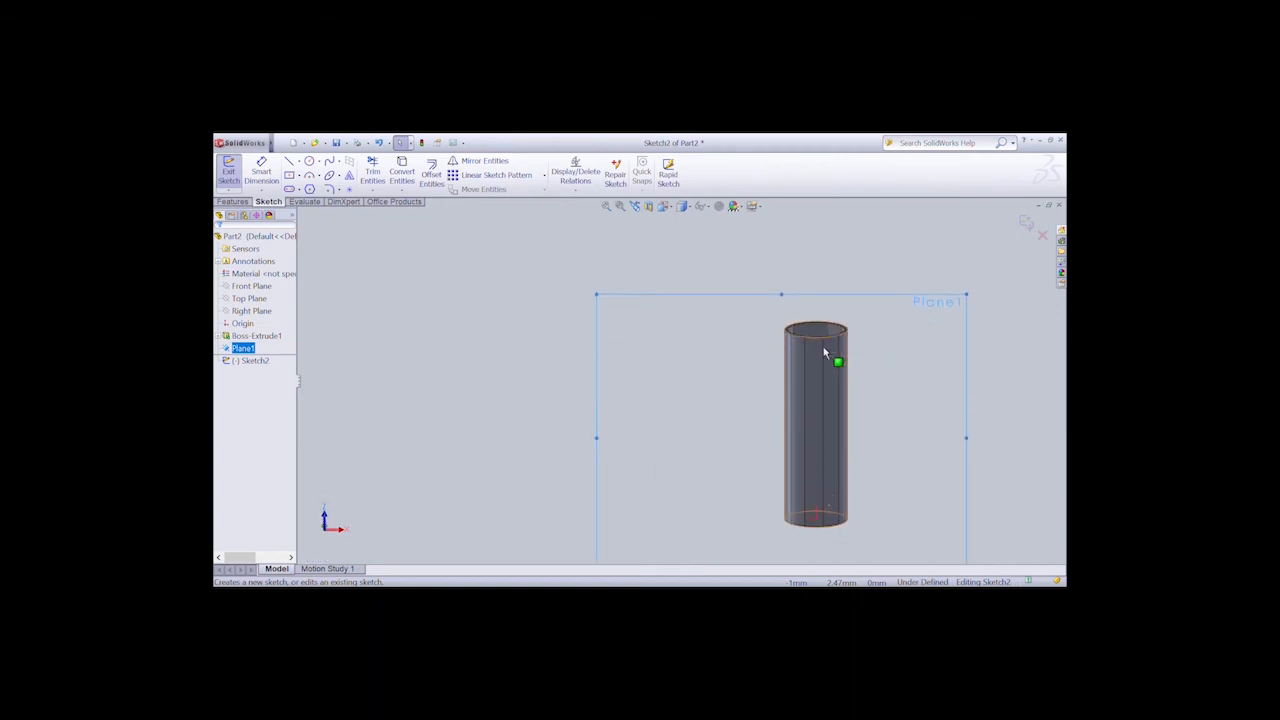
{"action": "key", "text": "Up"}
{"action": "key", "text": "Up"}
{"action": "key", "text": "Up"}
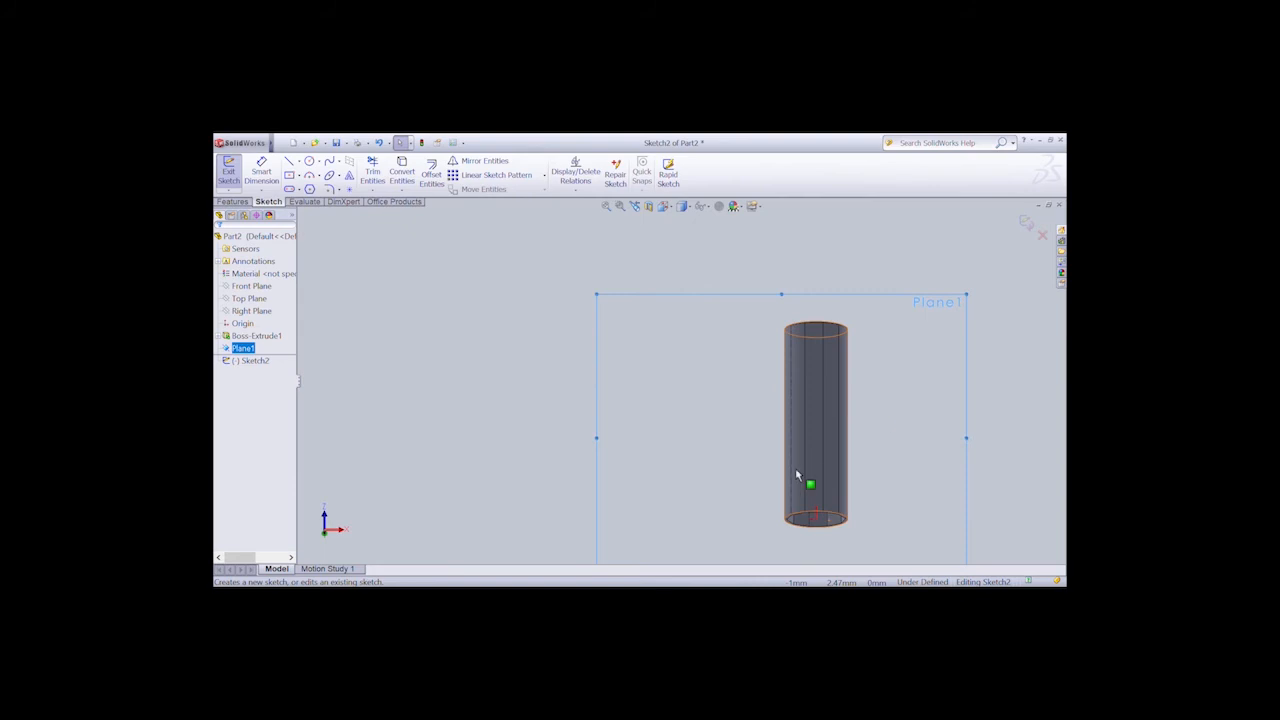
{"action": "key", "text": "Up"}
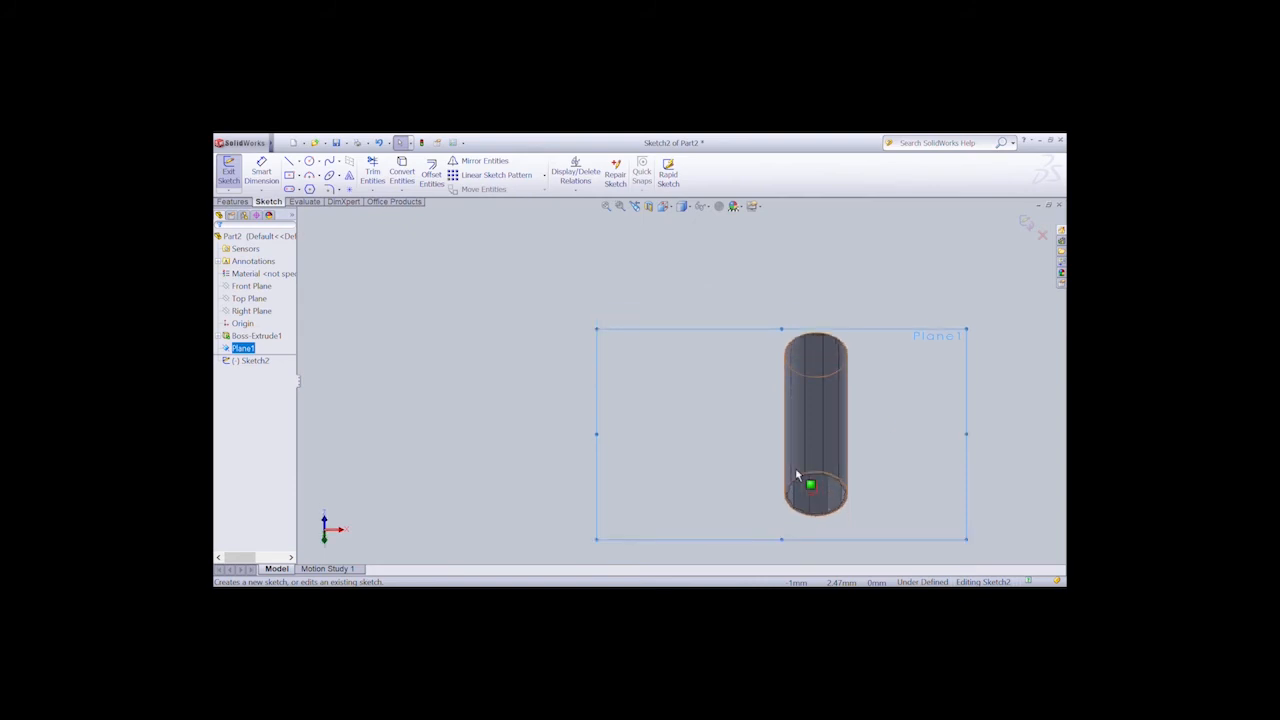
{"action": "key", "text": "Up"}
{"action": "key", "text": "Up"}
{"action": "key", "text": "Up"}
{"action": "key", "text": "Up"}
{"action": "key", "text": "Down"}
{"action": "key", "text": "Up"}
{"action": "key", "text": "Down"}
{"action": "key", "text": "Down"}
{"action": "key", "text": "ctrl+8"}
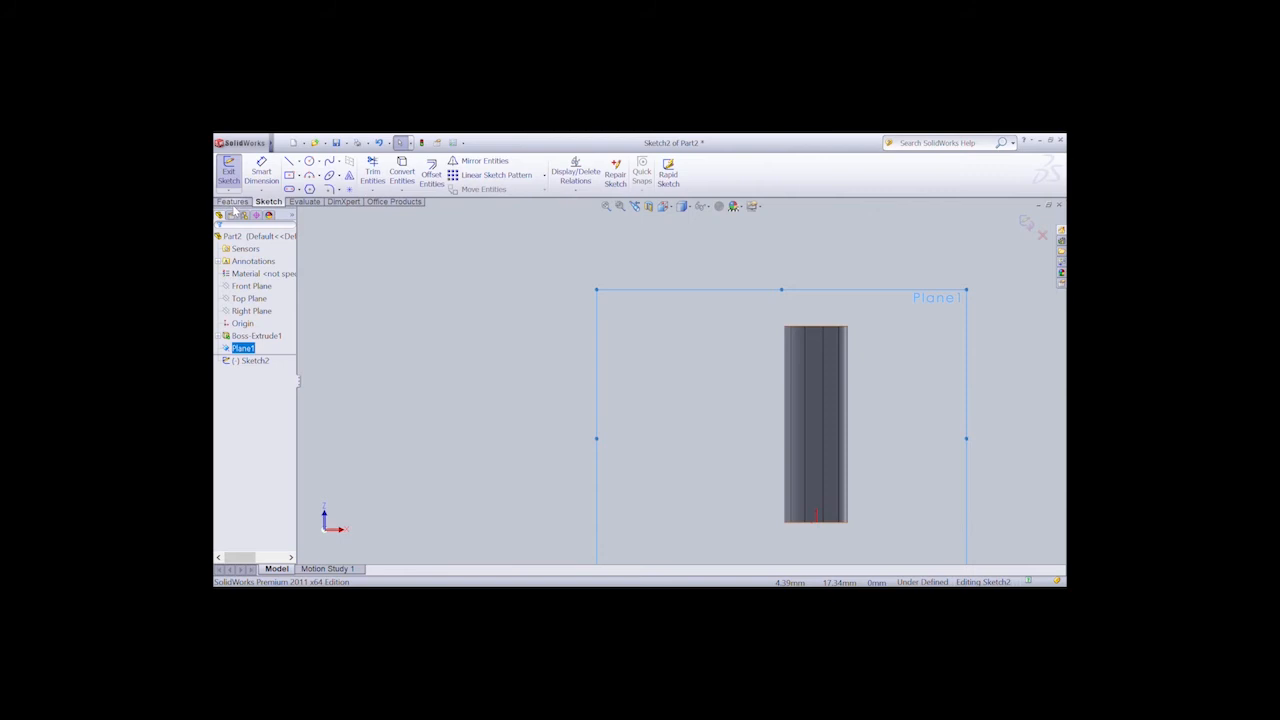
Sketch a short vertical line down from the origin and a 1.5 mm vertical line beside the tube's lower end.
{"action": "left_click", "coordinate": [236, 202]}
{"action": "left_click", "coordinate": [273, 202]}
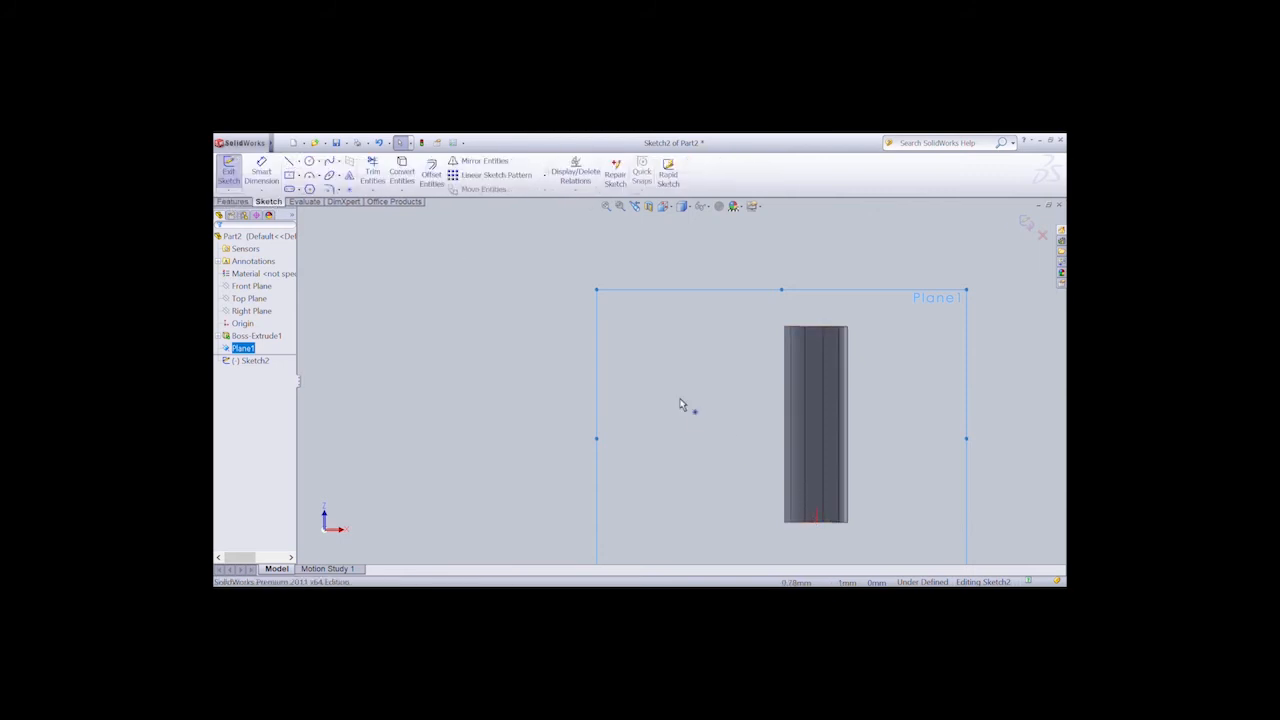
{"action": "left_click", "coordinate": [289, 161]}
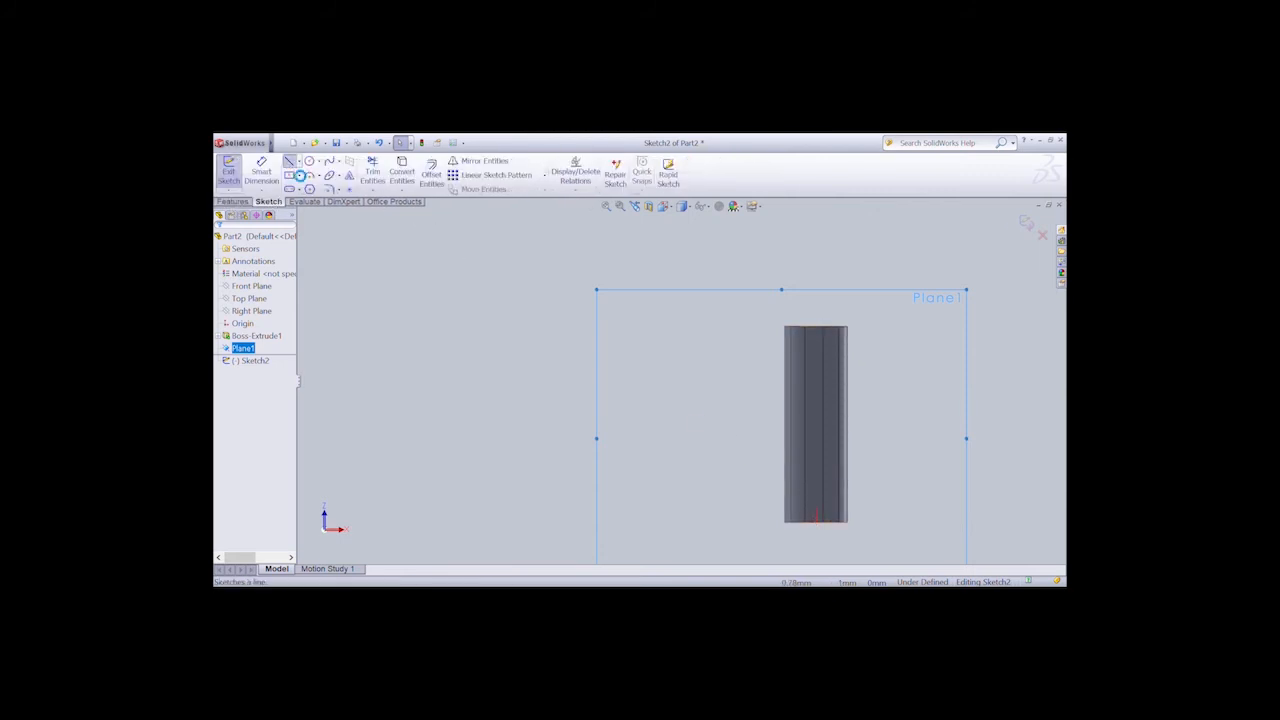
{"action": "left_click", "coordinate": [813, 521]}
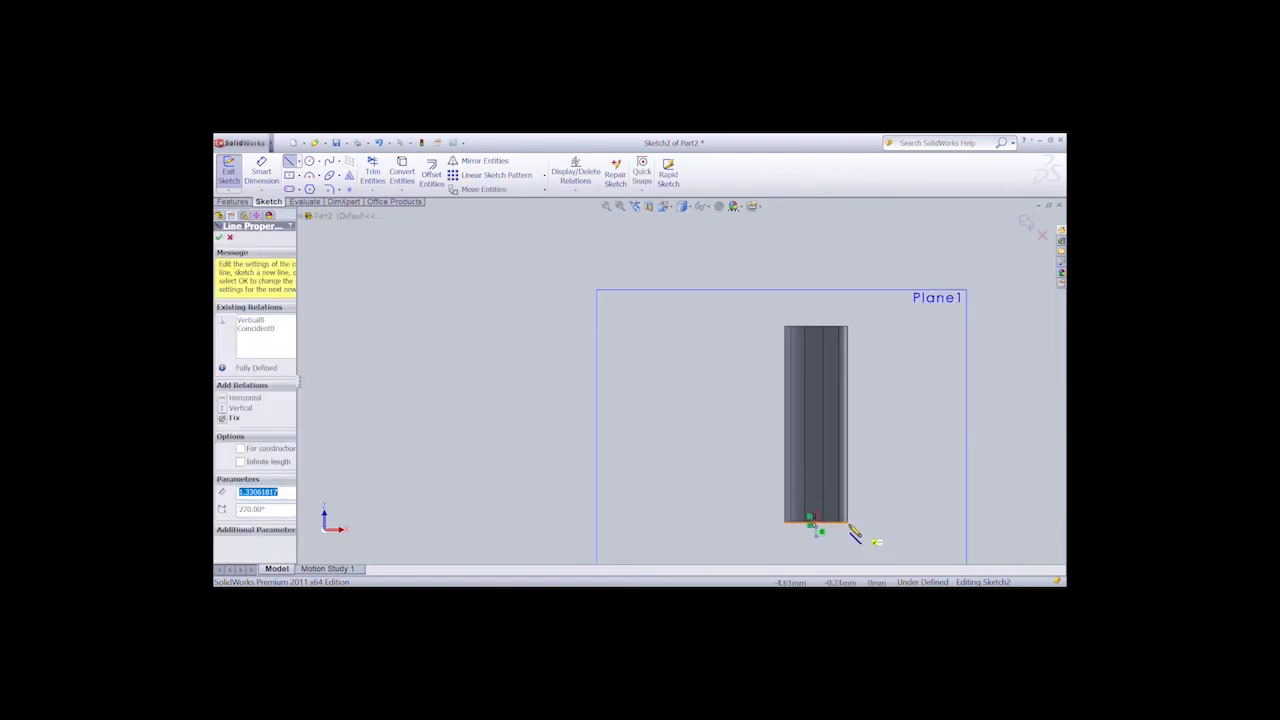
{"action": "left_click_drag", "start_coordinate": [858, 524], "coordinate": [858, 510]}
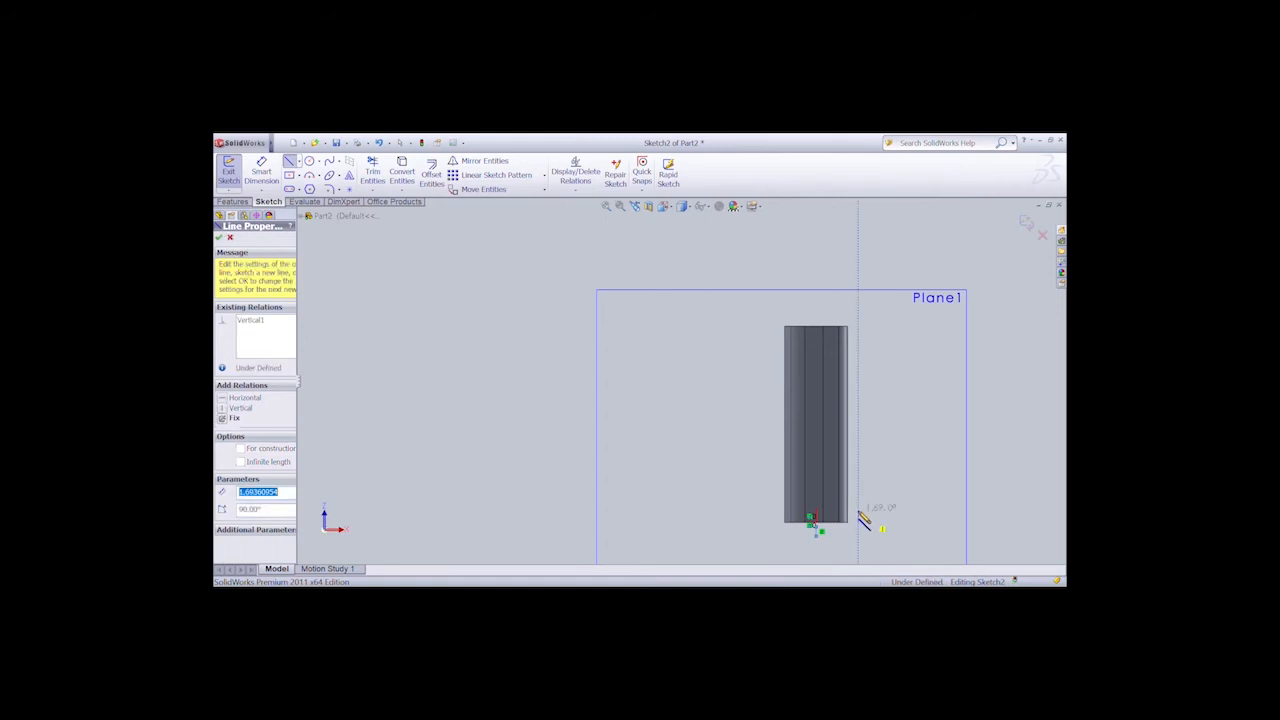
{"action": "type", "text": "1"}
{"action": "left_click", "coordinate": [227, 238]}
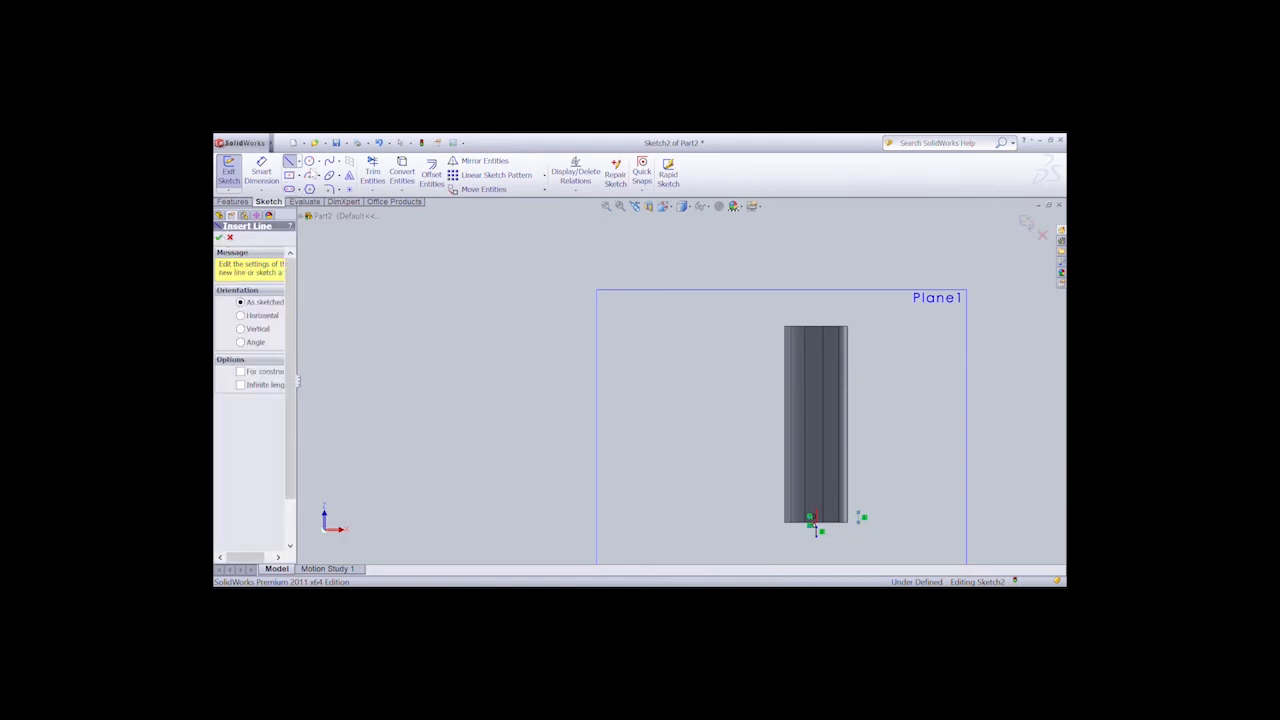
{"action": "left_click", "coordinate": [309, 161]}
{"action": "left_click", "coordinate": [858, 513]}
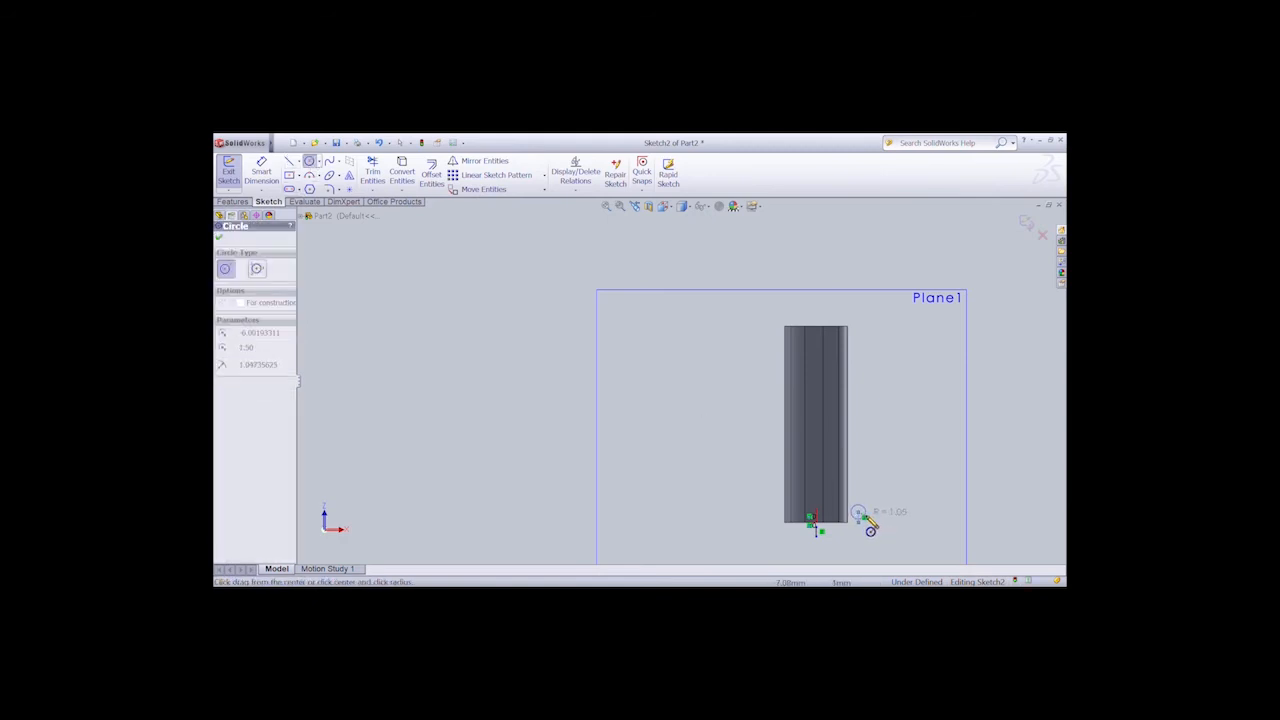
{"action": "left_click", "coordinate": [867, 520]}
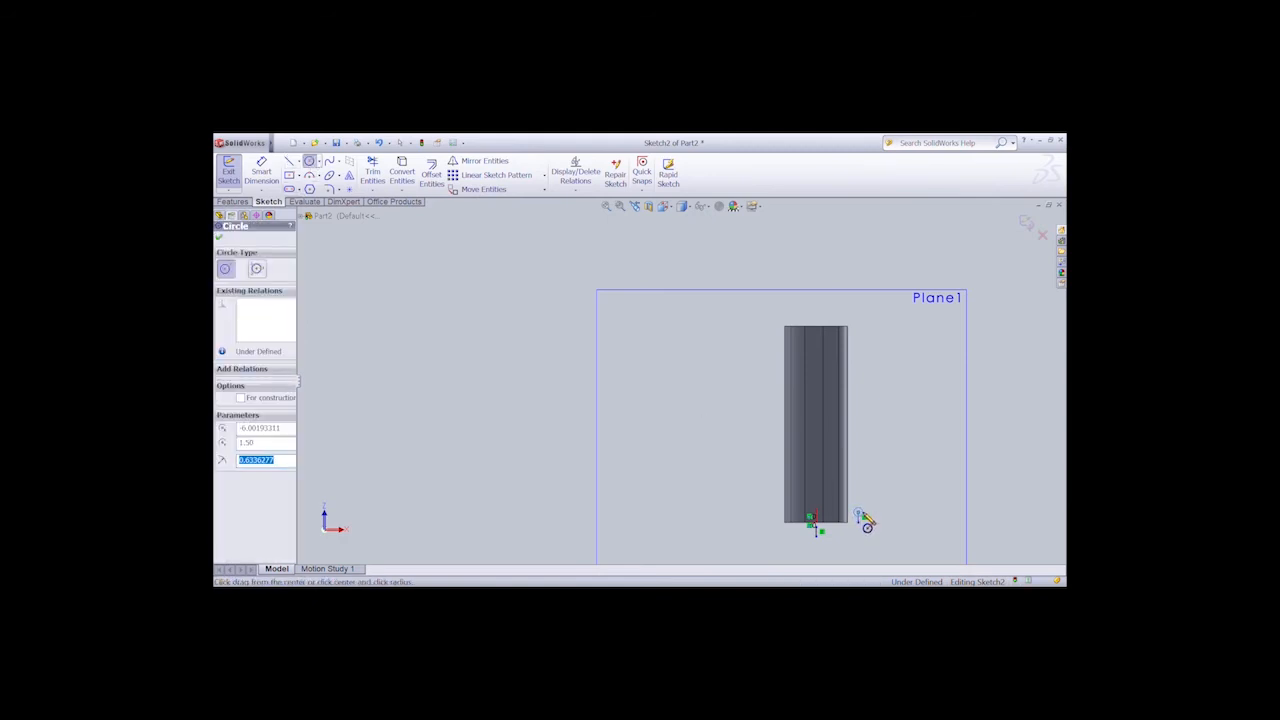
{"action": "key", "text": "Escape"}
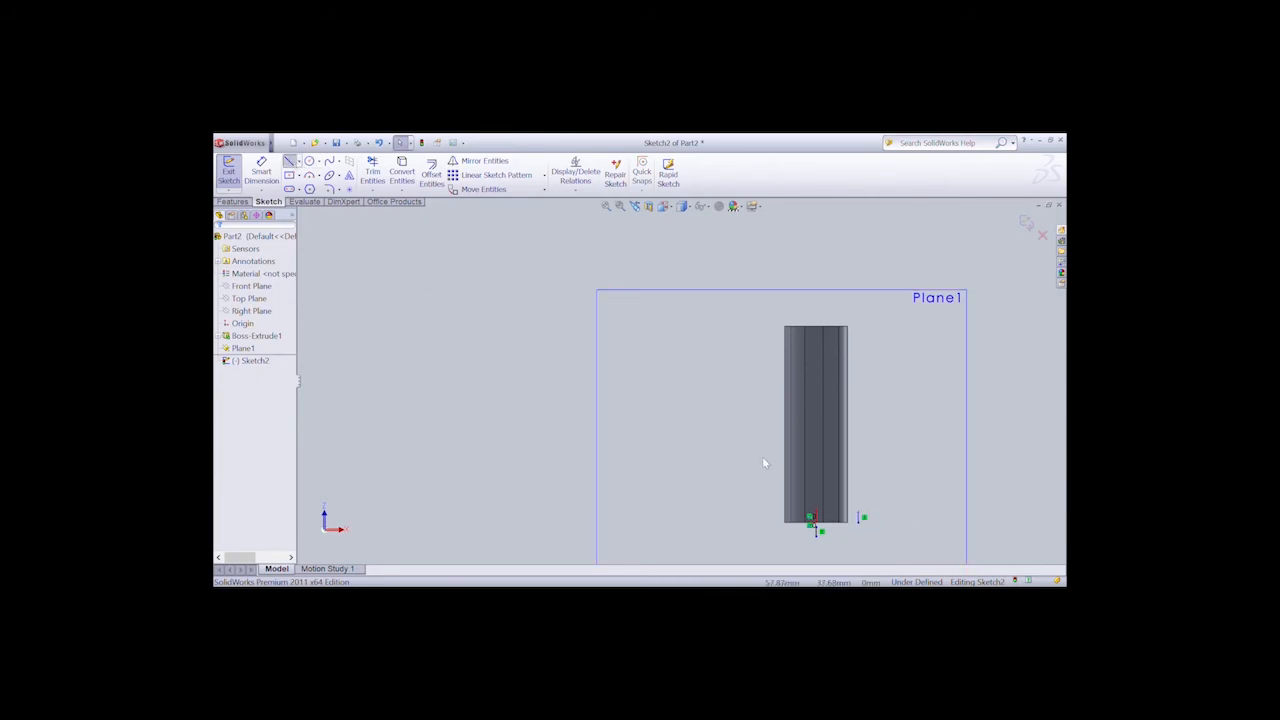
Dimension the horizontal distance between the origin and the short vertical line beside the tube.
{"action": "left_click", "coordinate": [273, 176]}
{"action": "left_click", "coordinate": [811, 519]}
{"action": "left_click", "coordinate": [863, 518]}
{"action": "left_click", "coordinate": [845, 556]}
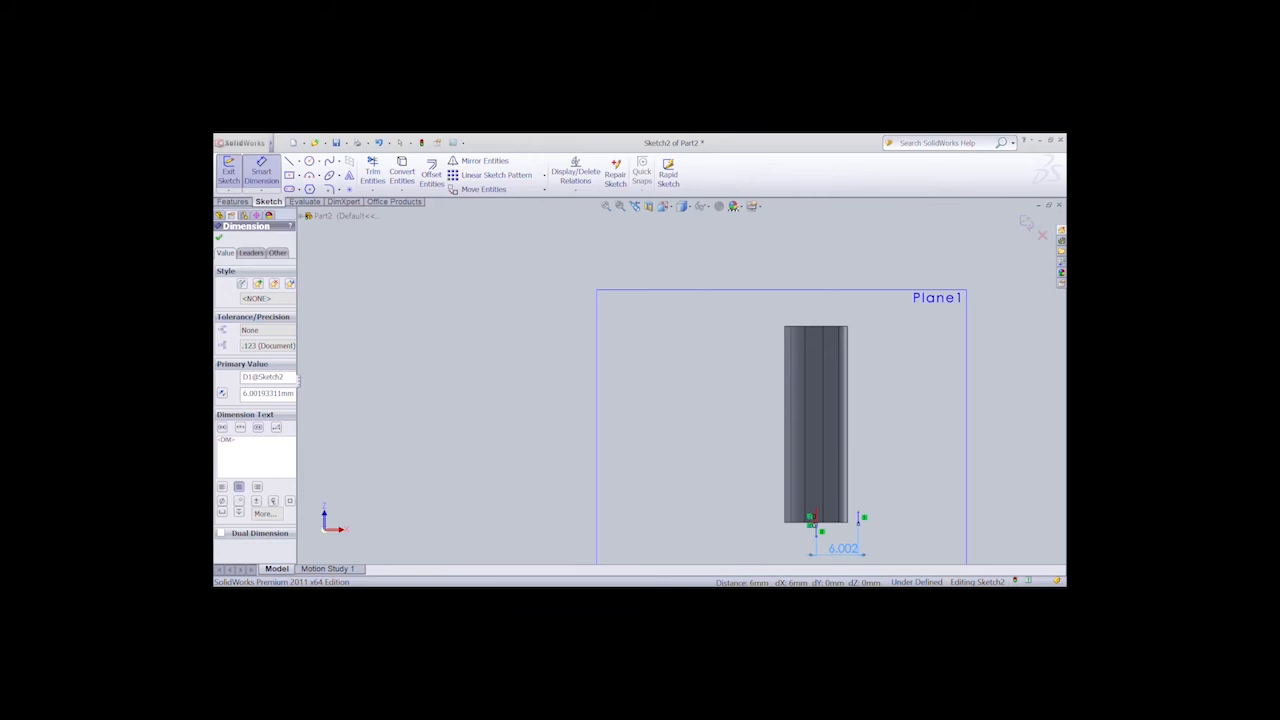
Sketch a second vertical line about 2 mm long upward from the upper end of the line beside the tube.
{"action": "left_click", "coordinate": [289, 162]}
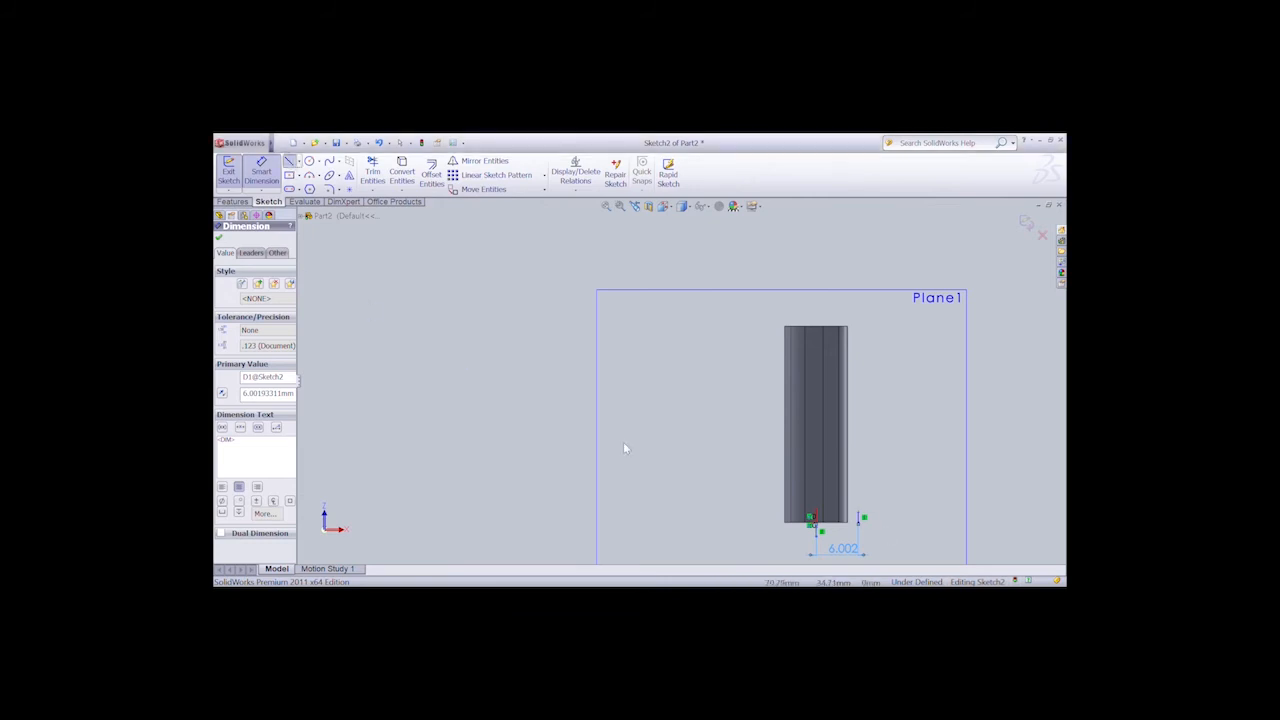
{"action": "left_click", "coordinate": [858, 510]}
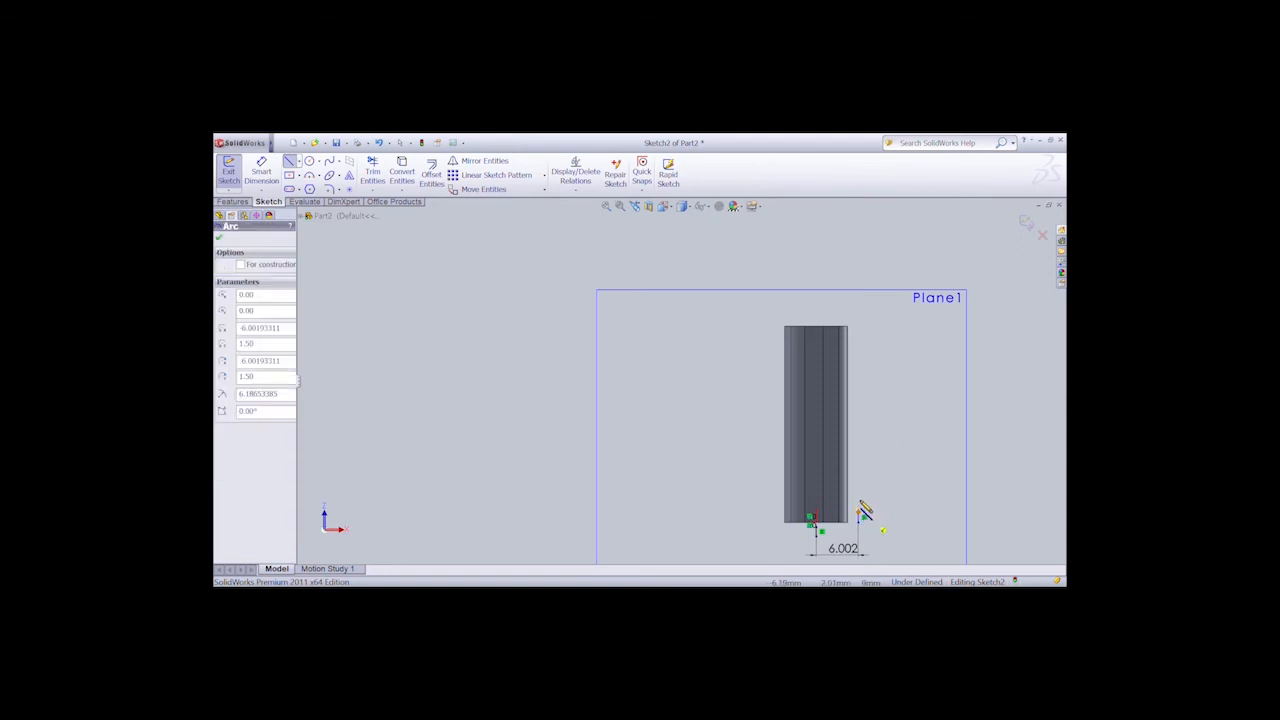
{"action": "left_click", "coordinate": [858, 510]}
{"action": "left_click_drag", "start_coordinate": [858, 511], "coordinate": [858, 498]}
{"action": "left_click", "coordinate": [220, 238]}
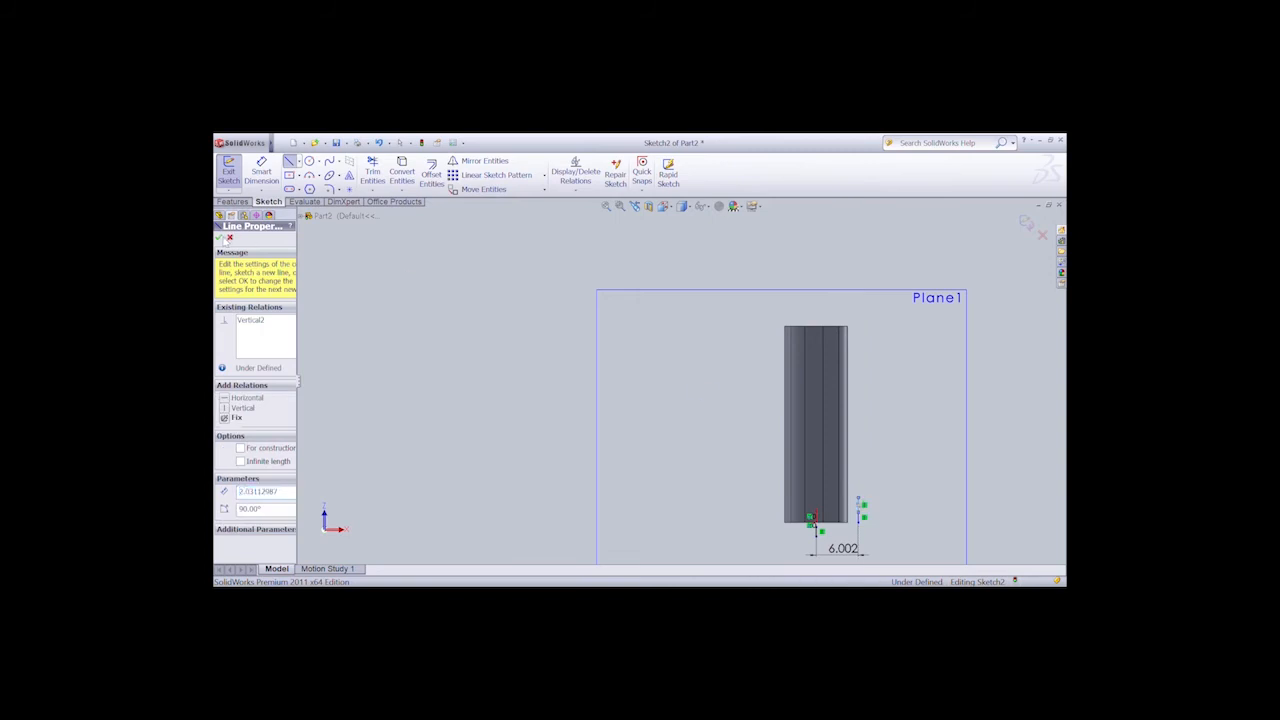
Sketch a circle of 1 mm radius centred on the second line's midpoint, and add a longer vertical line upward from the circle's top.
{"action": "left_click", "coordinate": [310, 161]}
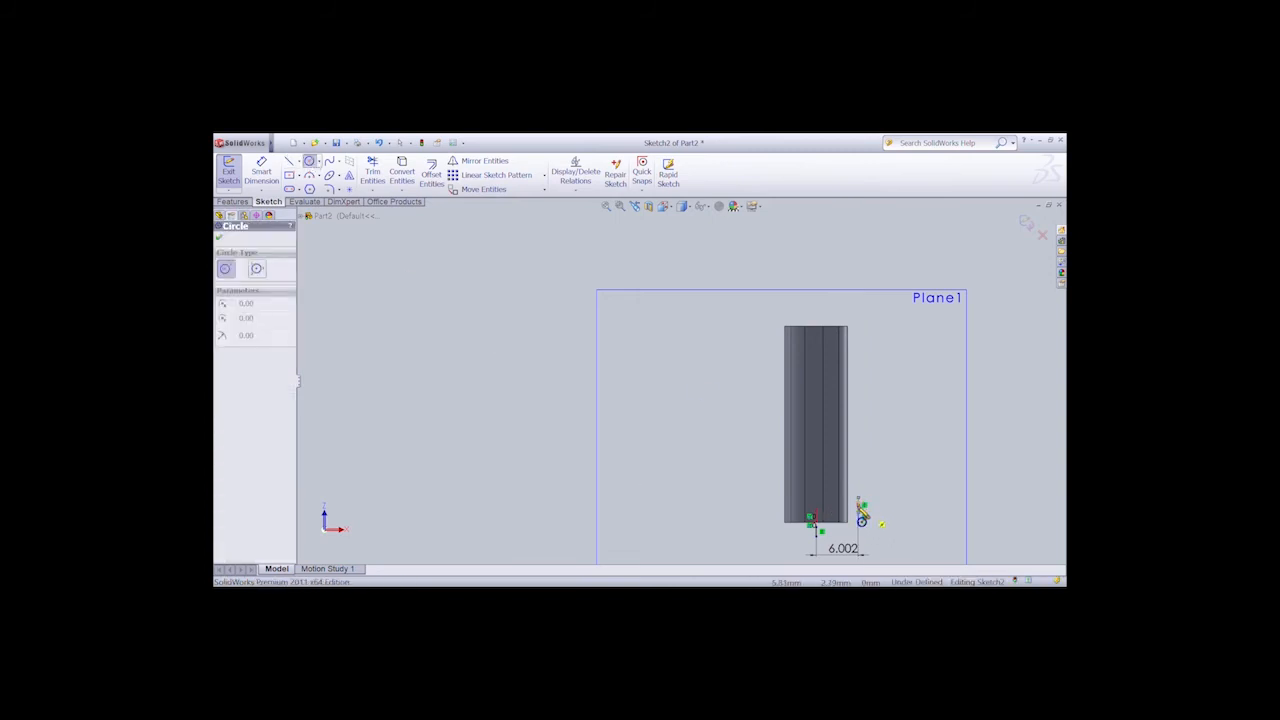
{"action": "left_click", "coordinate": [858, 501]}
{"action": "left_click", "coordinate": [864, 515]}
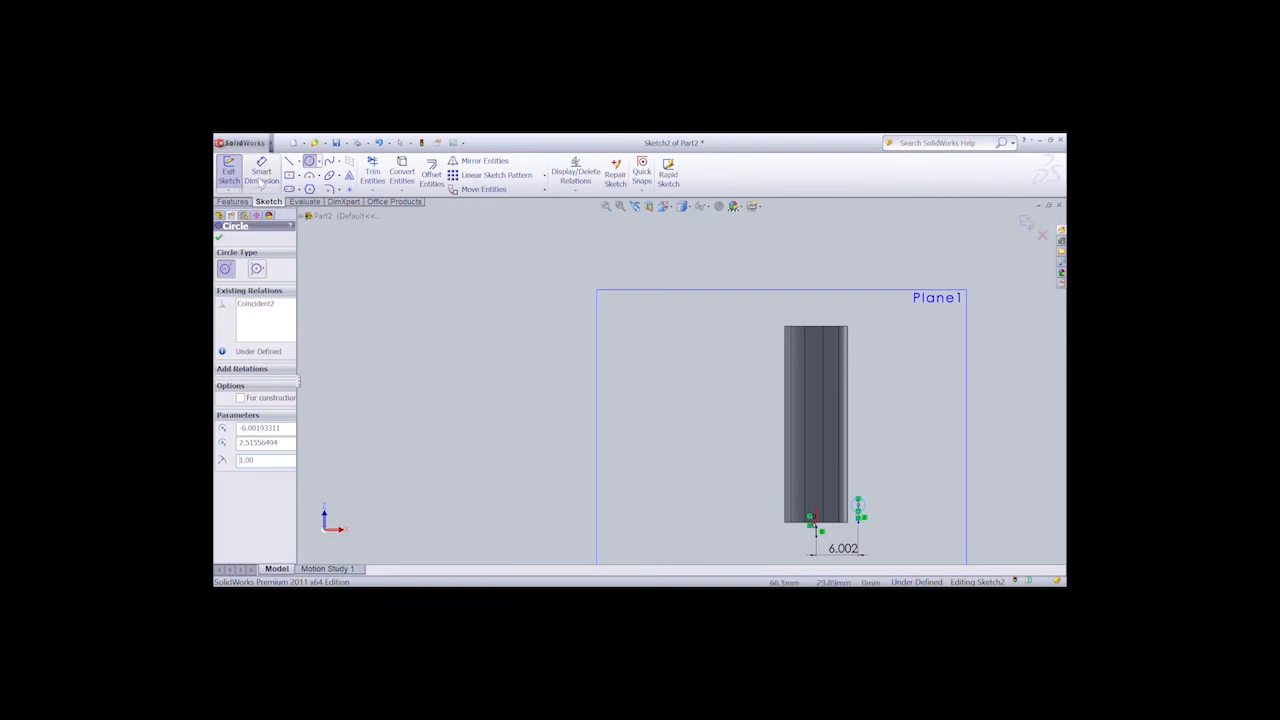
{"action": "left_click", "coordinate": [289, 161]}
{"action": "left_click_drag", "start_coordinate": [858, 498], "coordinate": [858, 466]}
{"action": "left_click", "coordinate": [219, 238]}
Try to sketch a larger circle of about 2.7 mm radius concentric with the small circle.
{"action": "left_click", "coordinate": [314, 164]}
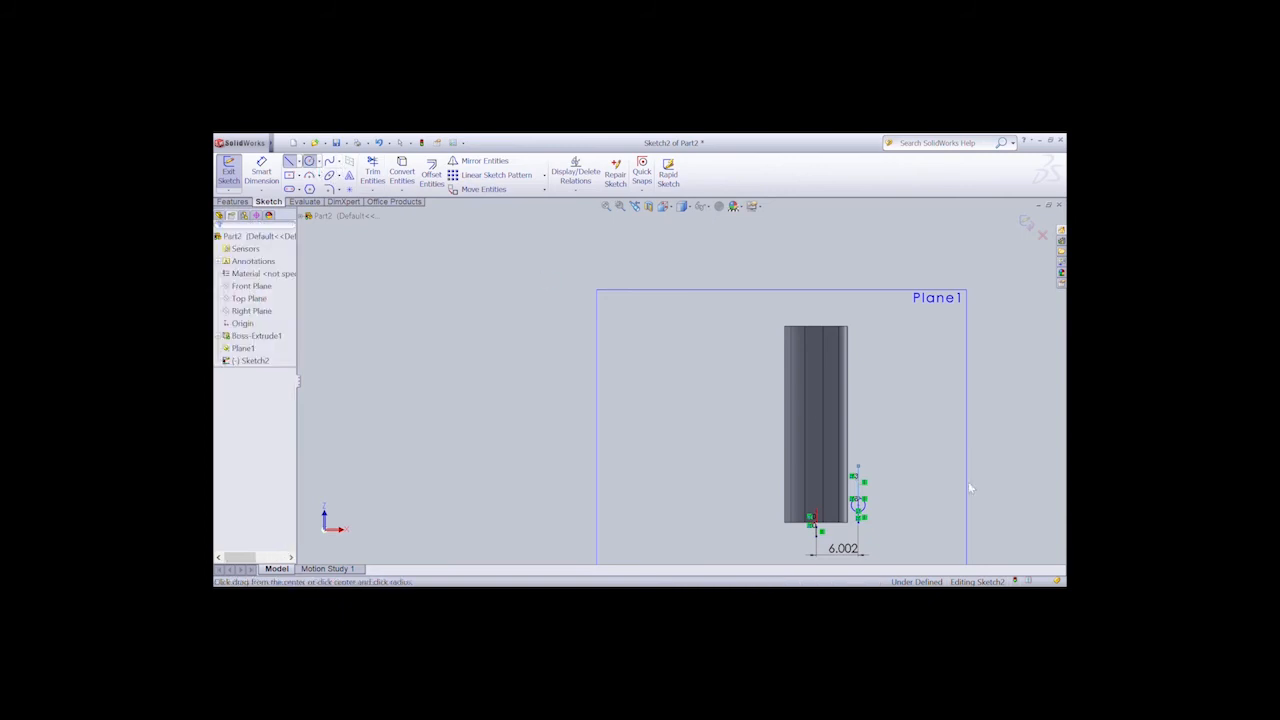
{"action": "scroll", "coordinate": [890, 514], "scroll_direction": "up", "scroll_amount": 5}
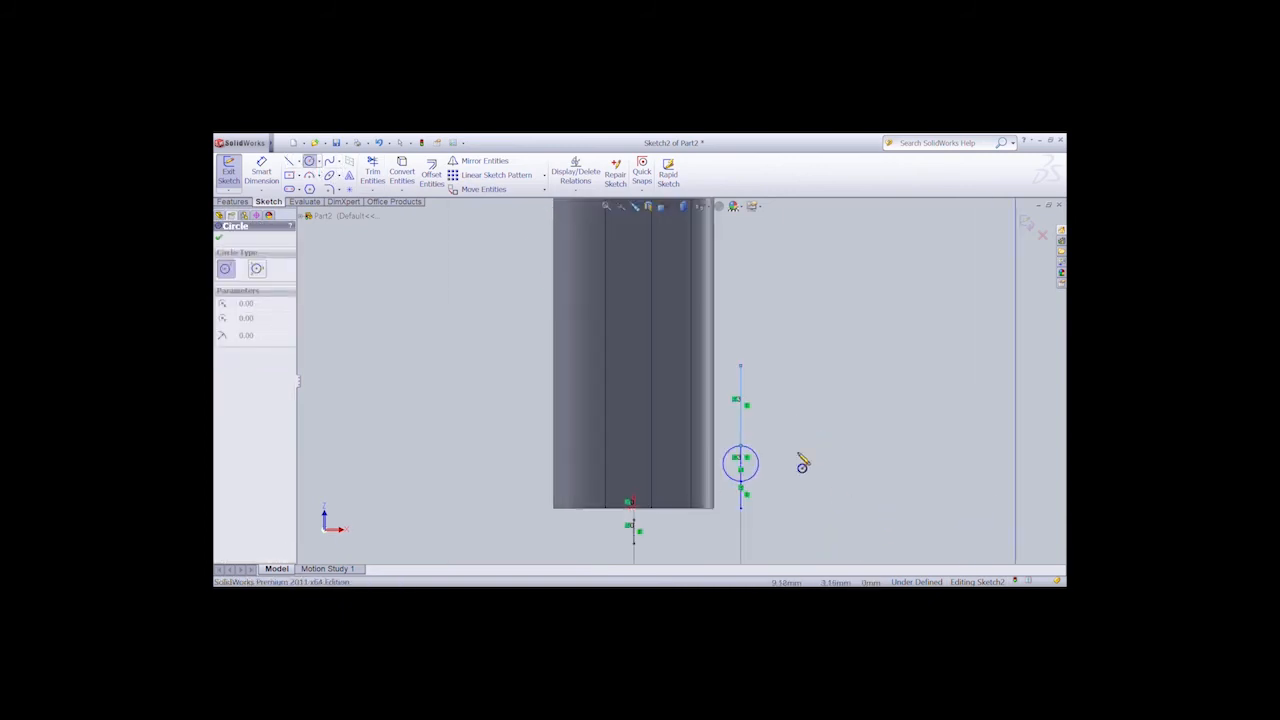
{"action": "left_click_drag", "start_coordinate": [741, 464], "coordinate": [692, 460]}
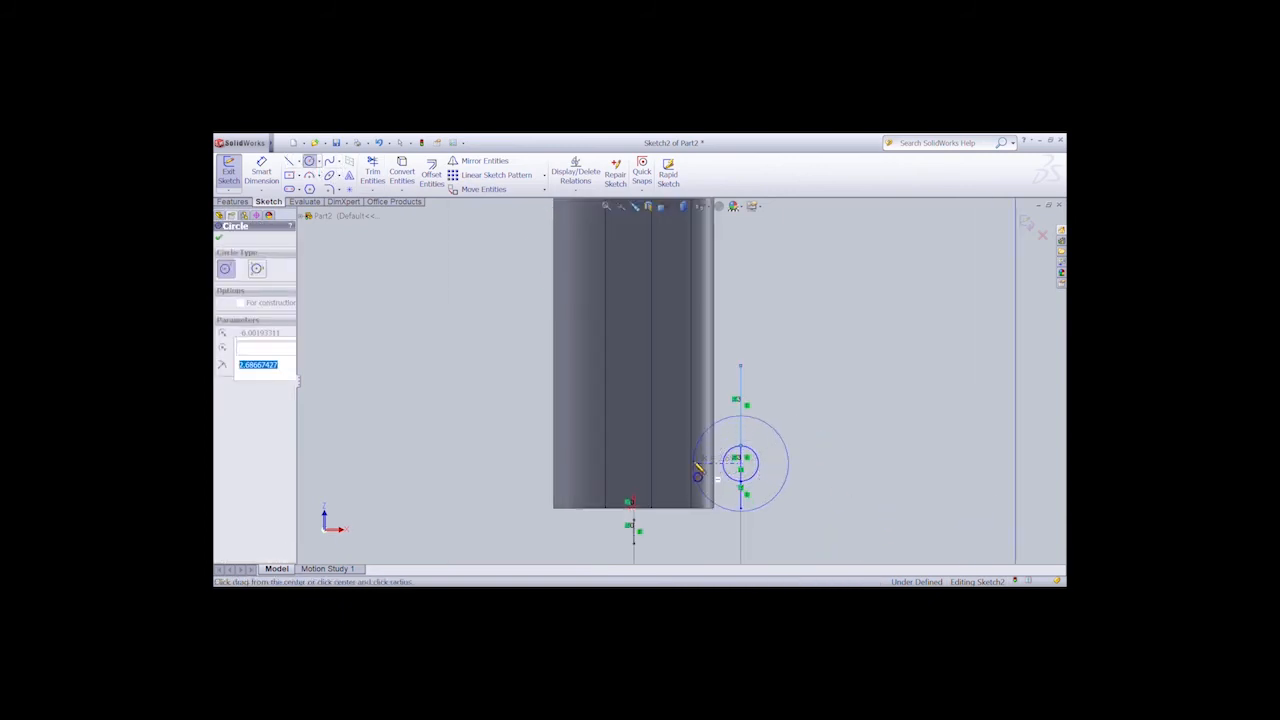
{"action": "key", "text": "ctrl+z"}
Sketch two vertical helper lines, each 1 mm long, end to end just outside the circle, starting level with its centre.
{"action": "left_click", "coordinate": [289, 161]}
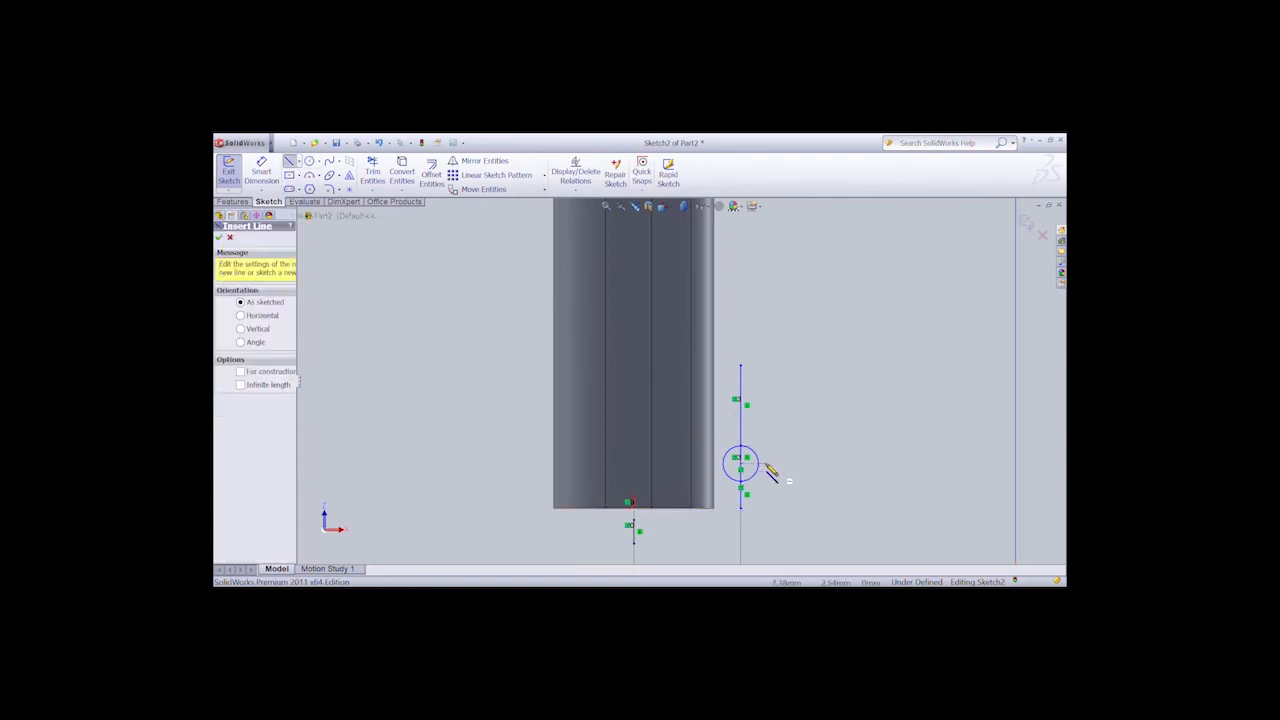
{"action": "left_click_drag", "start_coordinate": [767, 462], "coordinate": [767, 435]}
{"action": "type", "text": "1"}
{"action": "key", "text": "Return"}
{"action": "left_click_drag", "start_coordinate": [767, 462], "coordinate": [767, 436]}
{"action": "type", "text": "1"}
{"action": "key", "text": "Return"}
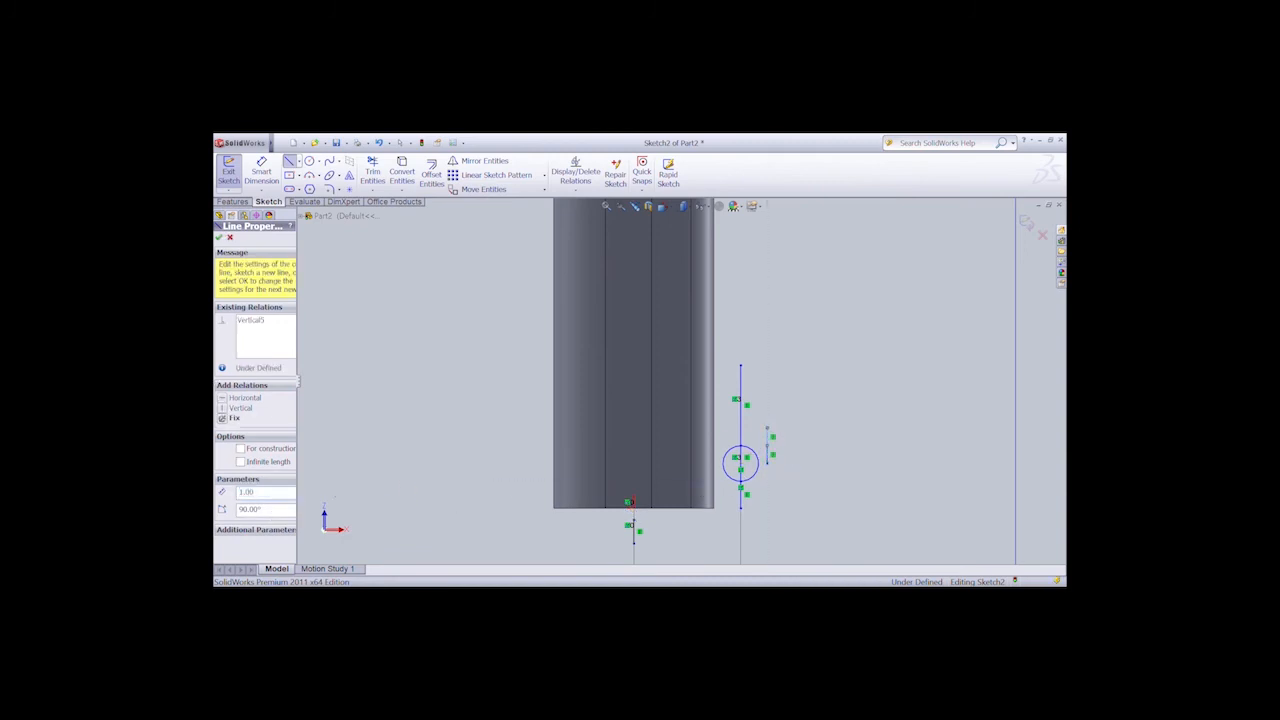
Sketch a second circle of 1 mm radius on the long vertical line, centred level with the top of the helper lines.
{"action": "left_click", "coordinate": [309, 161]}
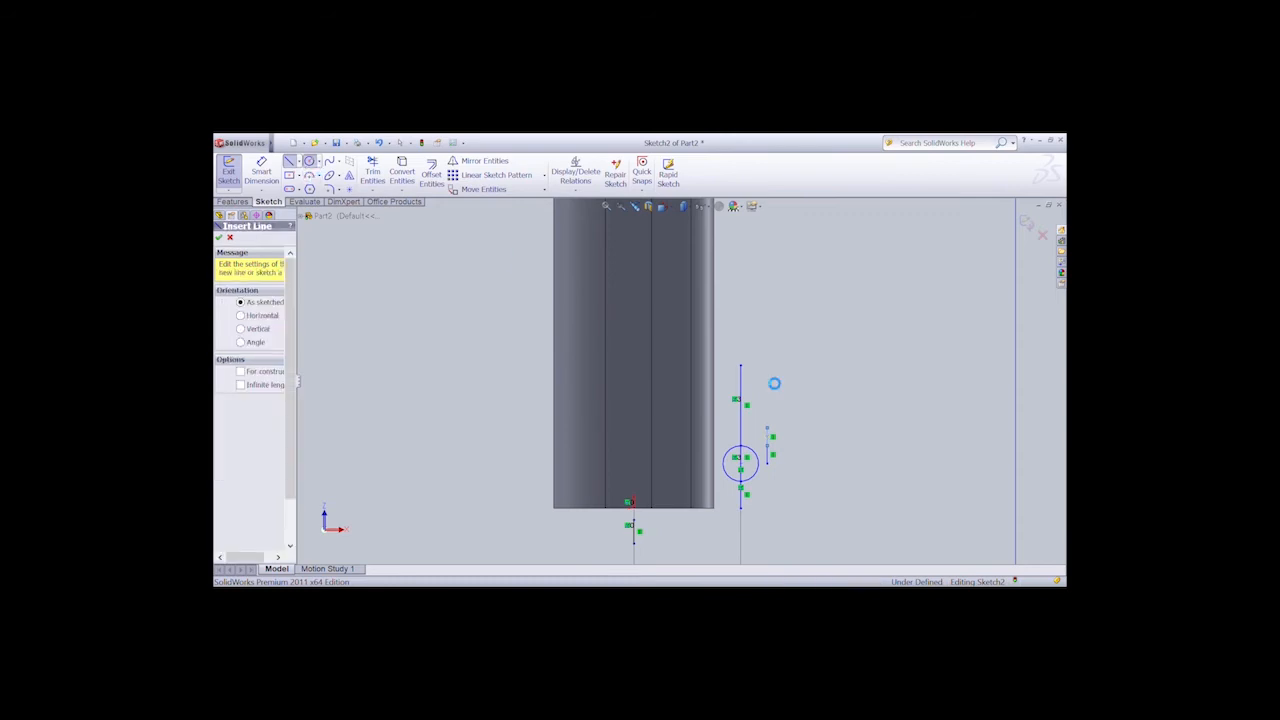
{"action": "left_click", "coordinate": [740, 428]}
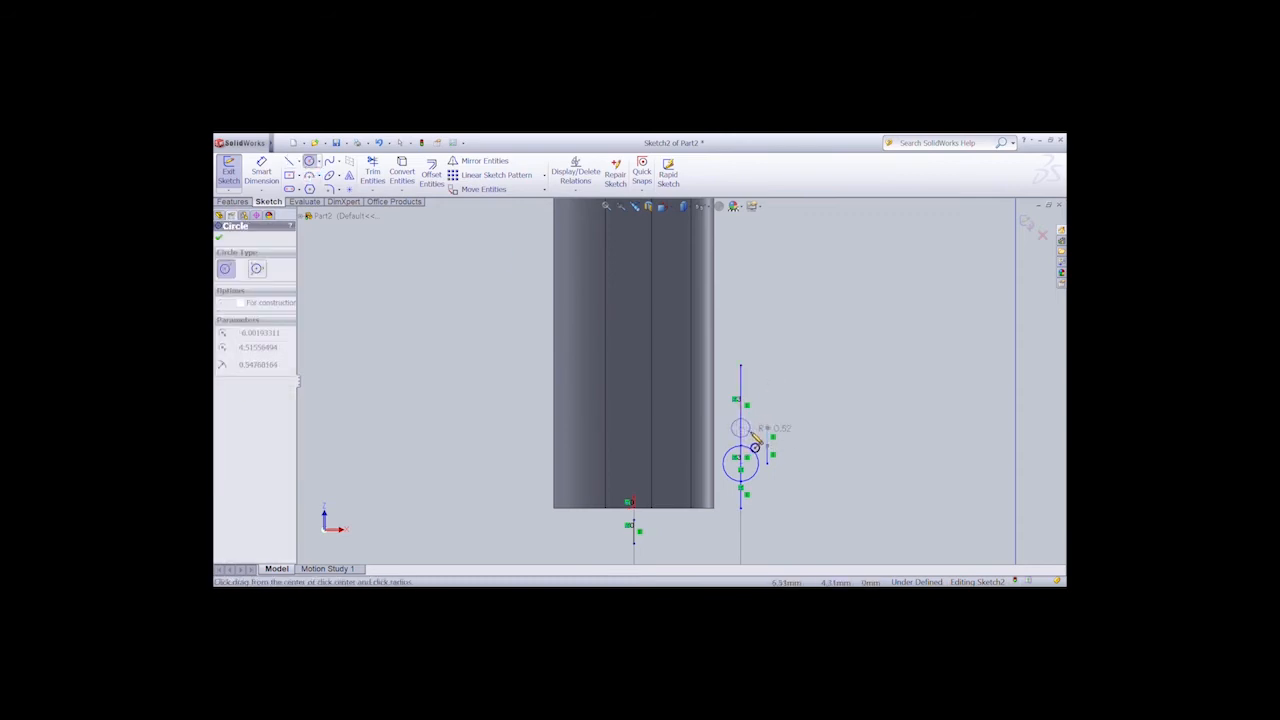
{"action": "left_click", "coordinate": [758, 436]}
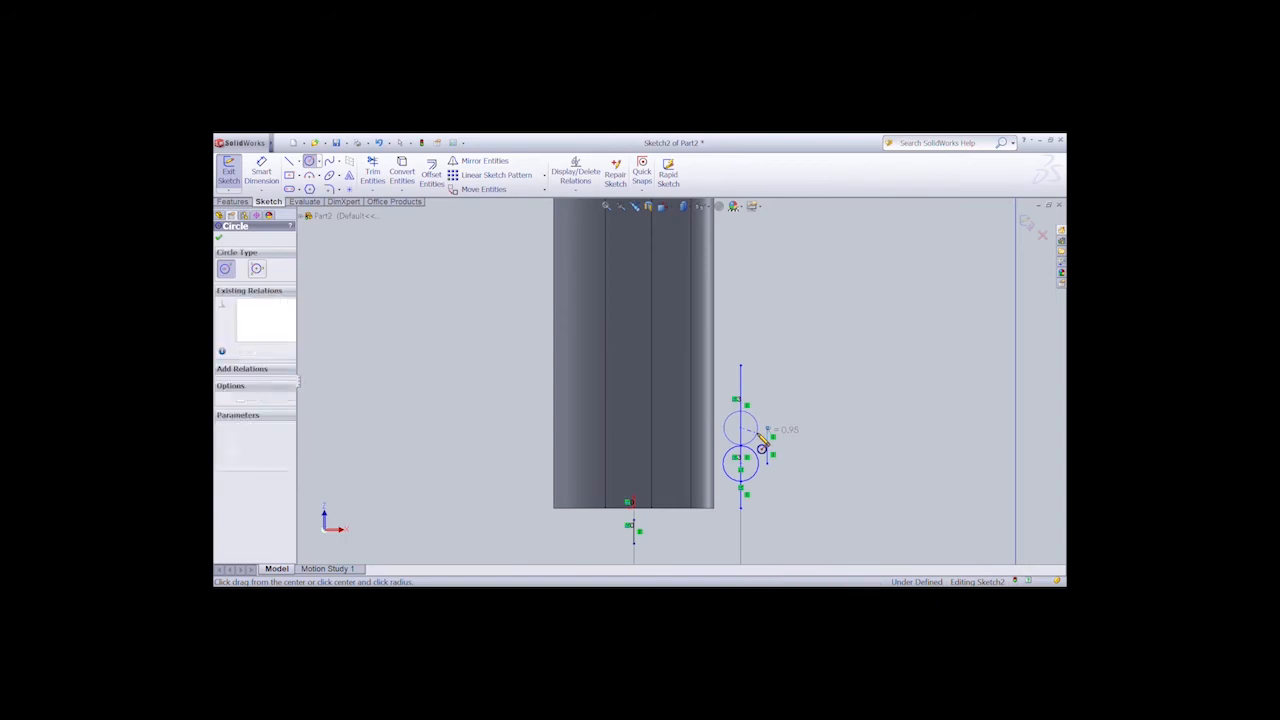
{"action": "type", "text": "1"}
{"action": "key", "text": "Return"}
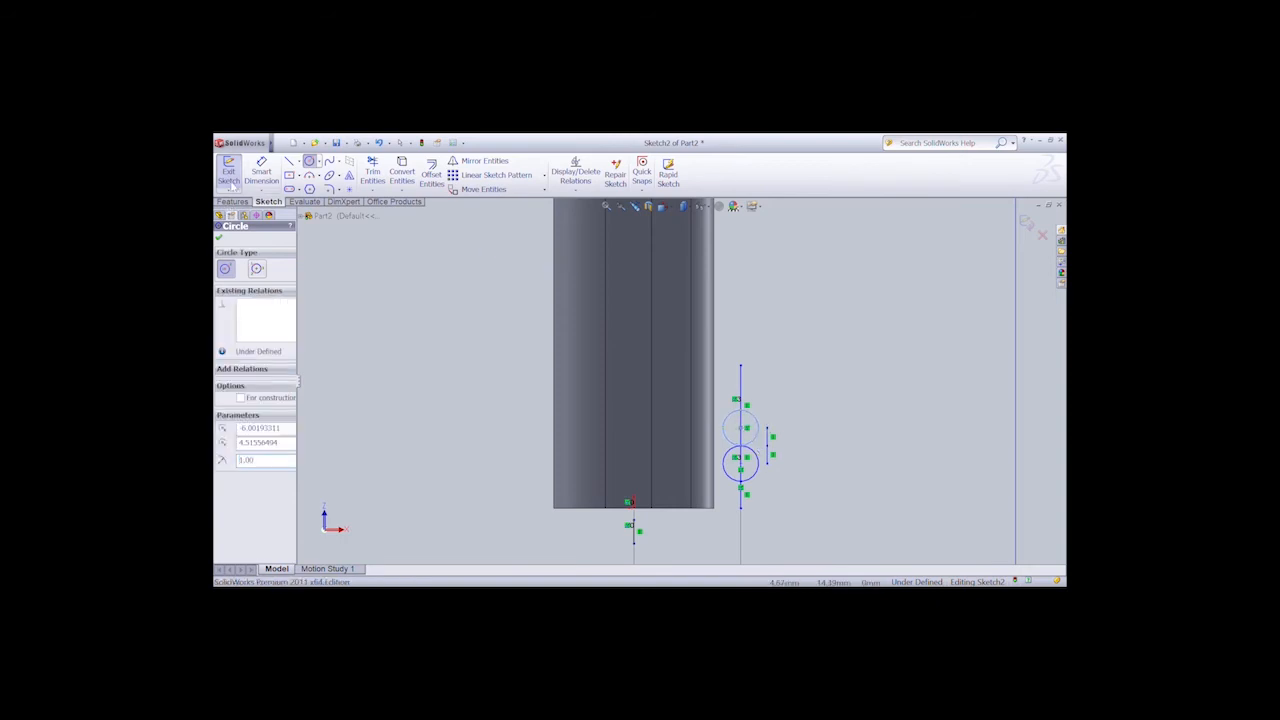
Move the upper circle farther up along the long vertical line so it separates from the lower circle.
{"action": "left_click", "coordinate": [472, 193]}
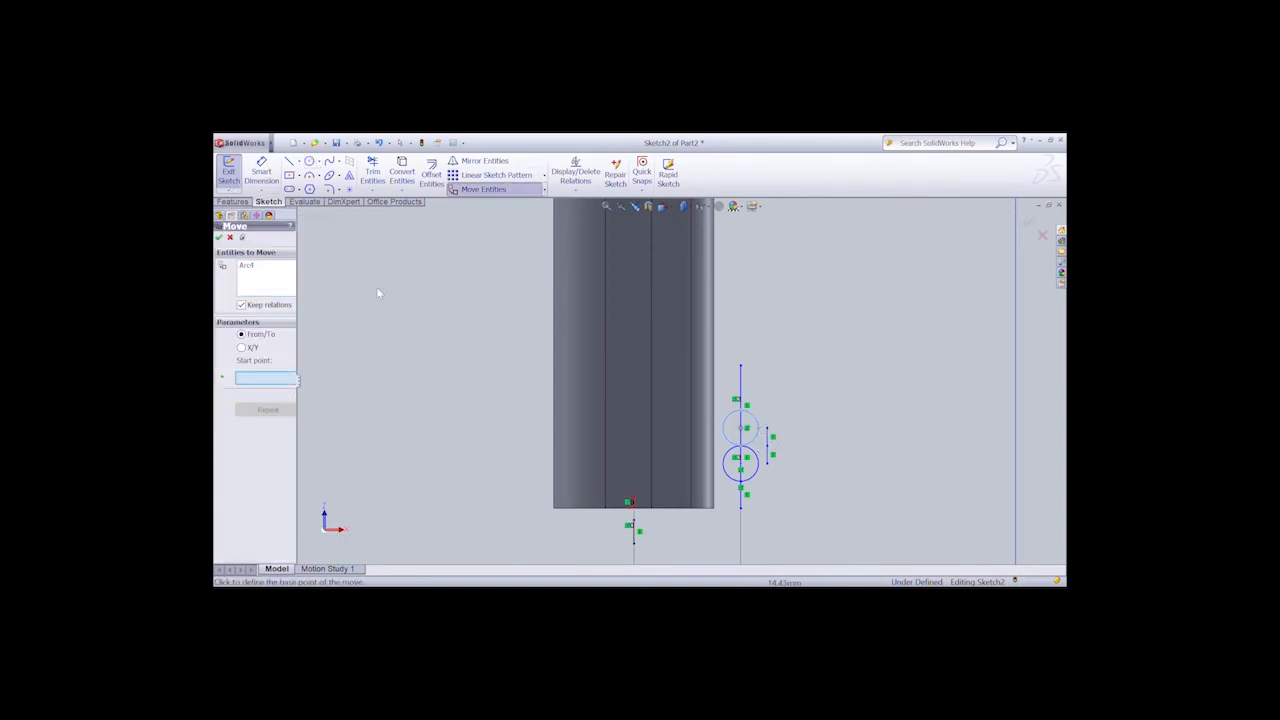
{"action": "left_click", "coordinate": [740, 384]}
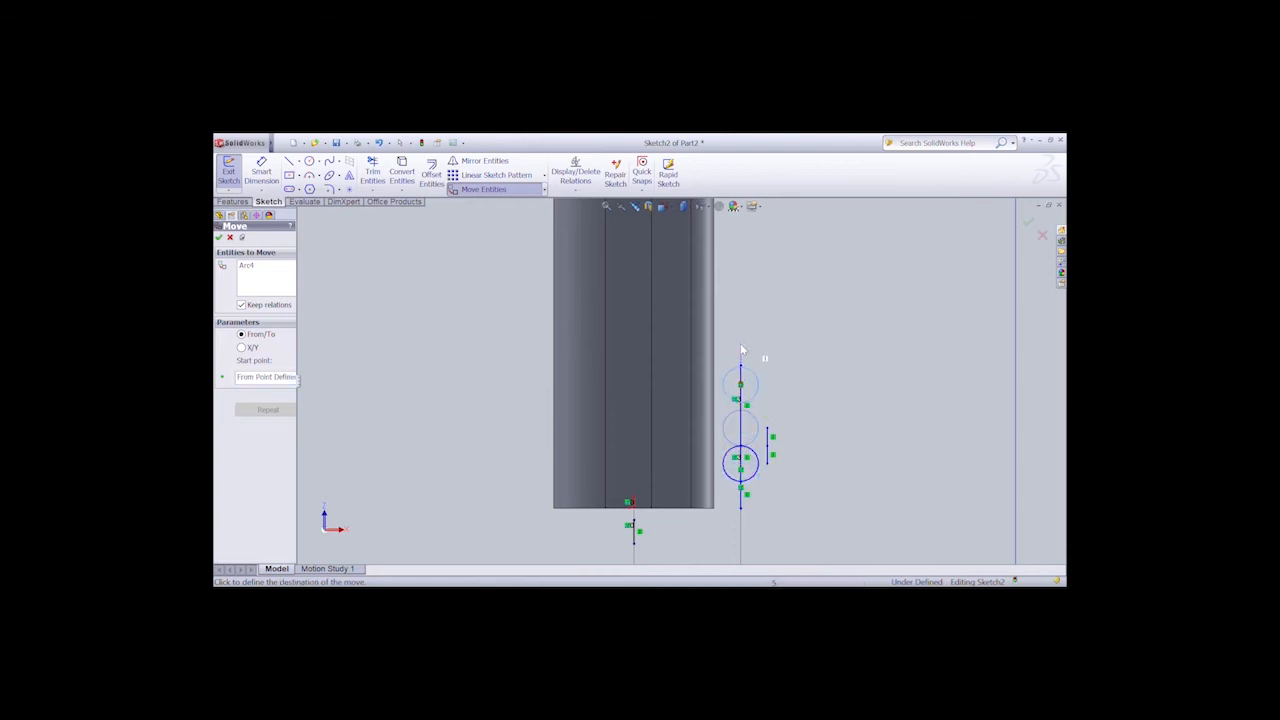
{"action": "left_click", "coordinate": [740, 364]}
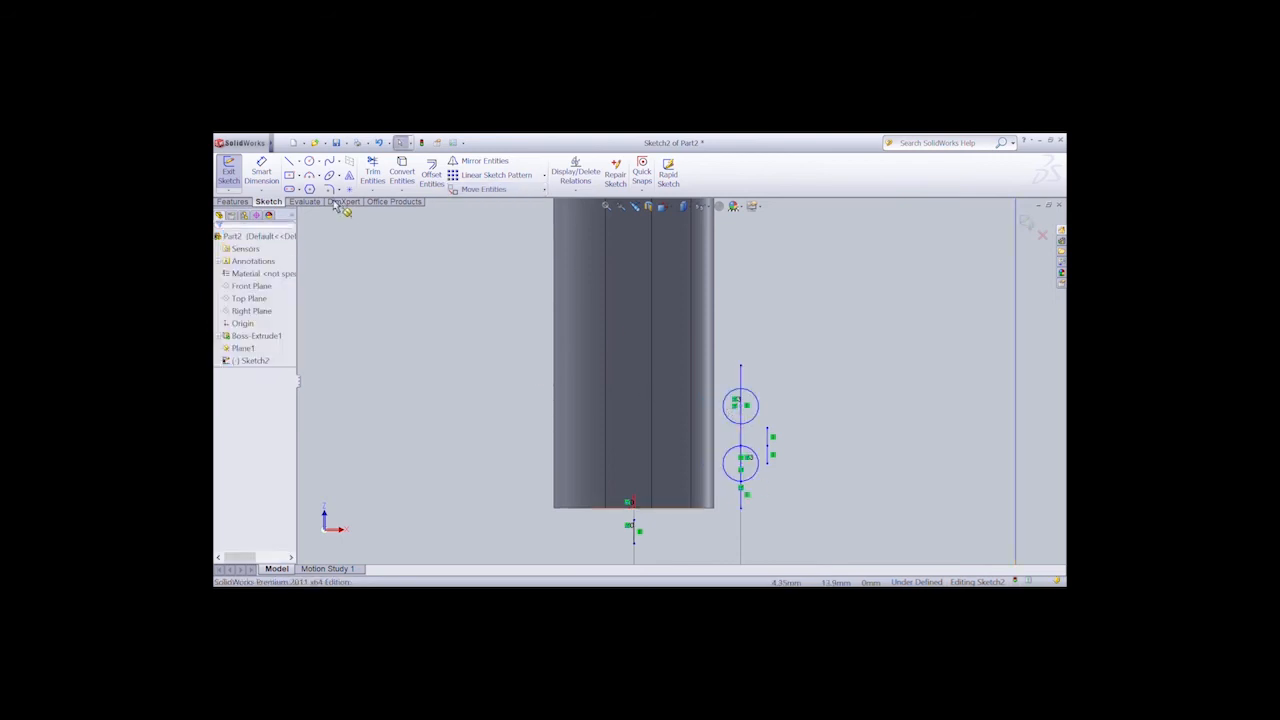
Sketch a horizontal line from the lower circle's centre to the point directly above the origin.
{"action": "left_click", "coordinate": [289, 161]}
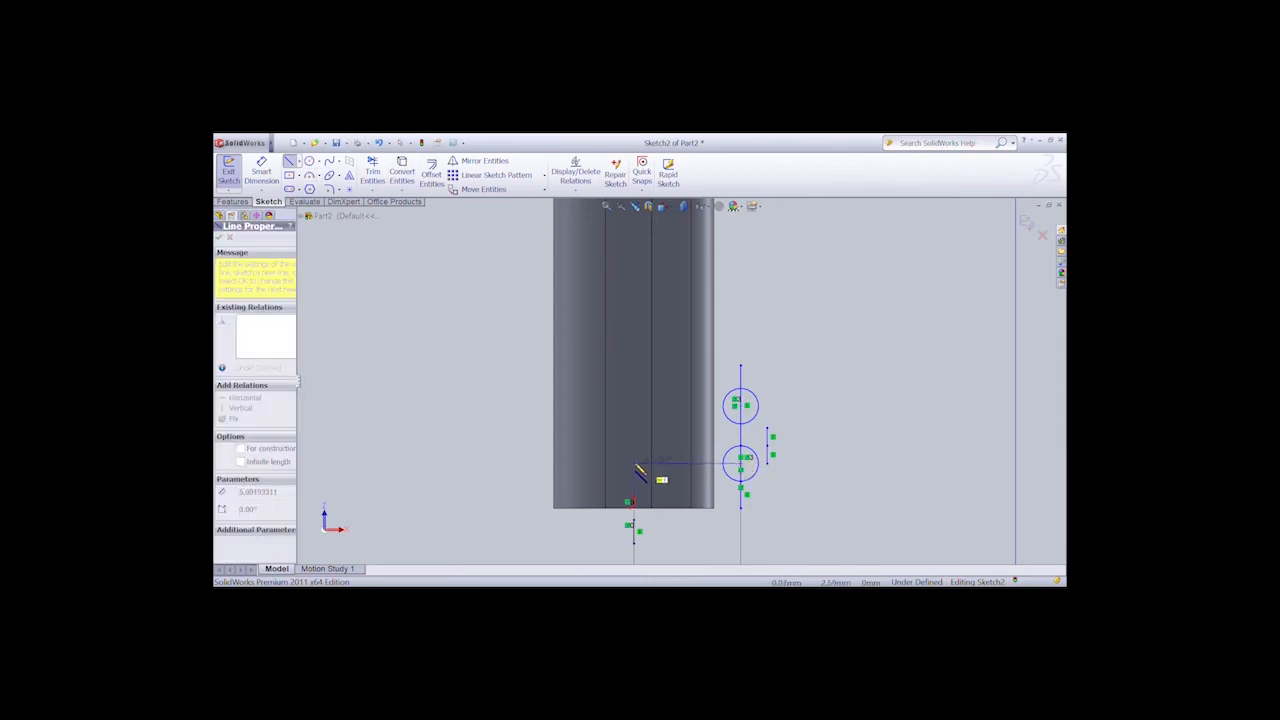
{"action": "left_click", "coordinate": [634, 463]}
{"action": "left_click", "coordinate": [219, 237]}
Trim the lower circle to its quarter arc facing the tube, and remove the lines below its centre, the two helper lines and the line below the origin.
{"action": "left_click", "coordinate": [372, 172]}
{"action": "left_click", "coordinate": [745, 481]}
{"action": "left_click", "coordinate": [741, 490]}
{"action": "left_click", "coordinate": [741, 470]}
{"action": "left_click", "coordinate": [768, 455]}
{"action": "left_click", "coordinate": [768, 438]}
{"action": "left_click", "coordinate": [634, 532]}
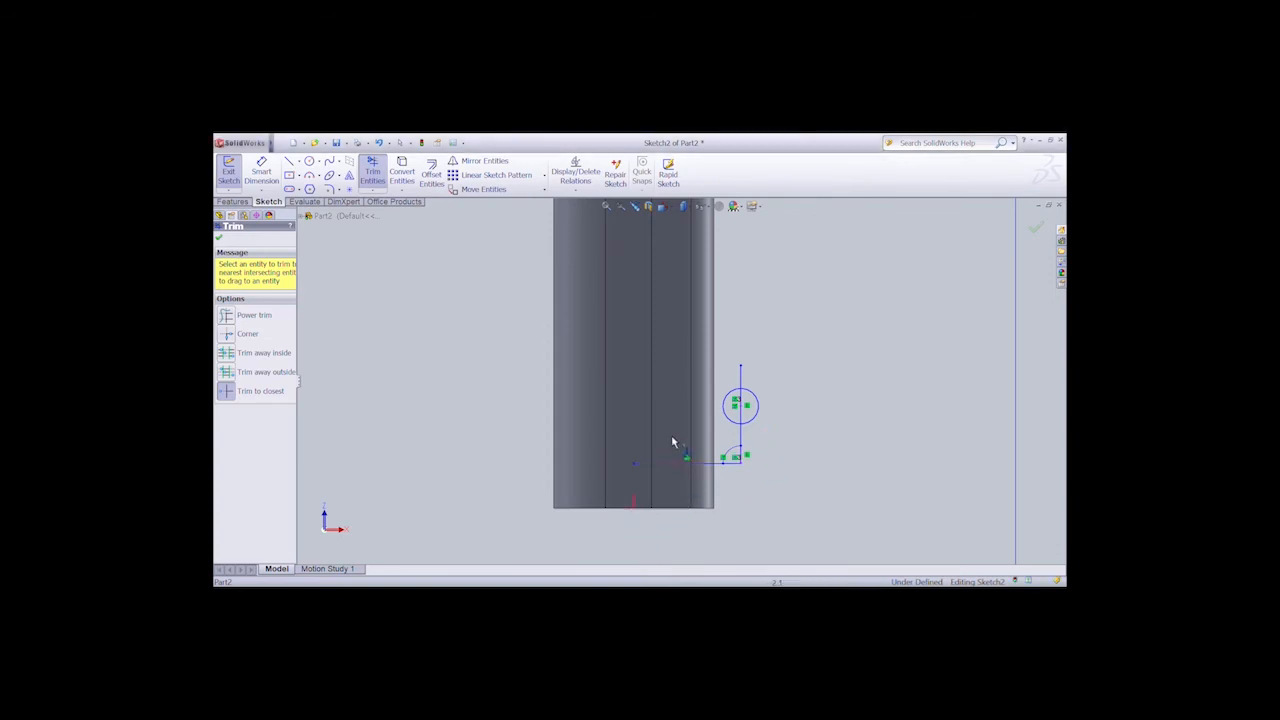
Trim the upper circle to its half arc facing the tube and remove the vertical line across its opening.
{"action": "left_click", "coordinate": [757, 408]}
{"action": "left_click", "coordinate": [741, 415]}
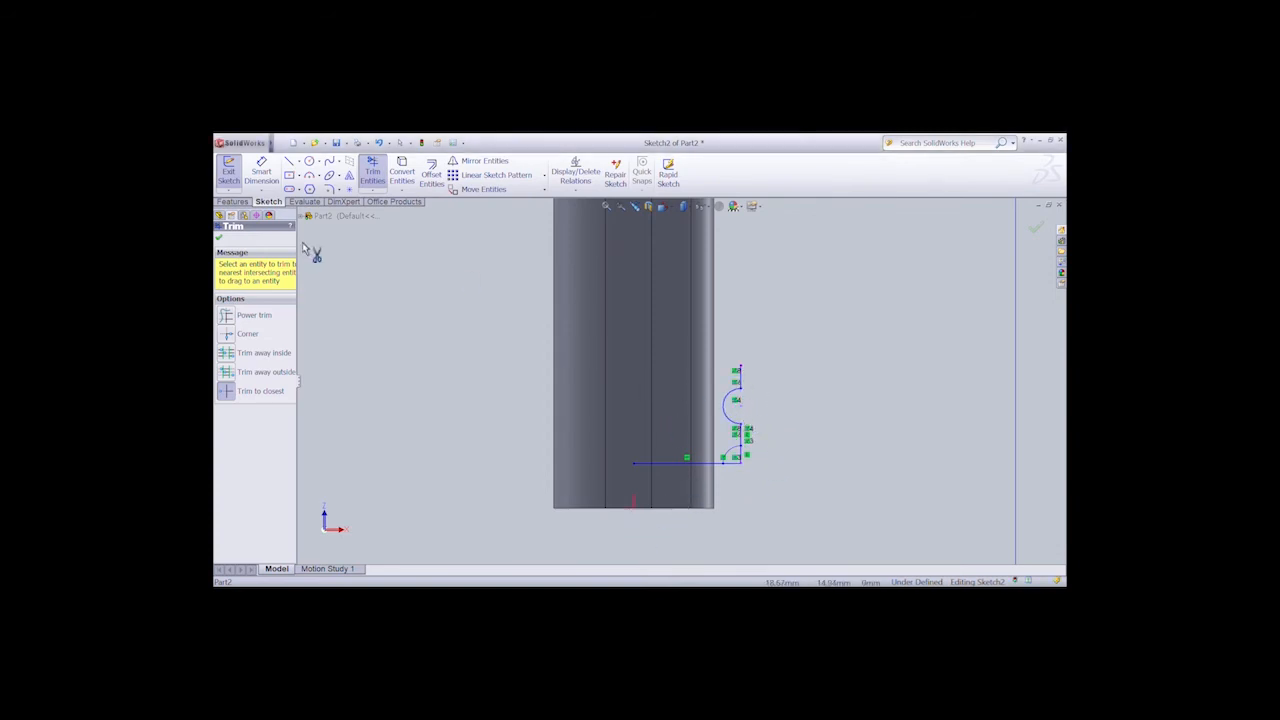
Set up an upward linear sketch pattern of the half arc and its adjoining vertical lines, with two instances 2 mm apart.
{"action": "left_click", "coordinate": [472, 178]}
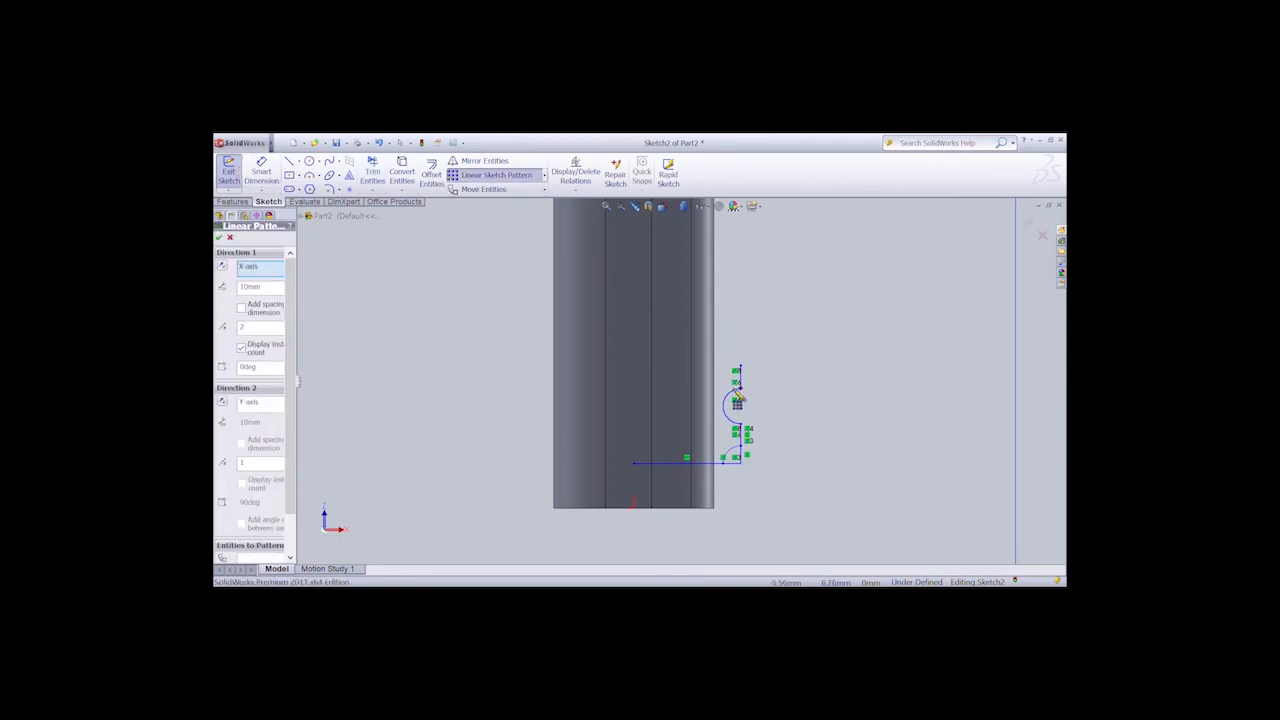
{"action": "left_click", "coordinate": [735, 400]}
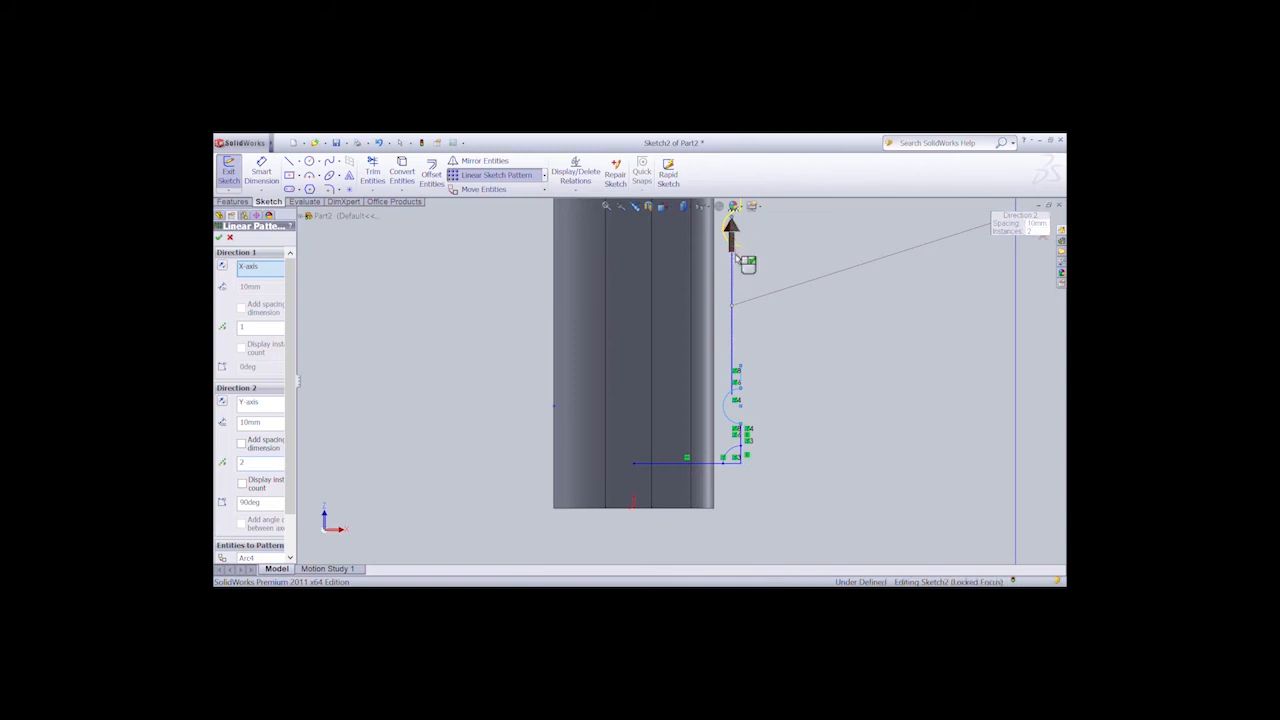
{"action": "left_click", "coordinate": [734, 224]}
{"action": "type", "text": "2"}
{"action": "left_click", "coordinate": [734, 420]}
{"action": "left_click", "coordinate": [741, 443]}
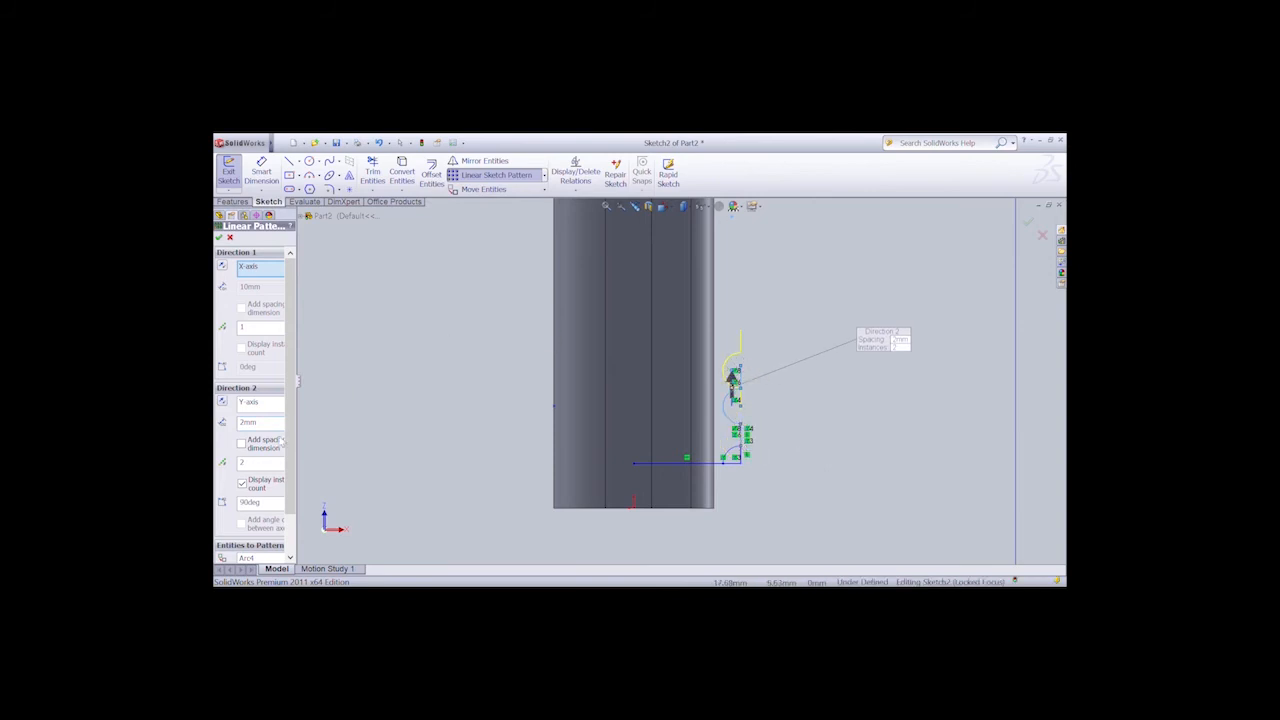
Set the vertical spacing of the sketch pattern to 3 mm.
{"action": "key", "text": "BackSpace"}
{"action": "type", "text": "3"}
{"action": "type", "text": "4"}
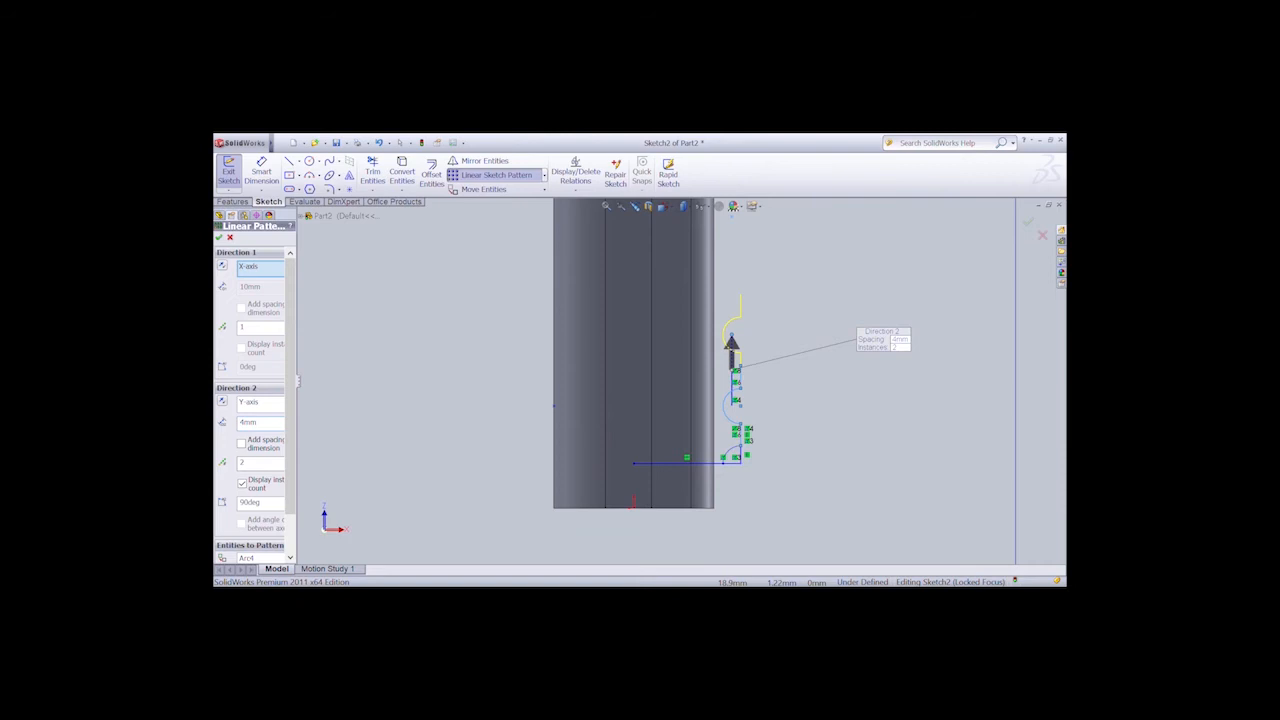
{"action": "scroll", "coordinate": [751, 382], "scroll_direction": "down", "scroll_amount": 4}
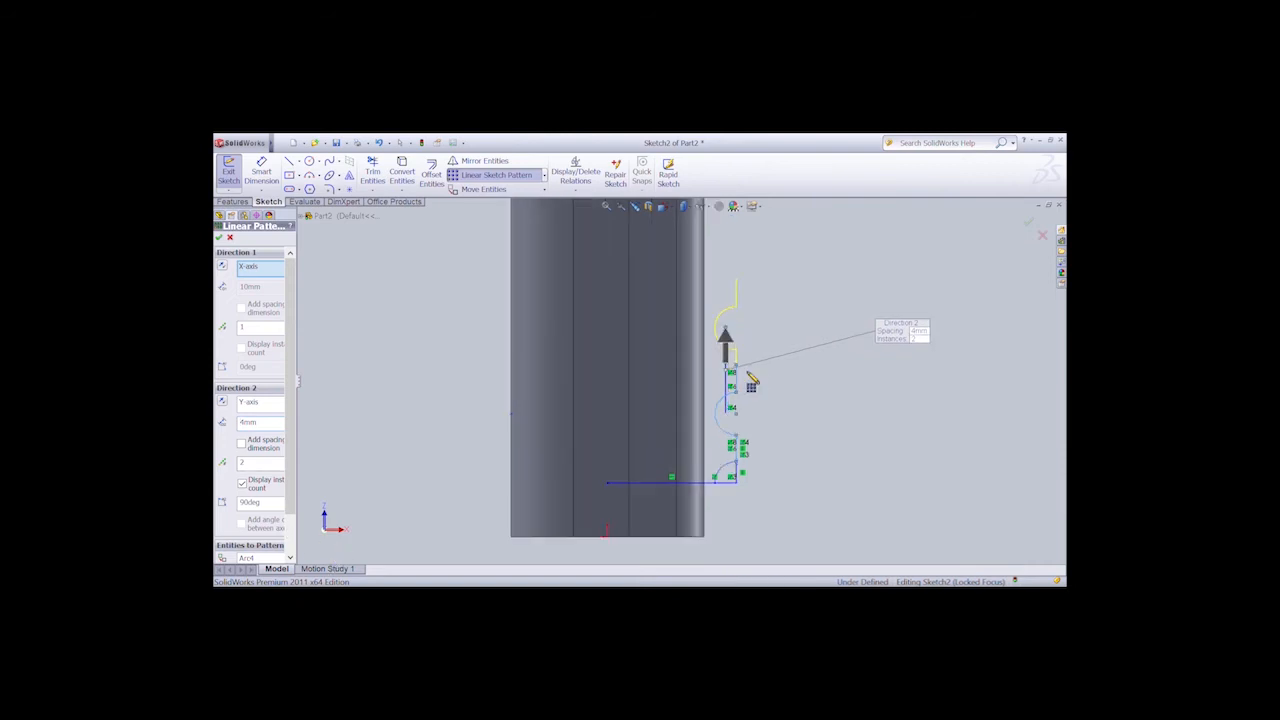
{"action": "scroll", "coordinate": [751, 382], "scroll_direction": "up", "scroll_amount": 4}
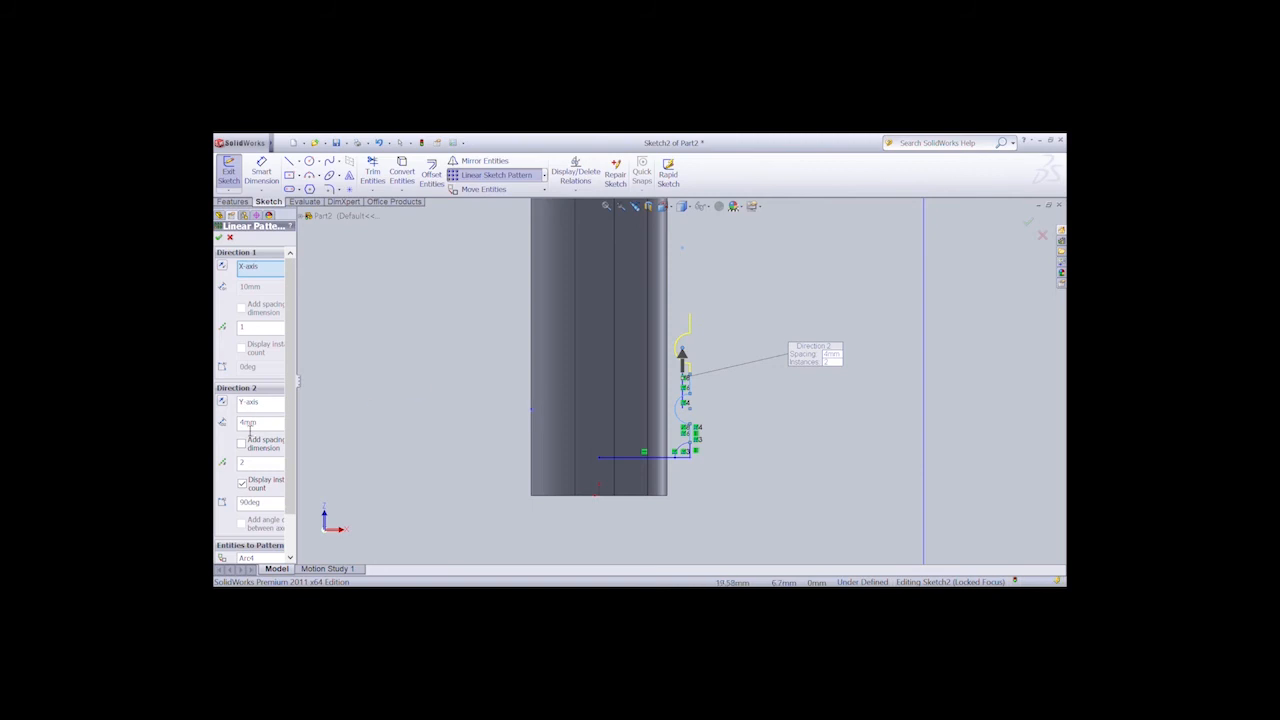
{"action": "type", "text": "2"}
{"action": "type", "text": "3"}
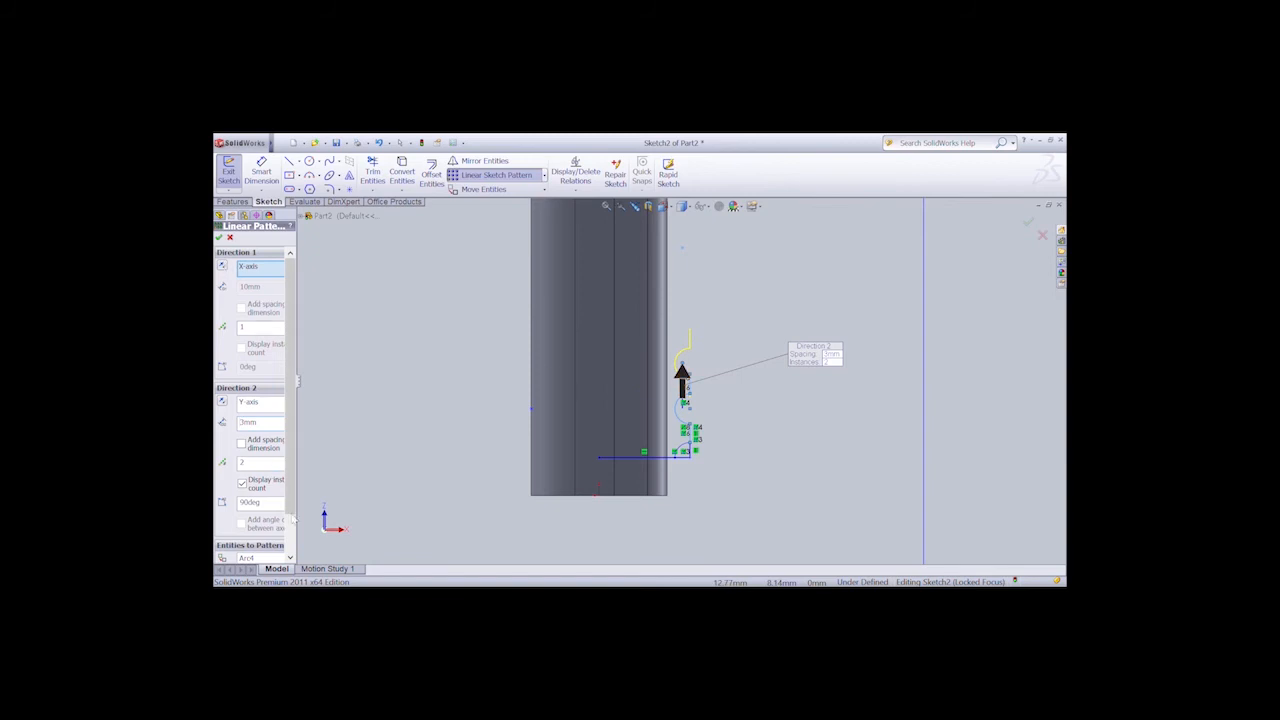
Raise the vertical pattern to 7 instances and create the pattern.
{"action": "left_click_drag", "start_coordinate": [293, 519], "coordinate": [366, 519]}
{"action": "left_click", "coordinate": [344, 434]}
{"action": "left_click", "coordinate": [344, 434]}
{"action": "left_click", "coordinate": [344, 434]}
{"action": "left_click", "coordinate": [344, 434]}
{"action": "scroll", "coordinate": [562, 383], "scroll_direction": "down", "scroll_amount": 2}
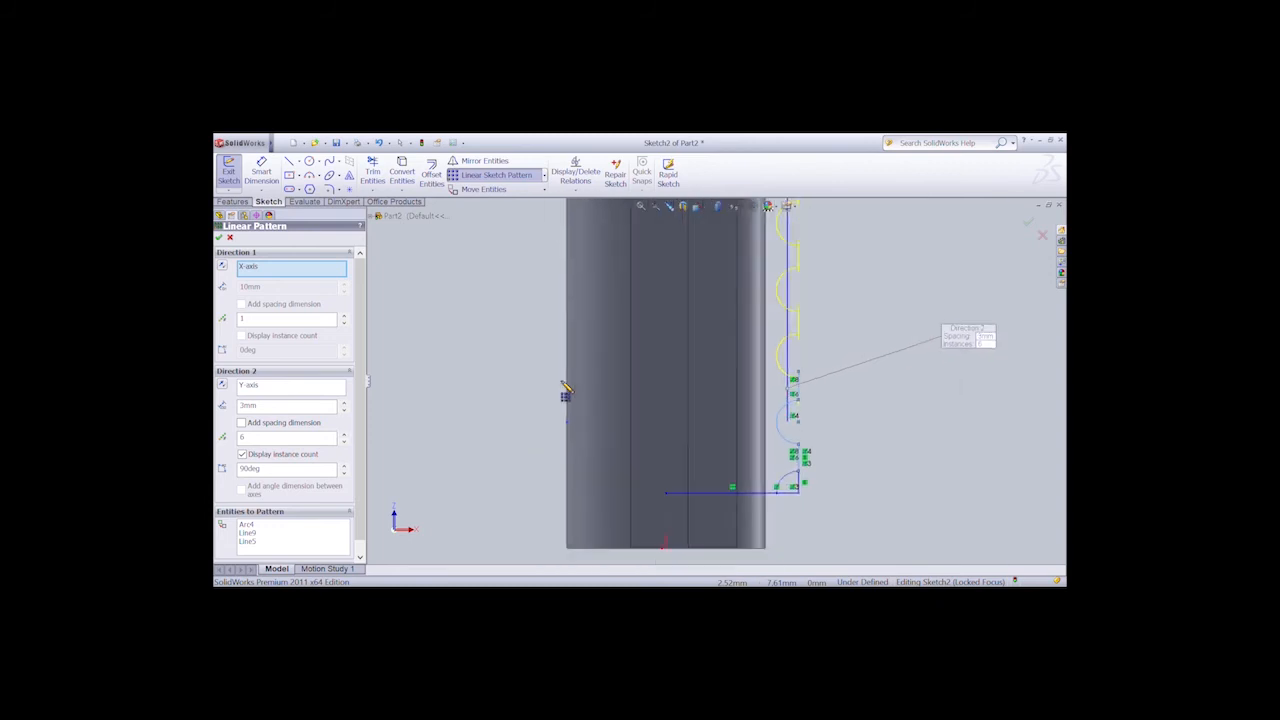
{"action": "scroll", "coordinate": [565, 392], "scroll_direction": "up", "scroll_amount": 3}
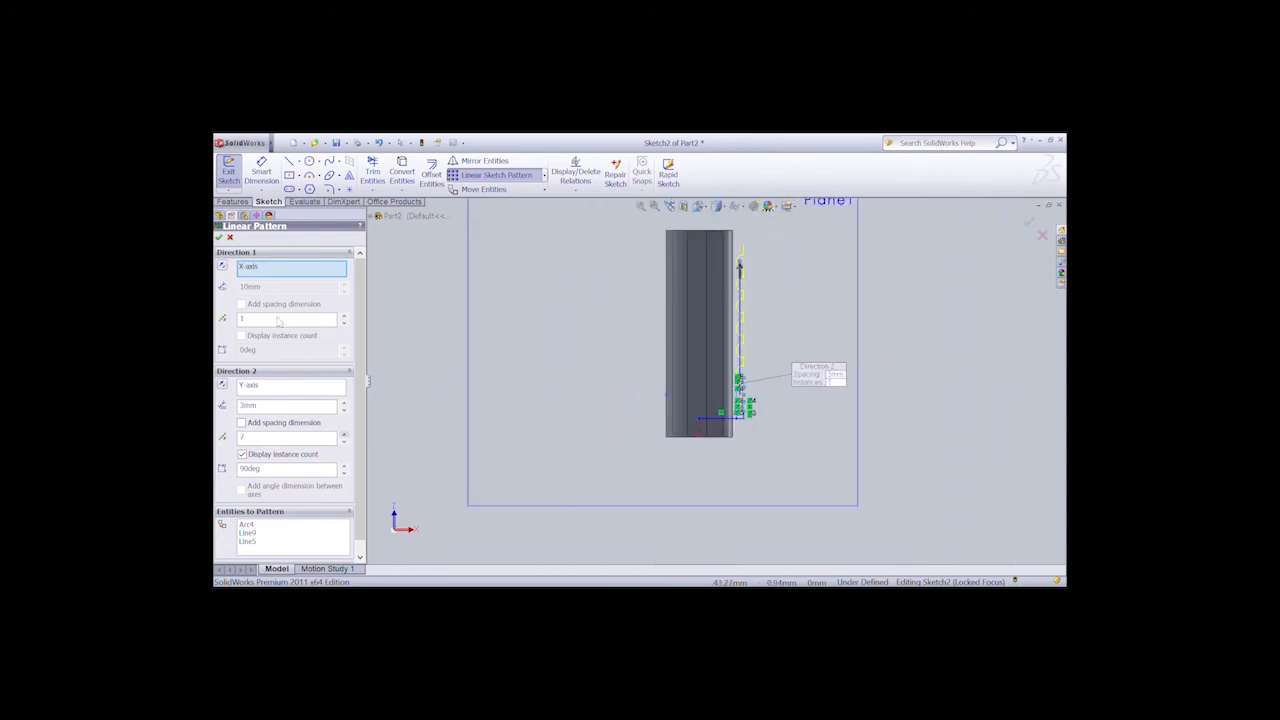
{"action": "left_click", "coordinate": [219, 237]}
Trim away the horizontal line and the leftover vertical segment below the lowest quarter arc.
{"action": "scroll", "coordinate": [800, 289], "scroll_direction": "down", "scroll_amount": 2}
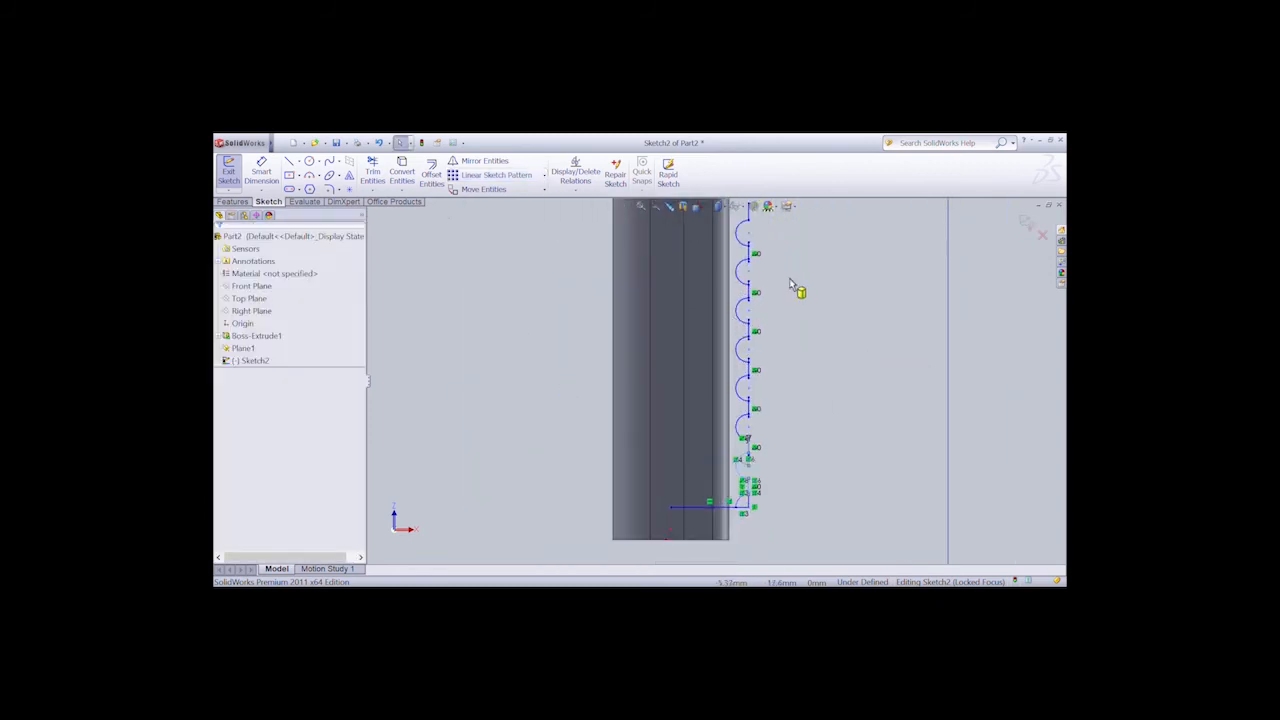
{"action": "left_click", "coordinate": [373, 172]}
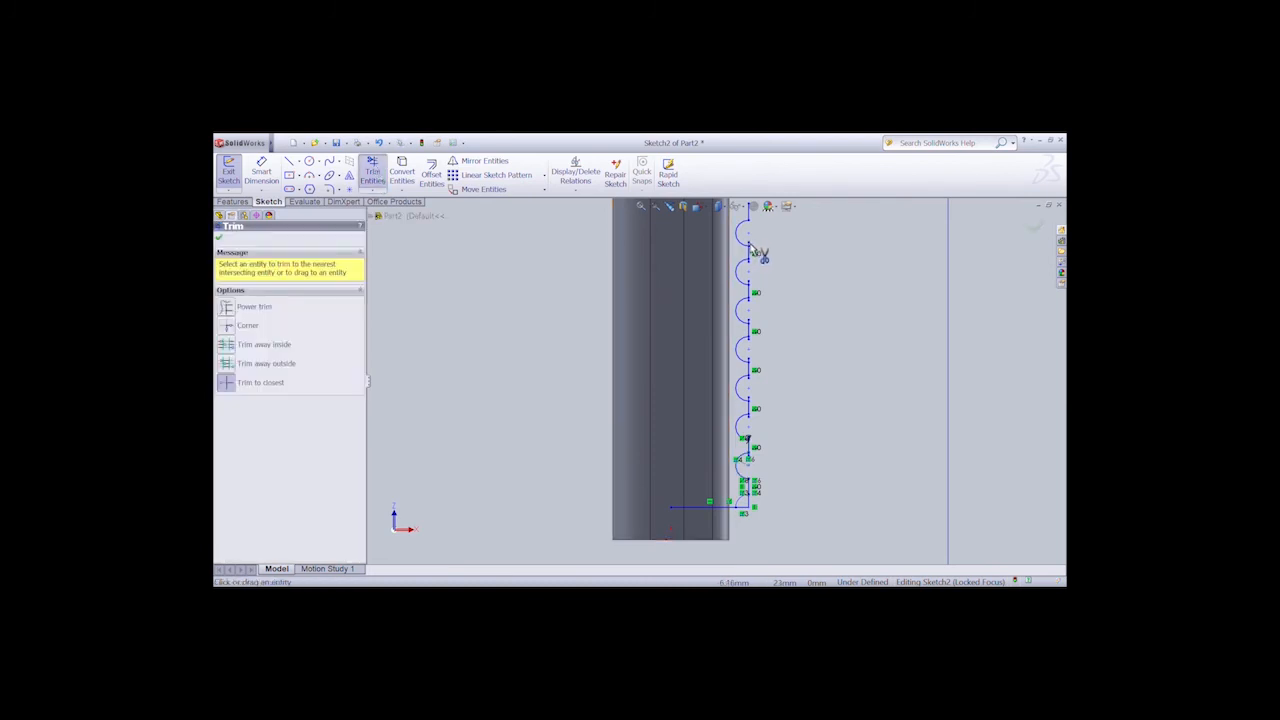
{"action": "scroll", "coordinate": [752, 252], "scroll_direction": "down", "scroll_amount": 2}
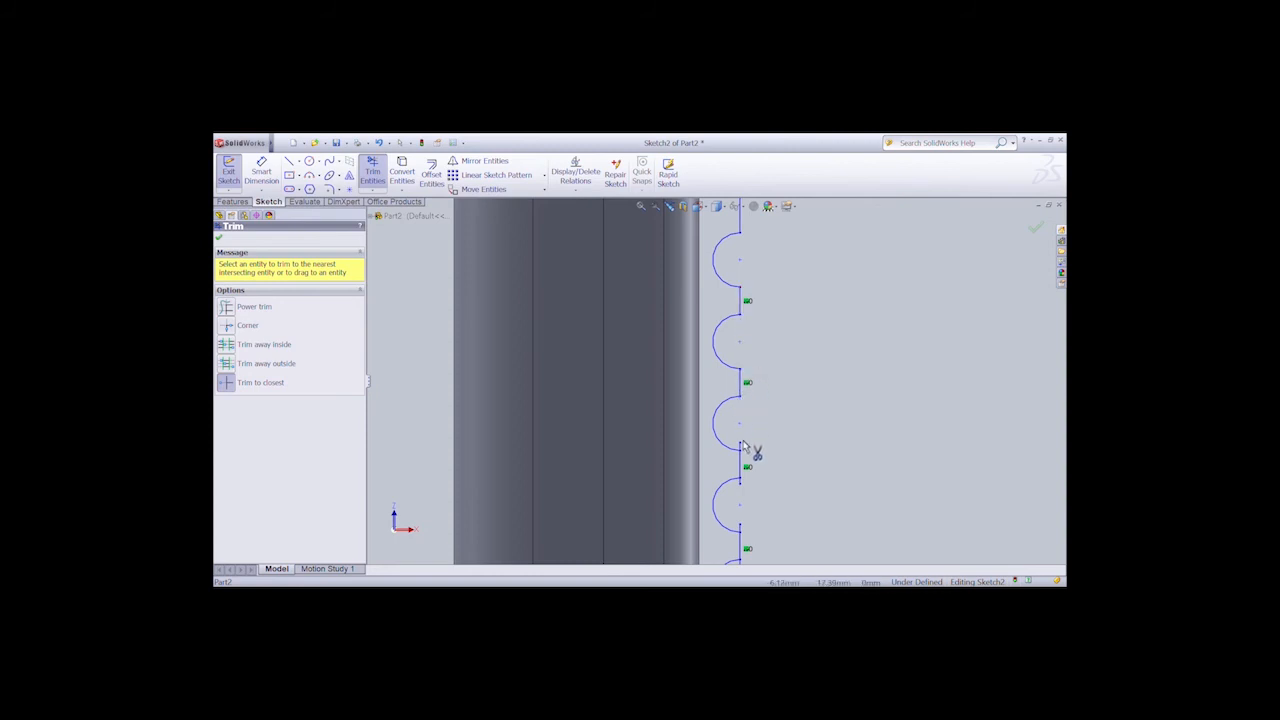
{"action": "scroll", "coordinate": [766, 524], "scroll_direction": "down", "scroll_amount": 2}
{"action": "scroll", "coordinate": [768, 524], "scroll_direction": "up", "scroll_amount": 3}
{"action": "scroll", "coordinate": [714, 465], "scroll_direction": "down", "scroll_amount": 2}
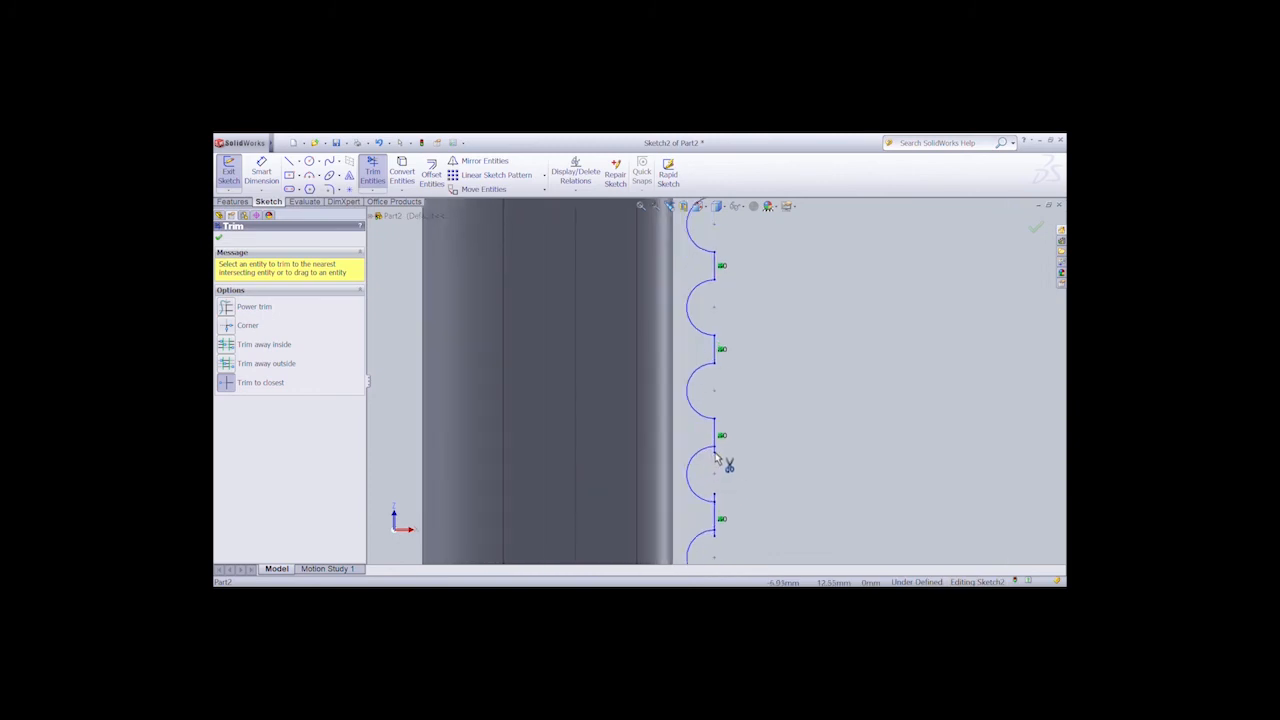
{"action": "scroll", "coordinate": [714, 543], "scroll_direction": "up", "scroll_amount": 2}
{"action": "scroll", "coordinate": [714, 543], "scroll_direction": "down", "scroll_amount": 2}
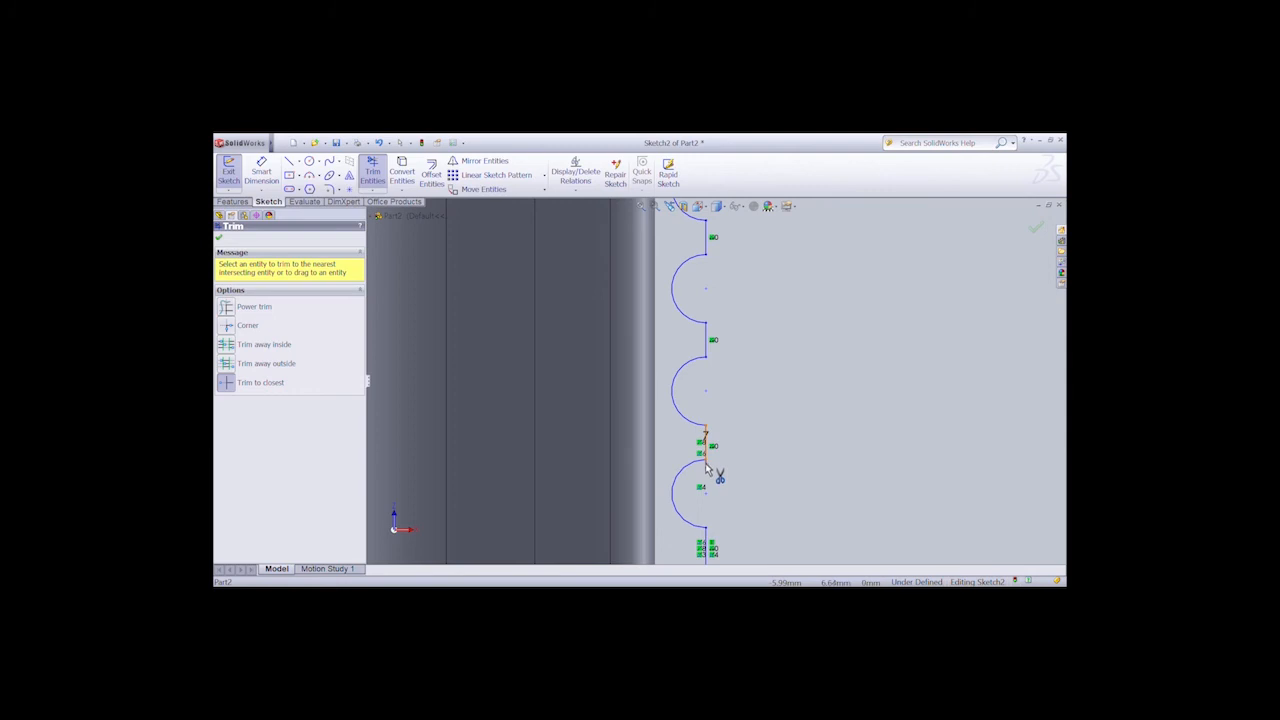
{"action": "scroll", "coordinate": [728, 482], "scroll_direction": "up", "scroll_amount": 3}
{"action": "left_click", "coordinate": [700, 462]}
{"action": "left_click", "coordinate": [707, 459]}
{"action": "left_click", "coordinate": [698, 463]}
Sketch a horizontal line about 0.5 mm long between the lower end of the quarter arc and the tube's edge.
{"action": "left_click", "coordinate": [289, 161]}
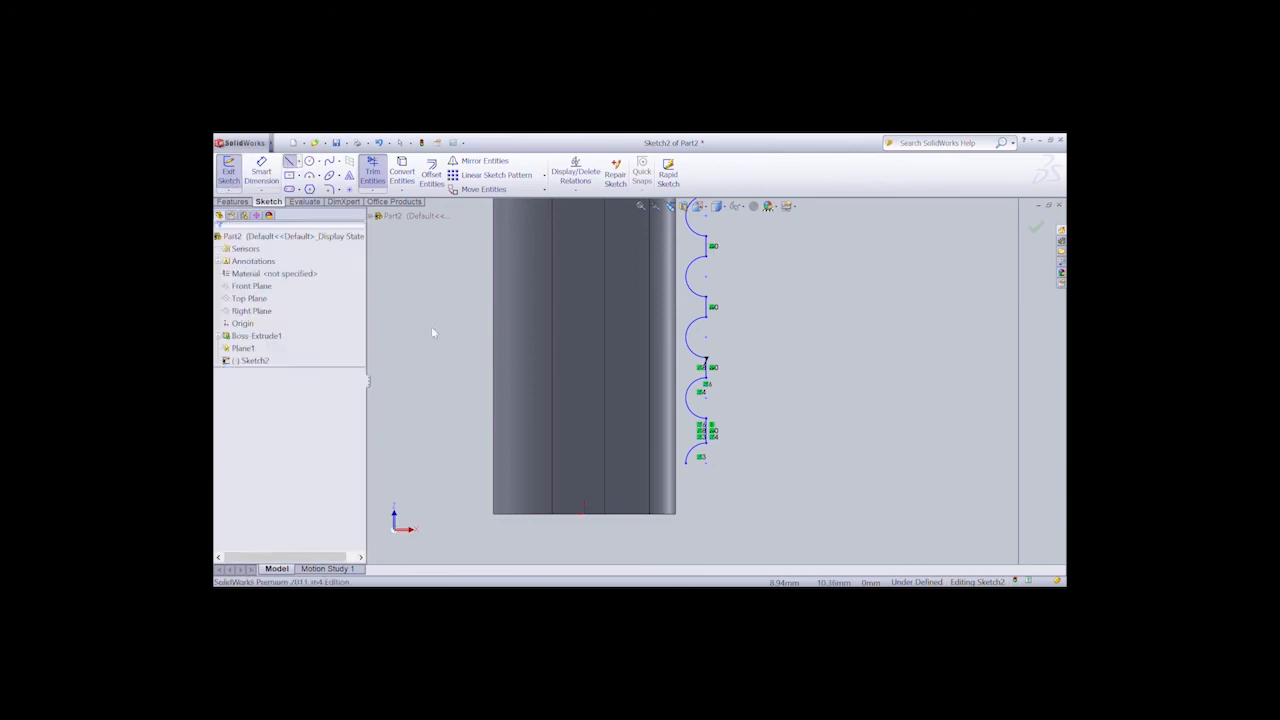
{"action": "left_click", "coordinate": [699, 462]}
{"action": "key", "text": "Escape"}
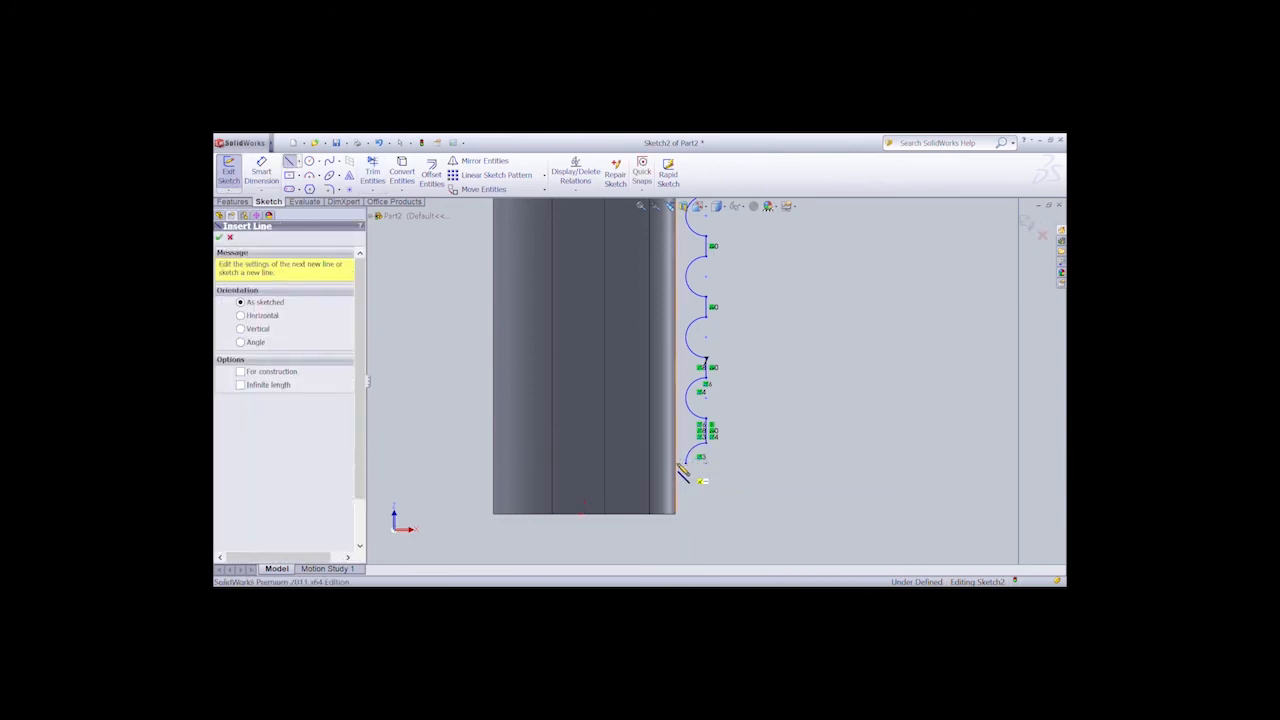
{"action": "left_click", "coordinate": [677, 464]}
{"action": "left_click", "coordinate": [686, 464]}
{"action": "scroll", "coordinate": [689, 264], "scroll_direction": "down", "scroll_amount": 4}
{"action": "scroll", "coordinate": [688, 259], "scroll_direction": "up", "scroll_amount": 2}
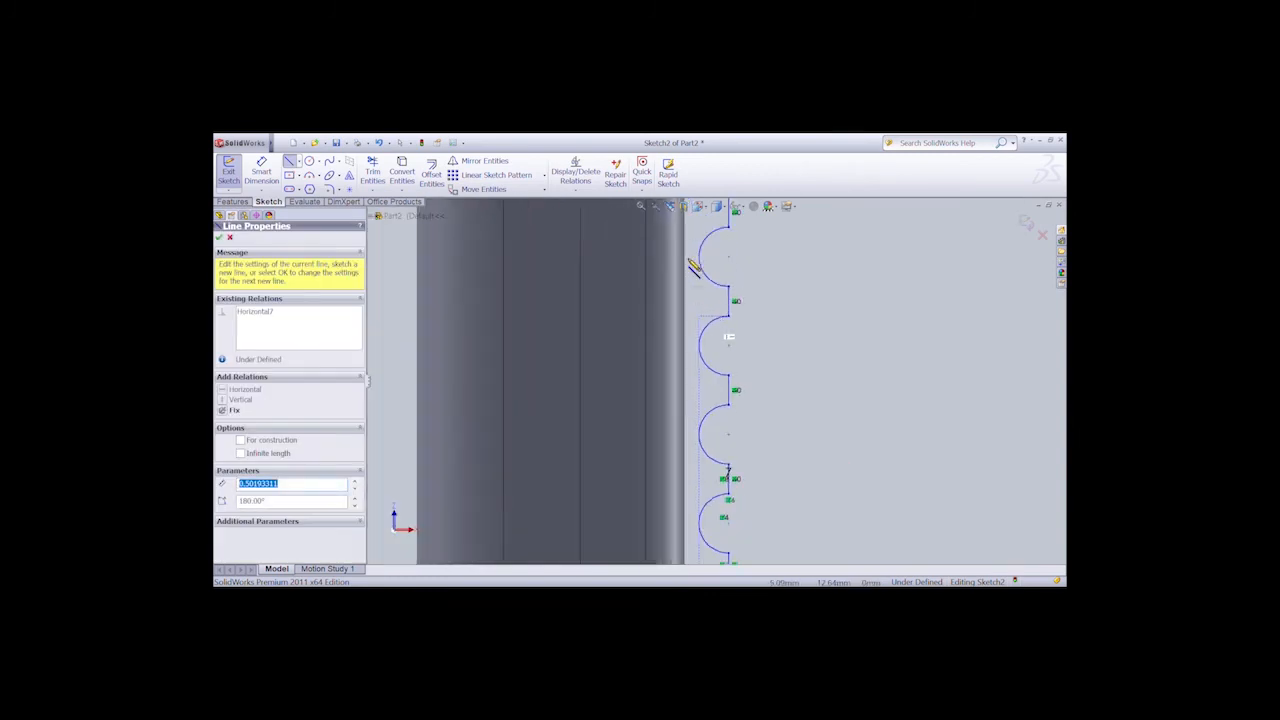
{"action": "scroll", "coordinate": [693, 265], "scroll_direction": "up", "scroll_amount": 5}
{"action": "scroll", "coordinate": [720, 255], "scroll_direction": "down", "scroll_amount": 4}
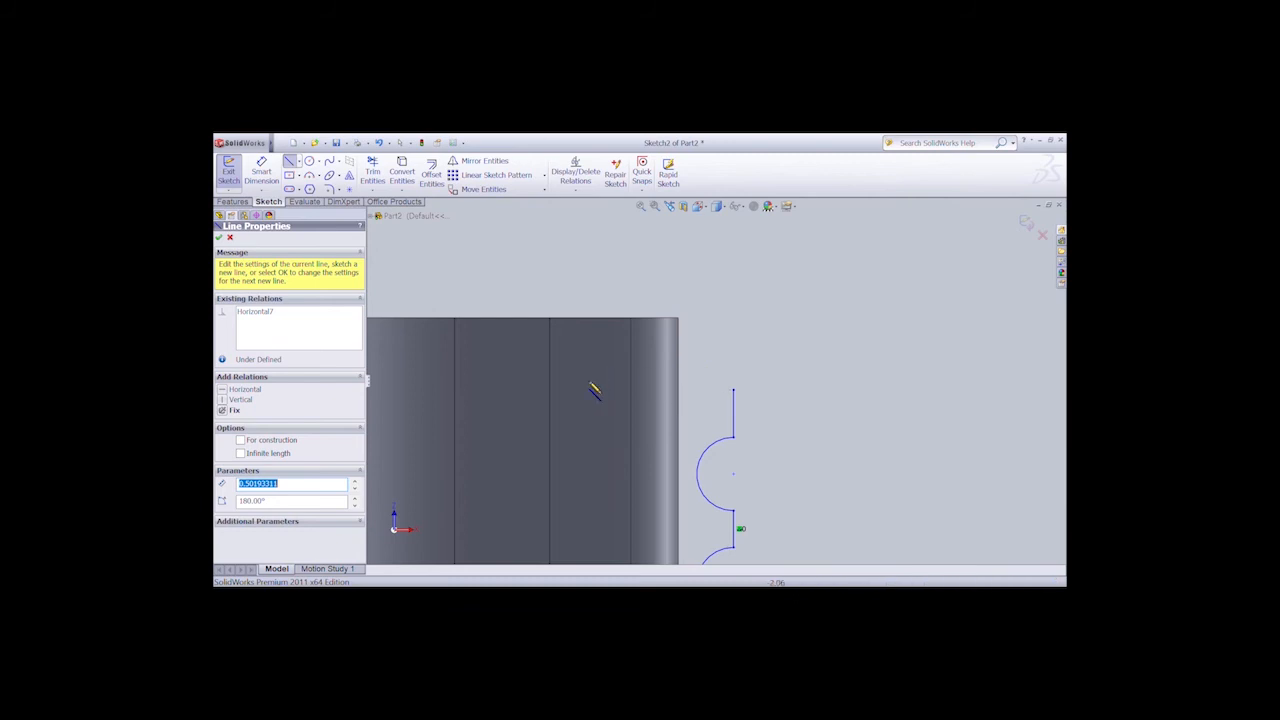
{"action": "double_click", "coordinate": [221, 238]}
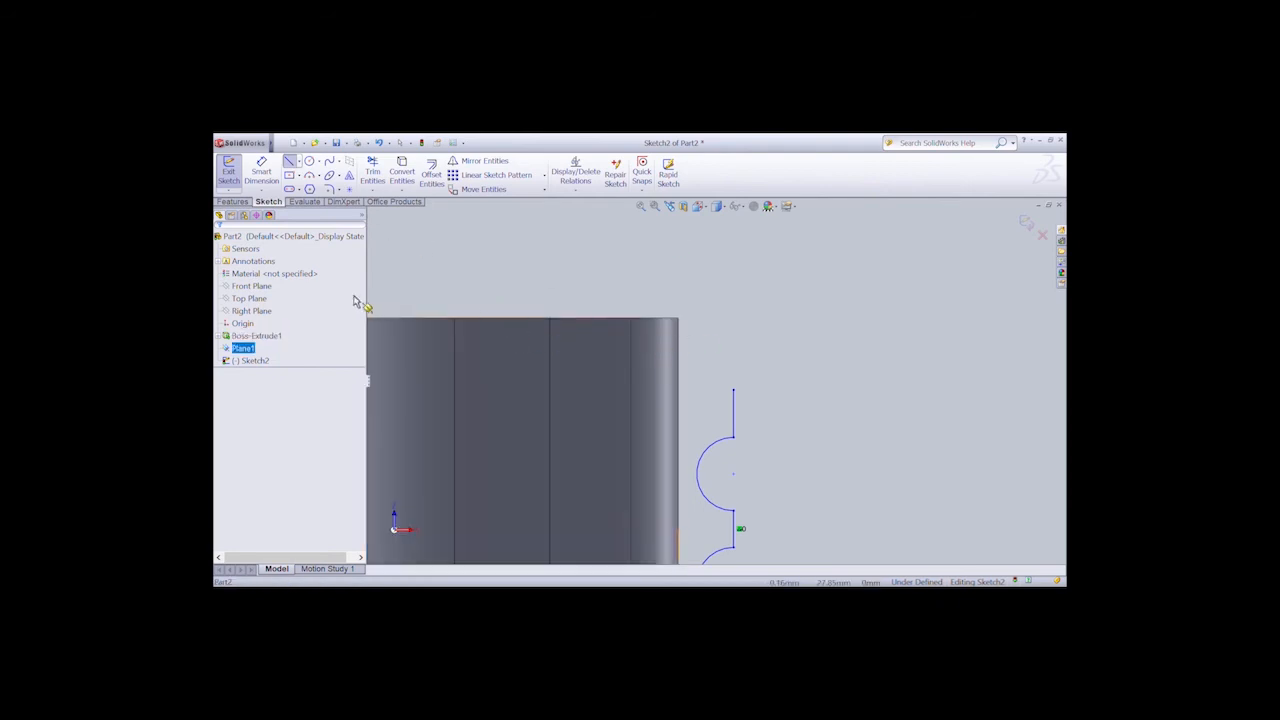
Sketch a horizontal line about 1.5 mm long between the upper end of the scalloped profile and the tube's edge.
{"action": "left_click", "coordinate": [291, 162]}
{"action": "left_click", "coordinate": [291, 162]}
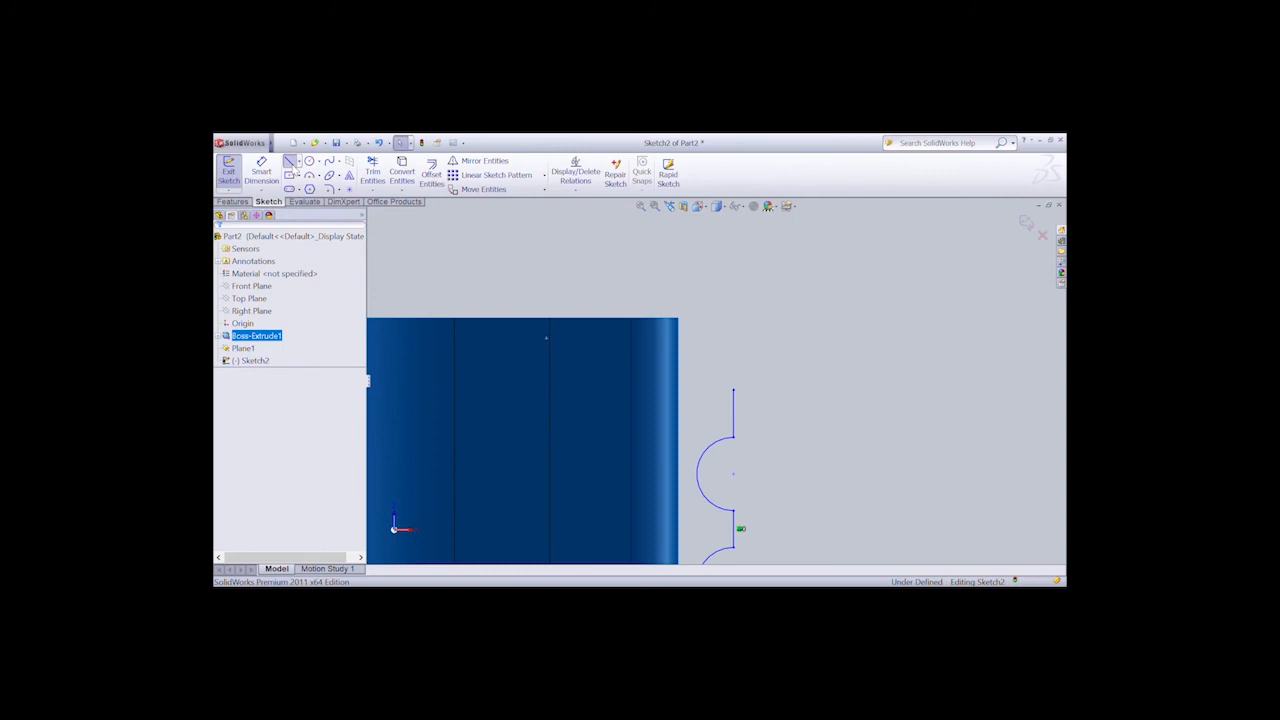
{"action": "left_click", "coordinate": [679, 390]}
{"action": "left_click", "coordinate": [733, 390]}
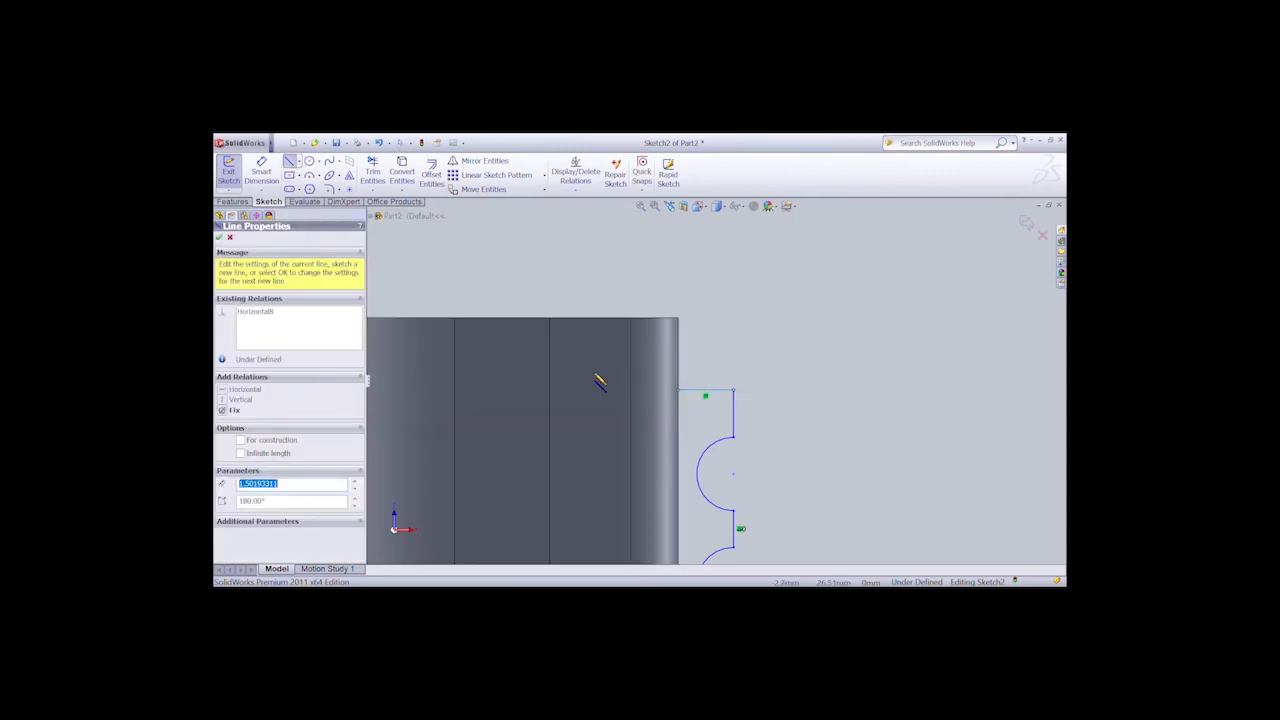
{"action": "key", "text": "ctrl+z"}
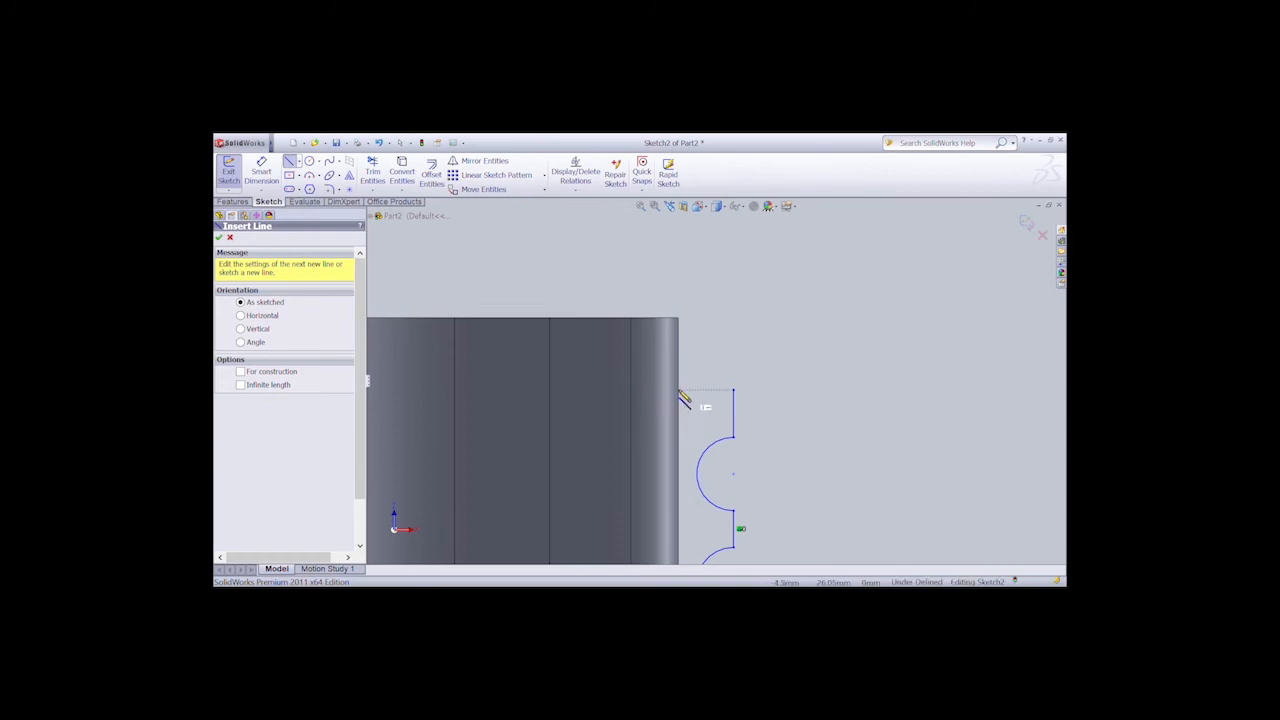
{"action": "left_click", "coordinate": [680, 391]}
{"action": "left_click", "coordinate": [734, 390]}
{"action": "scroll", "coordinate": [686, 409], "scroll_direction": "up", "scroll_amount": 1}
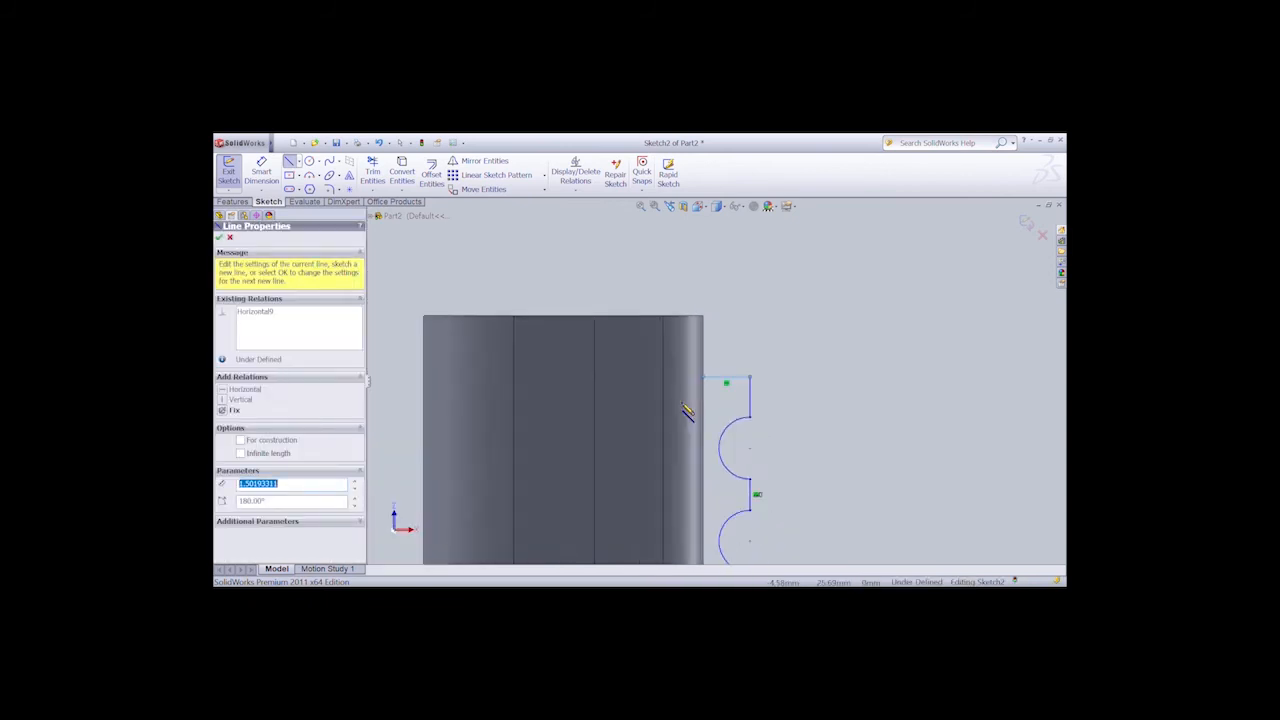
Close the profile with a vertical line along the tube's edge joining the two short horizontal lines.
{"action": "scroll", "coordinate": [686, 411], "scroll_direction": "up", "scroll_amount": 4}
{"action": "left_click", "coordinate": [714, 522]}
{"action": "left_click", "coordinate": [714, 380]}
{"action": "left_click", "coordinate": [219, 237]}
Examine from both sides and up close how the scalloped profile and its closing line meet the tube.
{"action": "scroll", "coordinate": [751, 437], "scroll_direction": "down", "scroll_amount": 6}
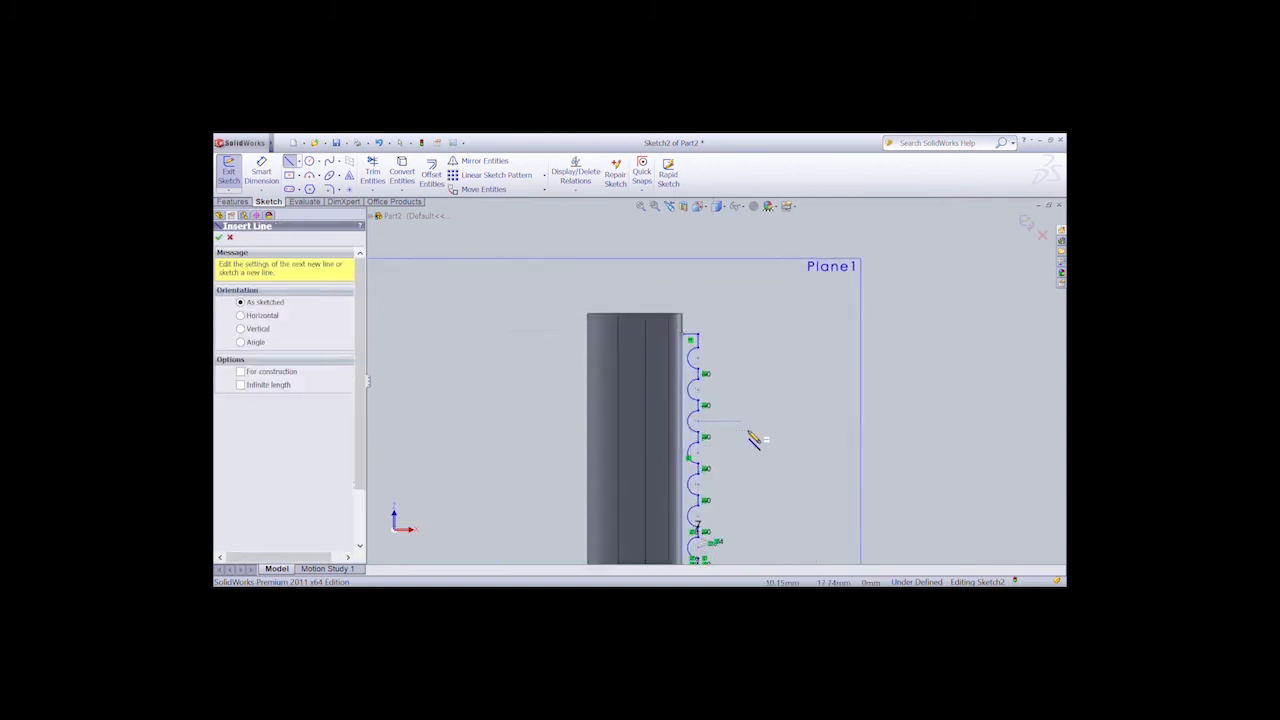
{"action": "key", "text": "Left"}
{"action": "key", "text": "Right"}
{"action": "key", "text": "Left"}
{"action": "key", "text": "Left"}
{"action": "key", "text": "Left"}
{"action": "key", "text": "Left"}
{"action": "key", "text": "Left"}
{"action": "key", "text": "Left"}
{"action": "key", "text": "Left"}
{"action": "key", "text": "Left"}
{"action": "key", "text": "Left"}
{"action": "key", "text": "Left"}
{"action": "scroll", "coordinate": [660, 368], "scroll_direction": "down", "scroll_amount": 10}
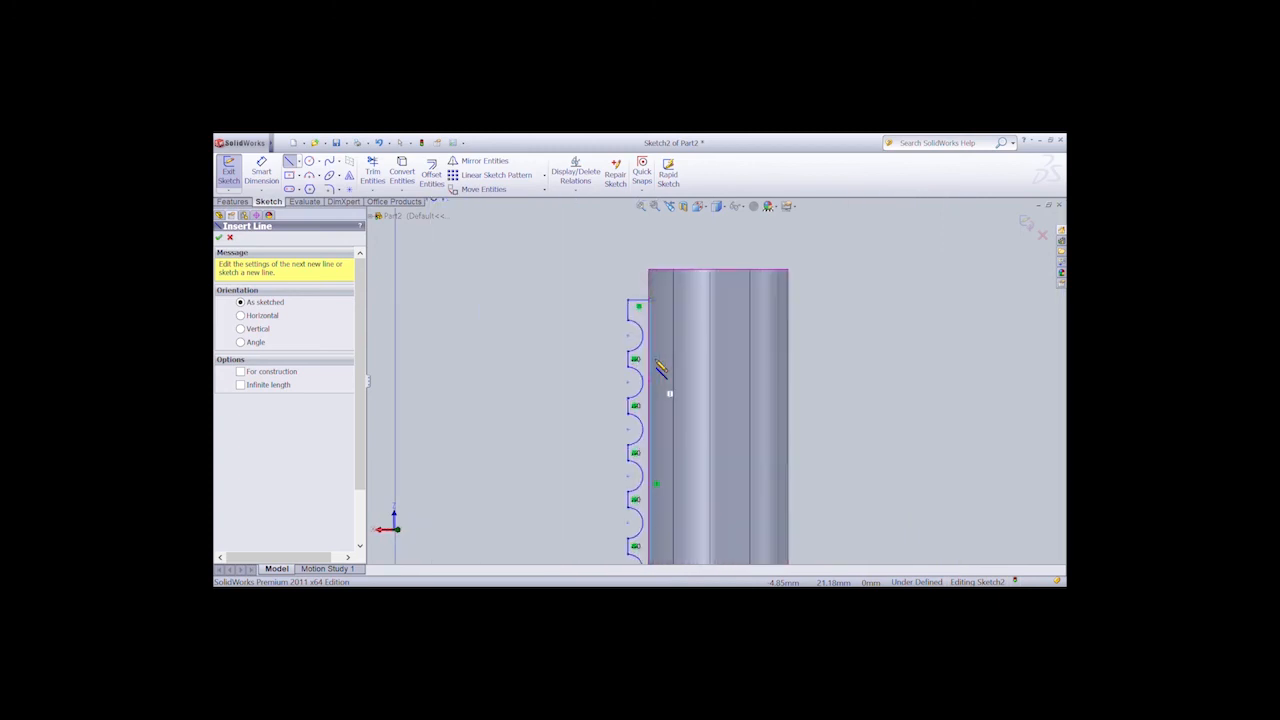
{"action": "key", "text": "Right"}
{"action": "key", "text": "Right"}
{"action": "key", "text": "Right"}
{"action": "key", "text": "Right"}
{"action": "key", "text": "Right"}
{"action": "key", "text": "Right"}
{"action": "key", "text": "Right"}
{"action": "key", "text": "Right"}
{"action": "key", "text": "Right"}
{"action": "key", "text": "Right"}
{"action": "key", "text": "Right"}
{"action": "key", "text": "Right"}
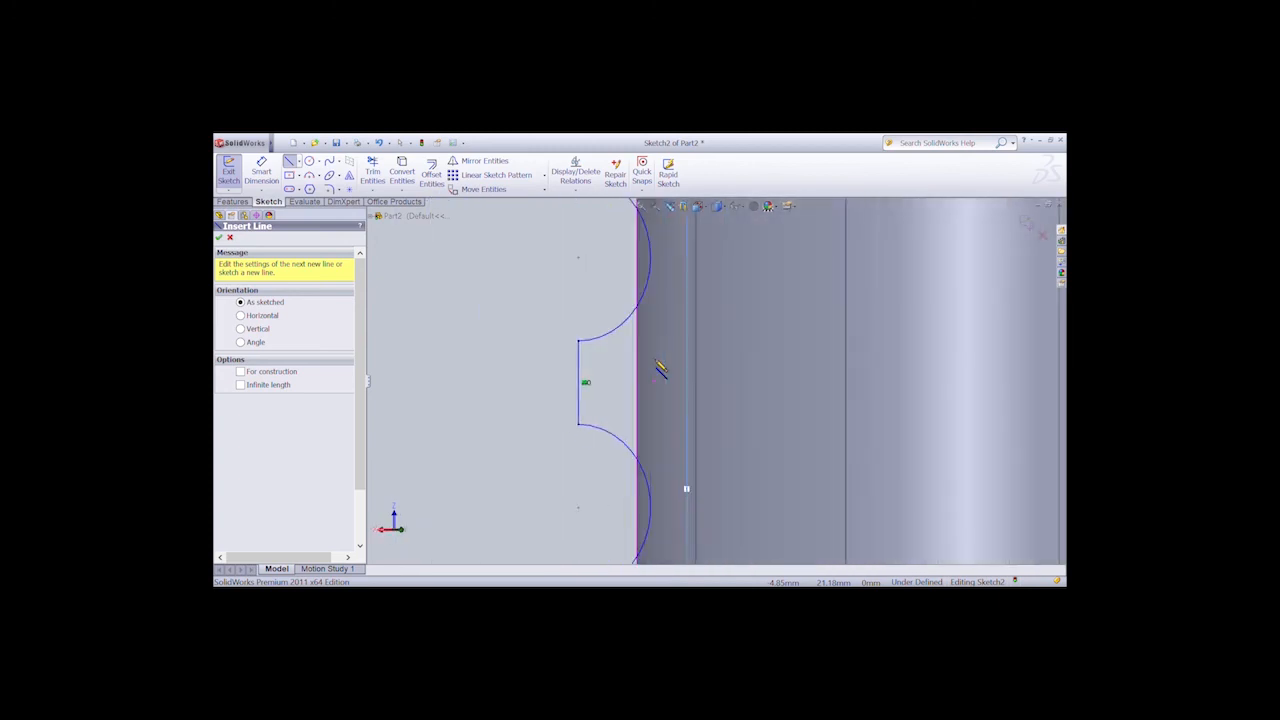
{"action": "scroll", "coordinate": [723, 361], "scroll_direction": "down", "scroll_amount": 2}
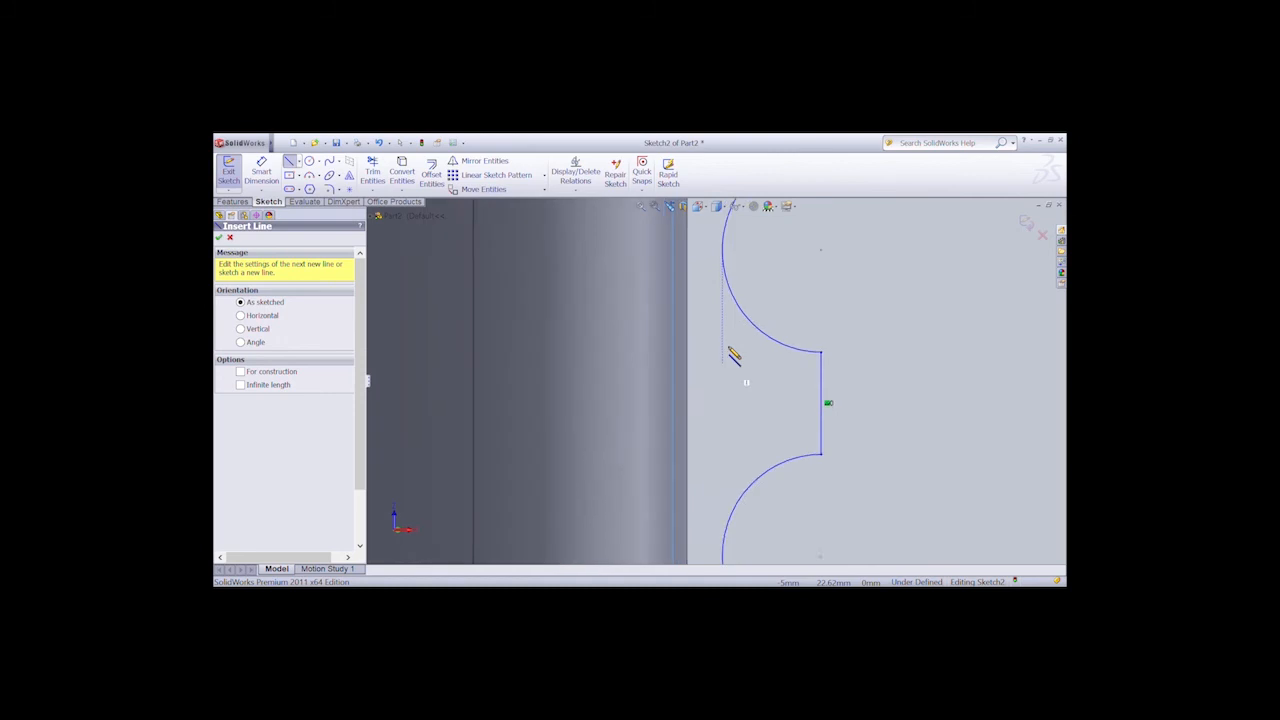
{"action": "scroll", "coordinate": [731, 354], "scroll_direction": "up", "scroll_amount": 3}
{"action": "scroll", "coordinate": [733, 357], "scroll_direction": "down", "scroll_amount": 2}
{"action": "scroll", "coordinate": [734, 357], "scroll_direction": "down", "scroll_amount": 1}
{"action": "scroll", "coordinate": [734, 357], "scroll_direction": "up", "scroll_amount": 6}
{"action": "scroll", "coordinate": [717, 436], "scroll_direction": "up", "scroll_amount": 3}
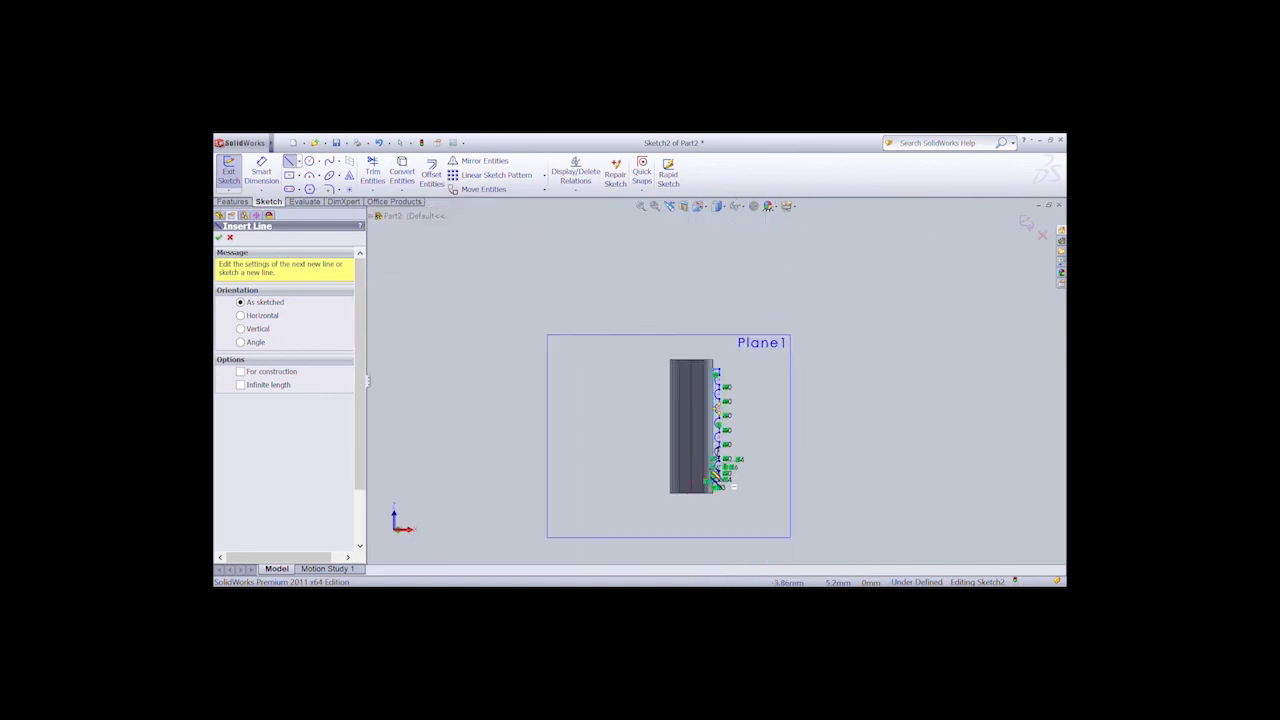
{"action": "scroll", "coordinate": [709, 470], "scroll_direction": "down", "scroll_amount": 6}
{"action": "left_click", "coordinate": [229, 171]}
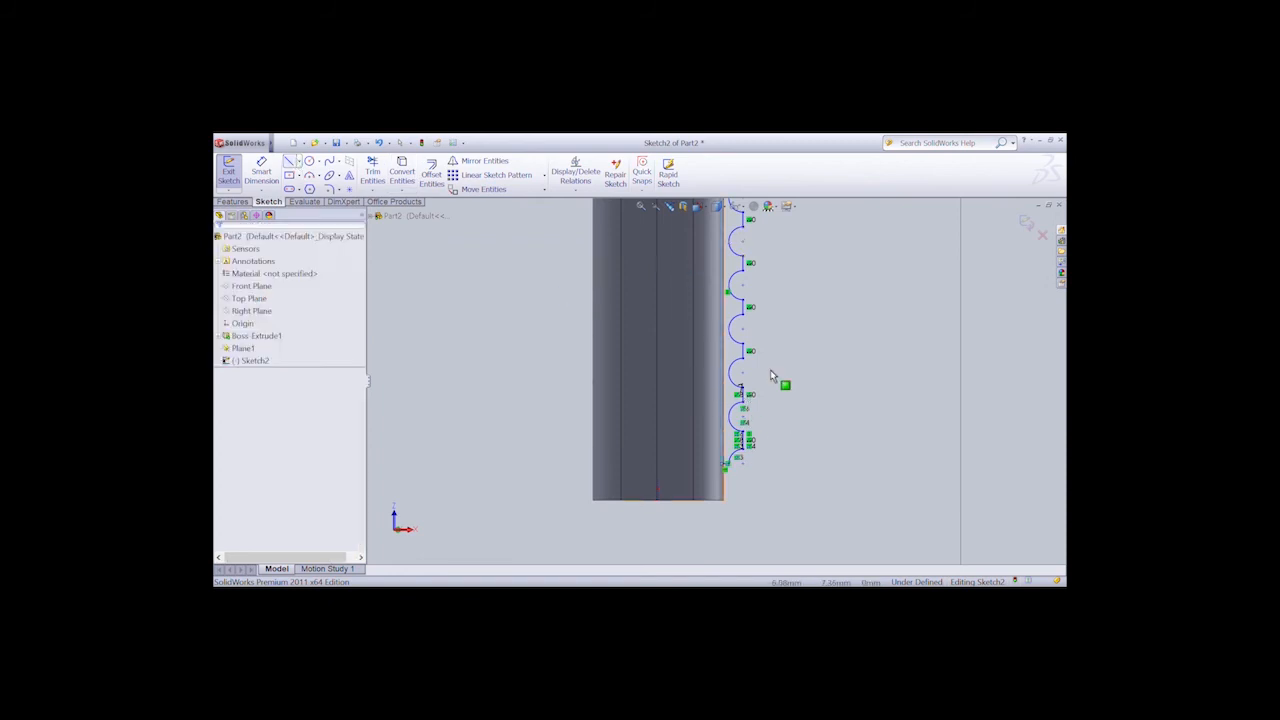
{"action": "left_click", "coordinate": [272, 167]}
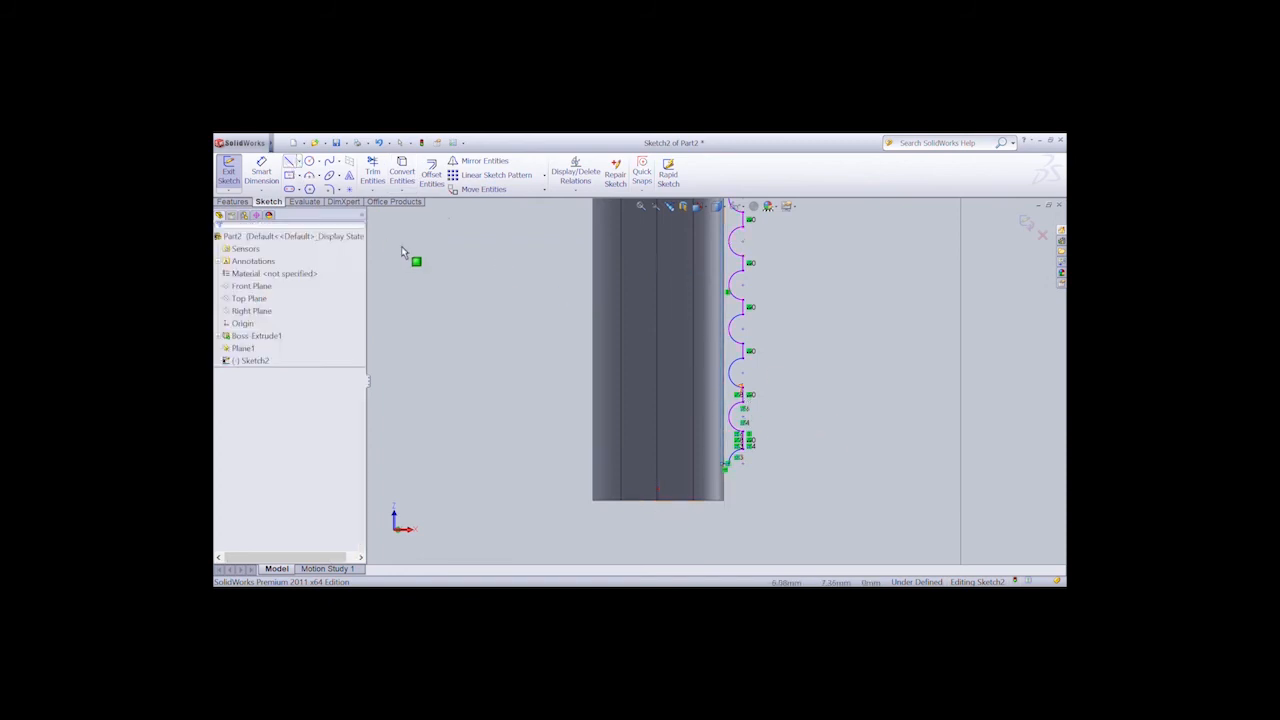
{"action": "scroll", "coordinate": [290, 164], "scroll_direction": "up", "scroll_amount": 1}
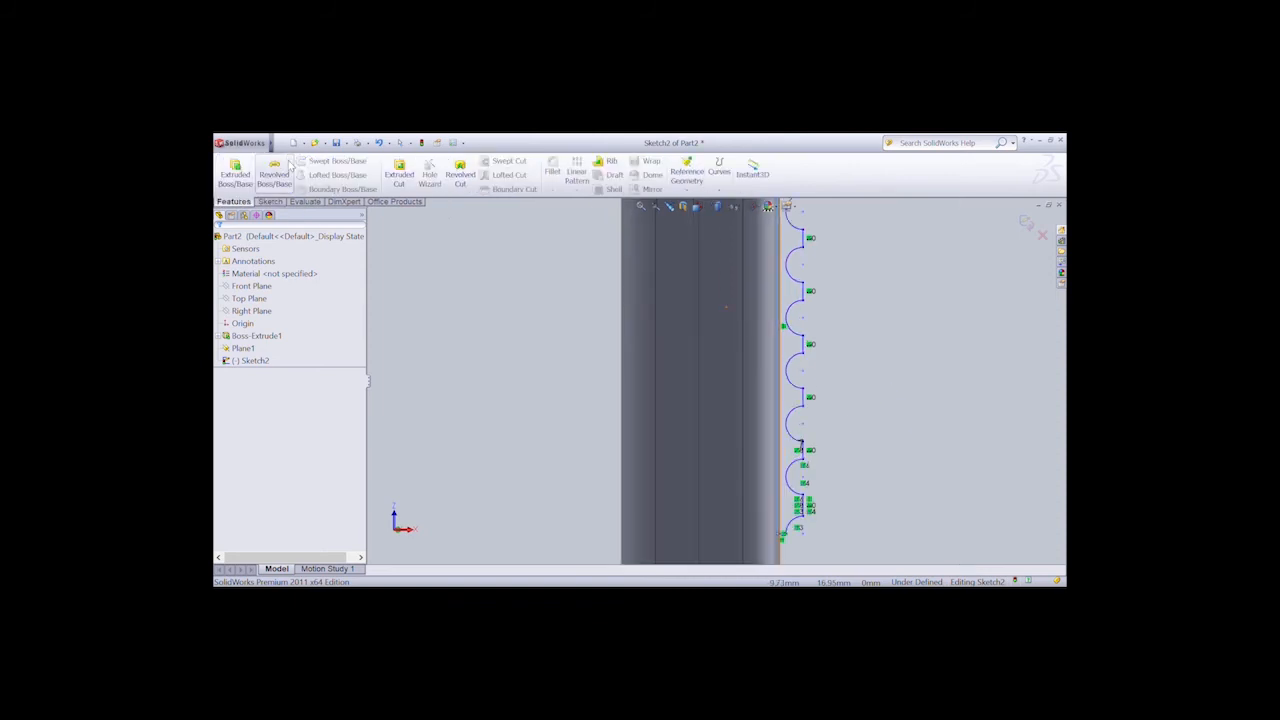
{"action": "scroll", "coordinate": [655, 339], "scroll_direction": "up", "scroll_amount": 1}
{"action": "scroll", "coordinate": [655, 337], "scroll_direction": "down", "scroll_amount": 5}
{"action": "scroll", "coordinate": [663, 334], "scroll_direction": "up", "scroll_amount": 5}
{"action": "left_click", "coordinate": [900, 453]}
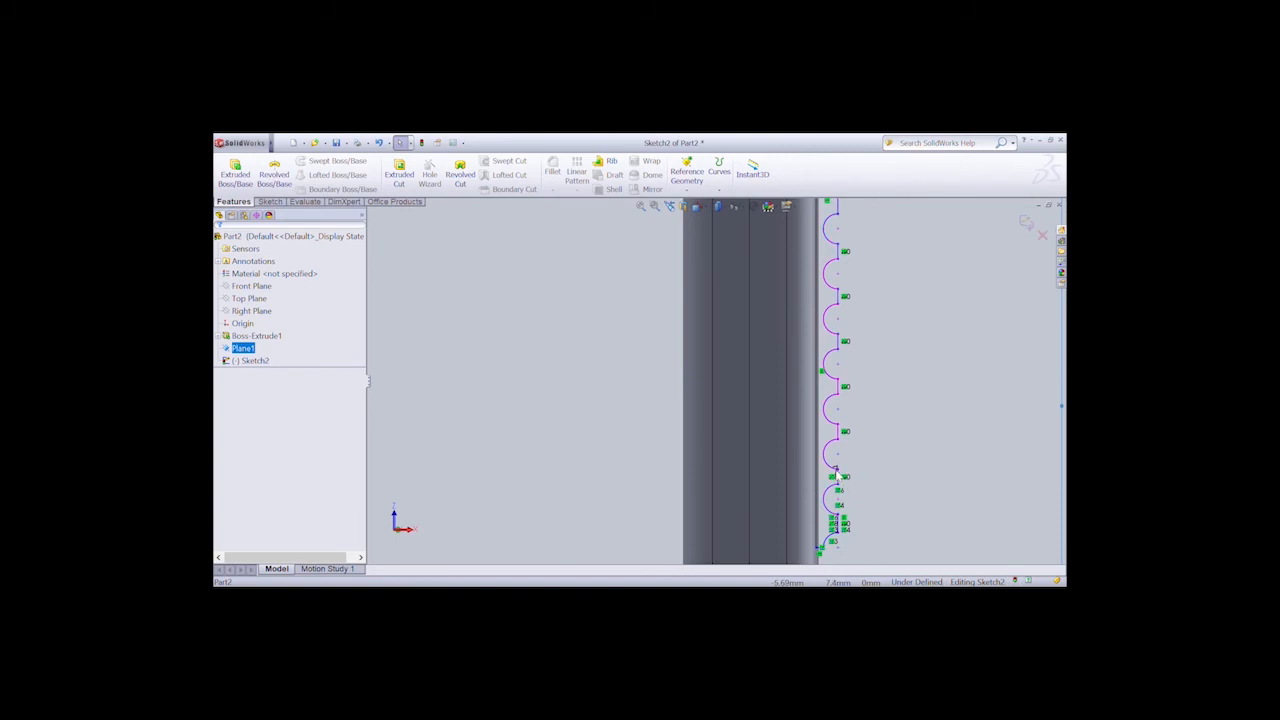
Sketch a vertical construction line about 28 mm long from the origin up along the tube's central axis.
{"action": "left_click", "coordinate": [270, 201]}
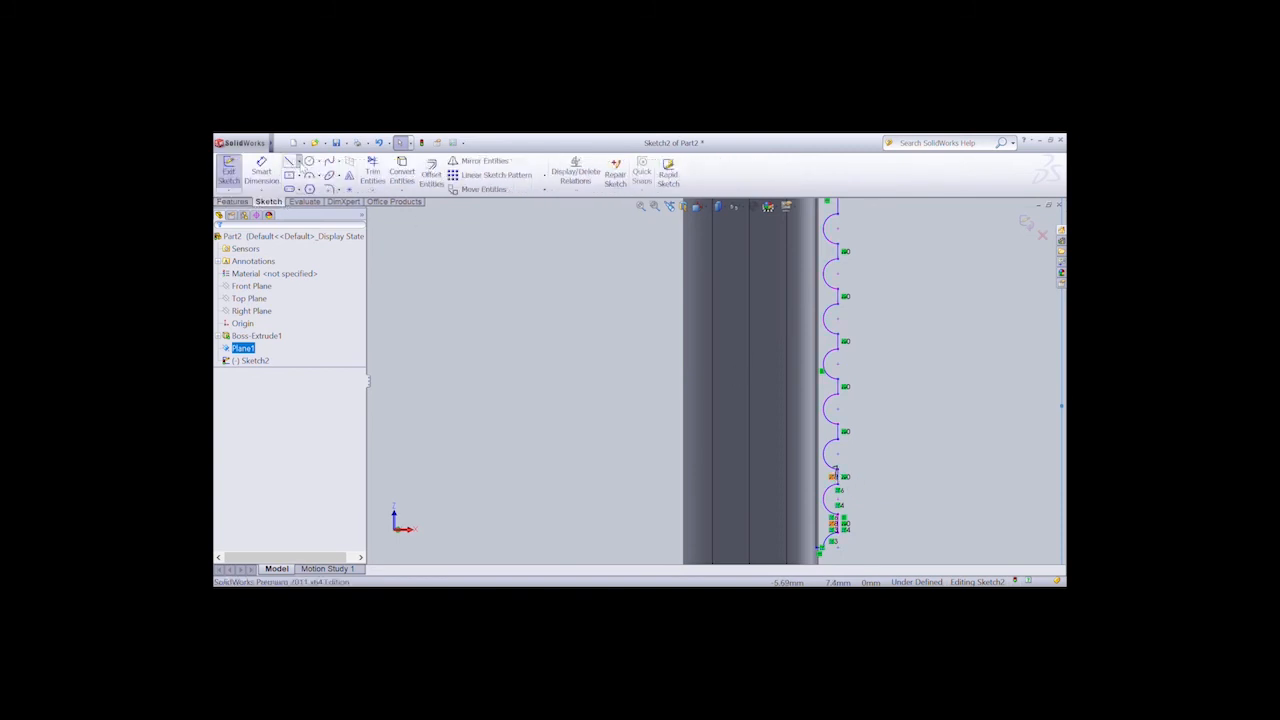
{"action": "key", "text": "l"}
{"action": "scroll", "coordinate": [811, 411], "scroll_direction": "up", "scroll_amount": 1}
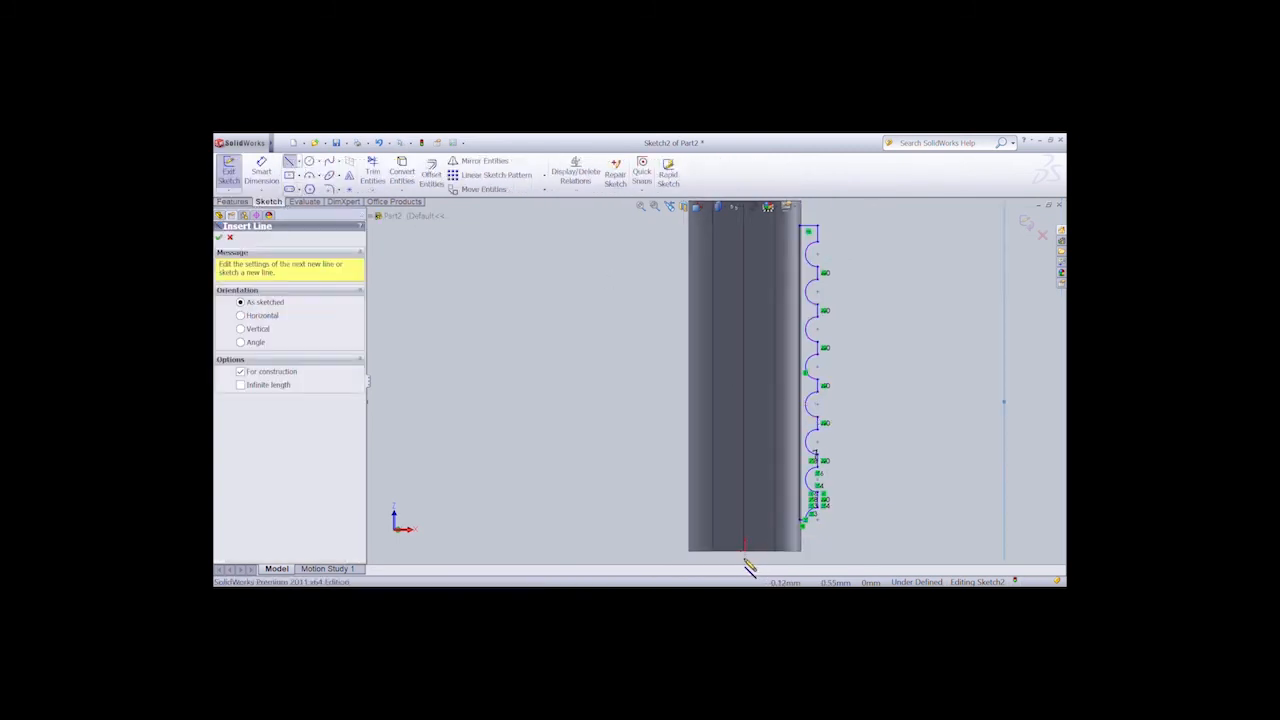
{"action": "key", "text": "Down"}
{"action": "key", "text": "Up"}
{"action": "key", "text": "Up"}
{"action": "key", "text": "Up"}
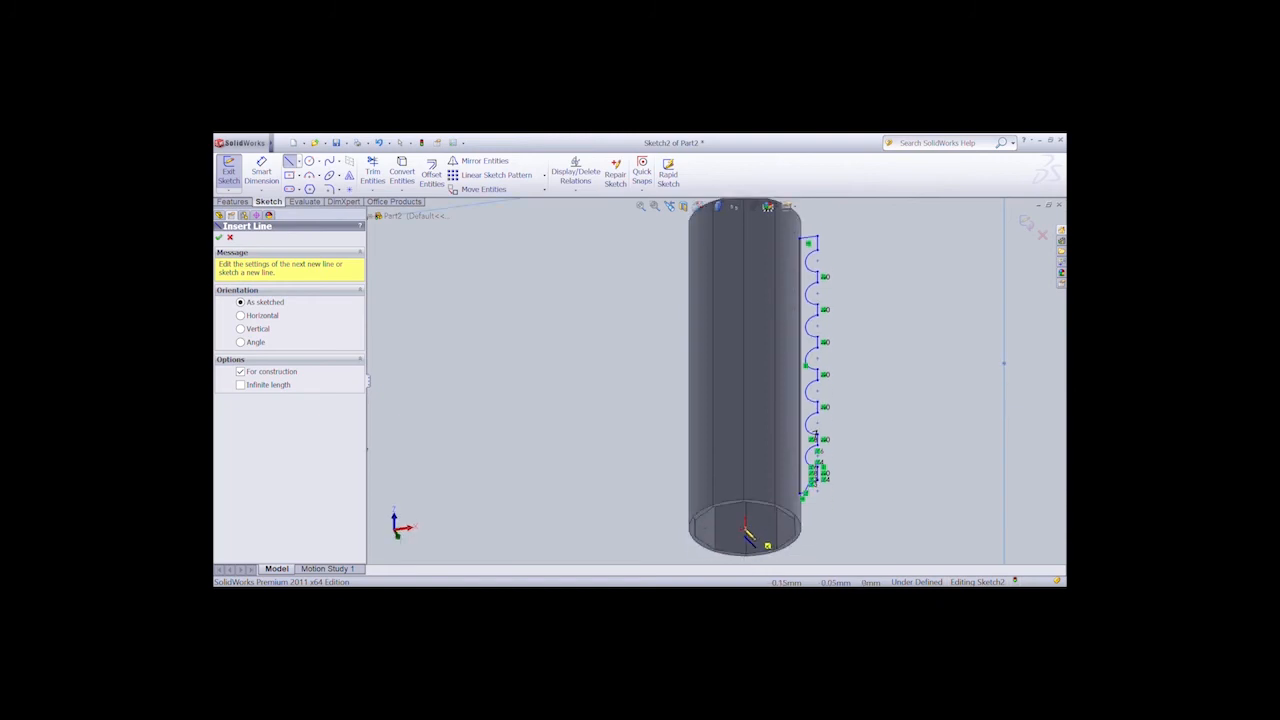
{"action": "left_click", "coordinate": [745, 527]}
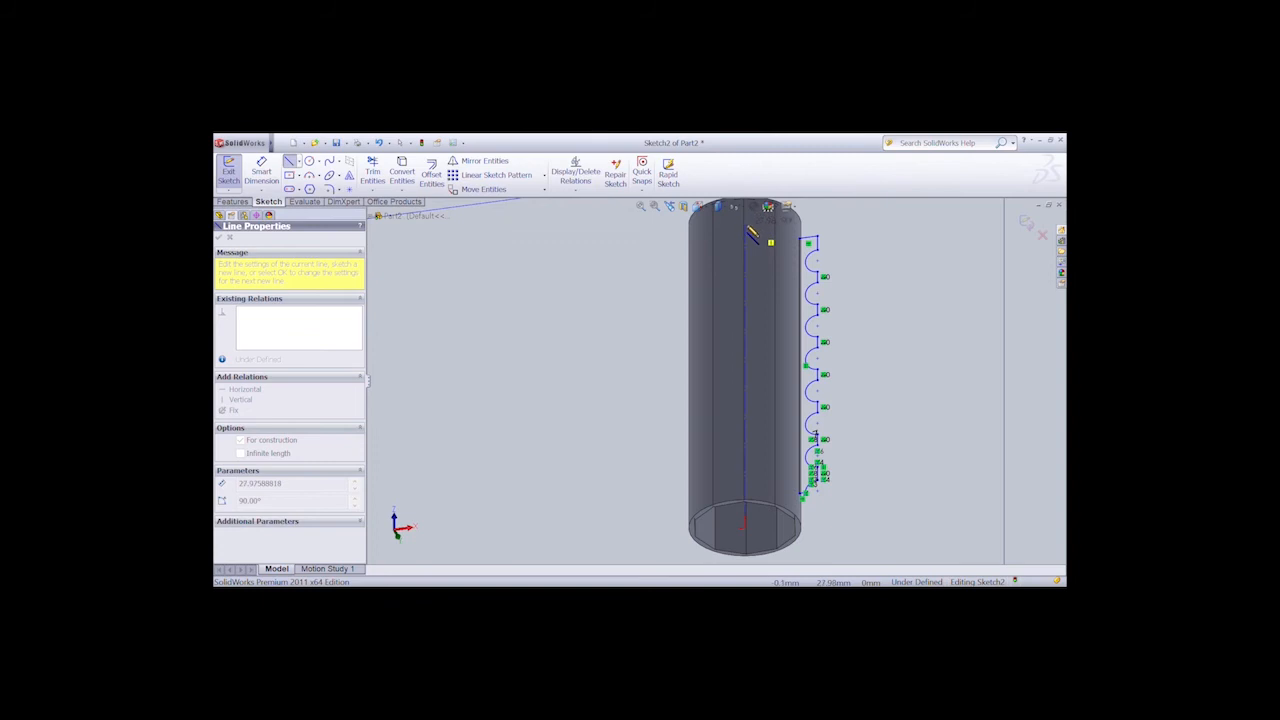
{"action": "left_click", "coordinate": [745, 223]}
Revolve the closed scalloped region 360° around the vertical construction line, merging the result with the tube.
{"action": "left_click", "coordinate": [232, 201]}
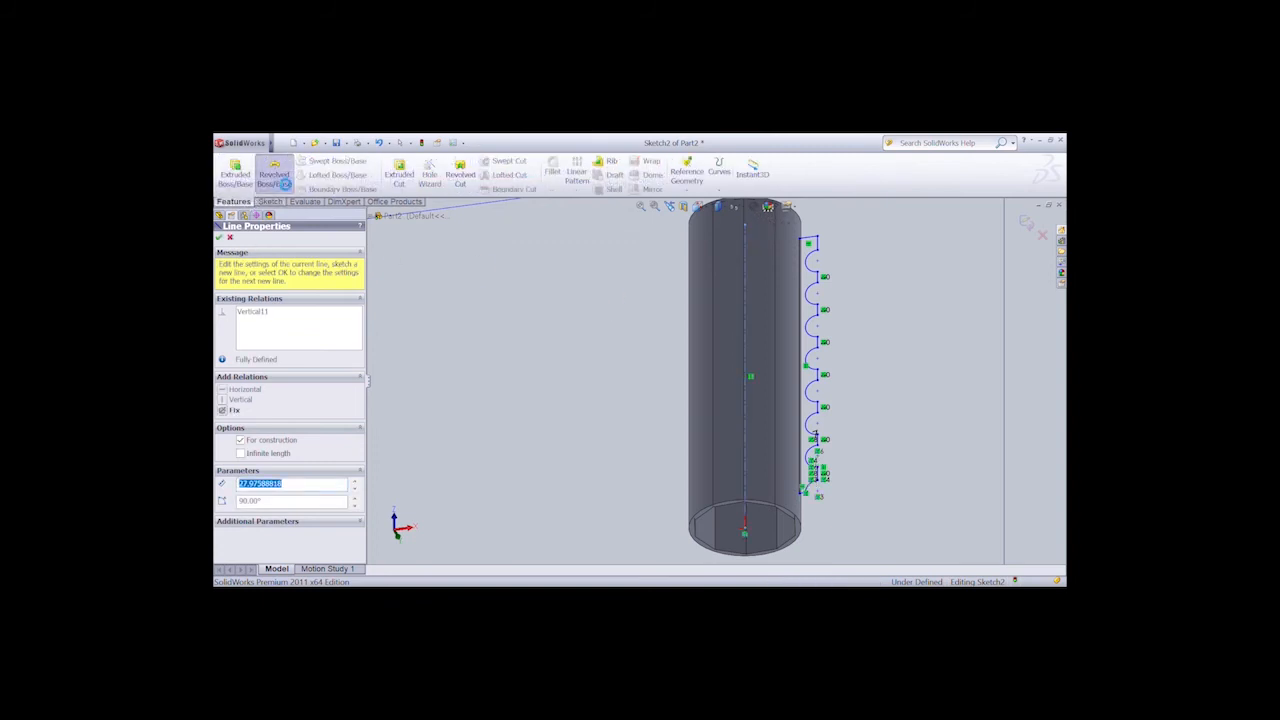
{"action": "left_click", "coordinate": [274, 177]}
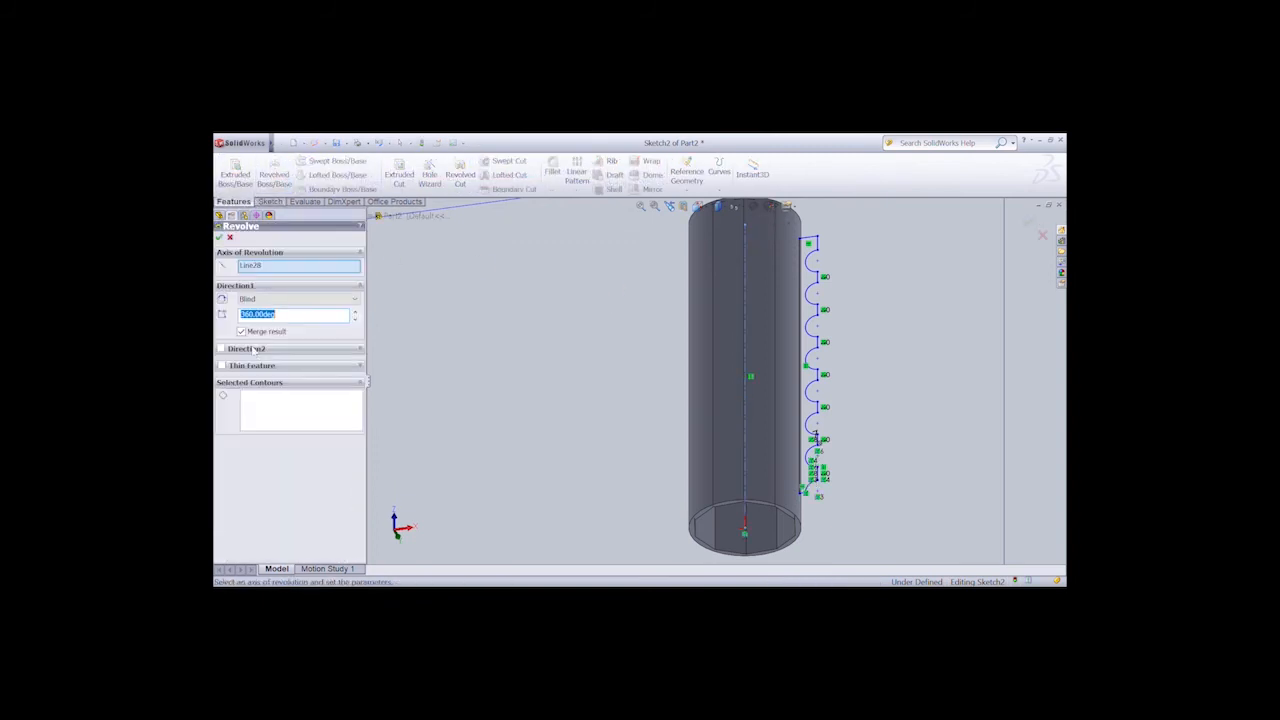
{"action": "left_click", "coordinate": [813, 283]}
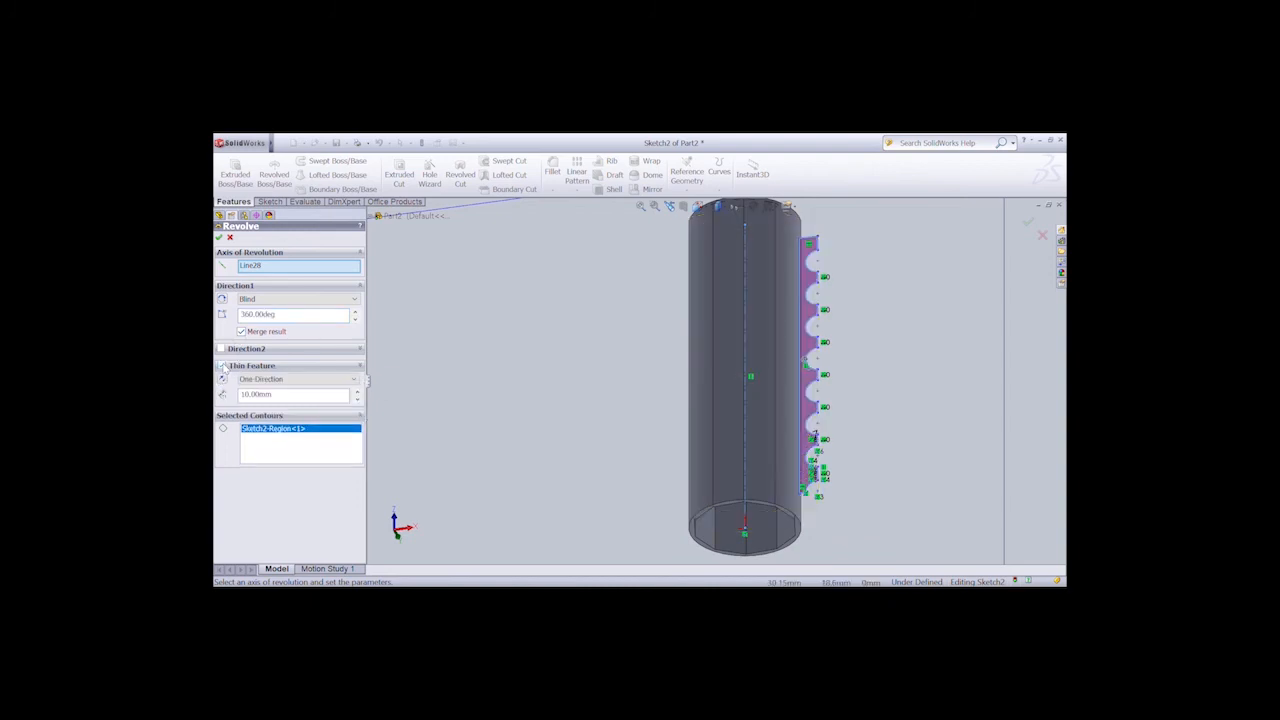
{"action": "left_click", "coordinate": [219, 238]}
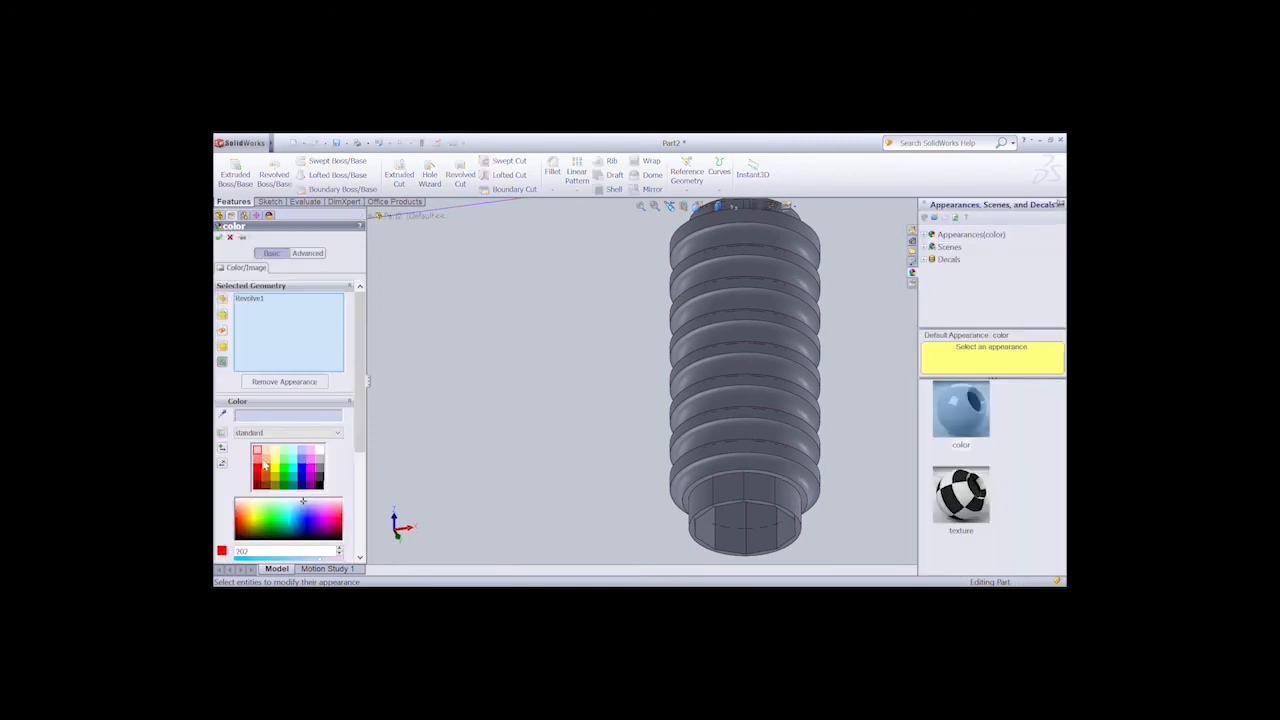
Apply a light red colour to the revolved scalloped grip.
{"action": "left_click", "coordinate": [258, 461]}
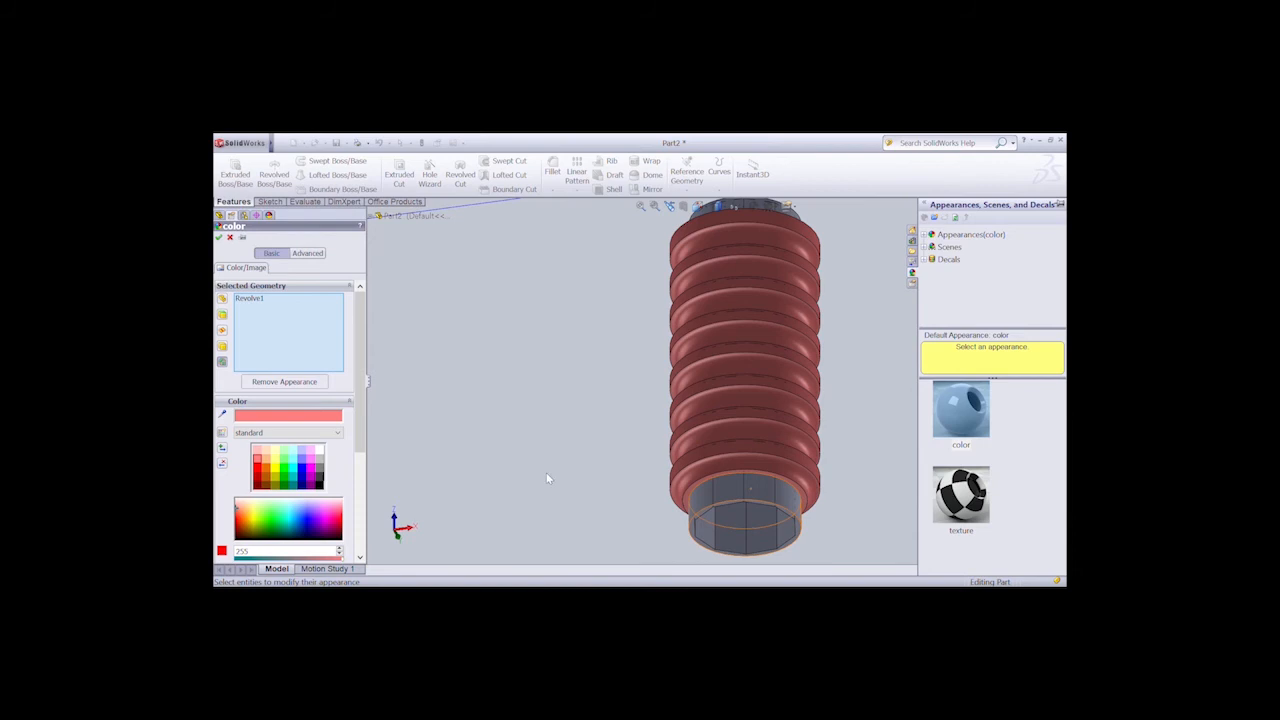
Try black on the revolved ribs and on the extruded core, returning to light red for the ribs alone.
{"action": "left_click", "coordinate": [320, 487]}
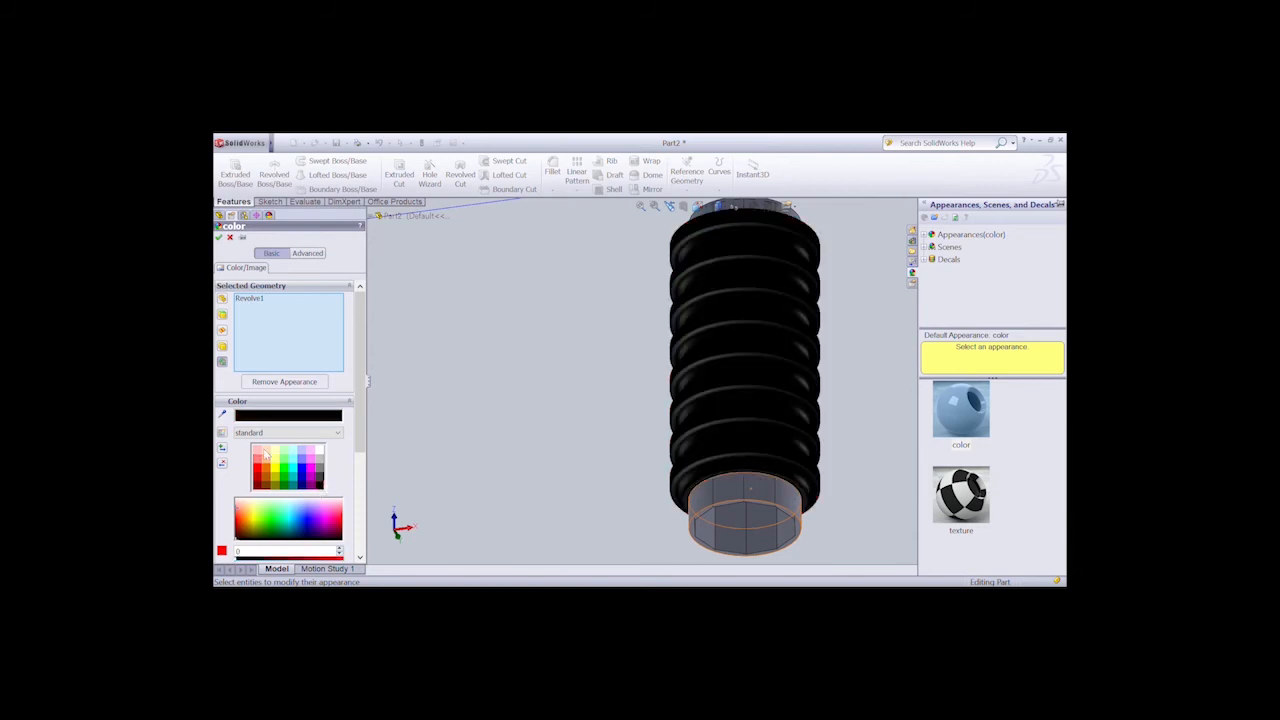
{"action": "left_click", "coordinate": [258, 461]}
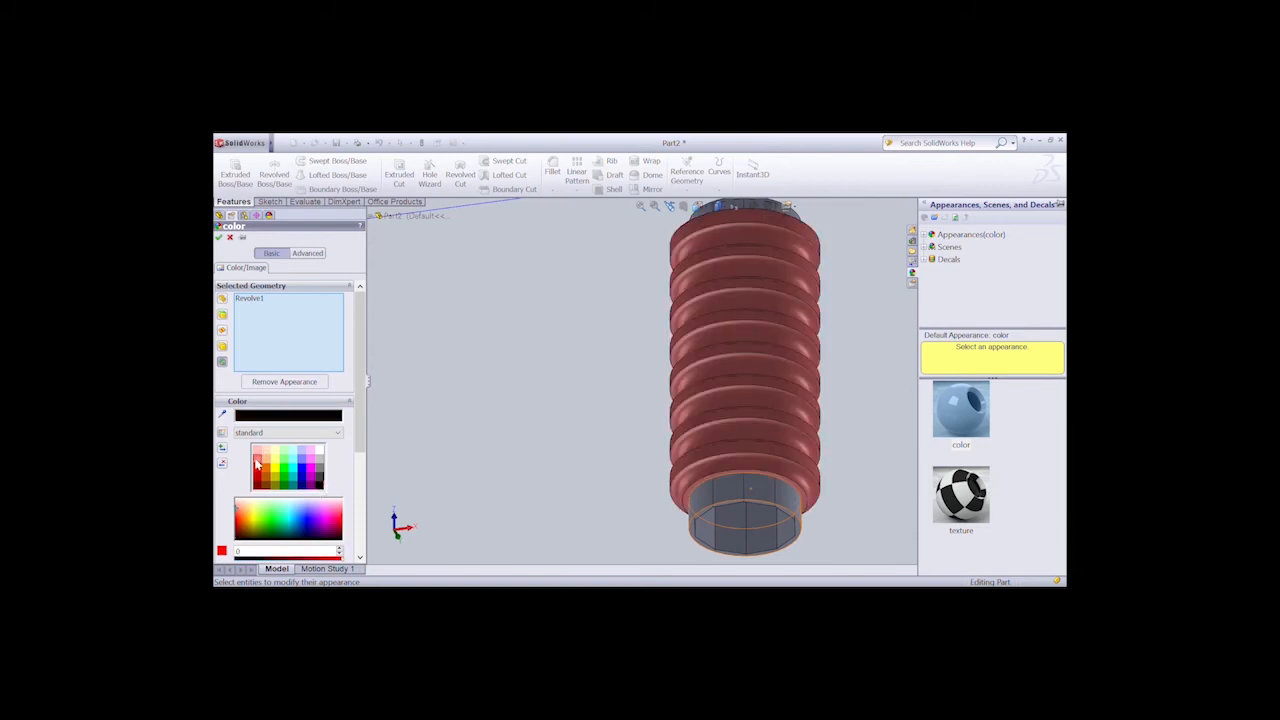
{"action": "left_click", "coordinate": [763, 515]}
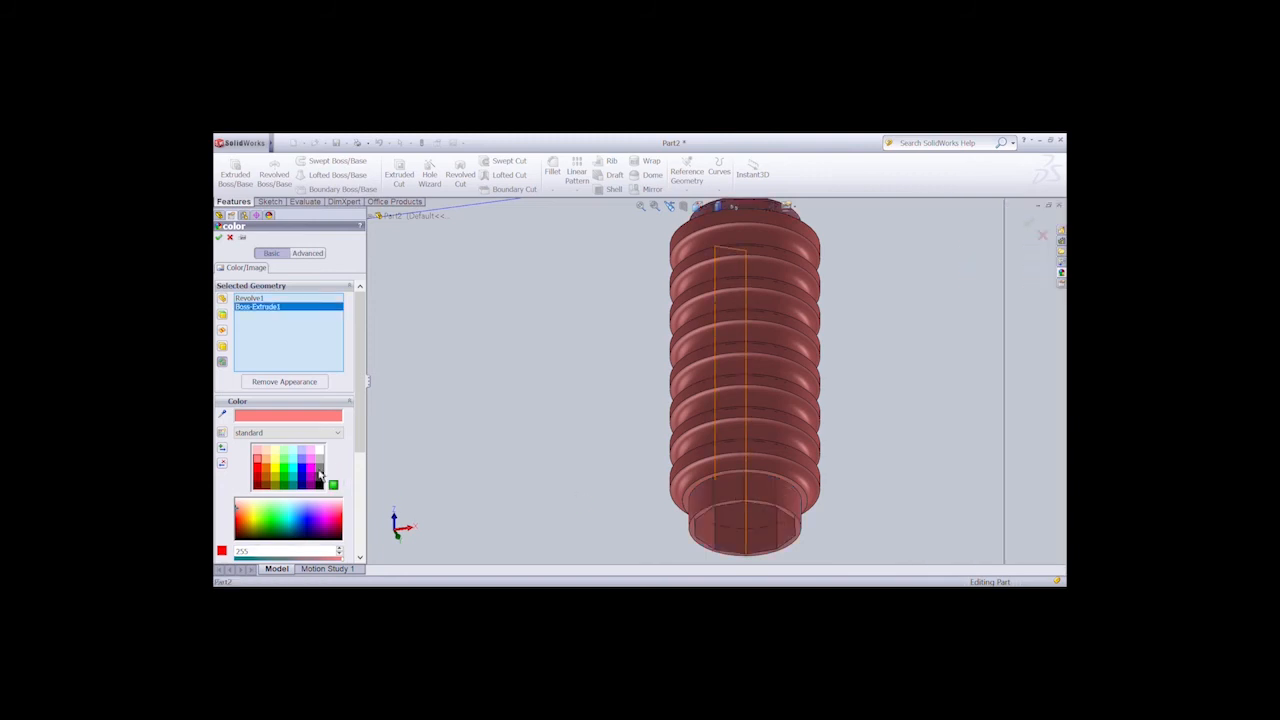
{"action": "left_click", "coordinate": [320, 487]}
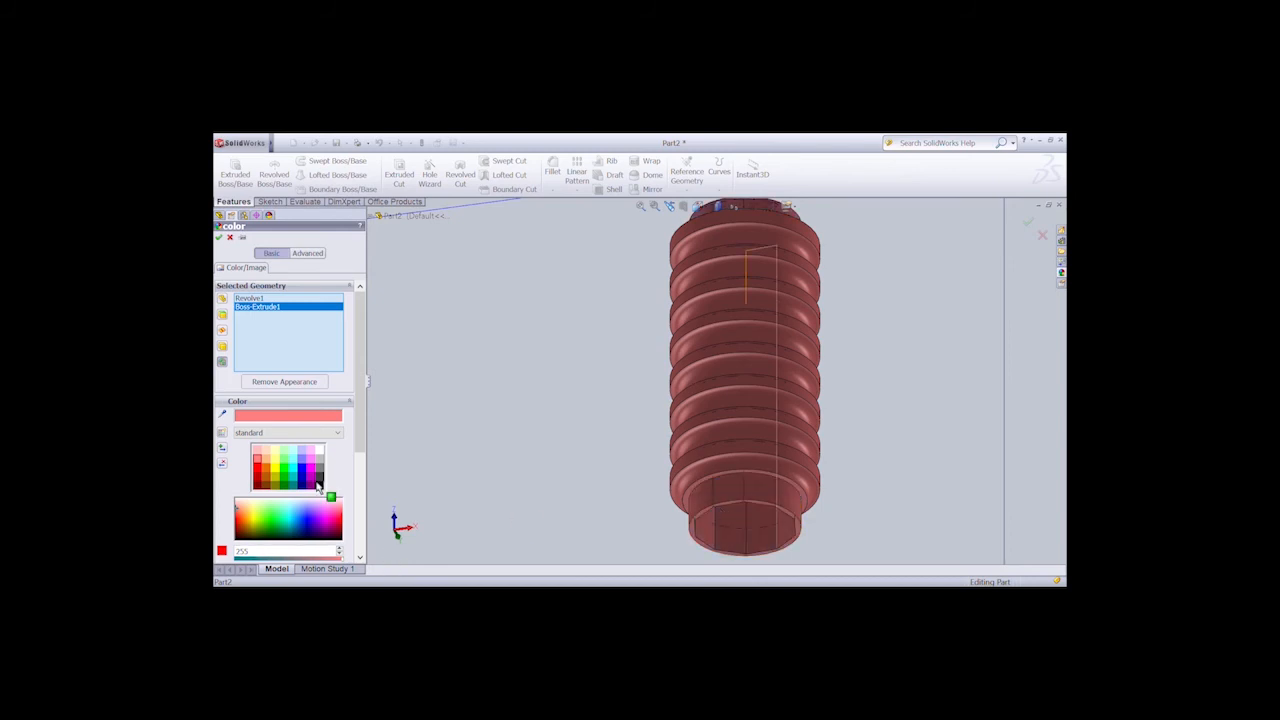
{"action": "left_click", "coordinate": [320, 487]}
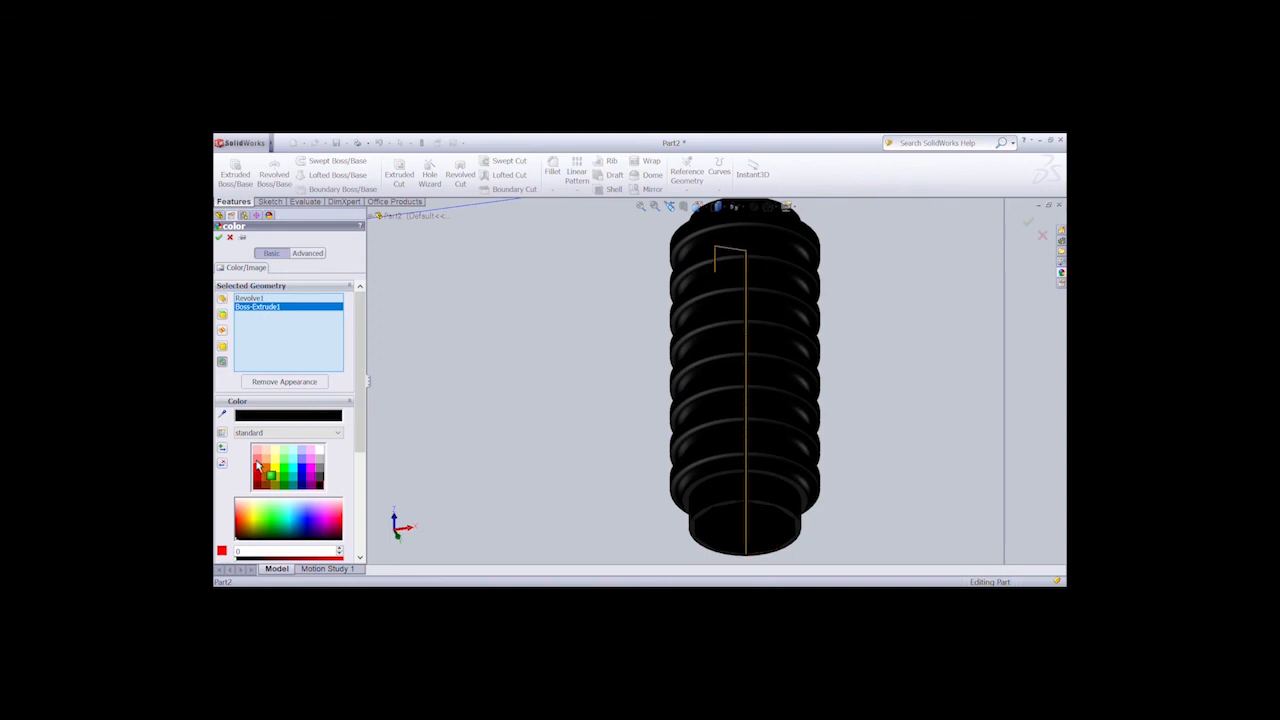
{"action": "left_click", "coordinate": [258, 463]}
{"action": "key", "text": "Delete"}
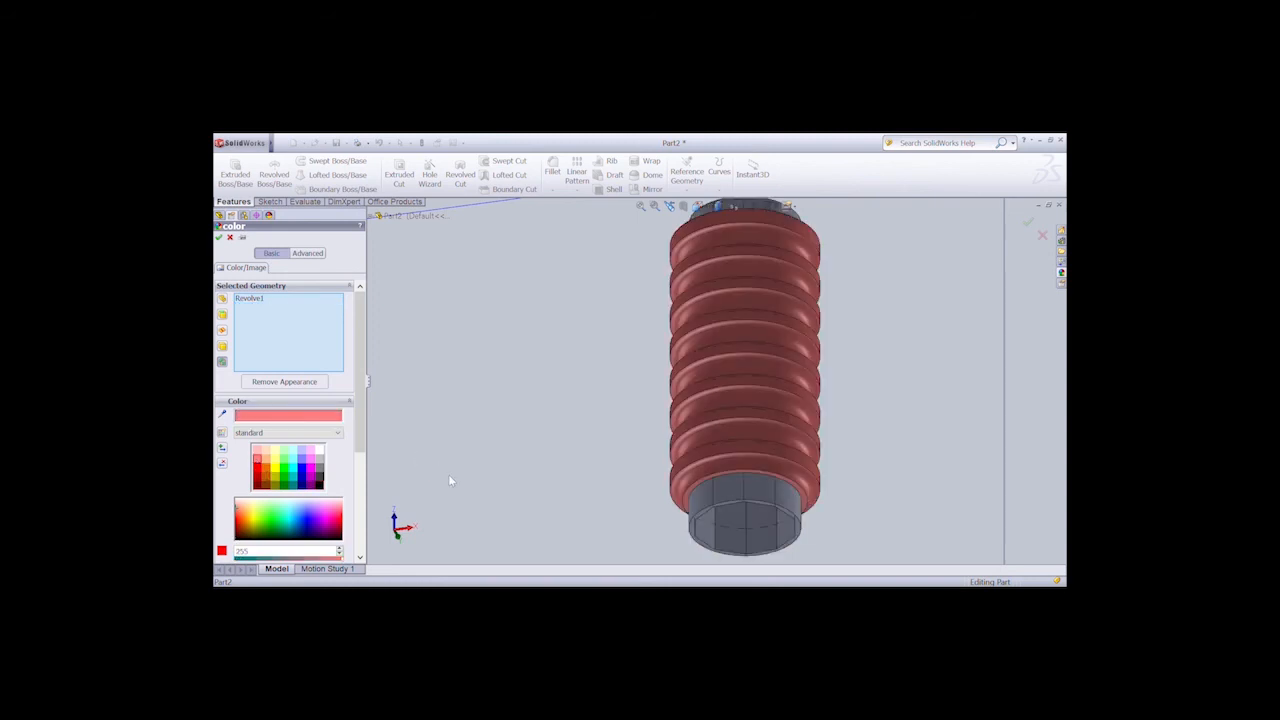
Include the extruded core with the revolved ribs in the light red appearance and apply it.
{"action": "key", "text": "ctrl+7"}
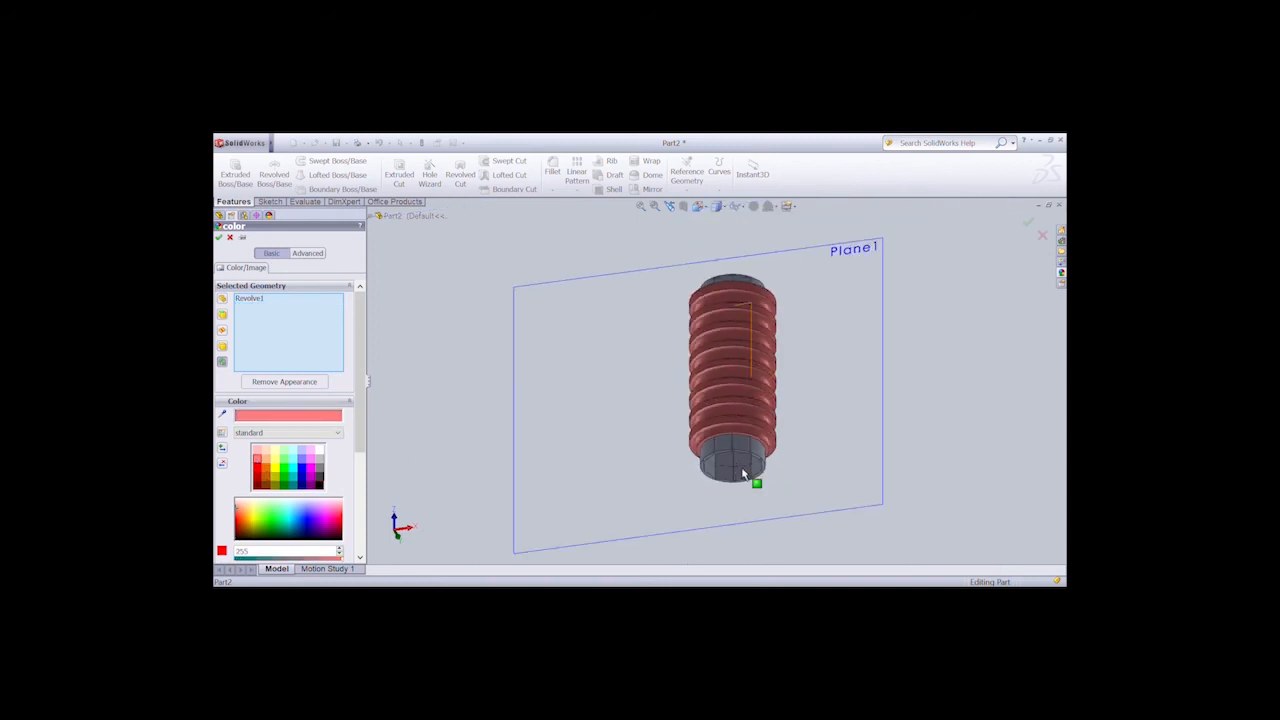
{"action": "key", "text": "ctrl+1"}
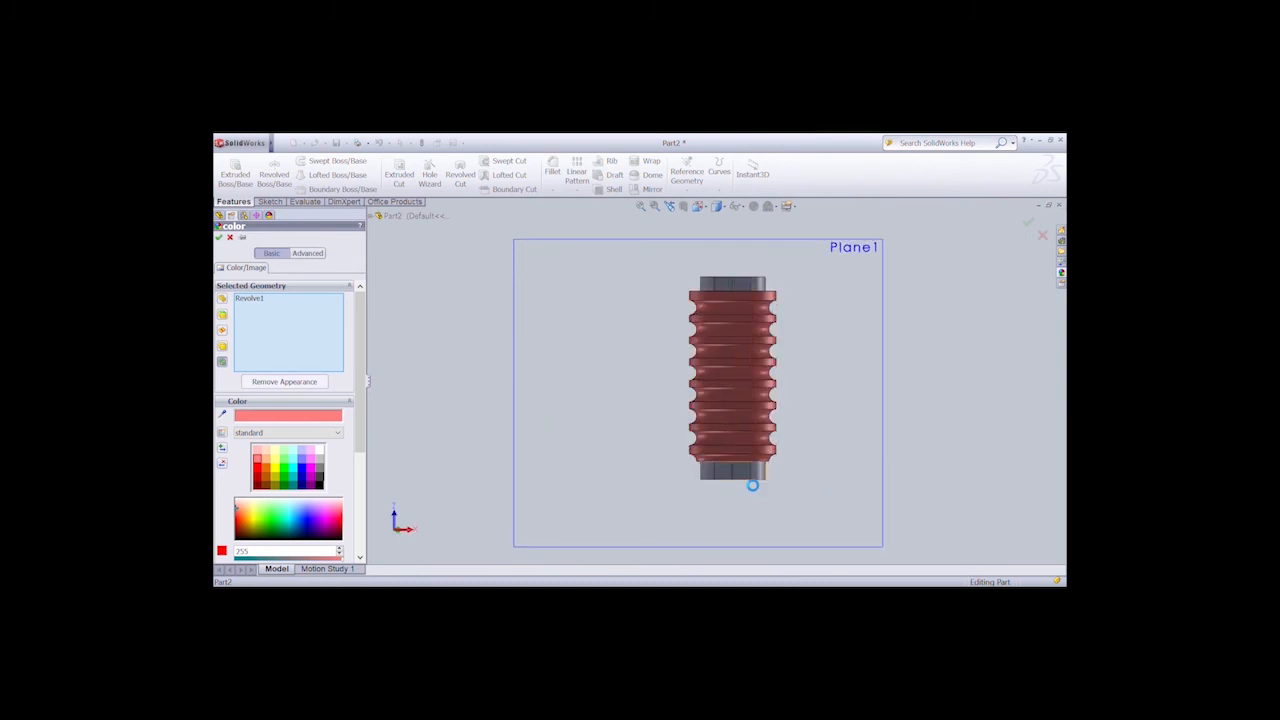
{"action": "left_click", "coordinate": [743, 479]}
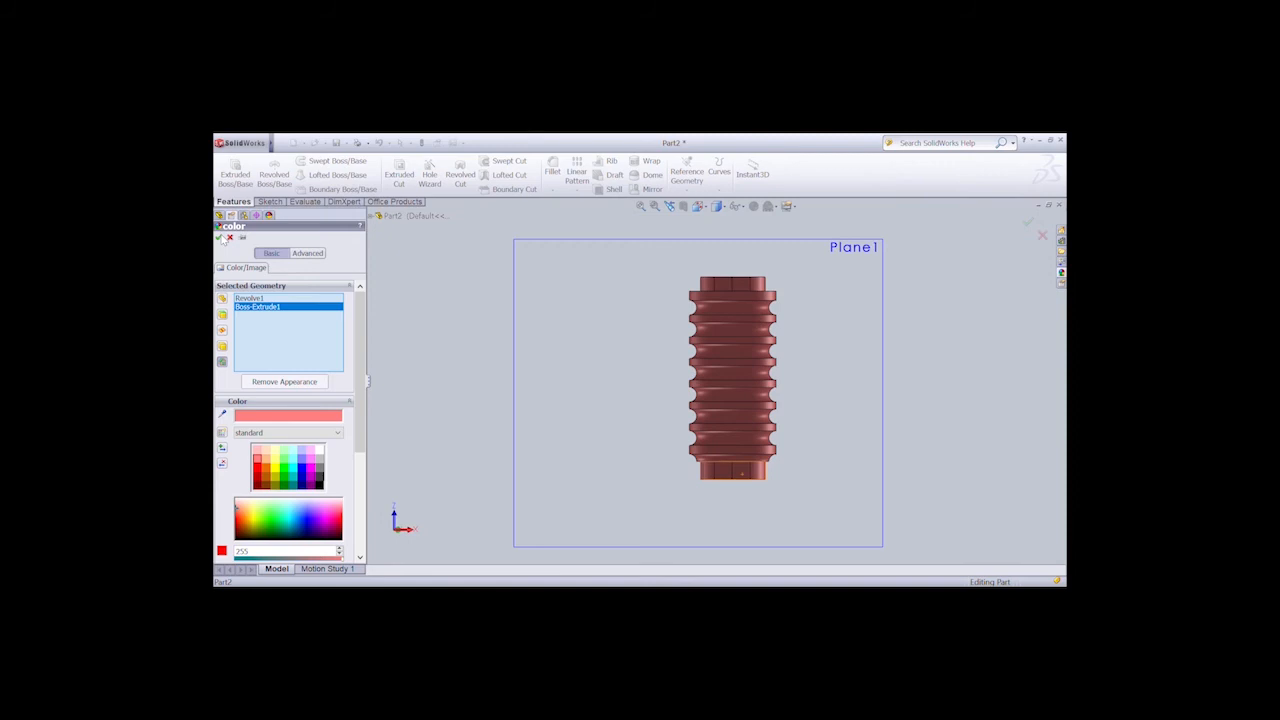
{"action": "left_click", "coordinate": [223, 240]}
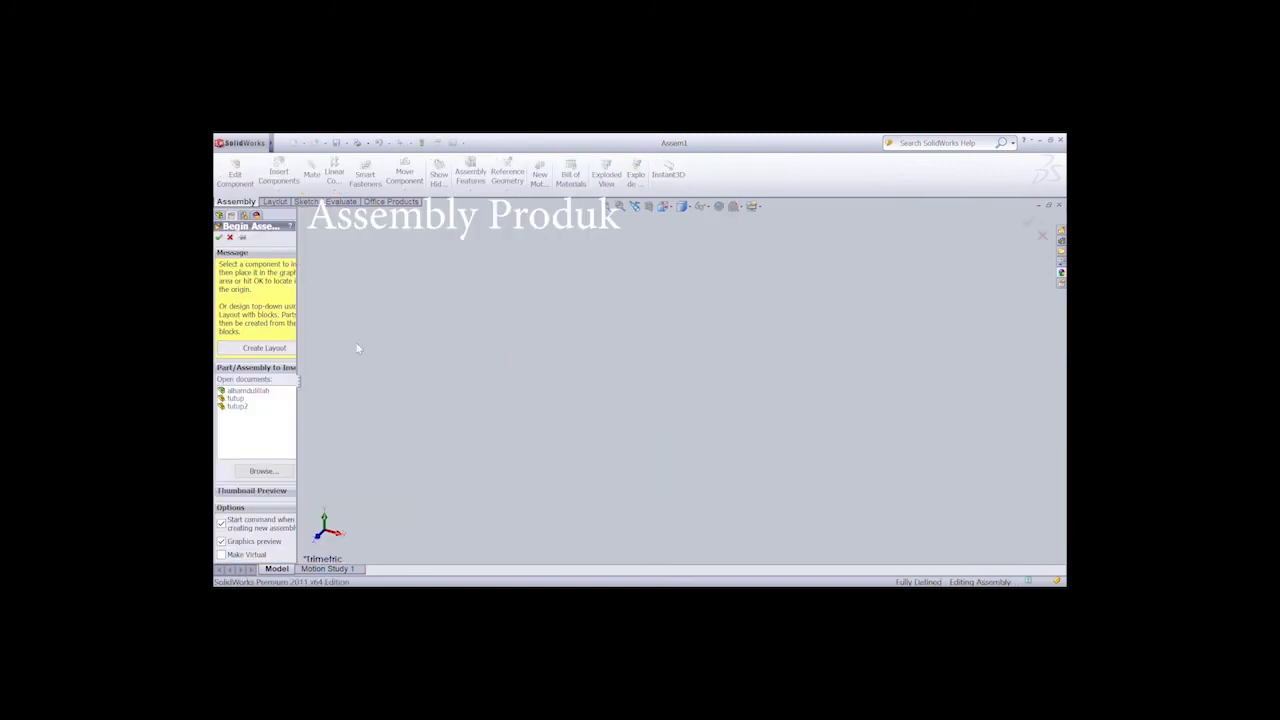
Place the tutup2 part at the origin of the new assembly as its first component.
{"action": "left_click", "coordinate": [238, 406]}
{"action": "left_click", "coordinate": [241, 408]}
{"action": "left_click", "coordinate": [241, 408]}
{"action": "left_click", "coordinate": [219, 237]}
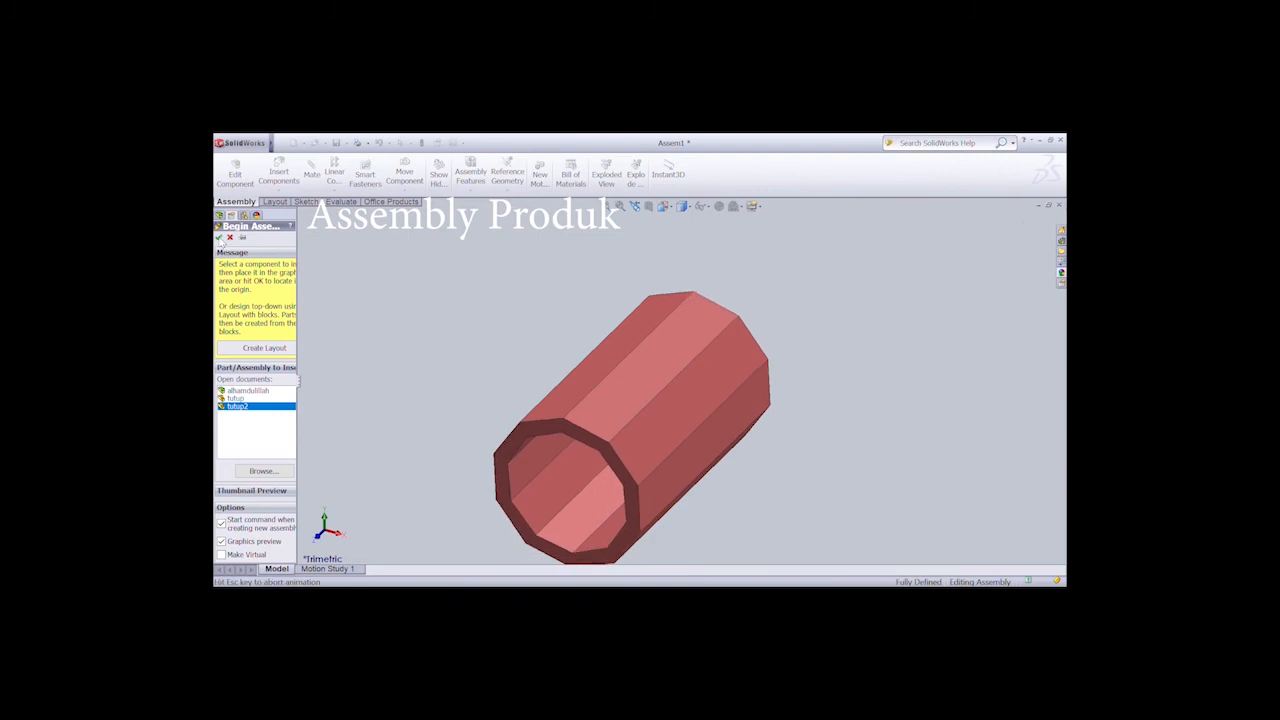
Insert the inner part into the assembly beside the tutup2 component.
{"action": "left_click", "coordinate": [288, 175]}
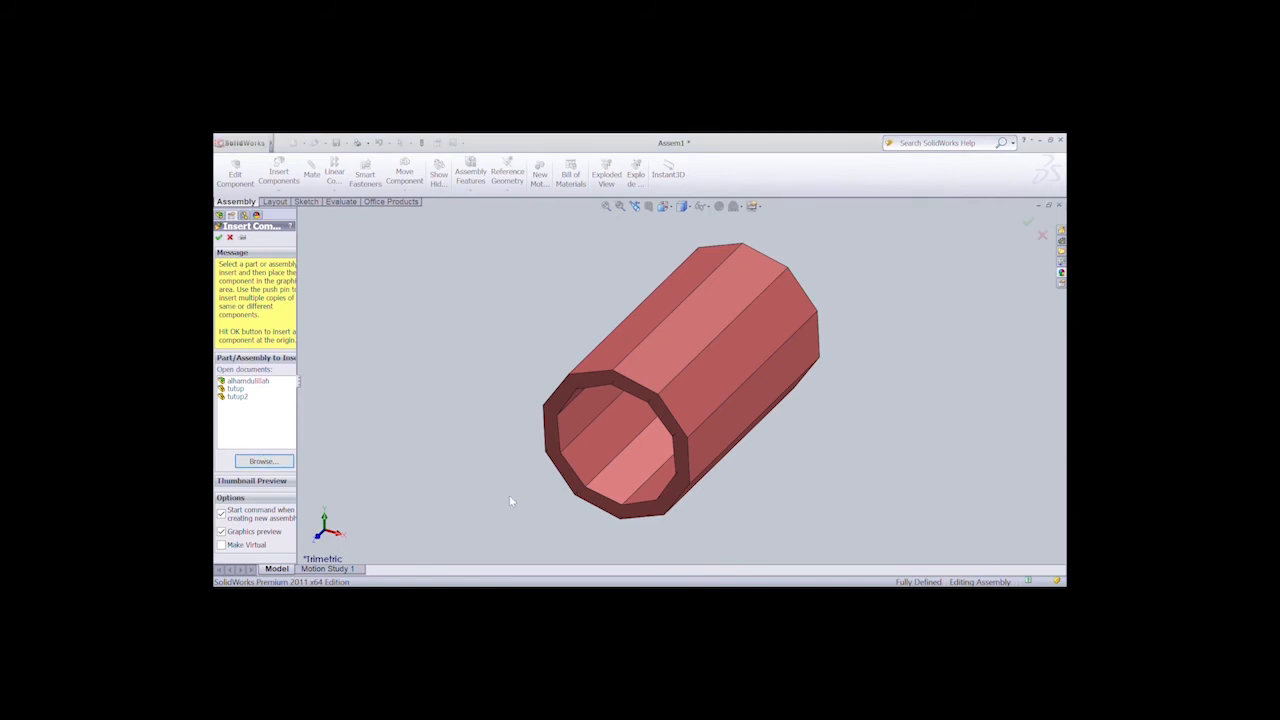
{"action": "left_click", "coordinate": [780, 474]}
{"action": "scroll", "coordinate": [780, 474], "scroll_direction": "down", "scroll_amount": 3}
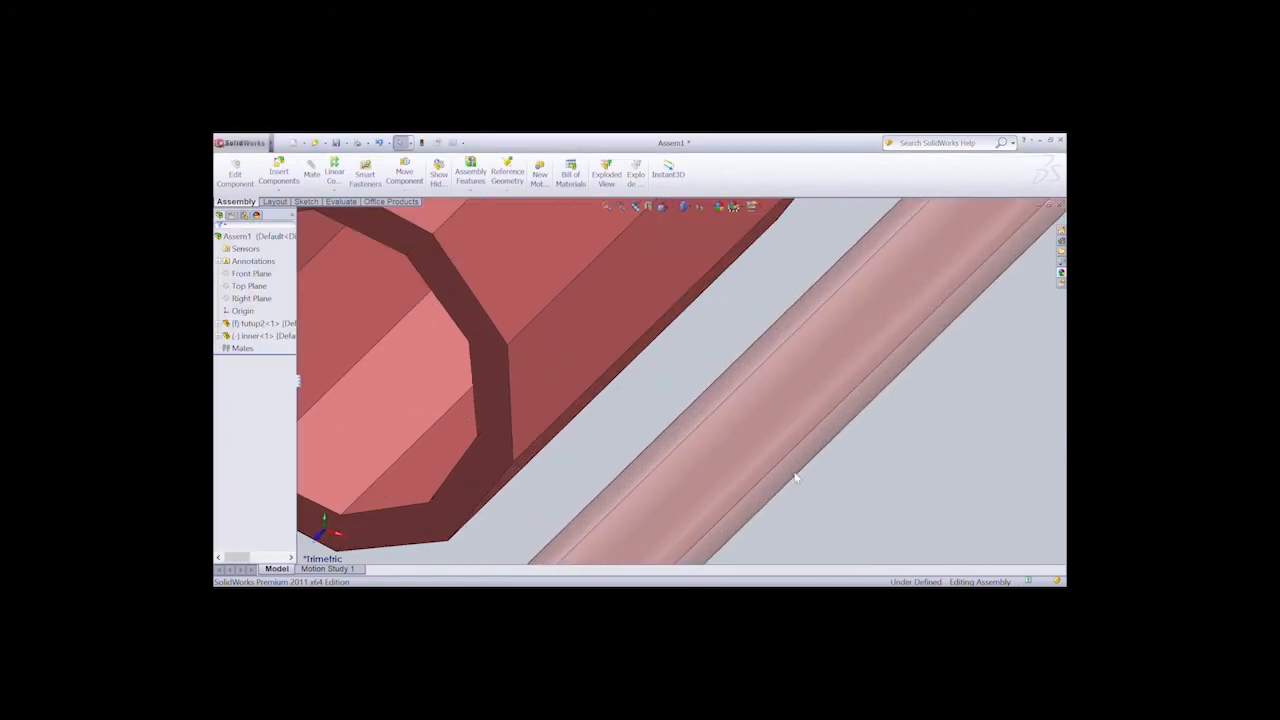
{"action": "scroll", "coordinate": [780, 474], "scroll_direction": "up", "scroll_amount": 5}
{"action": "scroll", "coordinate": [795, 480], "scroll_direction": "up", "scroll_amount": 2}
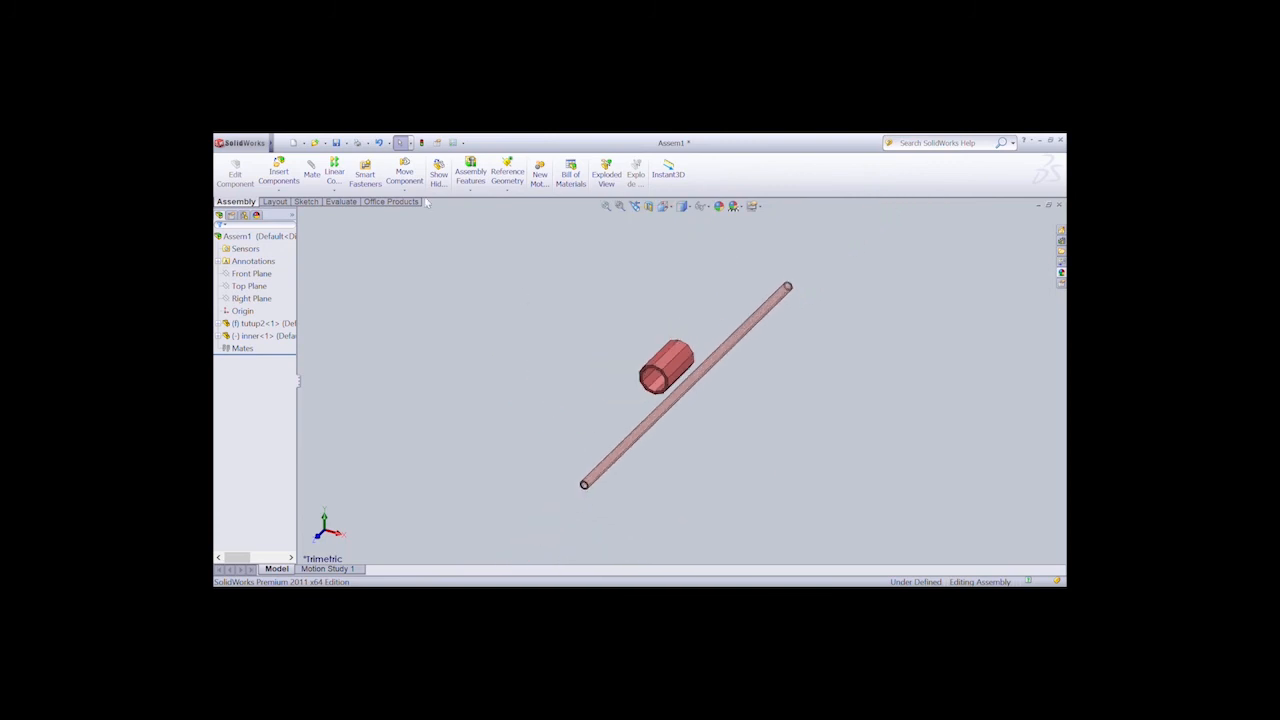
Insert the lid and pen body parts into free space on opposite sides of the existing components.
{"action": "left_click", "coordinate": [278, 172]}
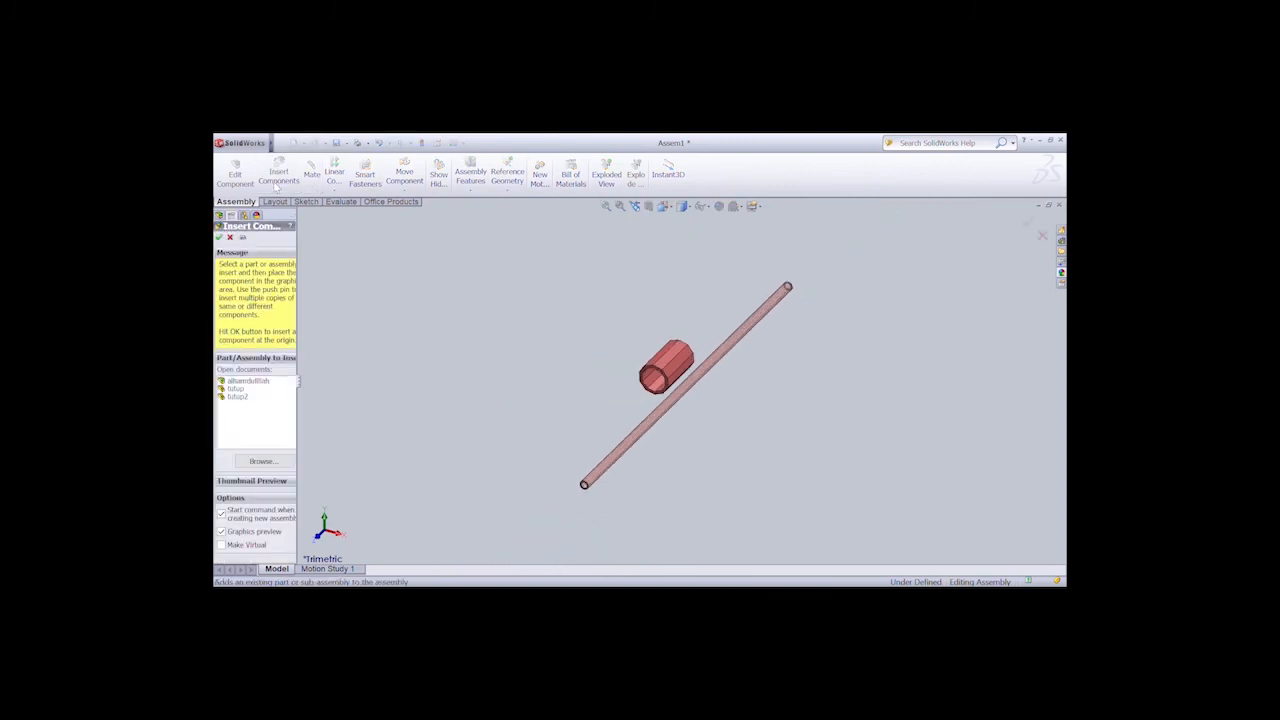
{"action": "left_click", "coordinate": [262, 461]}
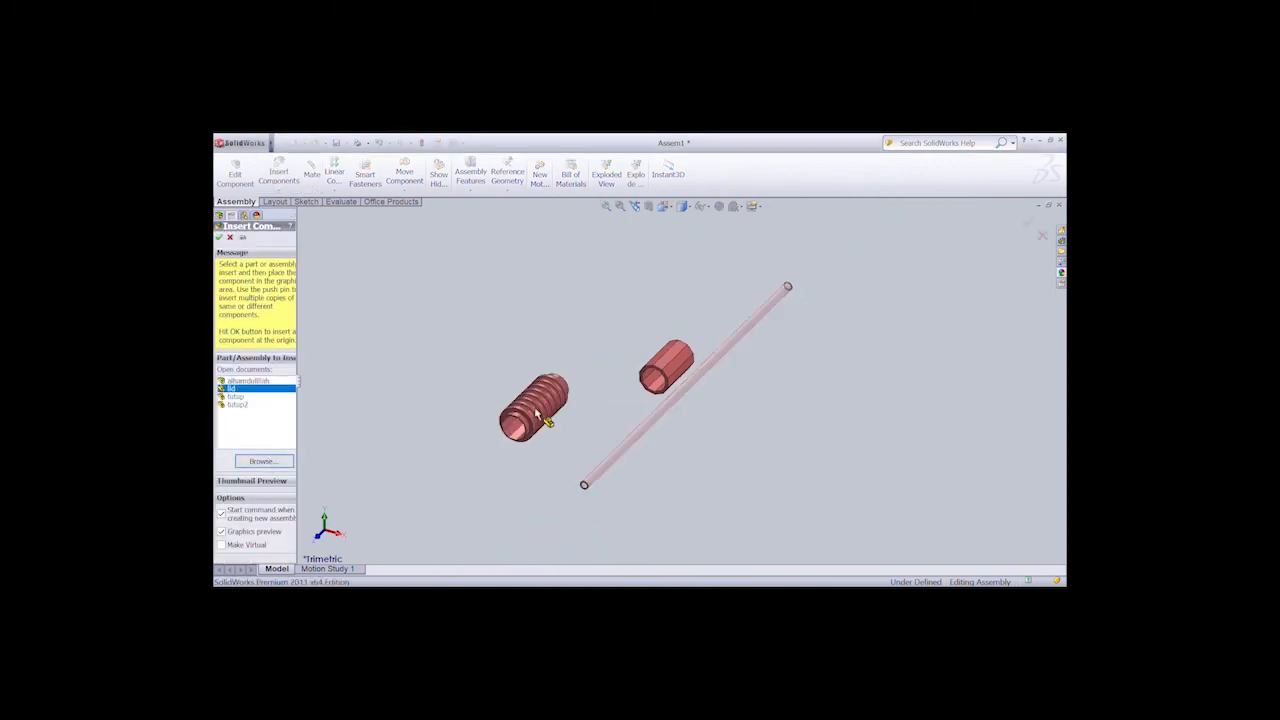
{"action": "left_click", "coordinate": [536, 413]}
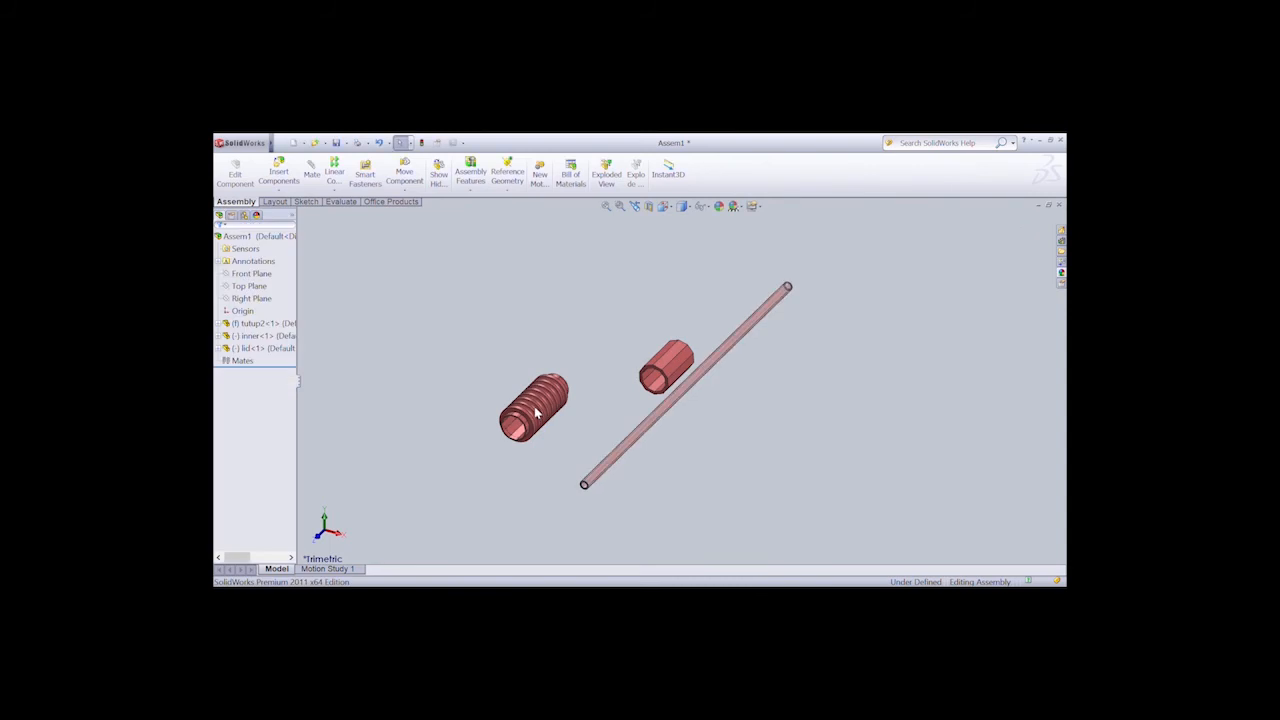
{"action": "left_click", "coordinate": [278, 172]}
{"action": "left_click", "coordinate": [266, 462]}
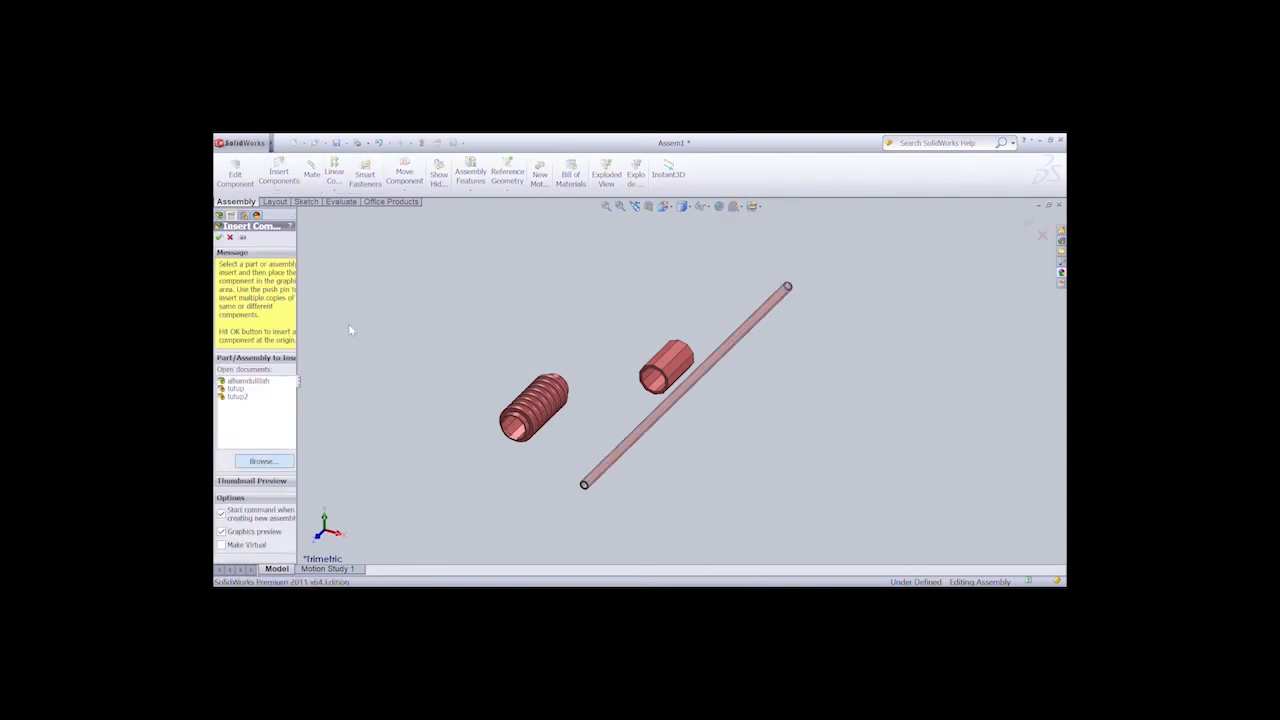
{"action": "left_click", "coordinate": [755, 450]}
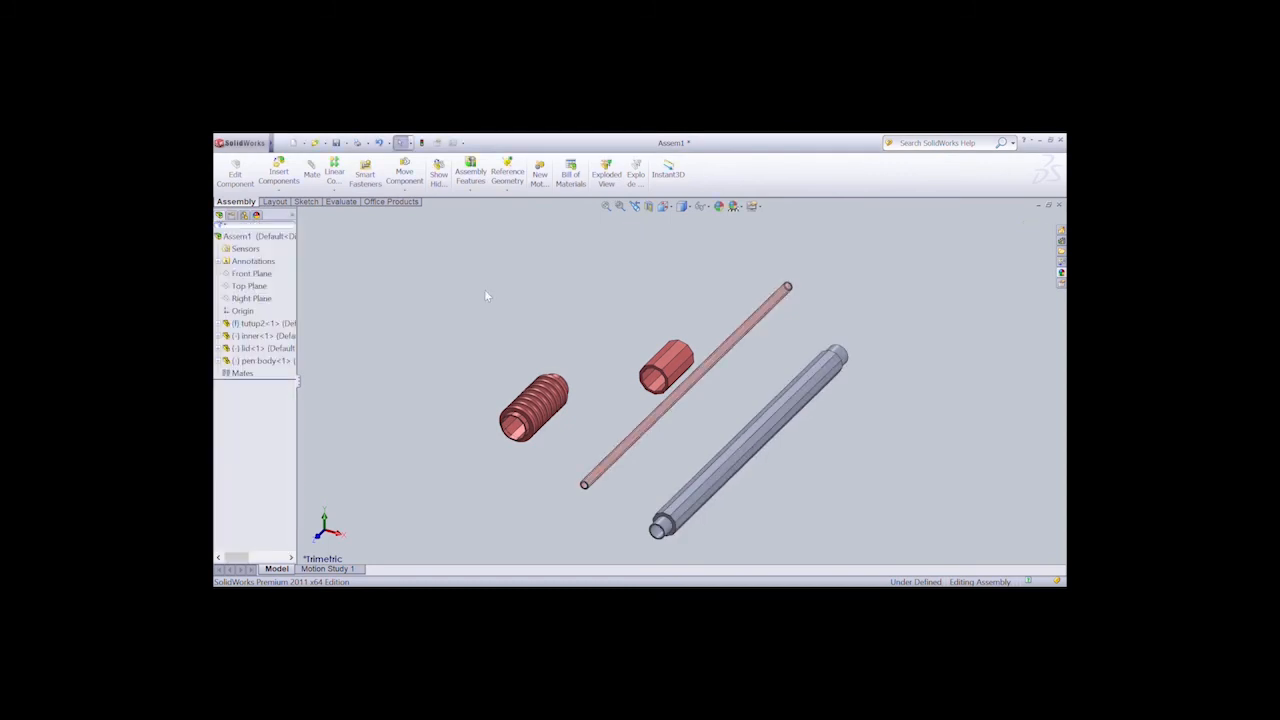
Insert the pen bottom 2 part between the lid and the tutup2 component.
{"action": "left_click", "coordinate": [278, 172]}
{"action": "left_click", "coordinate": [260, 462]}
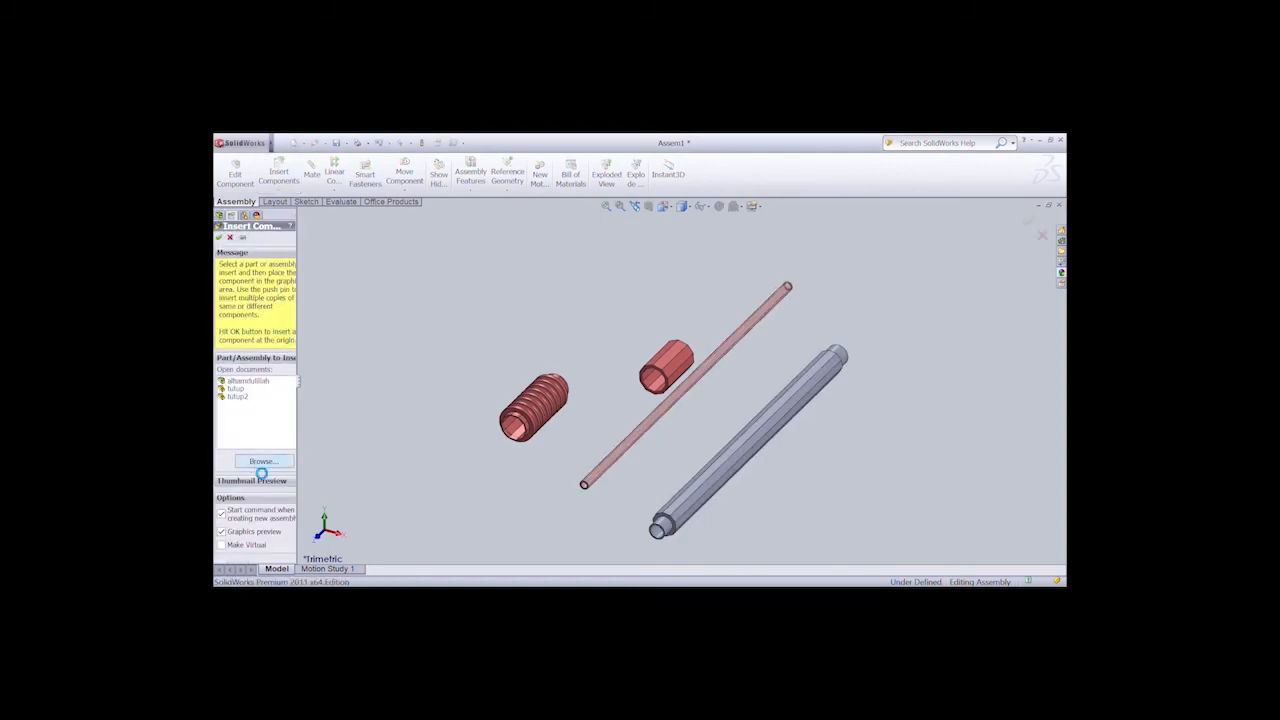
{"action": "left_click", "coordinate": [368, 276]}
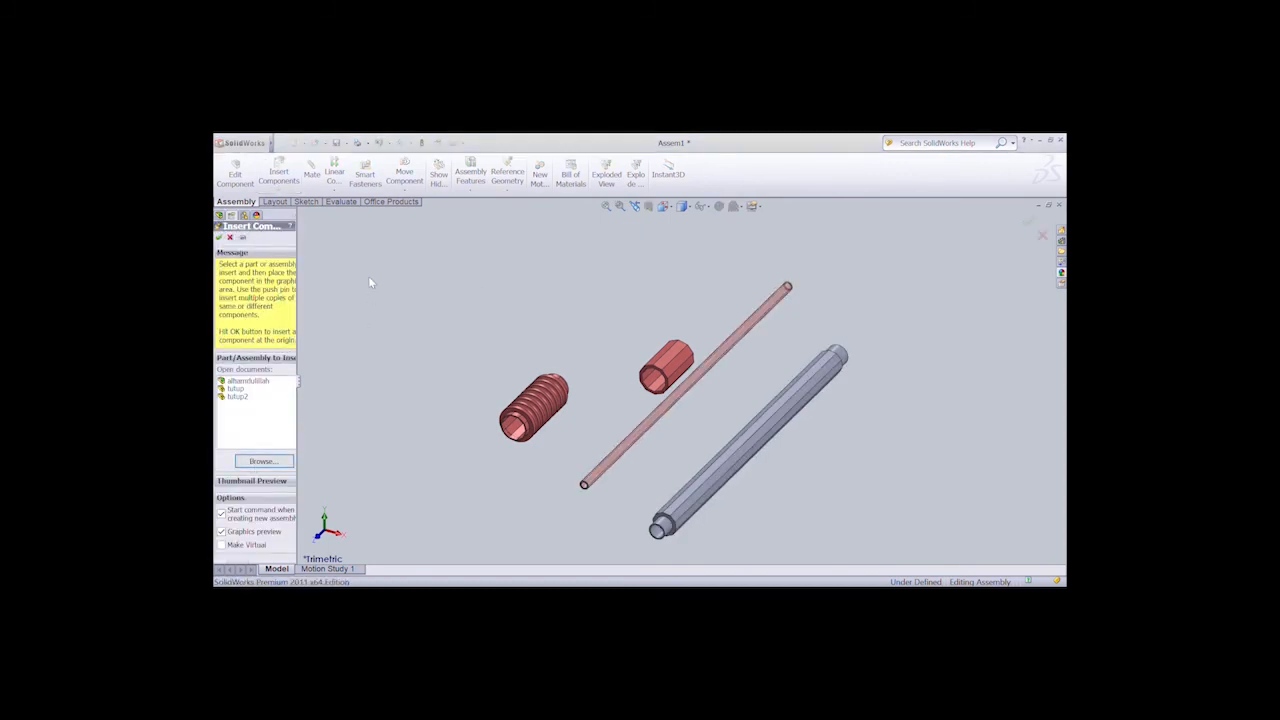
{"action": "left_click", "coordinate": [513, 484]}
{"action": "left_click", "coordinate": [600, 375]}
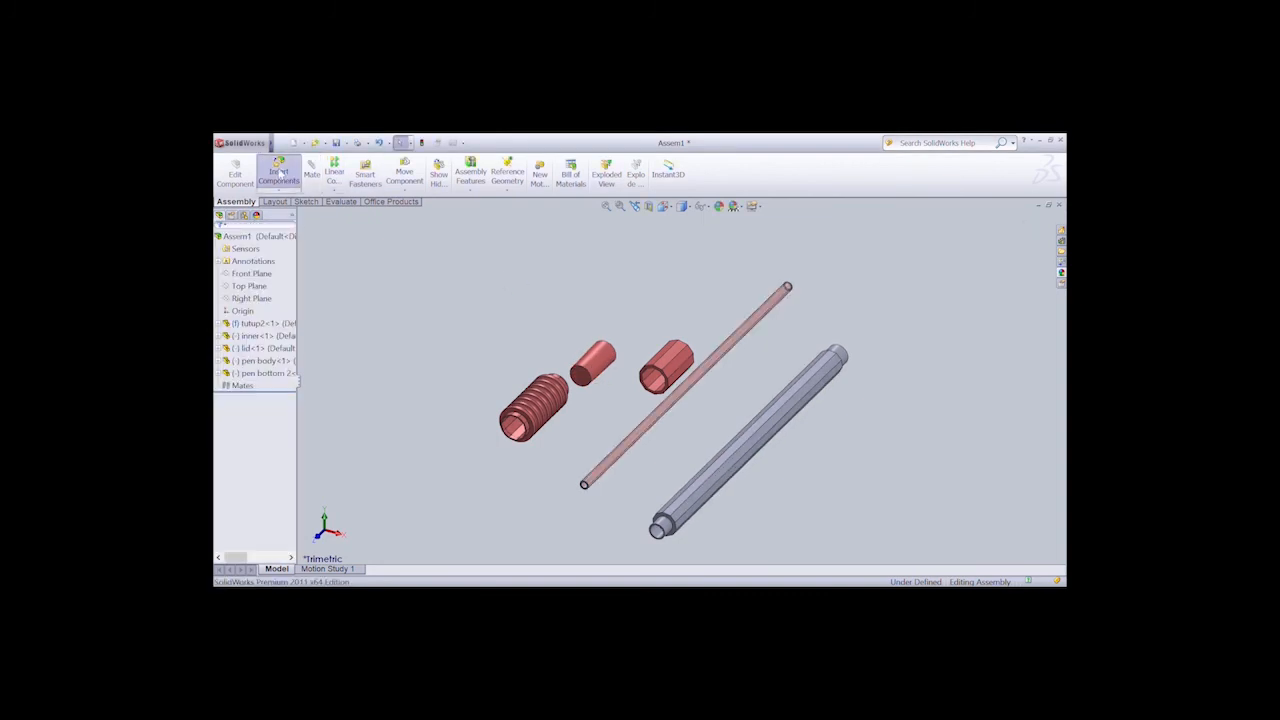
Insert the pen head part below the lid and the tube part next to it.
{"action": "left_click", "coordinate": [278, 172]}
{"action": "left_click", "coordinate": [390, 286]}
{"action": "left_click", "coordinate": [519, 500]}
{"action": "left_click", "coordinate": [519, 500]}
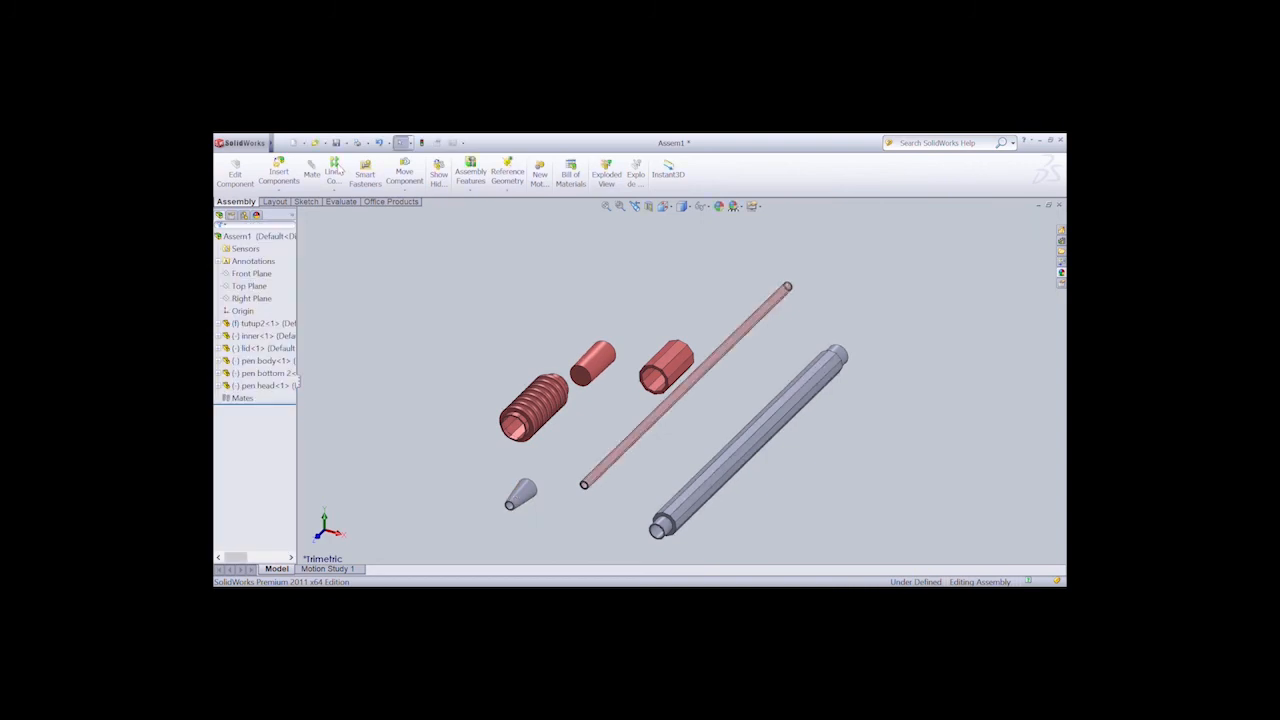
{"action": "left_click", "coordinate": [278, 172]}
{"action": "left_click", "coordinate": [260, 462]}
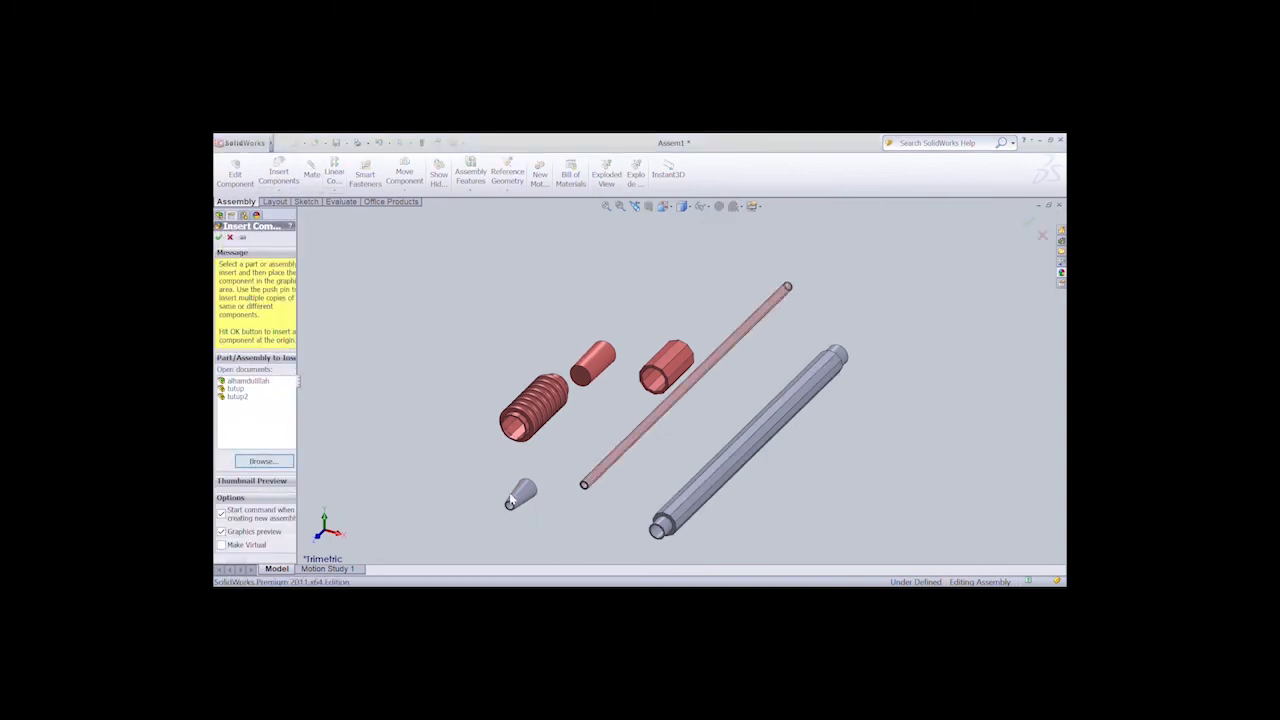
{"action": "left_click", "coordinate": [540, 518]}
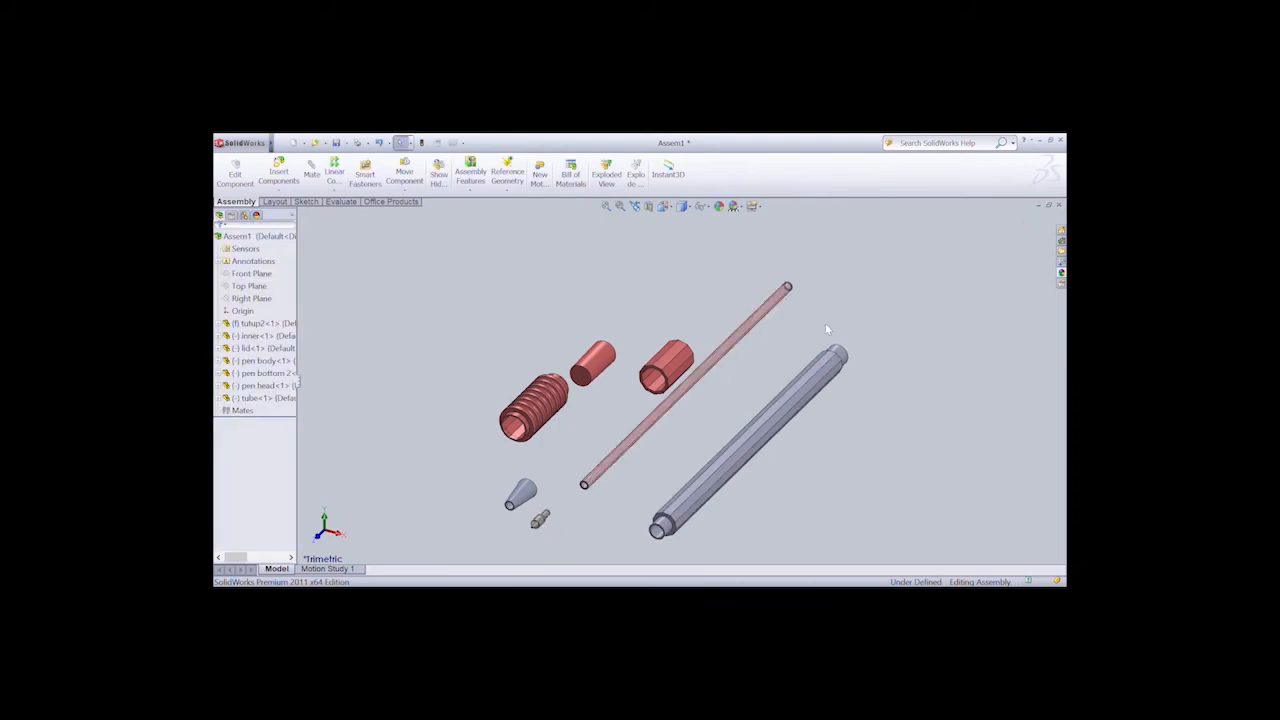
Give only the pen body a transparent light red colour at component level, removing the whole assembly from the appearance selection.
{"action": "left_click", "coordinate": [729, 214]}
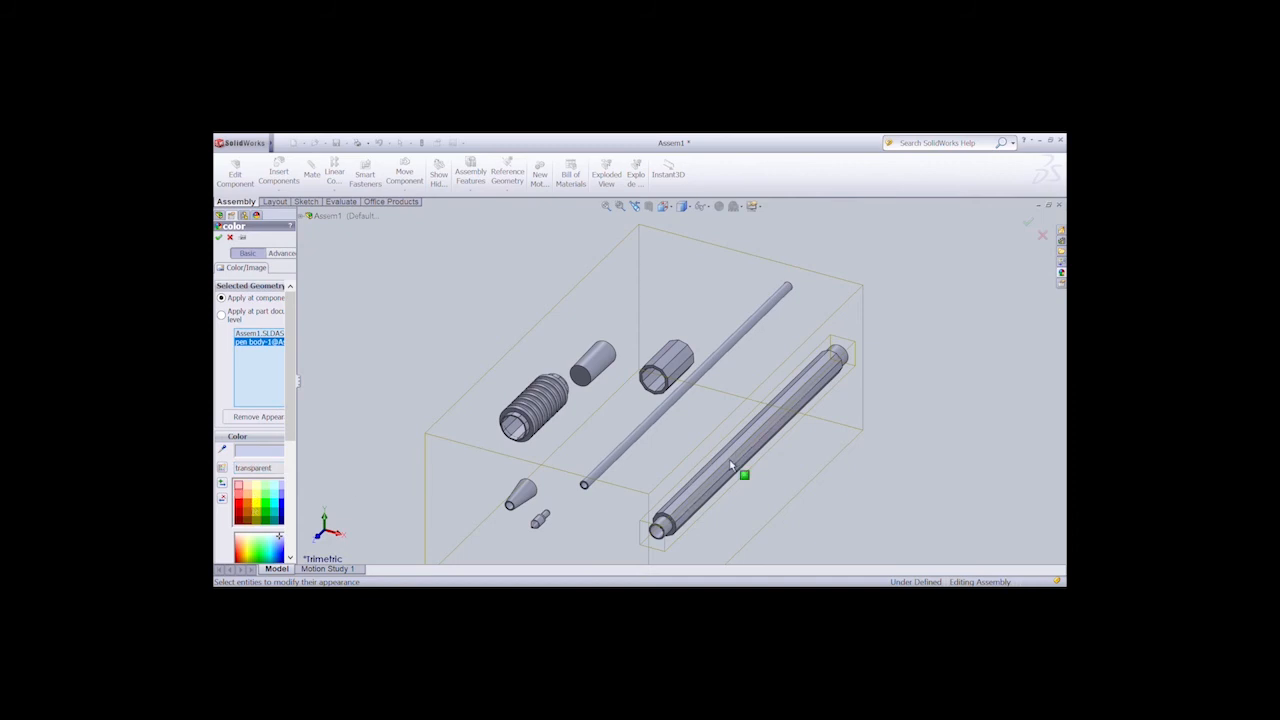
{"action": "left_click", "coordinate": [266, 334]}
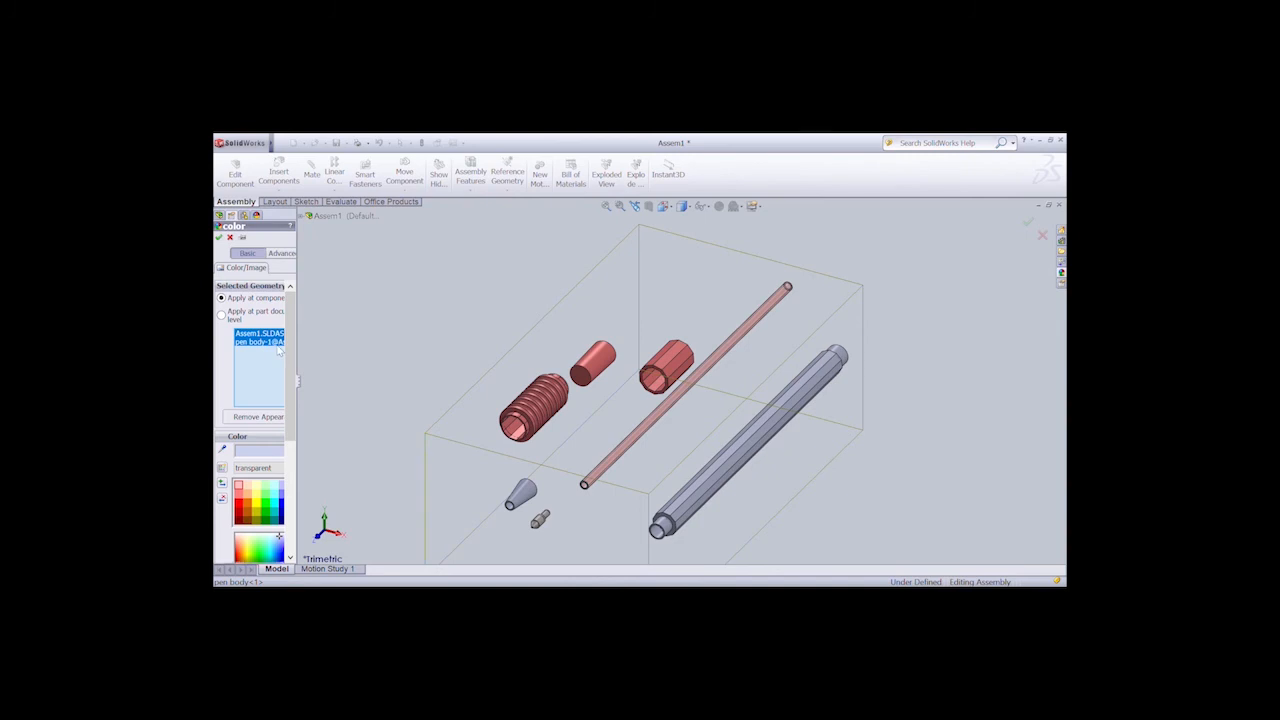
{"action": "key", "text": "Delete"}
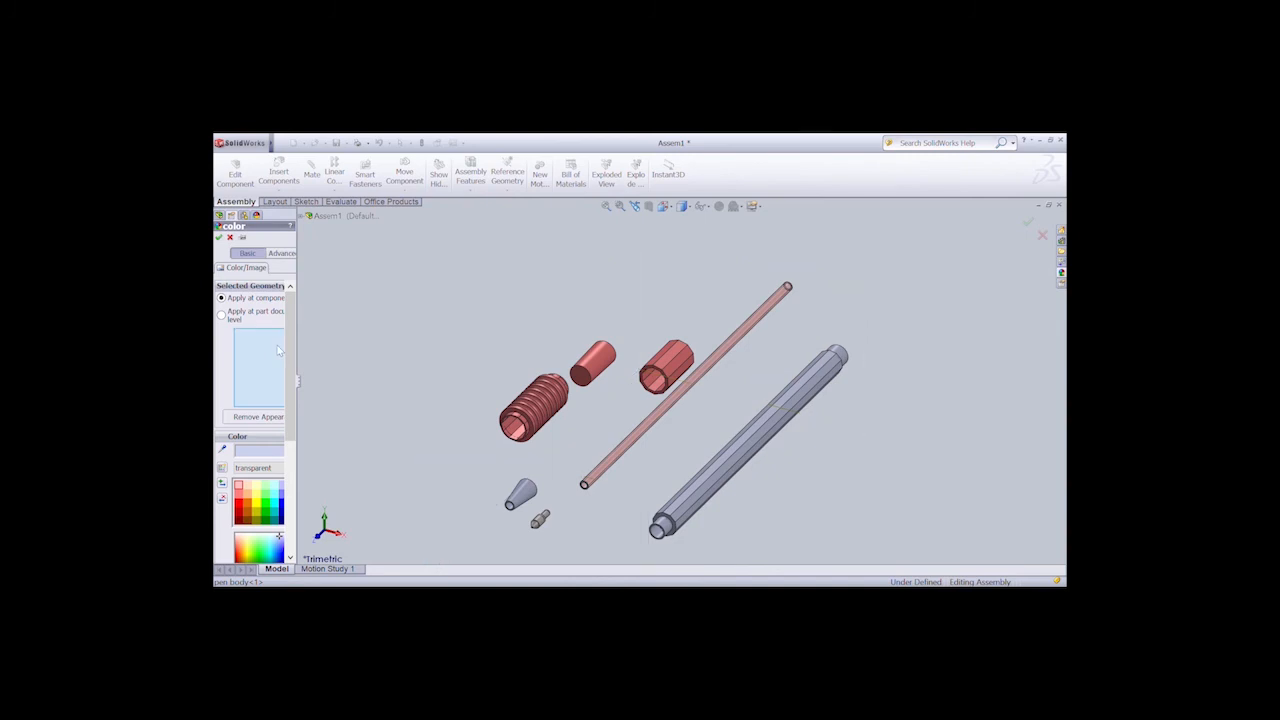
{"action": "left_click", "coordinate": [715, 488]}
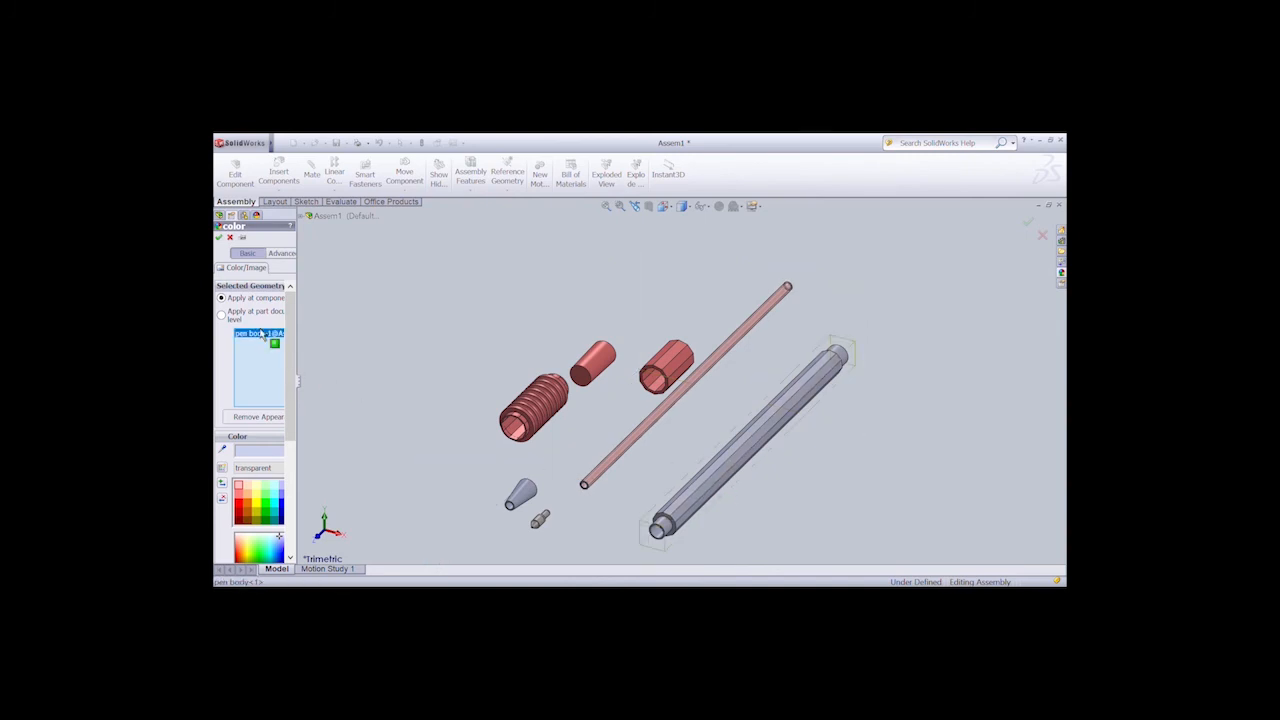
{"action": "left_click", "coordinate": [238, 486]}
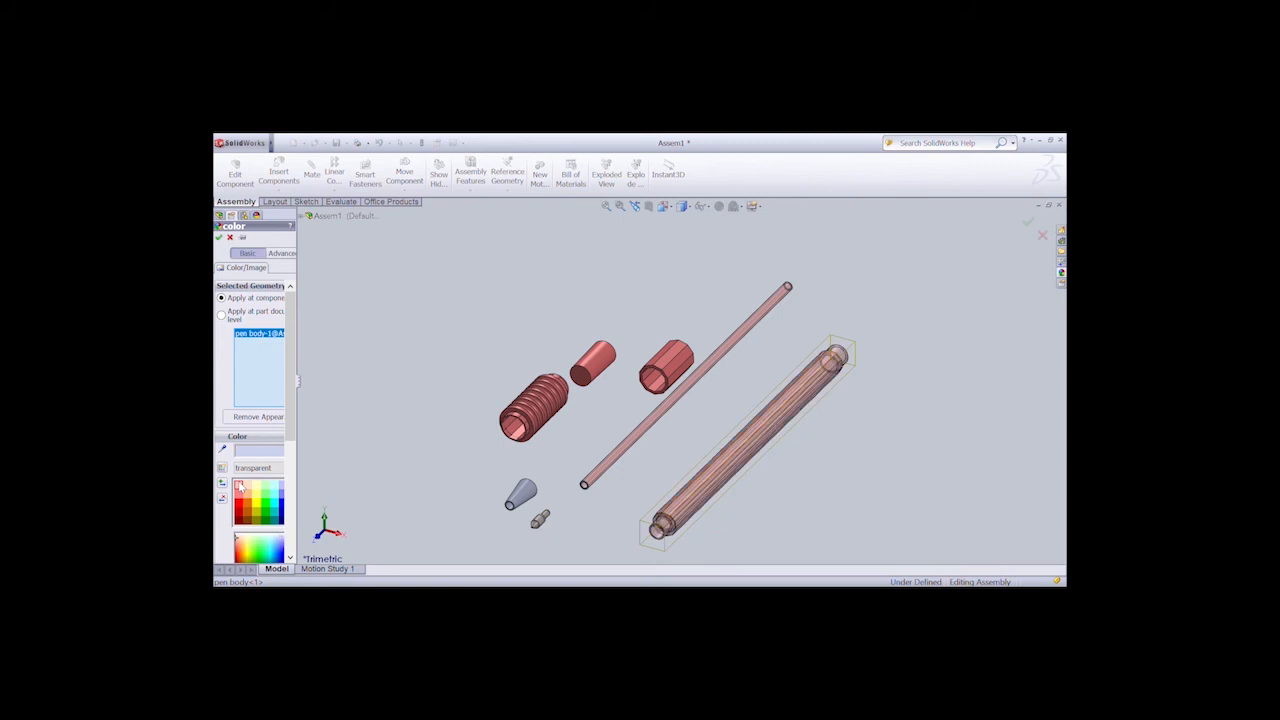
{"action": "left_click", "coordinate": [219, 238]}
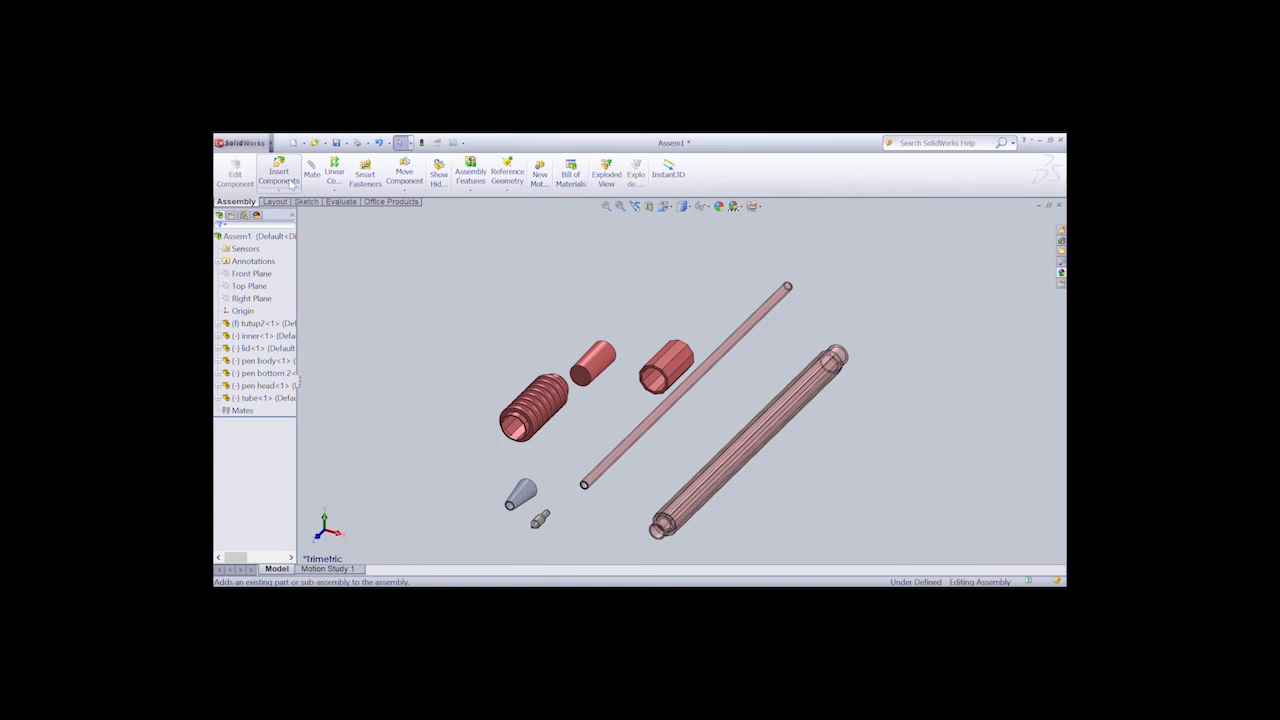
{"action": "scroll", "coordinate": [611, 526], "scroll_direction": "down", "scroll_amount": 4}
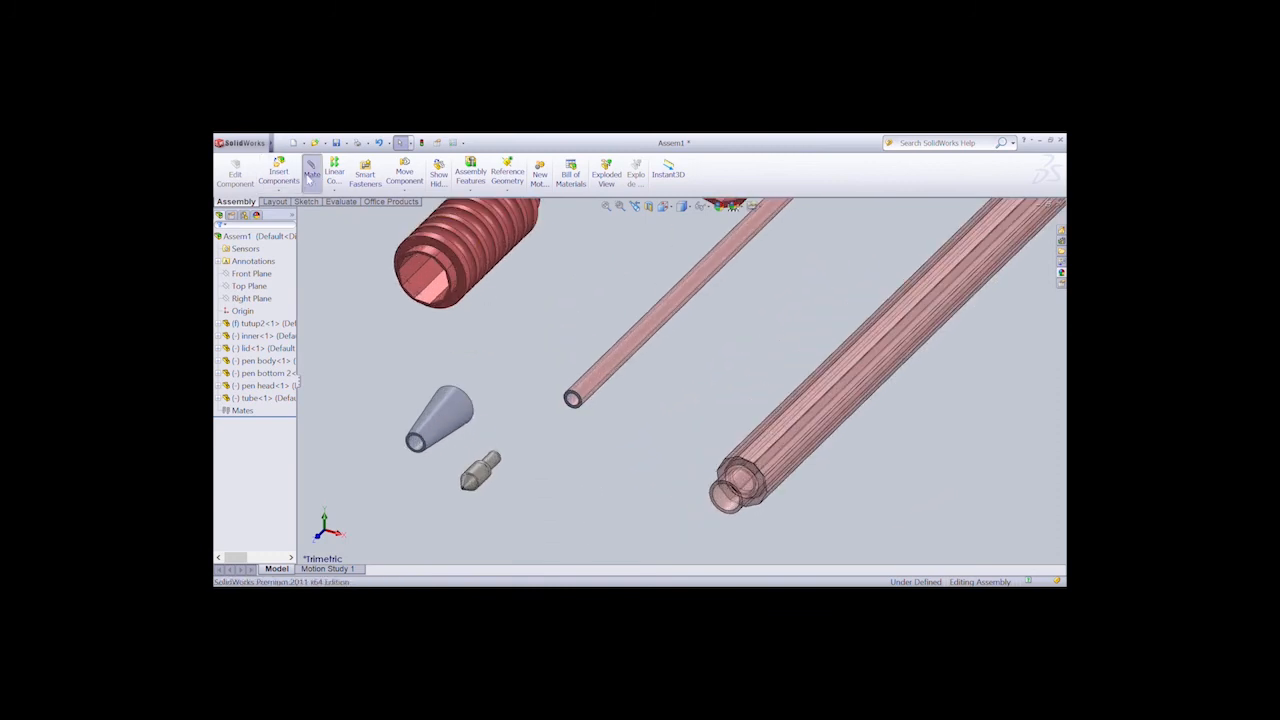
{"action": "left_click", "coordinate": [574, 400]}
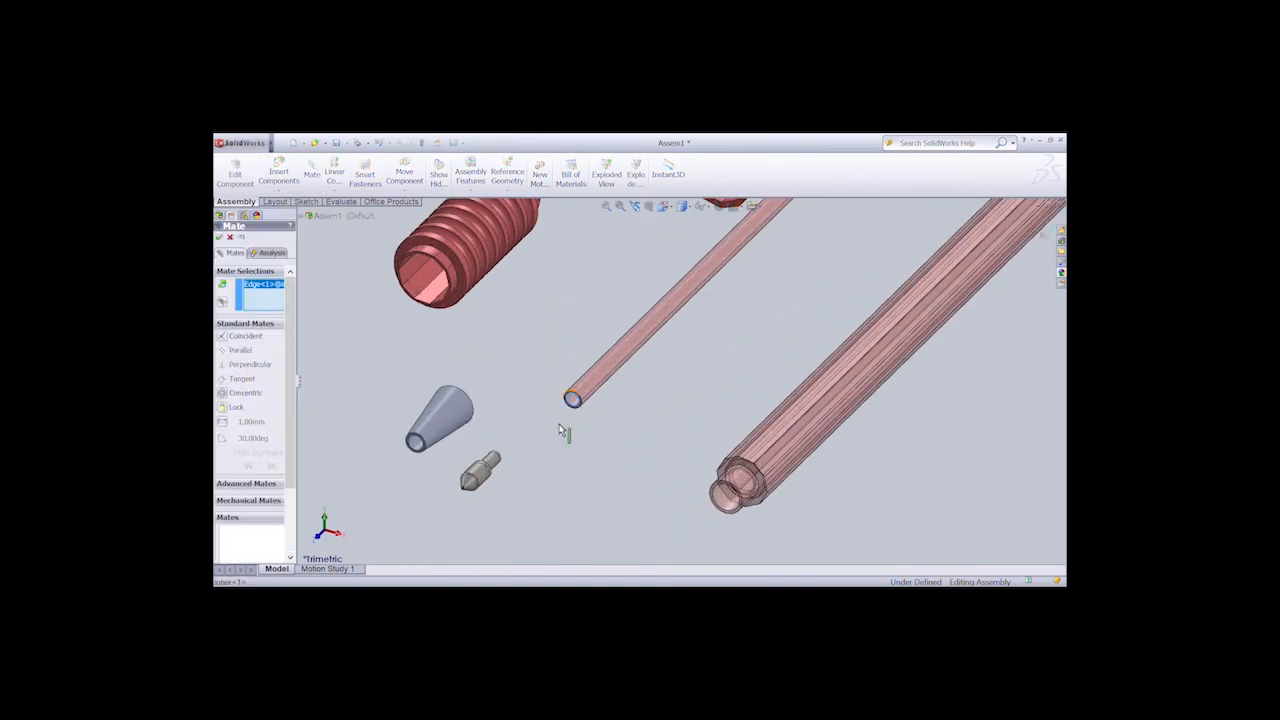
{"action": "left_click", "coordinate": [512, 466]}
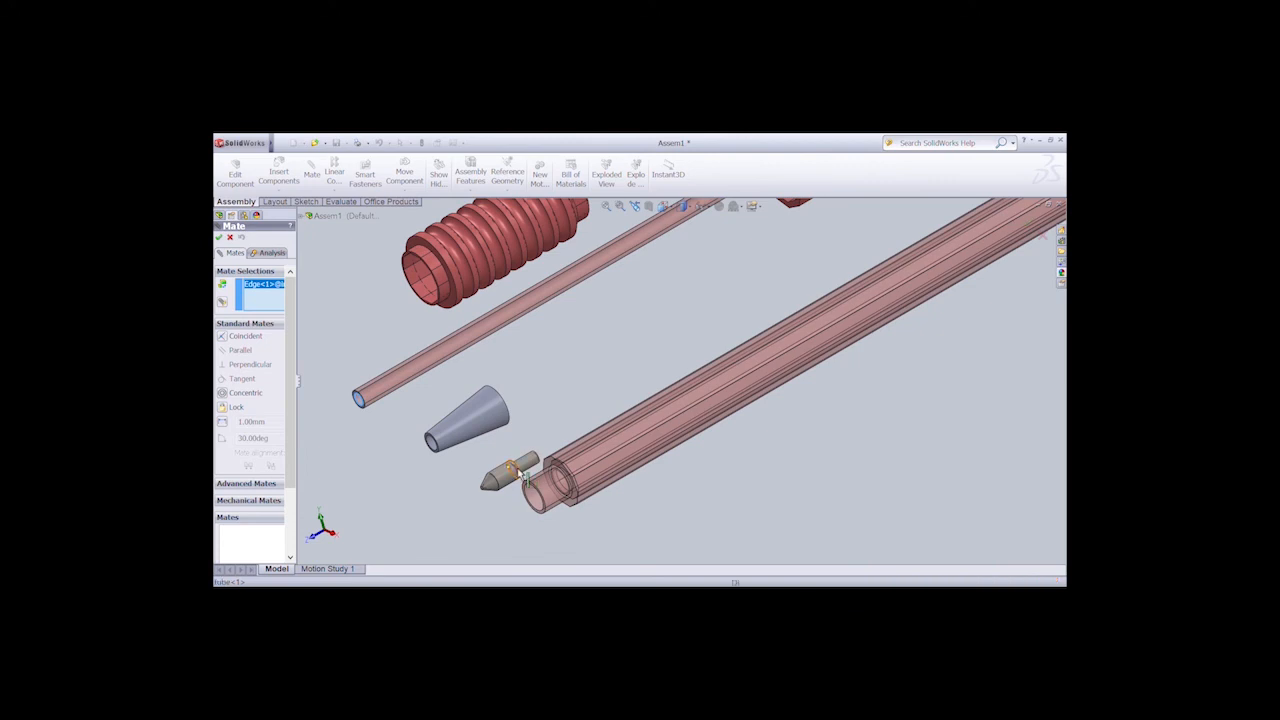
{"action": "left_click", "coordinate": [522, 482]}
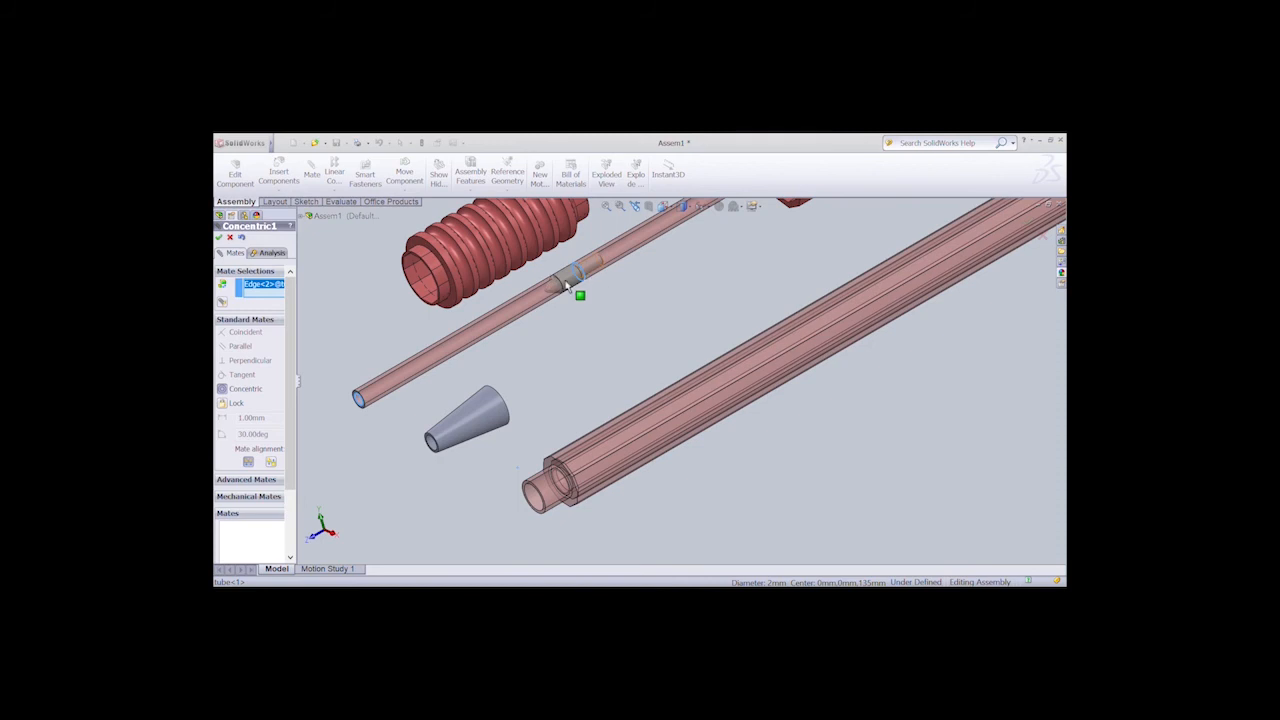
{"action": "left_click", "coordinate": [230, 238]}
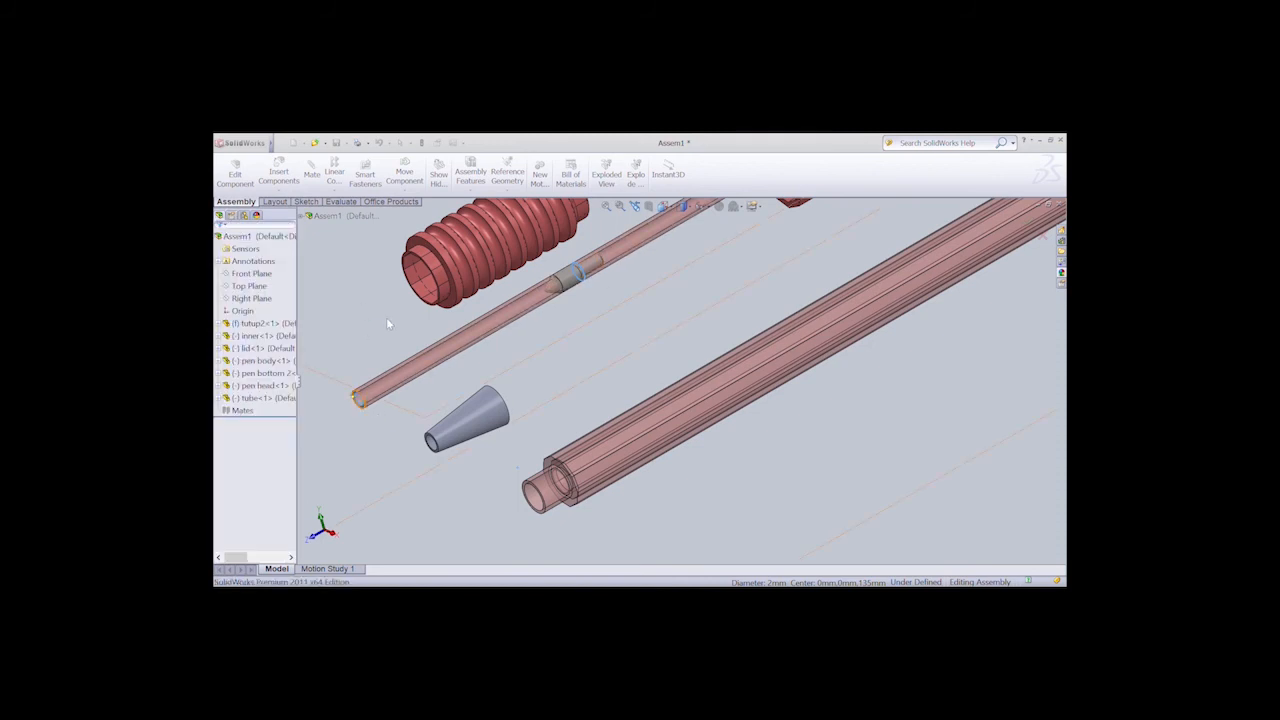
Move the small pointed tip away from the pen body into free space in front of the long thin tube's open end.
{"action": "left_click", "coordinate": [405, 175]}
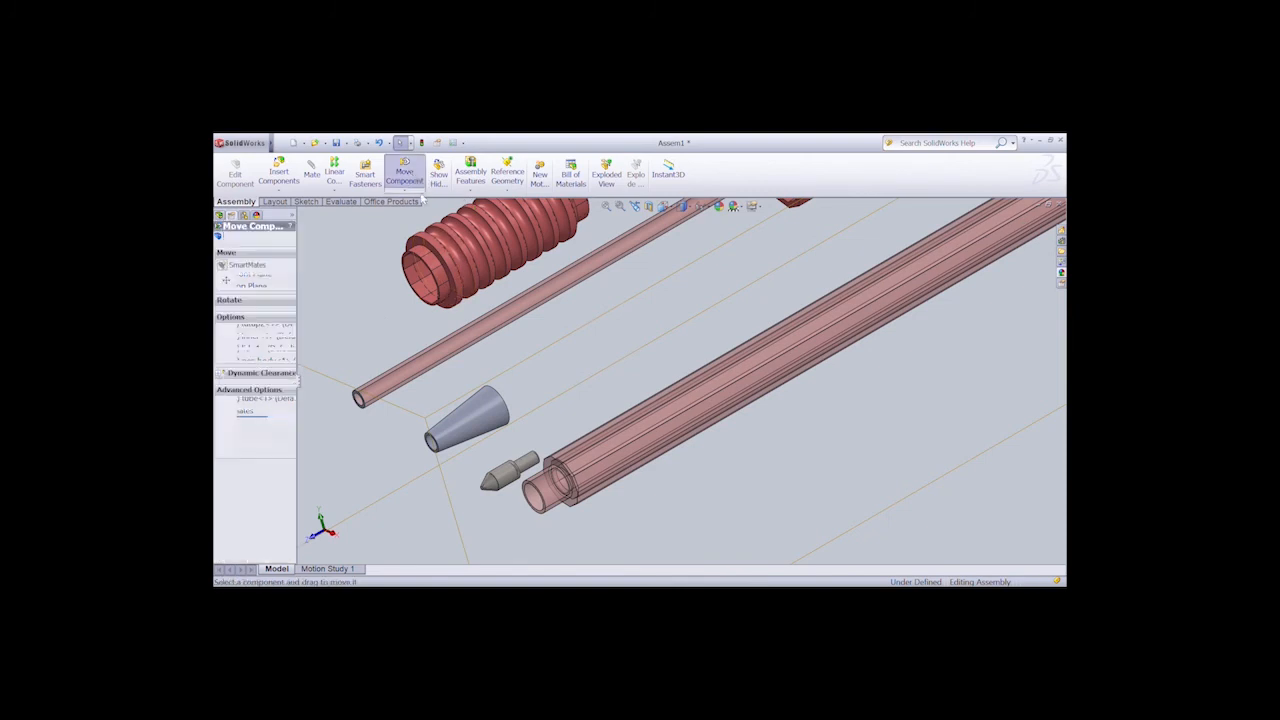
{"action": "left_click_drag", "start_coordinate": [512, 470], "coordinate": [316, 428]}
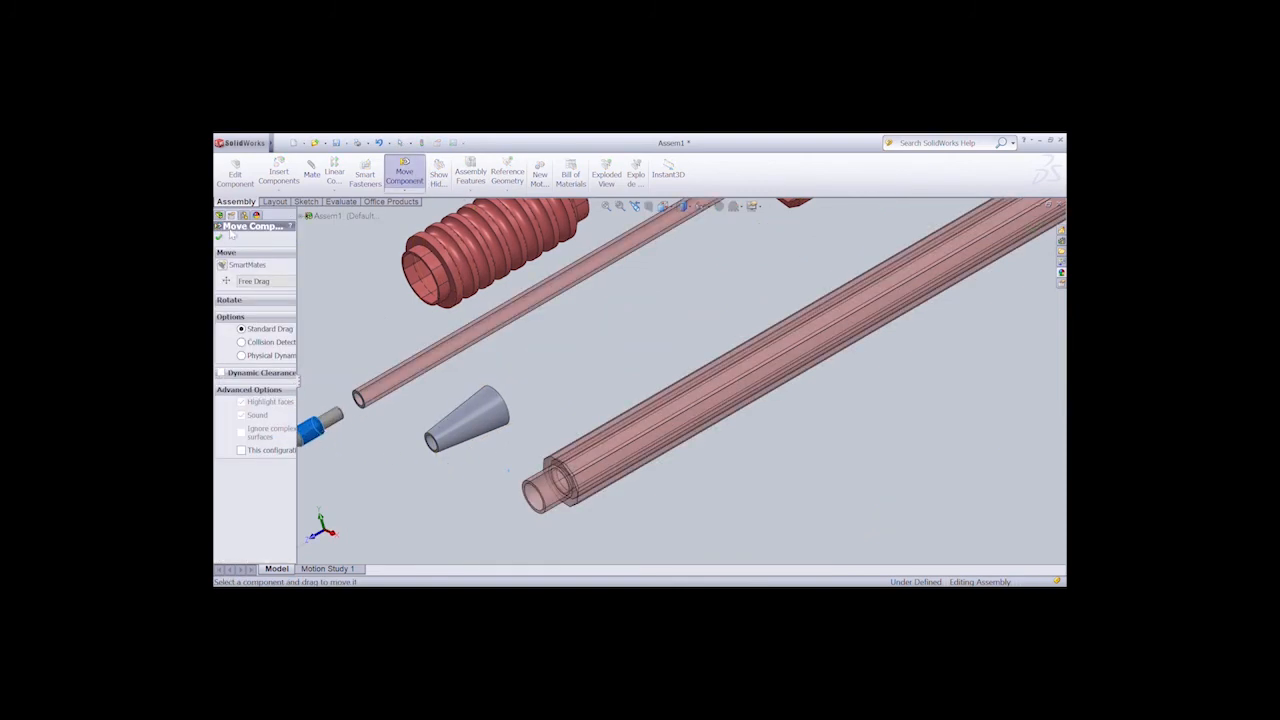
{"action": "left_click", "coordinate": [221, 236]}
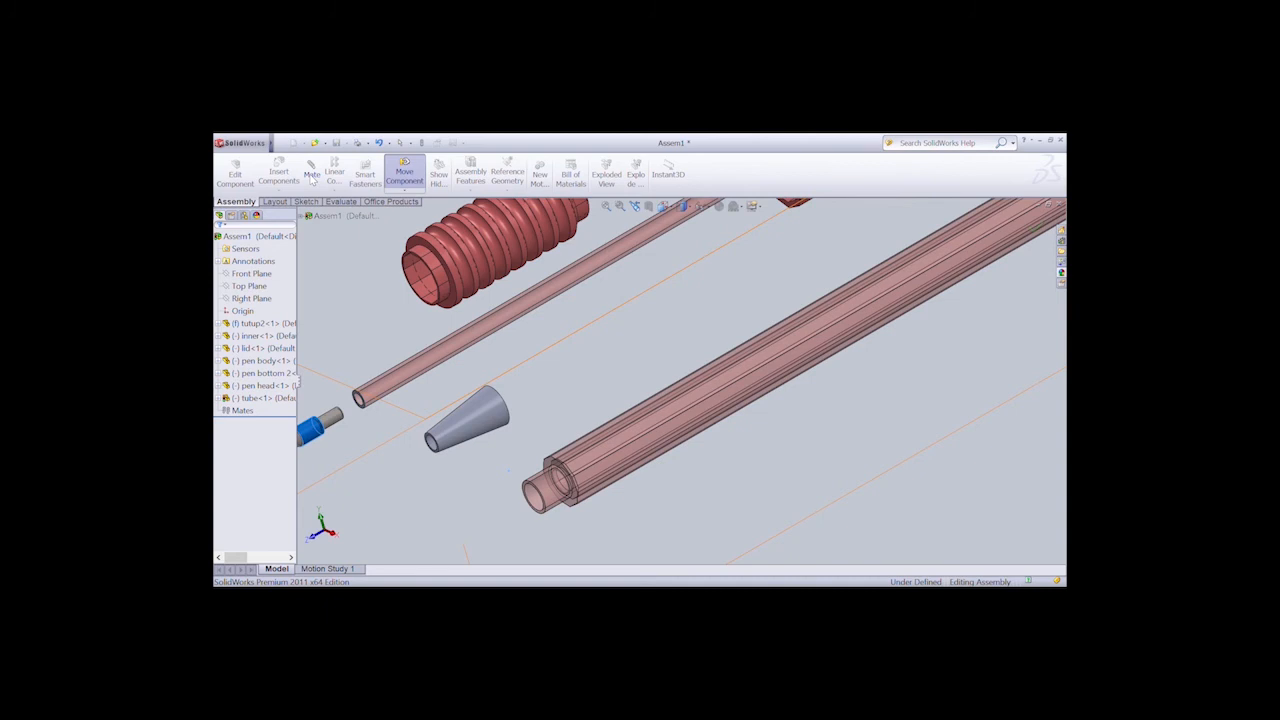
{"action": "left_click", "coordinate": [311, 175]}
{"action": "left_click", "coordinate": [358, 399]}
{"action": "left_click", "coordinate": [322, 427]}
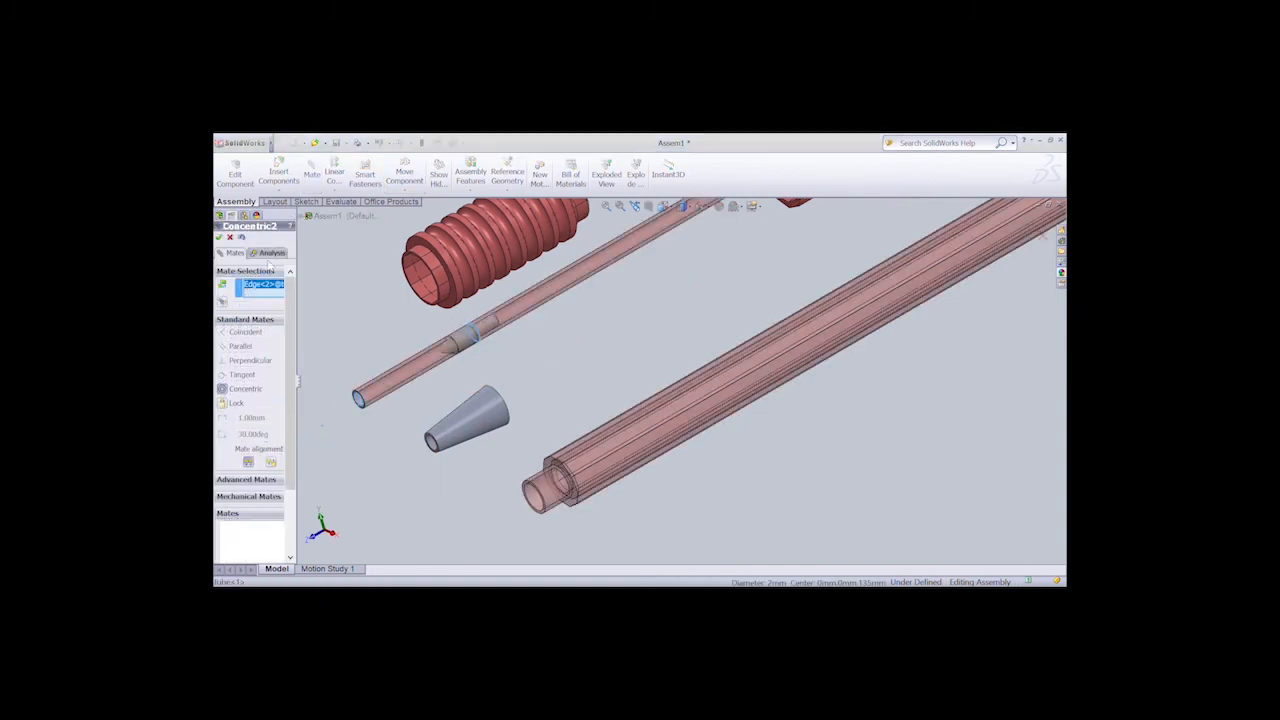
{"action": "left_click", "coordinate": [232, 238]}
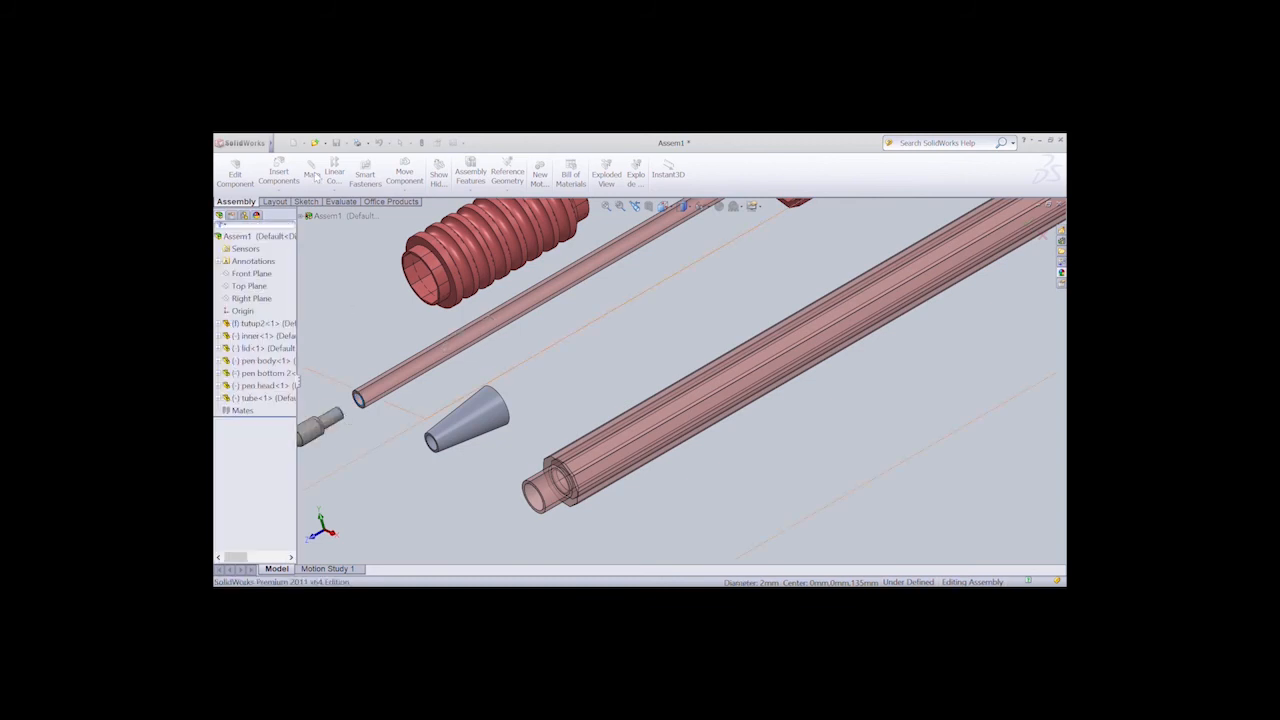
Add a coincident mate between the long thin tube's front edge and the rear edge of the pointed tip's shank.
{"action": "left_click", "coordinate": [312, 174]}
{"action": "left_click", "coordinate": [358, 400]}
{"action": "left_click", "coordinate": [344, 416]}
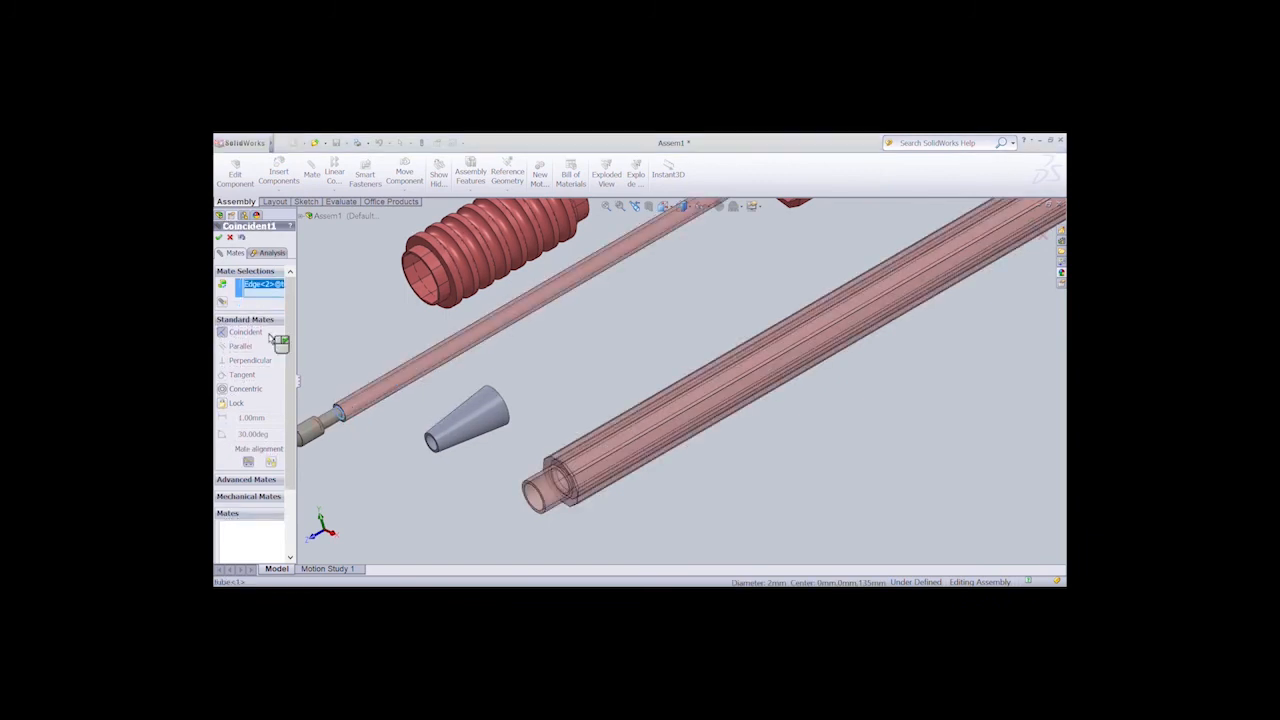
{"action": "left_click", "coordinate": [220, 238]}
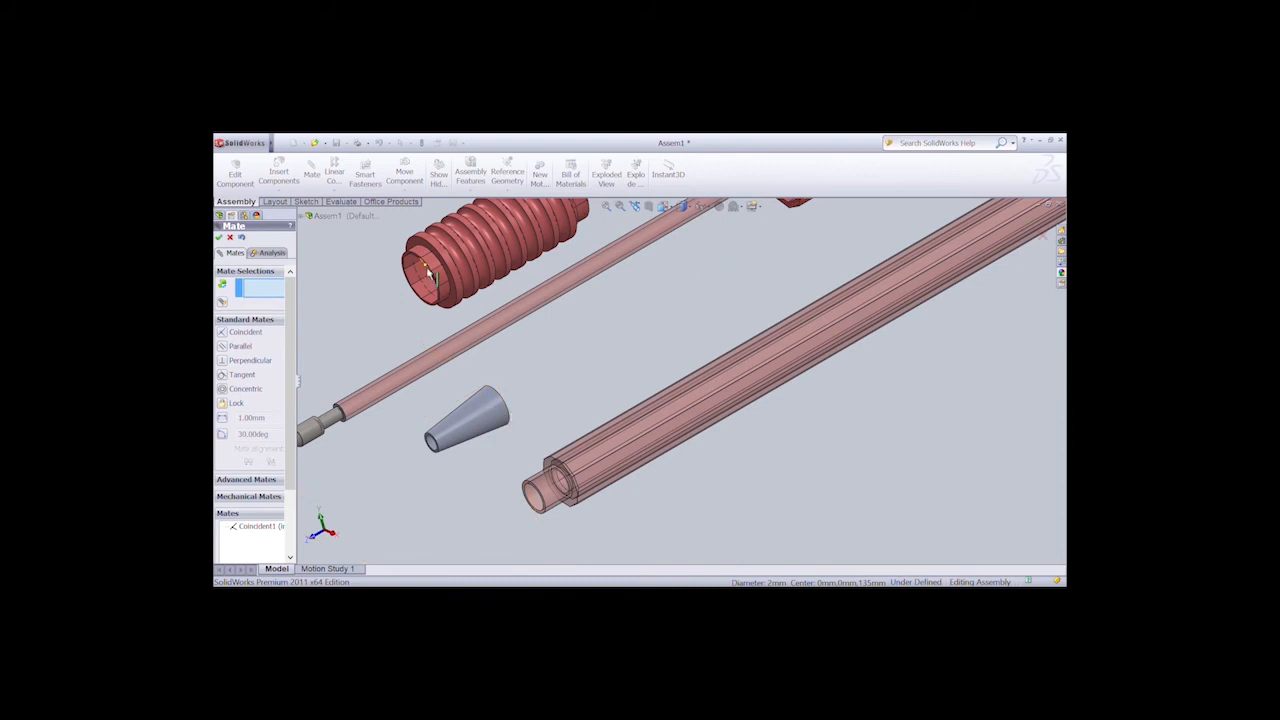
{"action": "left_click", "coordinate": [434, 284]}
{"action": "left_click", "coordinate": [347, 417]}
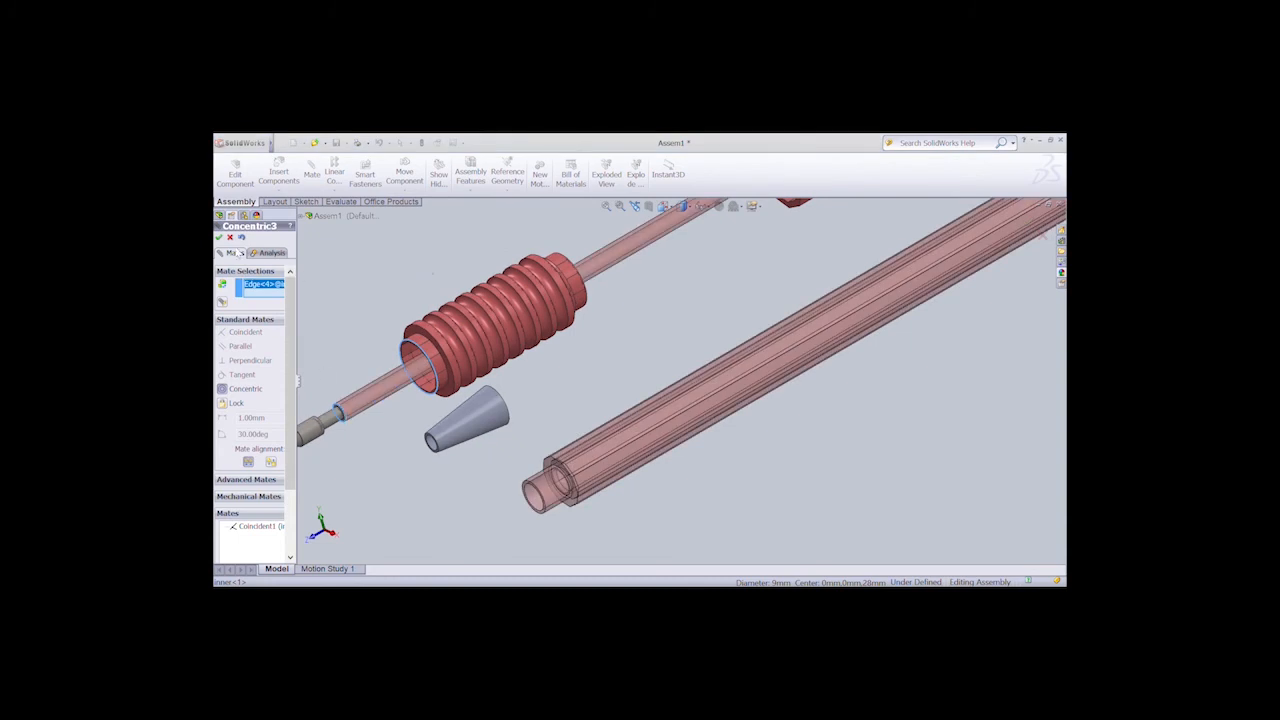
{"action": "left_click", "coordinate": [230, 237]}
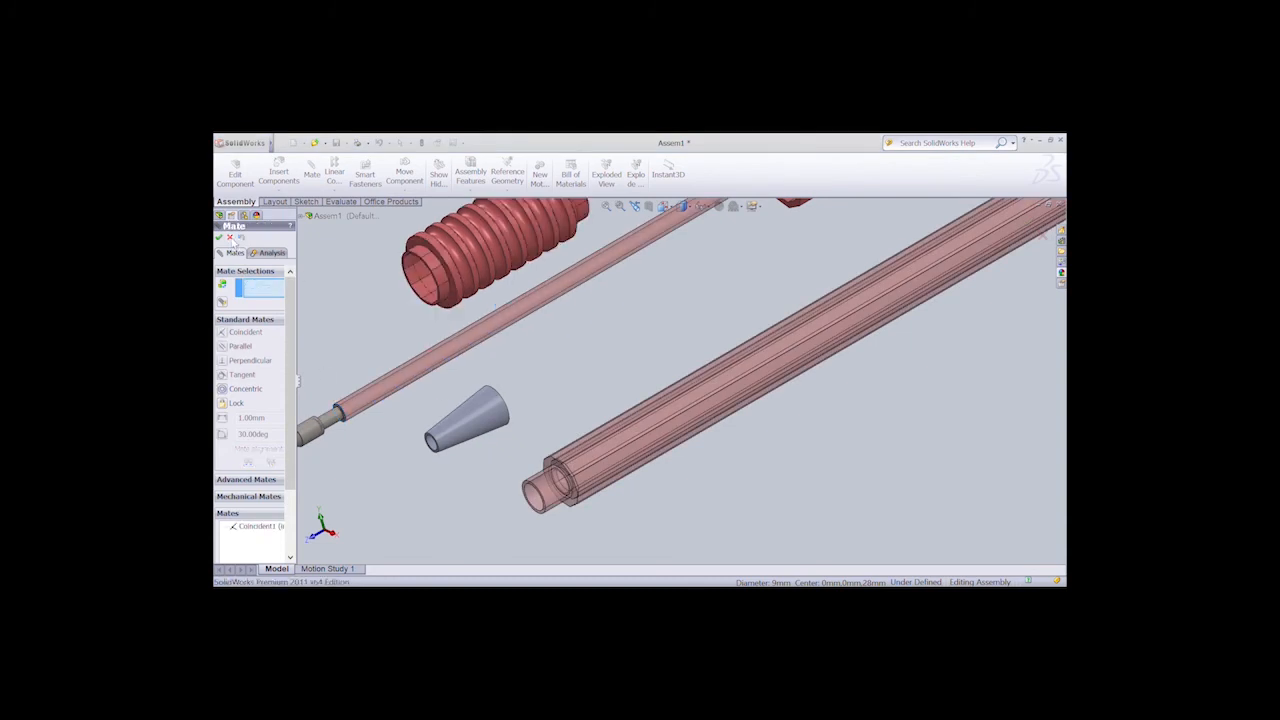
Add a concentric mate between the pen body's front circular edge and the front edge of the long thin tube.
{"action": "left_click", "coordinate": [544, 504]}
{"action": "left_click", "coordinate": [347, 420]}
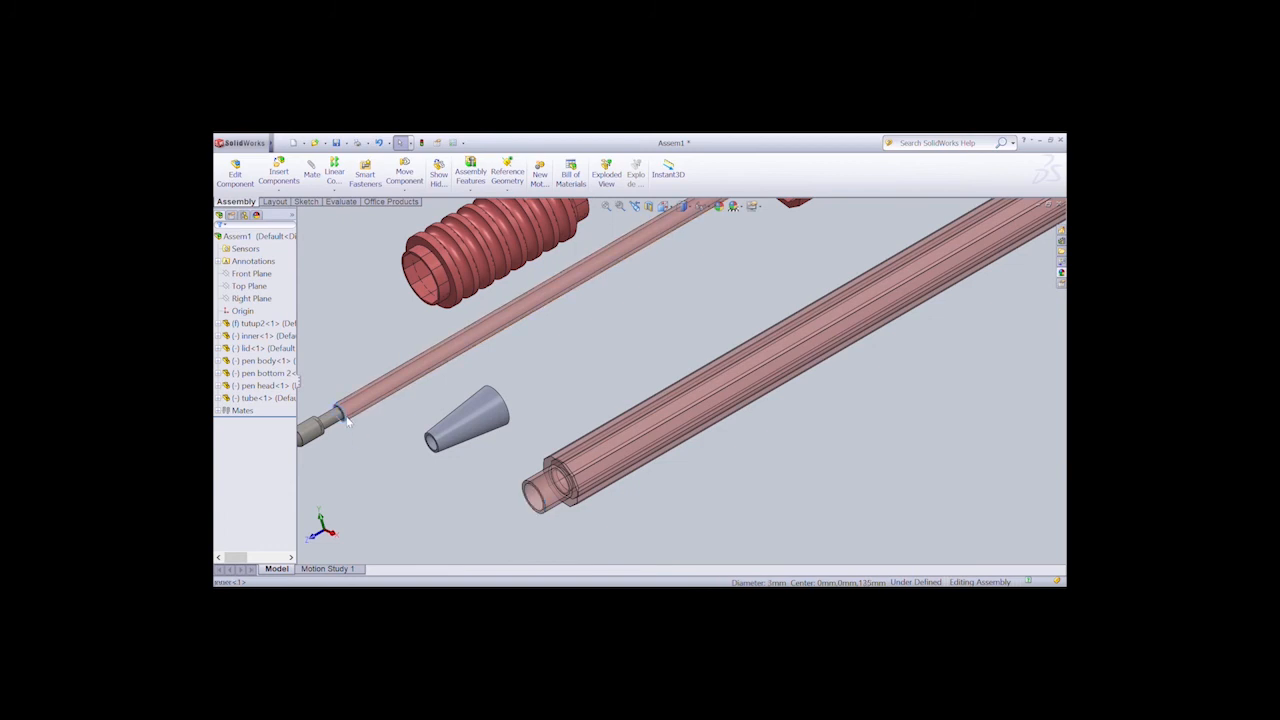
{"action": "left_click", "coordinate": [313, 174]}
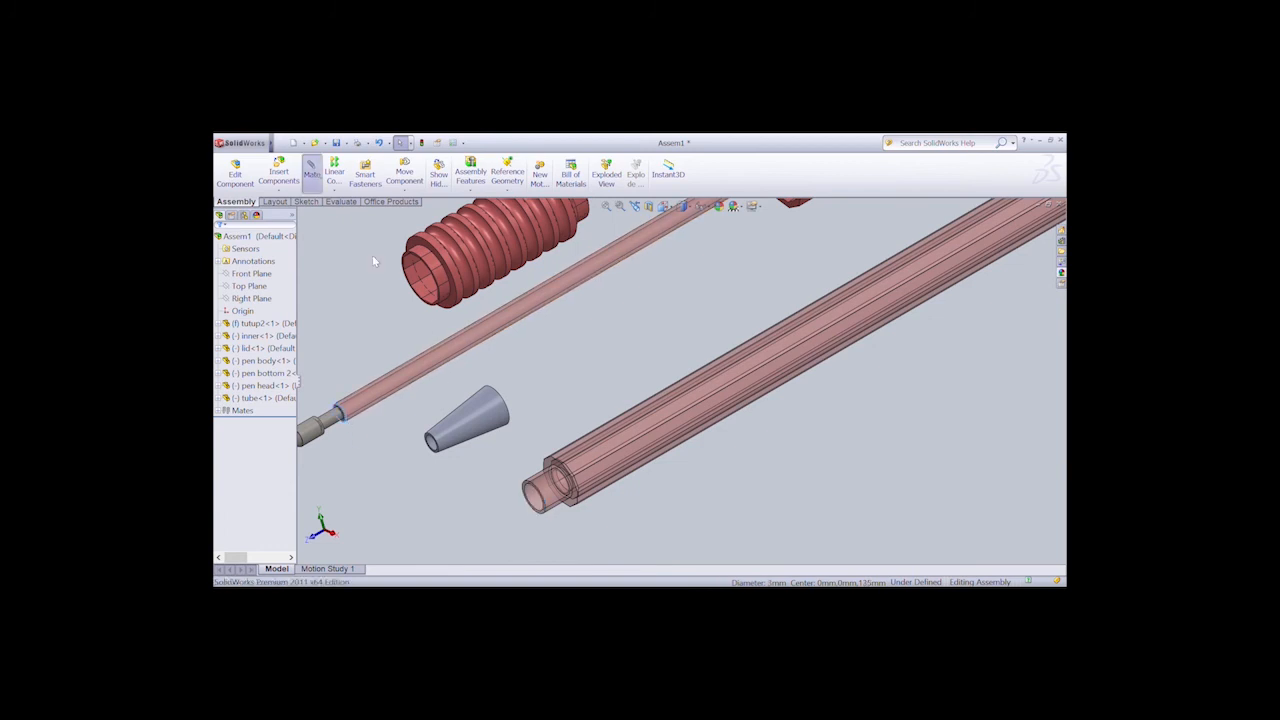
{"action": "left_click", "coordinate": [544, 504]}
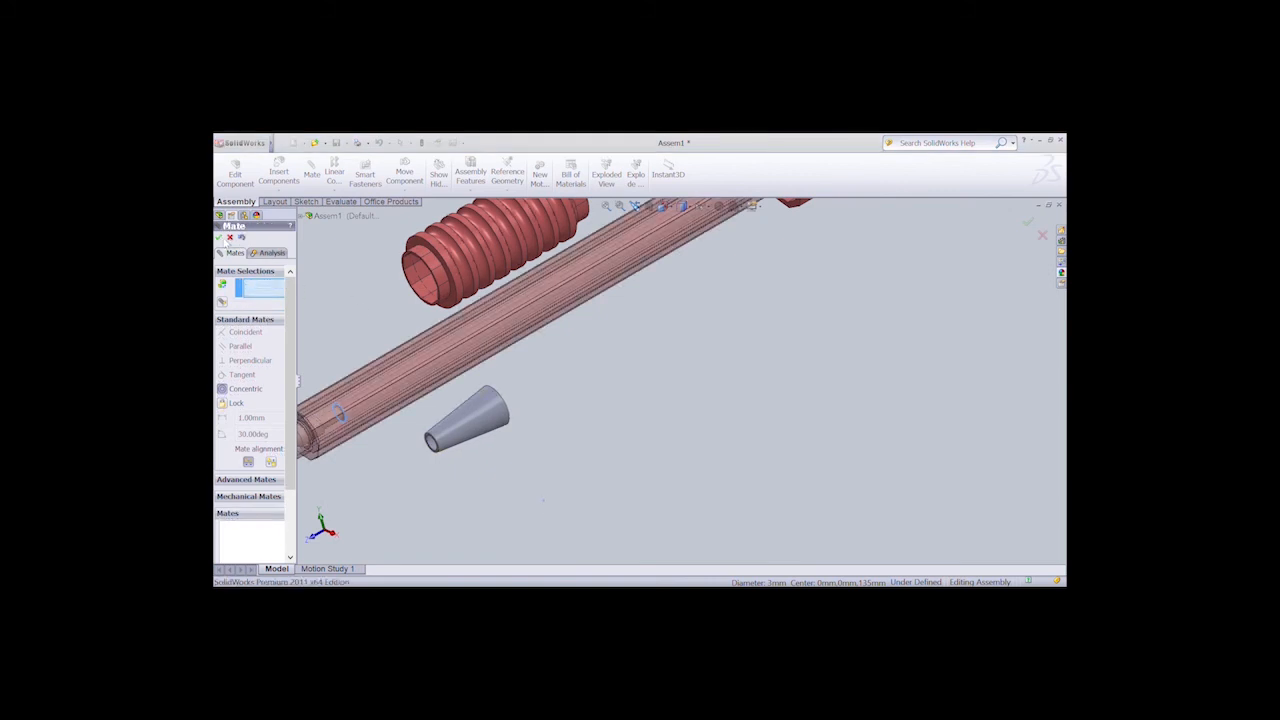
{"action": "left_click", "coordinate": [221, 239]}
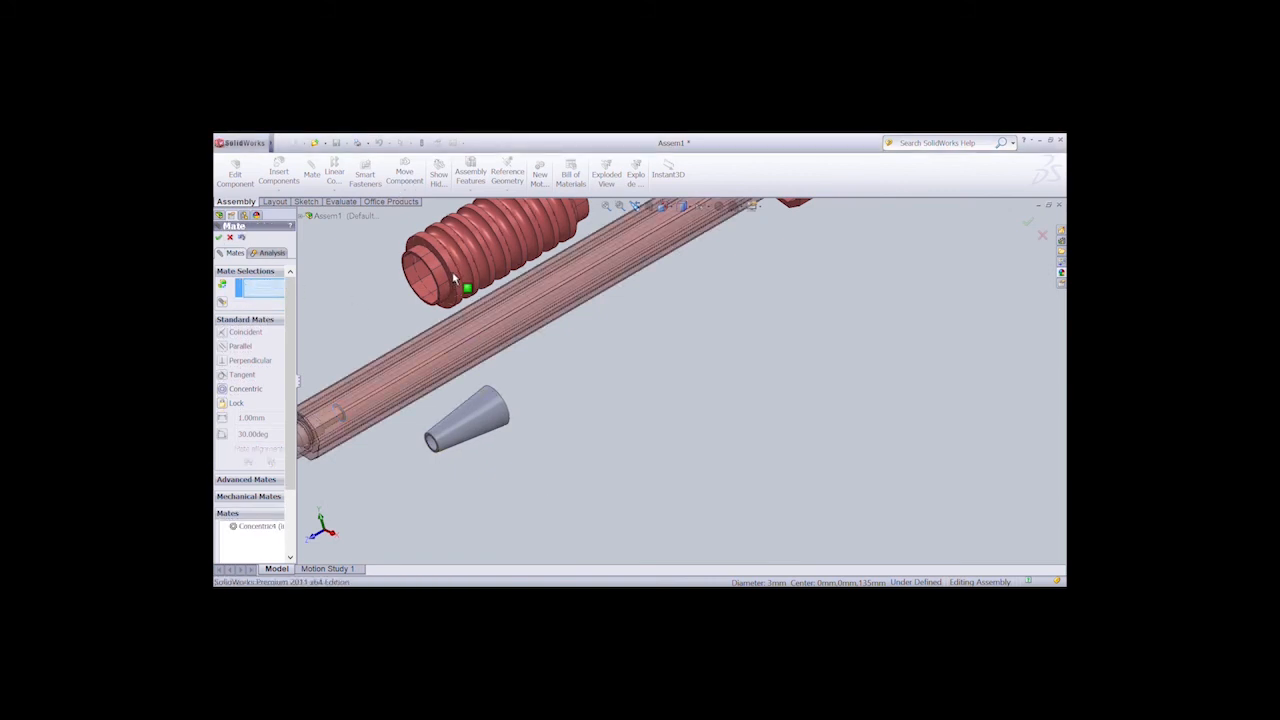
{"action": "left_click", "coordinate": [221, 239]}
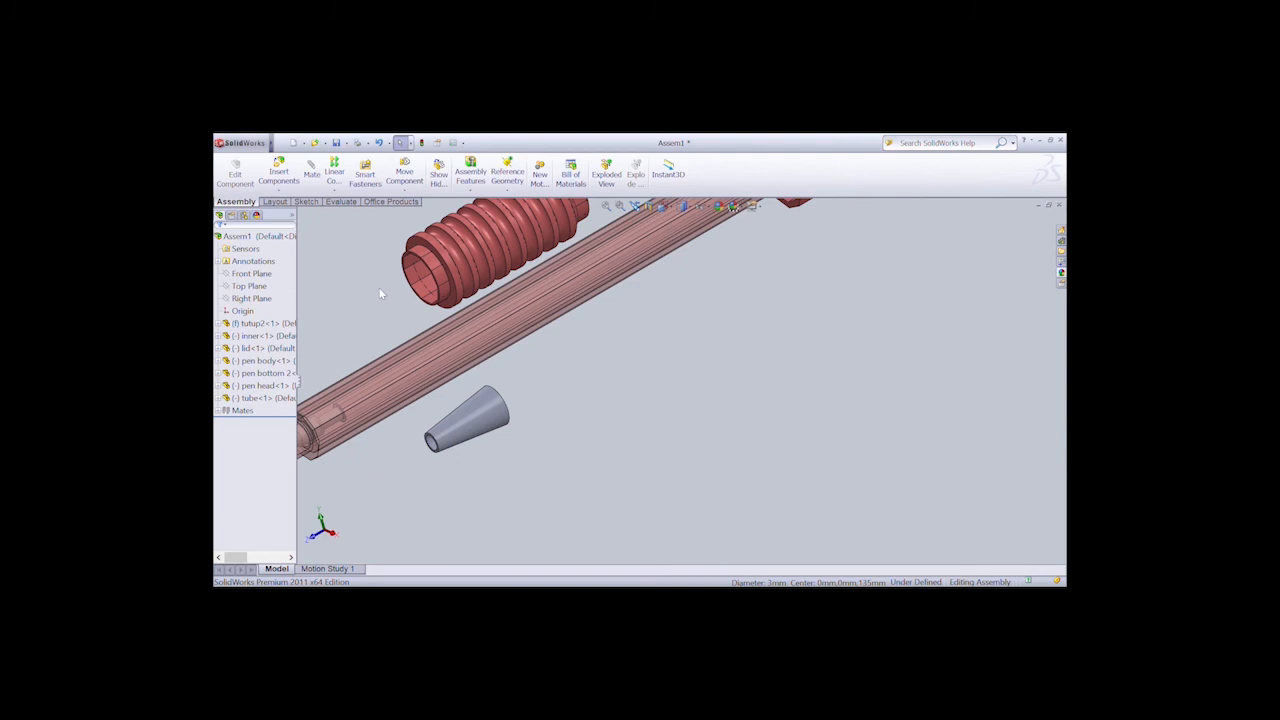
Slide the pen body back along the long thin tube until the pointed tip protrudes from its front end.
{"action": "scroll", "coordinate": [443, 328], "scroll_direction": "up", "scroll_amount": 1}
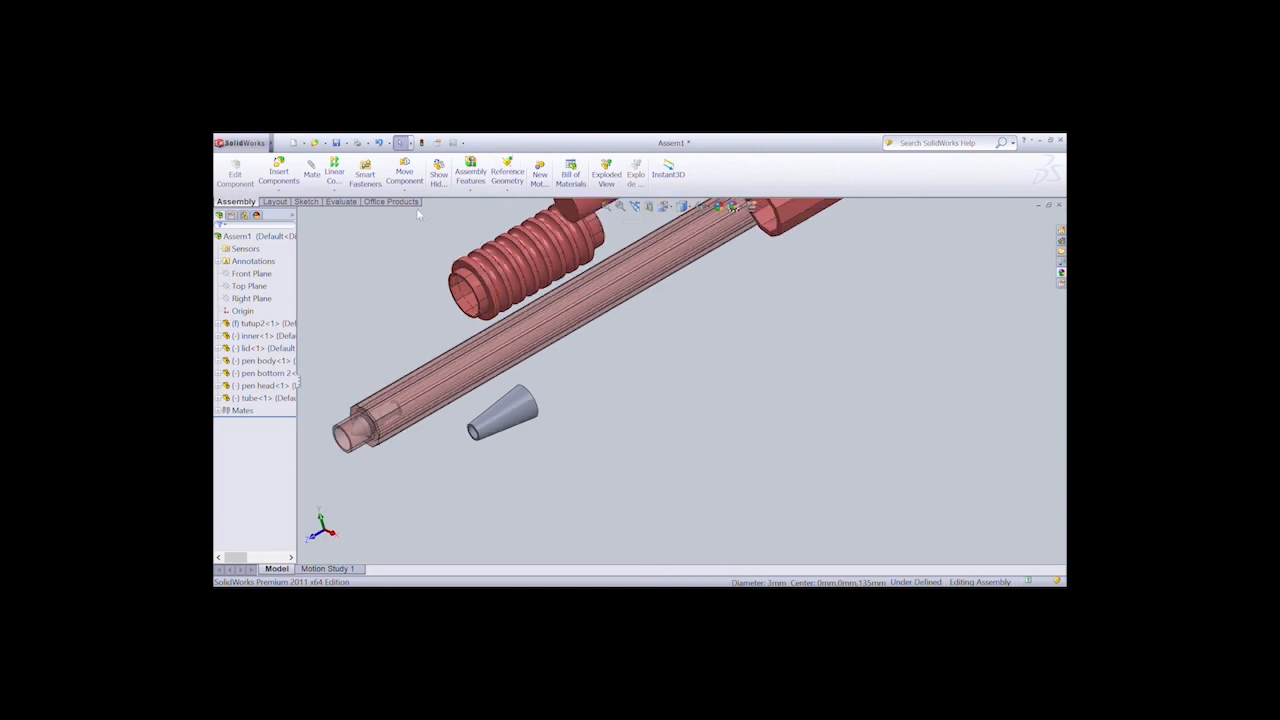
{"action": "scroll", "coordinate": [507, 293], "scroll_direction": "up", "scroll_amount": 1}
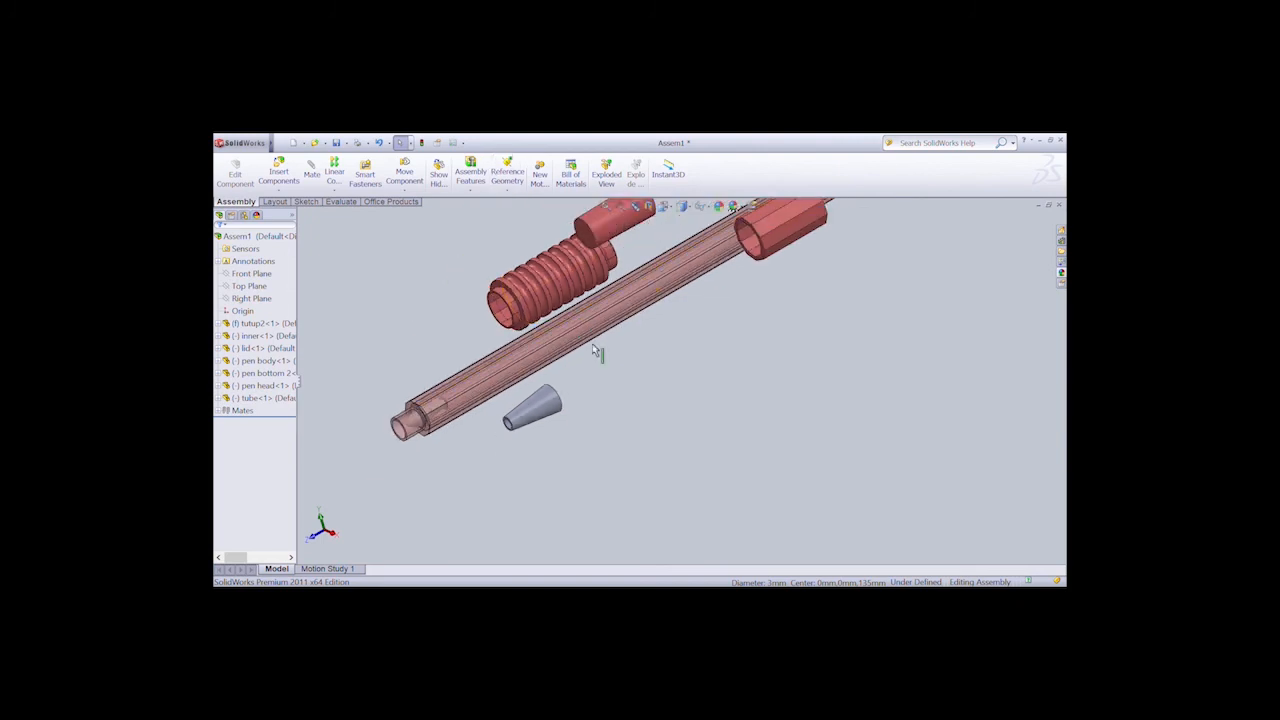
{"action": "scroll", "coordinate": [593, 349], "scroll_direction": "up", "scroll_amount": 2}
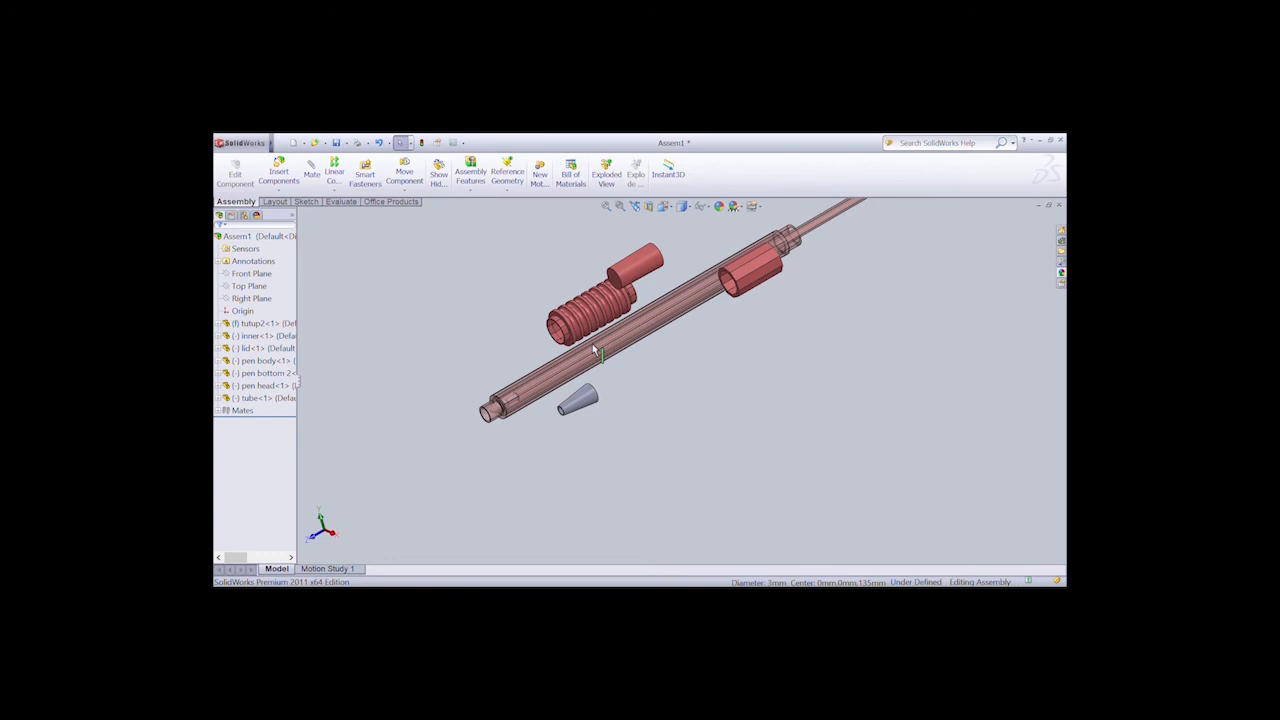
{"action": "scroll", "coordinate": [593, 349], "scroll_direction": "up", "scroll_amount": 2}
{"action": "scroll", "coordinate": [600, 345], "scroll_direction": "down", "scroll_amount": 2}
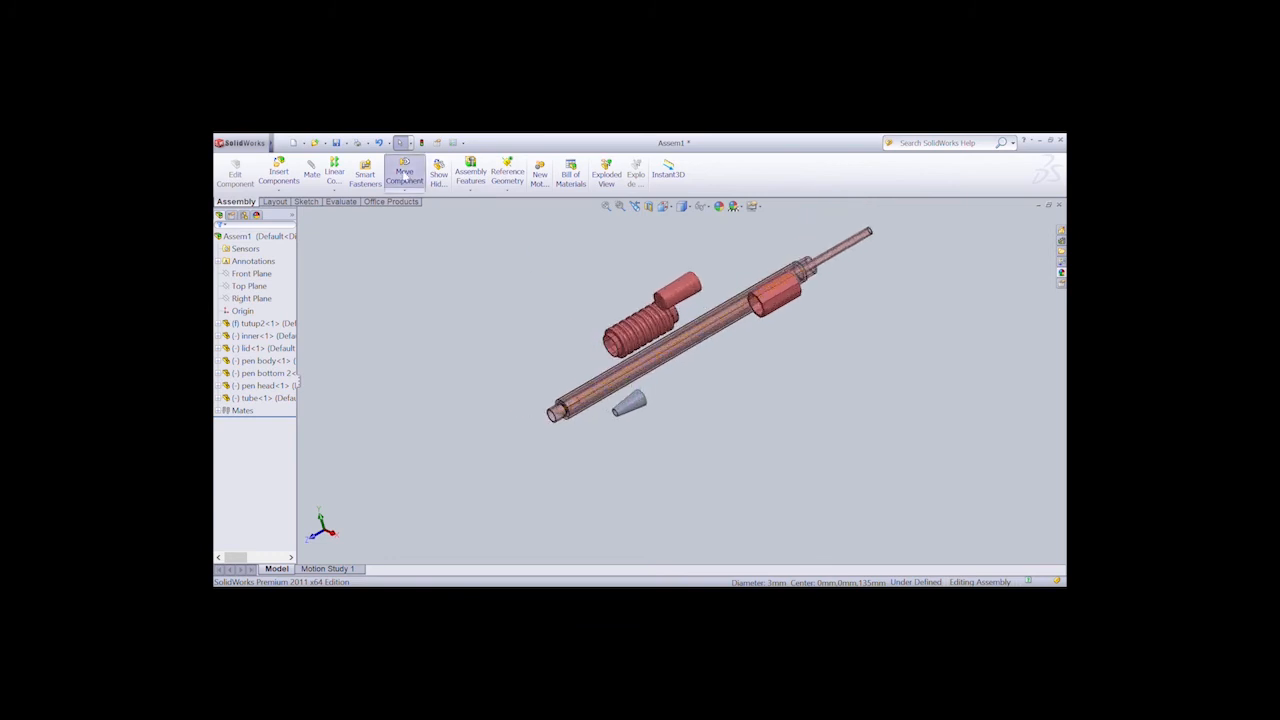
{"action": "left_click", "coordinate": [405, 174]}
{"action": "left_click_drag", "start_coordinate": [648, 374], "coordinate": [681, 362]}
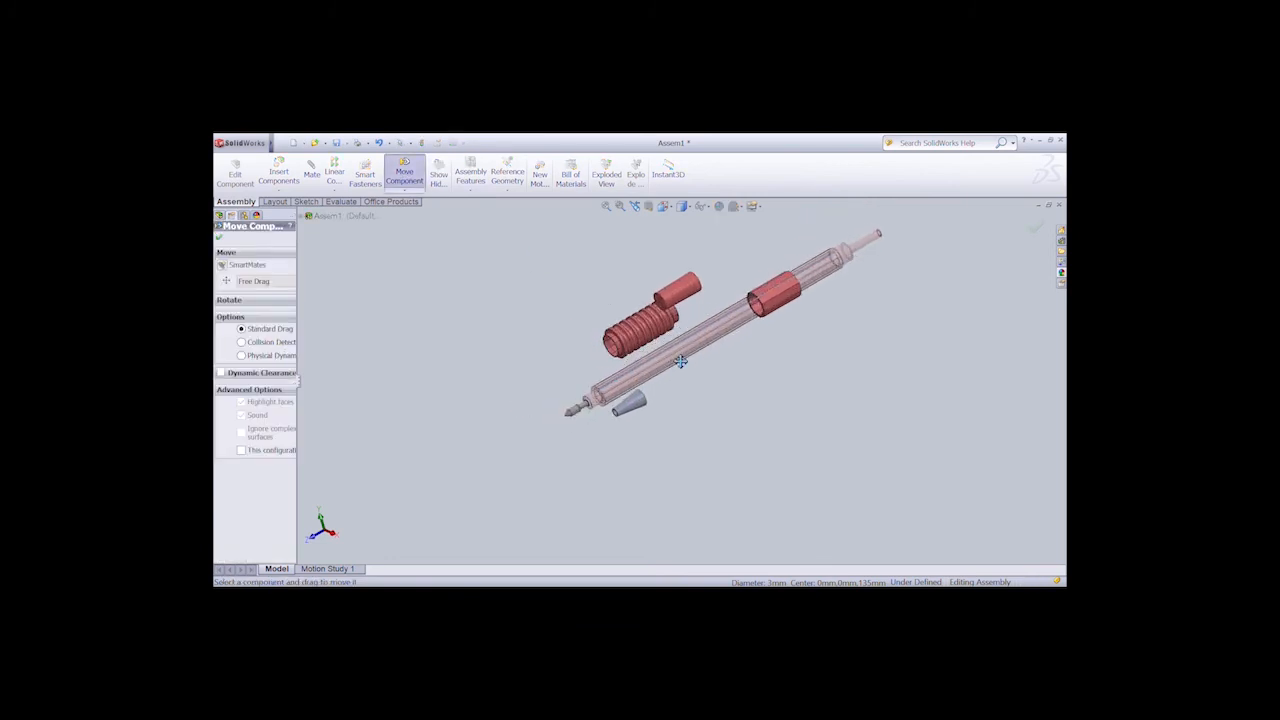
{"action": "mouse_move", "coordinate": [584, 422]}
{"action": "left_mouse_down"}
{"action": "mouse_move", "coordinate": [595, 416]}
{"action": "mouse_move", "coordinate": [545, 430]}
{"action": "mouse_move", "coordinate": [582, 424]}
{"action": "left_mouse_up"}
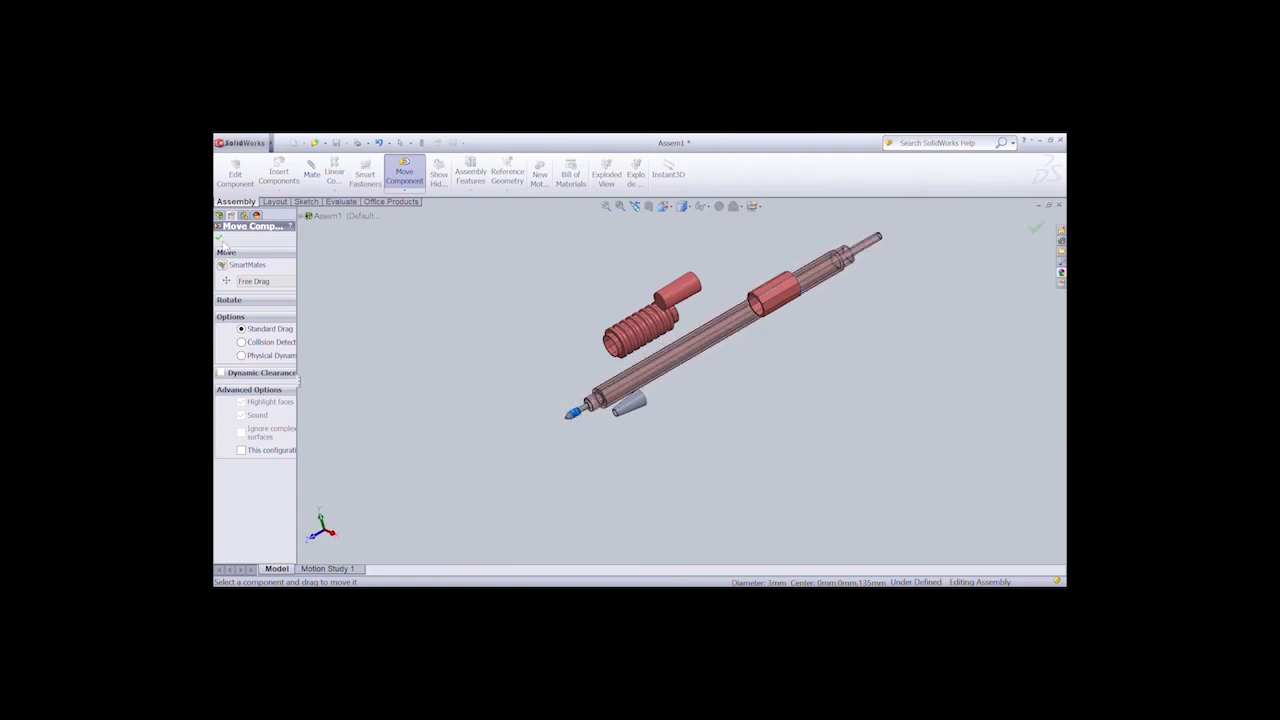
{"action": "key", "text": "Escape"}
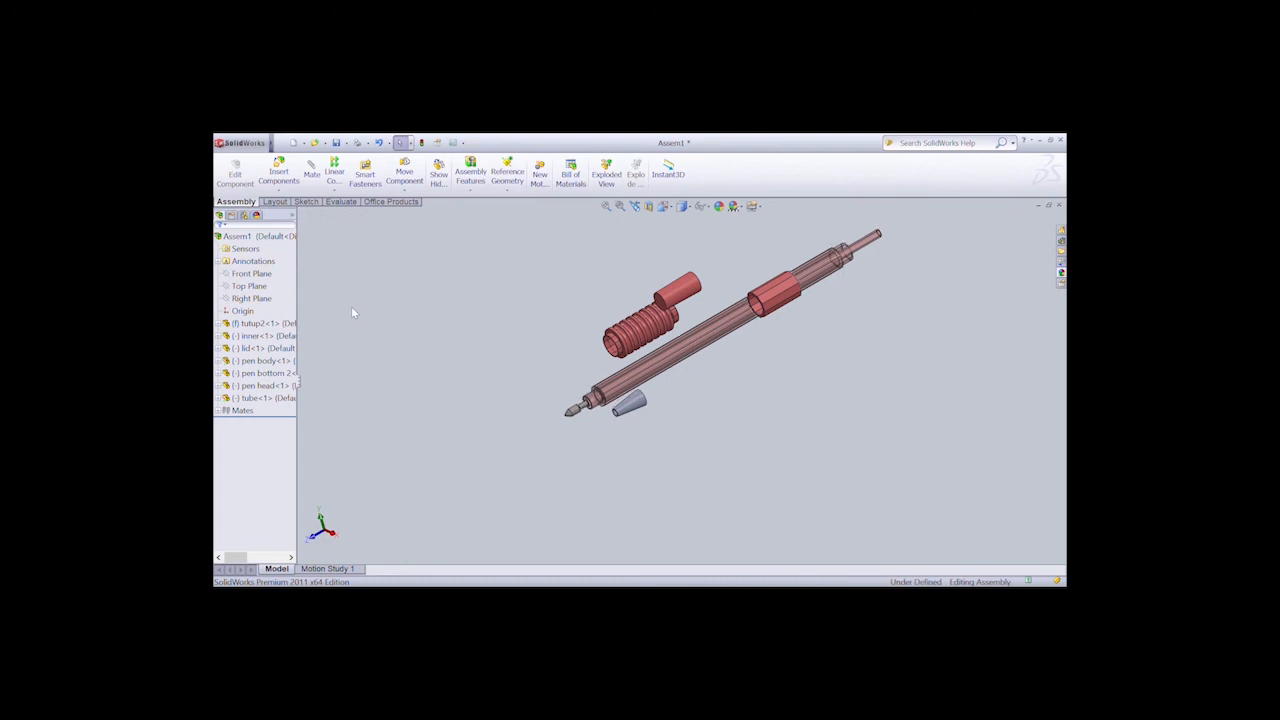
Undo the component moves, the pen body's concentric mate and the pointed tip's coincident mate.
{"action": "key", "text": "ctrl+z"}
{"action": "key", "text": "ctrl+z"}
{"action": "key", "text": "ctrl+z"}
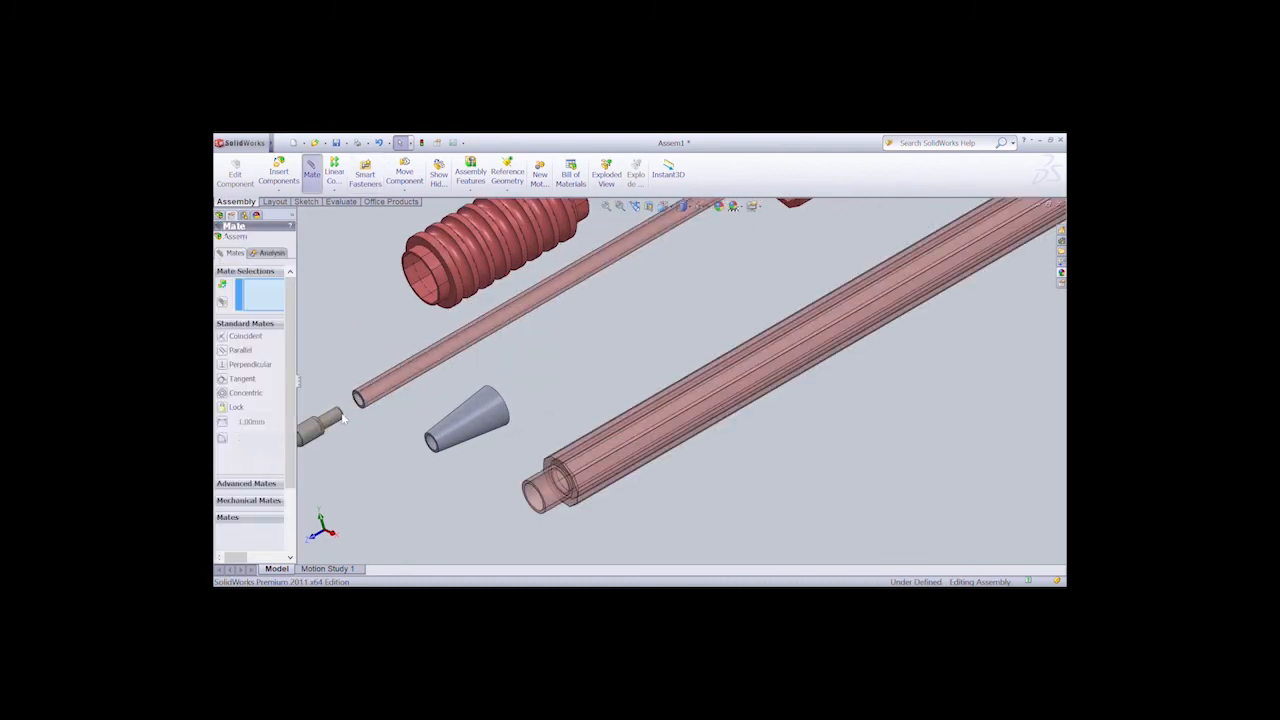
Mate the rear edge of the pointed tip's shank coincident with the long thin tube's front edge.
{"action": "left_click", "coordinate": [340, 412]}
{"action": "left_click", "coordinate": [358, 397]}
{"action": "left_click", "coordinate": [219, 238]}
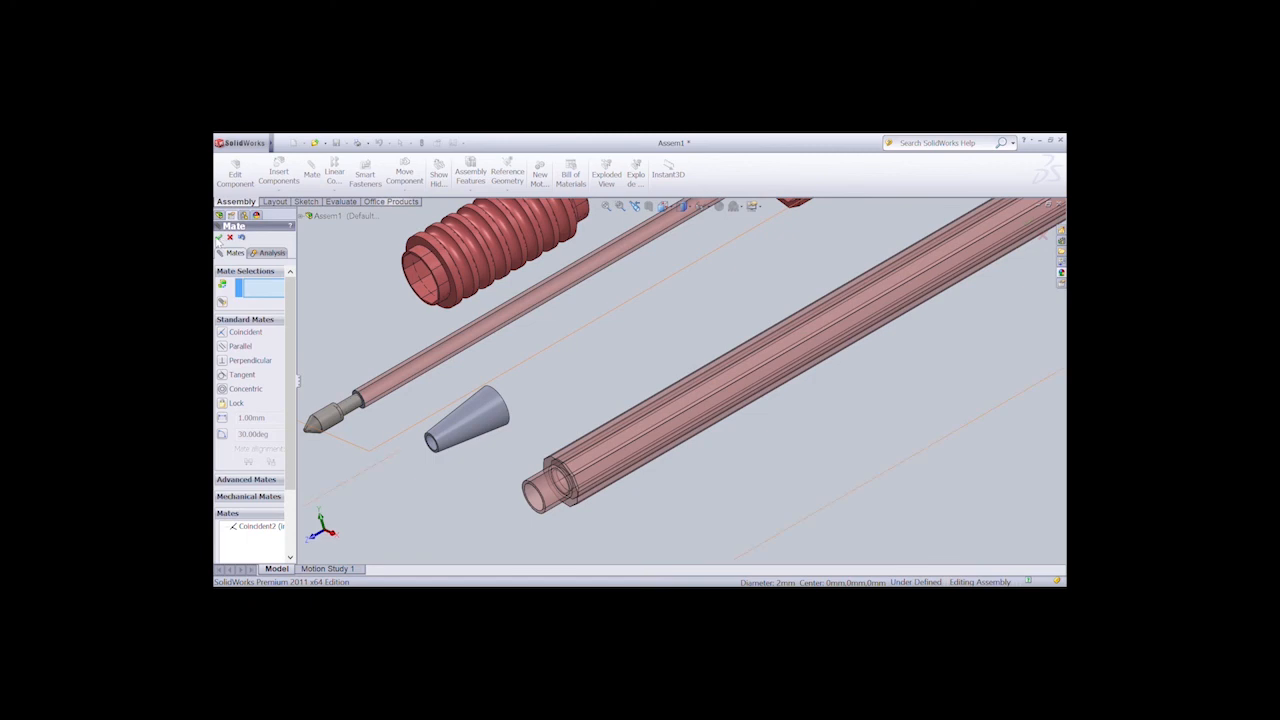
{"action": "left_click", "coordinate": [219, 238]}
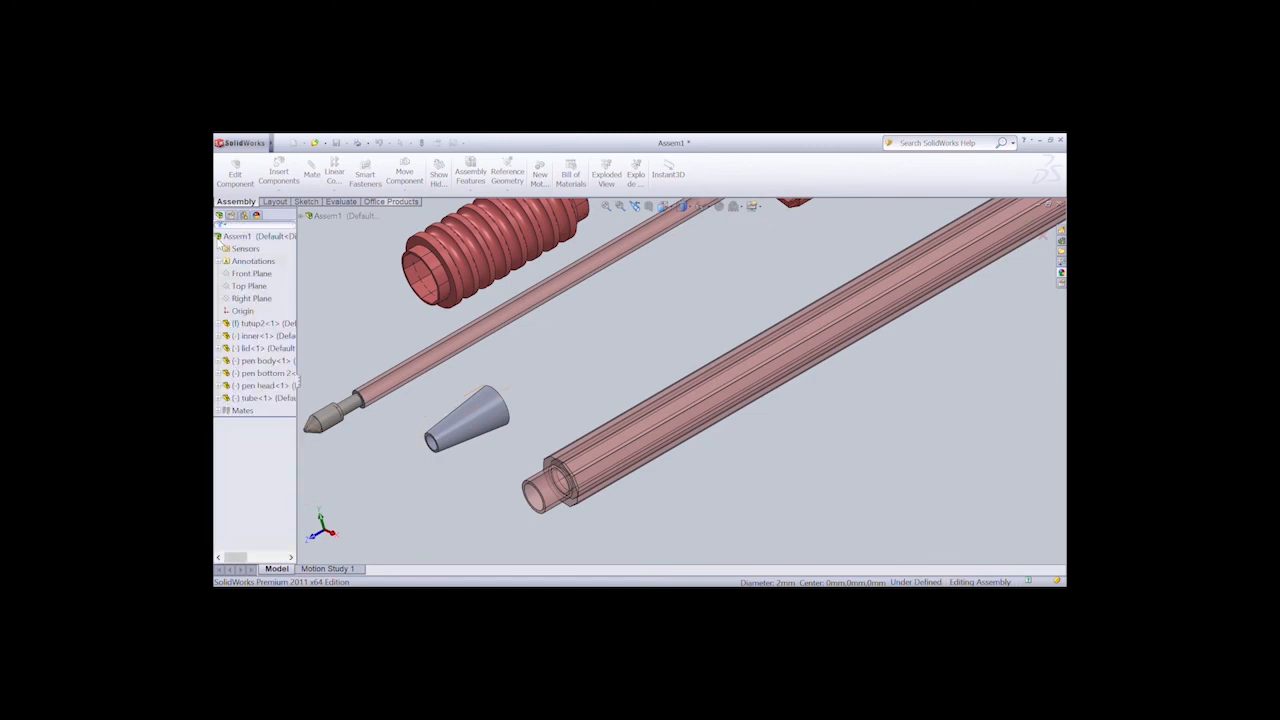
Move the pointed tip slightly to test how the long thin tube follows it.
{"action": "left_click", "coordinate": [404, 174]}
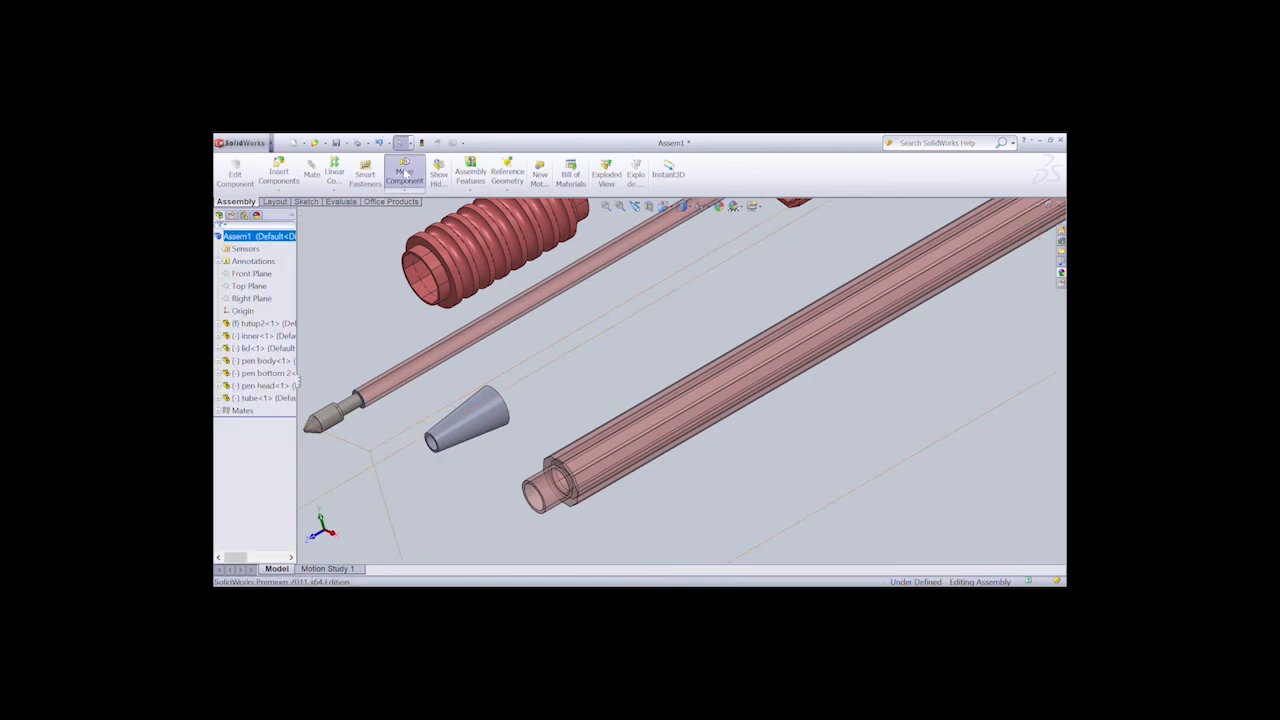
{"action": "left_click", "coordinate": [340, 420]}
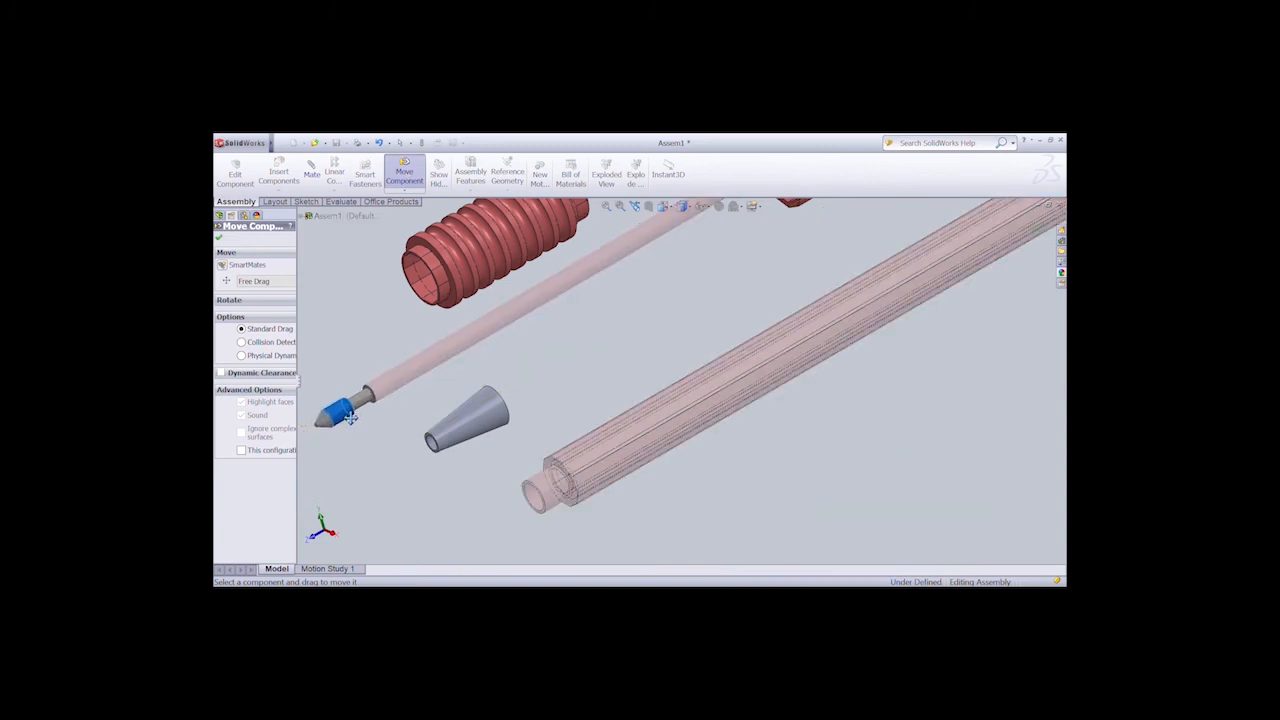
{"action": "left_click", "coordinate": [219, 238]}
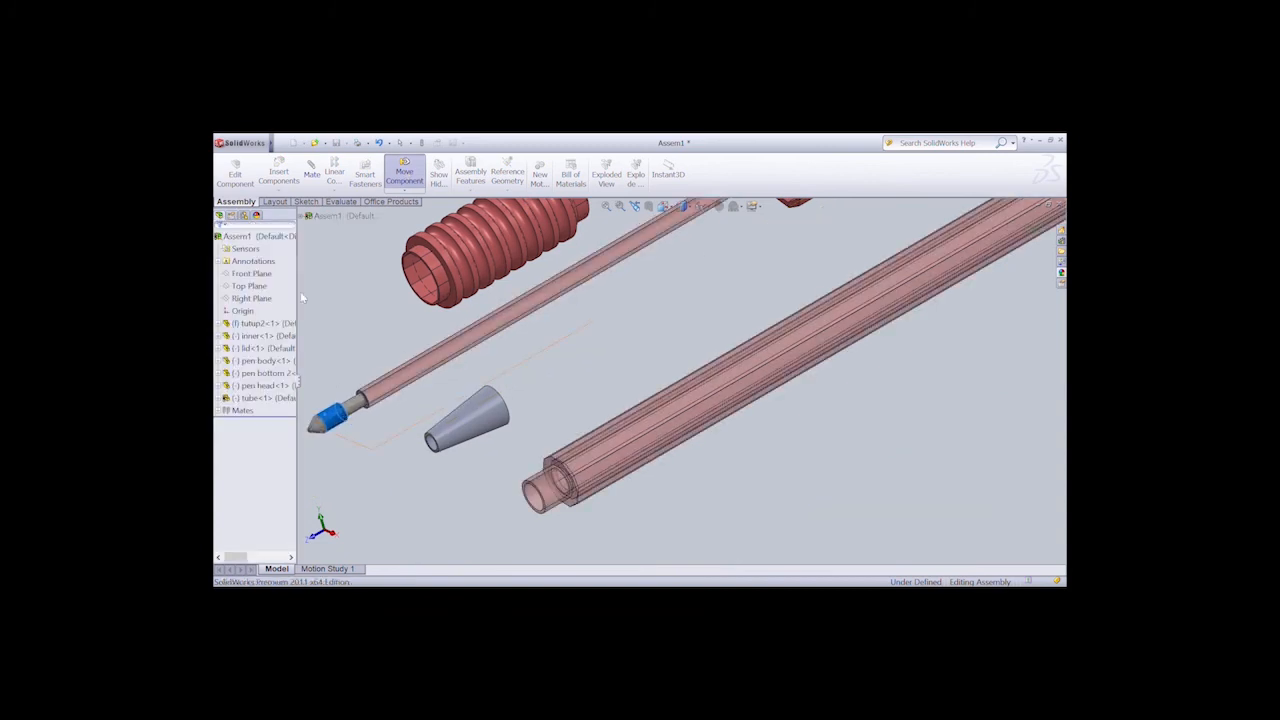
{"action": "left_click", "coordinate": [311, 172]}
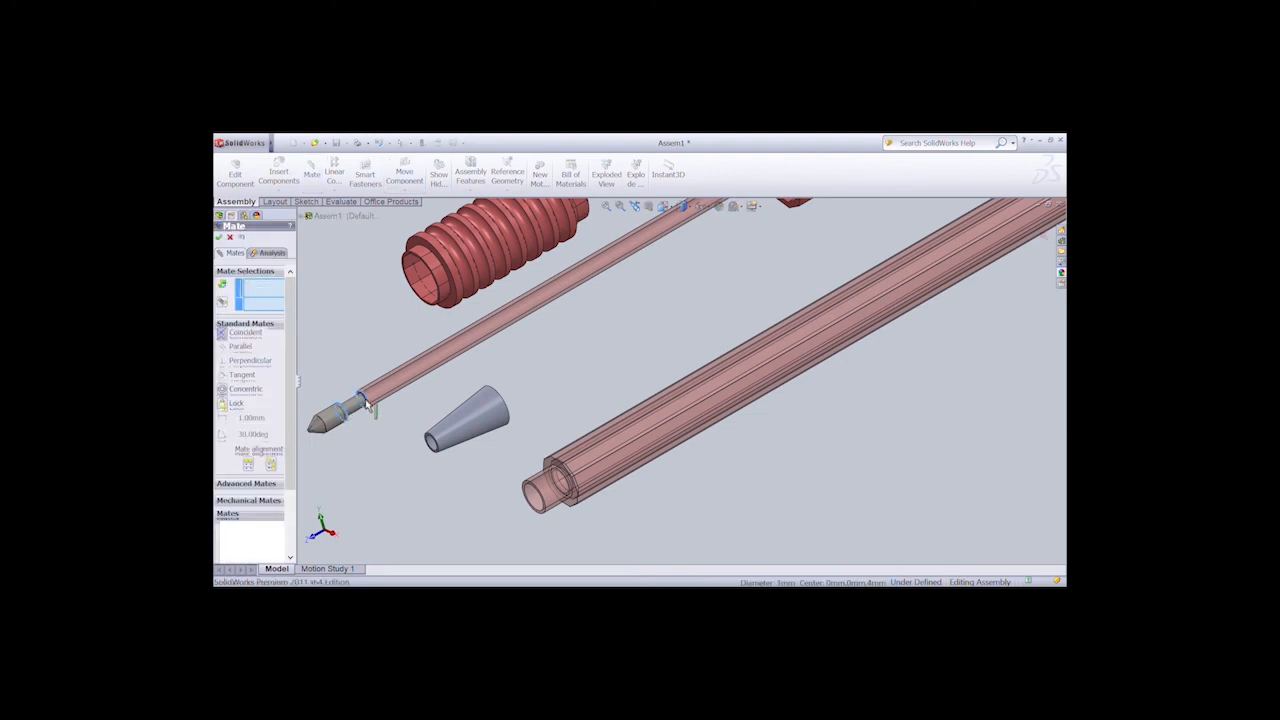
{"action": "left_click", "coordinate": [367, 403]}
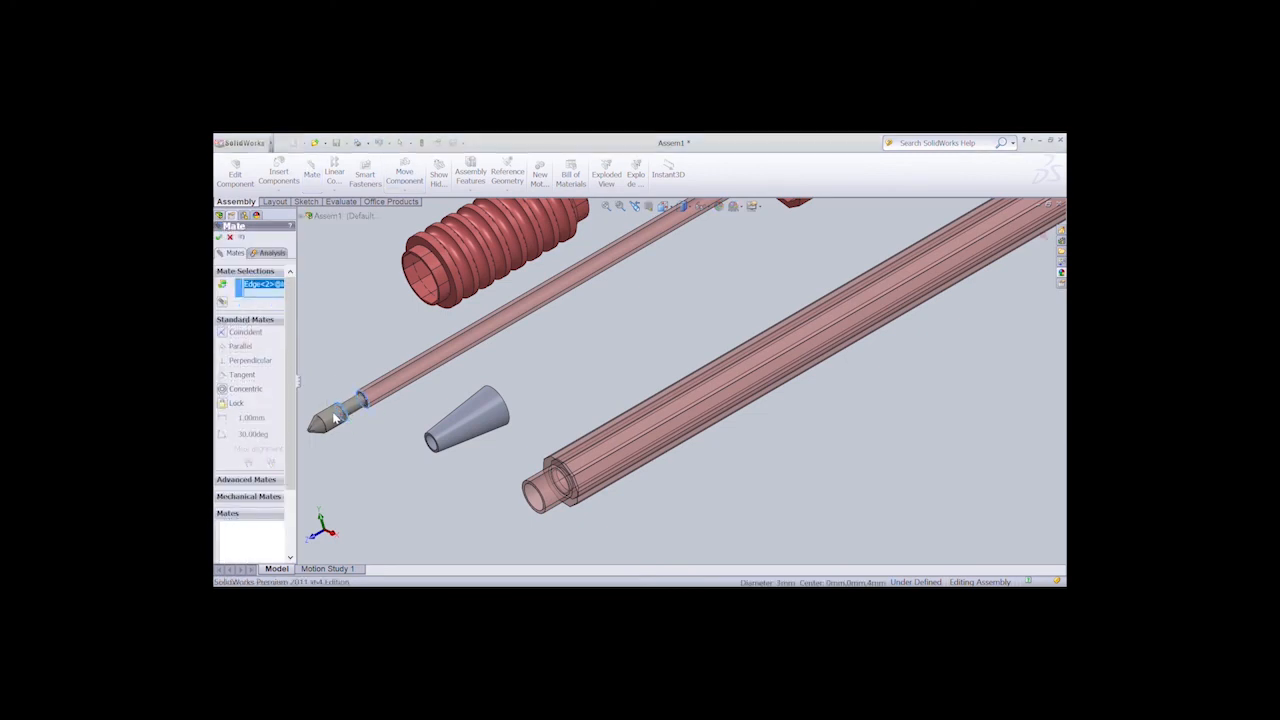
{"action": "left_click", "coordinate": [228, 237]}
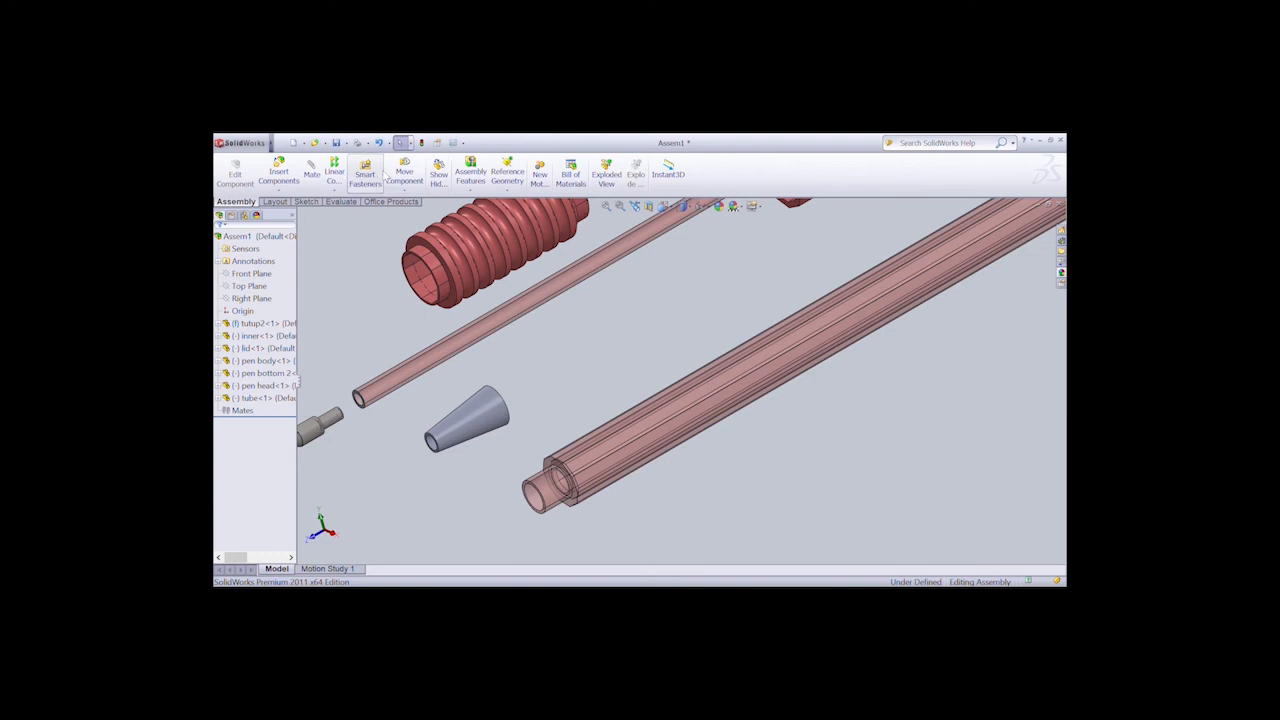
Move the pointed tip close to the front end of the long thin tube.
{"action": "left_click", "coordinate": [404, 175]}
{"action": "left_click_drag", "start_coordinate": [337, 429], "coordinate": [356, 400]}
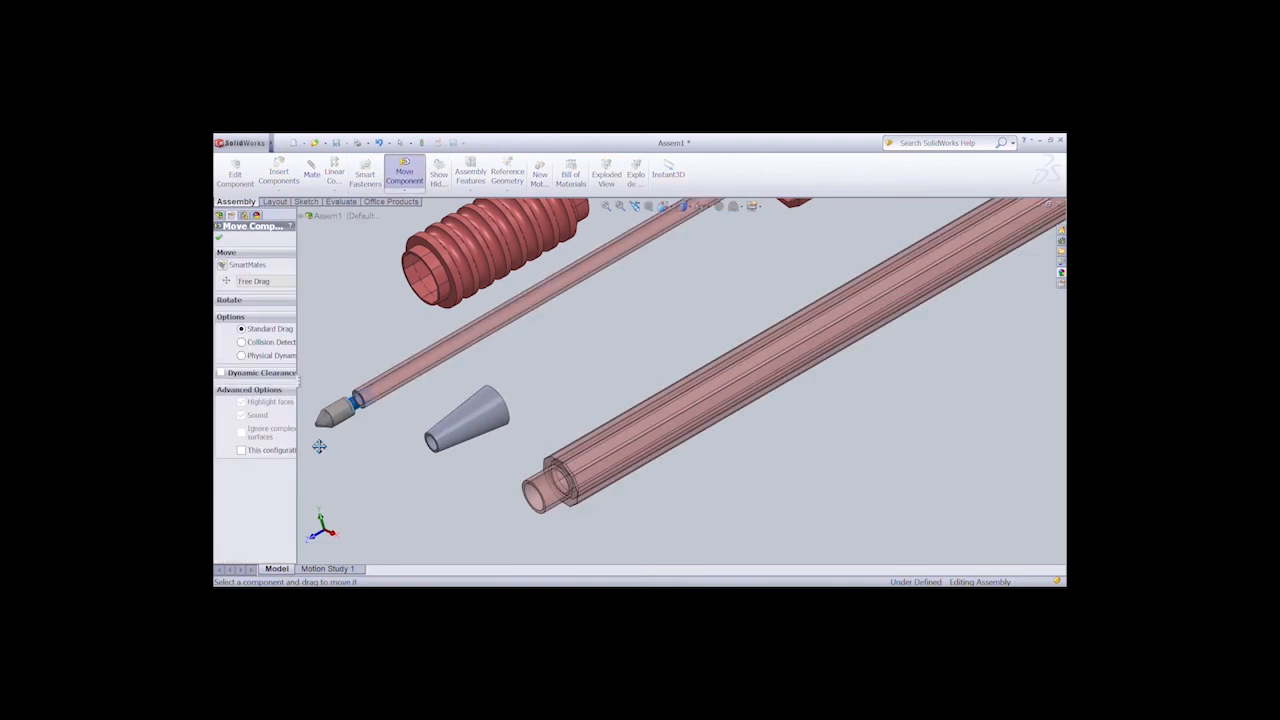
Mate the pointed tip's shoulder edge coincident with the long thin tube's front edge, with the shank inside the tube.
{"action": "left_click", "coordinate": [311, 171]}
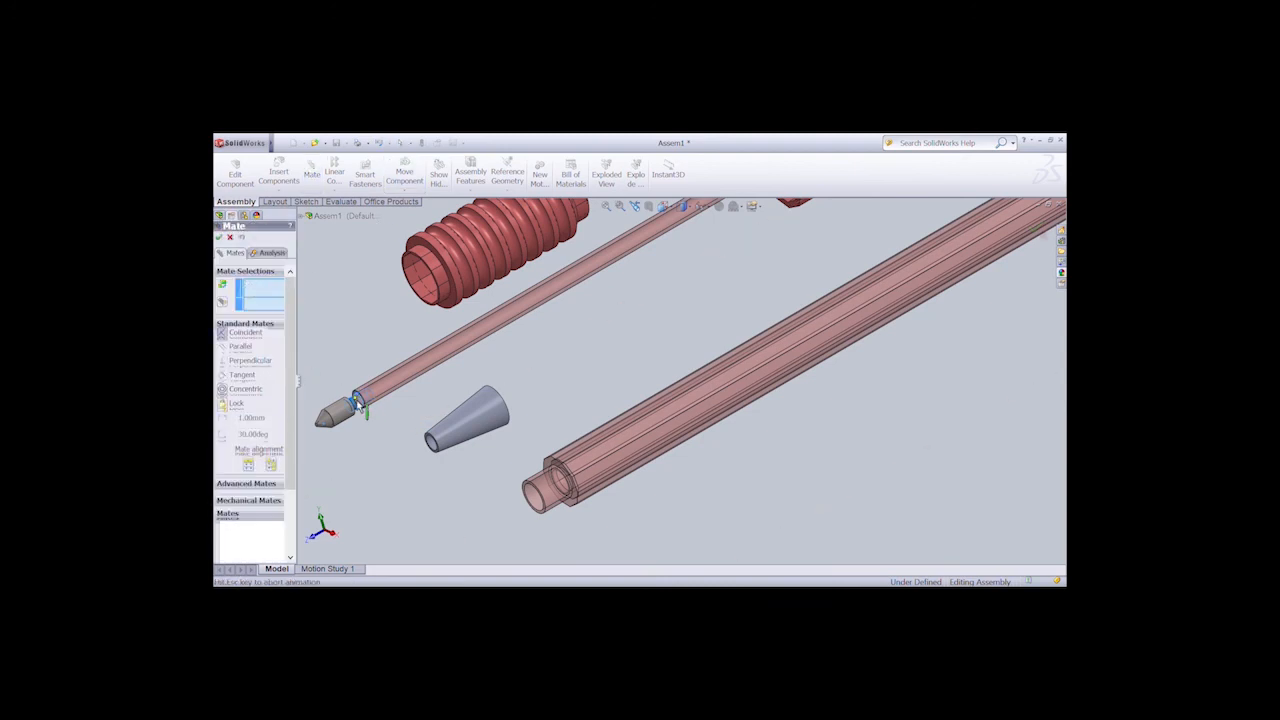
{"action": "left_click", "coordinate": [360, 404]}
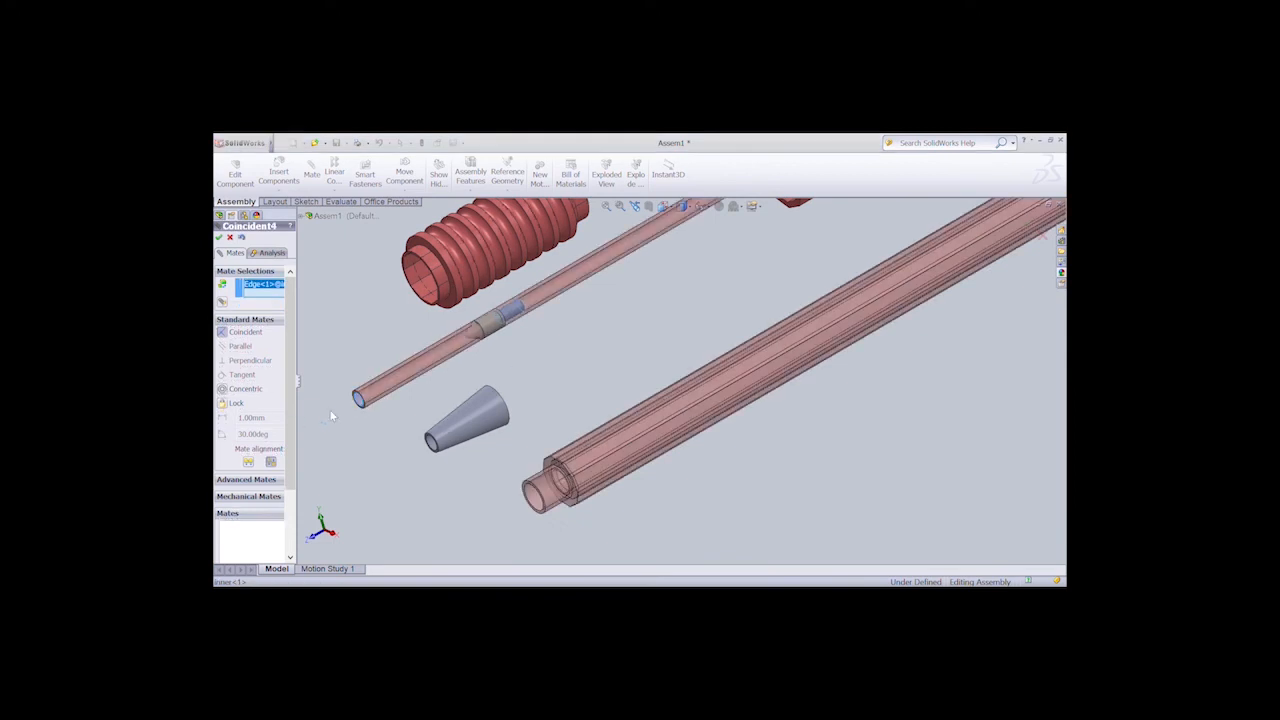
{"action": "left_click", "coordinate": [331, 415]}
{"action": "left_click", "coordinate": [358, 410]}
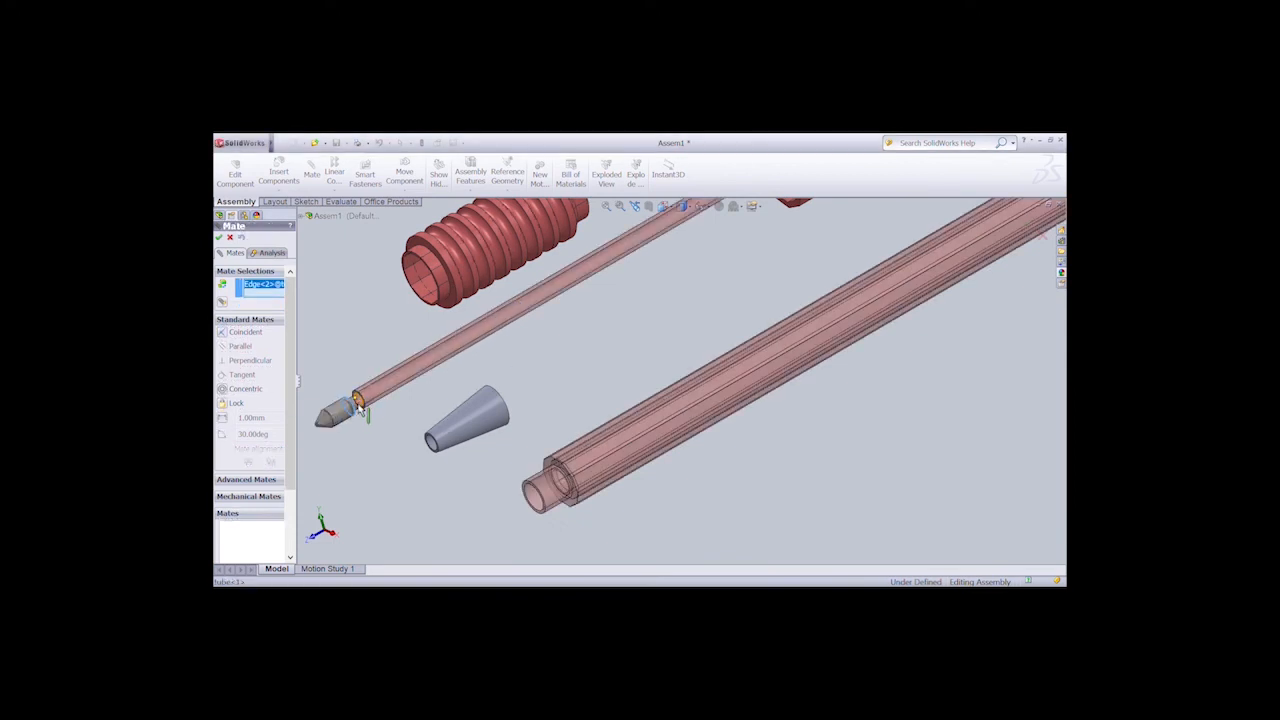
{"action": "left_click", "coordinate": [360, 405]}
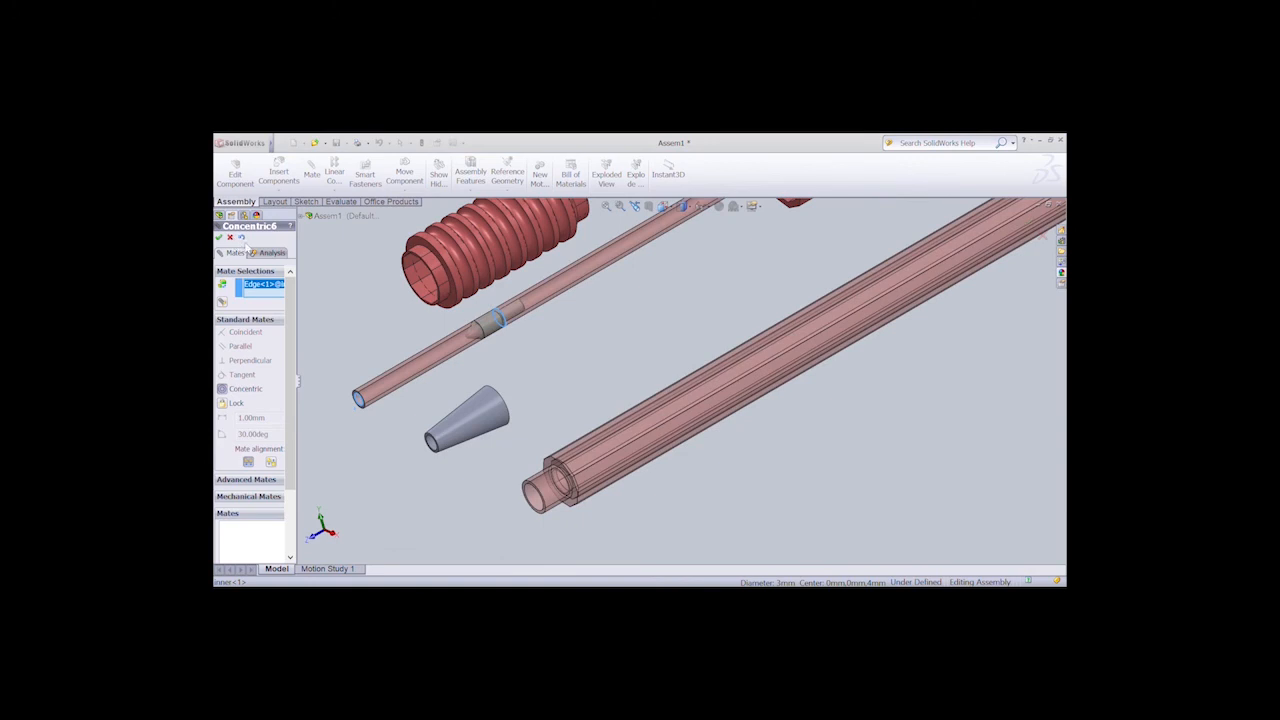
{"action": "left_click", "coordinate": [242, 238]}
{"action": "left_click", "coordinate": [363, 403]}
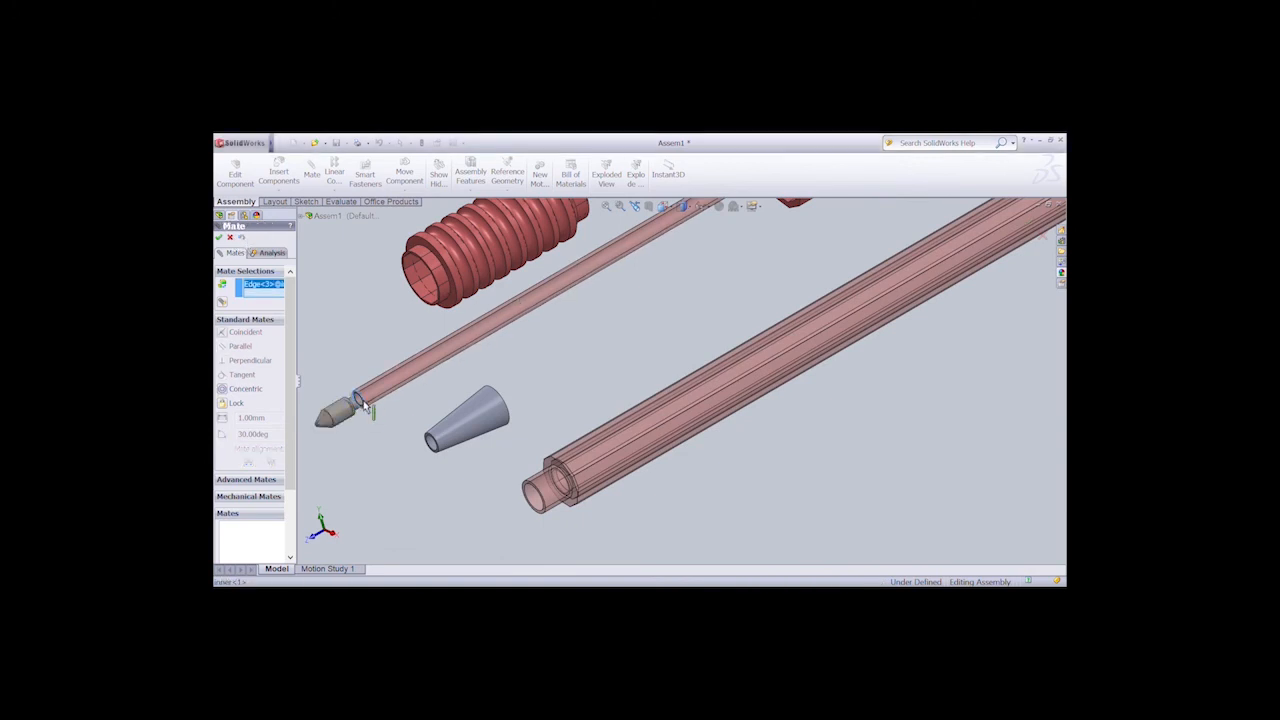
{"action": "left_click", "coordinate": [354, 412]}
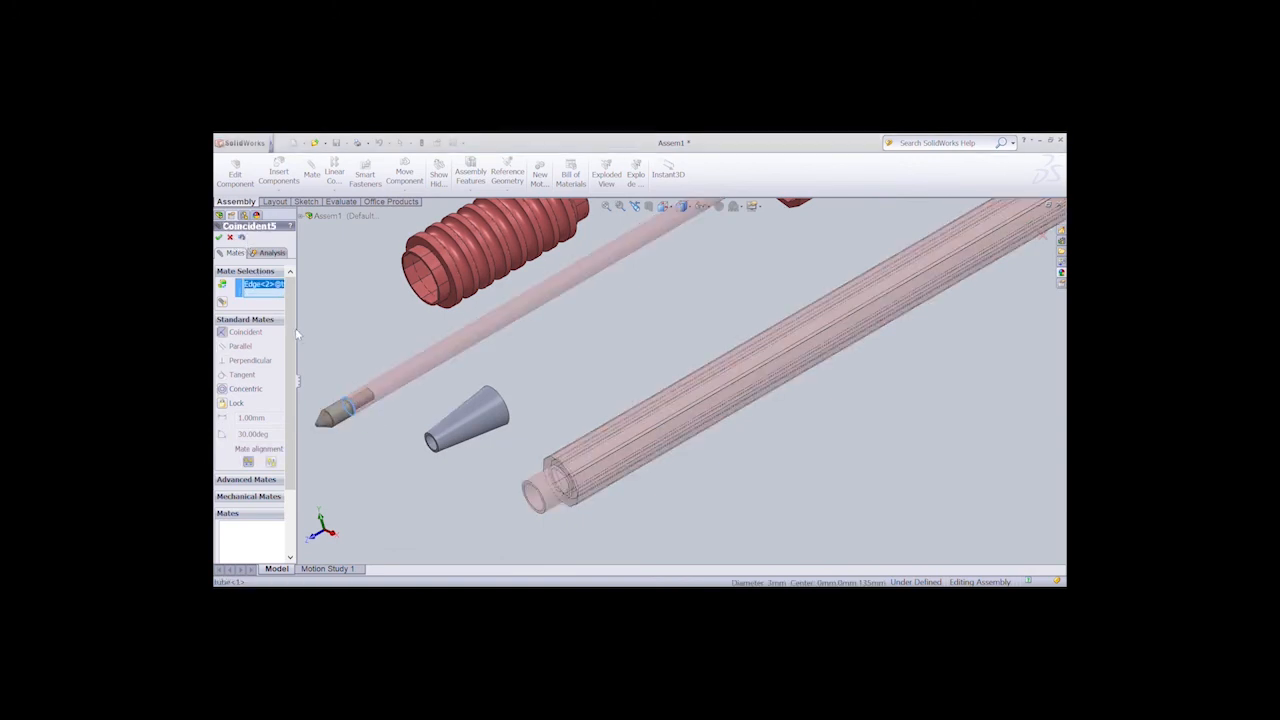
{"action": "left_click", "coordinate": [219, 238]}
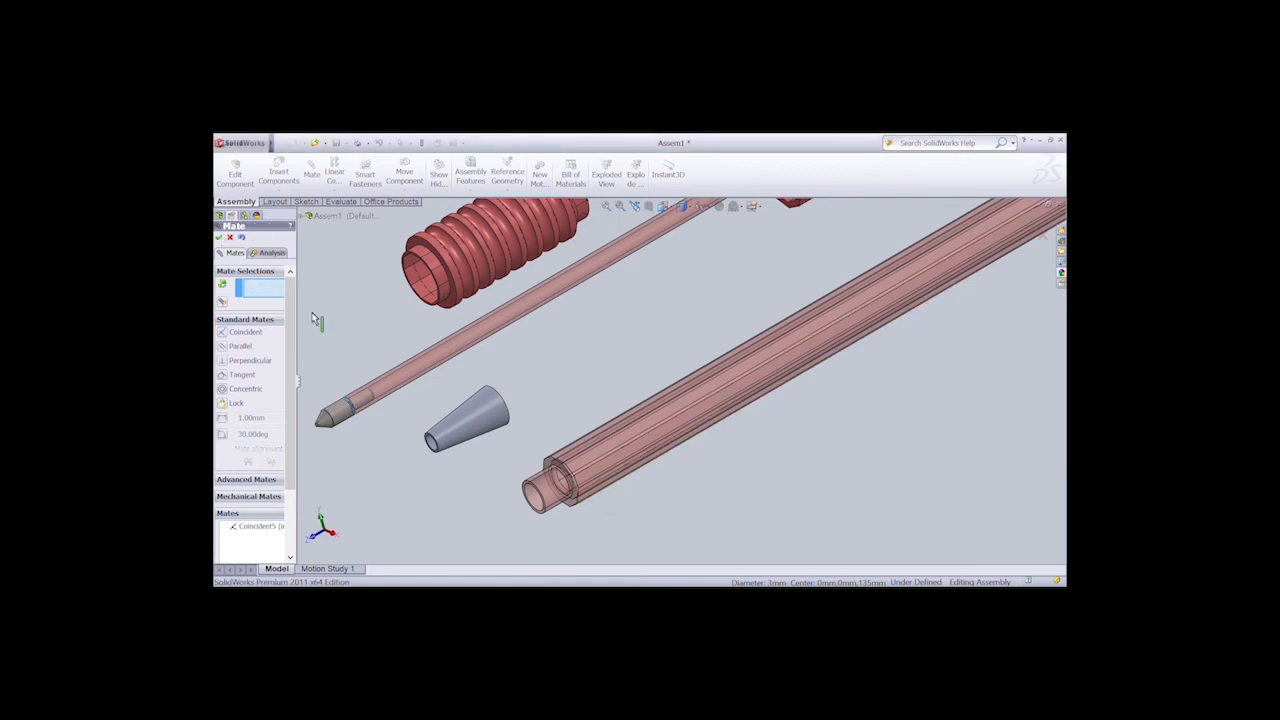
Mate the pen body's front edge concentric with the edge at the long thin tube's front end.
{"action": "left_click", "coordinate": [543, 500]}
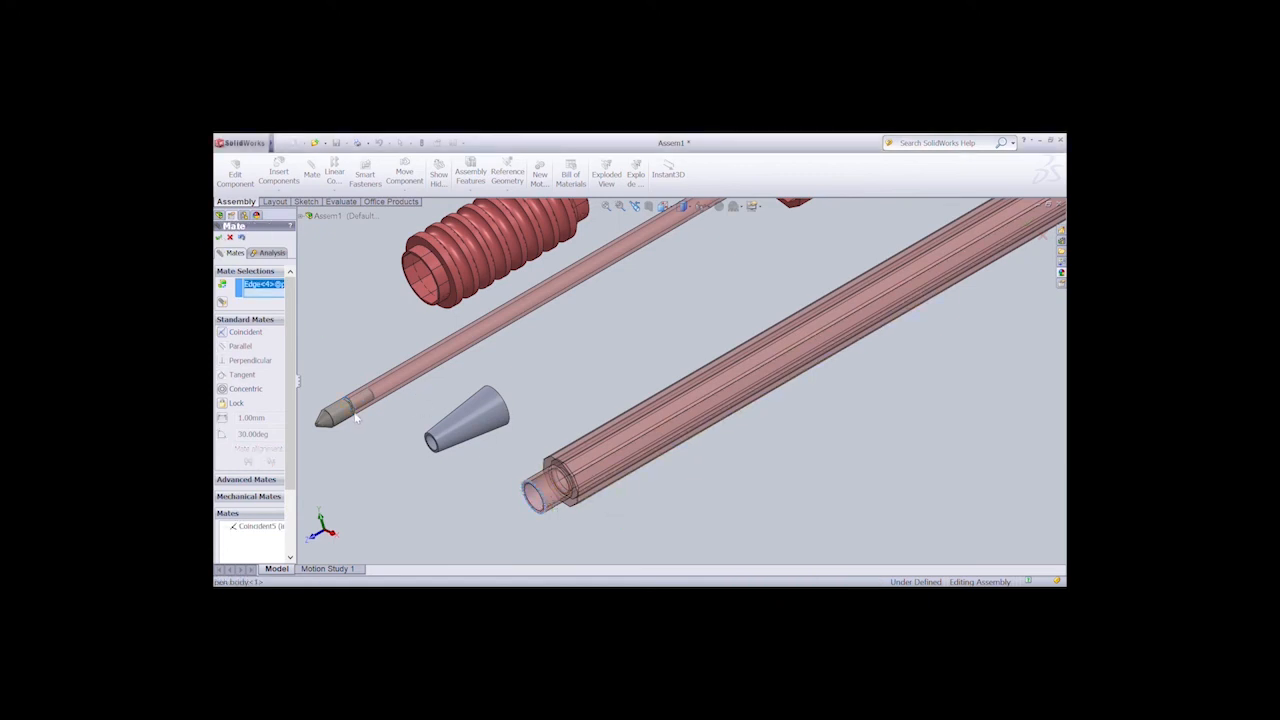
{"action": "left_click", "coordinate": [352, 408]}
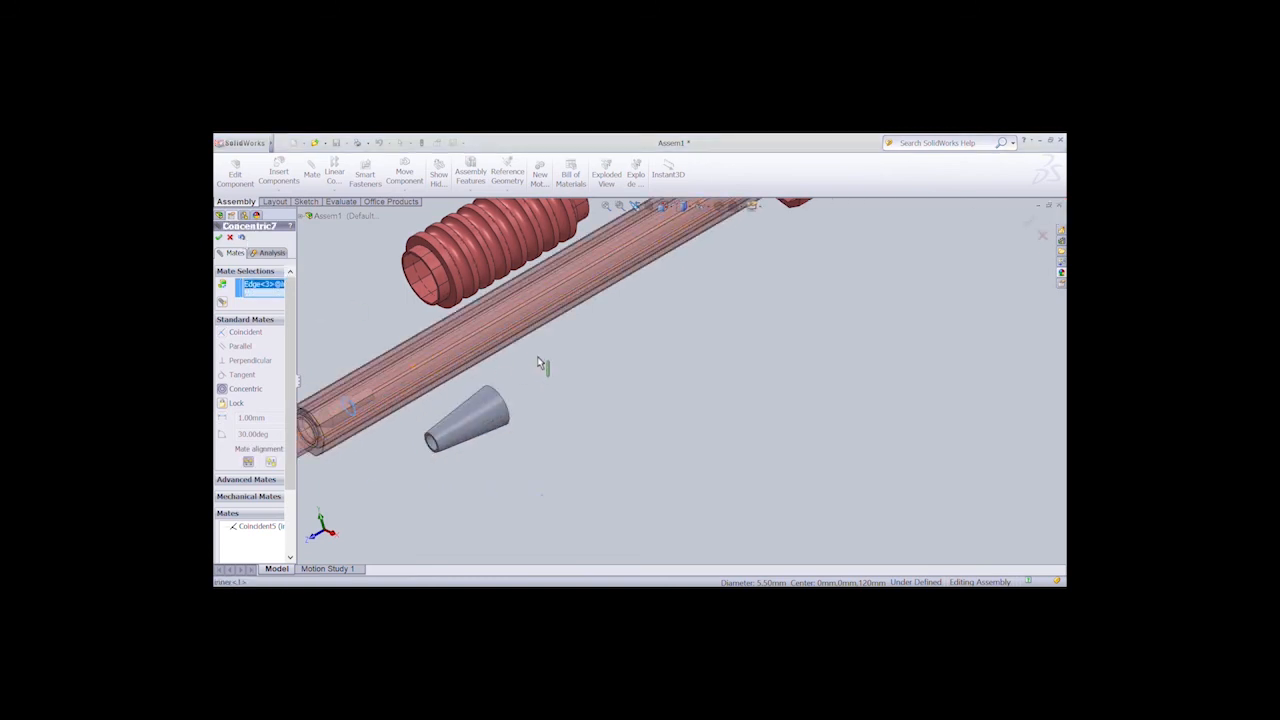
{"action": "scroll", "coordinate": [308, 294], "scroll_direction": "down", "scroll_amount": 2}
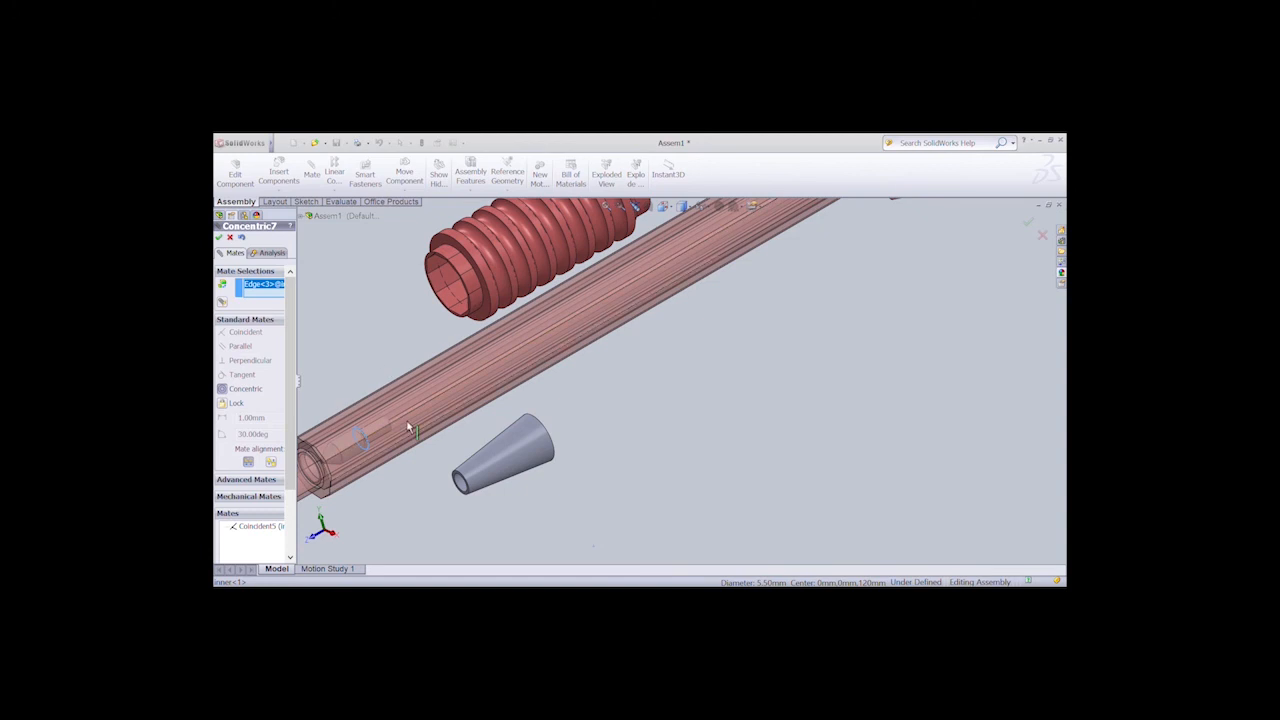
{"action": "scroll", "coordinate": [407, 425], "scroll_direction": "up", "scroll_amount": 3}
{"action": "left_click", "coordinate": [219, 238]}
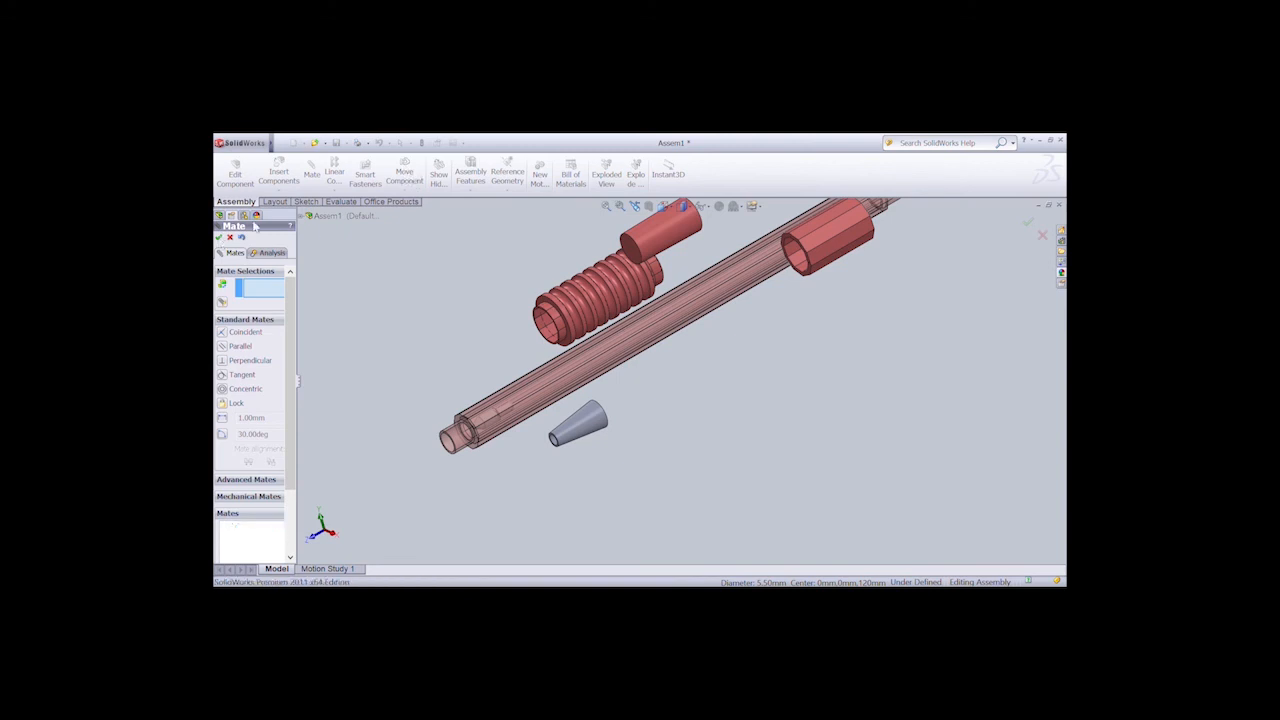
Slide the pen body back along the long thin tube until the pointed tip sticks out of its collar.
{"action": "left_click", "coordinate": [404, 175]}
{"action": "left_click_drag", "start_coordinate": [553, 392], "coordinate": [612, 360]}
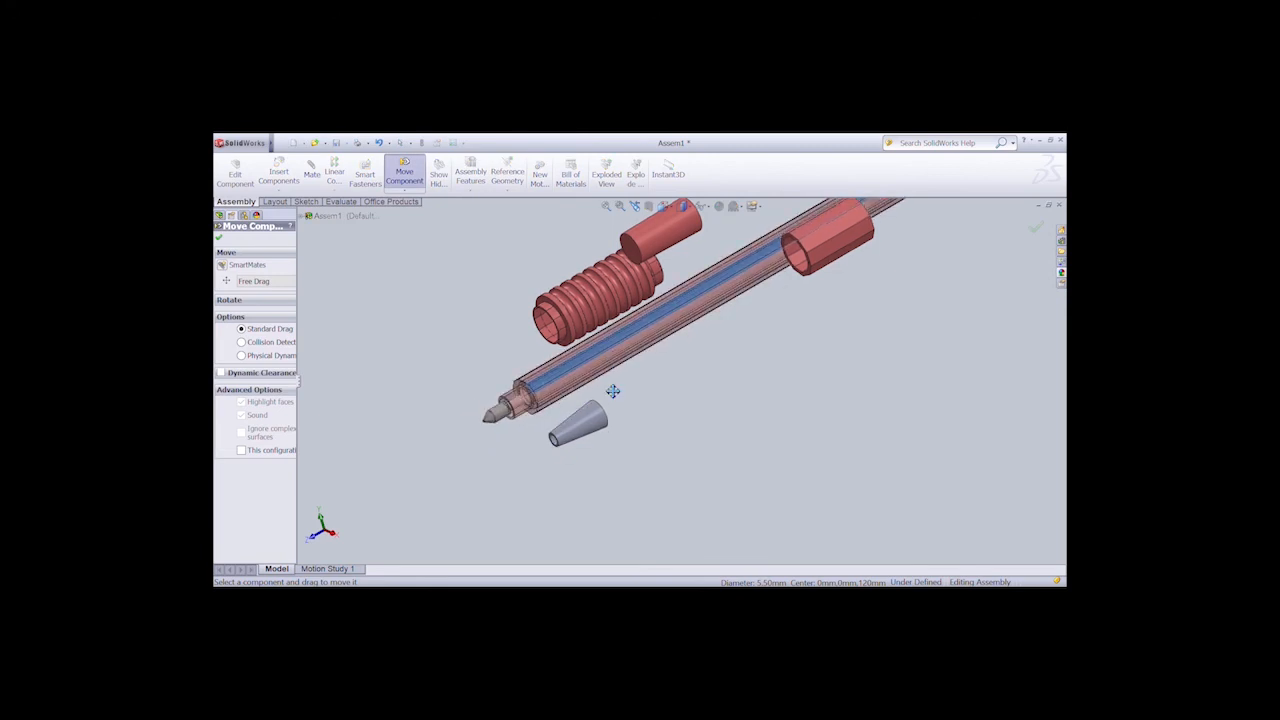
{"action": "scroll", "coordinate": [704, 417], "scroll_direction": "up", "scroll_amount": 3}
{"action": "scroll", "coordinate": [704, 417], "scroll_direction": "down", "scroll_amount": 5}
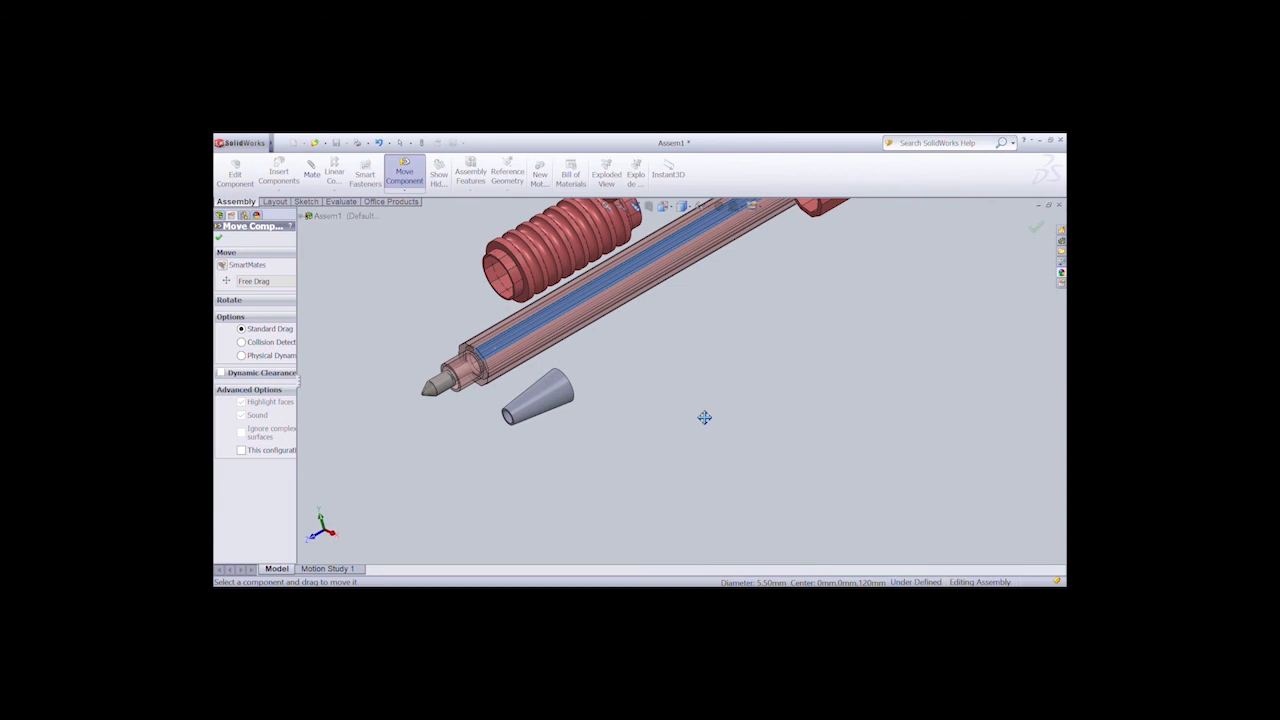
{"action": "scroll", "coordinate": [704, 417], "scroll_direction": "up", "scroll_amount": 2}
{"action": "key", "text": "Escape"}
{"action": "scroll", "coordinate": [591, 397], "scroll_direction": "down", "scroll_amount": 3}
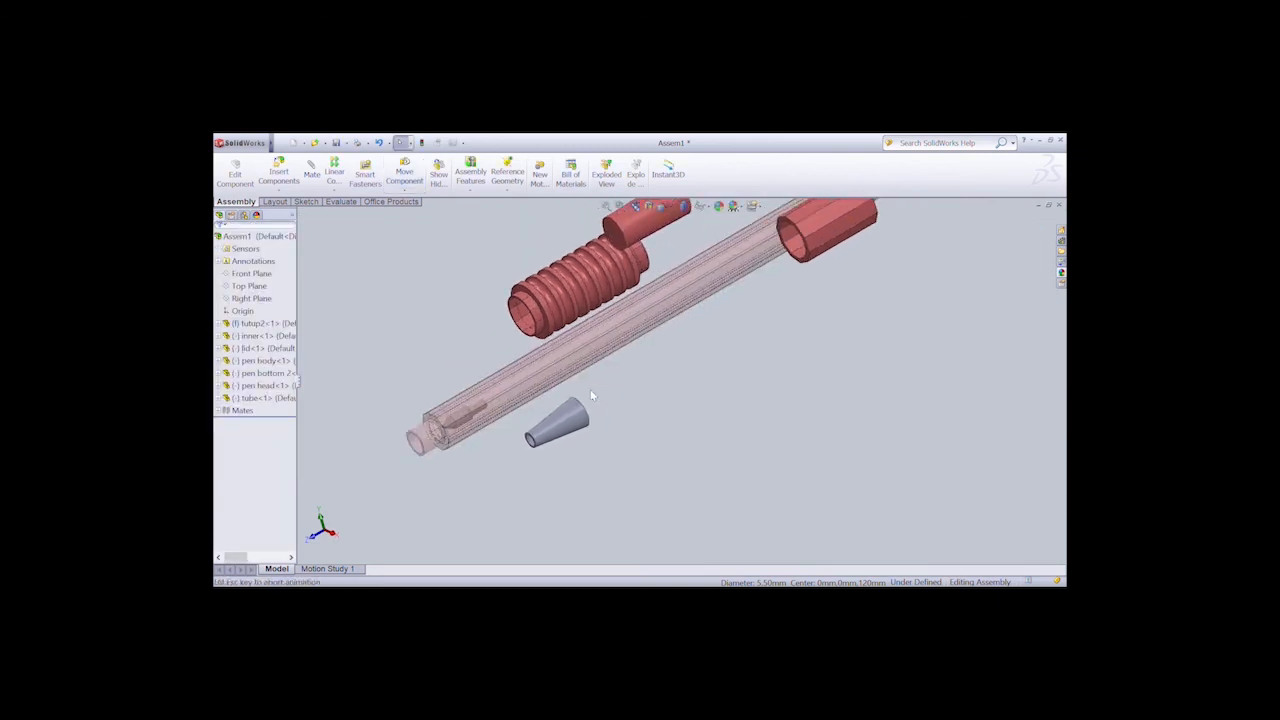
Undo the pen body's move, its concentric mate and the pointed tip's coincident mate.
{"action": "key", "text": "ctrl+z"}
{"action": "left_click", "coordinate": [383, 387]}
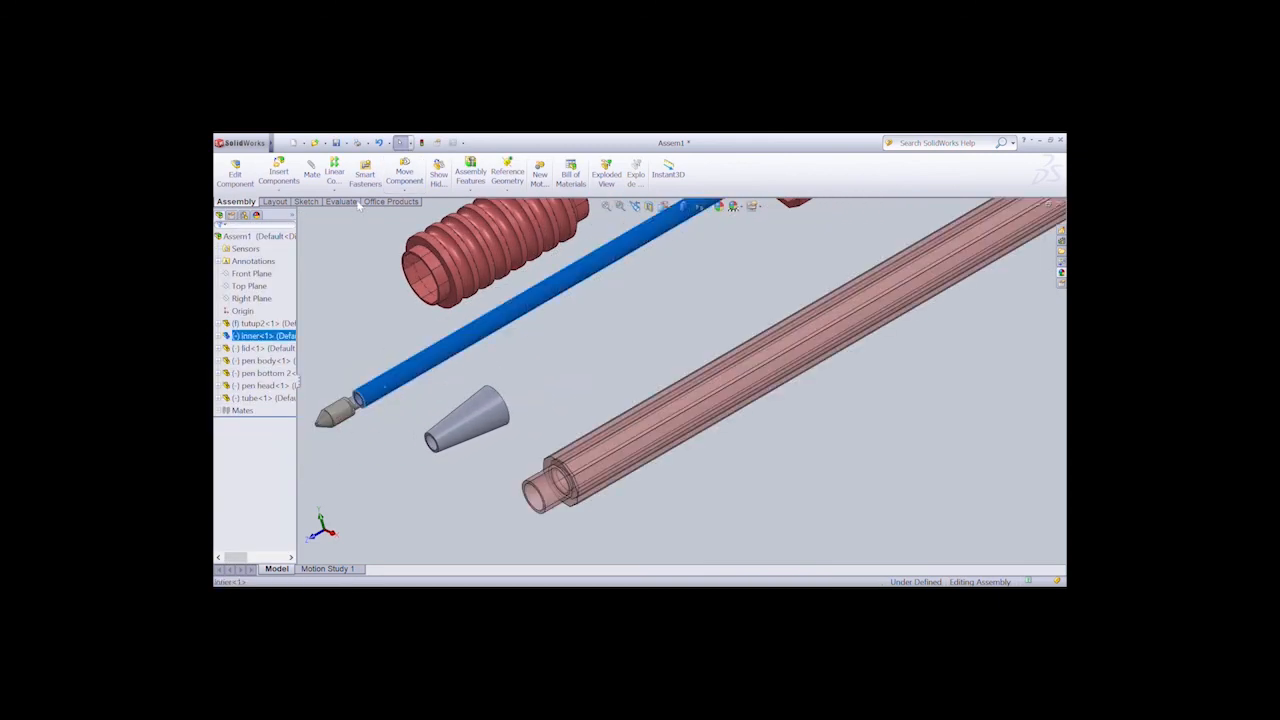
{"action": "left_click", "coordinate": [385, 362]}
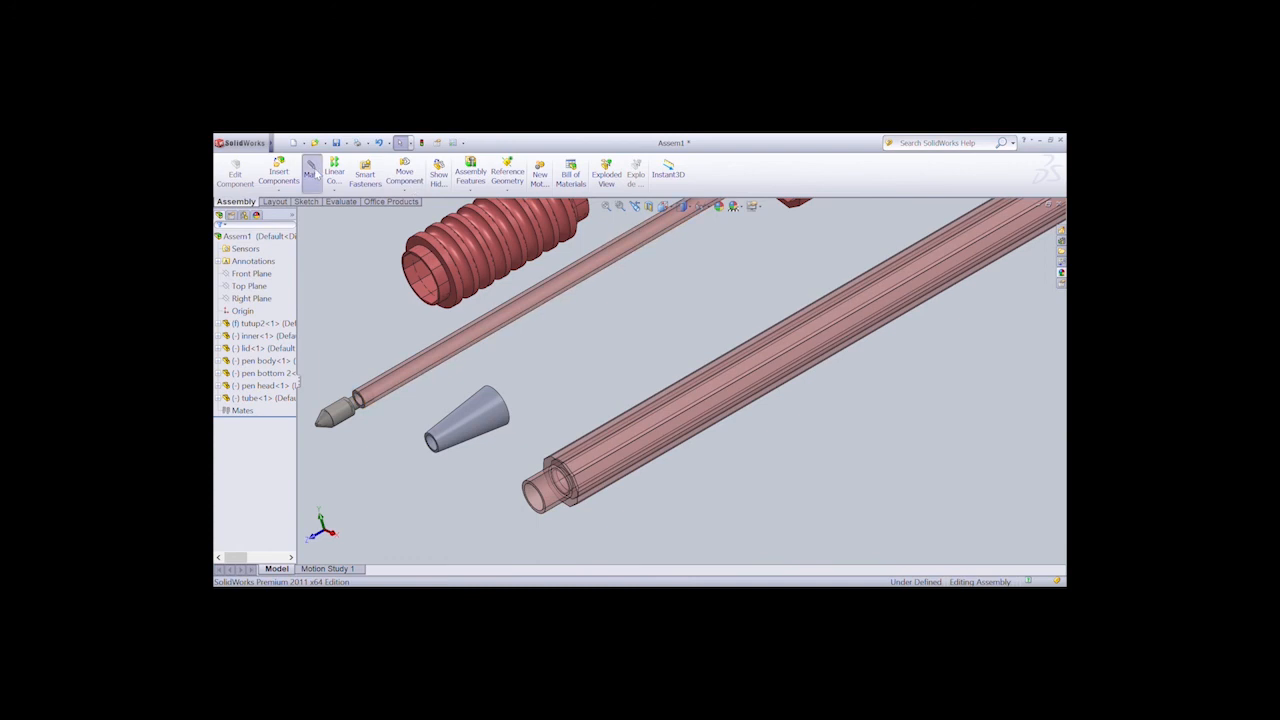
Mate the long thin tube's front edge coincident with the pointed tip's shoulder edge.
{"action": "left_click", "coordinate": [356, 405]}
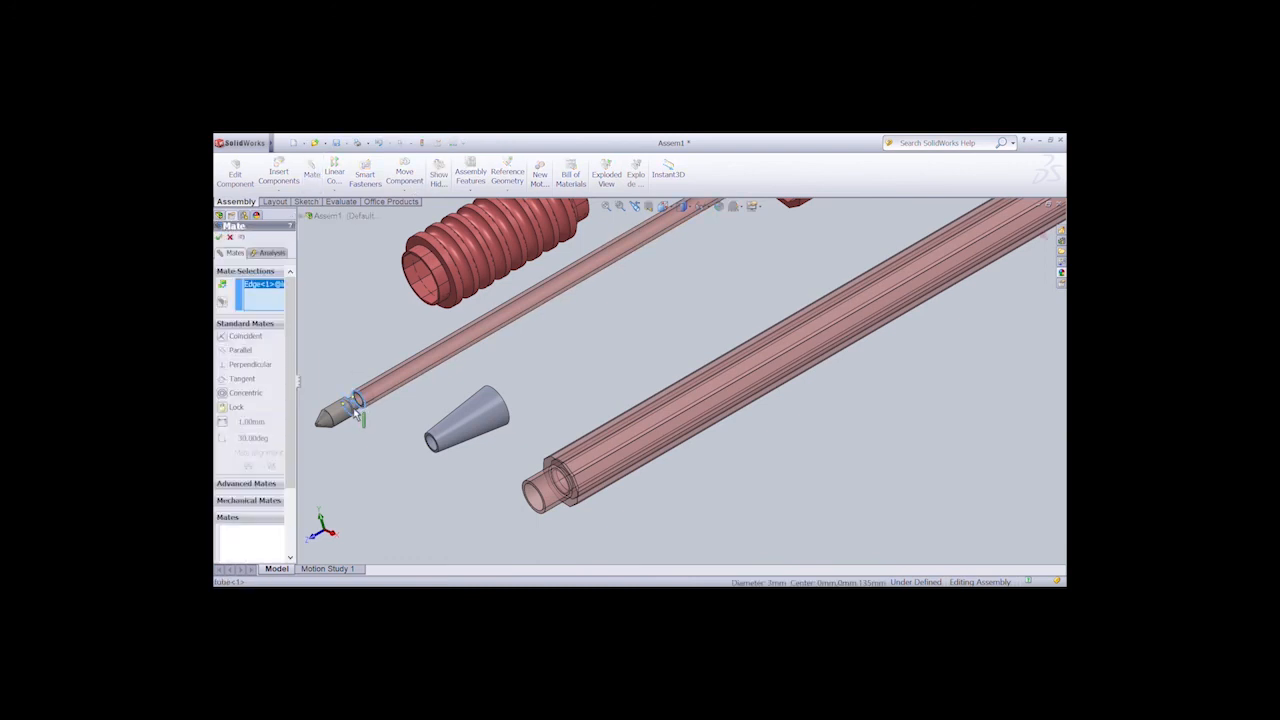
{"action": "left_click", "coordinate": [358, 410]}
{"action": "left_click", "coordinate": [219, 237]}
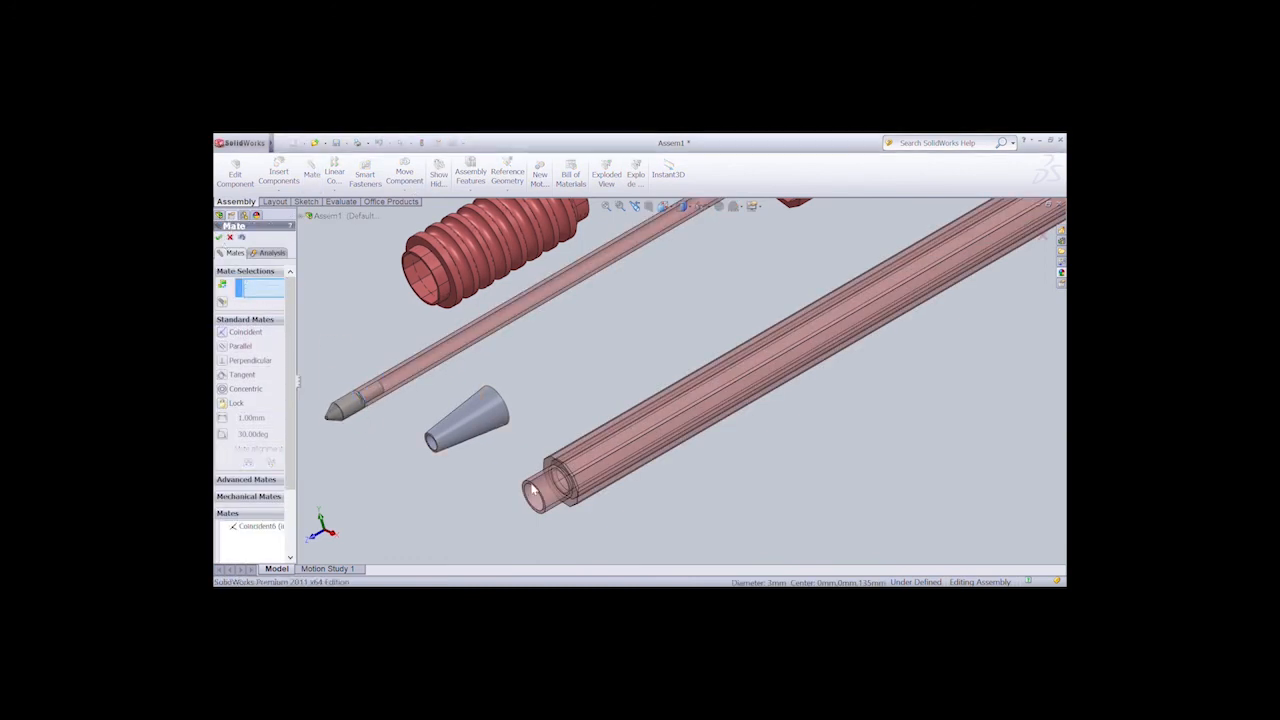
Mate the cylindrical face of the pen body's front collar concentric with the pointed tip's shank.
{"action": "left_click", "coordinate": [534, 505]}
{"action": "left_click", "coordinate": [379, 398]}
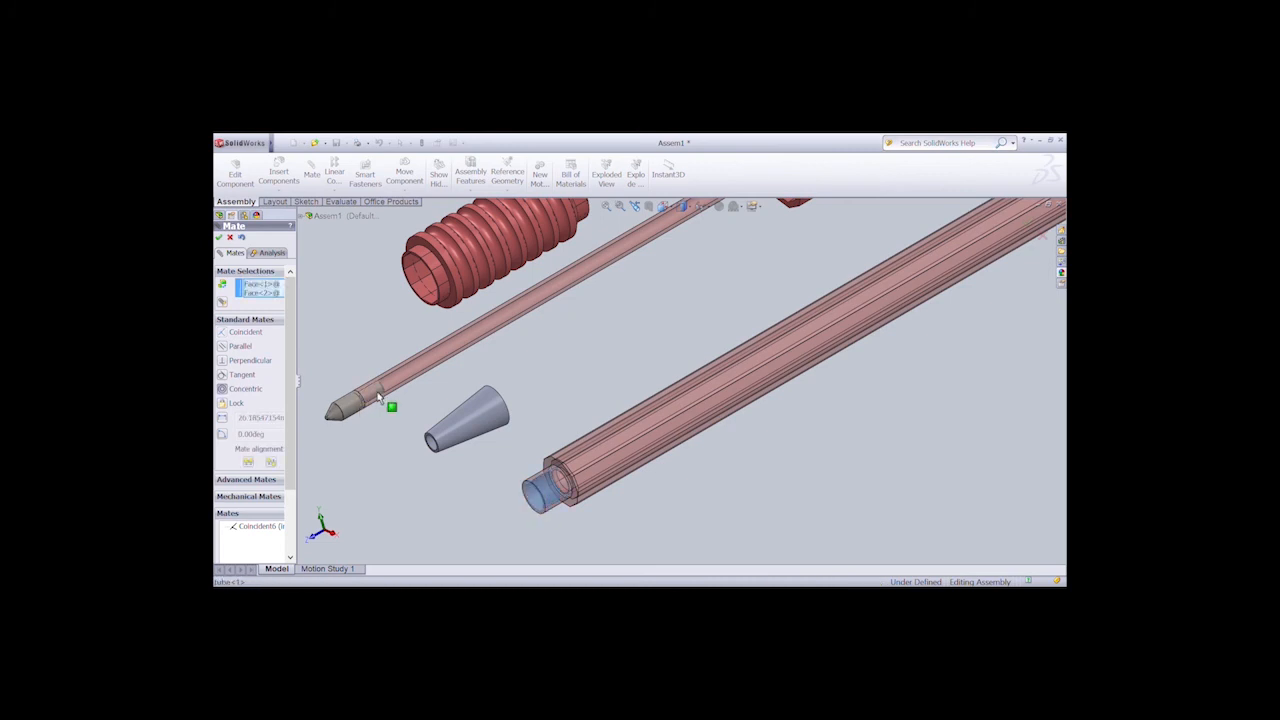
{"action": "left_click", "coordinate": [220, 238]}
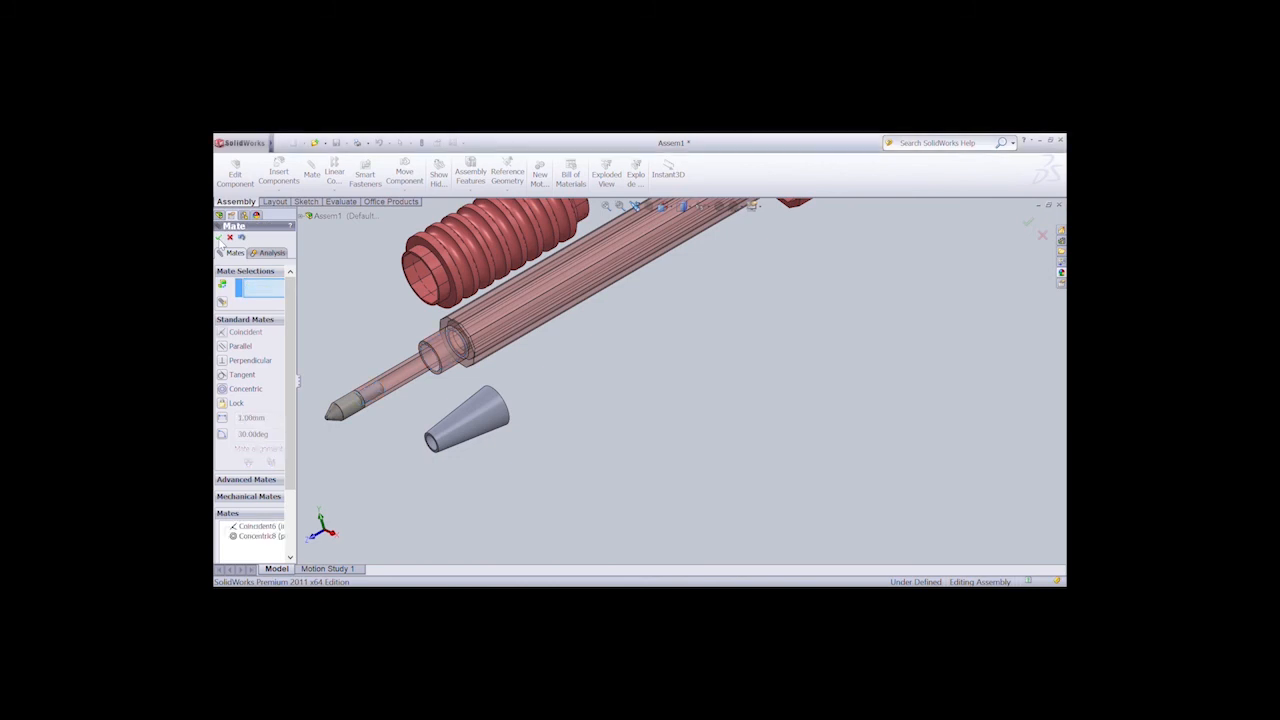
{"action": "left_click", "coordinate": [440, 369]}
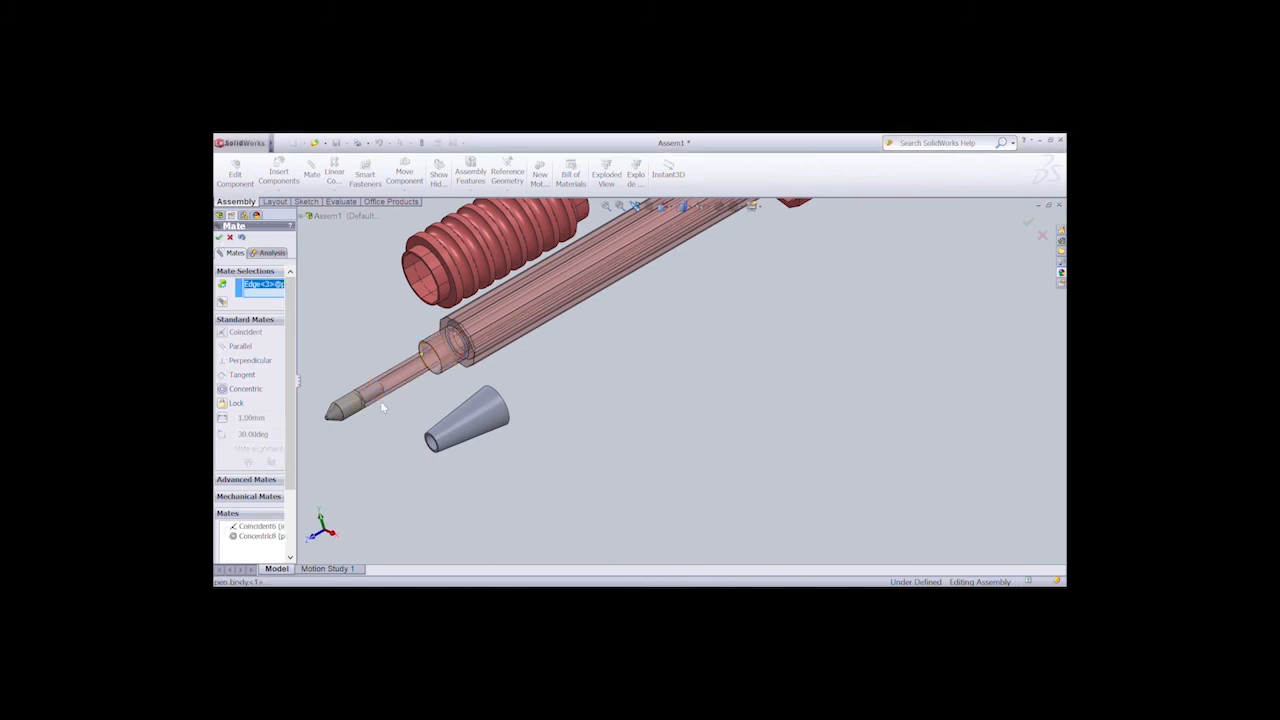
{"action": "left_click", "coordinate": [366, 410]}
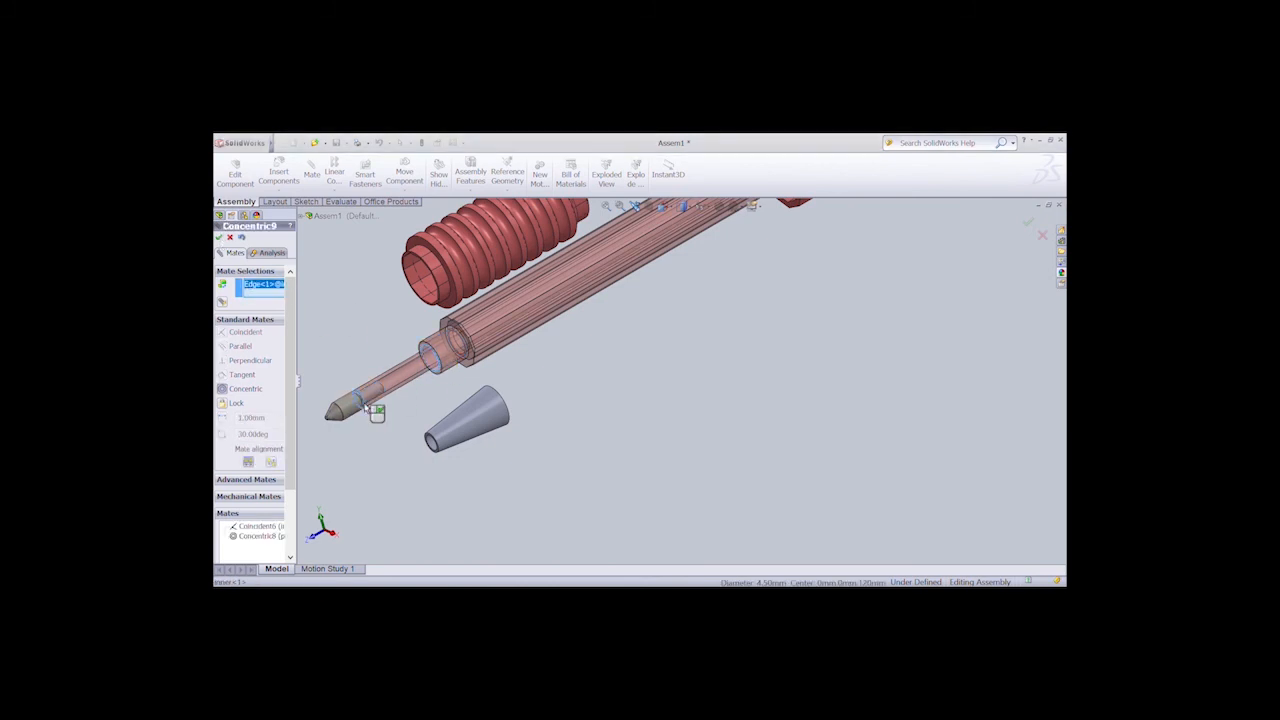
{"action": "left_click", "coordinate": [358, 396]}
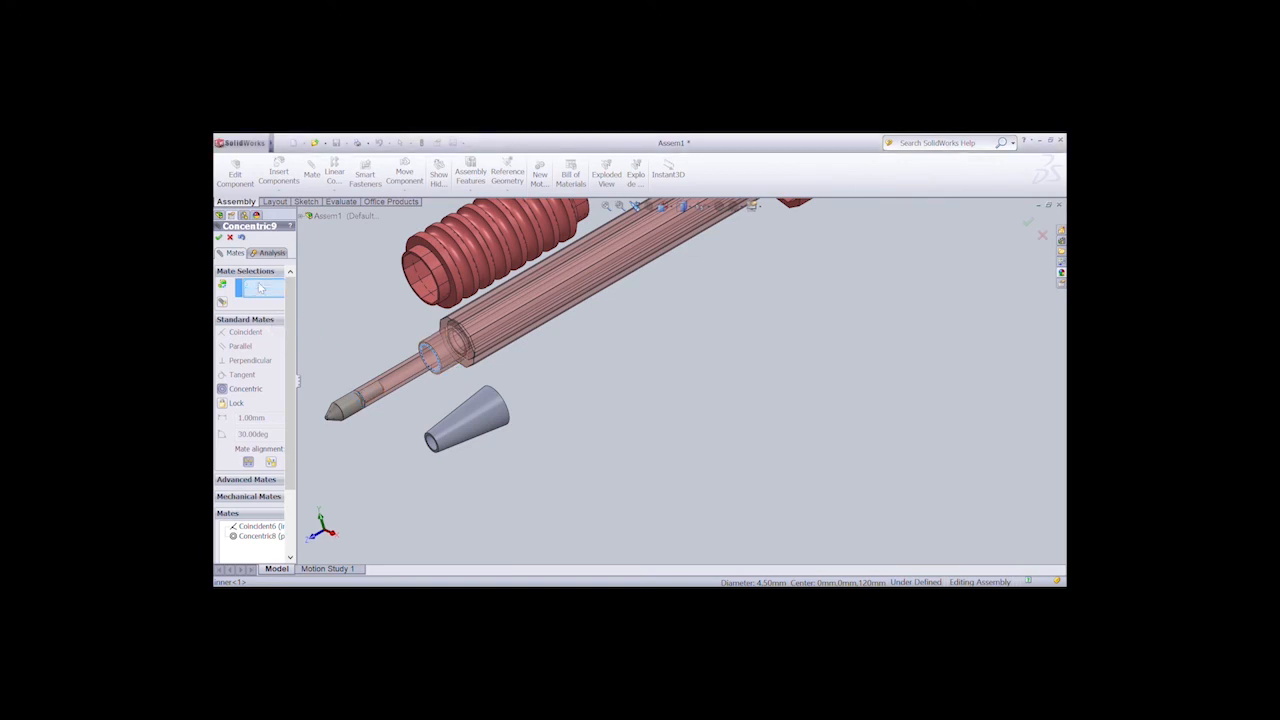
{"action": "key", "text": "Delete"}
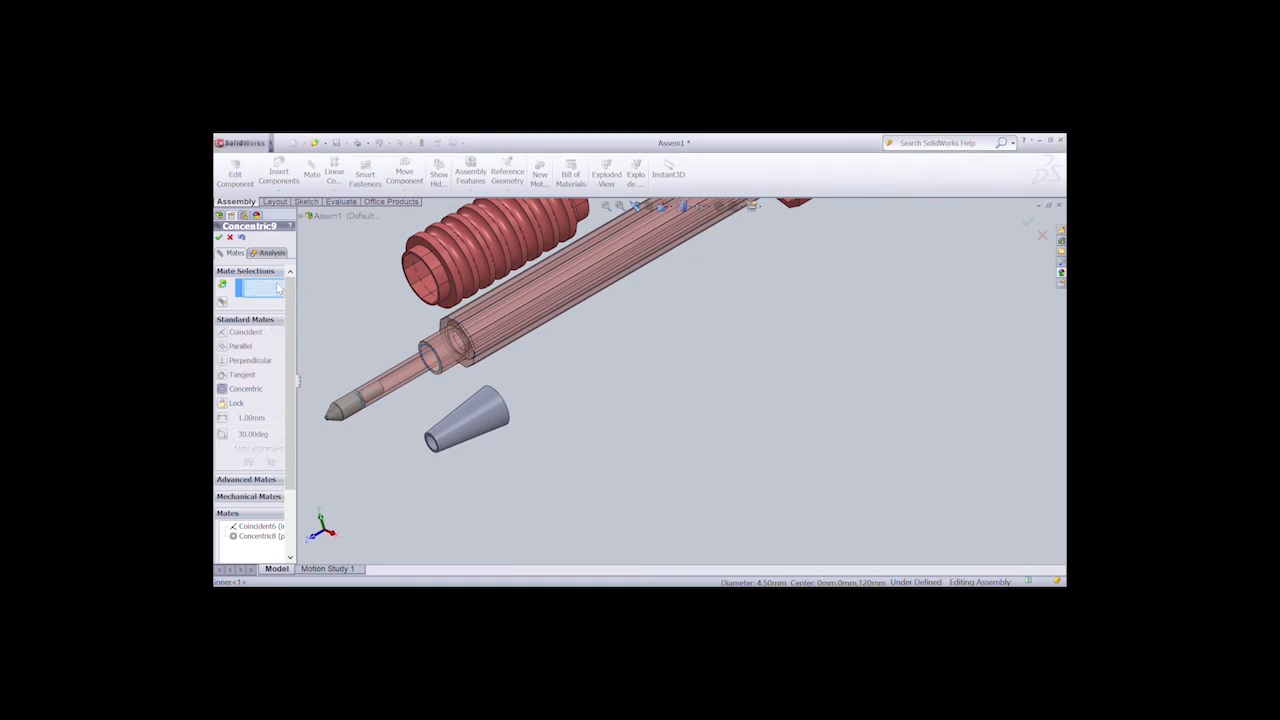
{"action": "left_click", "coordinate": [437, 362]}
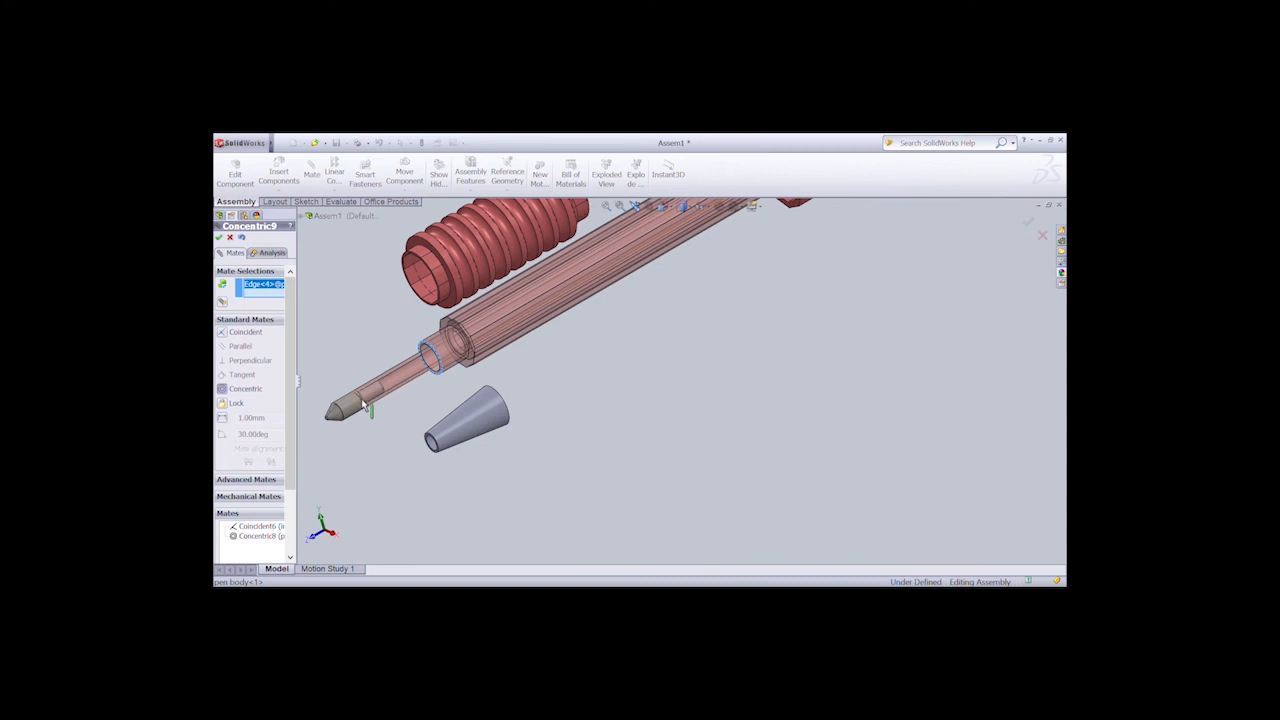
{"action": "left_click", "coordinate": [362, 397]}
{"action": "left_click", "coordinate": [229, 237]}
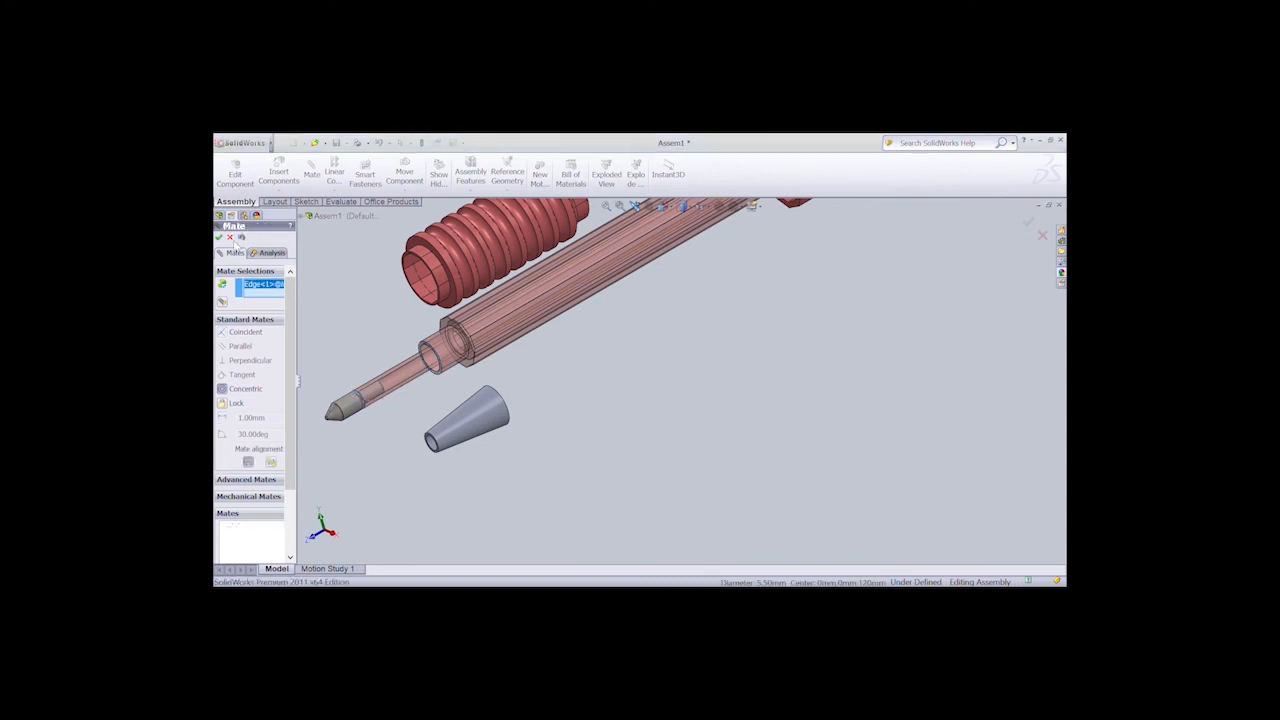
Slide the pen body forward along the long thin tube until only the pointed tip protrudes from its collar.
{"action": "left_click", "coordinate": [404, 176]}
{"action": "left_click_drag", "start_coordinate": [485, 344], "coordinate": [396, 371]}
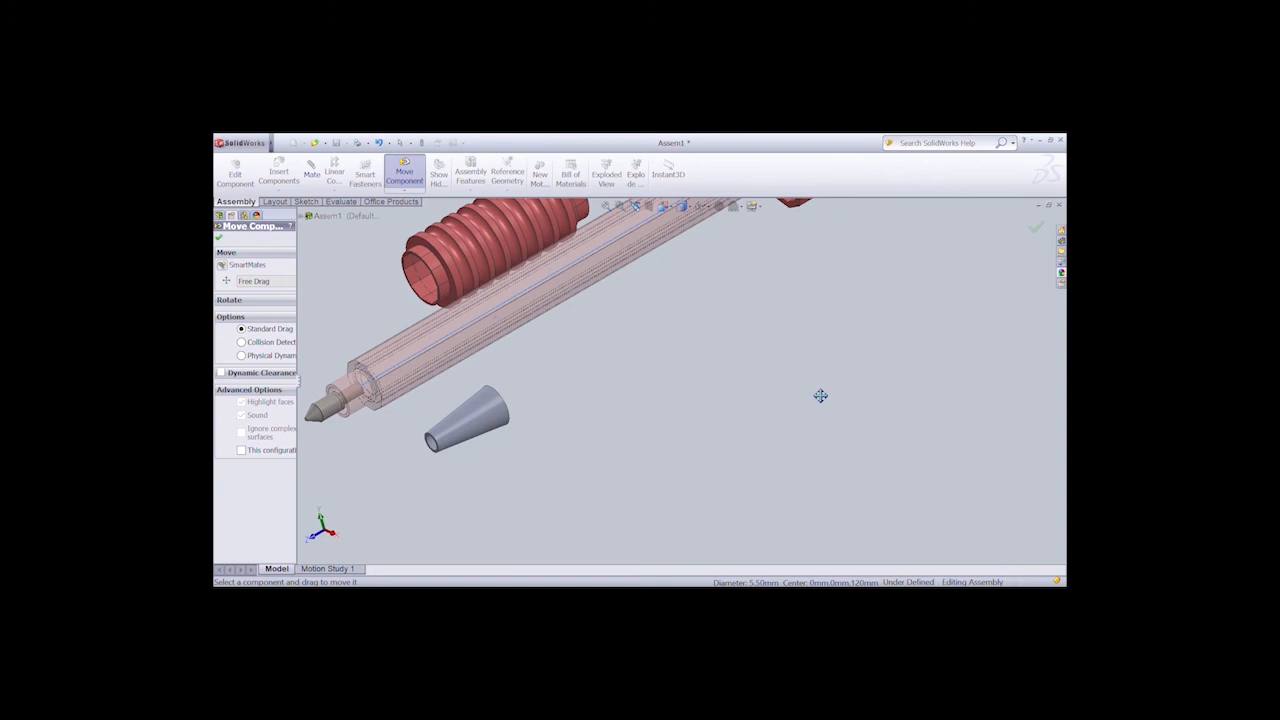
{"action": "left_click", "coordinate": [218, 238]}
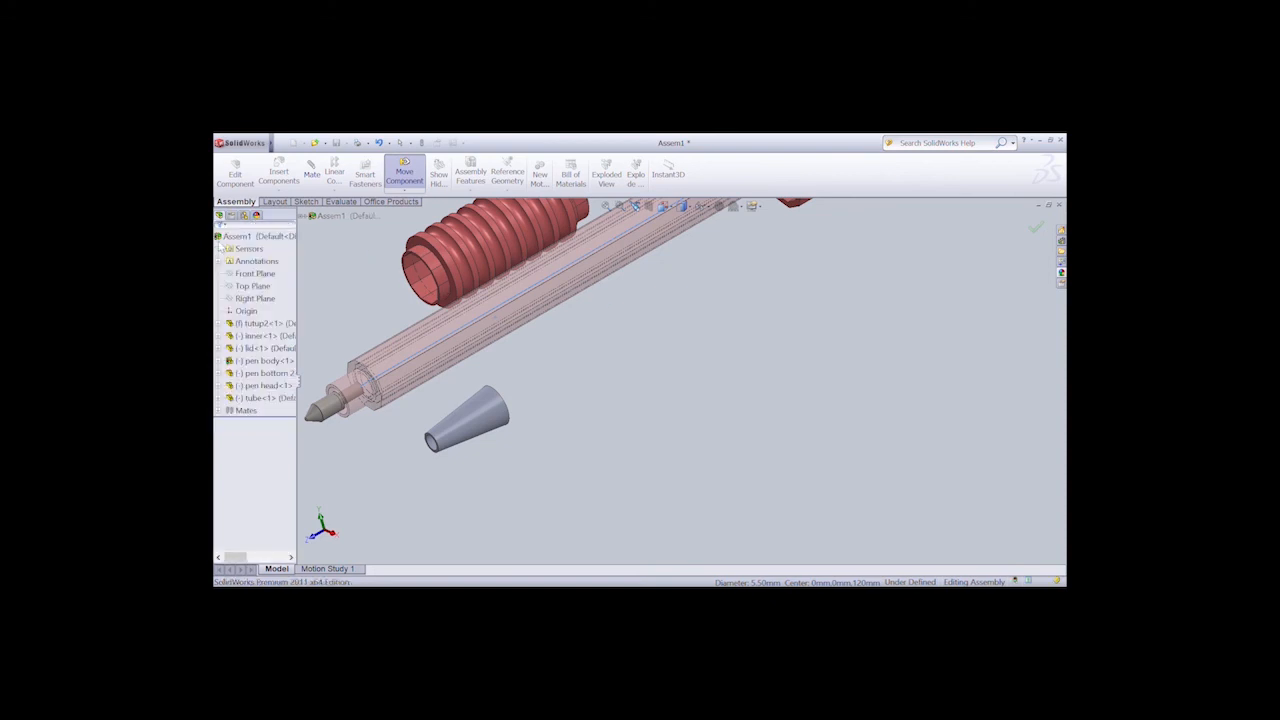
Move the conical pen head to just in front of the pointed tip, leaving a small gap between them.
{"action": "scroll", "coordinate": [486, 329], "scroll_direction": "up", "scroll_amount": 3}
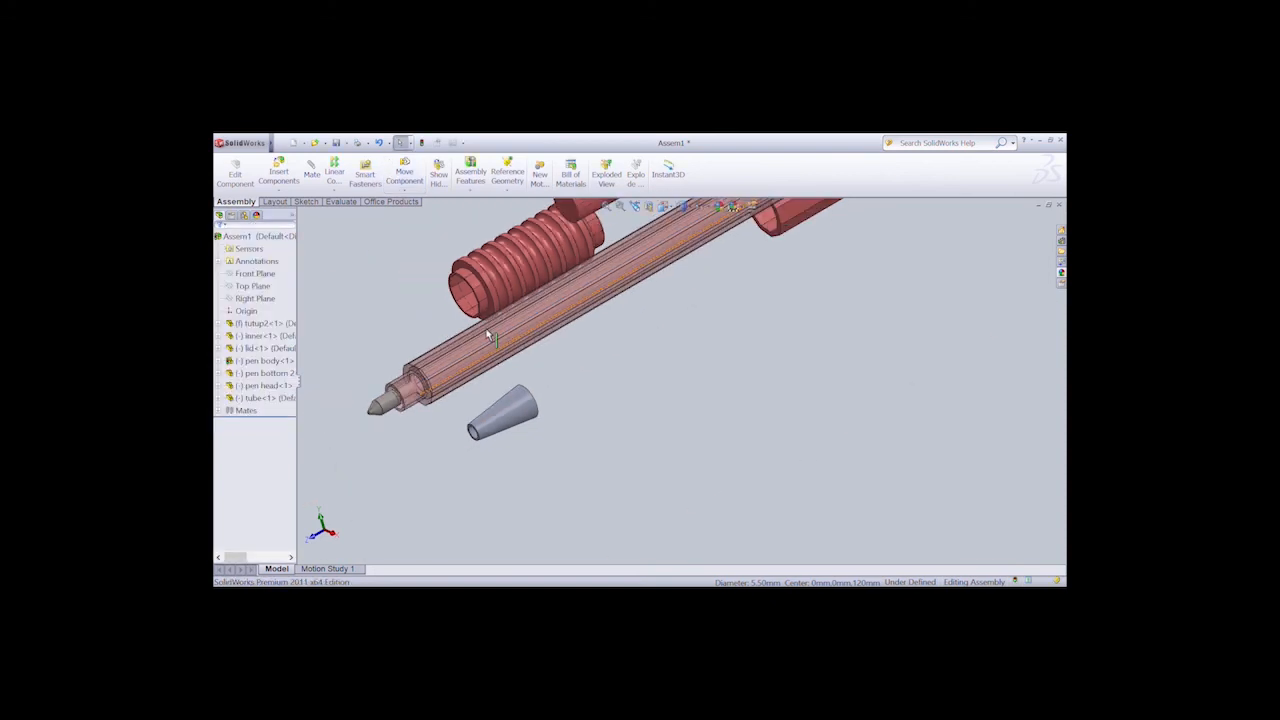
{"action": "left_click", "coordinate": [565, 401]}
{"action": "left_click", "coordinate": [404, 174]}
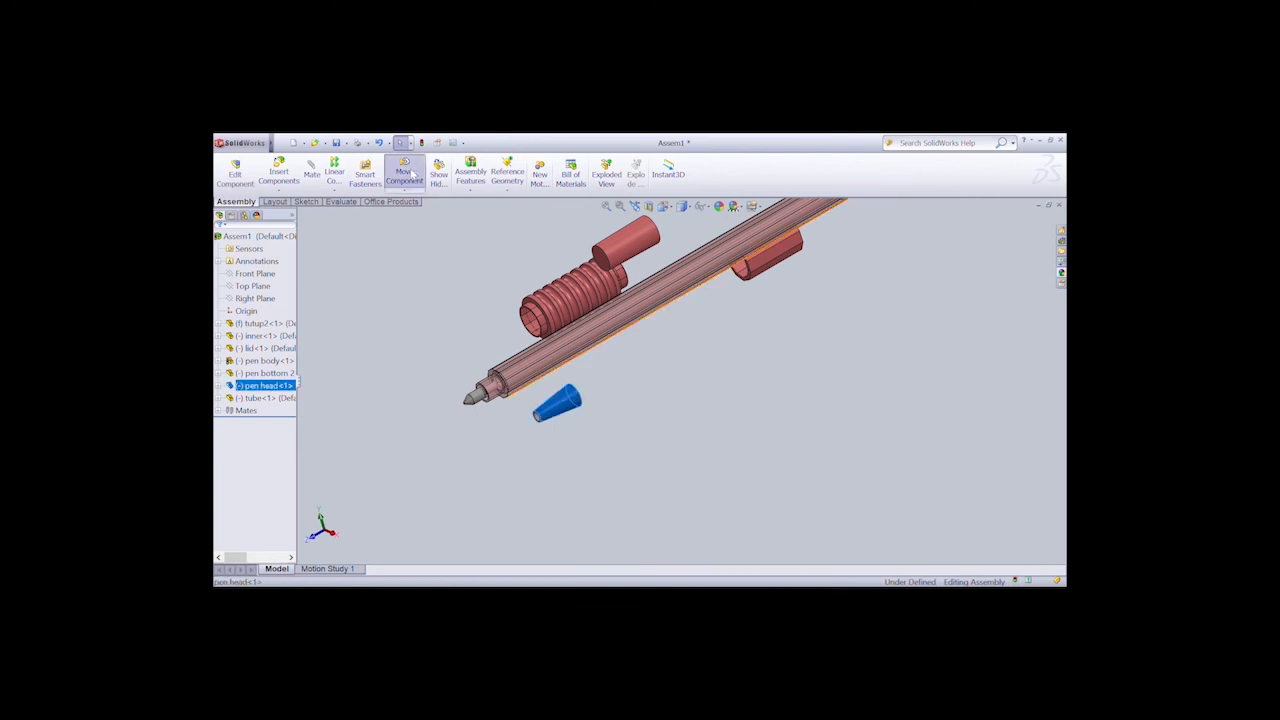
{"action": "left_click_drag", "start_coordinate": [565, 405], "coordinate": [446, 428]}
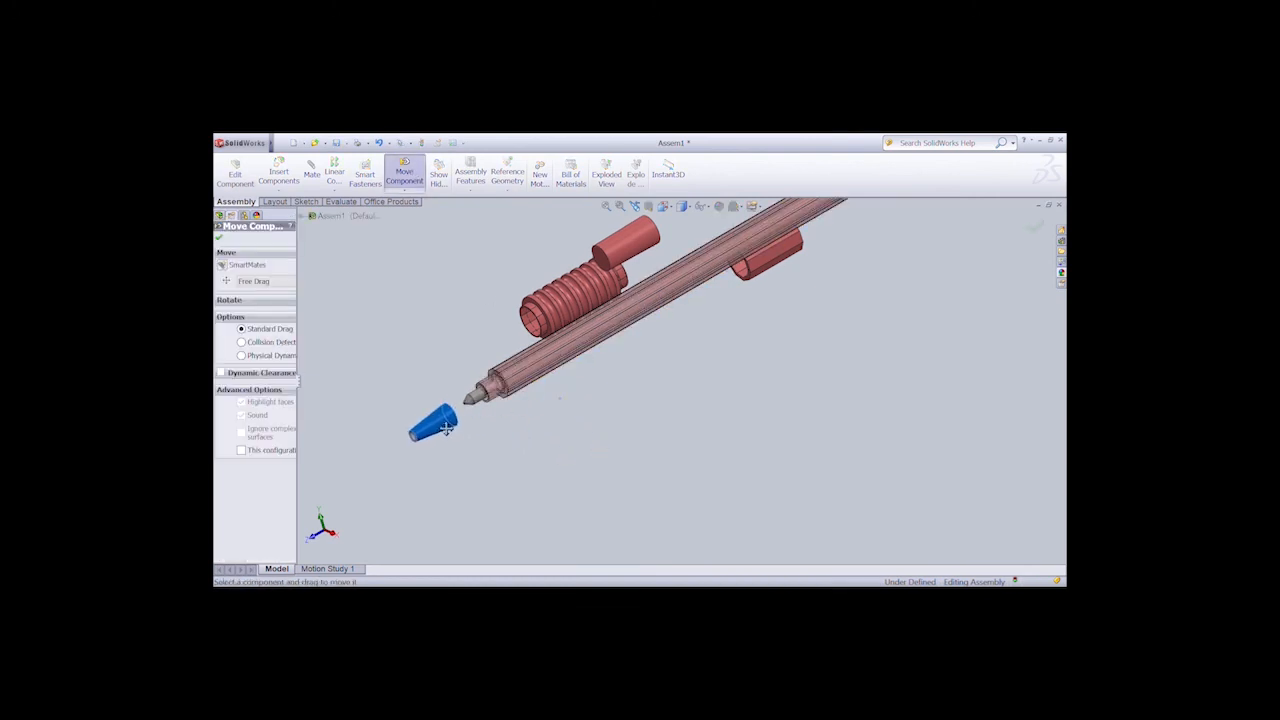
{"action": "left_click", "coordinate": [220, 239]}
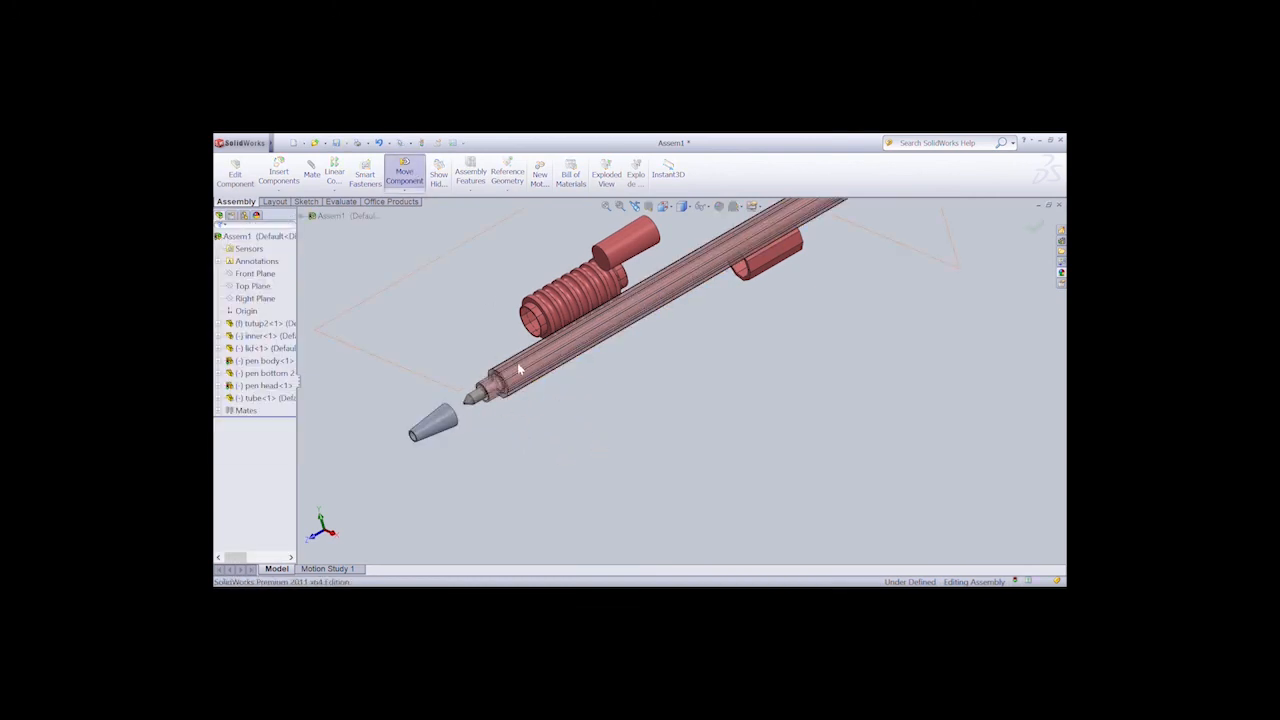
{"action": "left_click", "coordinate": [519, 374]}
{"action": "left_click", "coordinate": [432, 422]}
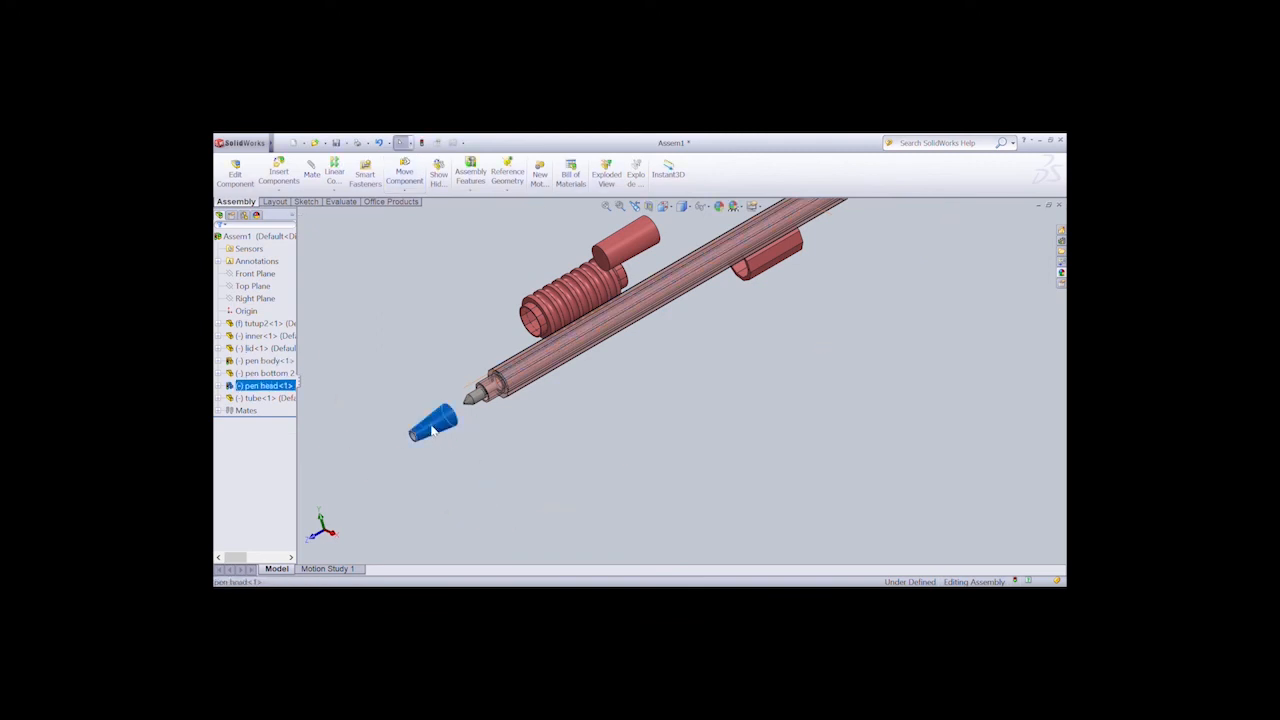
{"action": "left_click", "coordinate": [404, 170]}
{"action": "mouse_move", "coordinate": [456, 426]}
{"action": "left_mouse_down"}
{"action": "mouse_move", "coordinate": [493, 392]}
{"action": "mouse_move", "coordinate": [442, 436]}
{"action": "left_mouse_up"}
{"action": "left_click", "coordinate": [406, 178]}
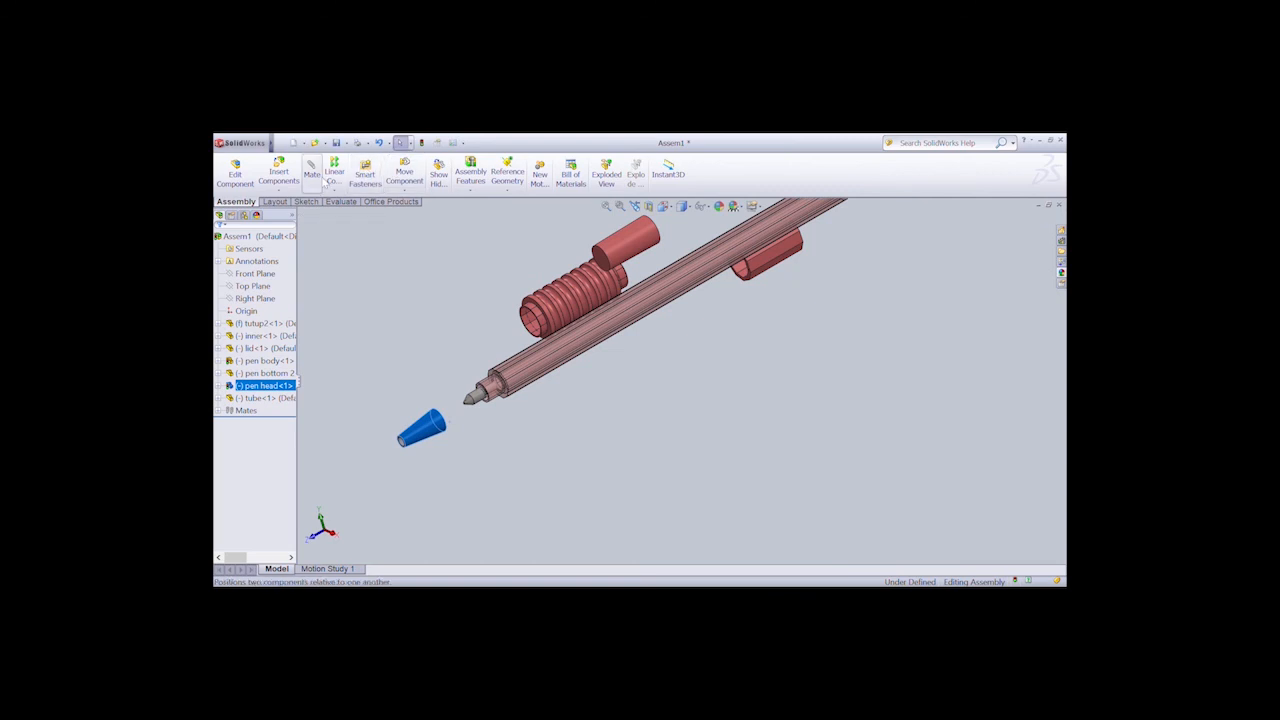
Reposition the conical pen head in front of the pointed tip, with its open rear end facing the pen body's collar.
{"action": "left_click", "coordinate": [408, 178]}
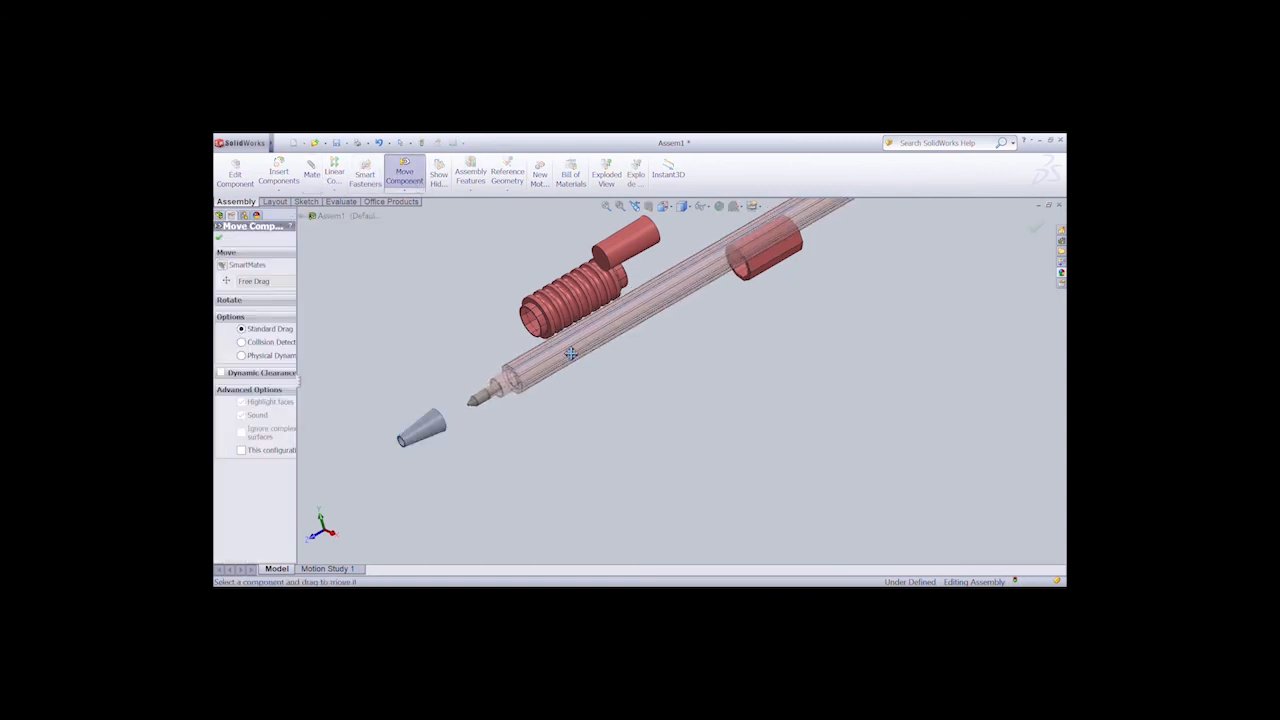
{"action": "key", "text": "Escape"}
{"action": "key", "text": "Left"}
{"action": "key", "text": "Left"}
{"action": "key", "text": "Left"}
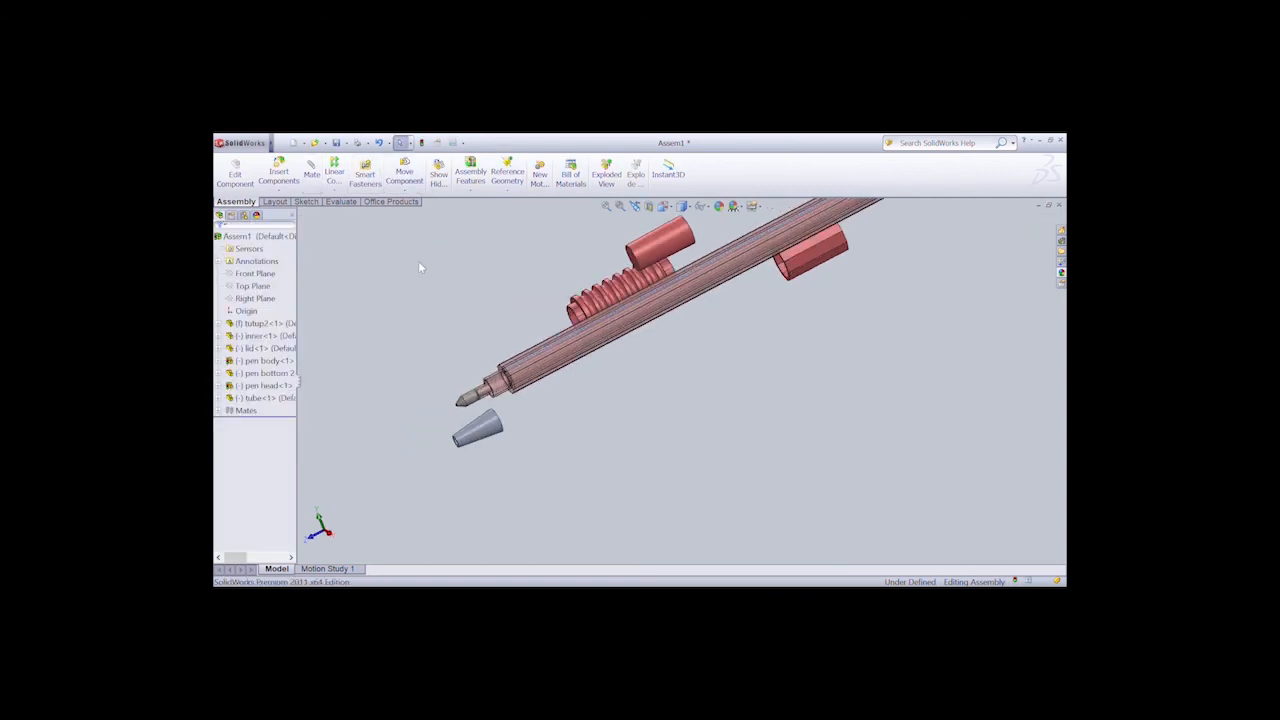
{"action": "left_click", "coordinate": [405, 178]}
{"action": "left_click_drag", "start_coordinate": [545, 435], "coordinate": [443, 427]}
{"action": "key", "text": "Left"}
{"action": "key", "text": "Left"}
{"action": "key", "text": "Left"}
{"action": "key", "text": "Left"}
{"action": "key", "text": "Left"}
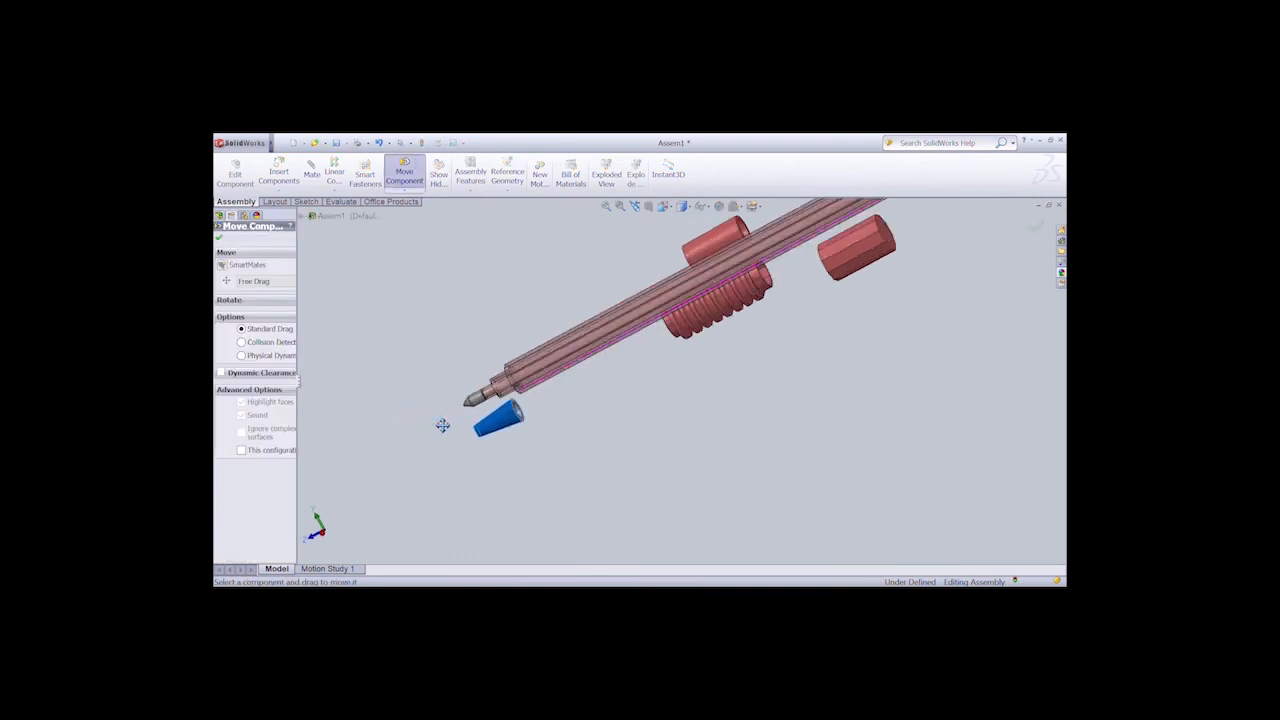
{"action": "left_click_drag", "start_coordinate": [672, 420], "coordinate": [466, 424]}
{"action": "key", "text": "Right"}
{"action": "key", "text": "Right"}
{"action": "key", "text": "Right"}
{"action": "key", "text": "Right"}
{"action": "key", "text": "Right"}
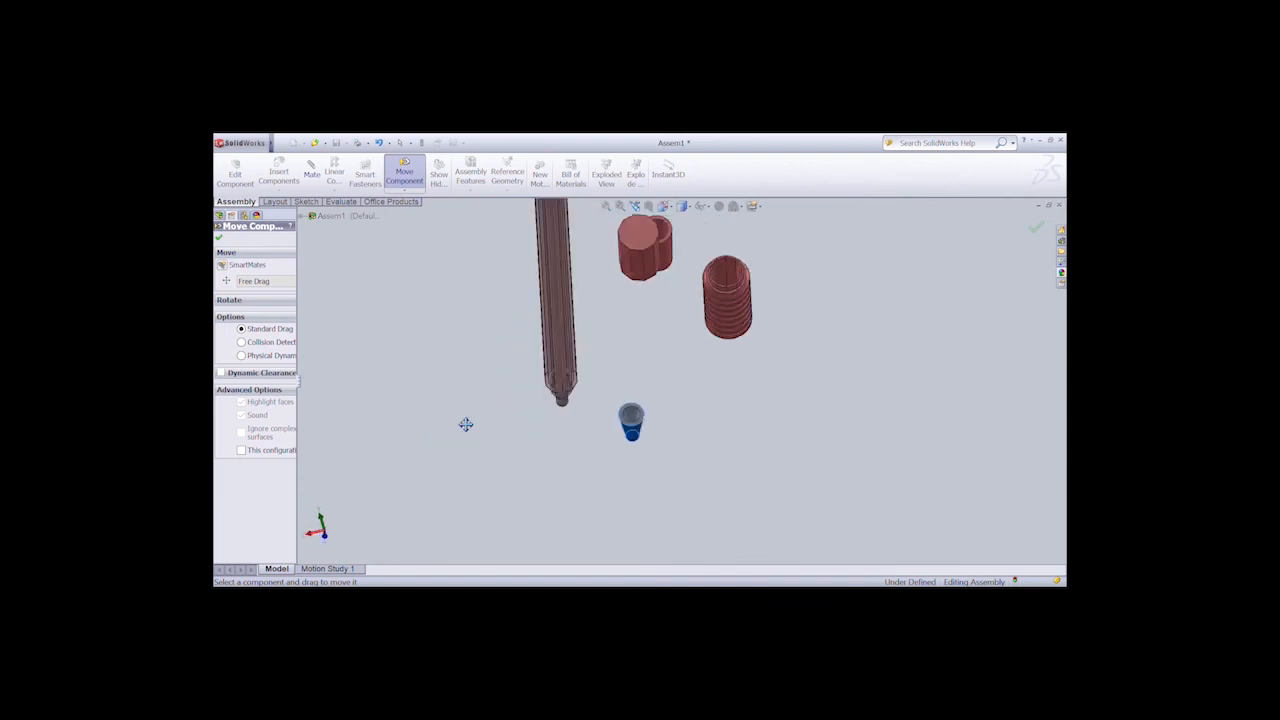
{"action": "left_click_drag", "start_coordinate": [788, 419], "coordinate": [671, 424]}
{"action": "key", "text": "Right"}
{"action": "key", "text": "Right"}
{"action": "key", "text": "Right"}
{"action": "key", "text": "Right"}
{"action": "key", "text": "Right"}
{"action": "key", "text": "Right"}
{"action": "key", "text": "Right"}
{"action": "key", "text": "Right"}
{"action": "key", "text": "Right"}
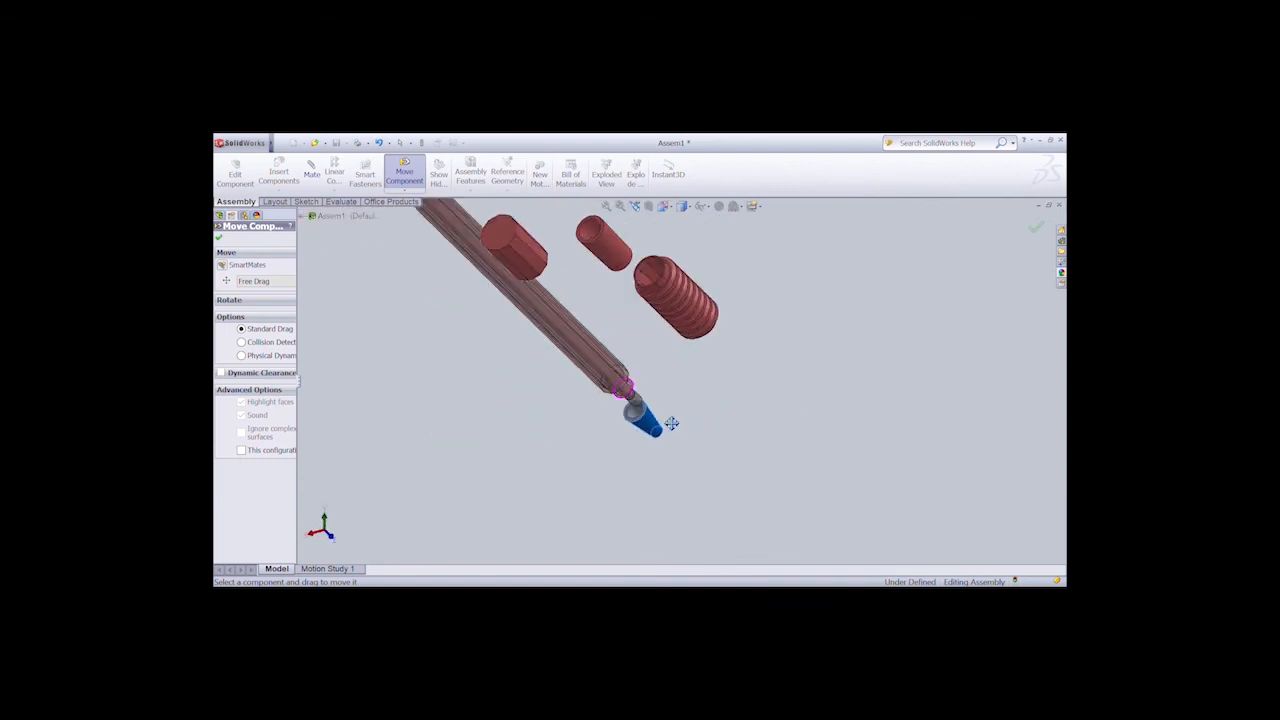
{"action": "key", "text": "Right"}
{"action": "key", "text": "Right"}
{"action": "key", "text": "Right"}
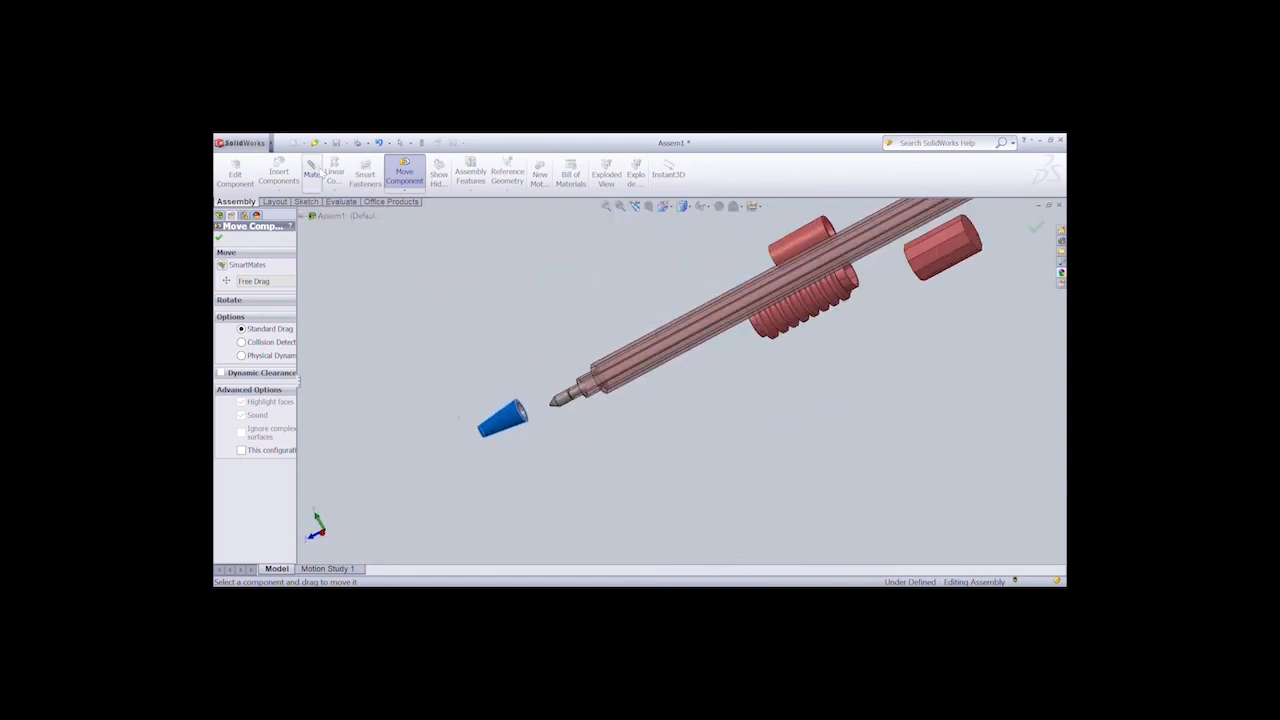
Try to mate the pen head's rear edge coincident with an edge of the pen body's front collar.
{"action": "left_click", "coordinate": [311, 172]}
{"action": "left_click", "coordinate": [530, 413]}
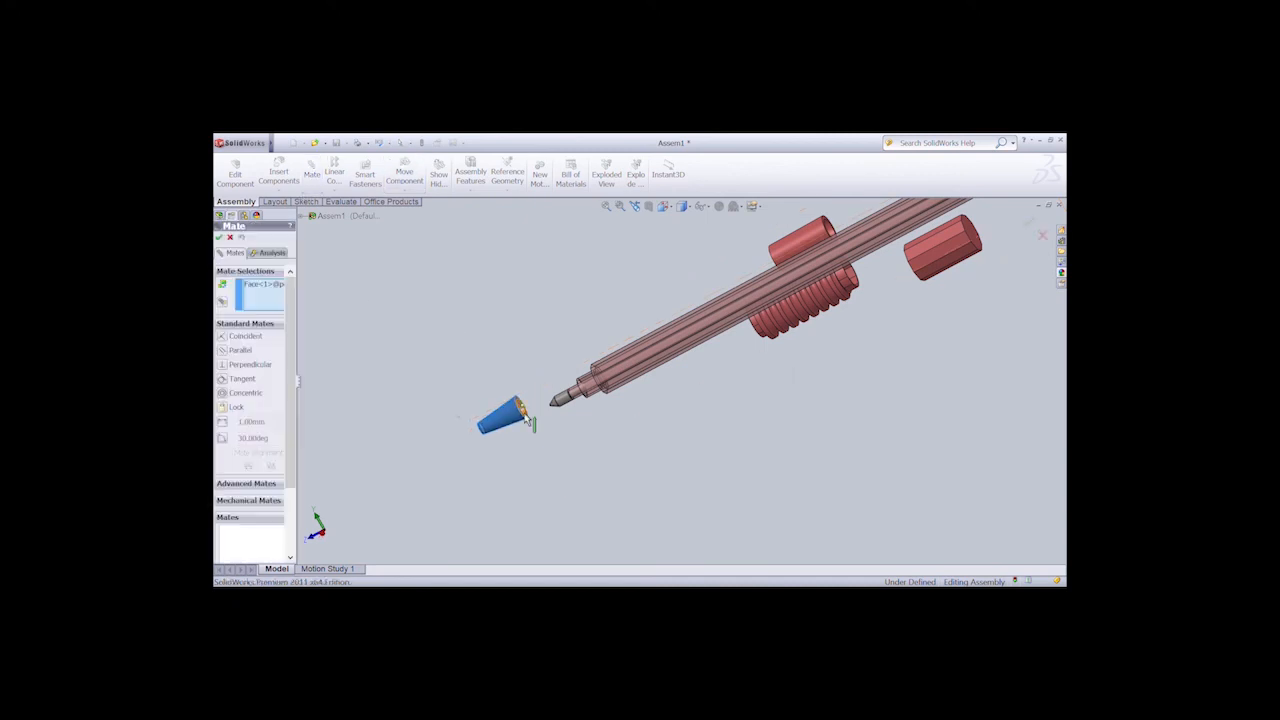
{"action": "left_click", "coordinate": [585, 398]}
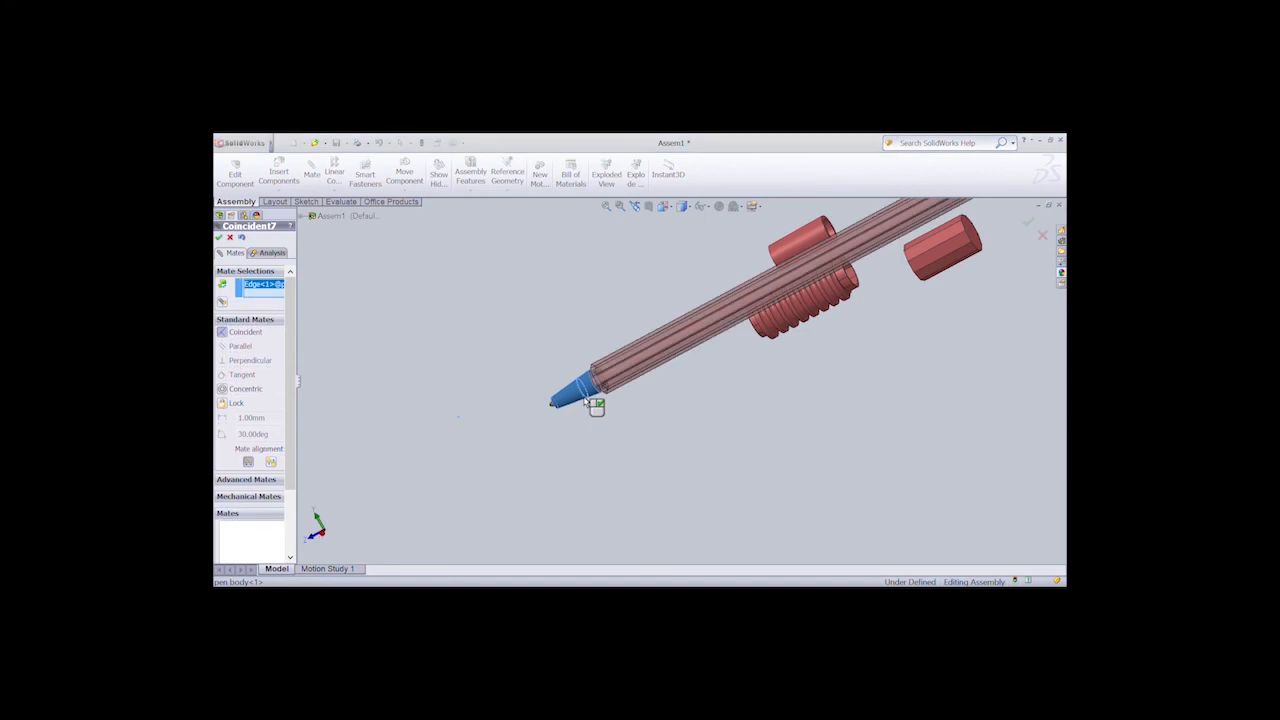
{"action": "left_click", "coordinate": [219, 237]}
{"action": "scroll", "coordinate": [598, 364], "scroll_direction": "down", "scroll_amount": 3}
{"action": "scroll", "coordinate": [600, 366], "scroll_direction": "up", "scroll_amount": 4}
{"action": "scroll", "coordinate": [650, 402], "scroll_direction": "down", "scroll_amount": 4}
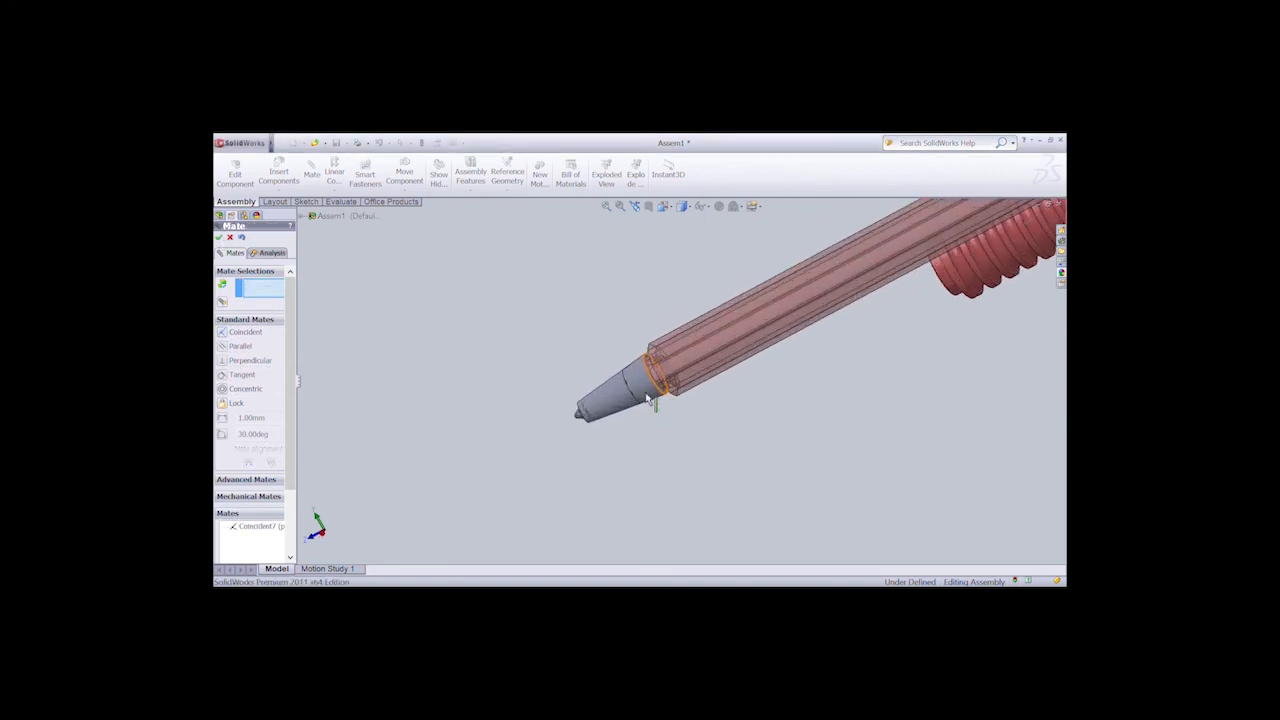
Test the fit by moving the mated pen parts, and undo the pen head's coincident mate.
{"action": "left_click", "coordinate": [229, 237]}
{"action": "left_click", "coordinate": [404, 174]}
{"action": "left_click", "coordinate": [647, 388]}
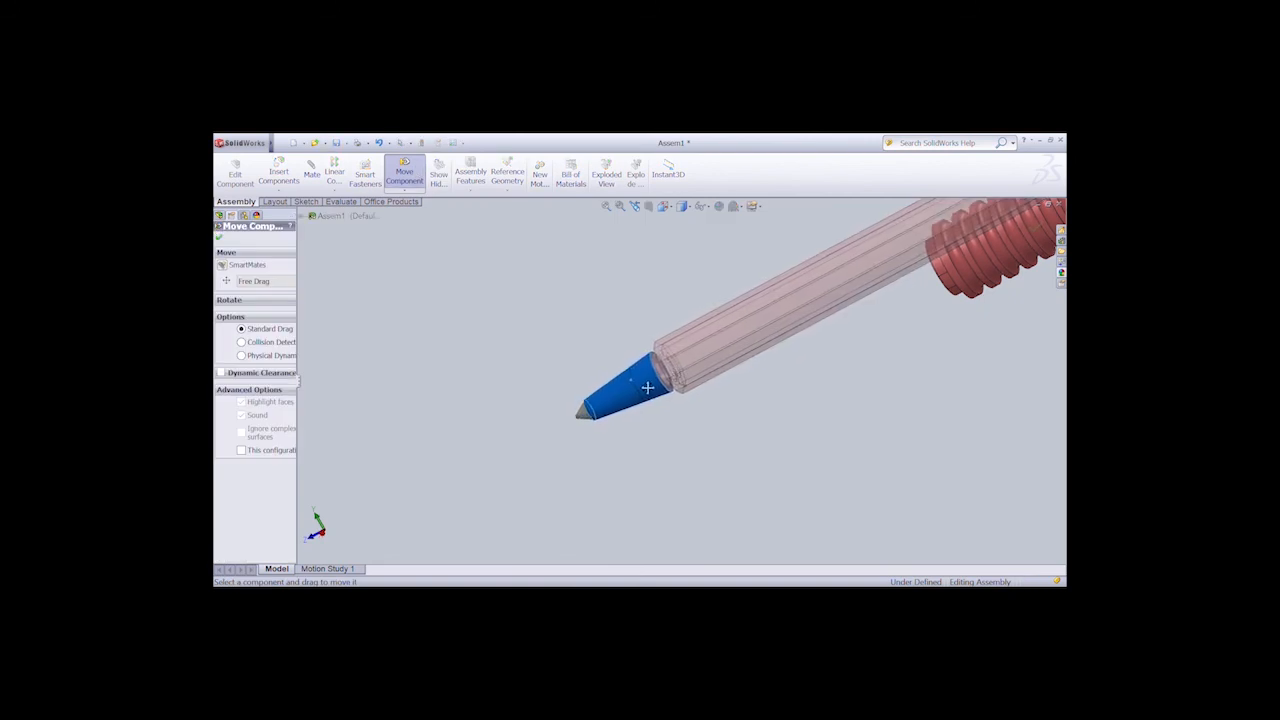
{"action": "left_click", "coordinate": [695, 370]}
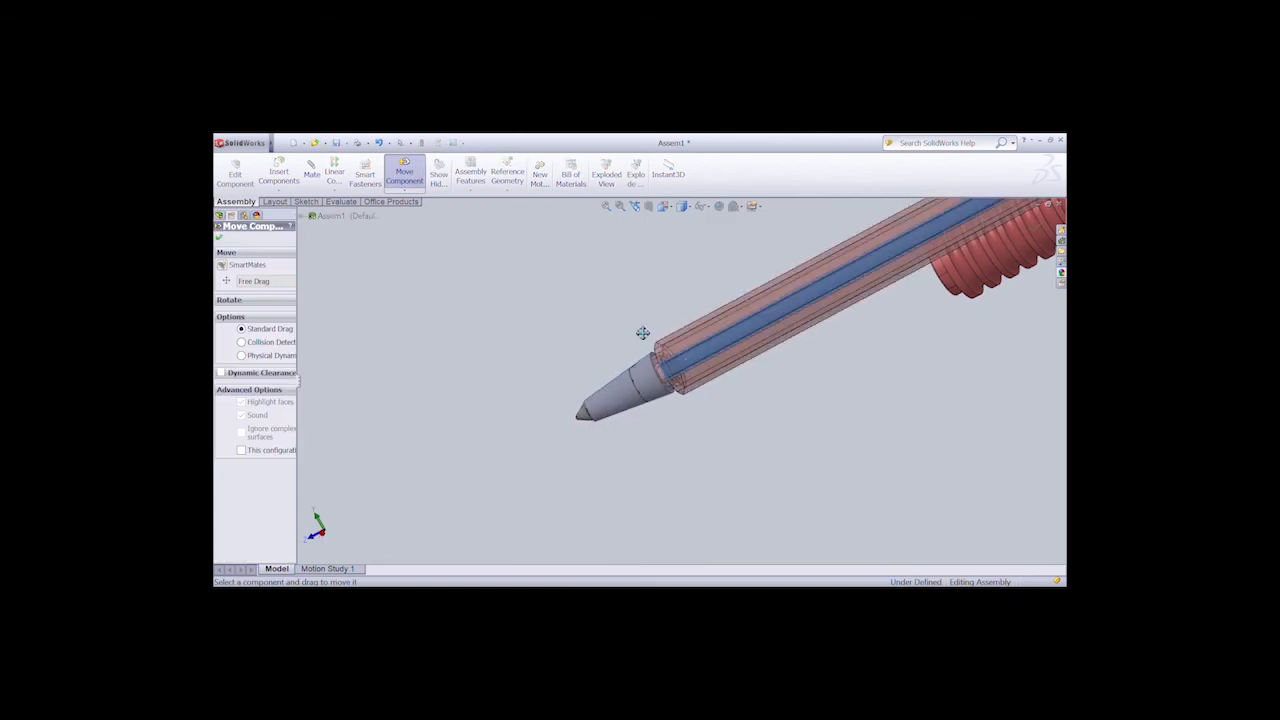
{"action": "left_click", "coordinate": [220, 238]}
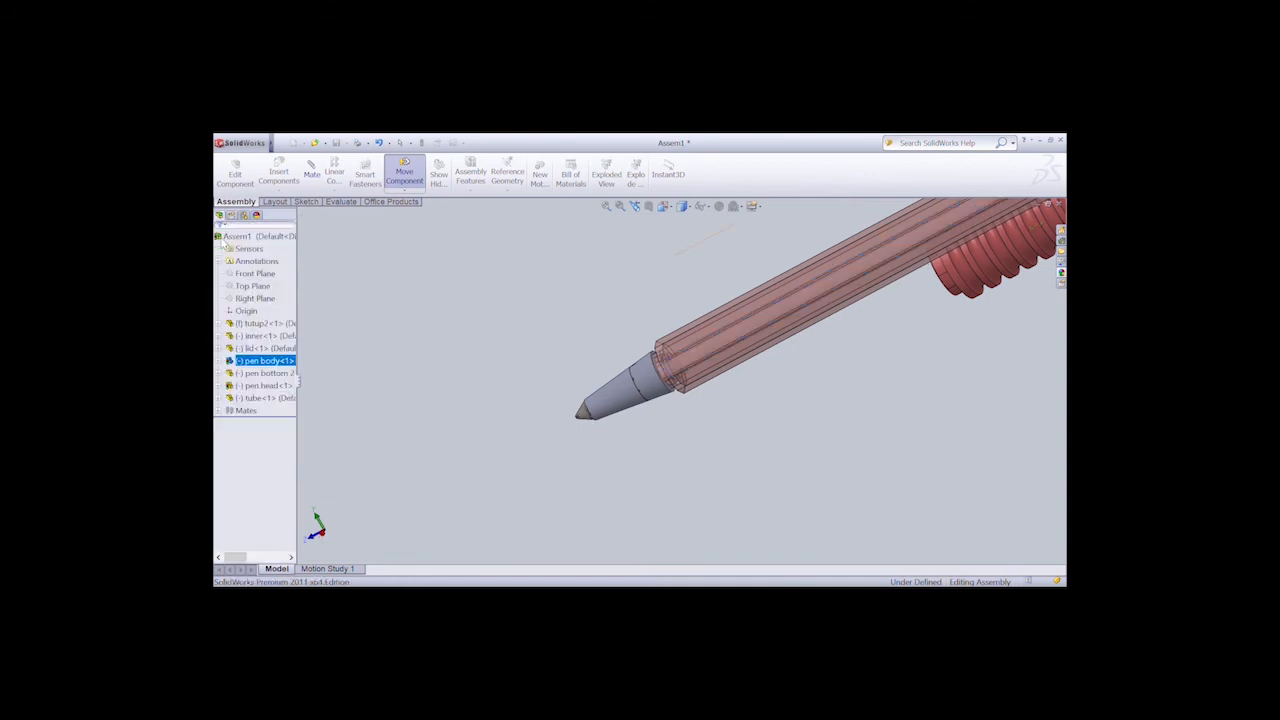
{"action": "left_click", "coordinate": [461, 326]}
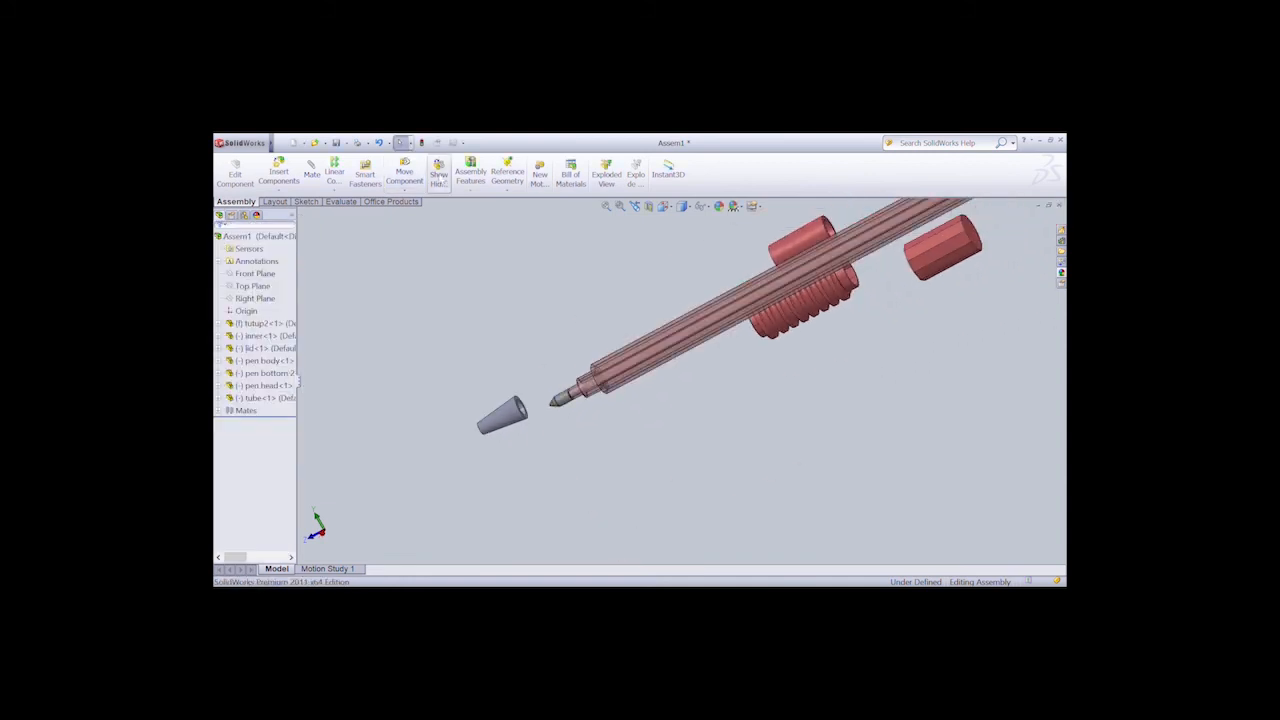
Mate the pen head concentric with the pen body's front collar.
{"action": "left_click", "coordinate": [312, 174]}
{"action": "left_click", "coordinate": [580, 389]}
{"action": "middle_click_drag", "start_coordinate": [579, 391], "coordinate": [590, 393]}
{"action": "left_click", "coordinate": [609, 381]}
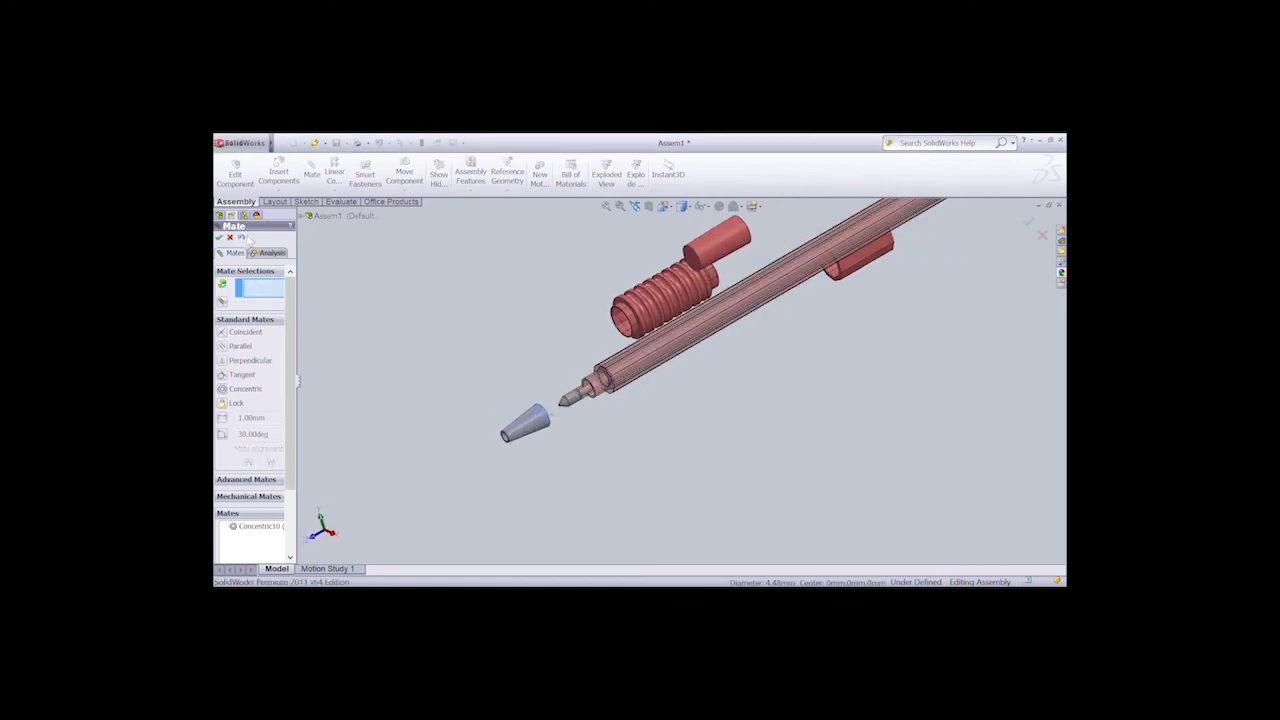
{"action": "left_click", "coordinate": [220, 238]}
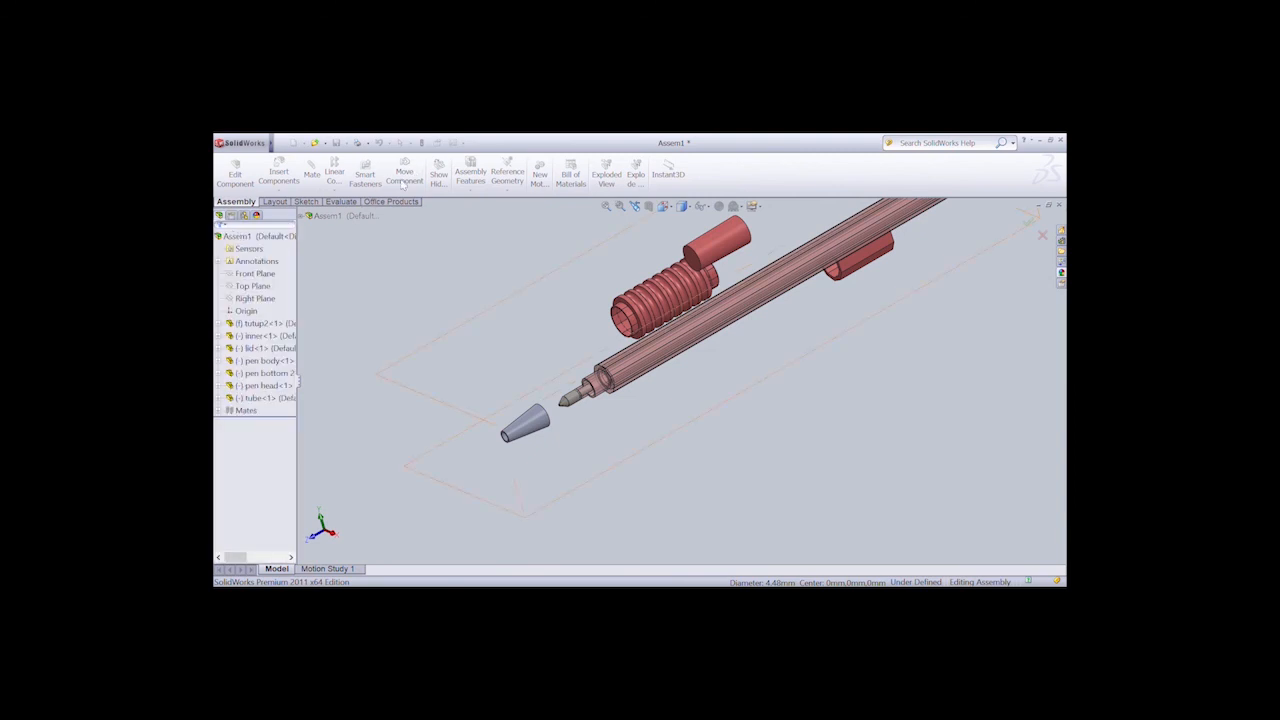
Slide the pen head back along its axis onto the collar until it meets the pen body and the pointed tip protrudes.
{"action": "left_click", "coordinate": [404, 176]}
{"action": "left_click_drag", "start_coordinate": [558, 430], "coordinate": [626, 394]}
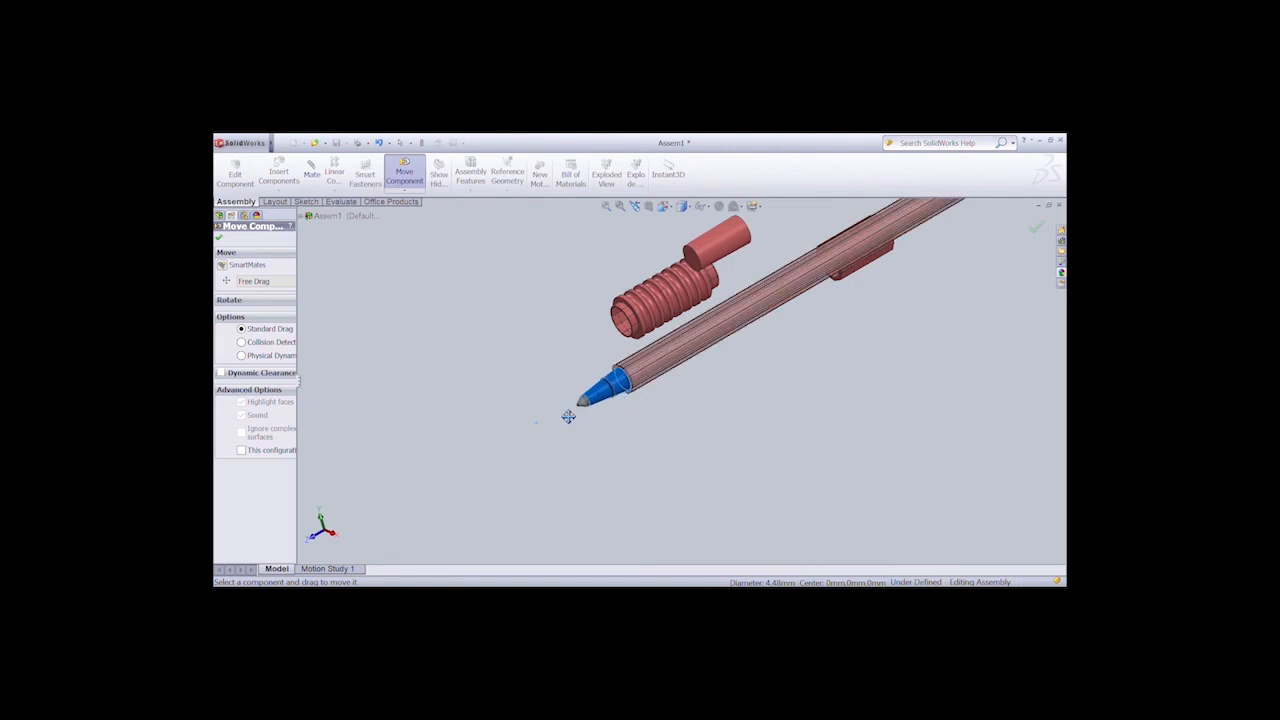
{"action": "key", "text": "Left"}
{"action": "key", "text": "Left"}
{"action": "left_click", "coordinate": [219, 238]}
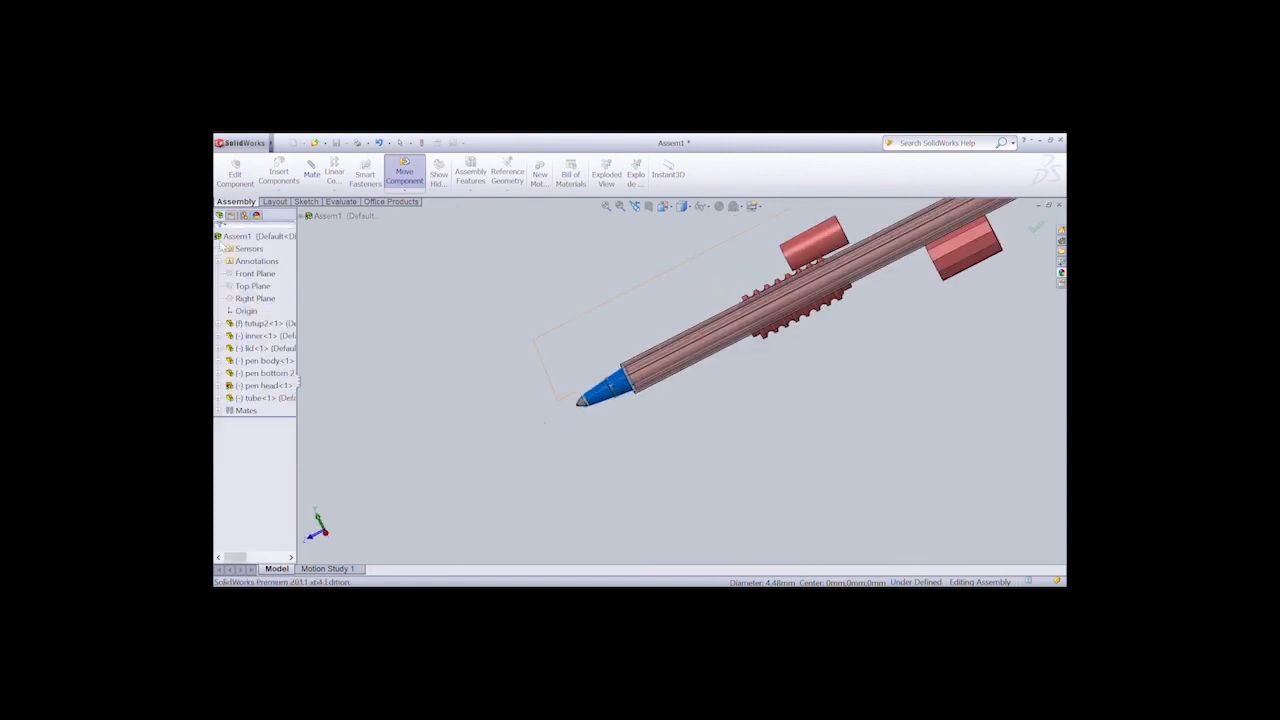
Move the ribbed sleeve in front of the pen tip and the pen bottom behind the pen's rear end.
{"action": "middle_click_drag", "start_coordinate": [563, 454], "coordinate": [612, 346]}
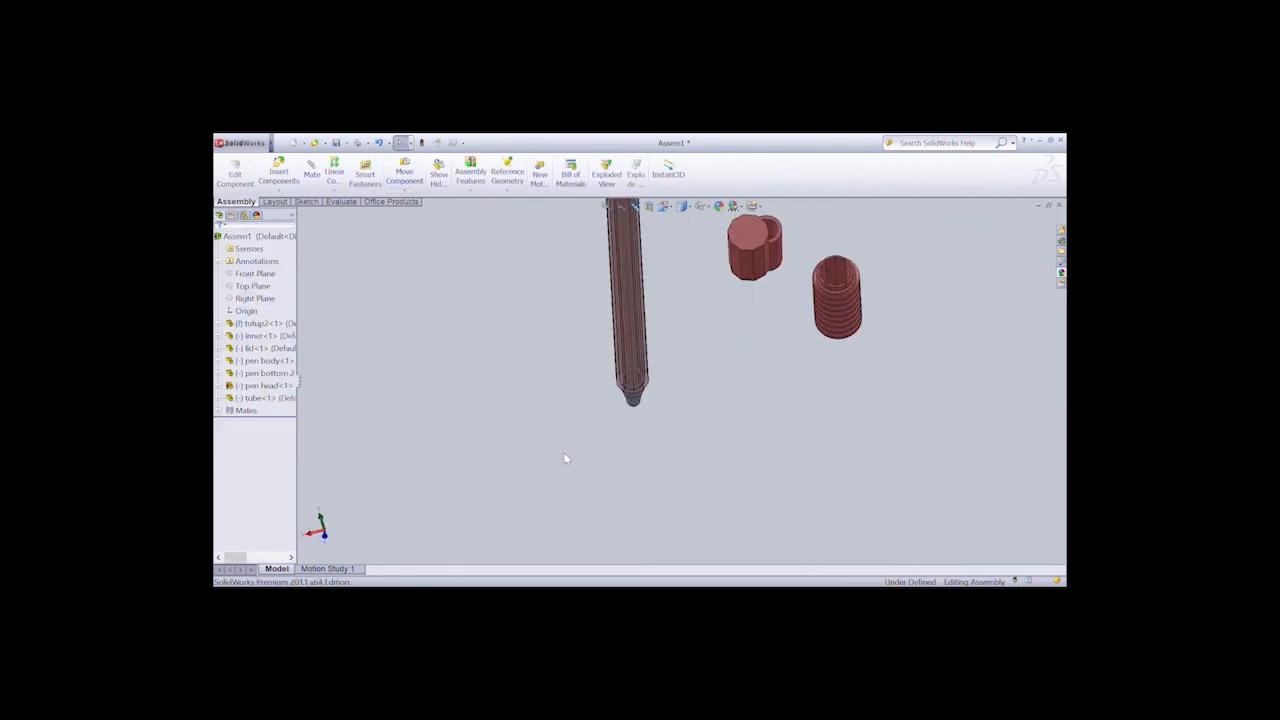
{"action": "scroll", "coordinate": [612, 346], "scroll_direction": "up", "scroll_amount": 3}
{"action": "left_click", "coordinate": [404, 175]}
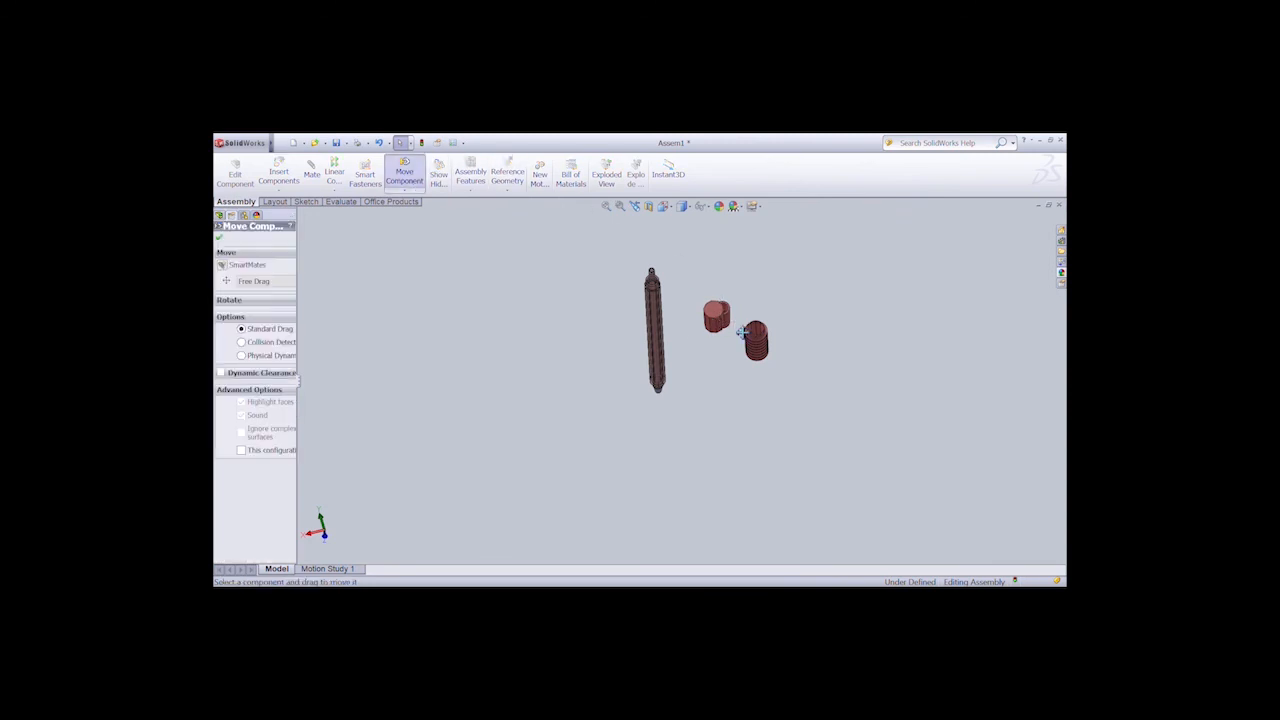
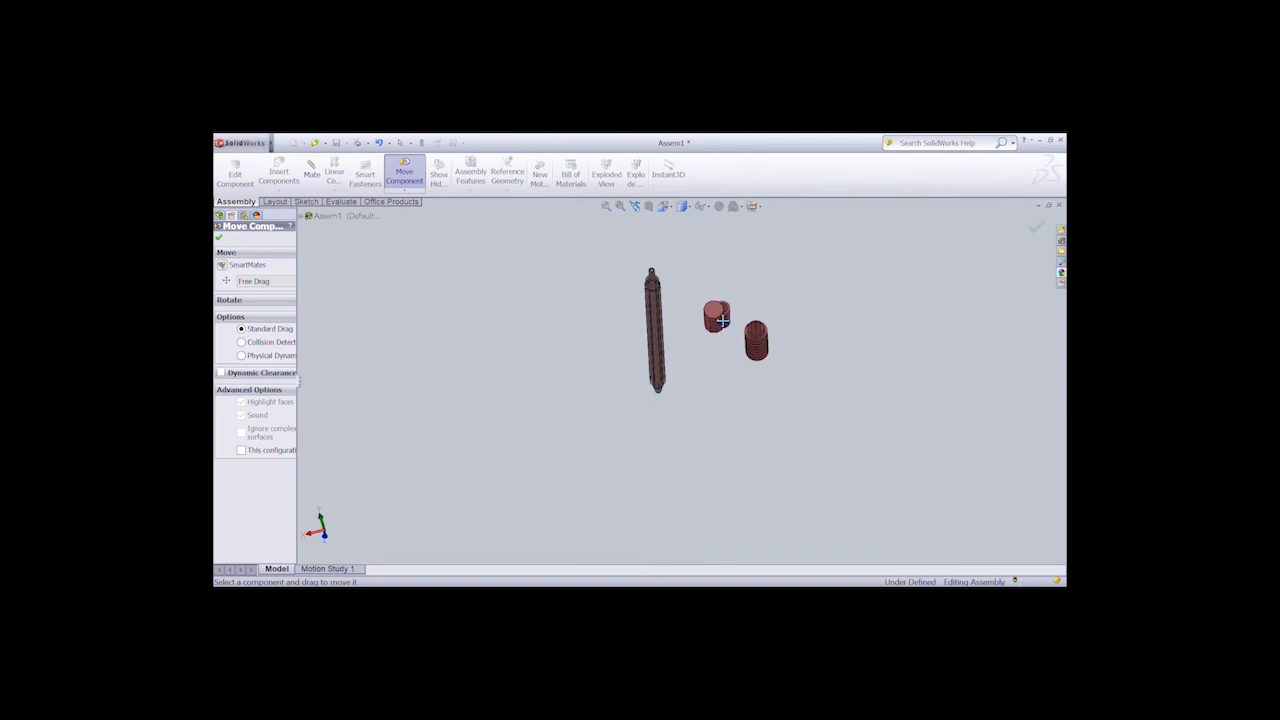
{"action": "key", "text": "Left"}
{"action": "key", "text": "Left"}
{"action": "key", "text": "Left"}
{"action": "key", "text": "Left"}
{"action": "key", "text": "Left"}
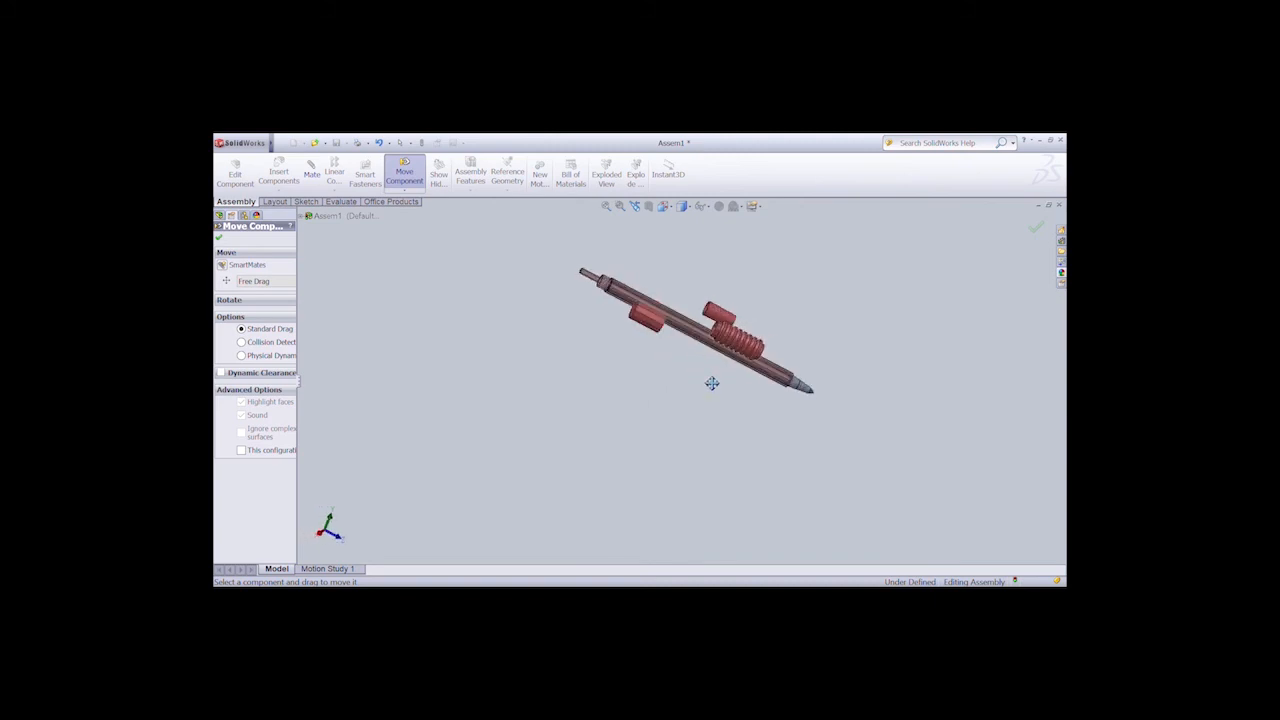
{"action": "left_click", "coordinate": [219, 237]}
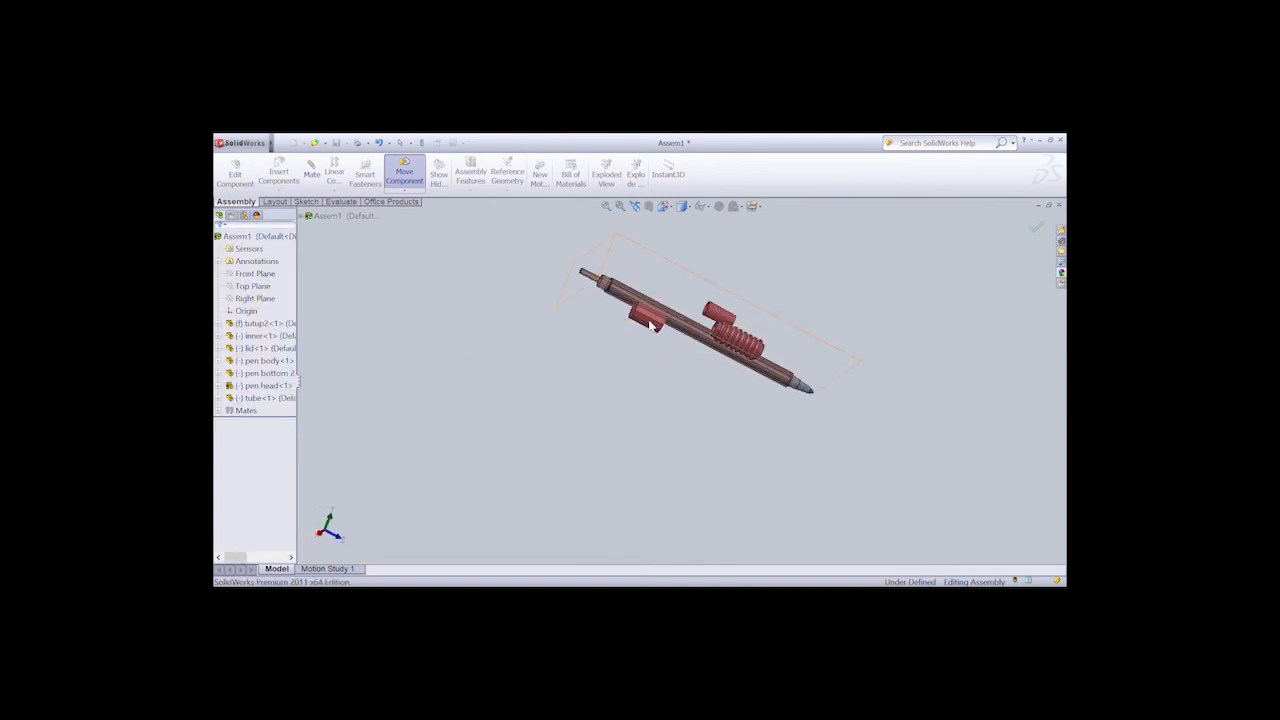
{"action": "left_click", "coordinate": [405, 175]}
{"action": "left_click_drag", "start_coordinate": [732, 362], "coordinate": [845, 428]}
{"action": "left_click_drag", "start_coordinate": [722, 318], "coordinate": [794, 338]}
{"action": "left_click_drag", "start_coordinate": [706, 342], "coordinate": [434, 292]}
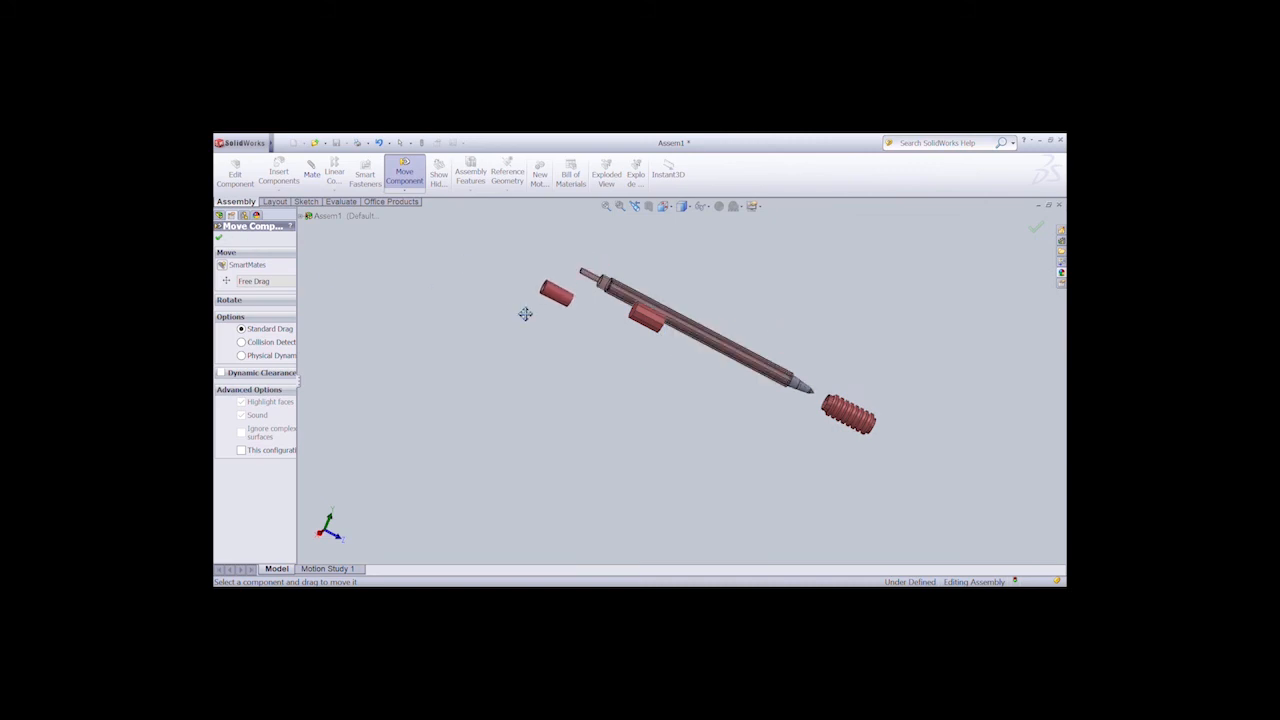
Rotate the pen bottom to turn its open end towards the pen body.
{"action": "scroll", "coordinate": [526, 314], "scroll_direction": "up", "scroll_amount": 4}
{"action": "scroll", "coordinate": [574, 336], "scroll_direction": "down", "scroll_amount": 2}
{"action": "scroll", "coordinate": [928, 486], "scroll_direction": "up", "scroll_amount": 6}
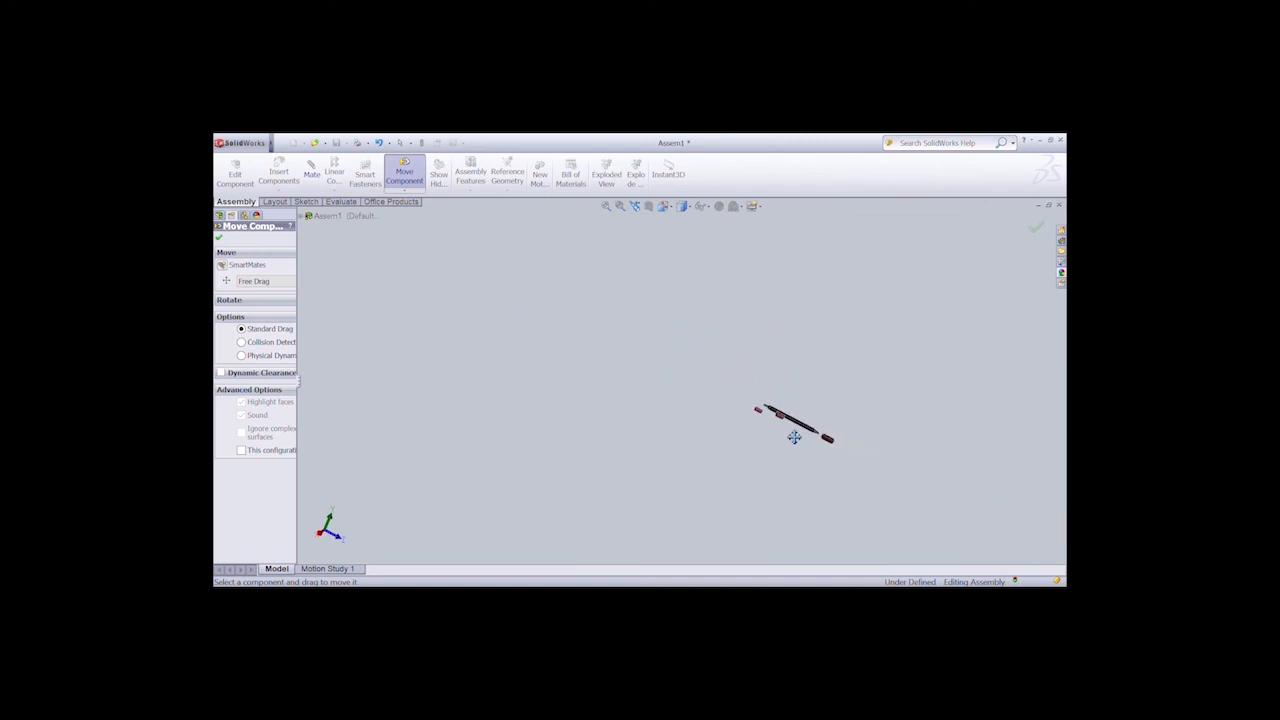
{"action": "scroll", "coordinate": [794, 437], "scroll_direction": "down", "scroll_amount": 5}
{"action": "left_click", "coordinate": [405, 190]}
{"action": "left_click", "coordinate": [430, 216]}
{"action": "left_click_drag", "start_coordinate": [585, 319], "coordinate": [607, 479]}
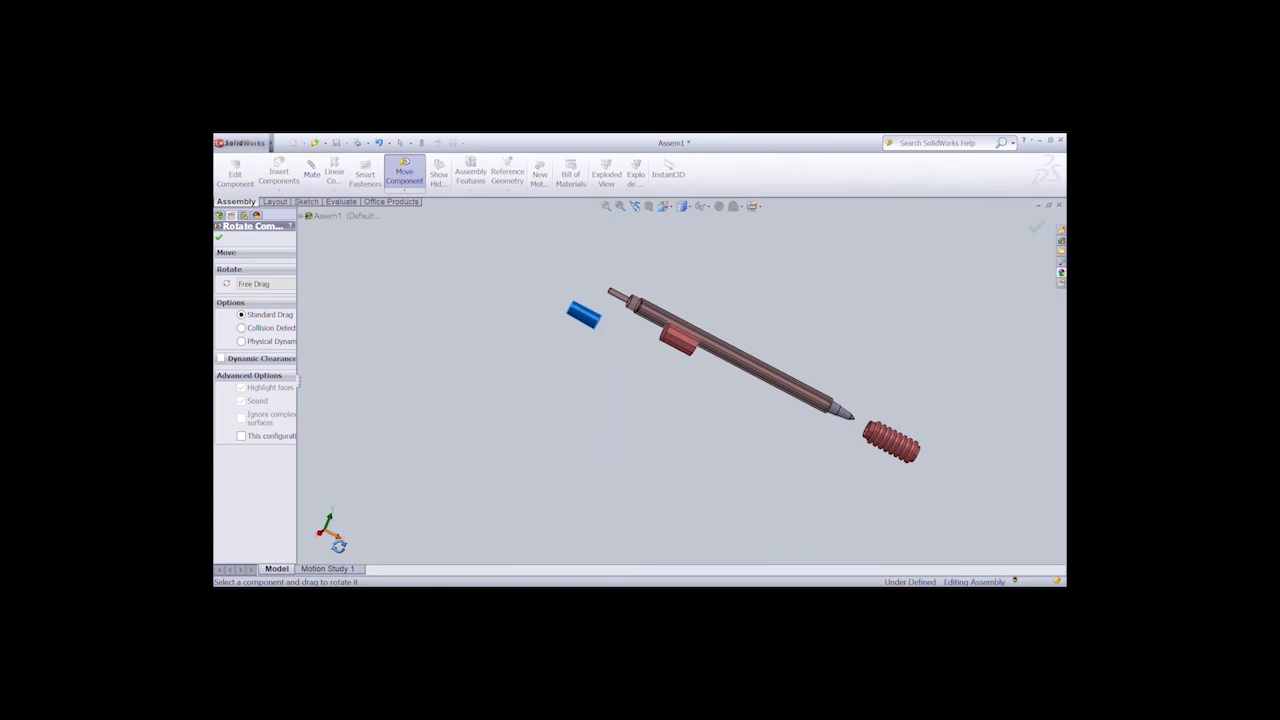
{"action": "key", "text": "Left"}
{"action": "key", "text": "Left"}
{"action": "left_click", "coordinate": [219, 237]}
Move the pen bottom just behind the thin tube's rear end, roughly in line with the pen.
{"action": "left_click", "coordinate": [404, 175]}
{"action": "left_click_drag", "start_coordinate": [642, 320], "coordinate": [681, 291]}
{"action": "key", "text": "Left"}
{"action": "key", "text": "Left"}
{"action": "key", "text": "Left"}
{"action": "key", "text": "Left"}
{"action": "left_click_drag", "start_coordinate": [817, 284], "coordinate": [893, 297]}
{"action": "key", "text": "Left"}
{"action": "key", "text": "Left"}
{"action": "key", "text": "Left"}
{"action": "key", "text": "Left"}
{"action": "key", "text": "Left"}
{"action": "key", "text": "Left"}
{"action": "key", "text": "Left"}
{"action": "key", "text": "Left"}
{"action": "key", "text": "Left"}
{"action": "key", "text": "Left"}
Mate the pen bottom's open end concentric with the pen body's rear collar.
{"action": "left_click", "coordinate": [312, 174]}
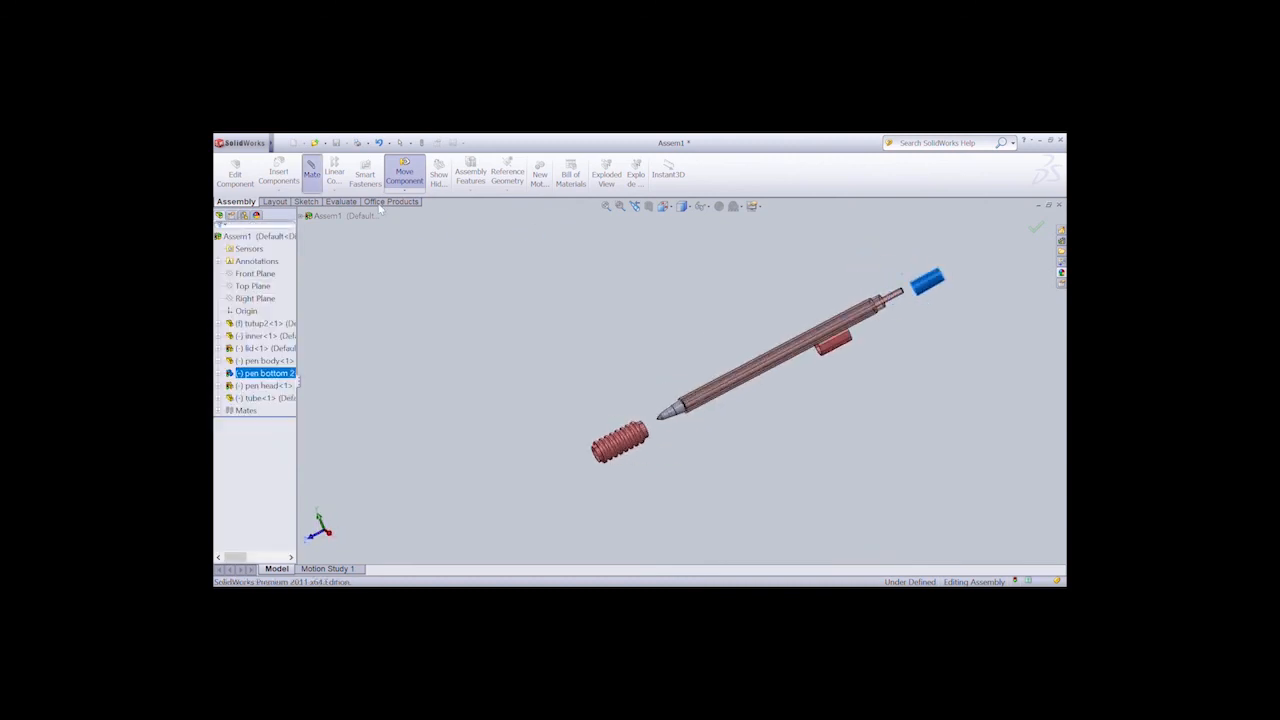
{"action": "key", "text": "Delete"}
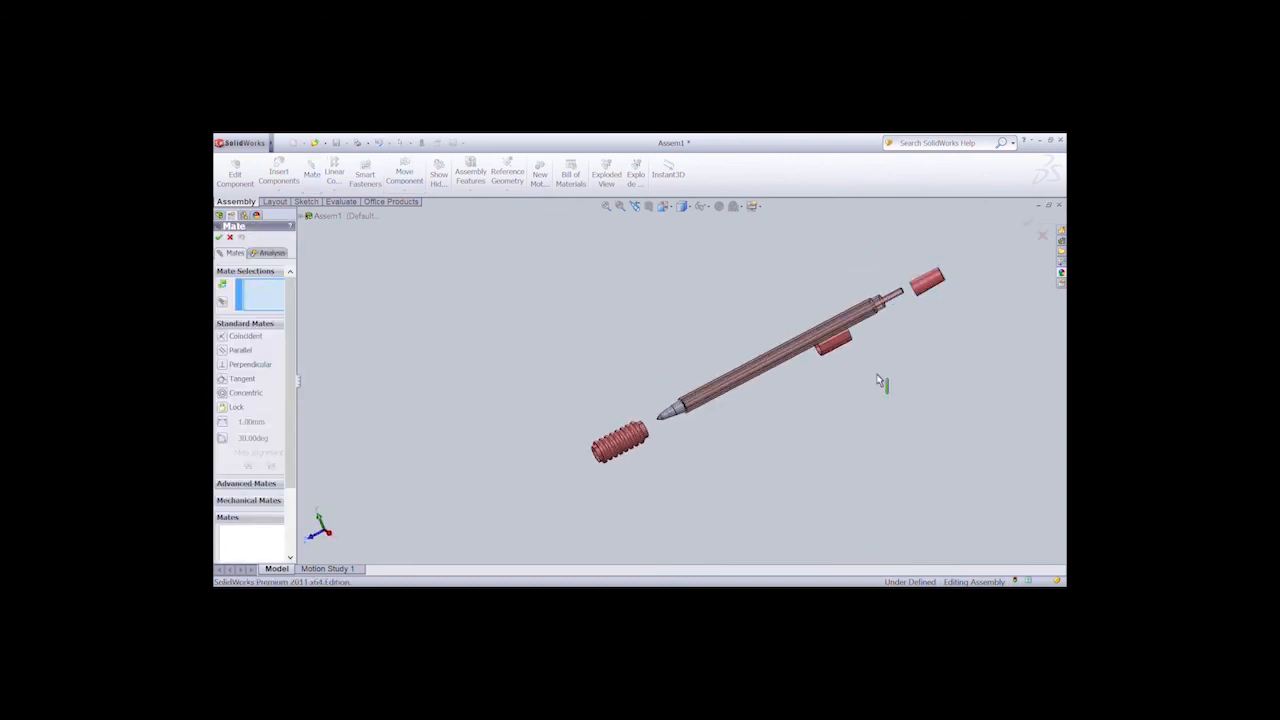
{"action": "scroll", "coordinate": [931, 292], "scroll_direction": "down", "scroll_amount": 4}
{"action": "scroll", "coordinate": [931, 292], "scroll_direction": "up", "scroll_amount": 5}
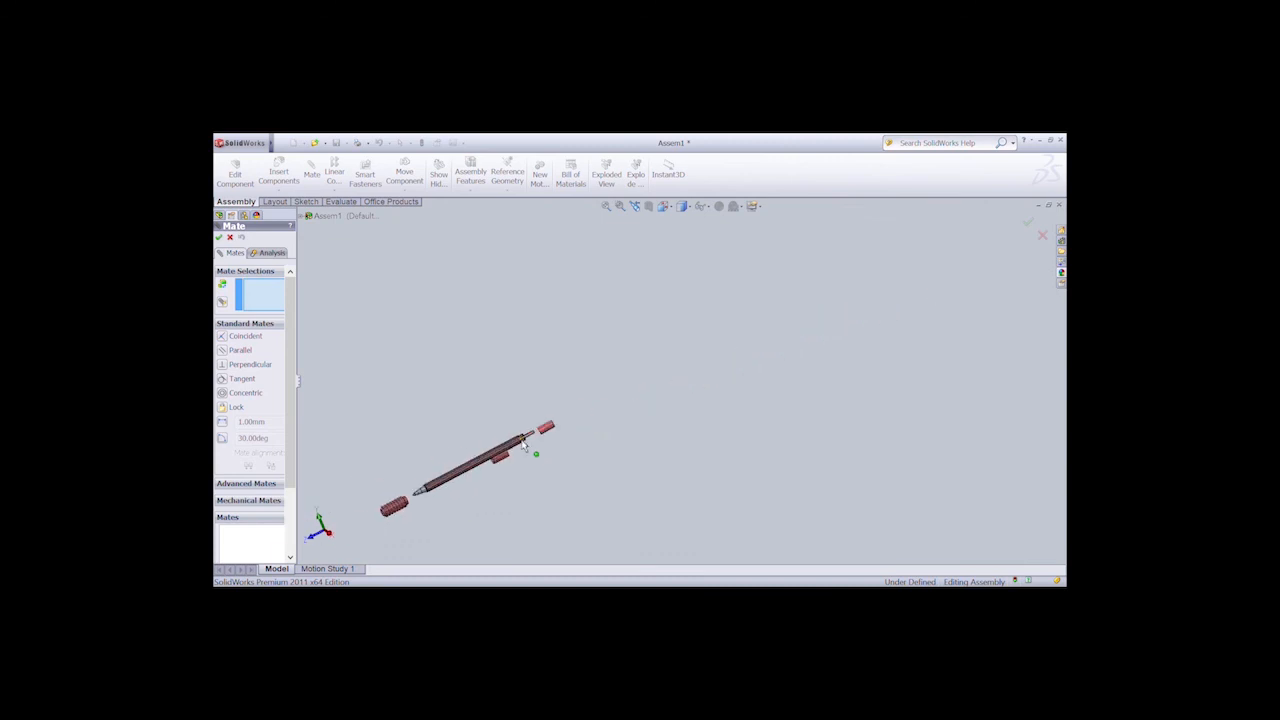
{"action": "scroll", "coordinate": [523, 445], "scroll_direction": "down", "scroll_amount": 5}
{"action": "left_click", "coordinate": [930, 292]}
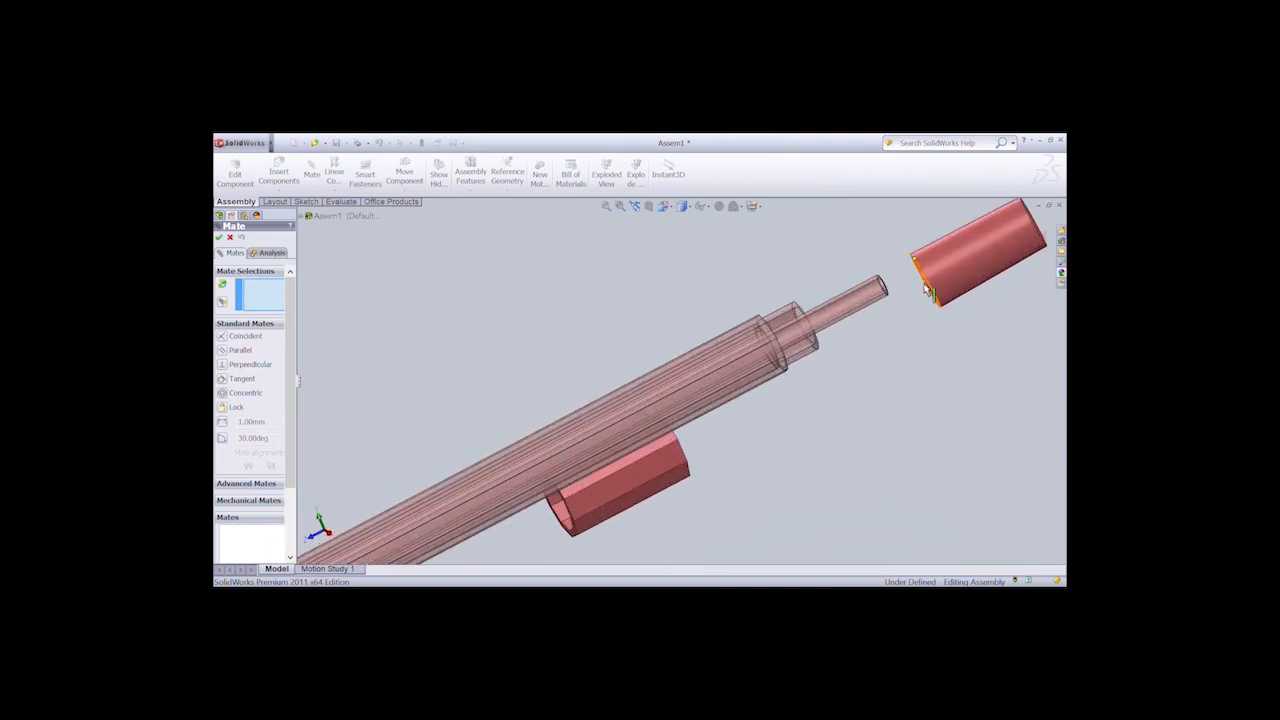
{"action": "left_click", "coordinate": [808, 341]}
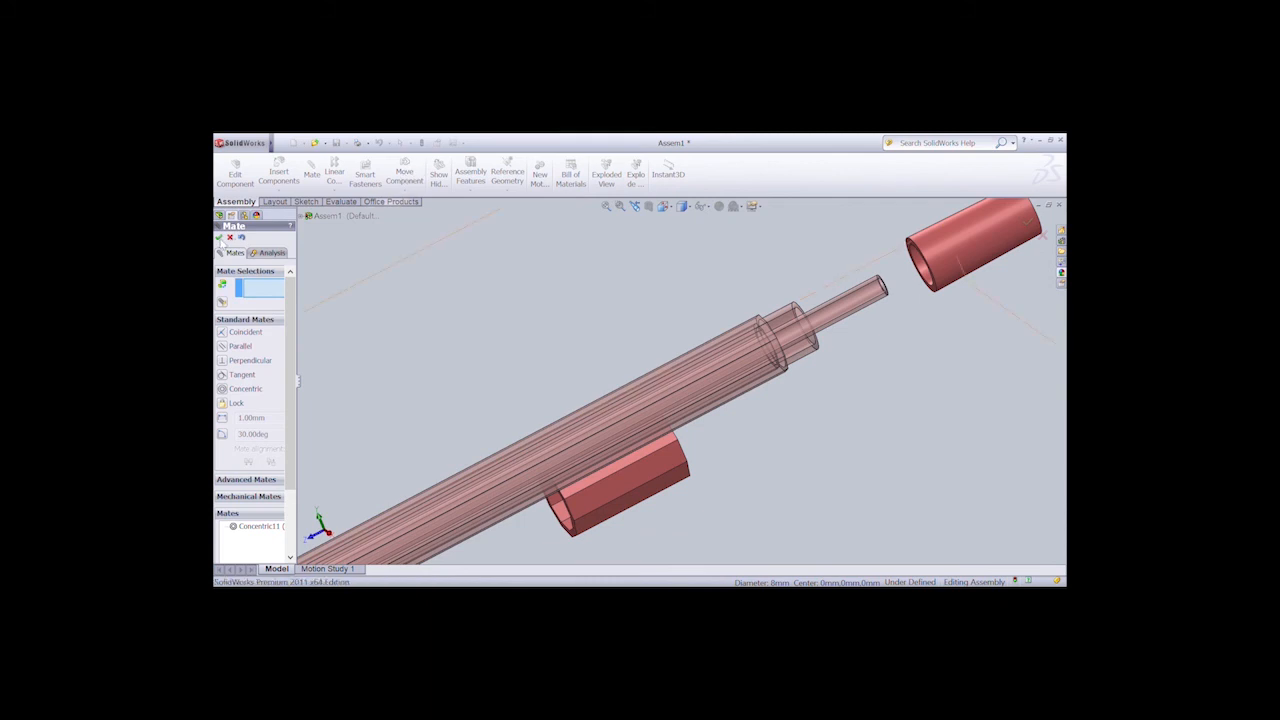
{"action": "left_click", "coordinate": [219, 237]}
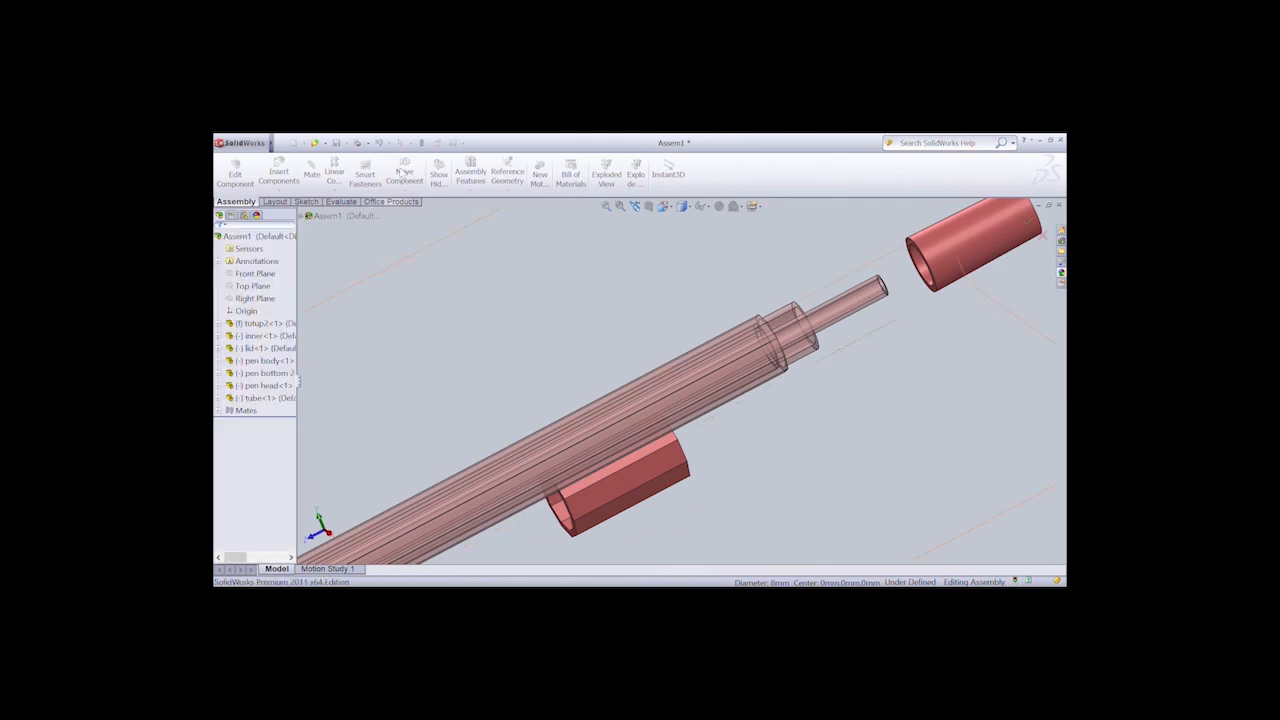
Slide the pen bottom forward over the rear collar until it meets the pen body.
{"action": "left_click", "coordinate": [403, 173]}
{"action": "left_click_drag", "start_coordinate": [957, 271], "coordinate": [611, 336]}
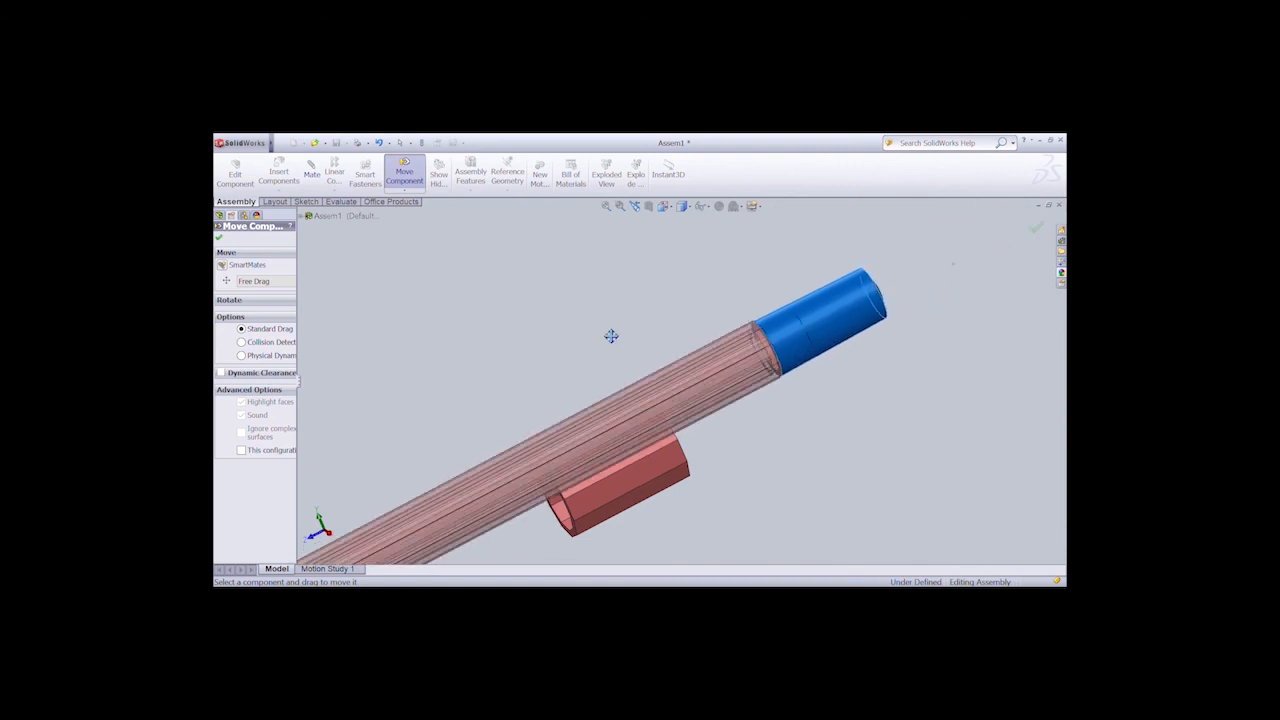
{"action": "left_click", "coordinate": [219, 237]}
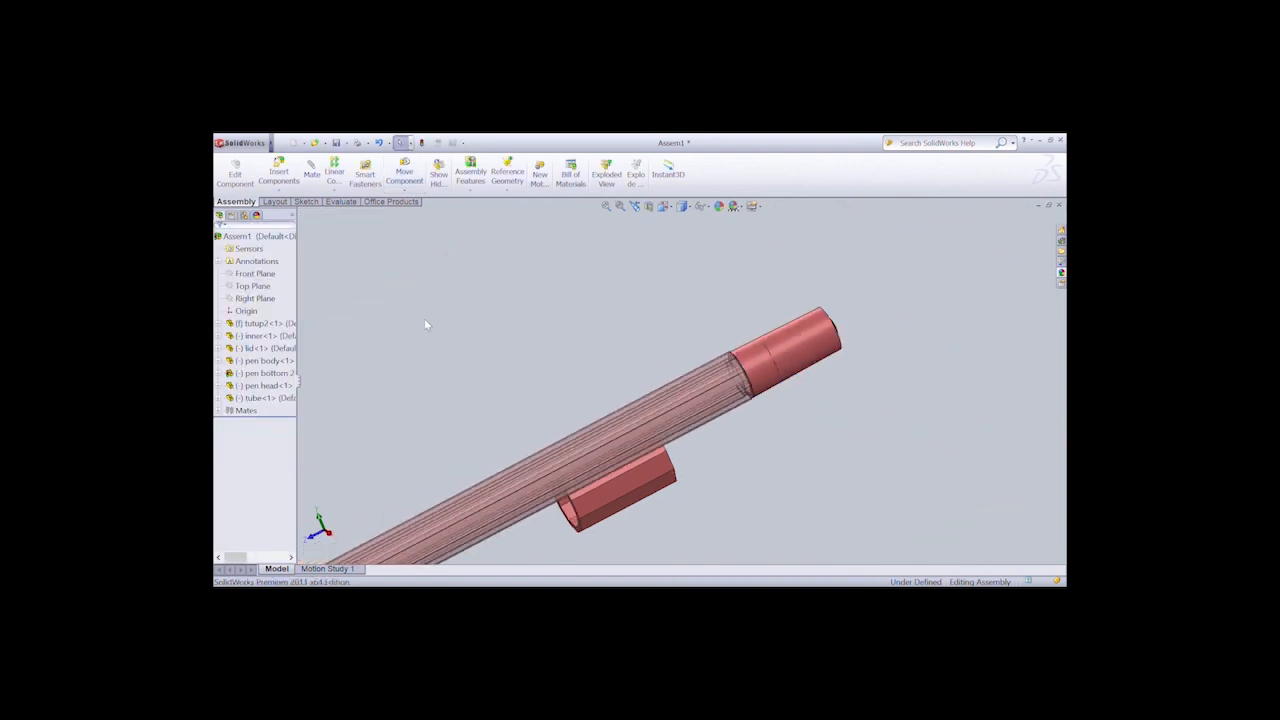
Rotate the ribbed grip in front of the pen tip to a steeper angle.
{"action": "scroll", "coordinate": [424, 320], "scroll_direction": "down", "scroll_amount": 3}
{"action": "scroll", "coordinate": [520, 341], "scroll_direction": "up", "scroll_amount": 8}
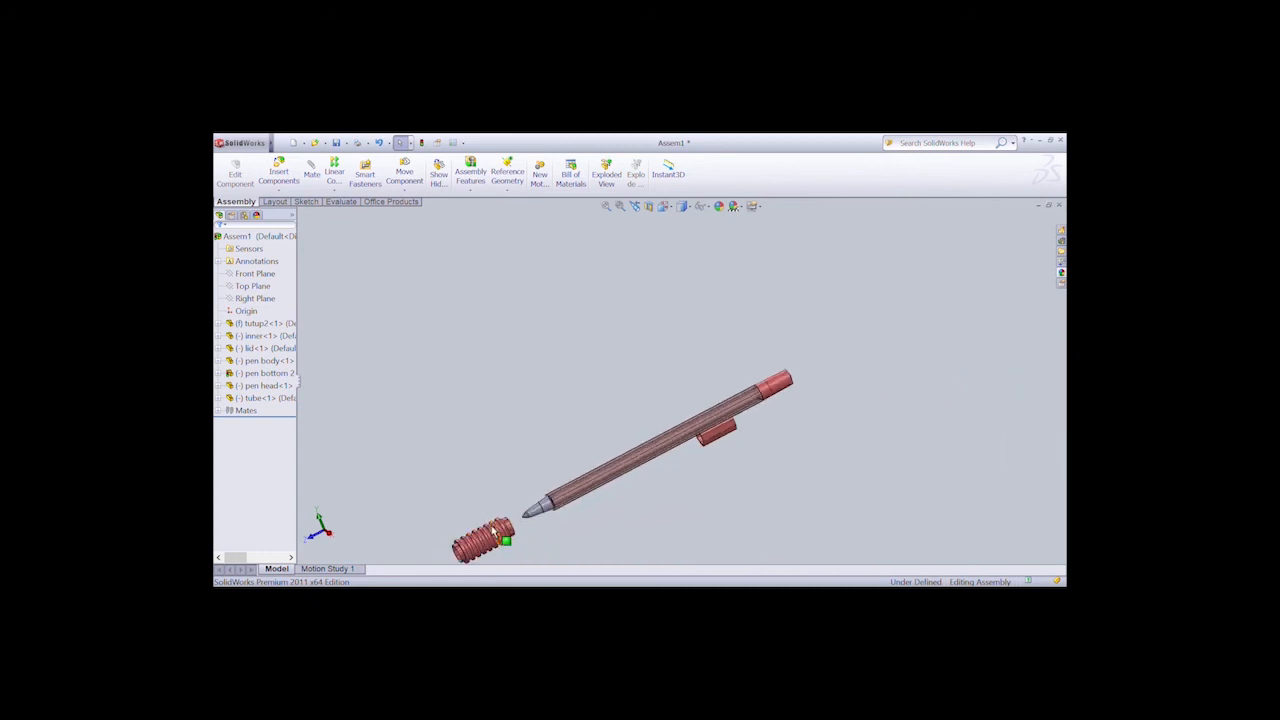
{"action": "left_click", "coordinate": [415, 179]}
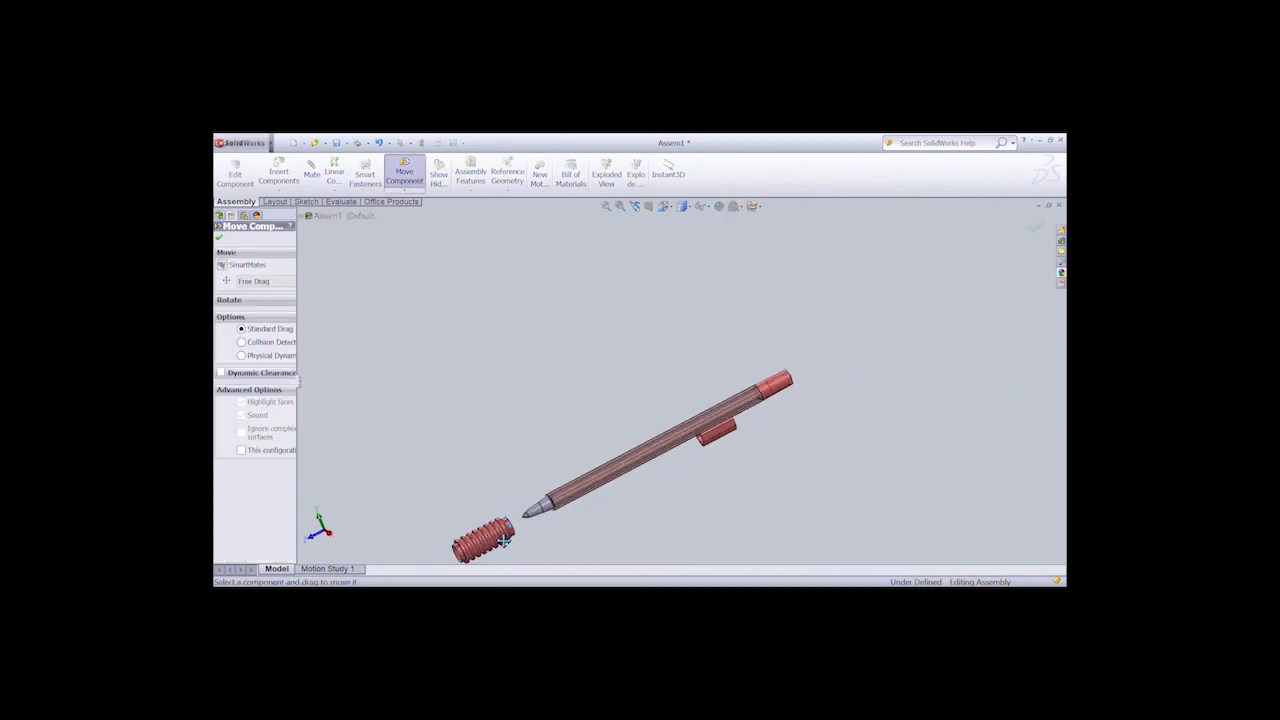
{"action": "left_click", "coordinate": [220, 238]}
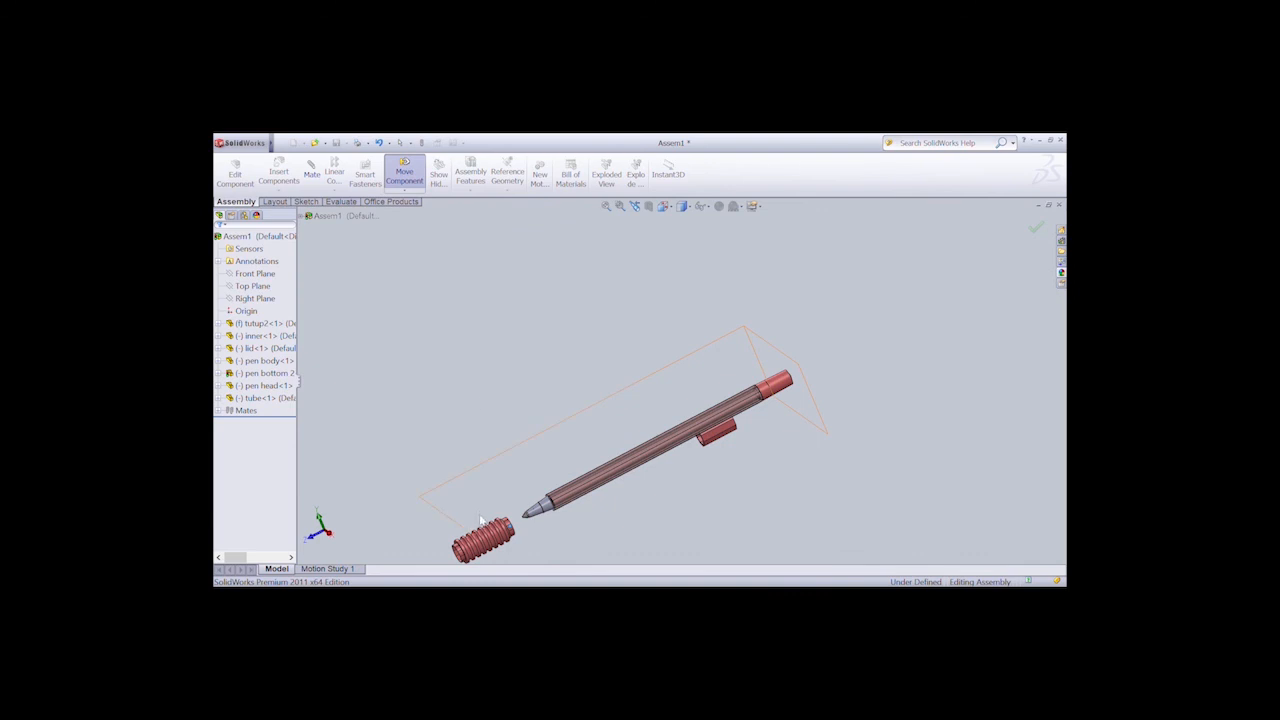
{"action": "left_click", "coordinate": [411, 188]}
{"action": "left_click", "coordinate": [427, 212]}
{"action": "mouse_move", "coordinate": [495, 533]}
{"action": "left_mouse_down"}
{"action": "mouse_move", "coordinate": [558, 514]}
{"action": "mouse_move", "coordinate": [637, 385]}
{"action": "mouse_move", "coordinate": [600, 349]}
{"action": "mouse_move", "coordinate": [509, 543]}
{"action": "mouse_move", "coordinate": [649, 437]}
{"action": "mouse_move", "coordinate": [546, 500]}
{"action": "mouse_move", "coordinate": [663, 420]}
{"action": "mouse_move", "coordinate": [519, 550]}
{"action": "mouse_move", "coordinate": [517, 506]}
{"action": "mouse_move", "coordinate": [546, 435]}
{"action": "mouse_move", "coordinate": [530, 480]}
{"action": "mouse_move", "coordinate": [560, 470]}
{"action": "mouse_move", "coordinate": [572, 488]}
{"action": "mouse_move", "coordinate": [516, 441]}
{"action": "mouse_move", "coordinate": [554, 514]}
{"action": "mouse_move", "coordinate": [508, 530]}
{"action": "left_mouse_up"}
{"action": "left_click", "coordinate": [218, 237]}
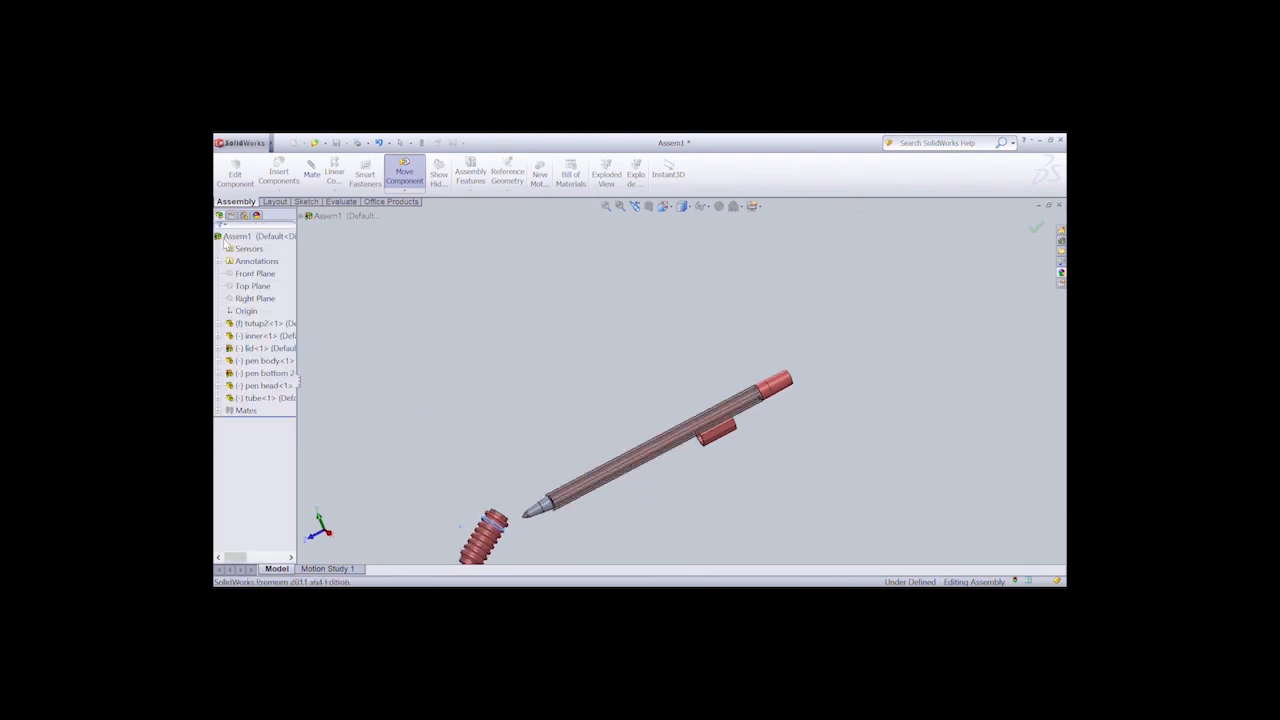
Move the ribbed grip up beside the pen tip, clear of the pen head.
{"action": "left_click", "coordinate": [404, 174]}
{"action": "mouse_move", "coordinate": [487, 532]}
{"action": "left_mouse_down"}
{"action": "mouse_move", "coordinate": [503, 471]}
{"action": "mouse_move", "coordinate": [490, 517]}
{"action": "left_mouse_up"}
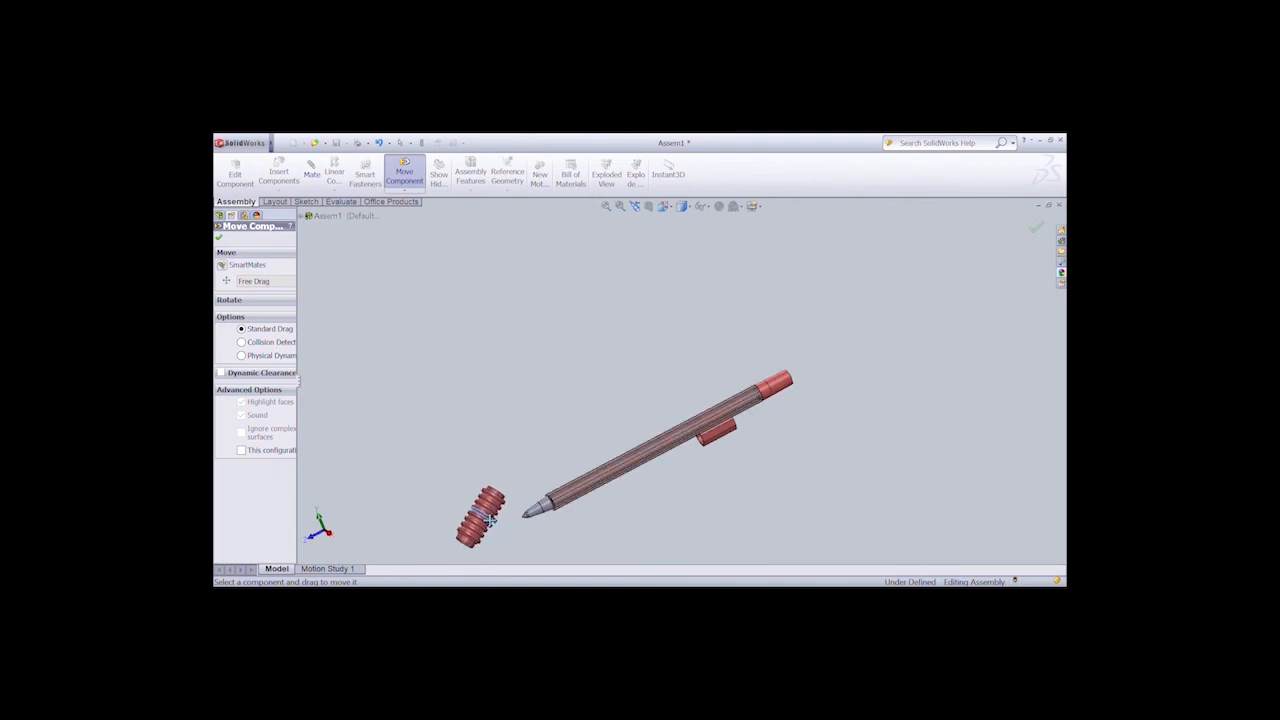
{"action": "left_click", "coordinate": [220, 238]}
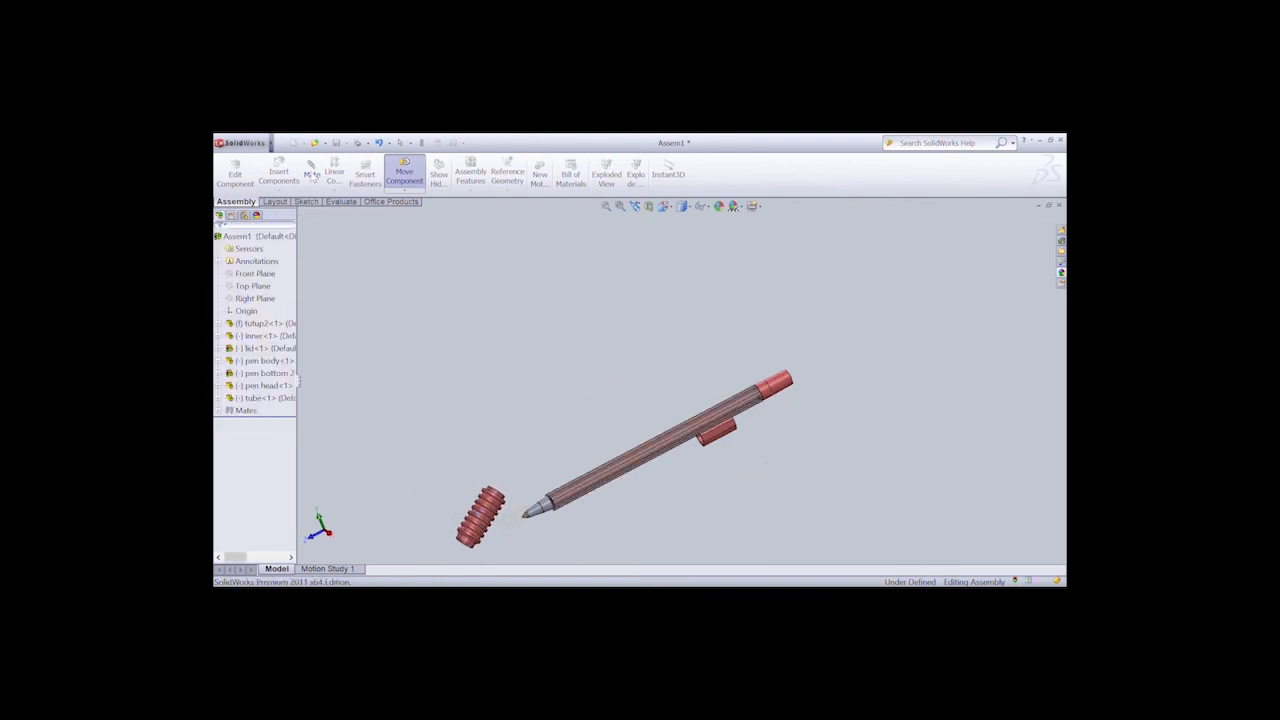
Mate the ribbed grip's end edge concentric with the pen head's circular edge.
{"action": "left_click", "coordinate": [311, 175]}
{"action": "left_click", "coordinate": [503, 500]}
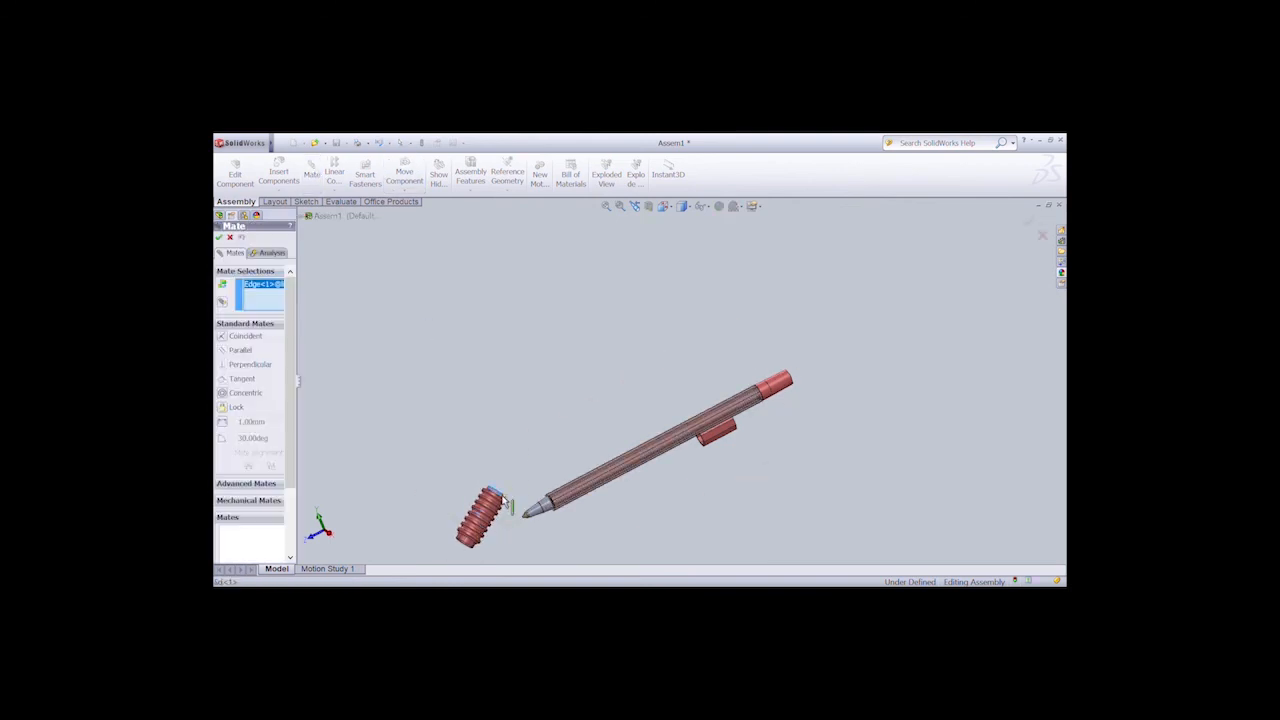
{"action": "left_click", "coordinate": [552, 508]}
{"action": "key", "text": "Left"}
{"action": "key", "text": "Left"}
{"action": "key", "text": "Left"}
{"action": "key", "text": "Left"}
{"action": "key", "text": "Left"}
{"action": "key", "text": "Left"}
{"action": "key", "text": "Left"}
{"action": "key", "text": "Left"}
{"action": "key", "text": "Left"}
{"action": "key", "text": "Left"}
{"action": "key", "text": "Left"}
{"action": "key", "text": "Left"}
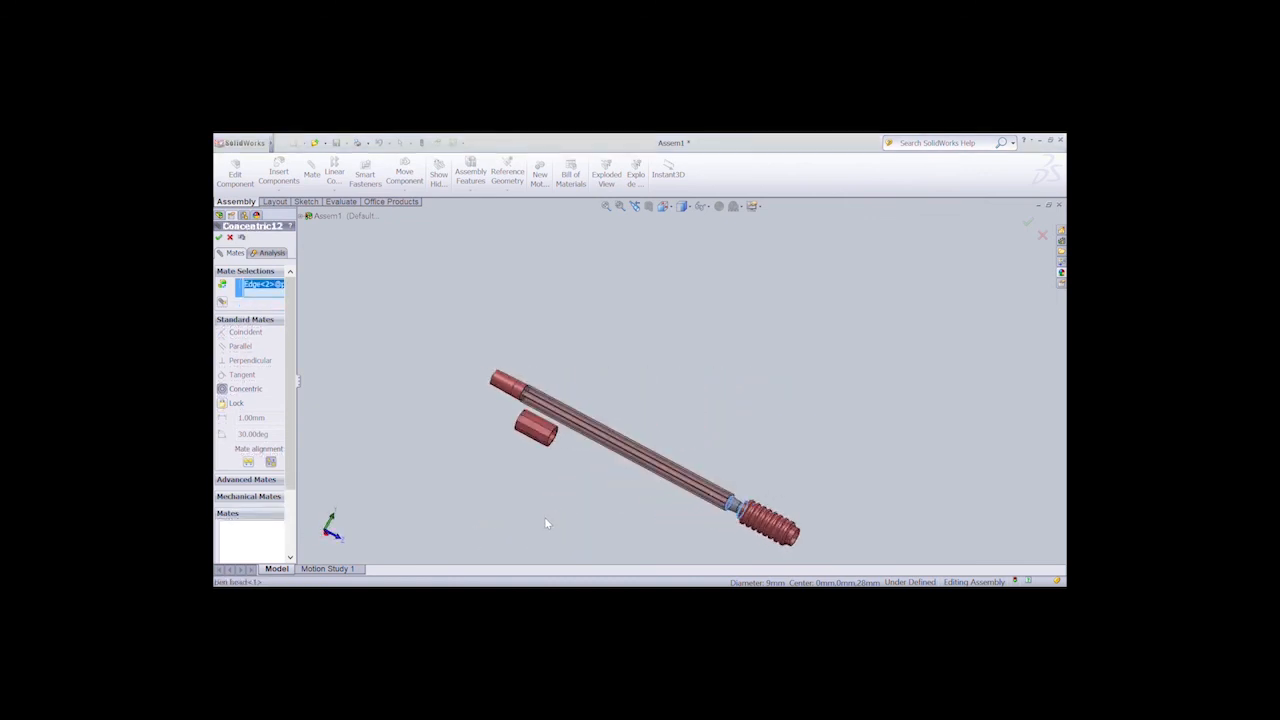
{"action": "left_click", "coordinate": [219, 237]}
{"action": "left_click", "coordinate": [219, 237]}
Slide the ribbed grip back over the pen head until it meets the pen body, leaving the tip exposed.
{"action": "left_click", "coordinate": [404, 173]}
{"action": "left_click_drag", "start_coordinate": [768, 534], "coordinate": [688, 494]}
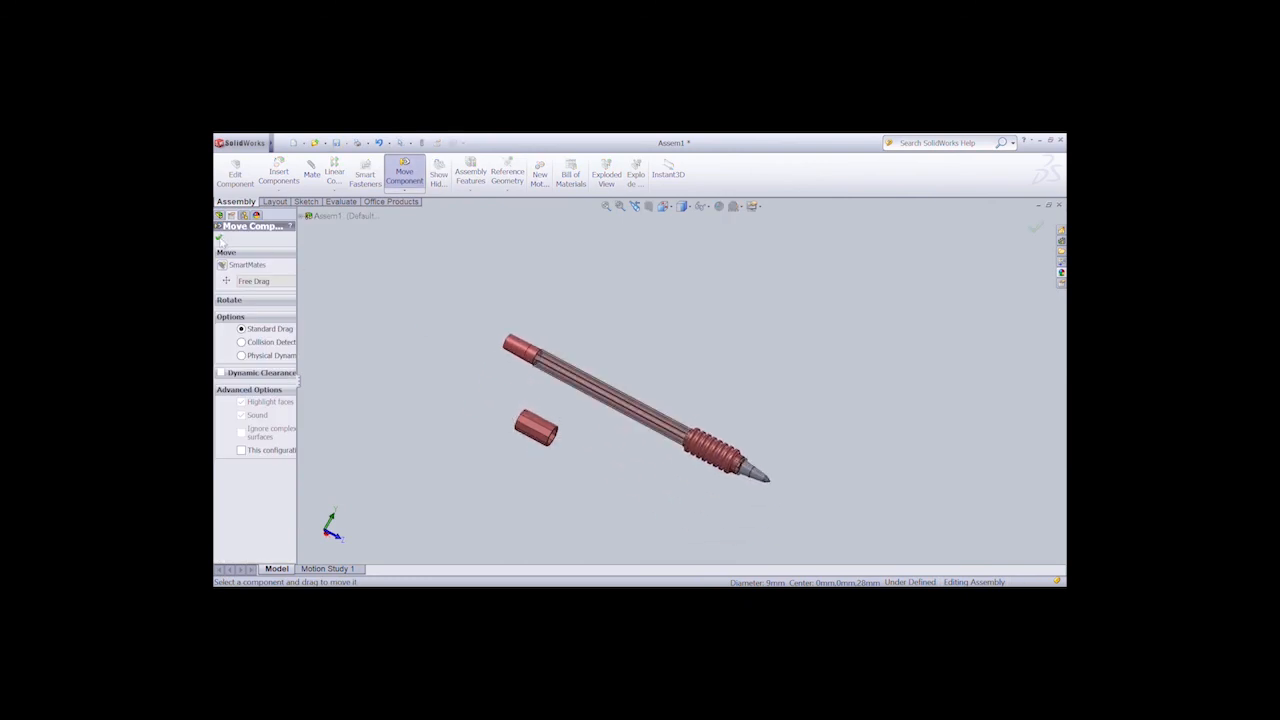
{"action": "left_click", "coordinate": [219, 237]}
{"action": "left_click", "coordinate": [404, 173]}
{"action": "left_click", "coordinate": [219, 237]}
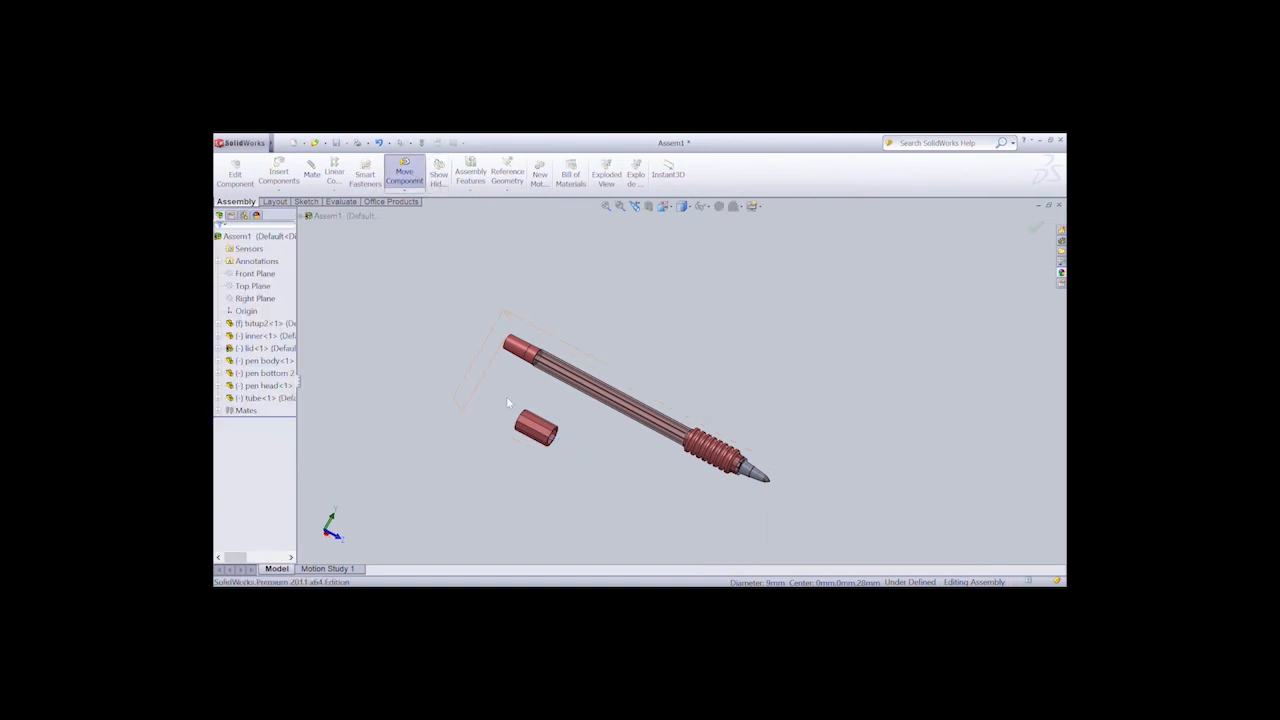
Replace the loose cap with a newly inserted tutup2 part placed in front of the pen tip.
{"action": "left_click", "coordinate": [545, 435]}
{"action": "key", "text": "Delete"}
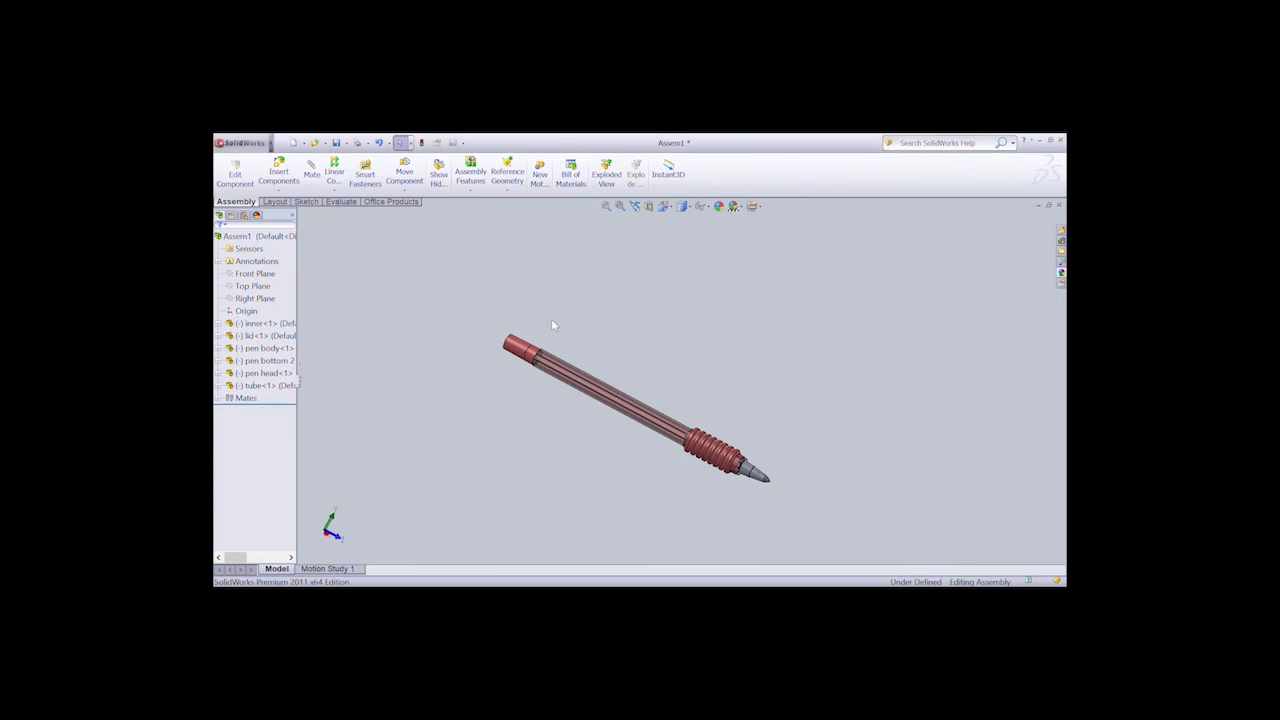
{"action": "left_click", "coordinate": [279, 176]}
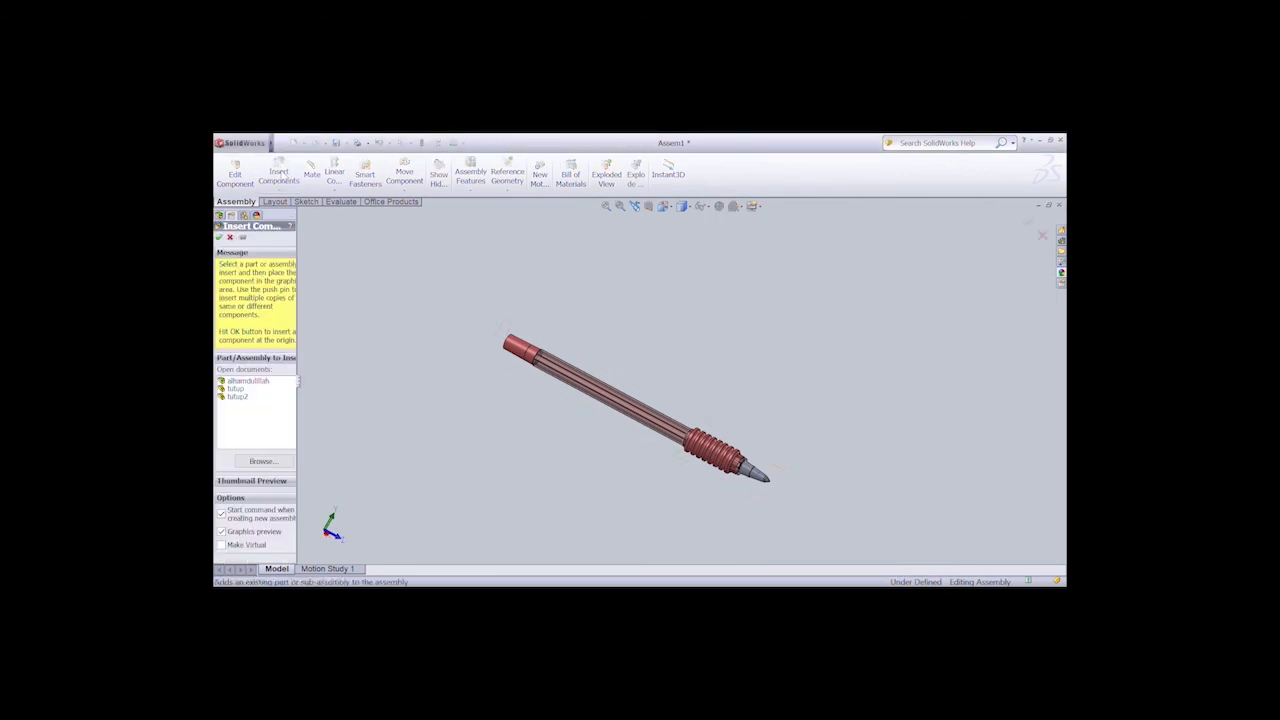
{"action": "left_click", "coordinate": [237, 397]}
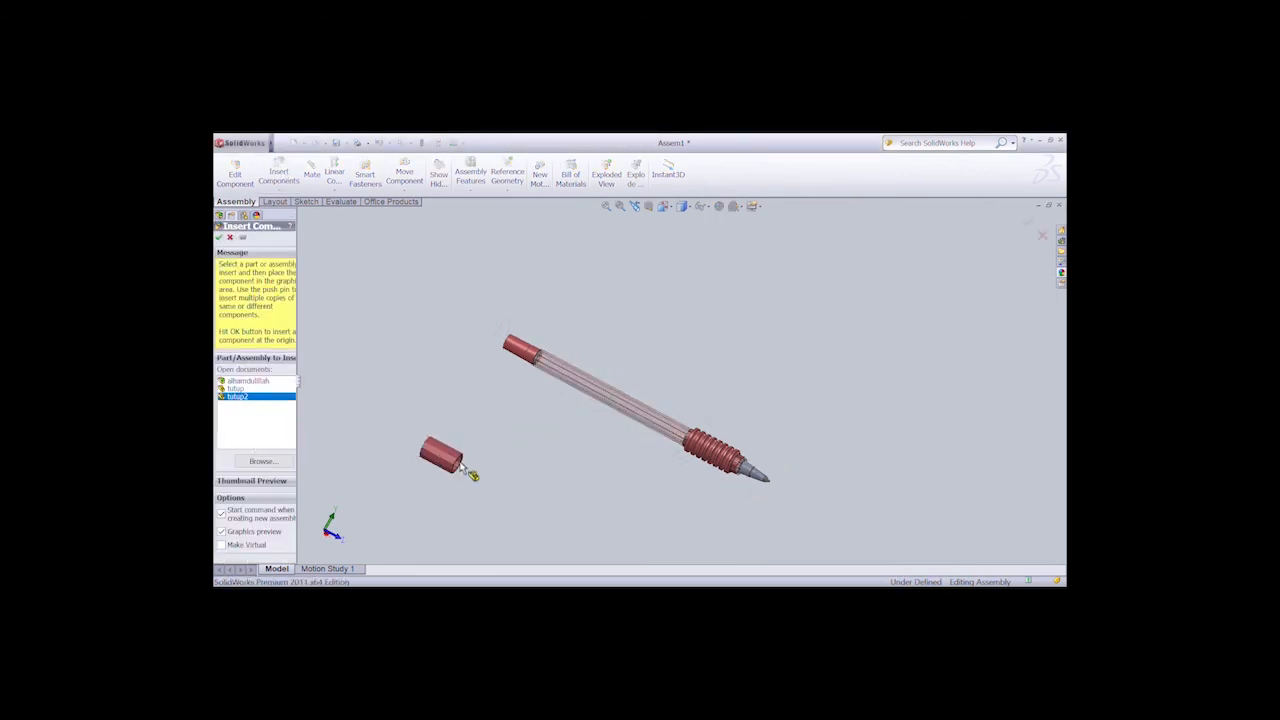
{"action": "left_click", "coordinate": [798, 512]}
Move the new cap a little farther away from the pen tip.
{"action": "left_click", "coordinate": [404, 172]}
{"action": "left_click_drag", "start_coordinate": [798, 508], "coordinate": [907, 582]}
{"action": "left_click", "coordinate": [230, 300]}
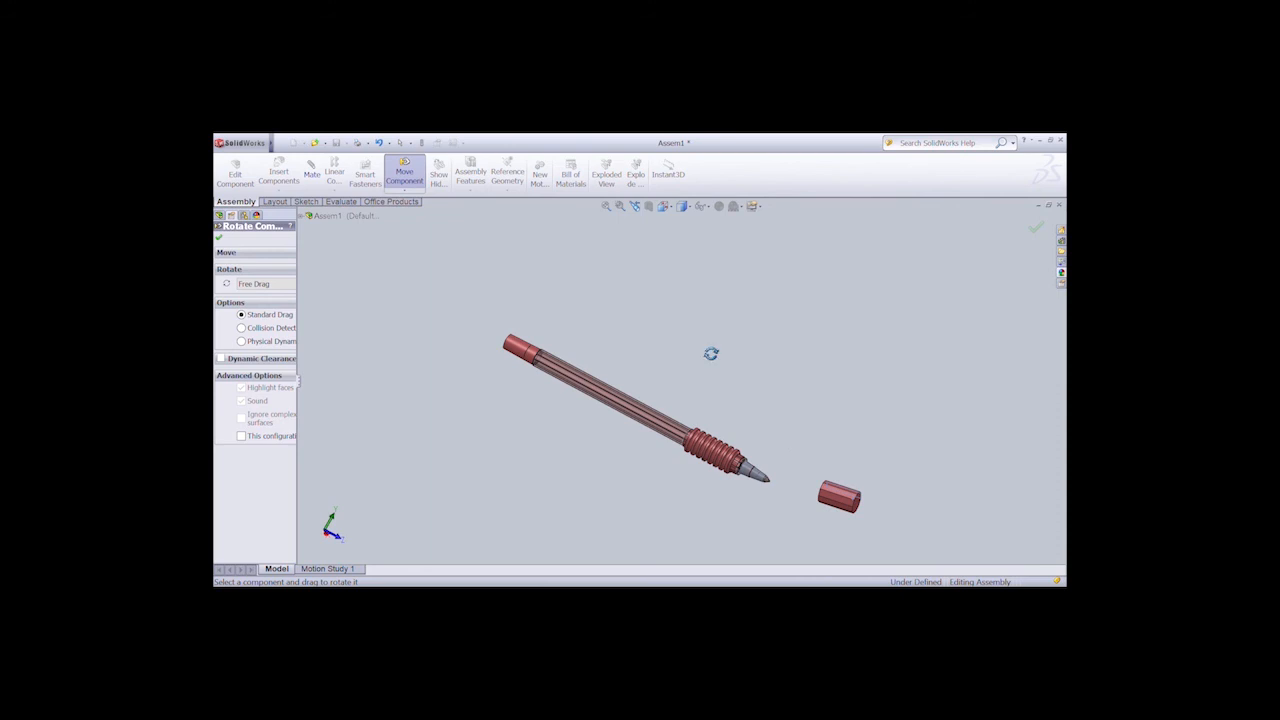
{"action": "left_click", "coordinate": [404, 172]}
{"action": "left_click", "coordinate": [219, 238]}
Try to mate the cap's inner end face coincident with the pen bottom's rear end face.
{"action": "left_click", "coordinate": [312, 172]}
{"action": "key", "text": "Left"}
{"action": "key", "text": "Left"}
{"action": "key", "text": "Left"}
{"action": "key", "text": "Left"}
{"action": "key", "text": "Left"}
{"action": "key", "text": "Left"}
{"action": "key", "text": "Left"}
{"action": "key", "text": "Left"}
{"action": "key", "text": "Left"}
{"action": "key", "text": "Left"}
{"action": "key", "text": "Left"}
{"action": "key", "text": "Left"}
{"action": "key", "text": "Left"}
{"action": "key", "text": "Left"}
{"action": "key", "text": "Left"}
{"action": "key", "text": "Right"}
{"action": "scroll", "coordinate": [576, 506], "scroll_direction": "down", "scroll_amount": 4}
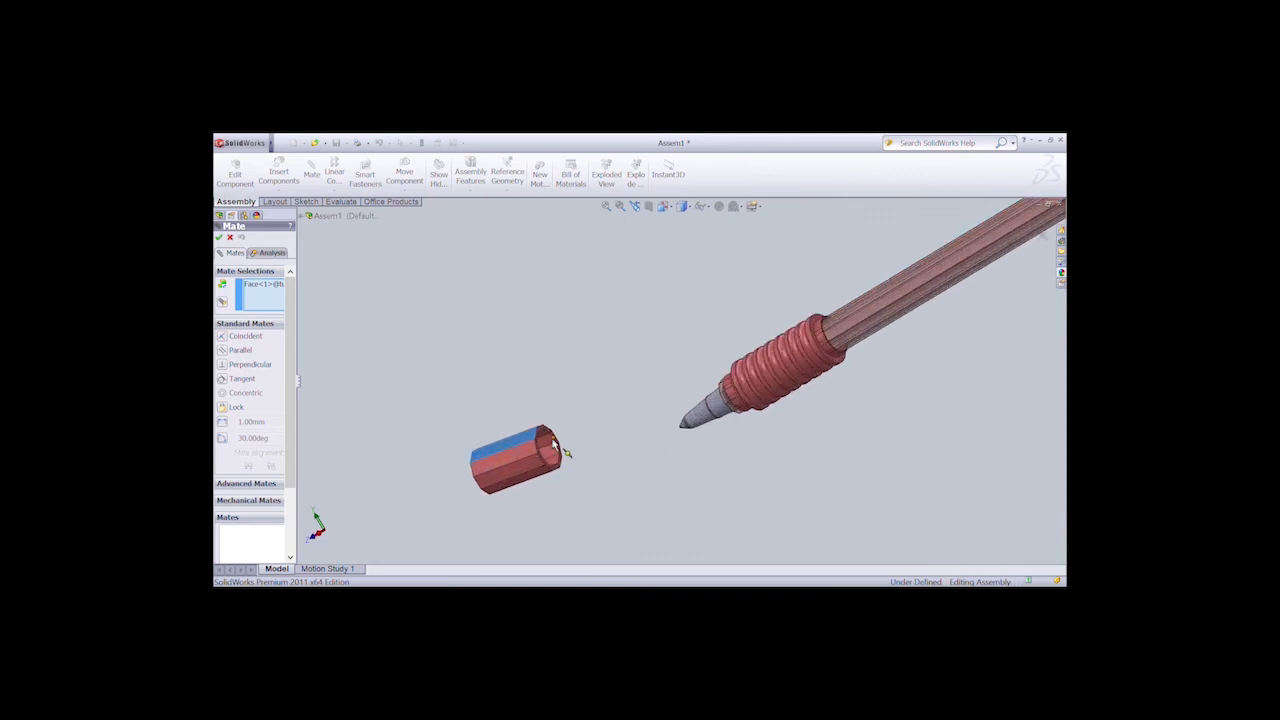
{"action": "key", "text": "Left"}
{"action": "key", "text": "Down"}
{"action": "key", "text": "Left"}
{"action": "key", "text": "Left"}
{"action": "key", "text": "Left"}
{"action": "key", "text": "Left"}
{"action": "key", "text": "Left"}
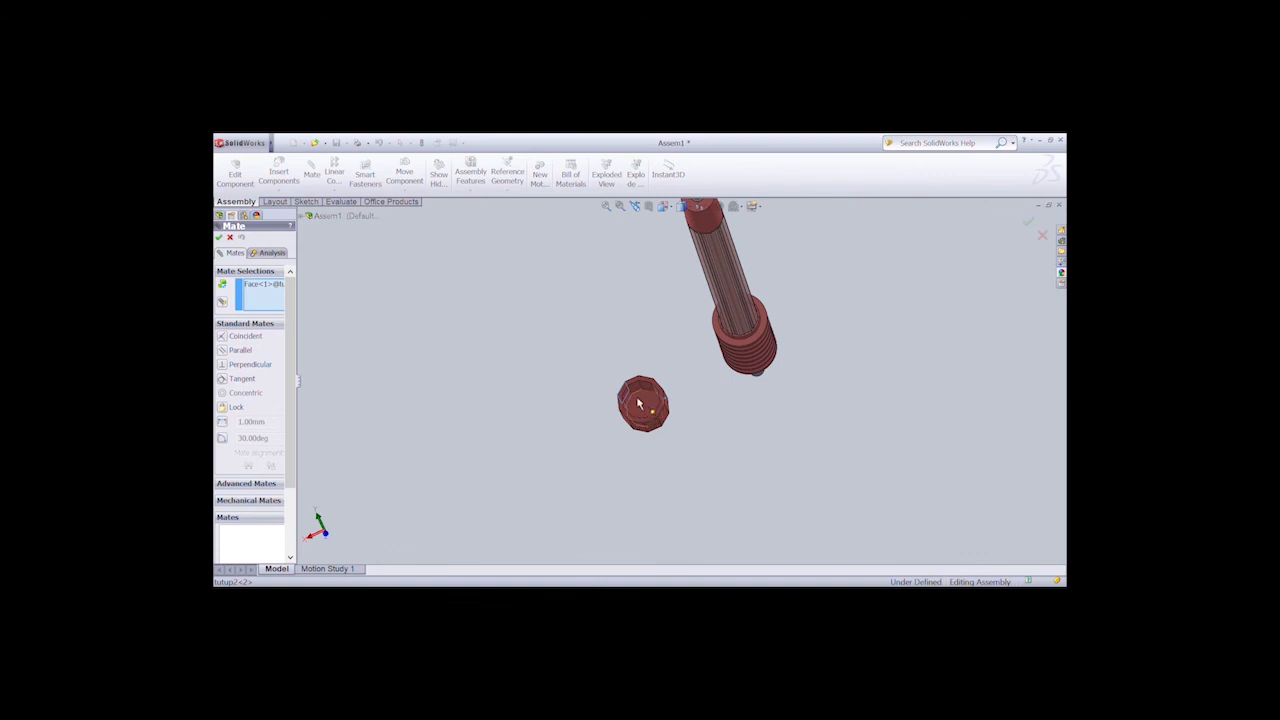
{"action": "key", "text": "Delete"}
{"action": "left_click", "coordinate": [634, 398]}
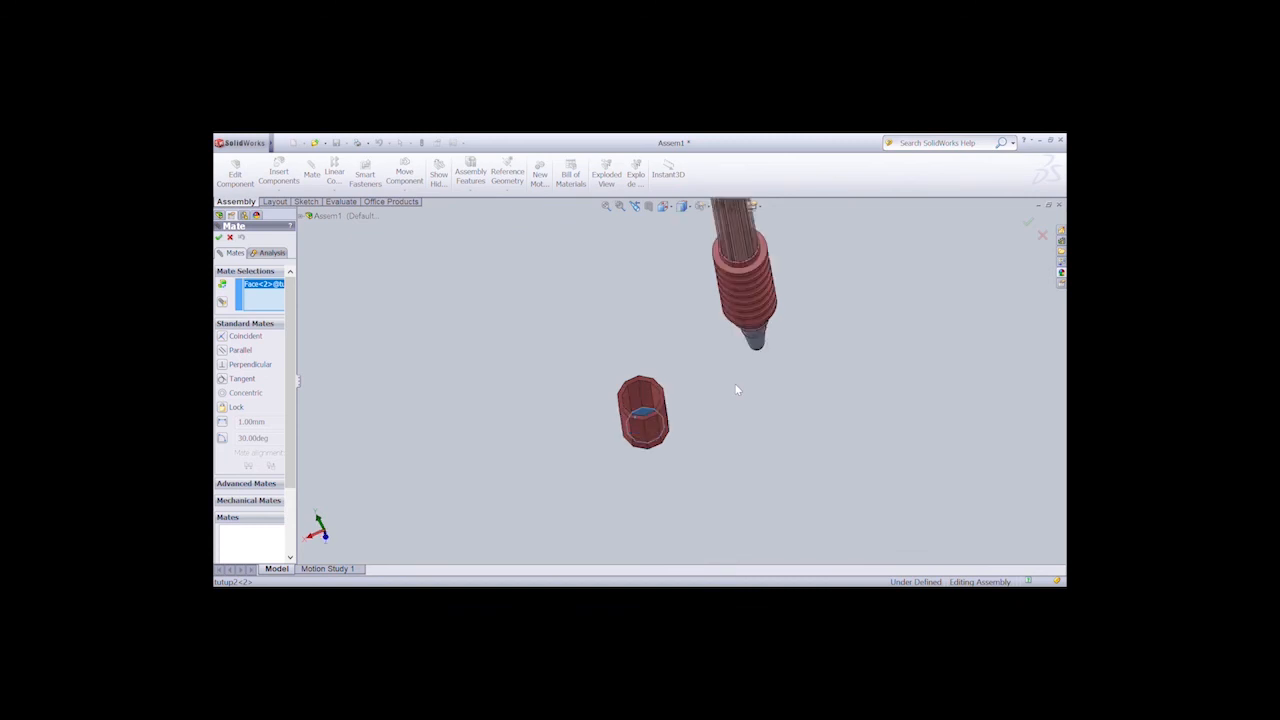
{"action": "left_click", "coordinate": [707, 494]}
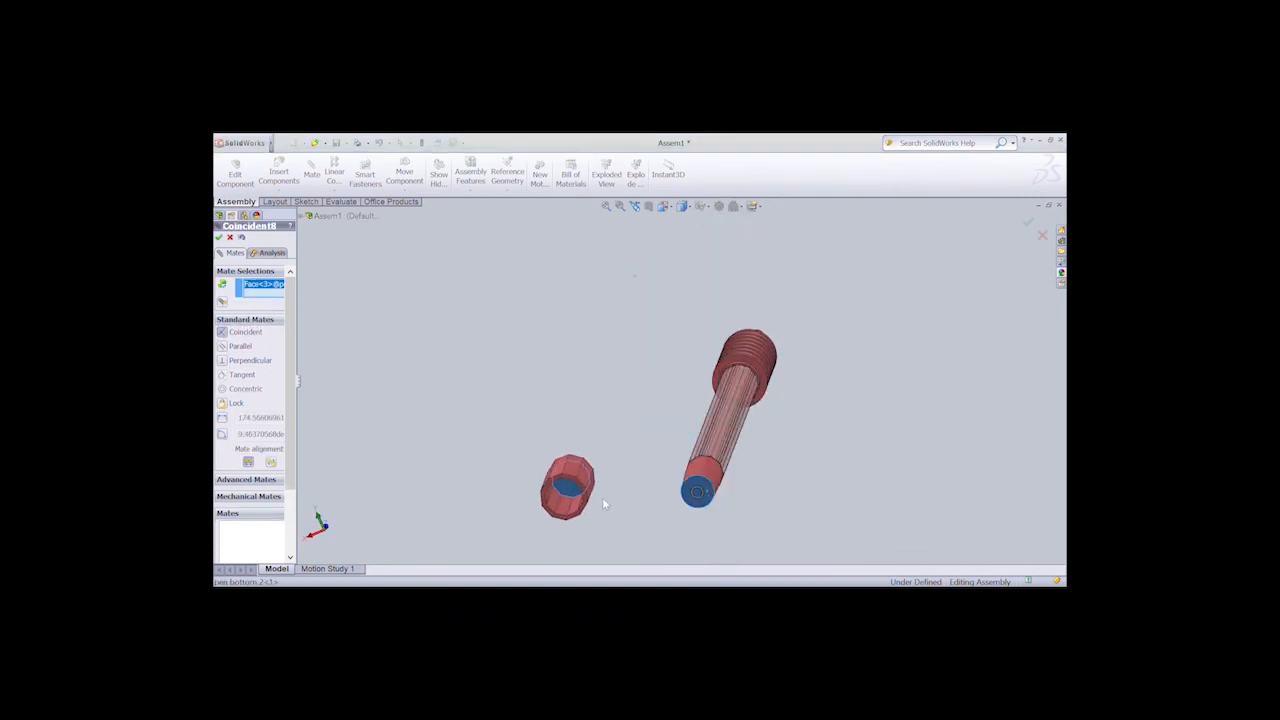
{"action": "middle_click_drag", "start_coordinate": [602, 504], "coordinate": [470, 440]}
{"action": "key", "text": "Escape"}
Position the cap just ahead of the pen tip, roughly in line with the pen and with its open end facing it.
{"action": "left_click", "coordinate": [623, 288]}
{"action": "middle_click_drag", "start_coordinate": [575, 320], "coordinate": [712, 320]}
{"action": "left_click", "coordinate": [405, 172]}
{"action": "left_click_drag", "start_coordinate": [347, 290], "coordinate": [405, 311]}
{"action": "middle_click_drag", "start_coordinate": [405, 311], "coordinate": [399, 272]}
{"action": "left_click_drag", "start_coordinate": [391, 348], "coordinate": [381, 441]}
{"action": "mouse_move", "coordinate": [381, 441]}
{"action": "middle_mouse_down"}
{"action": "mouse_move", "coordinate": [345, 441]}
{"action": "mouse_move", "coordinate": [381, 441]}
{"action": "middle_mouse_up"}
{"action": "middle_click_drag", "start_coordinate": [653, 445], "coordinate": [722, 444]}
{"action": "left_click", "coordinate": [405, 172]}
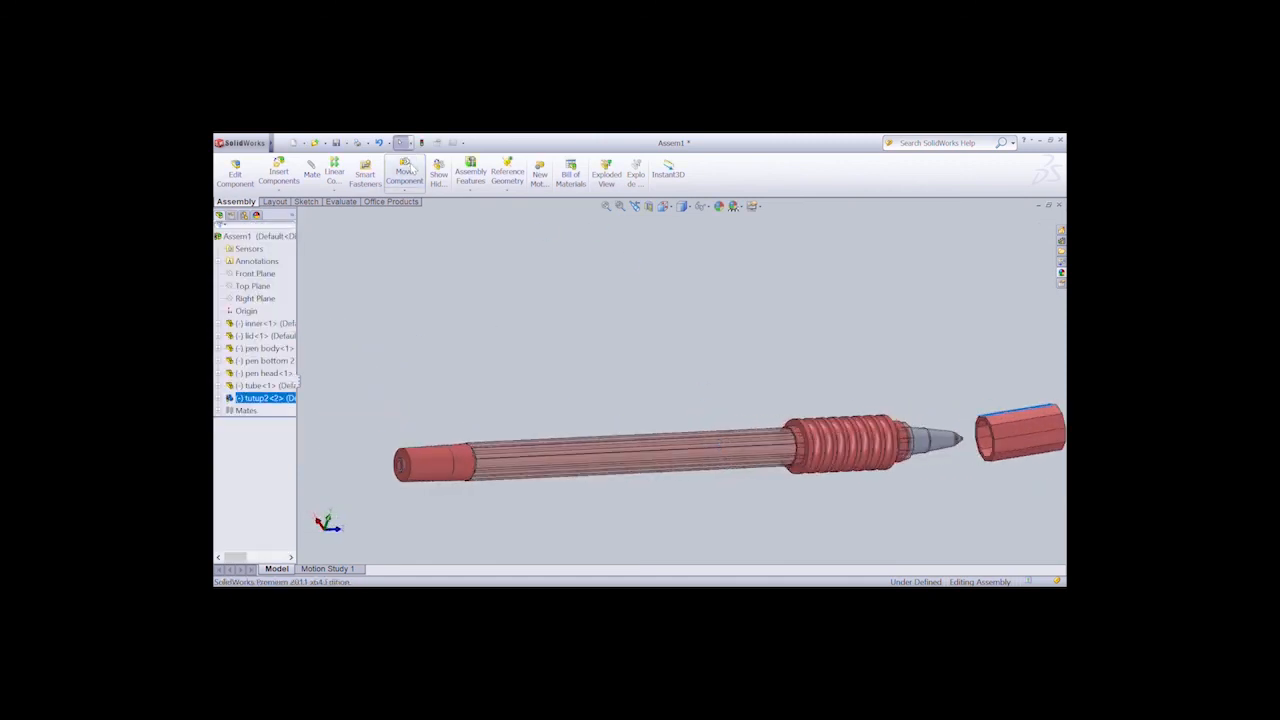
Try to mate the cap's outer side face coincident with the pen head's circular edge.
{"action": "left_click", "coordinate": [313, 172]}
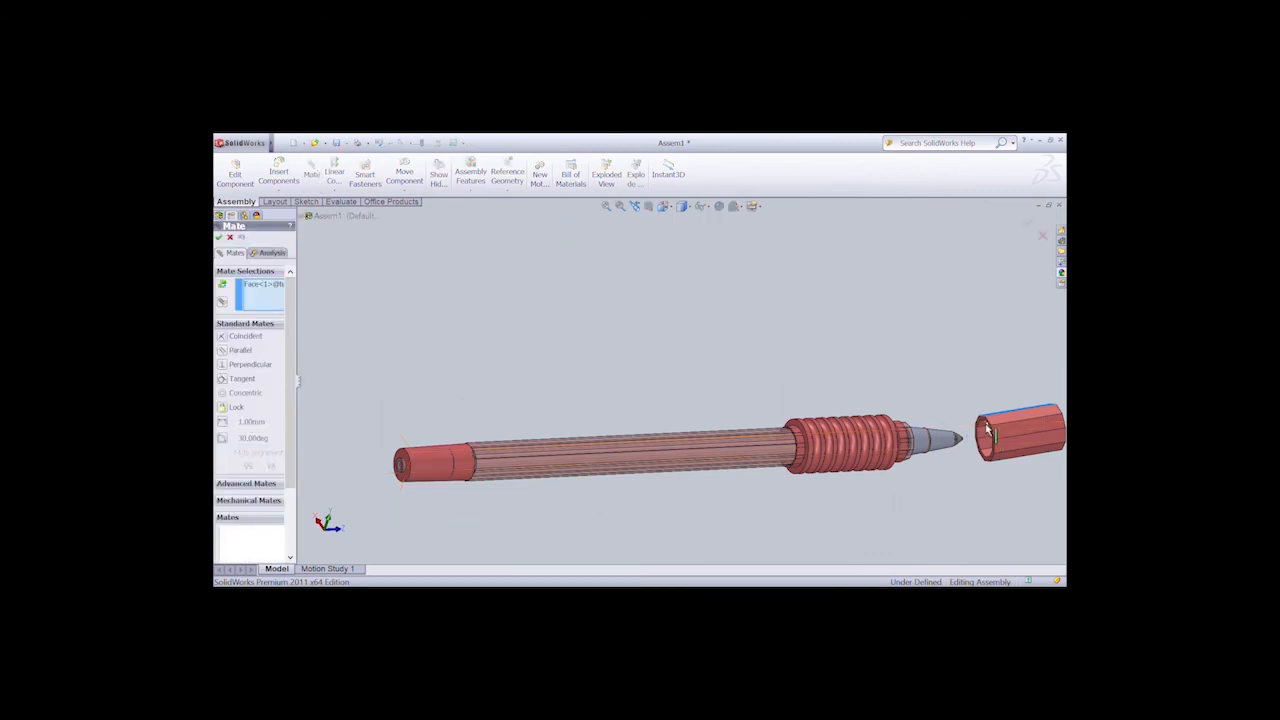
{"action": "key", "text": "Right"}
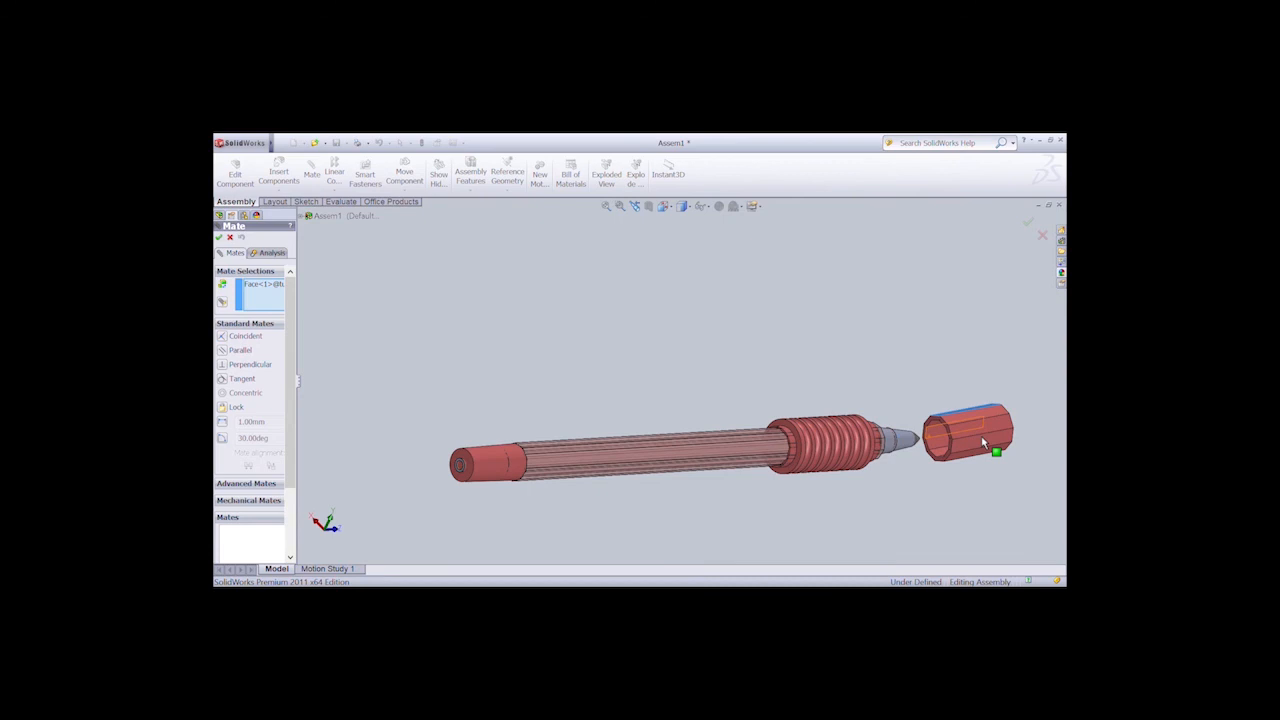
{"action": "key", "text": "Right"}
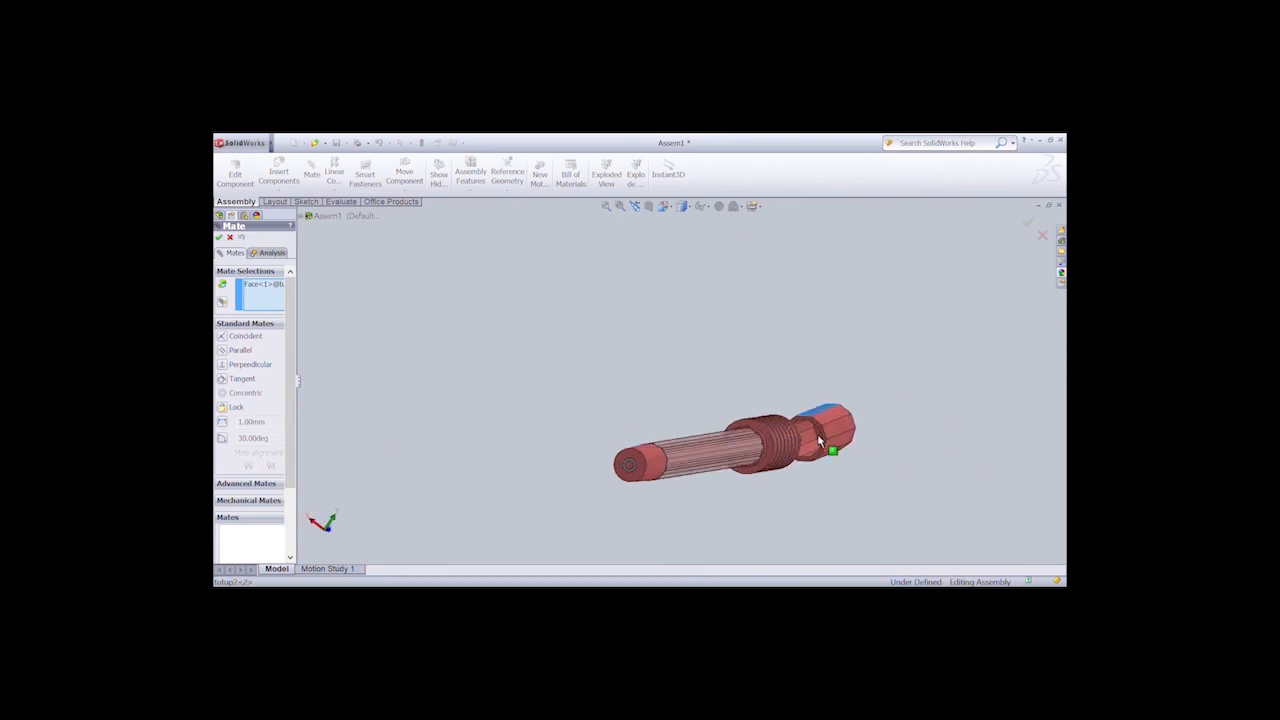
{"action": "key", "text": "Left"}
{"action": "key", "text": "Left"}
{"action": "key", "text": "Left"}
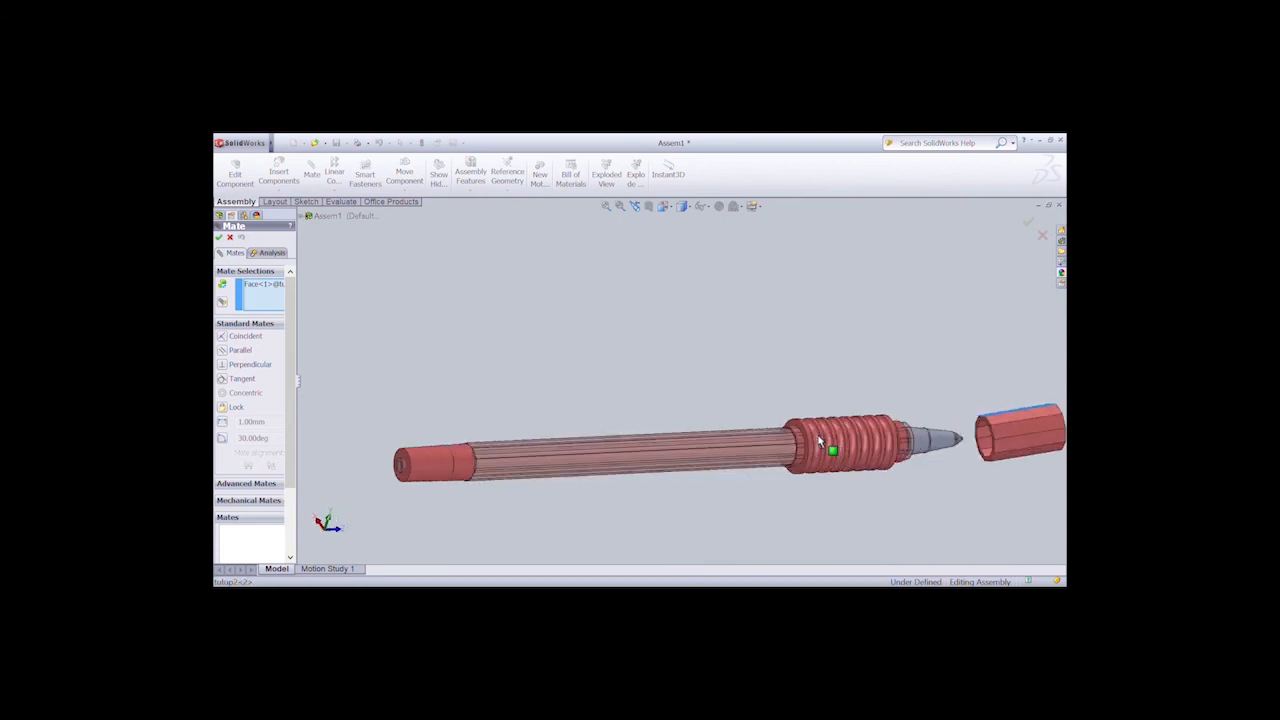
{"action": "left_click", "coordinate": [912, 450]}
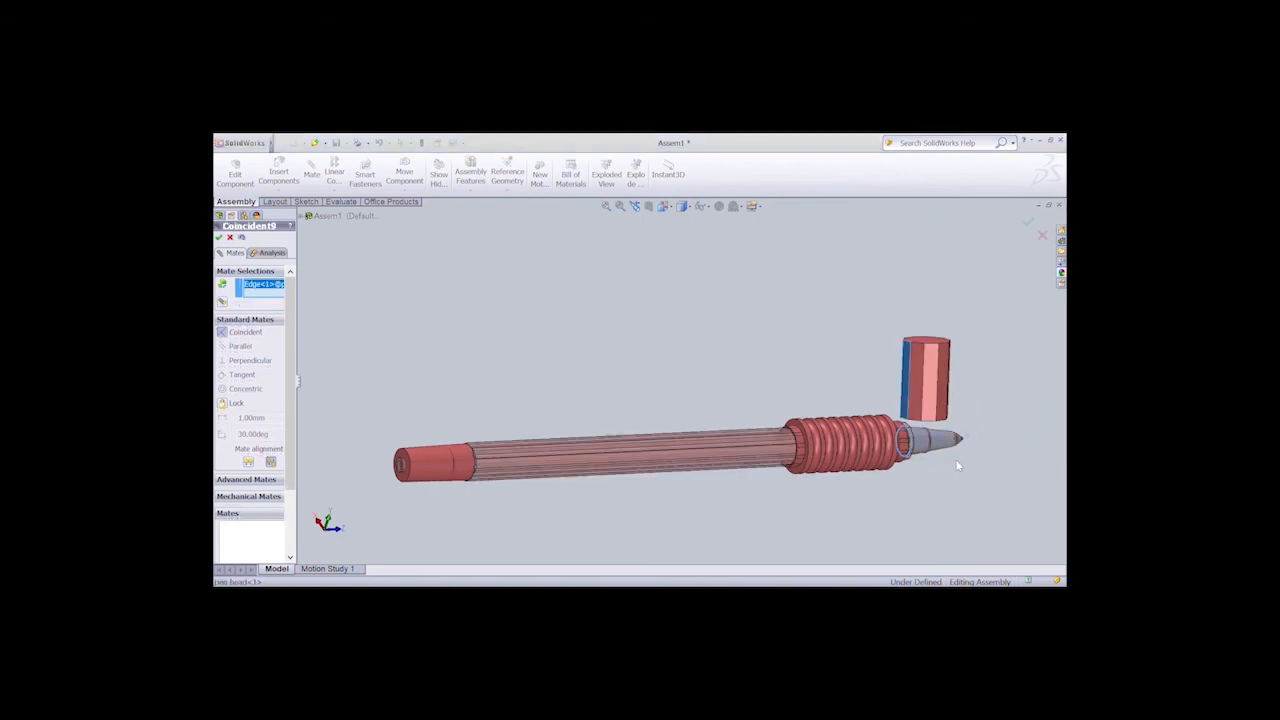
{"action": "left_click", "coordinate": [948, 458]}
{"action": "left_click", "coordinate": [948, 458]}
{"action": "left_click", "coordinate": [960, 457]}
Try to mate an inner face of the cap coincident with the pen head's circular edge.
{"action": "key", "text": "Right"}
{"action": "key", "text": "Right"}
{"action": "key", "text": "Right"}
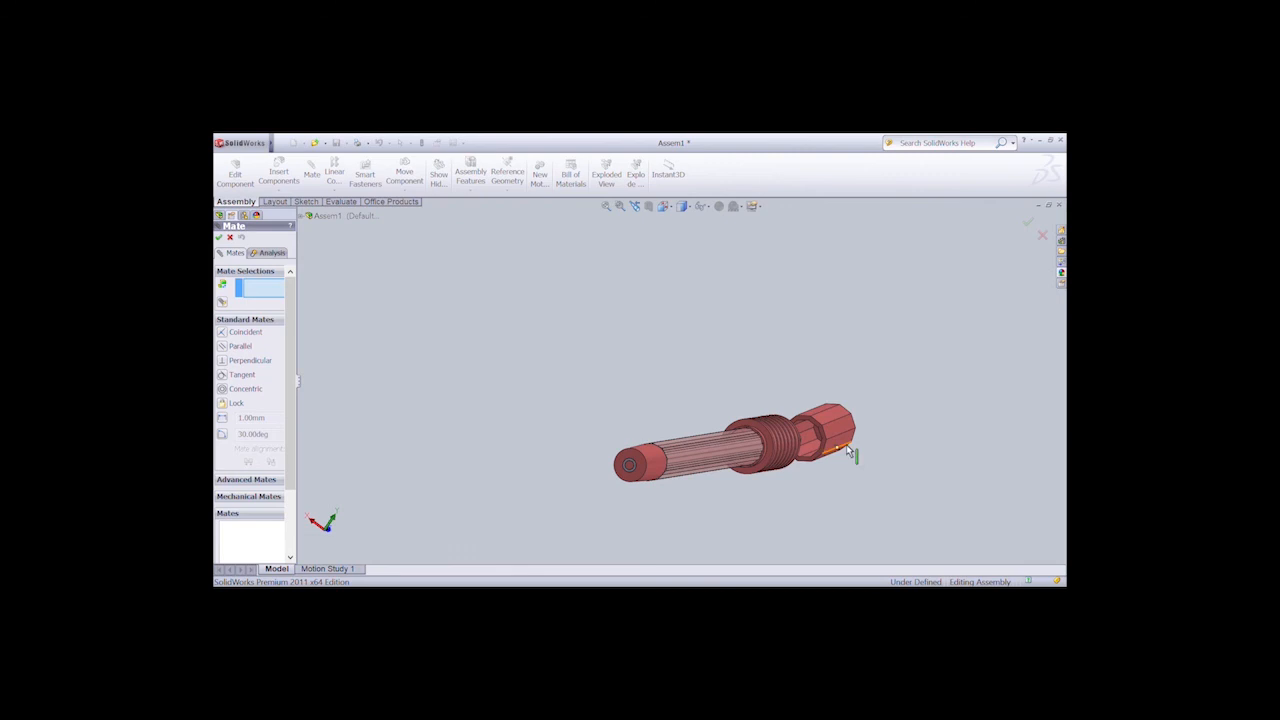
{"action": "left_click", "coordinate": [820, 440]}
{"action": "key", "text": "Left"}
{"action": "key", "text": "Left"}
{"action": "key", "text": "Left"}
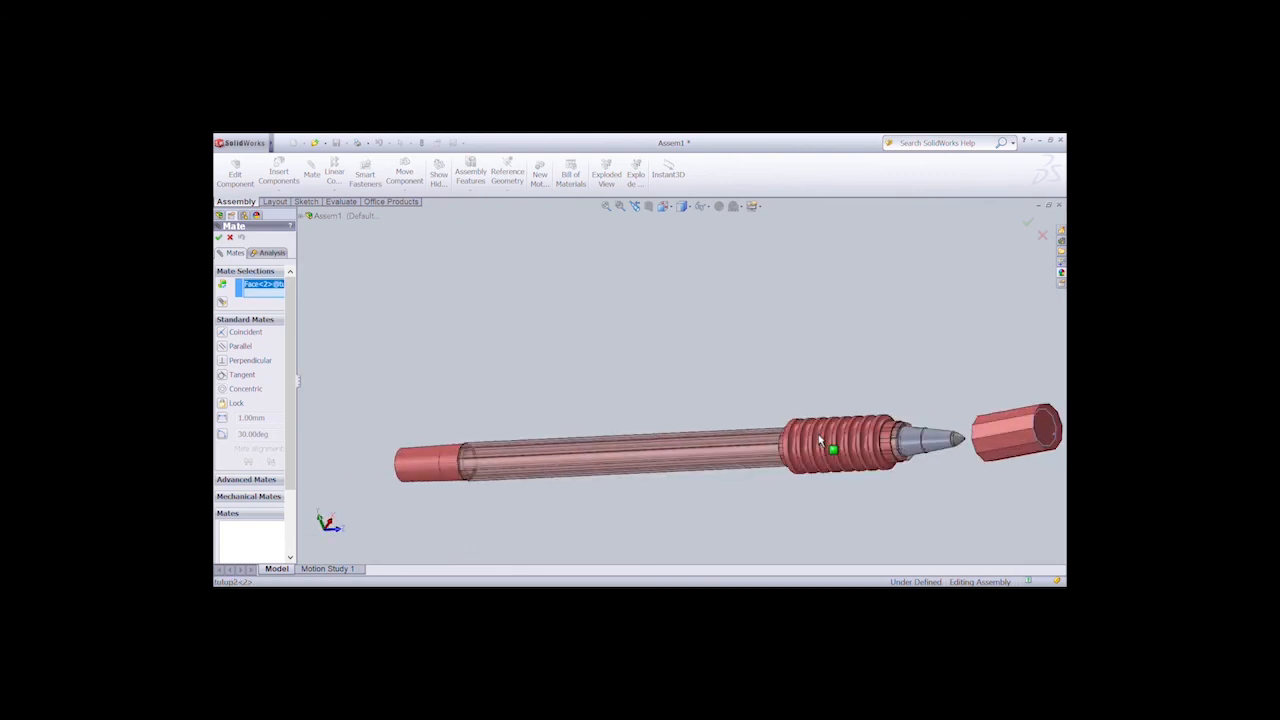
{"action": "left_click", "coordinate": [908, 447]}
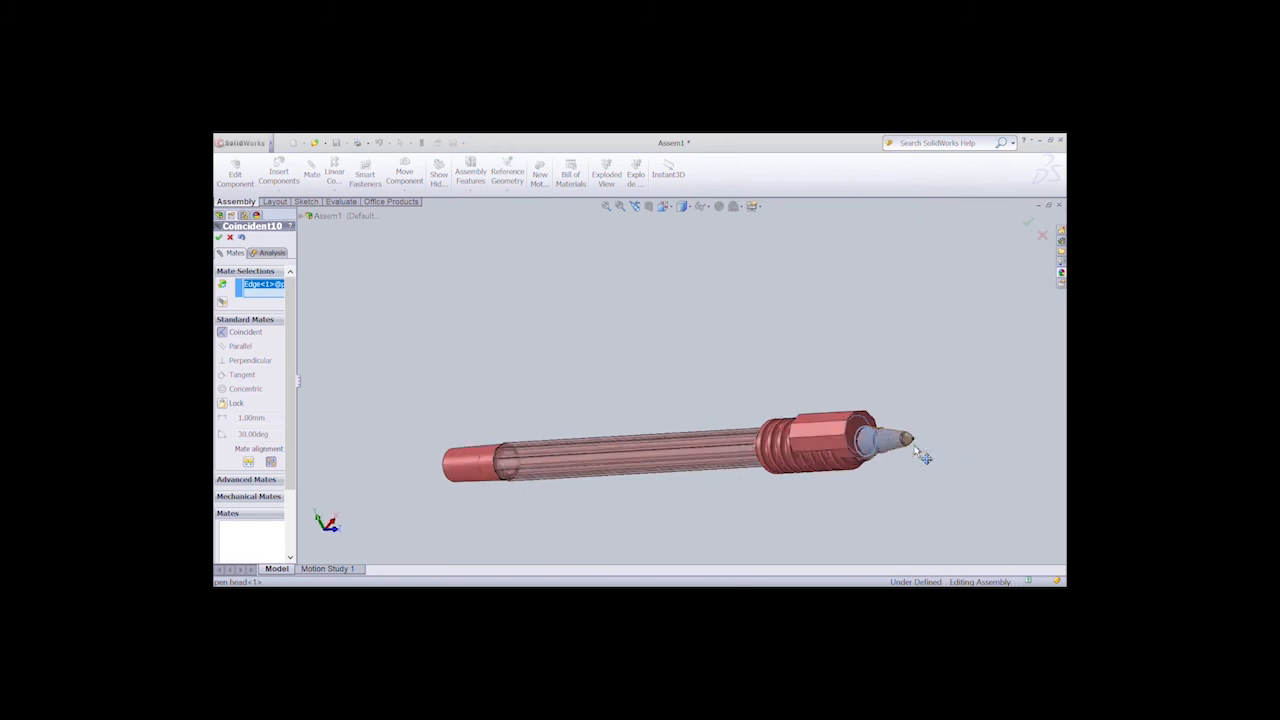
{"action": "key", "text": "Left"}
{"action": "key", "text": "Left"}
{"action": "key", "text": "Left"}
{"action": "key", "text": "Left"}
{"action": "key", "text": "Left"}
{"action": "key", "text": "Left"}
{"action": "key", "text": "Right"}
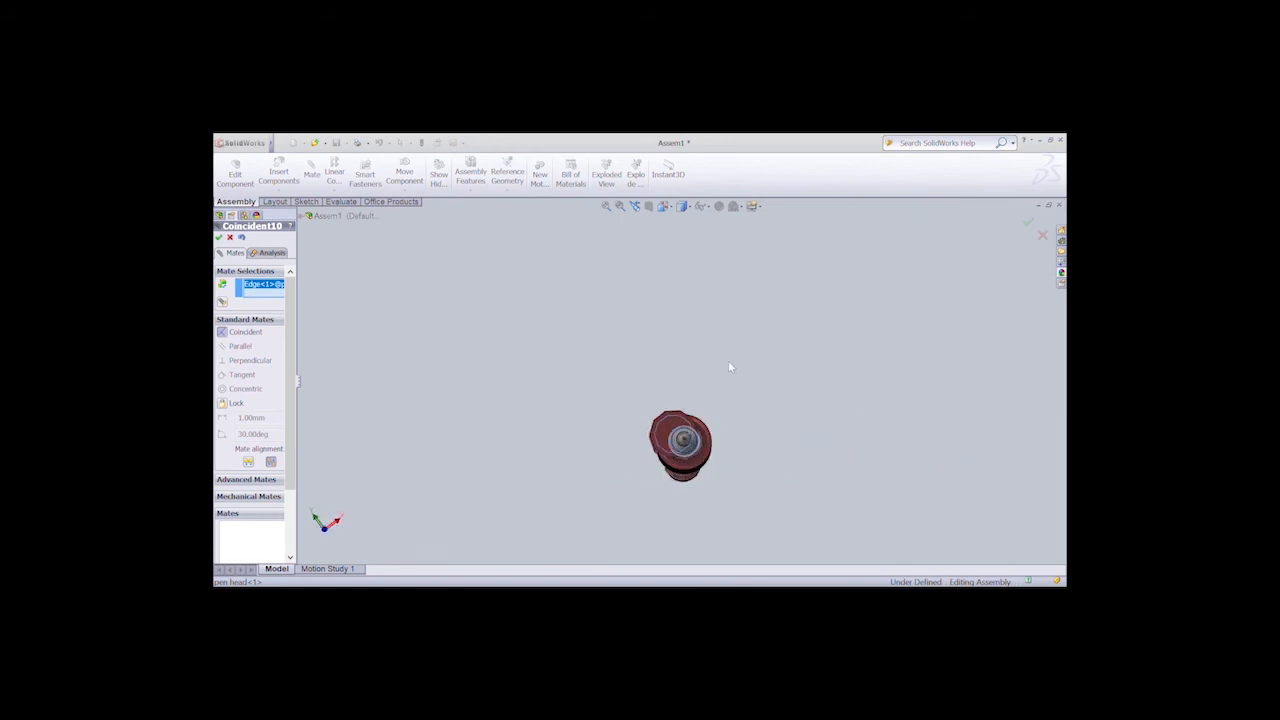
{"action": "key", "text": "Right"}
{"action": "key", "text": "Right"}
{"action": "key", "text": "Right"}
{"action": "key", "text": "Right"}
{"action": "key", "text": "Right"}
{"action": "key", "text": "Escape"}
Rotate the cap slightly so its axis lines up with the pen.
{"action": "left_click", "coordinate": [1025, 429]}
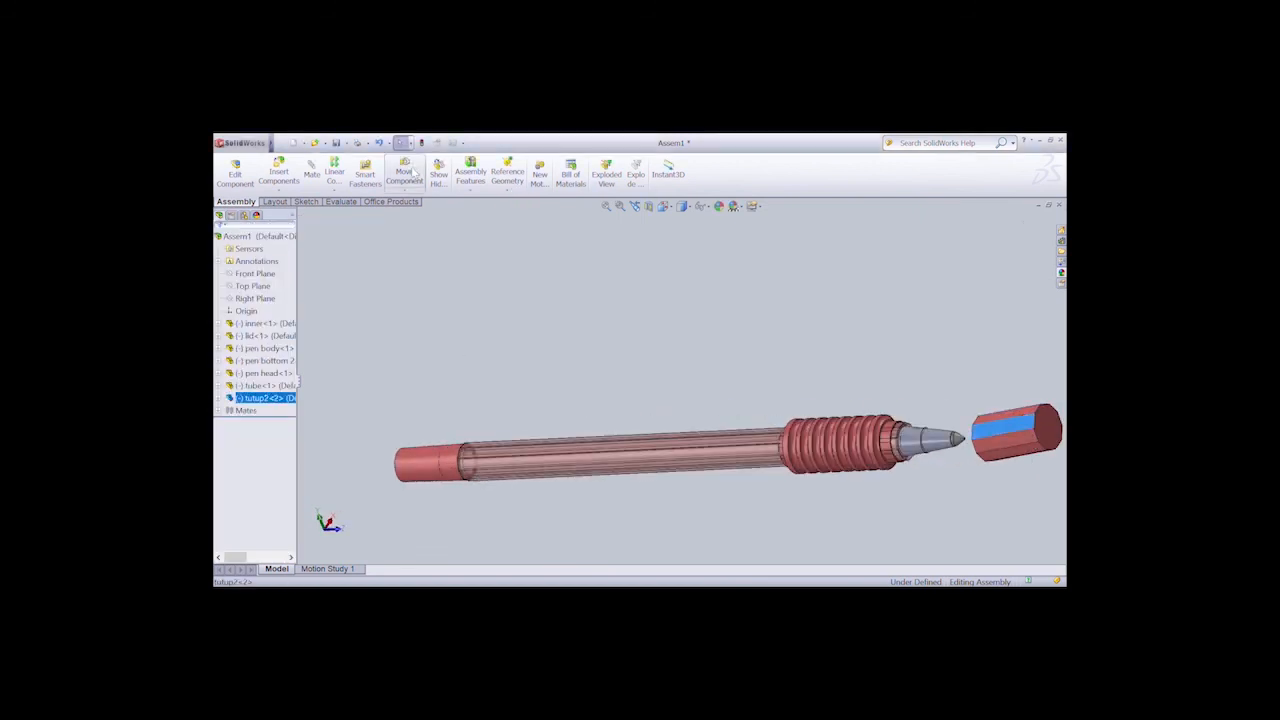
{"action": "left_click", "coordinate": [404, 172]}
{"action": "left_click", "coordinate": [404, 190]}
{"action": "left_click", "coordinate": [425, 217]}
{"action": "left_click_drag", "start_coordinate": [1043, 431], "coordinate": [1047, 448]}
{"action": "key", "text": "Right"}
{"action": "key", "text": "Right"}
{"action": "key", "text": "Right"}
{"action": "key", "text": "Right"}
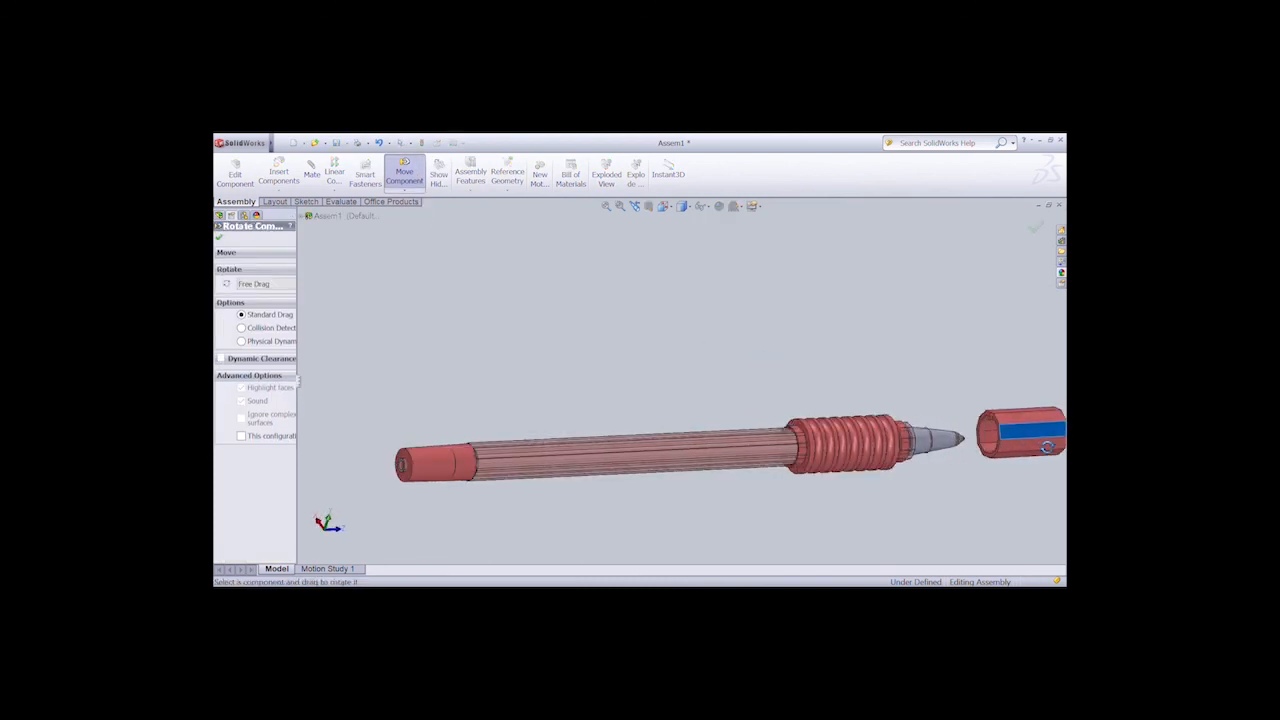
{"action": "left_click", "coordinate": [221, 238]}
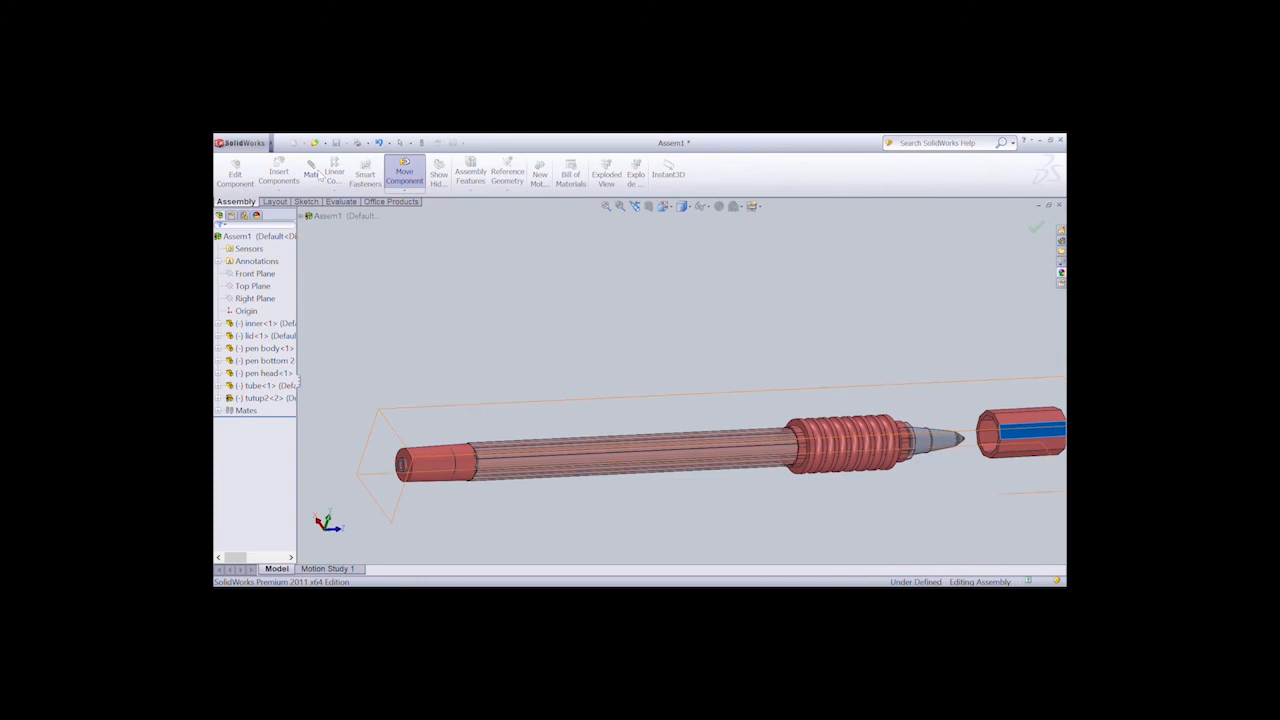
Try to mate an inner face of the cap coincident with the grip's front circular edge.
{"action": "left_click", "coordinate": [314, 175]}
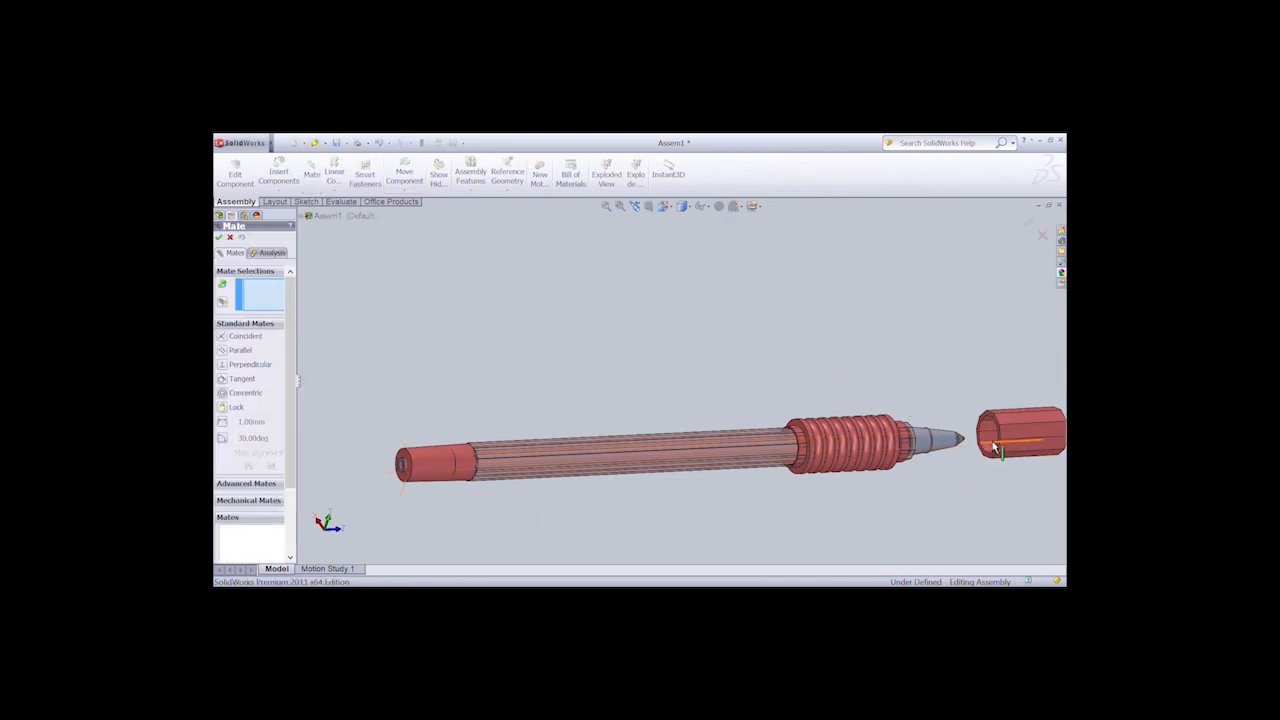
{"action": "key", "text": "Right"}
{"action": "key", "text": "Right"}
{"action": "key", "text": "Right"}
{"action": "key", "text": "Right"}
{"action": "key", "text": "Right"}
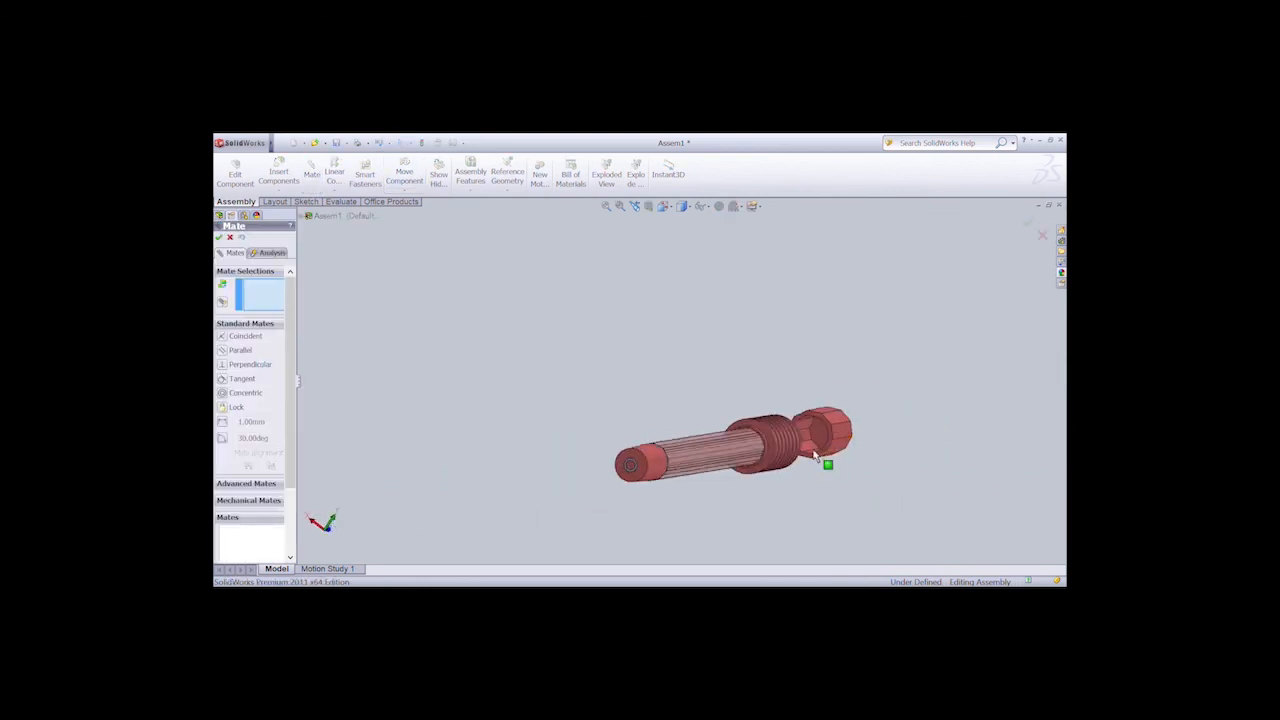
{"action": "left_click", "coordinate": [818, 441]}
{"action": "key", "text": "Left"}
{"action": "key", "text": "Left"}
{"action": "key", "text": "Left"}
{"action": "key", "text": "Left"}
{"action": "key", "text": "Left"}
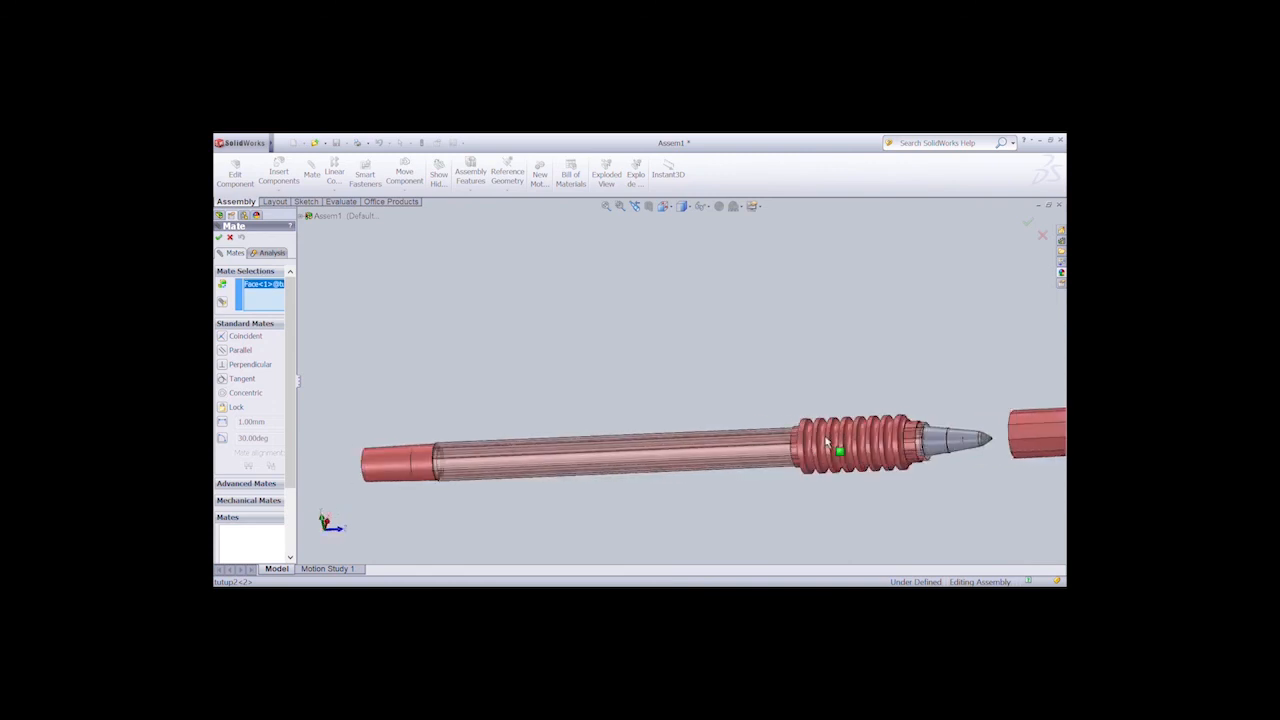
{"action": "left_click", "coordinate": [909, 455]}
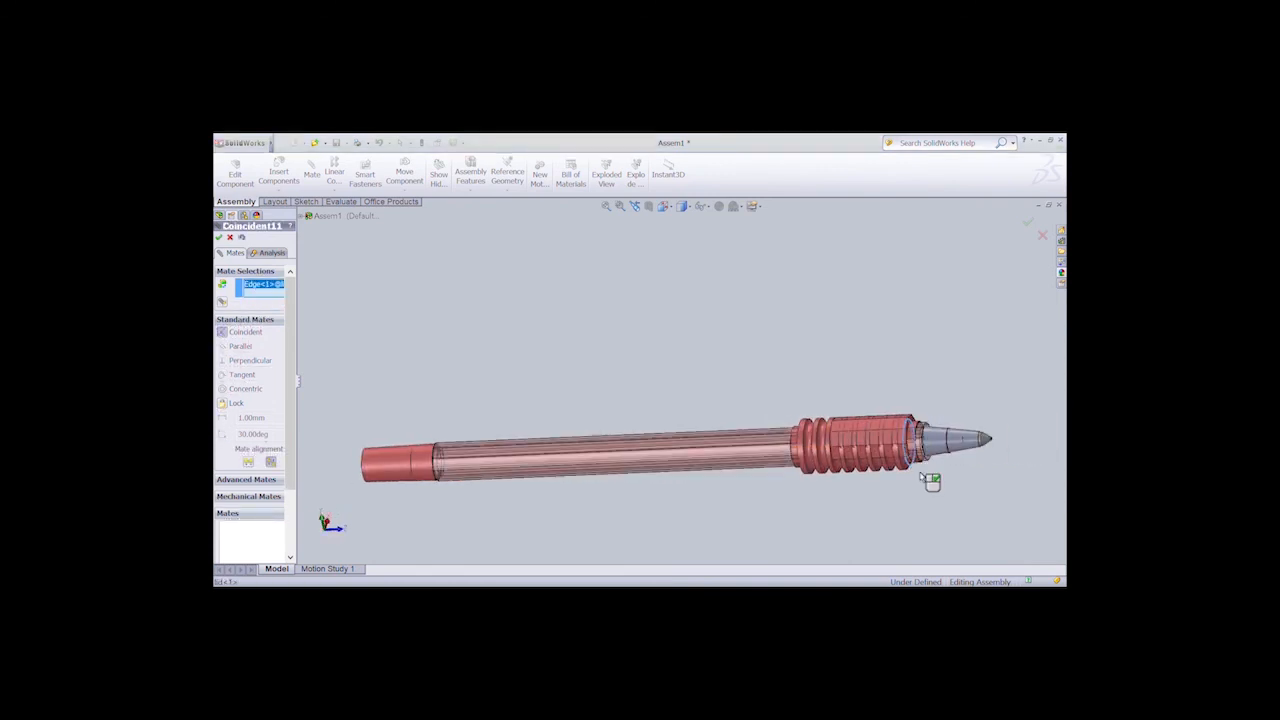
{"action": "left_click", "coordinate": [231, 238]}
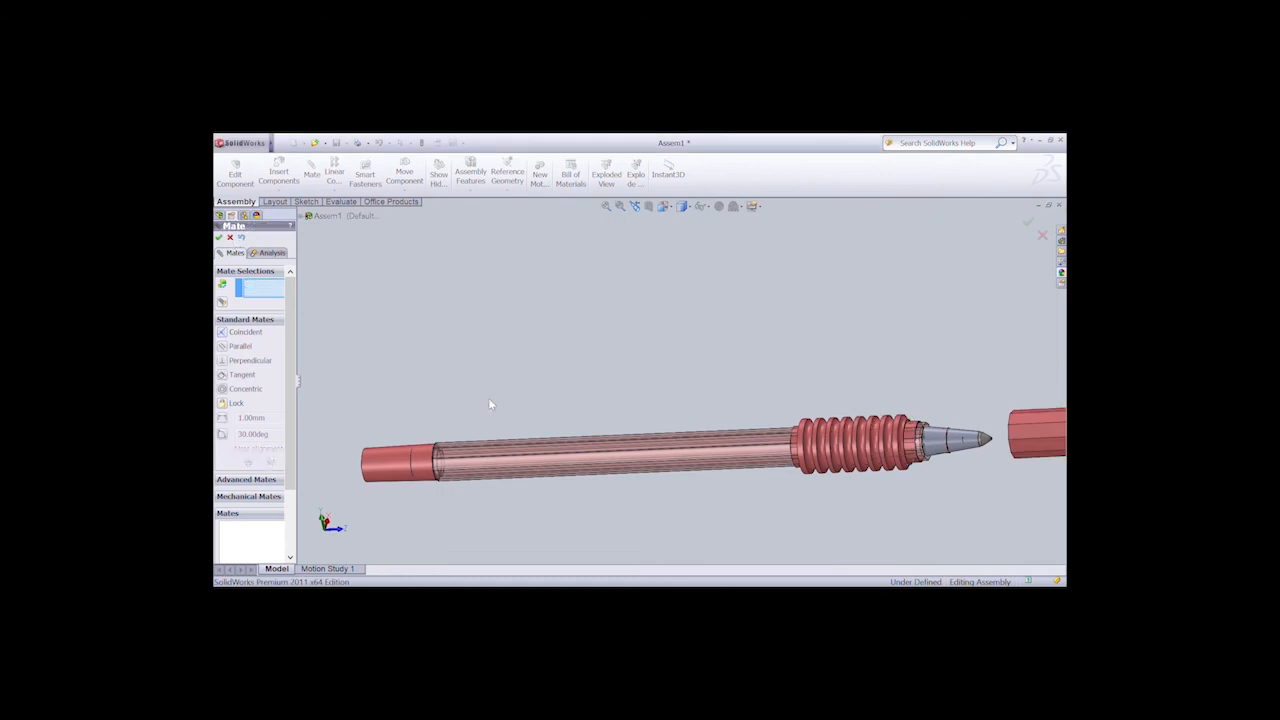
{"action": "key", "text": "Escape"}
Try to mate the cap's closed end face with an edge of the pen head.
{"action": "left_click", "coordinate": [312, 175]}
{"action": "left_click", "coordinate": [928, 452]}
{"action": "key", "text": "Right"}
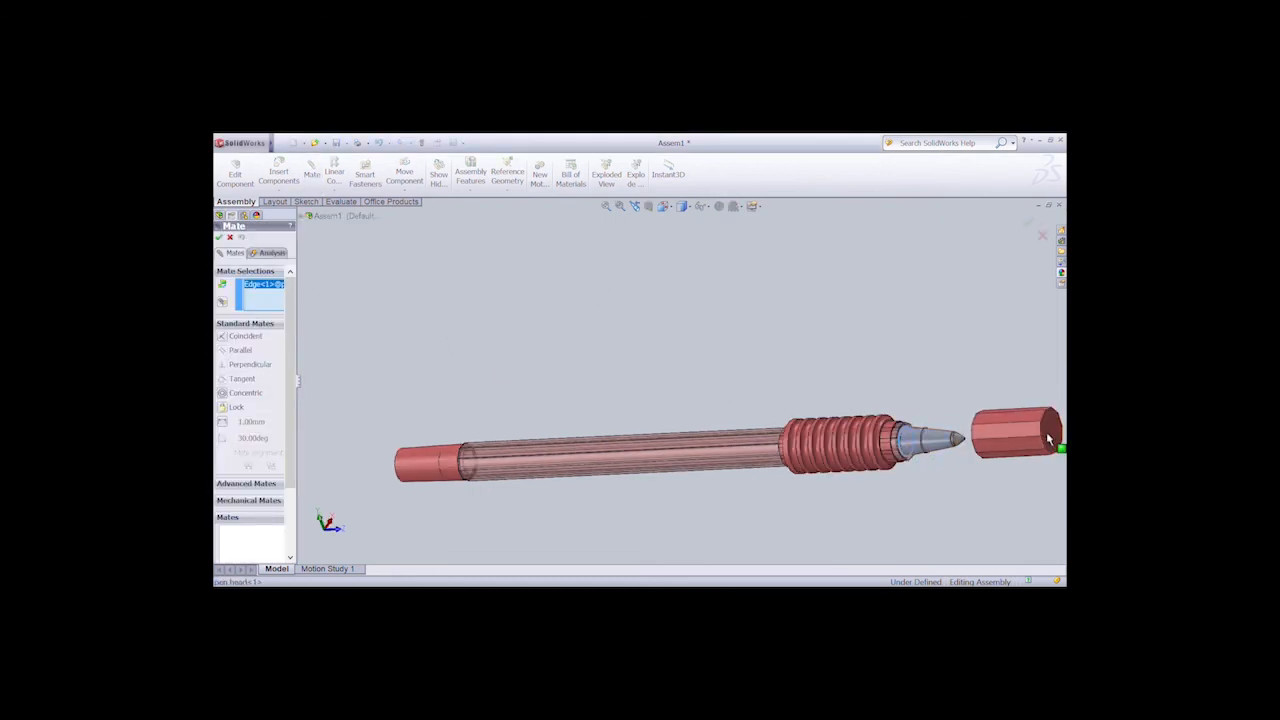
{"action": "left_click", "coordinate": [1048, 437]}
{"action": "left_click", "coordinate": [230, 237]}
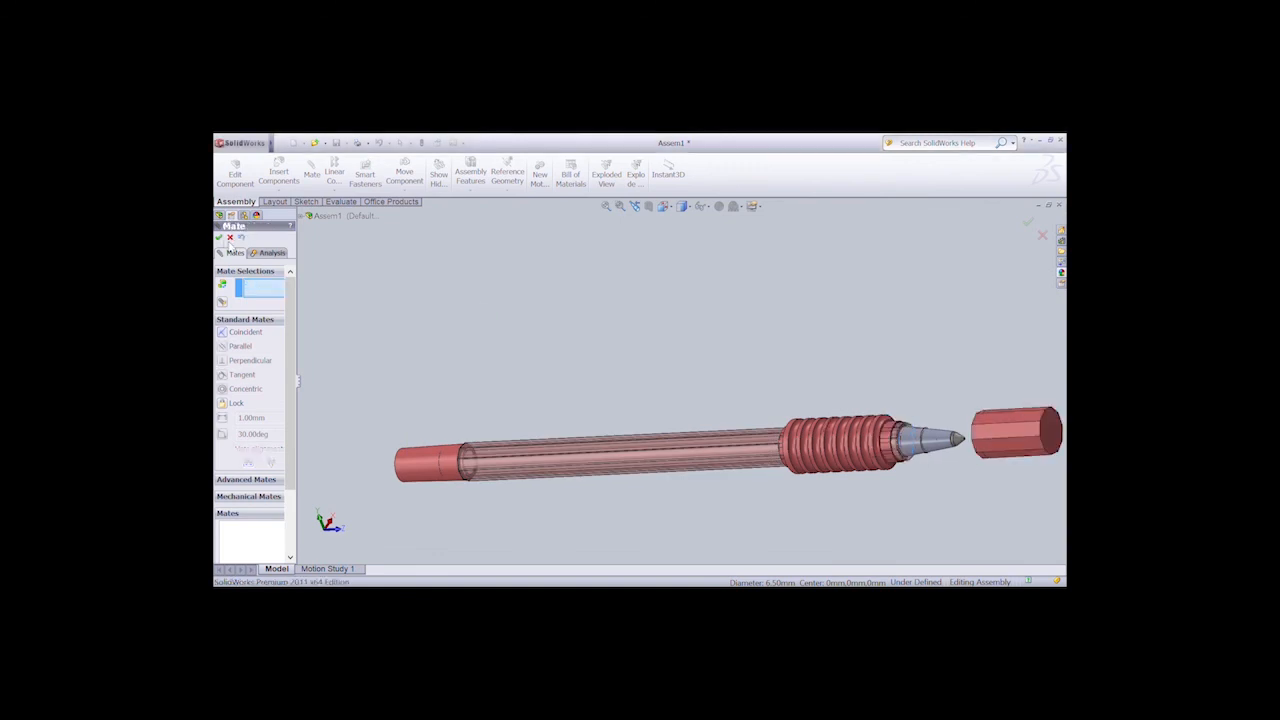
{"action": "key", "text": "Escape"}
Try to mate an edge of the cap's open end coincident with a short edge inside the grip's front opening.
{"action": "key", "text": "Right"}
{"action": "key", "text": "Left"}
{"action": "key", "text": "Right"}
{"action": "key", "text": "Right"}
{"action": "key", "text": "Right"}
{"action": "key", "text": "Right"}
{"action": "key", "text": "Right"}
{"action": "left_click", "coordinate": [317, 167]}
{"action": "left_click", "coordinate": [834, 434]}
{"action": "middle_click_drag", "start_coordinate": [833, 437], "coordinate": [792, 437]}
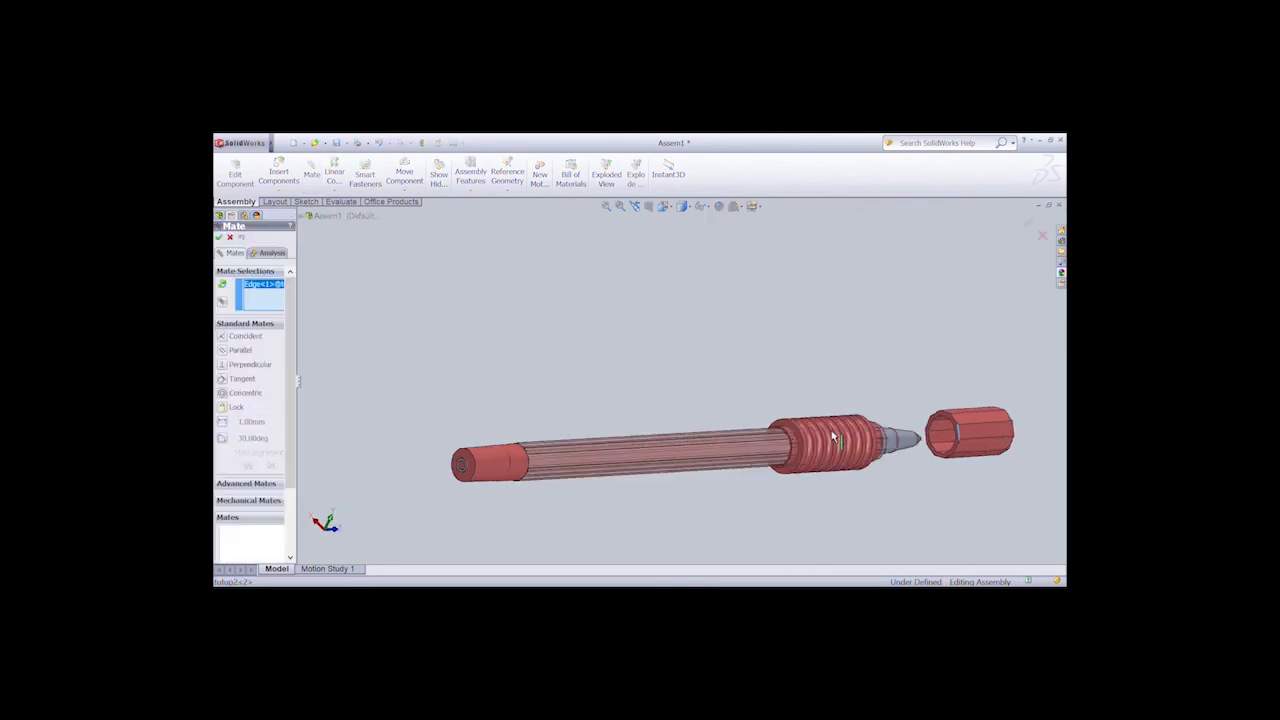
{"action": "key", "text": "Left"}
{"action": "key", "text": "Left"}
{"action": "key", "text": "Left"}
{"action": "middle_click_drag", "start_coordinate": [921, 450], "coordinate": [770, 451]}
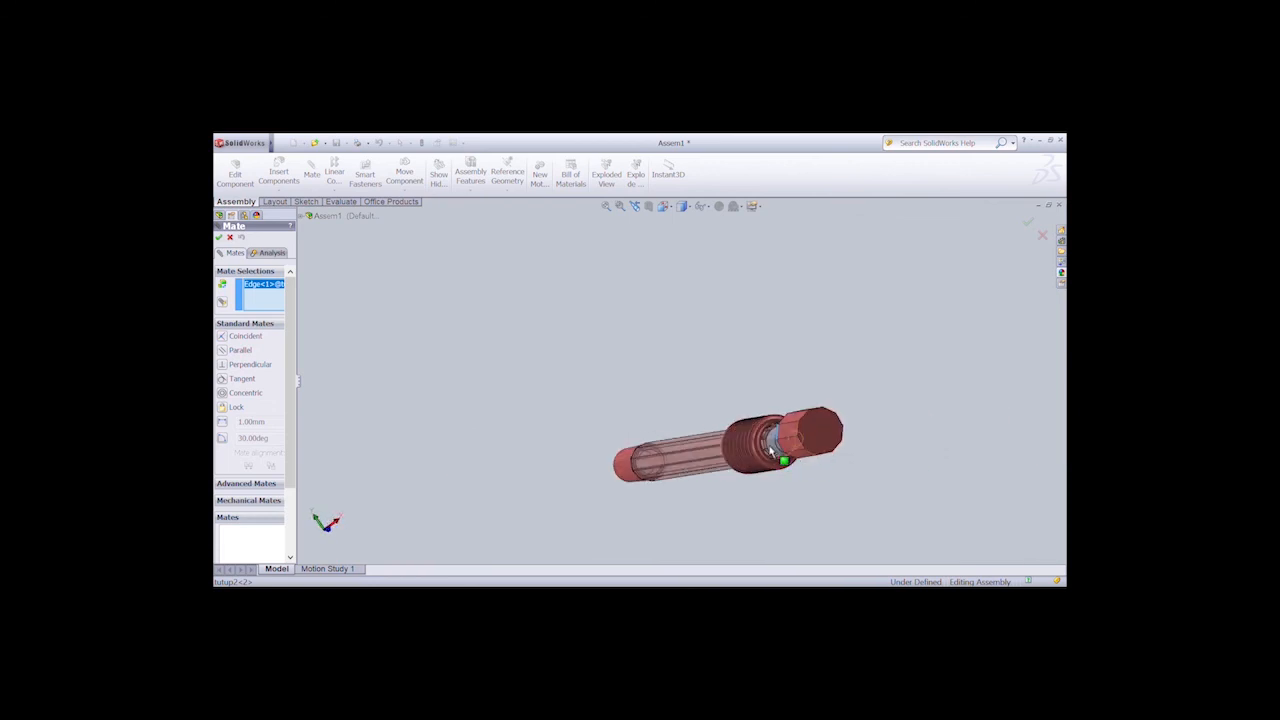
{"action": "scroll", "coordinate": [766, 451], "scroll_direction": "down", "scroll_amount": 5}
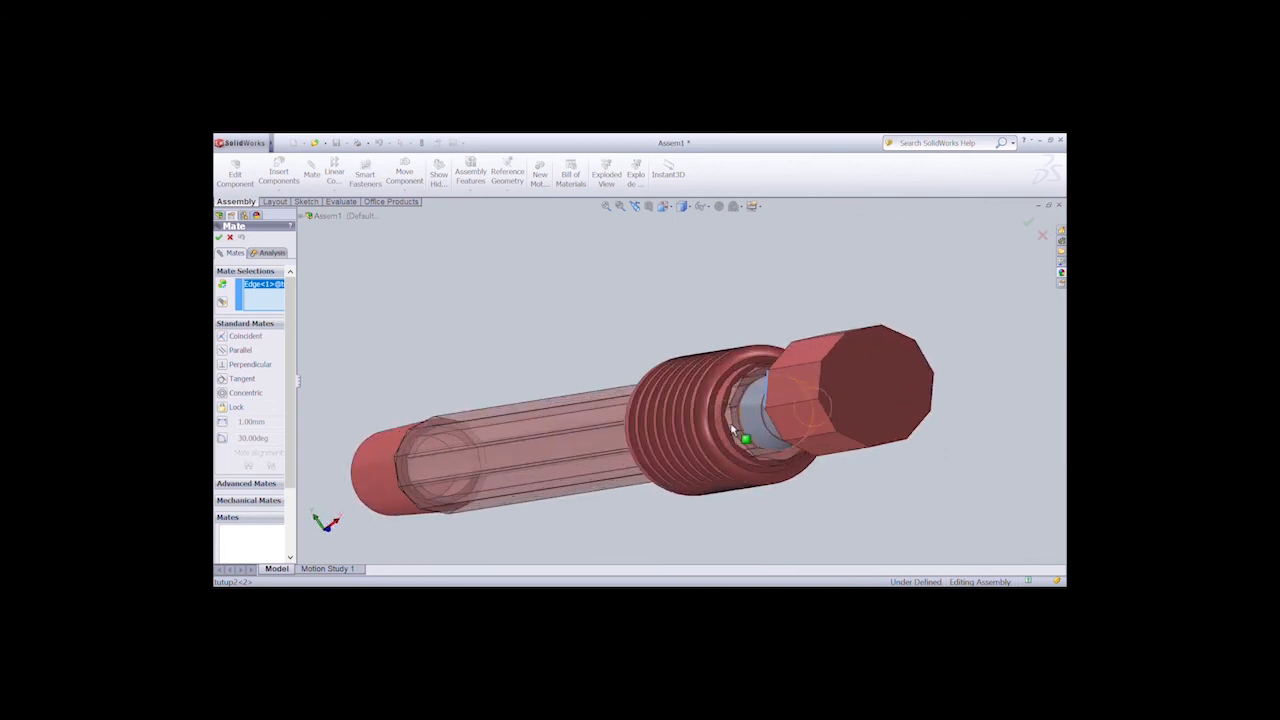
{"action": "left_click", "coordinate": [733, 432]}
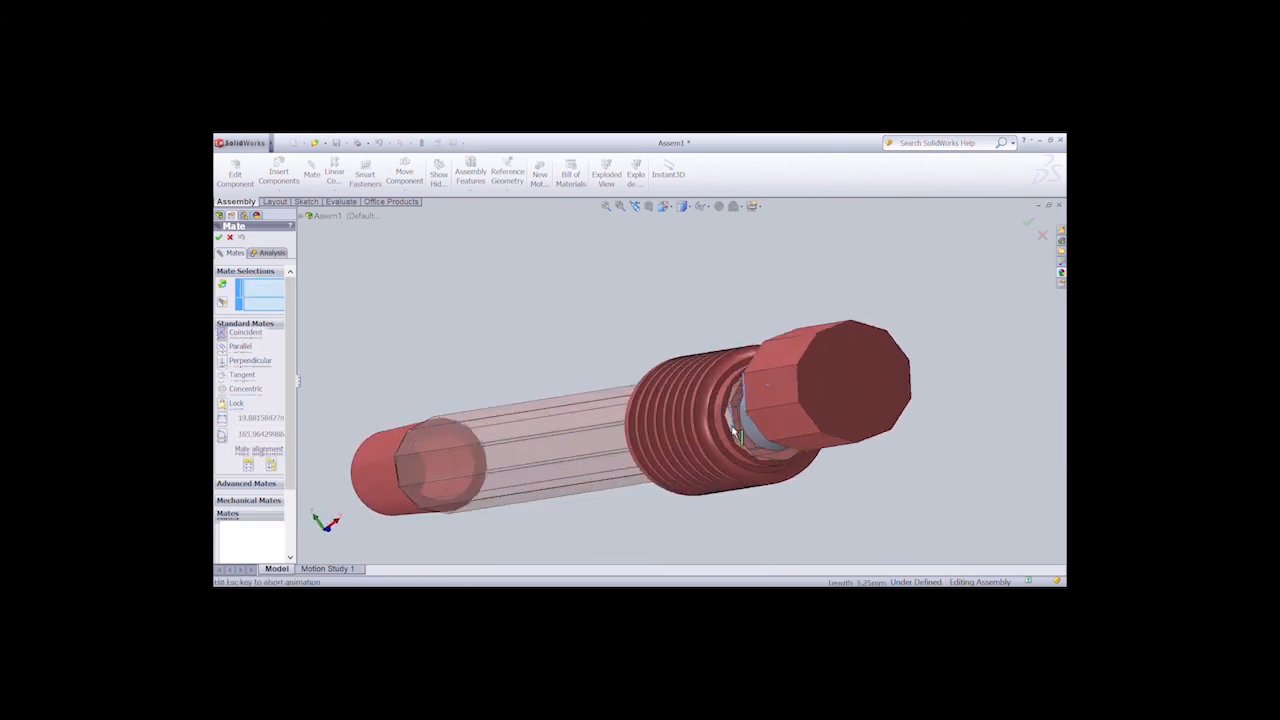
{"action": "left_click", "coordinate": [841, 447]}
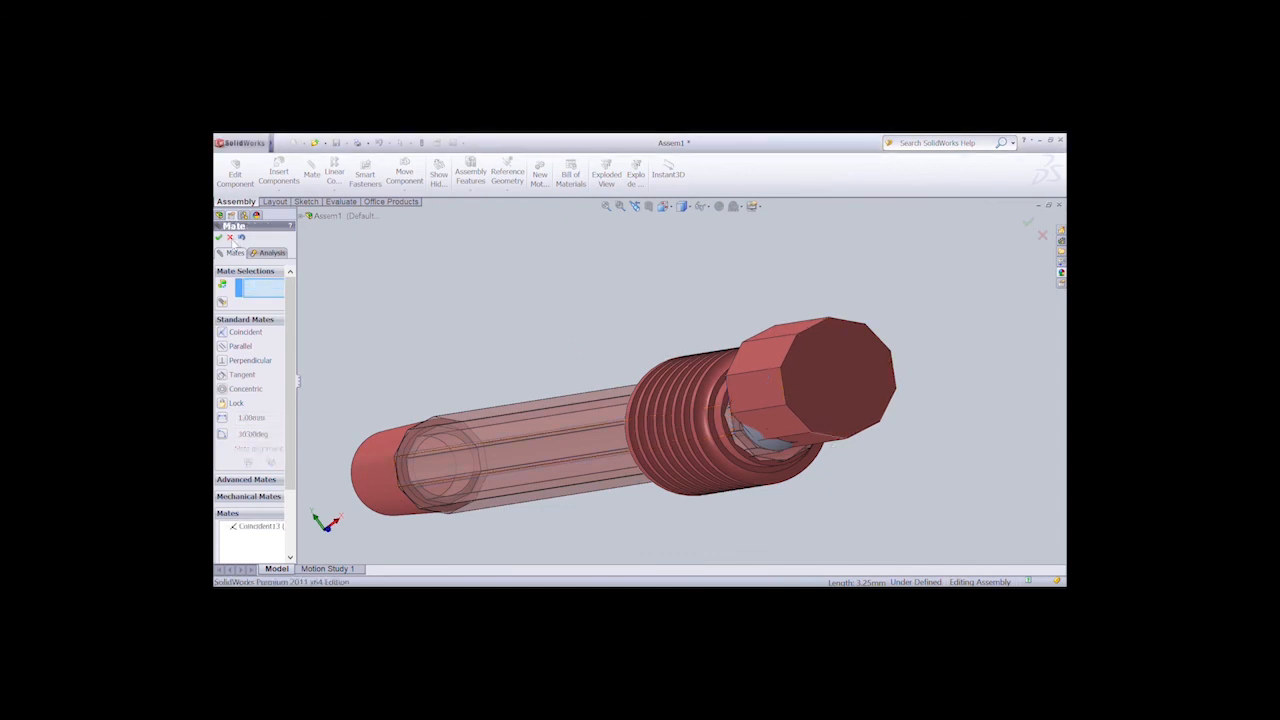
{"action": "left_click", "coordinate": [219, 237]}
Try to shift the cap into line with the pen while looking at it end-on.
{"action": "left_click", "coordinate": [404, 174]}
{"action": "left_click_drag", "start_coordinate": [860, 374], "coordinate": [854, 456]}
{"action": "middle_click_drag", "start_coordinate": [854, 456], "coordinate": [684, 420]}
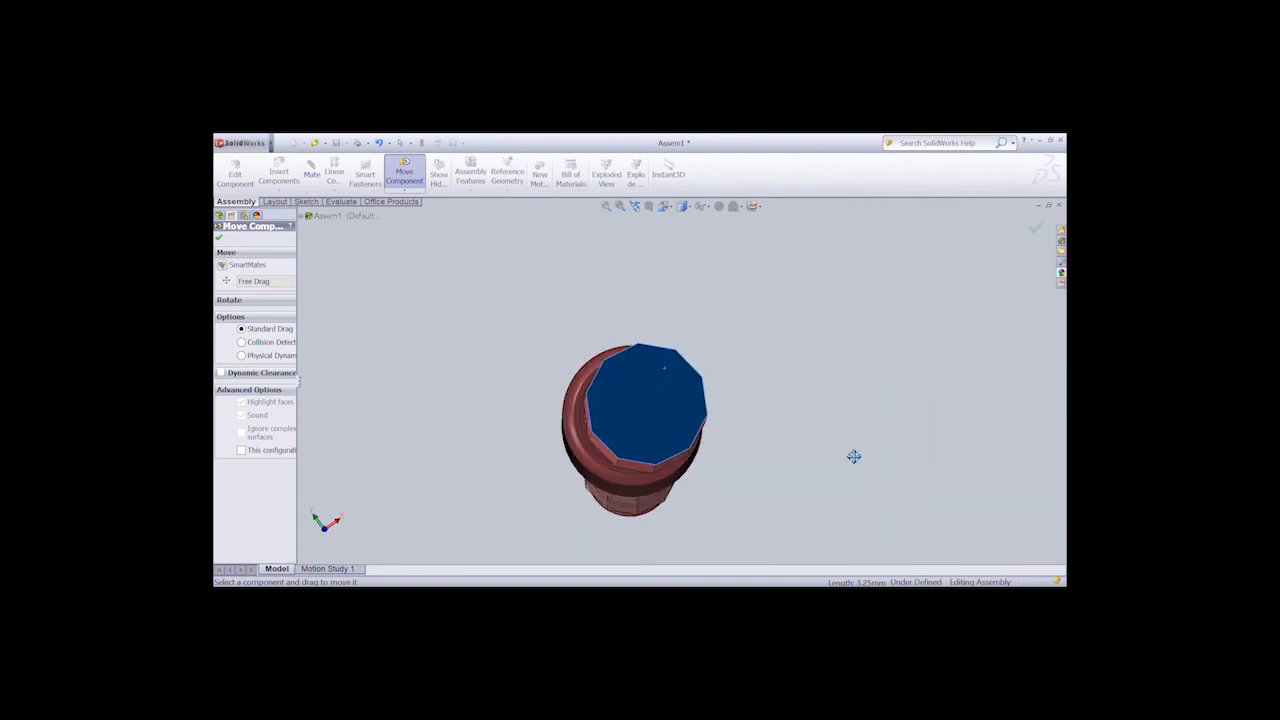
{"action": "left_click_drag", "start_coordinate": [660, 415], "coordinate": [638, 407]}
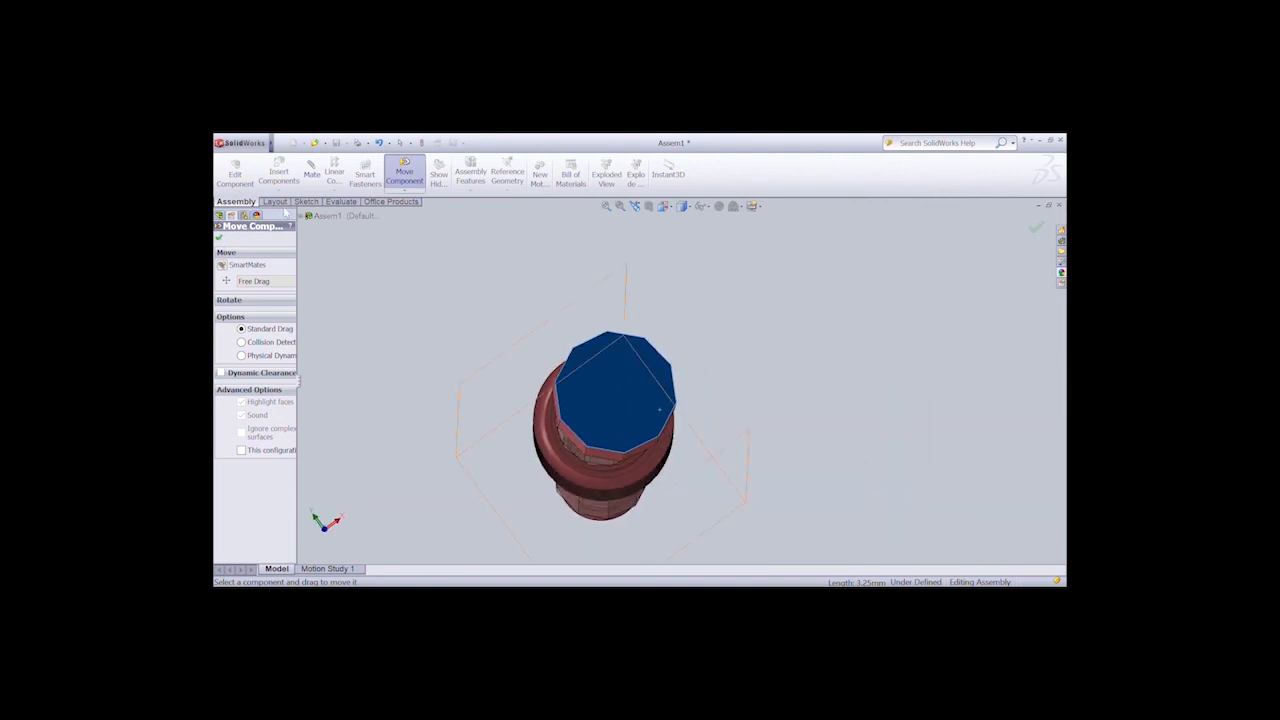
{"action": "left_click", "coordinate": [219, 237]}
Start a mate and remove the whole-assembly entry from its selections.
{"action": "left_click", "coordinate": [311, 177]}
{"action": "middle_click_drag", "start_coordinate": [551, 394], "coordinate": [530, 385]}
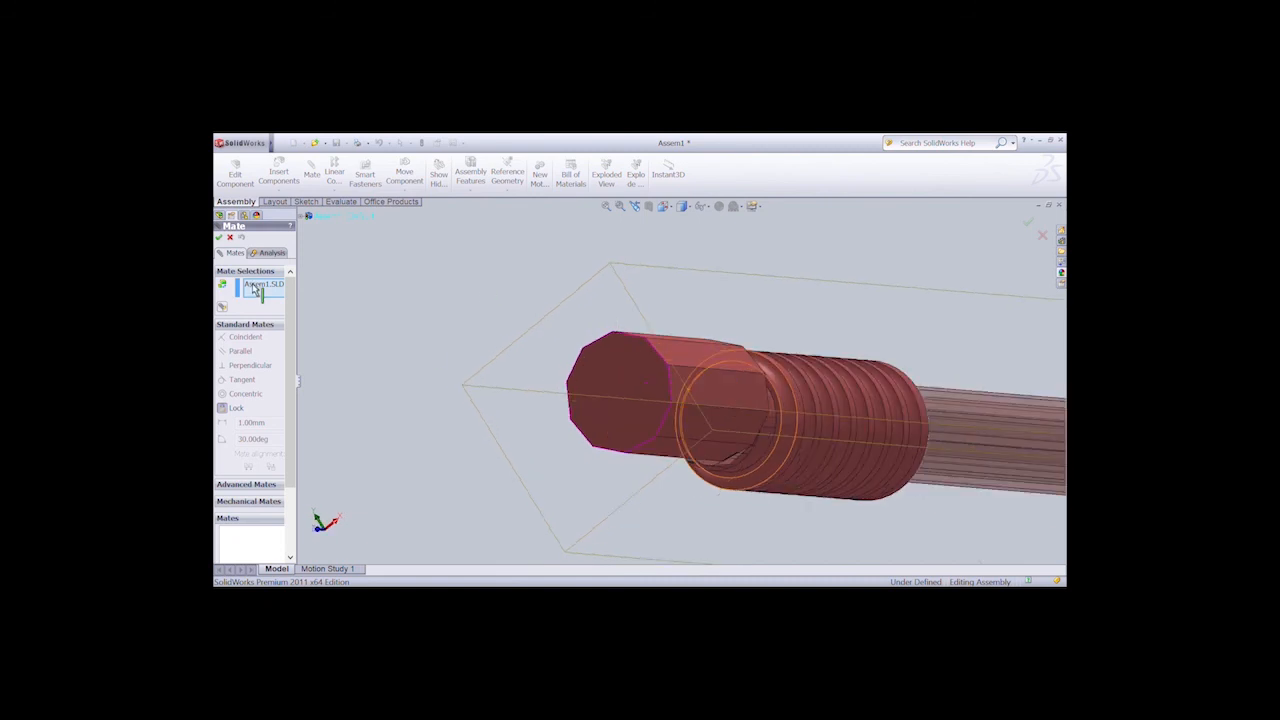
{"action": "key", "text": "Left"}
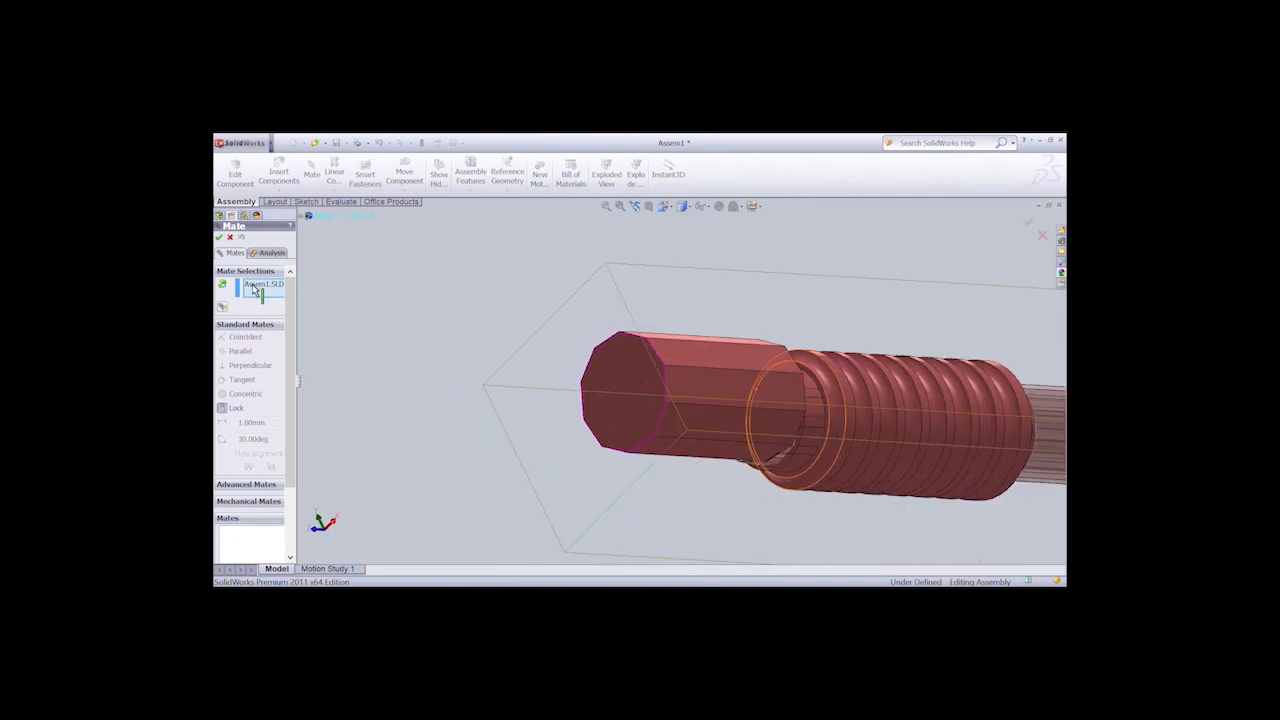
{"action": "key", "text": "Left"}
{"action": "key", "text": "Left"}
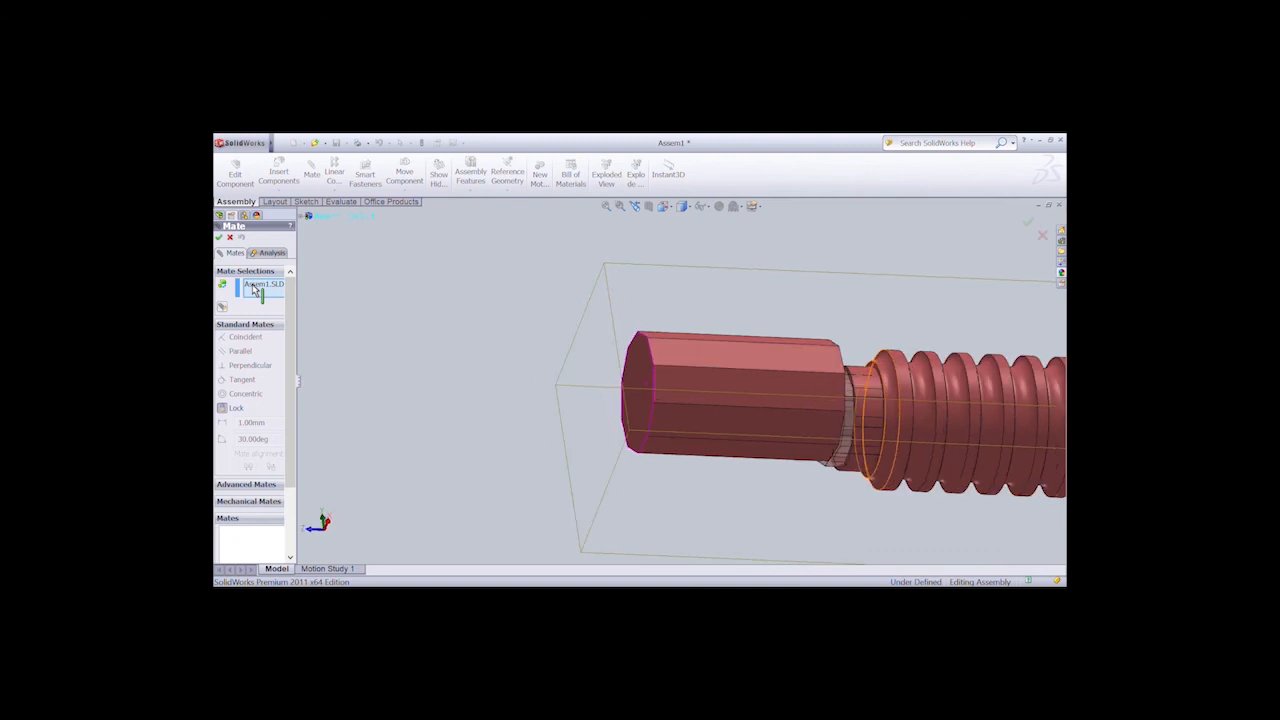
{"action": "key", "text": "Left"}
{"action": "left_click", "coordinate": [262, 288]}
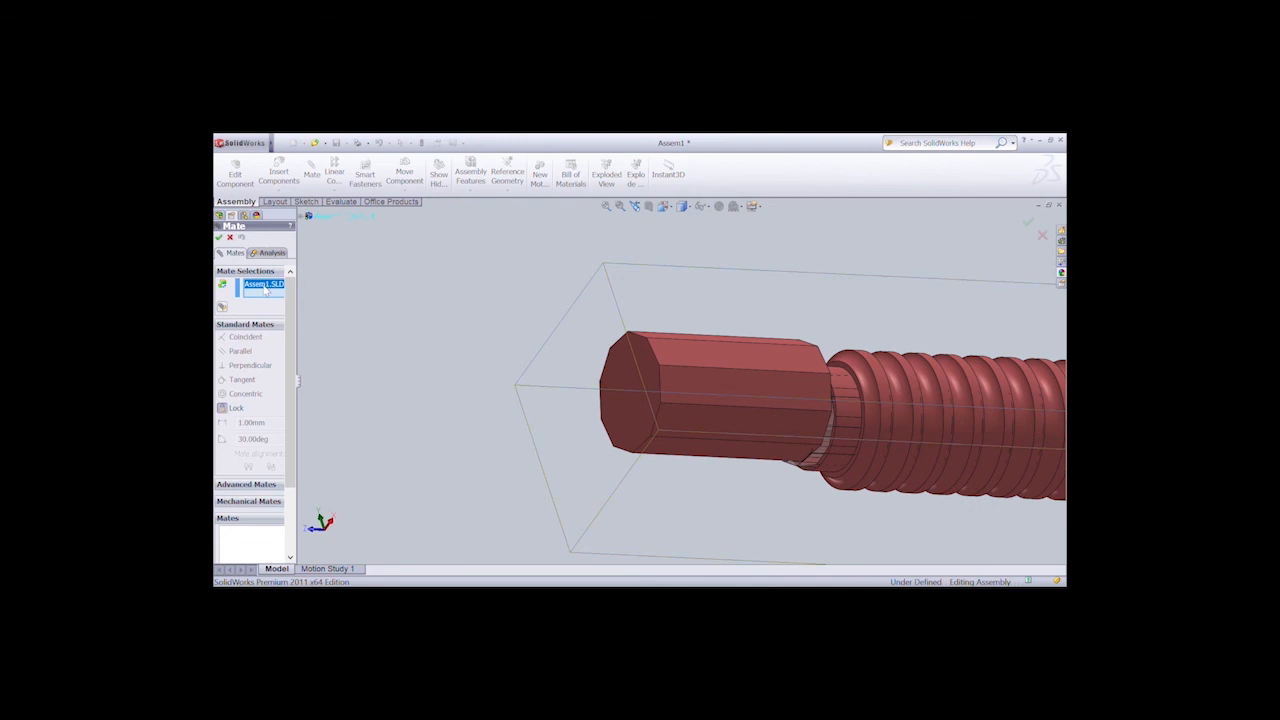
{"action": "key", "text": "Delete"}
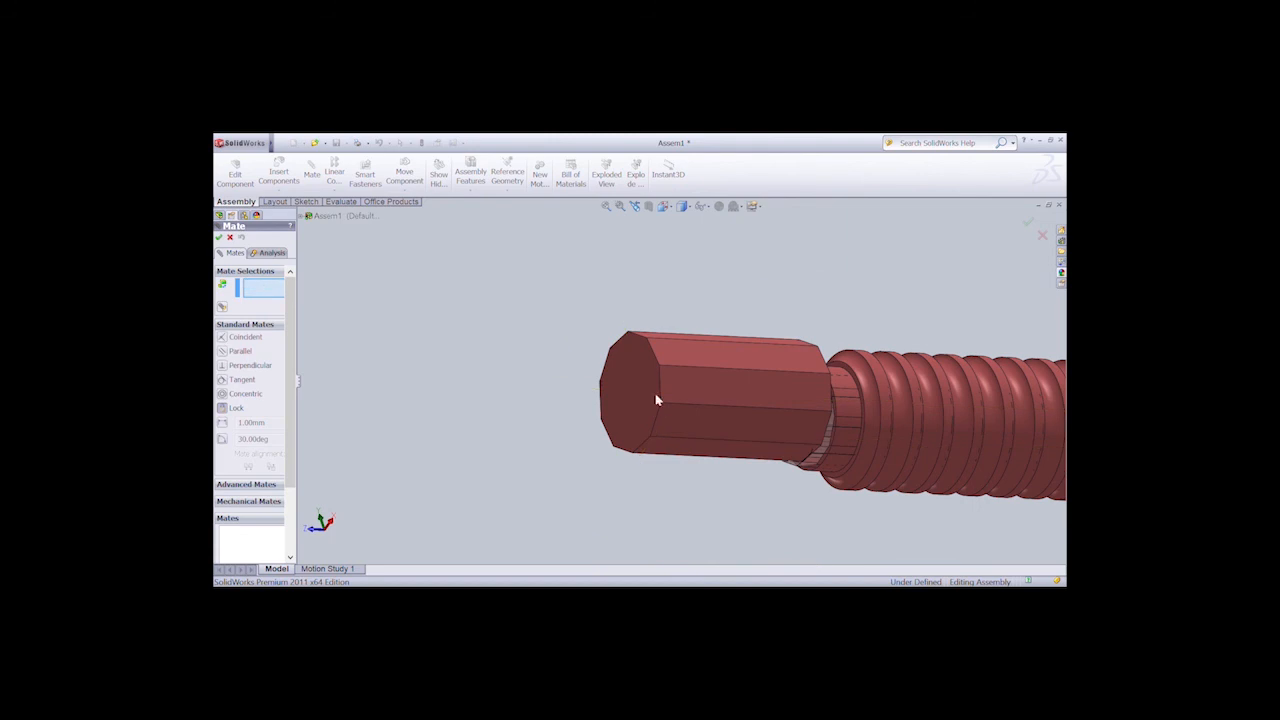
Try to pick an edge at the cap's open end as a mate reference.
{"action": "left_click", "coordinate": [829, 387]}
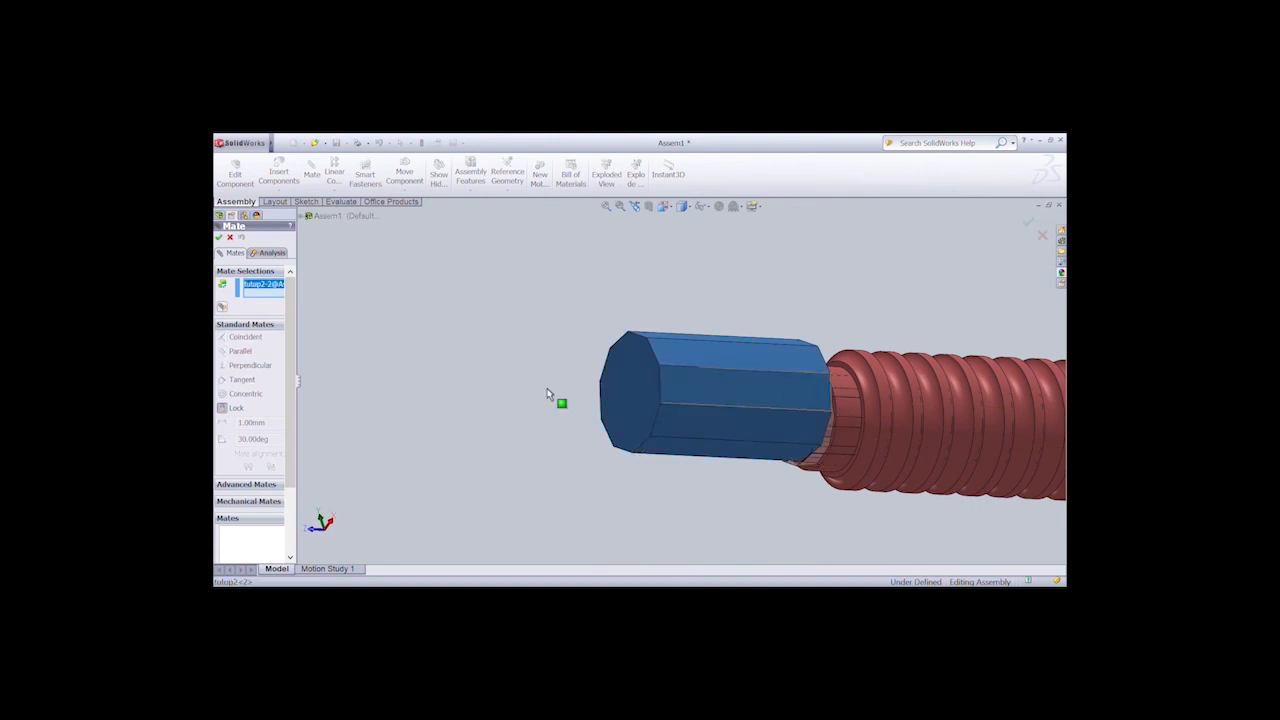
{"action": "left_click", "coordinate": [805, 391]}
{"action": "left_click", "coordinate": [709, 385]}
{"action": "left_click", "coordinate": [709, 385]}
{"action": "left_click", "coordinate": [829, 394]}
{"action": "key", "text": "Escape"}
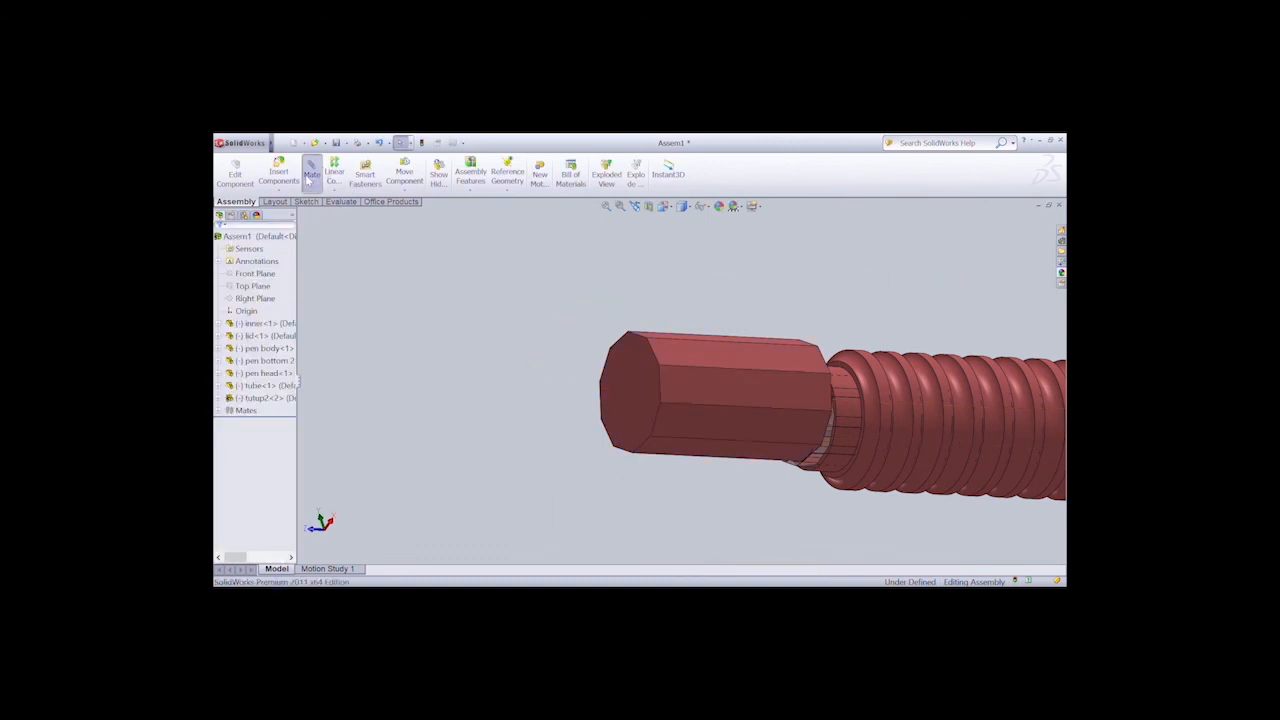
Try to mate a short edge of the cap's open end with the pen body.
{"action": "left_click", "coordinate": [830, 387]}
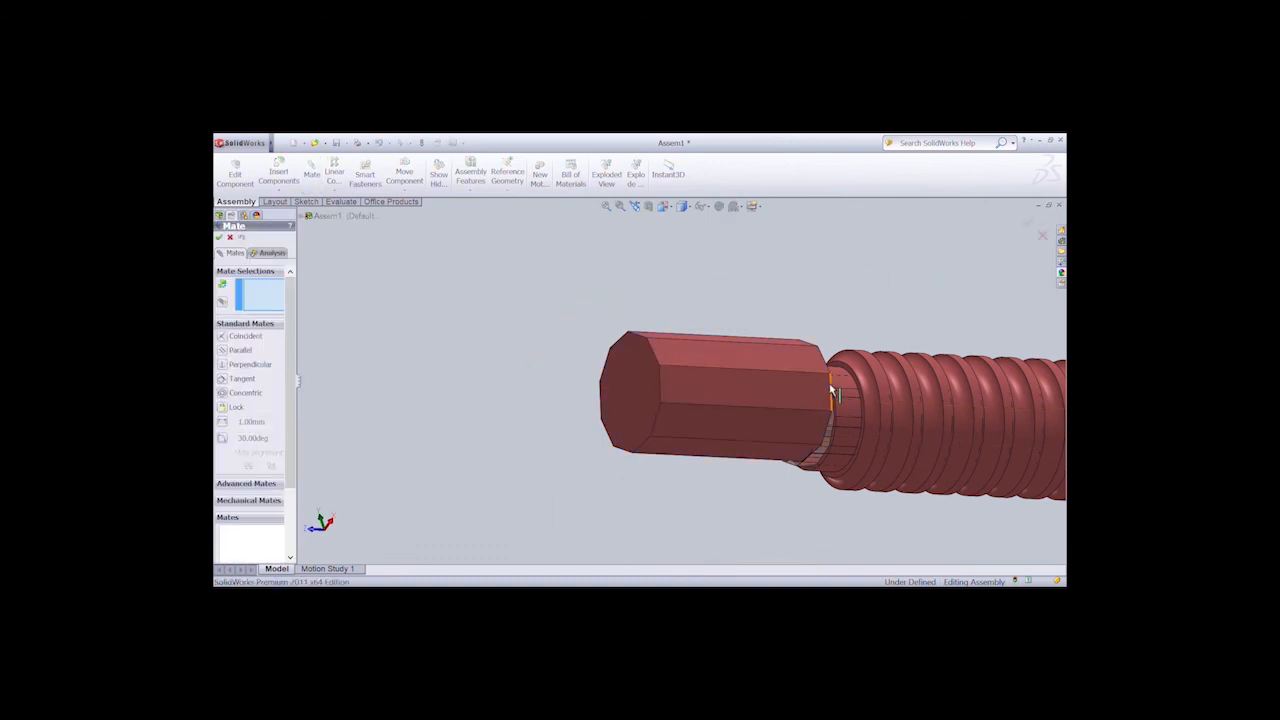
{"action": "left_click", "coordinate": [886, 420]}
{"action": "key", "text": "Left"}
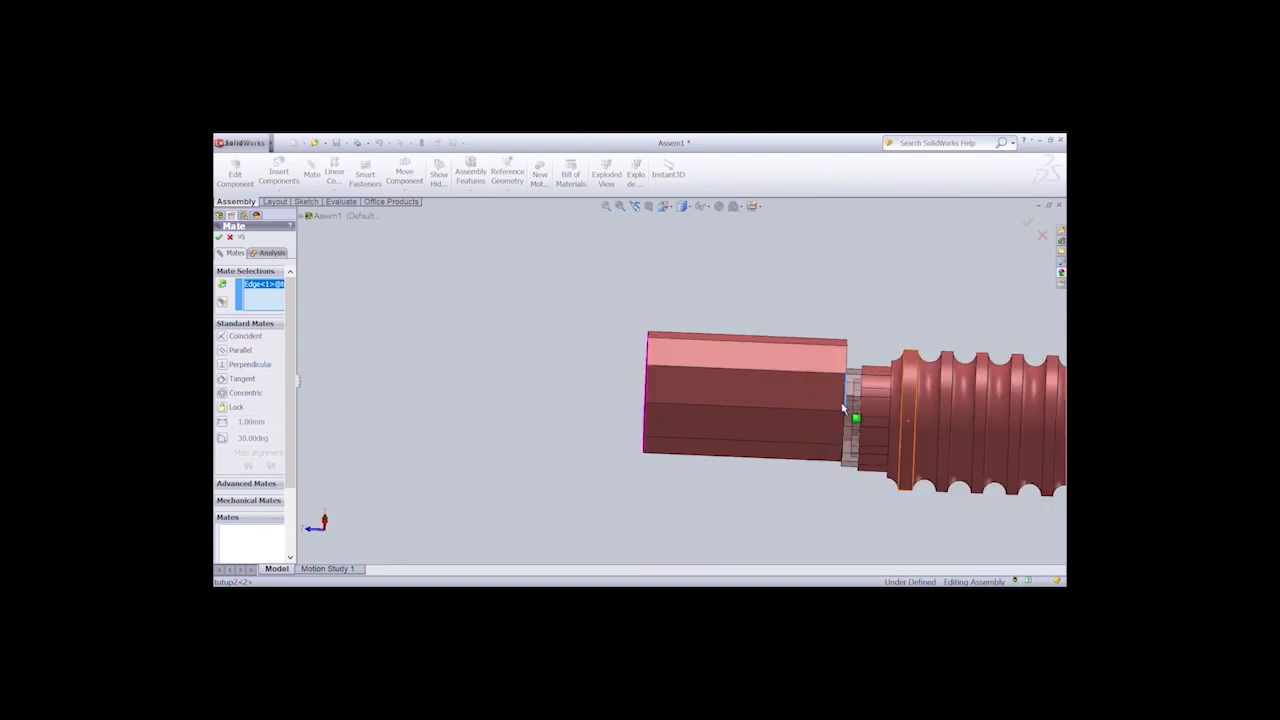
{"action": "key", "text": "Left"}
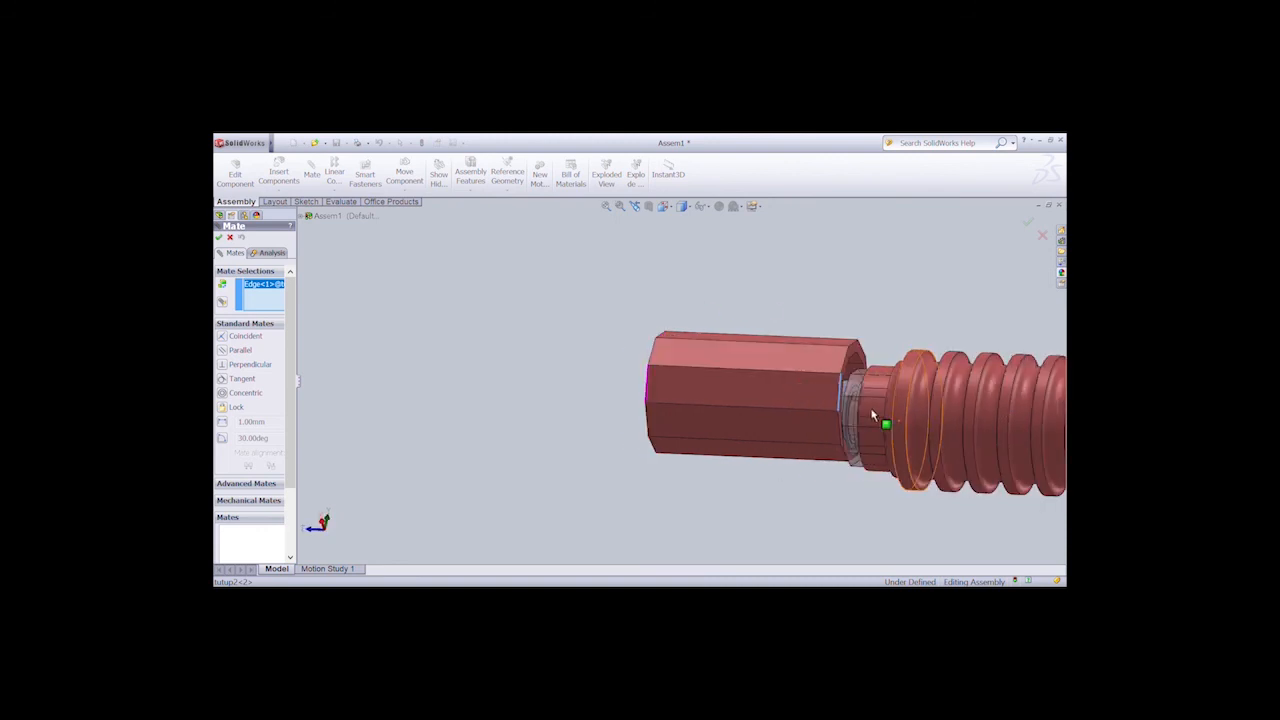
{"action": "key", "text": "Right"}
{"action": "scroll", "coordinate": [875, 406], "scroll_direction": "up", "scroll_amount": 4}
{"action": "scroll", "coordinate": [876, 406], "scroll_direction": "down", "scroll_amount": 1}
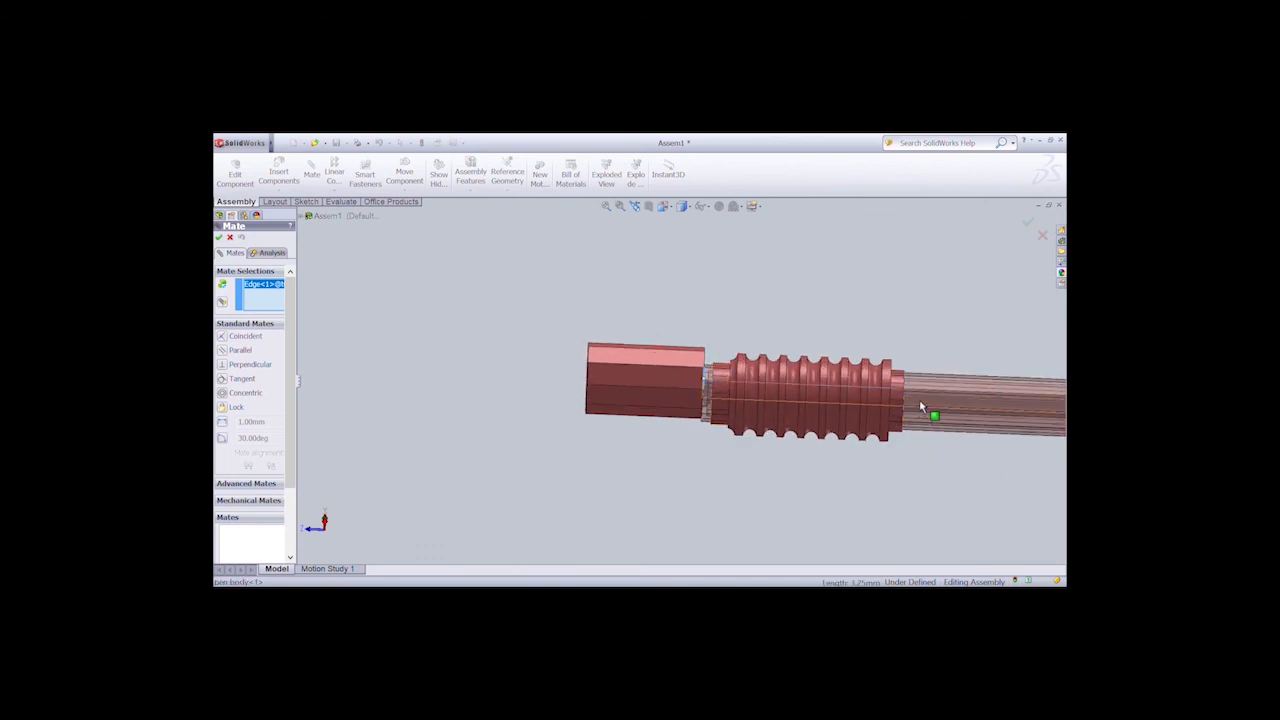
{"action": "left_click", "coordinate": [920, 402]}
{"action": "key", "text": "Escape"}
Undo the cap's last mate and moves.
{"action": "middle_click_drag", "start_coordinate": [485, 350], "coordinate": [690, 370]}
{"action": "left_click_drag", "start_coordinate": [830, 405], "coordinate": [872, 390]}
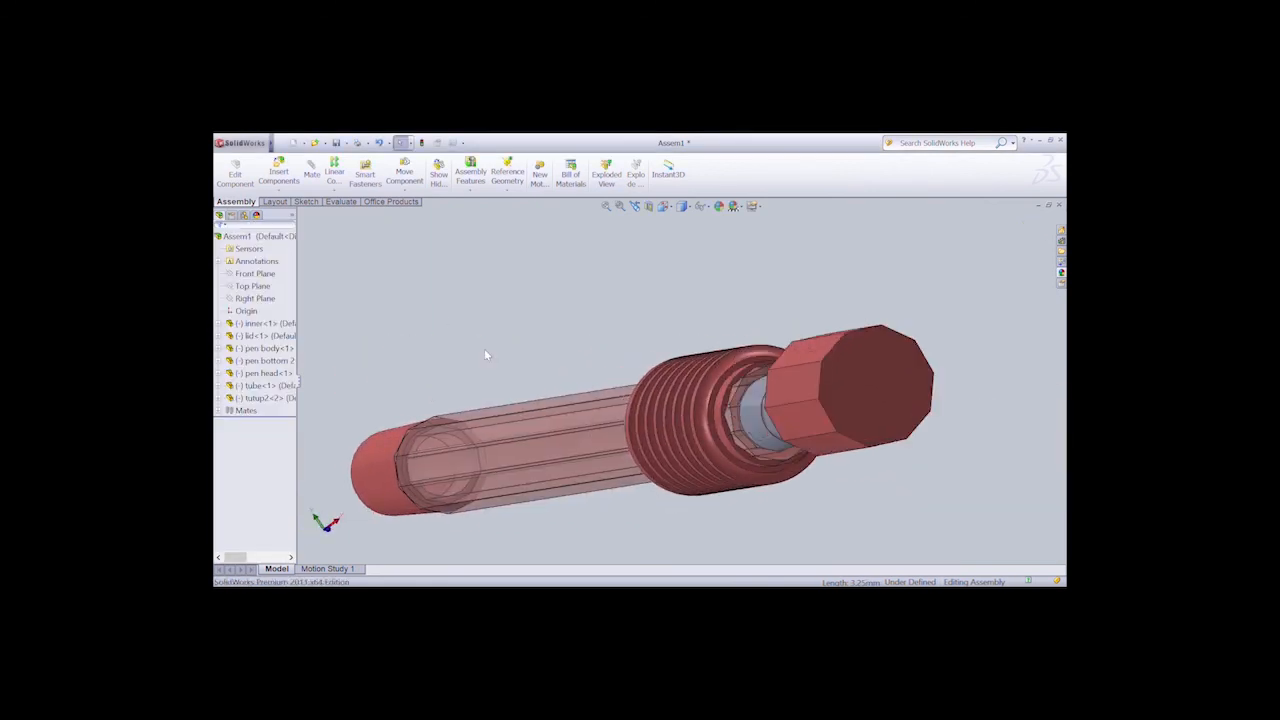
{"action": "middle_click_drag", "start_coordinate": [486, 354], "coordinate": [608, 300]}
Move and rotate the cap slightly ahead of the pen tip so its open end faces the tip in line with the pen.
{"action": "left_click", "coordinate": [405, 174]}
{"action": "mouse_move", "coordinate": [1022, 425]}
{"action": "left_mouse_down"}
{"action": "mouse_move", "coordinate": [1048, 434]}
{"action": "mouse_move", "coordinate": [1035, 432]}
{"action": "left_mouse_up"}
{"action": "left_click", "coordinate": [405, 189]}
{"action": "left_click", "coordinate": [420, 211]}
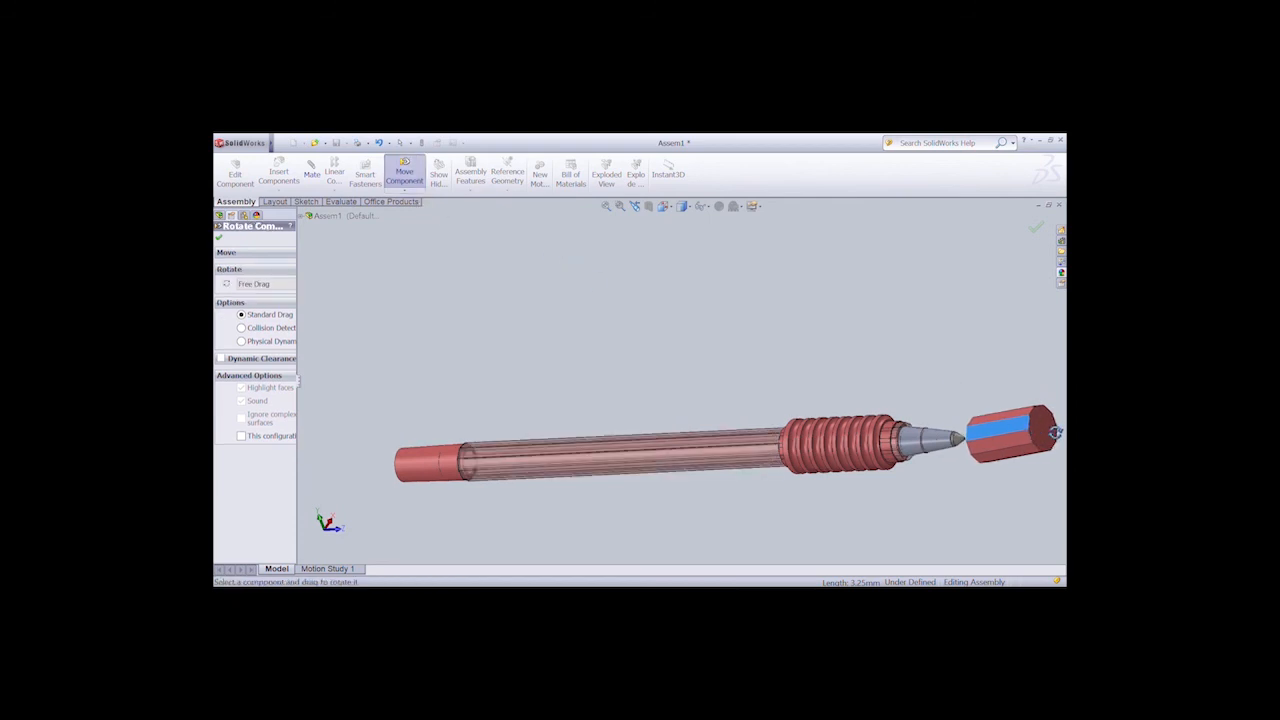
{"action": "middle_click_drag", "start_coordinate": [1055, 432], "coordinate": [948, 496]}
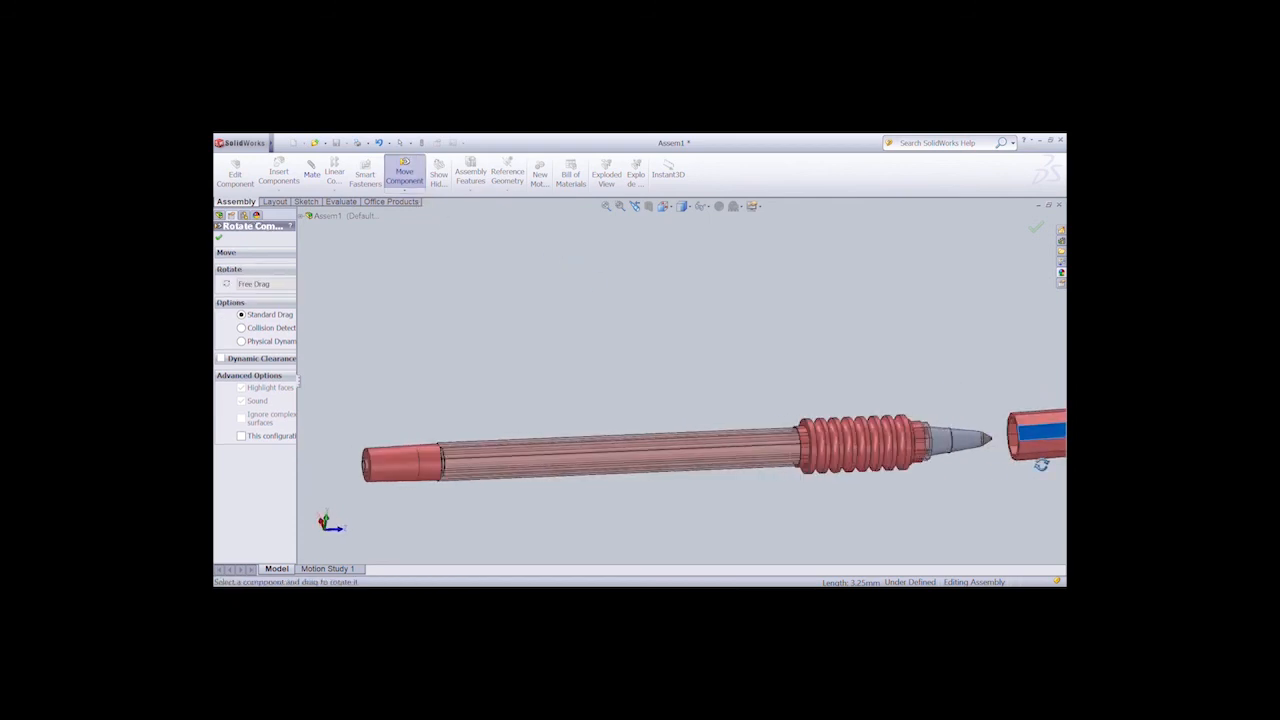
{"action": "scroll", "coordinate": [1041, 464], "scroll_direction": "up", "scroll_amount": 3}
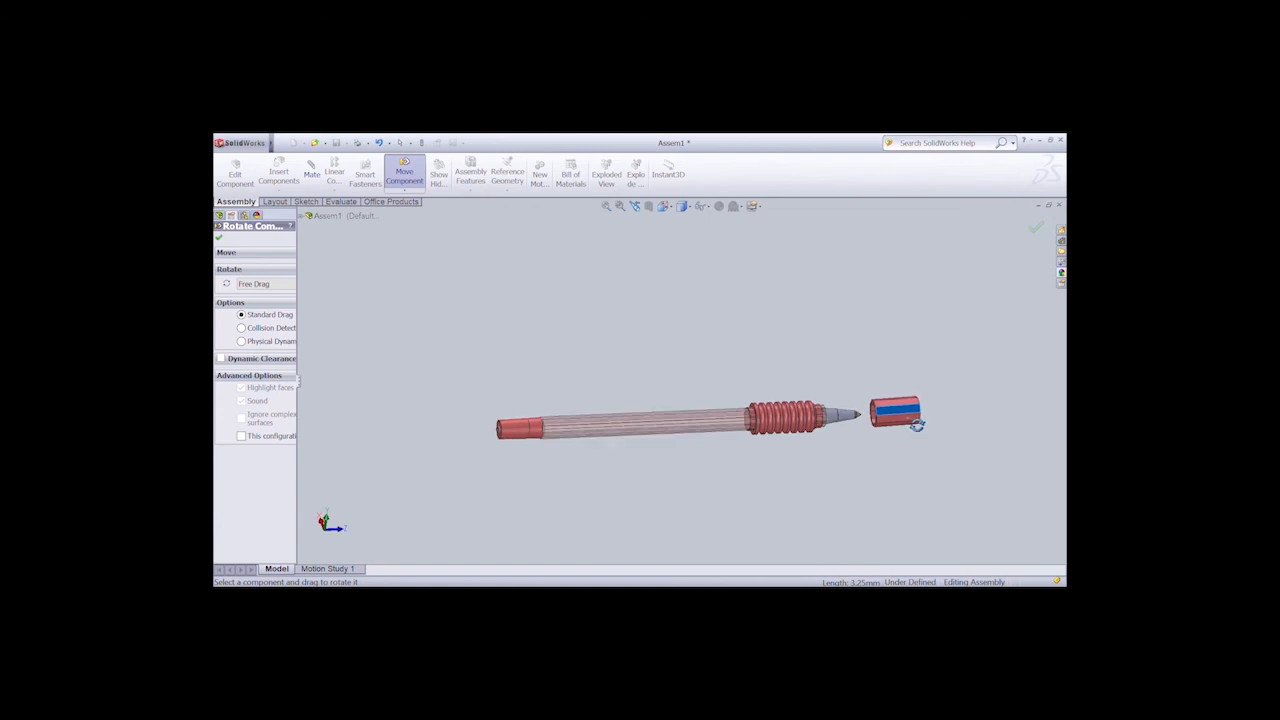
{"action": "left_click", "coordinate": [219, 237]}
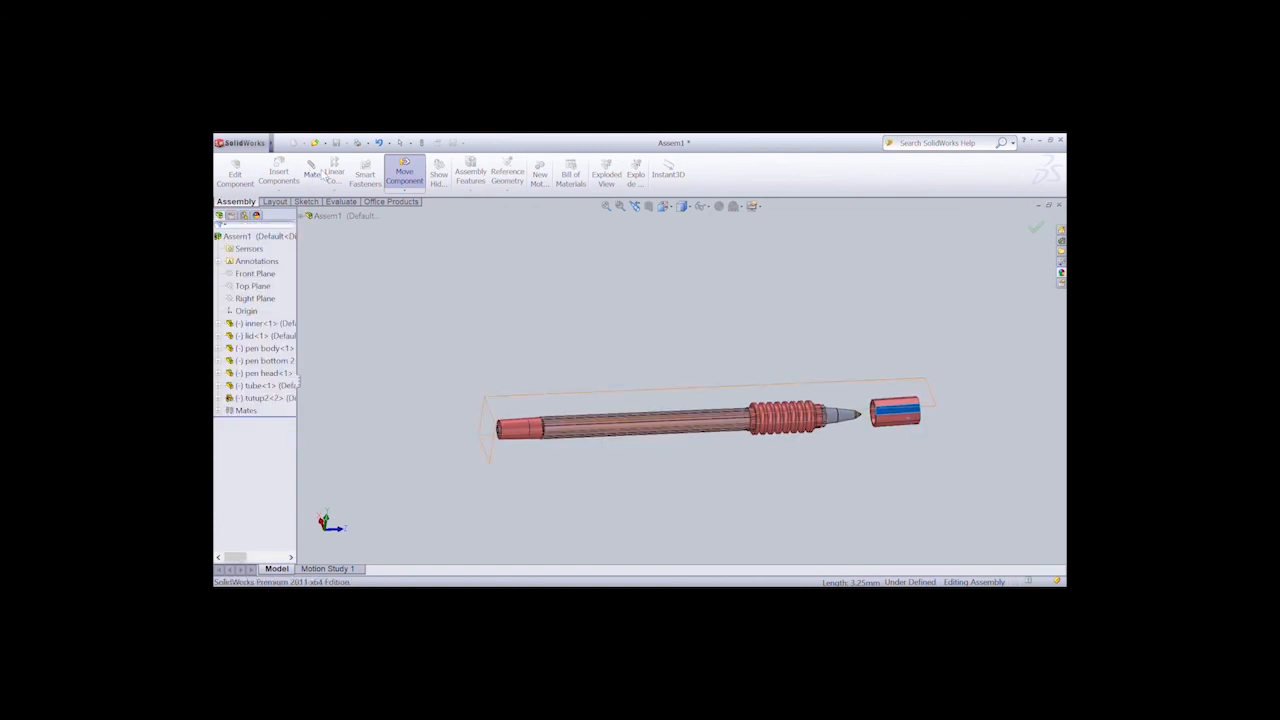
Try to mate the rim face of the cap's open end coincident with a lengthwise edge near the pen head.
{"action": "left_click", "coordinate": [312, 173]}
{"action": "scroll", "coordinate": [828, 404], "scroll_direction": "down", "scroll_amount": 3}
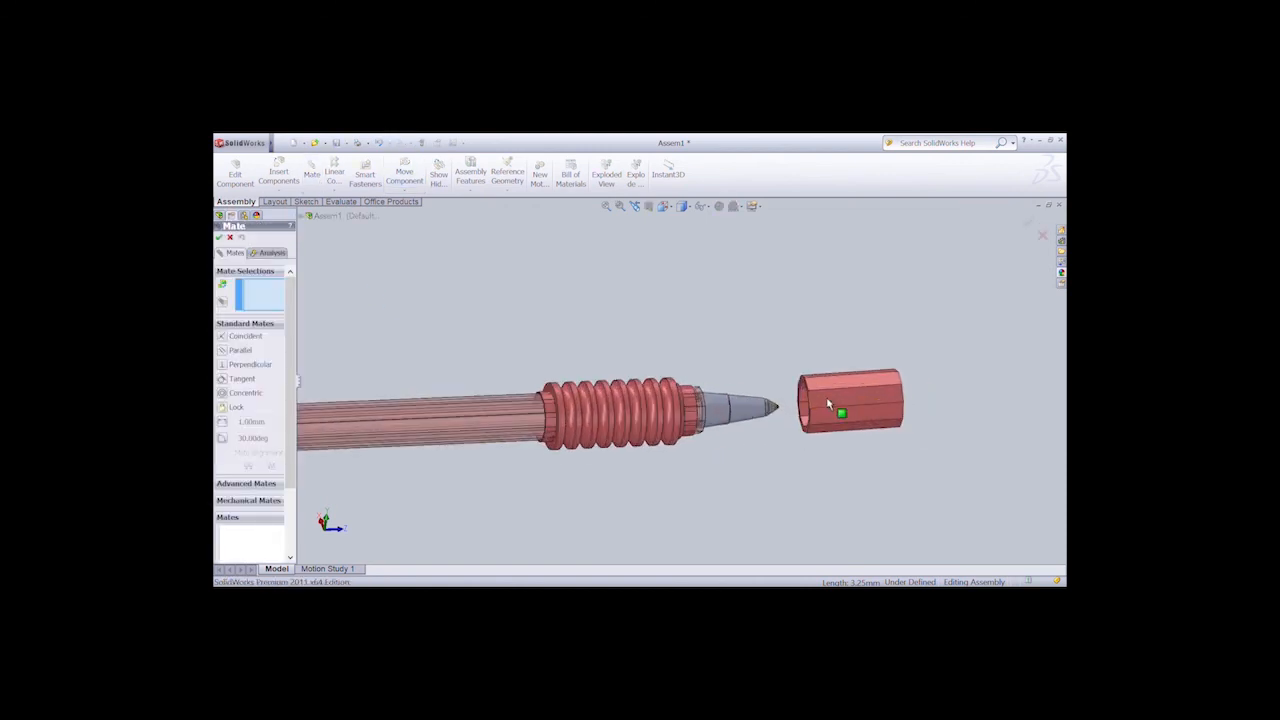
{"action": "scroll", "coordinate": [822, 404], "scroll_direction": "down", "scroll_amount": 4}
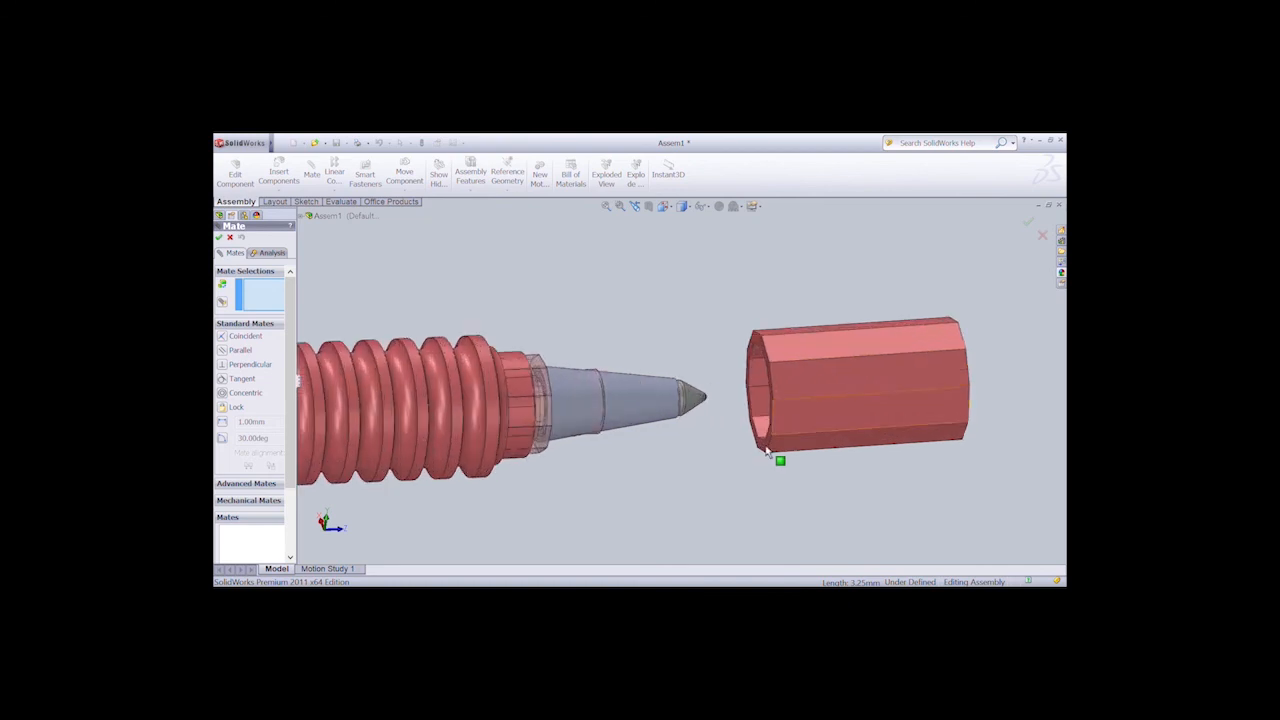
{"action": "key", "text": "Left"}
{"action": "key", "text": "Left"}
{"action": "key", "text": "Left"}
{"action": "key", "text": "Left"}
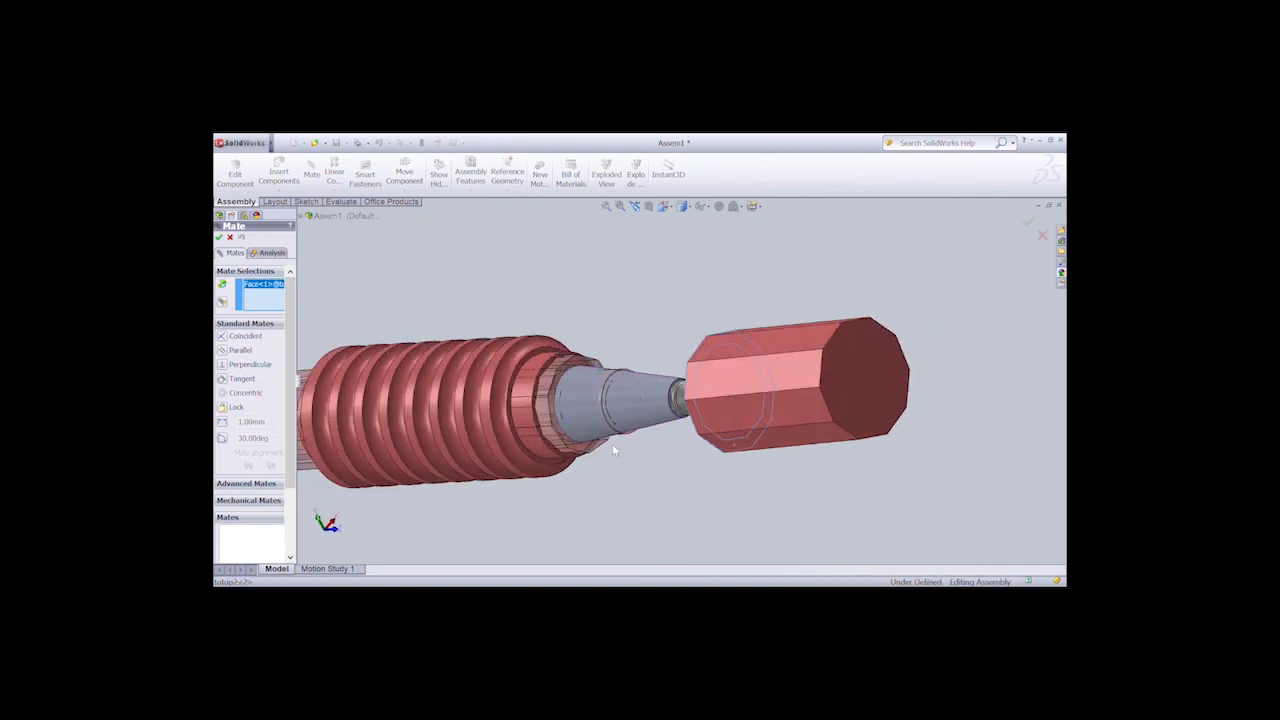
{"action": "left_click", "coordinate": [557, 421]}
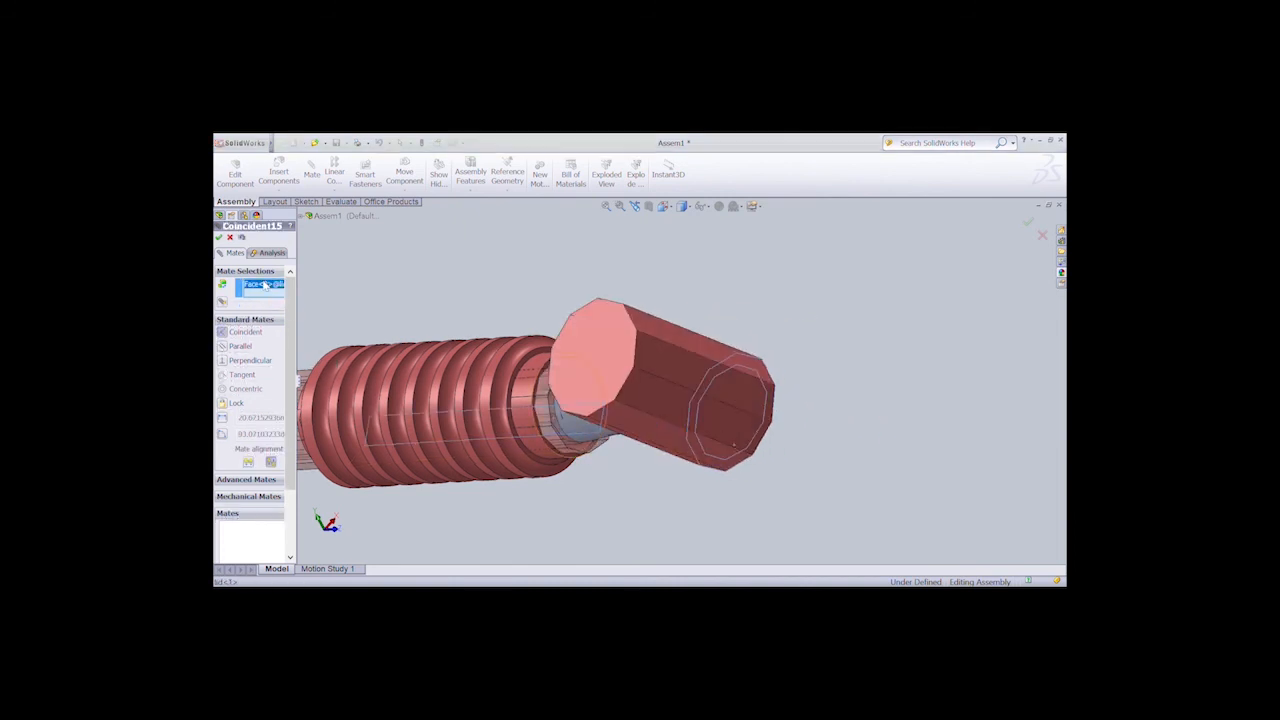
{"action": "key", "text": "Delete"}
{"action": "left_click", "coordinate": [265, 286]}
{"action": "key", "text": "Delete"}
{"action": "left_click", "coordinate": [243, 238]}
Examine the cap's closed and open ends against the pen tip from several angles, and close the open mate.
{"action": "middle_click_drag", "start_coordinate": [641, 424], "coordinate": [590, 420]}
{"action": "key", "text": "Left"}
{"action": "key", "text": "Left"}
{"action": "key", "text": "Left"}
{"action": "key", "text": "Left"}
{"action": "key", "text": "Left"}
{"action": "key", "text": "Left"}
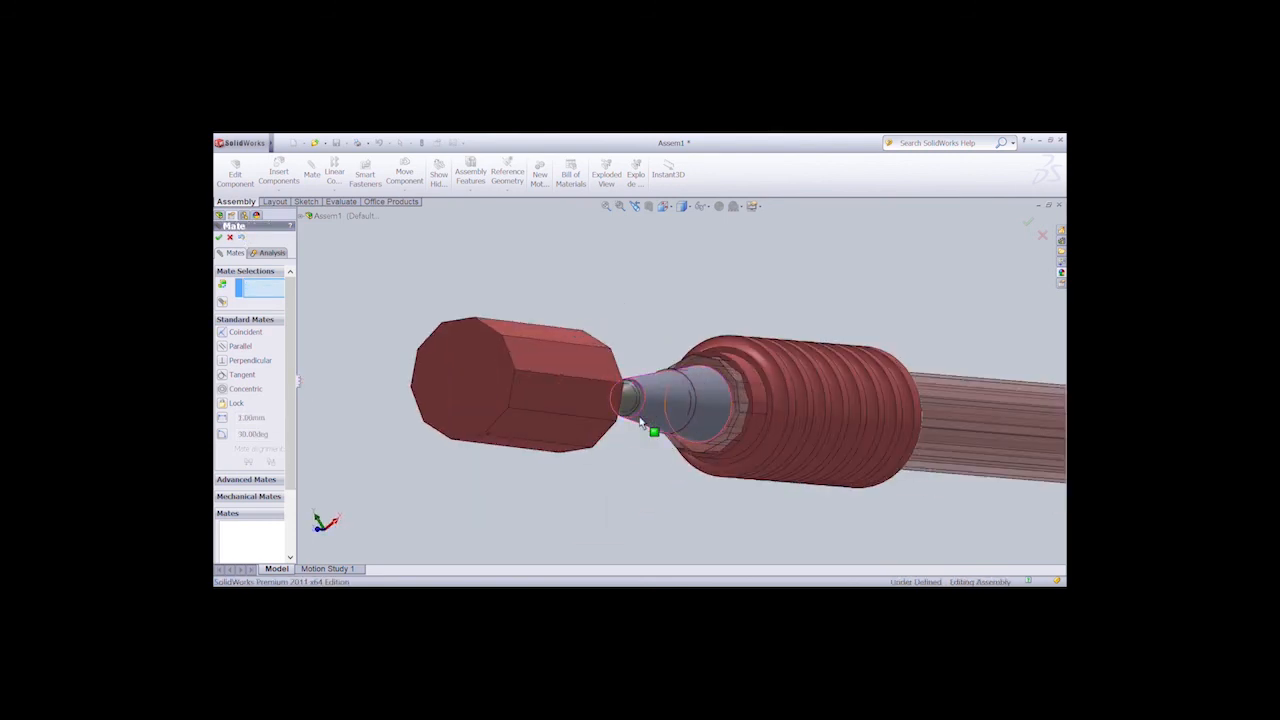
{"action": "key", "text": "Left"}
{"action": "key", "text": "Left"}
{"action": "key", "text": "Left"}
{"action": "key", "text": "Left"}
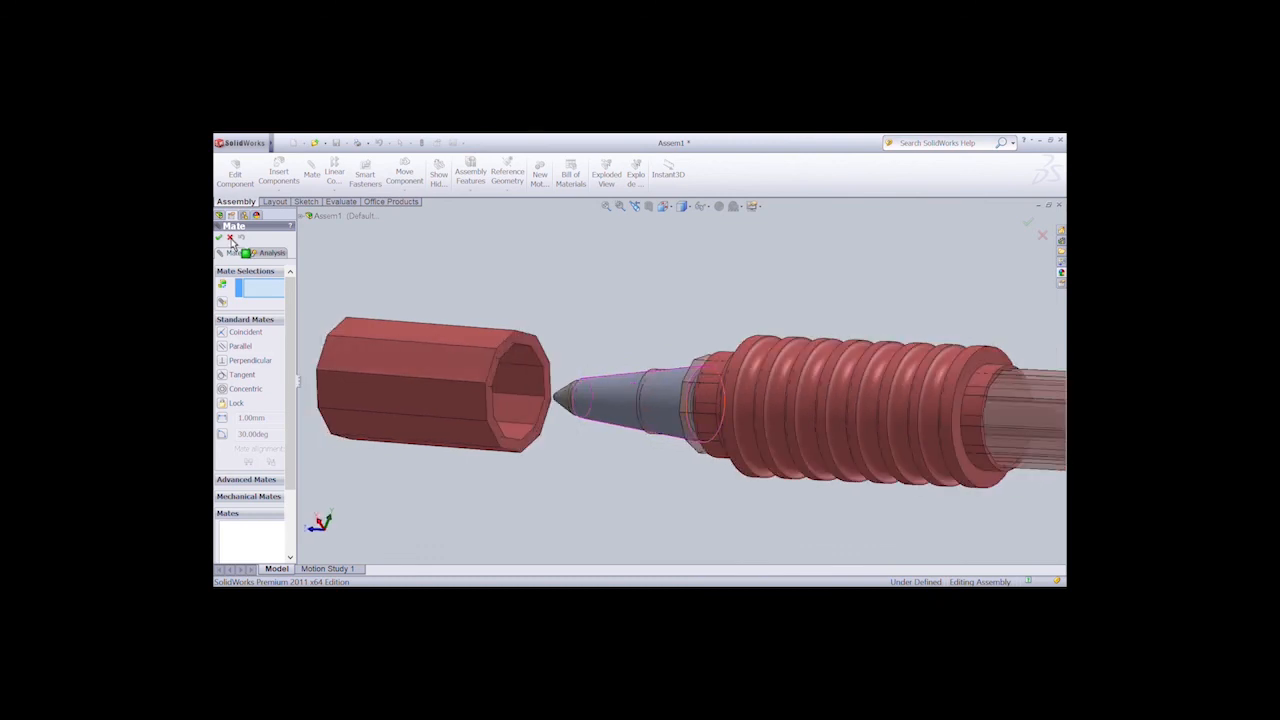
{"action": "left_click", "coordinate": [229, 238]}
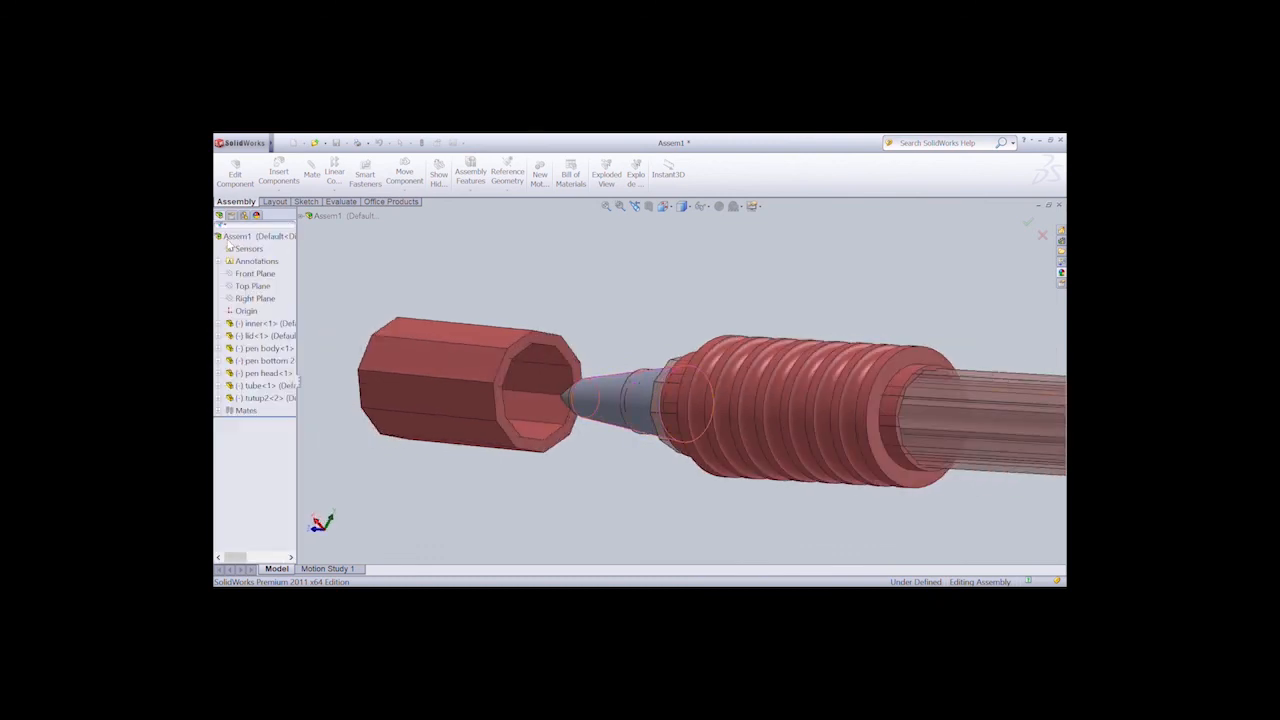
Move the cap slightly closer to the pen so the tip reaches its open end.
{"action": "left_click", "coordinate": [408, 177]}
{"action": "left_click_drag", "start_coordinate": [491, 371], "coordinate": [526, 400]}
{"action": "left_click", "coordinate": [388, 201]}
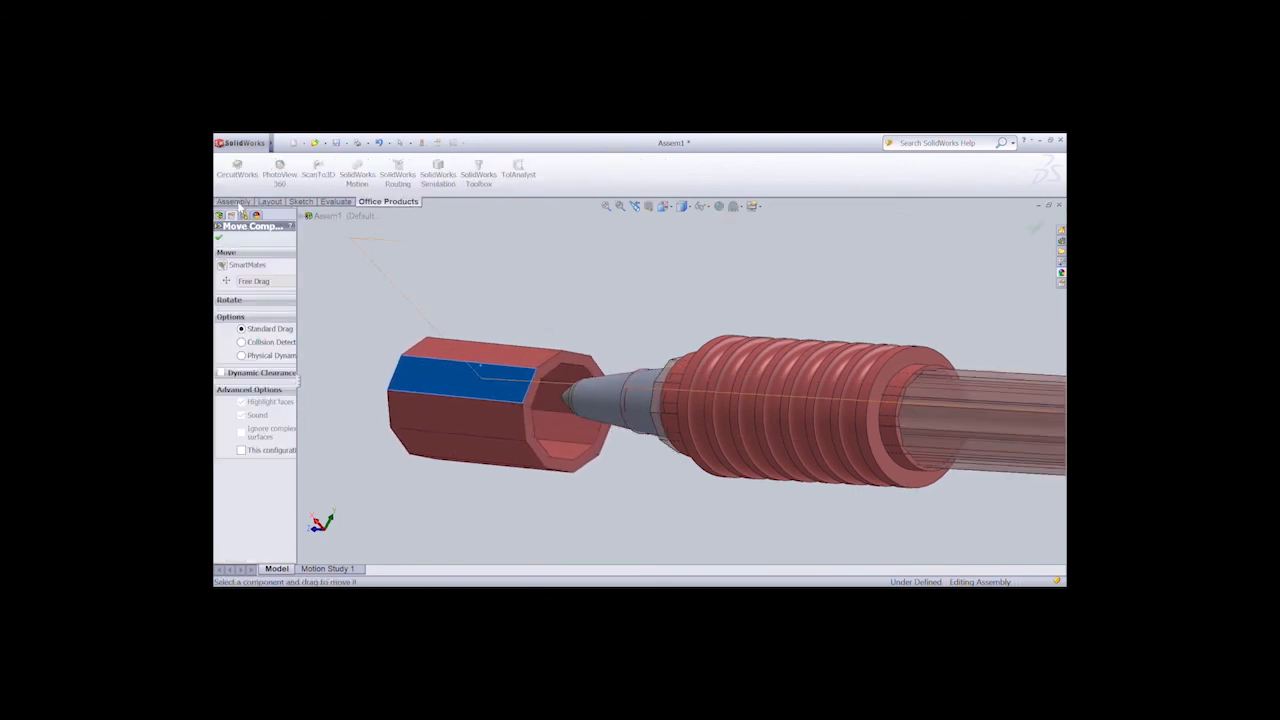
Examine the cap, pen head and grip from several angles for faces or edges suitable for a mate.
{"action": "left_click", "coordinate": [232, 201]}
{"action": "left_click", "coordinate": [312, 174]}
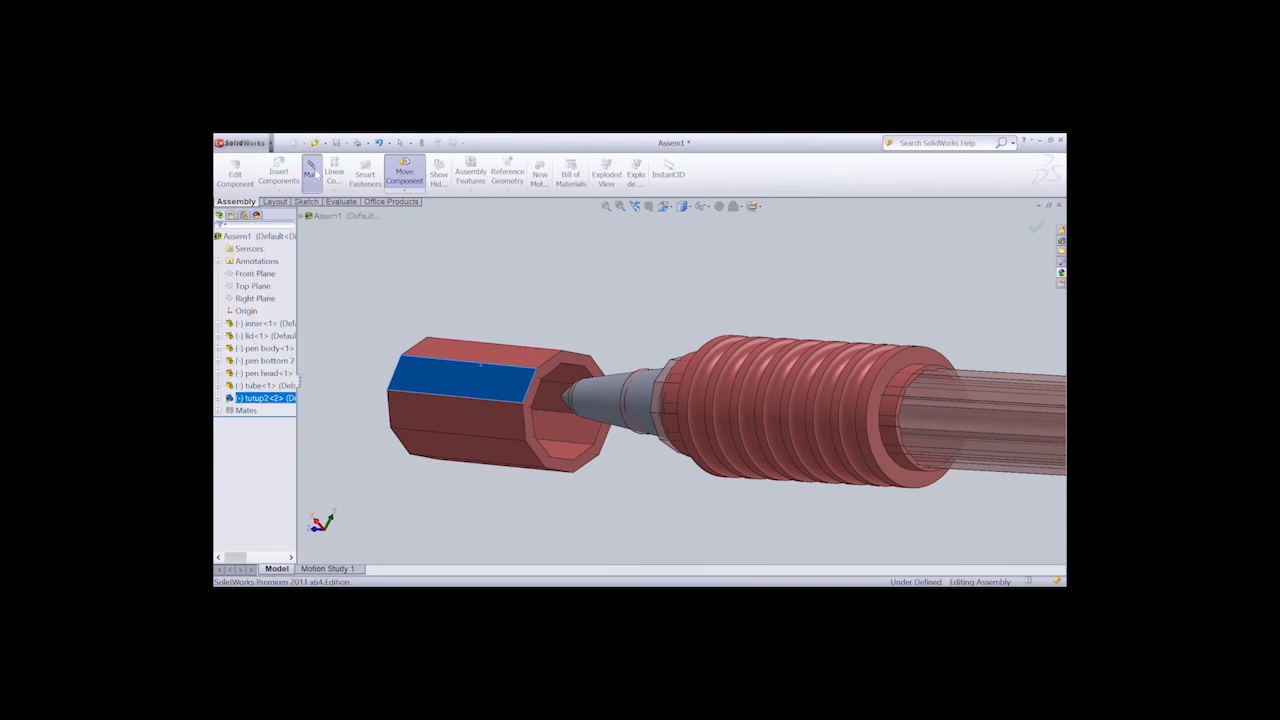
{"action": "key", "text": "Delete"}
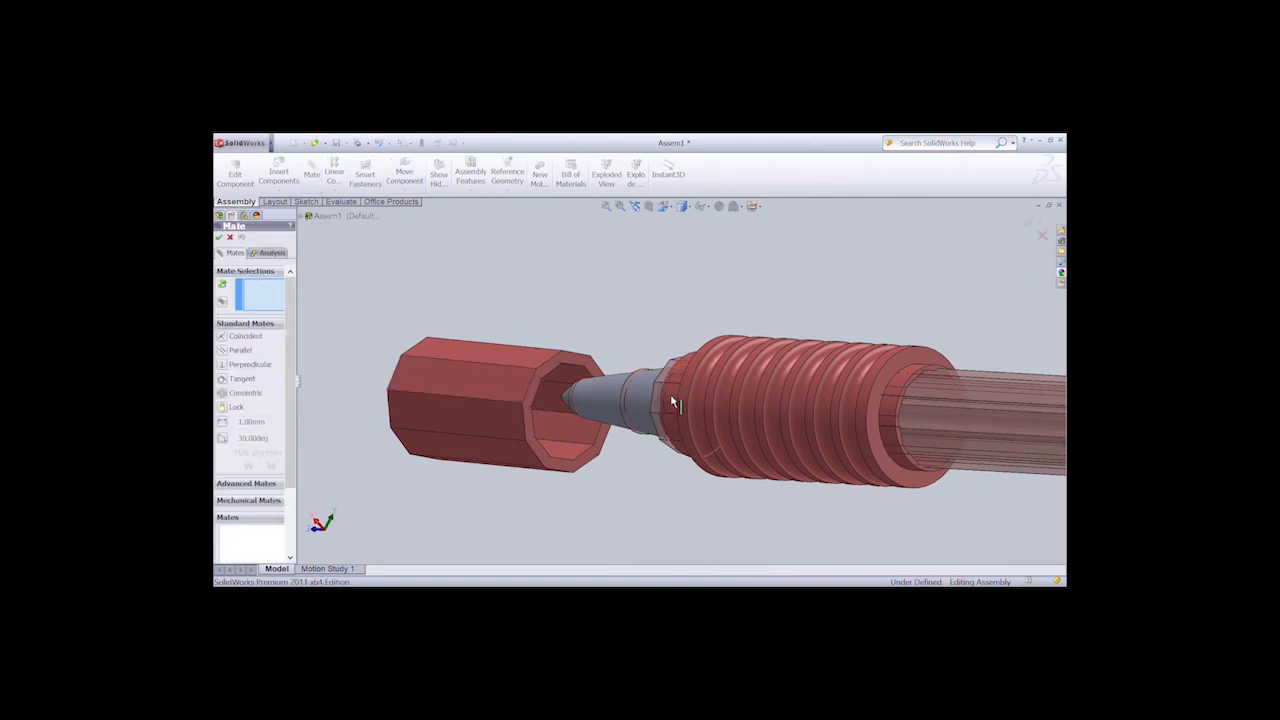
{"action": "key", "text": "Left"}
{"action": "key", "text": "Right"}
{"action": "key", "text": "Right"}
{"action": "key", "text": "Right"}
{"action": "key", "text": "Right"}
{"action": "key", "text": "Right"}
{"action": "key", "text": "Right"}
{"action": "key", "text": "Right"}
{"action": "key", "text": "Right"}
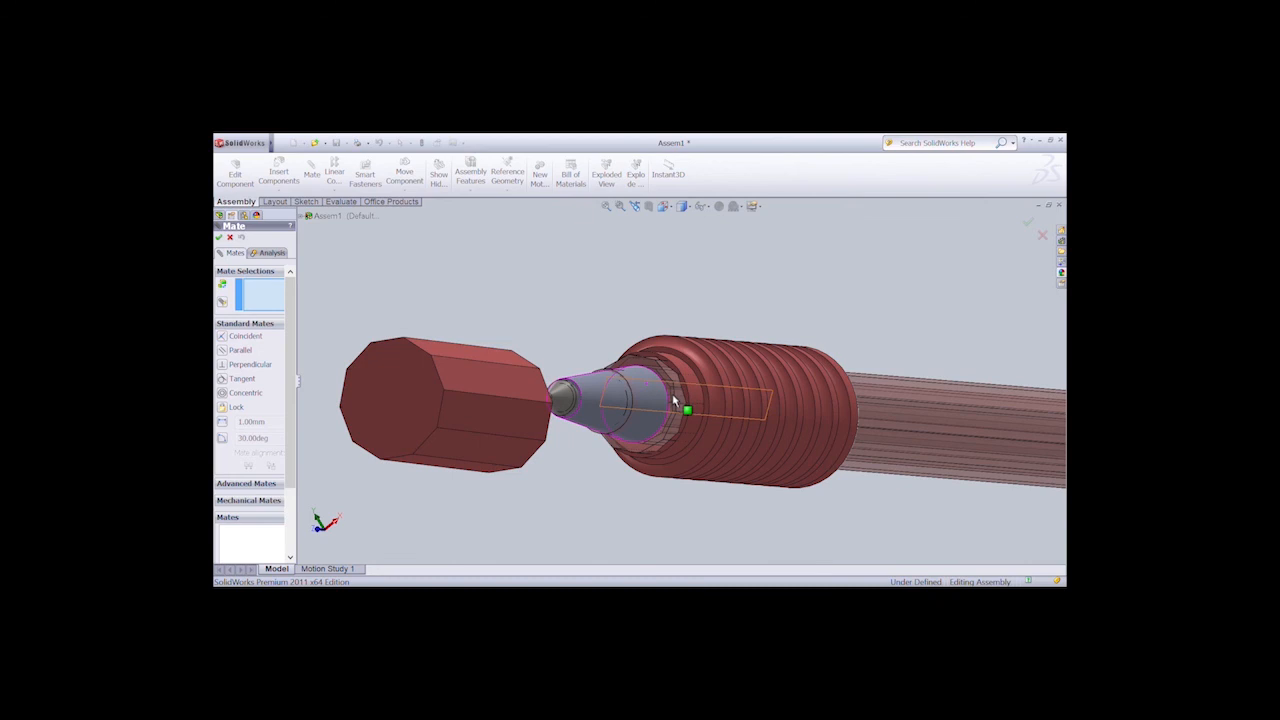
{"action": "scroll", "coordinate": [674, 400], "scroll_direction": "down", "scroll_amount": 3}
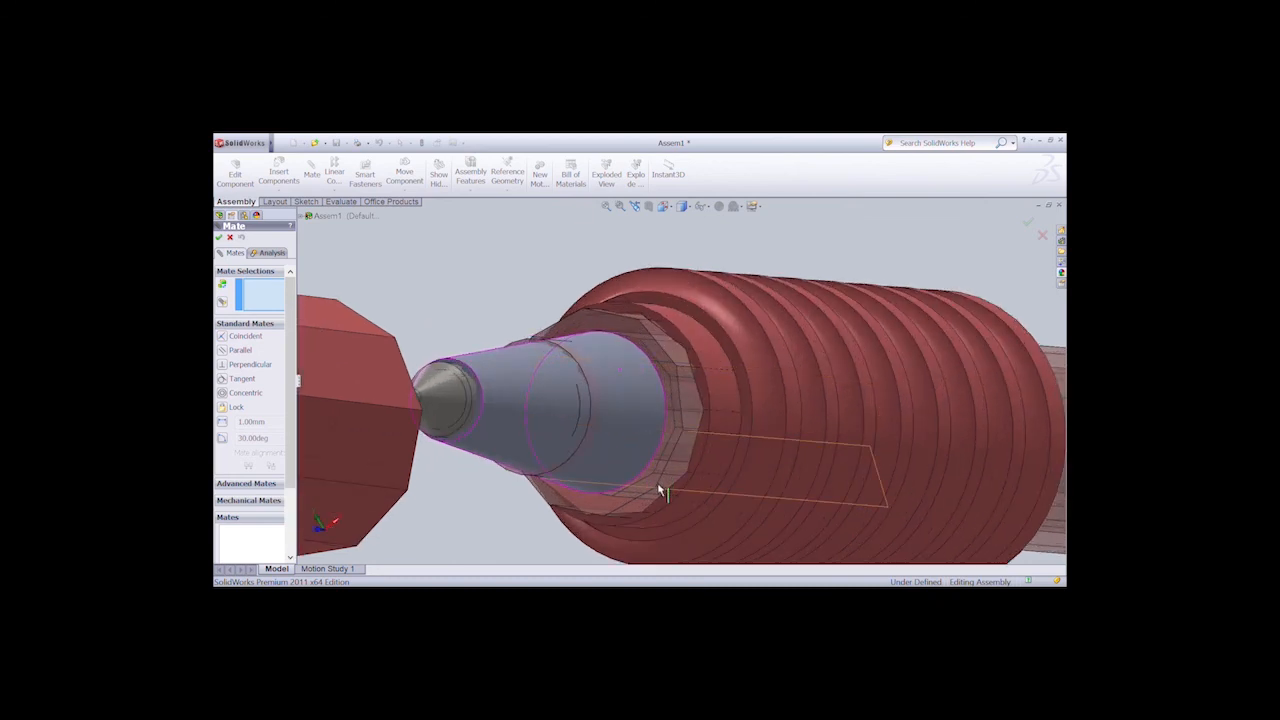
{"action": "key", "text": "Left"}
{"action": "key", "text": "Right"}
{"action": "key", "text": "Right"}
{"action": "key", "text": "Right"}
{"action": "key", "text": "Right"}
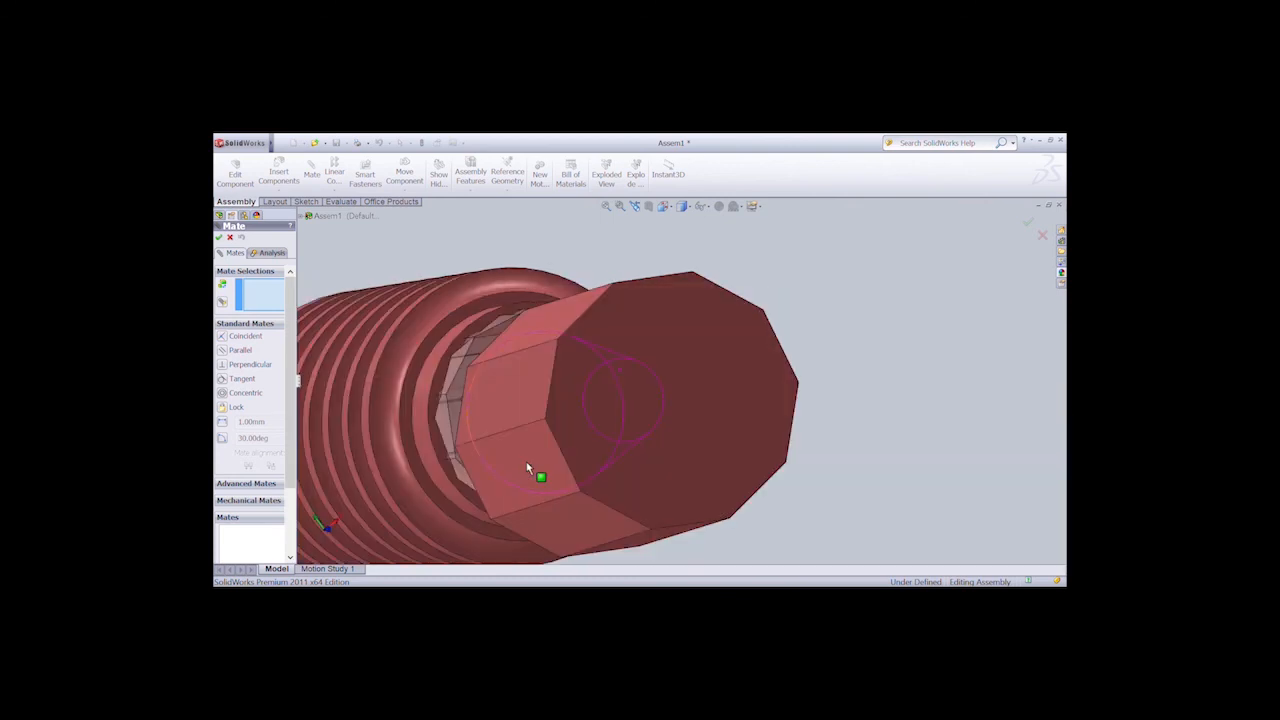
{"action": "key", "text": "Right"}
{"action": "key", "text": "Left"}
{"action": "key", "text": "Left"}
{"action": "key", "text": "Left"}
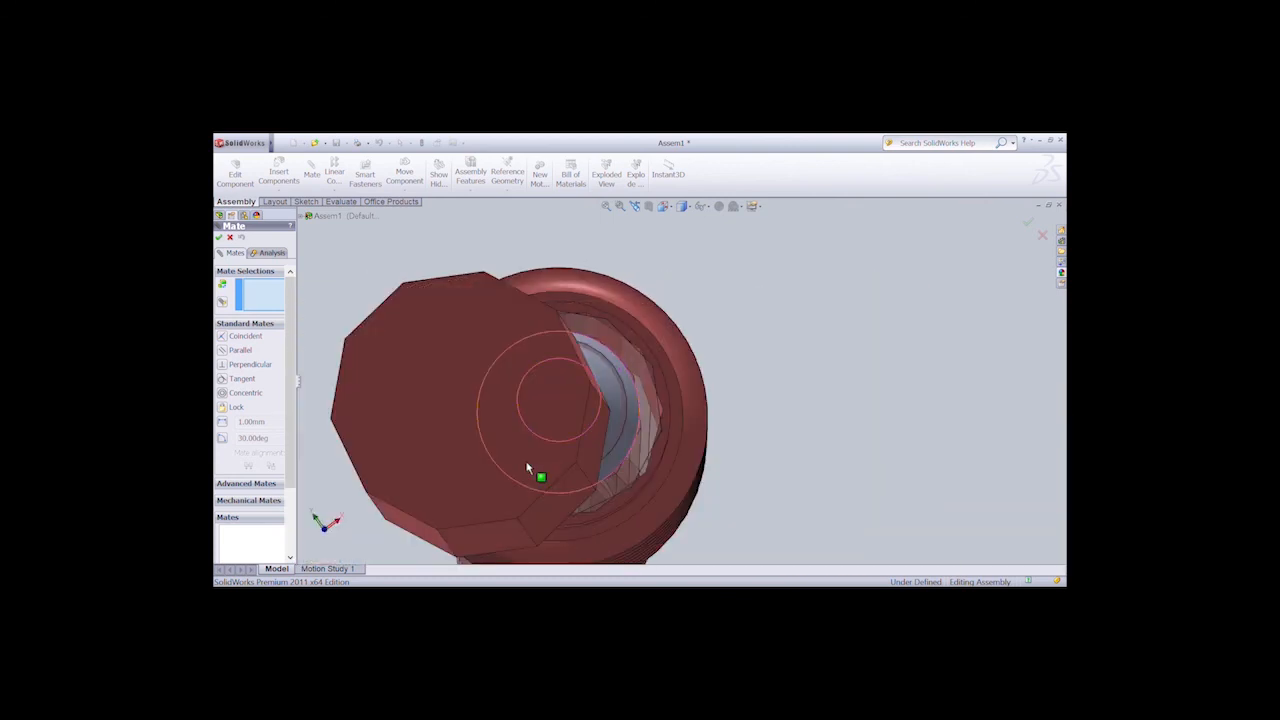
{"action": "key", "text": "Right"}
{"action": "key", "text": "Right"}
{"action": "key", "text": "Right"}
{"action": "key", "text": "Right"}
{"action": "key", "text": "Right"}
{"action": "key", "text": "Right"}
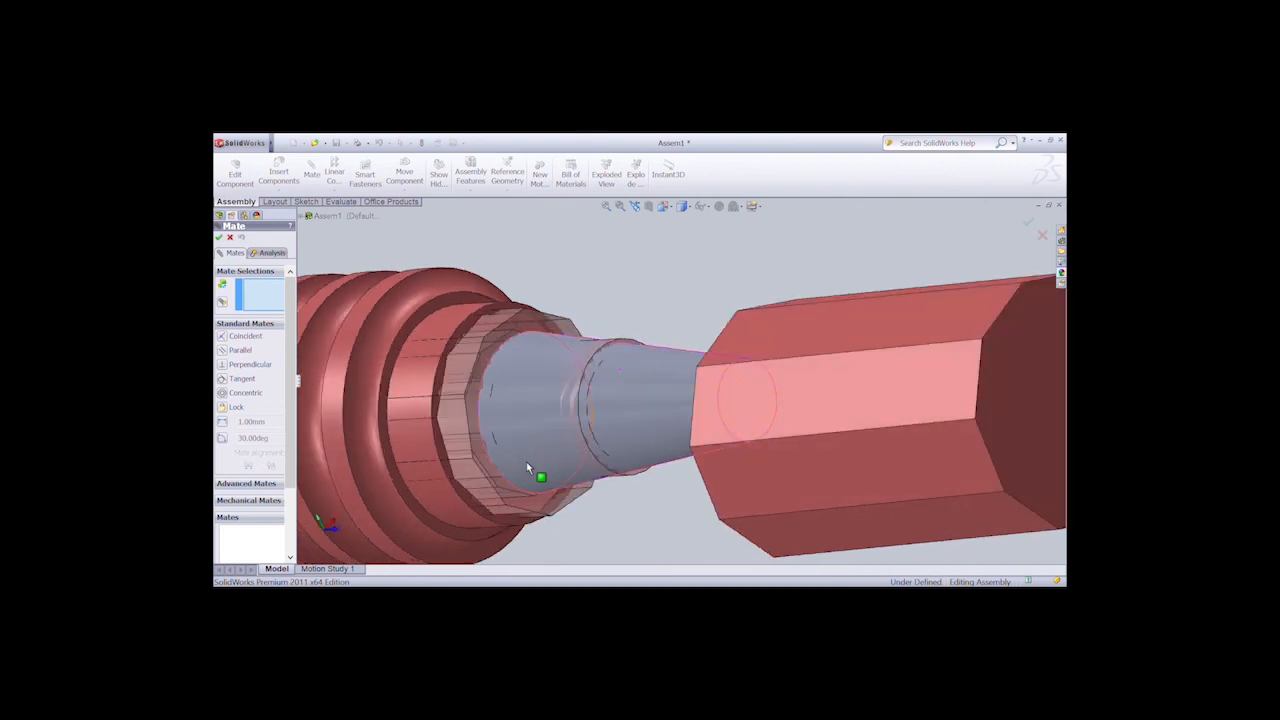
{"action": "key", "text": "Left"}
{"action": "key", "text": "Left"}
{"action": "left_click", "coordinate": [228, 237]}
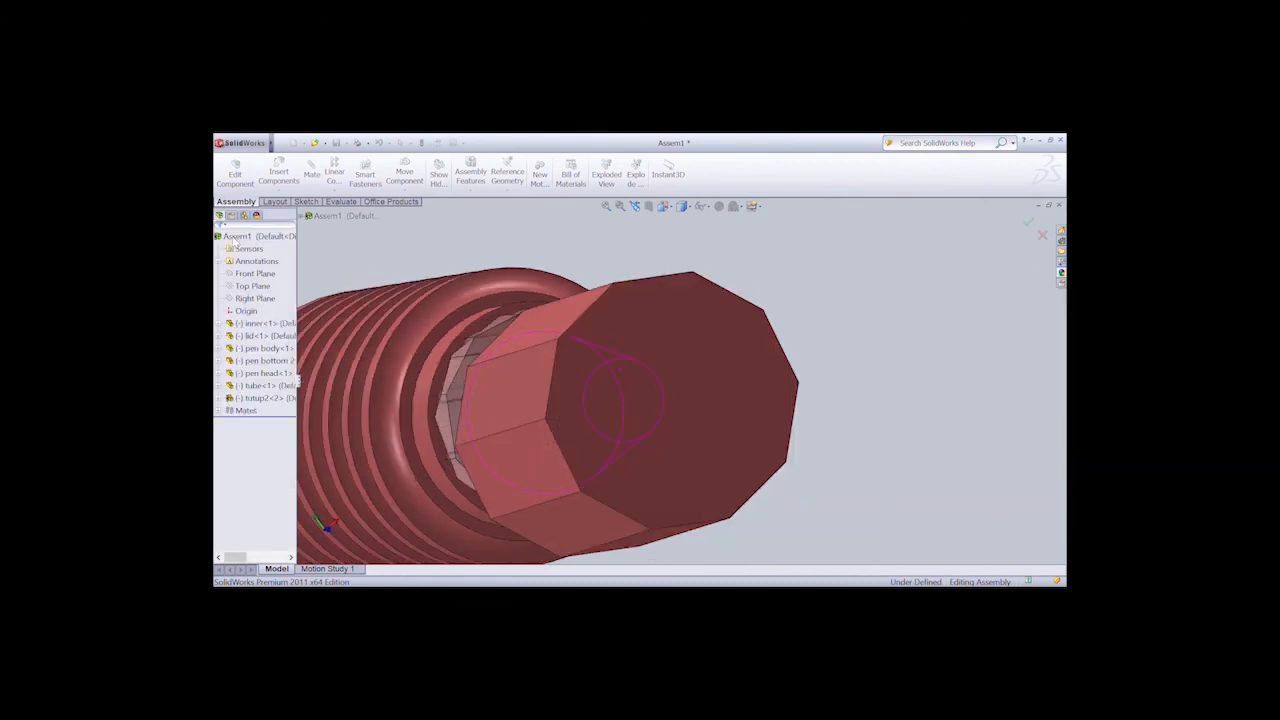
Move the cap sideways so it sits ahead of the pen tip, roughly in line with the pen.
{"action": "left_click", "coordinate": [404, 174]}
{"action": "left_click_drag", "start_coordinate": [692, 351], "coordinate": [803, 334]}
{"action": "left_click", "coordinate": [421, 185]}
{"action": "left_click", "coordinate": [421, 212]}
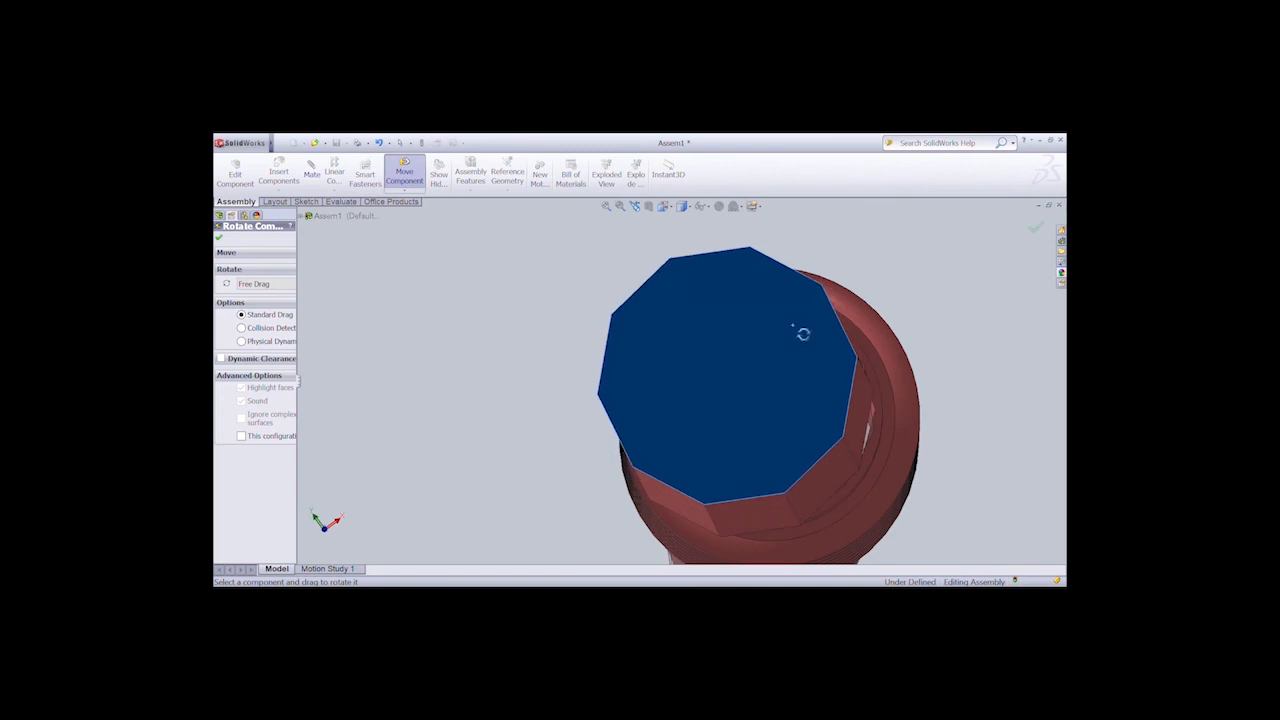
{"action": "left_click", "coordinate": [220, 239]}
{"action": "left_click", "coordinate": [311, 176]}
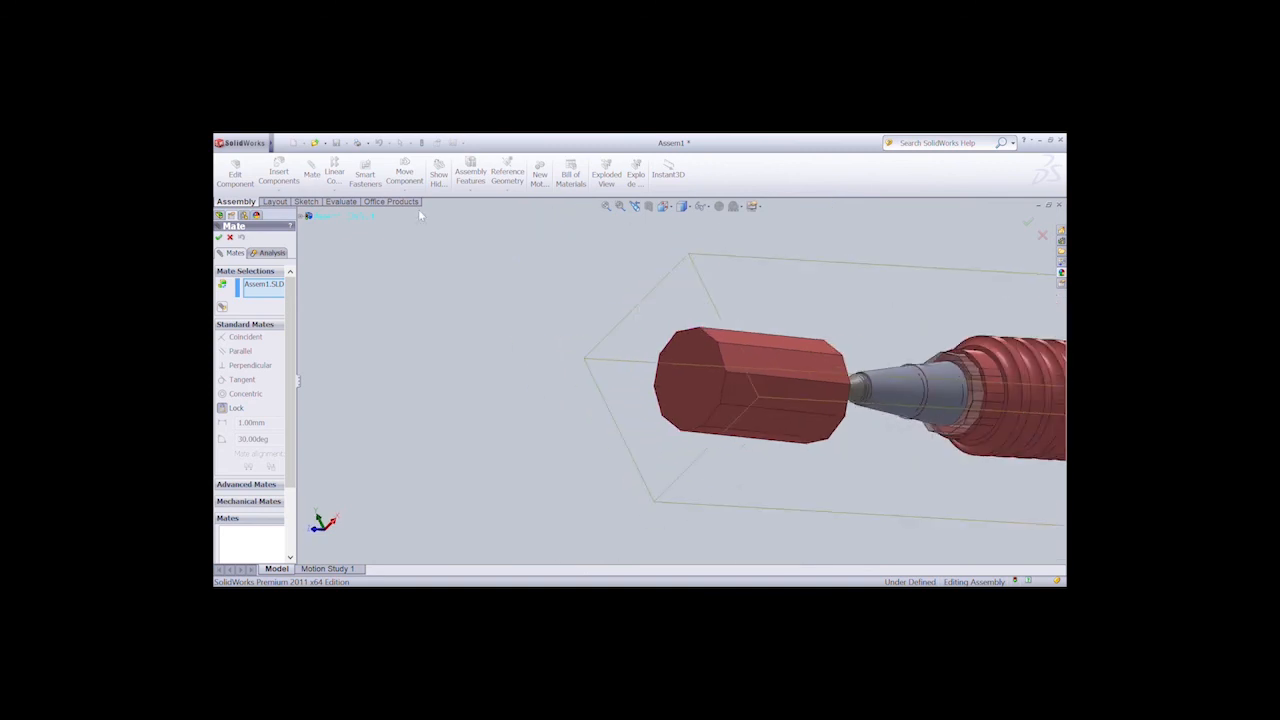
{"action": "key", "text": "Right"}
{"action": "key", "text": "Left"}
{"action": "key", "text": "Left"}
{"action": "key", "text": "Left"}
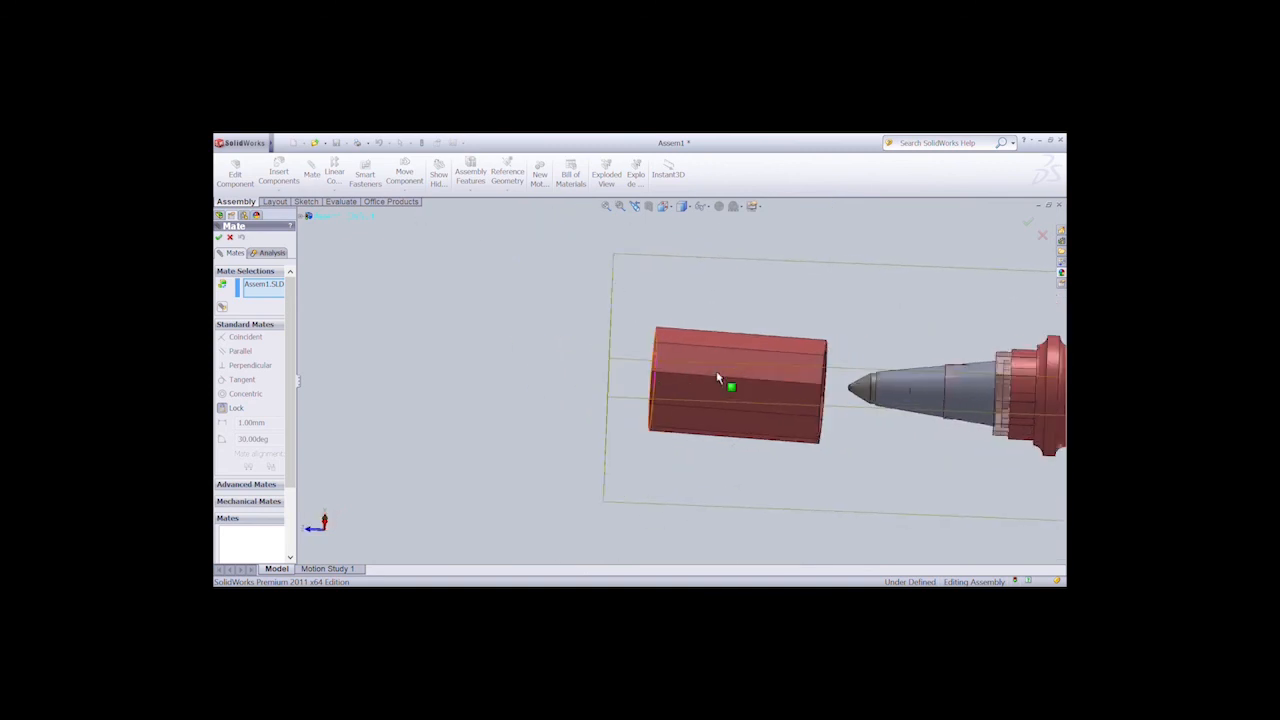
{"action": "key", "text": "Right"}
{"action": "key", "text": "Right"}
{"action": "key", "text": "Right"}
{"action": "key", "text": "Left"}
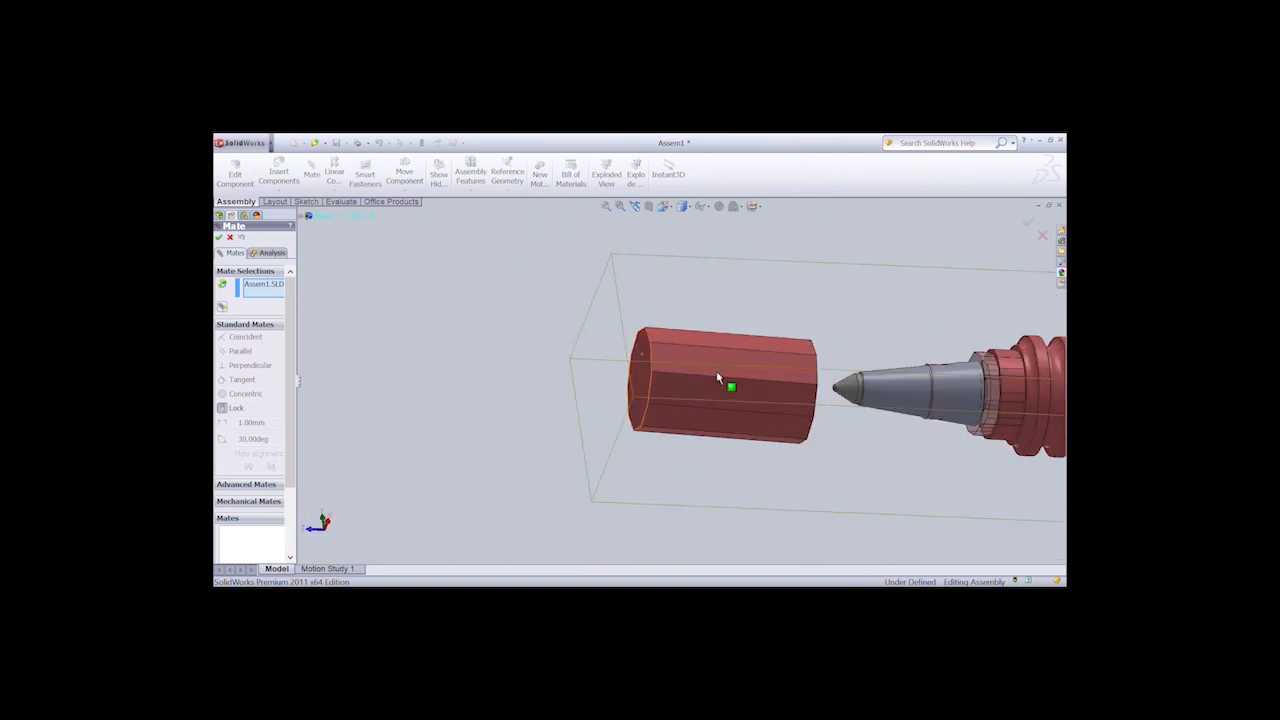
{"action": "left_click", "coordinate": [642, 358]}
{"action": "left_click", "coordinate": [230, 237]}
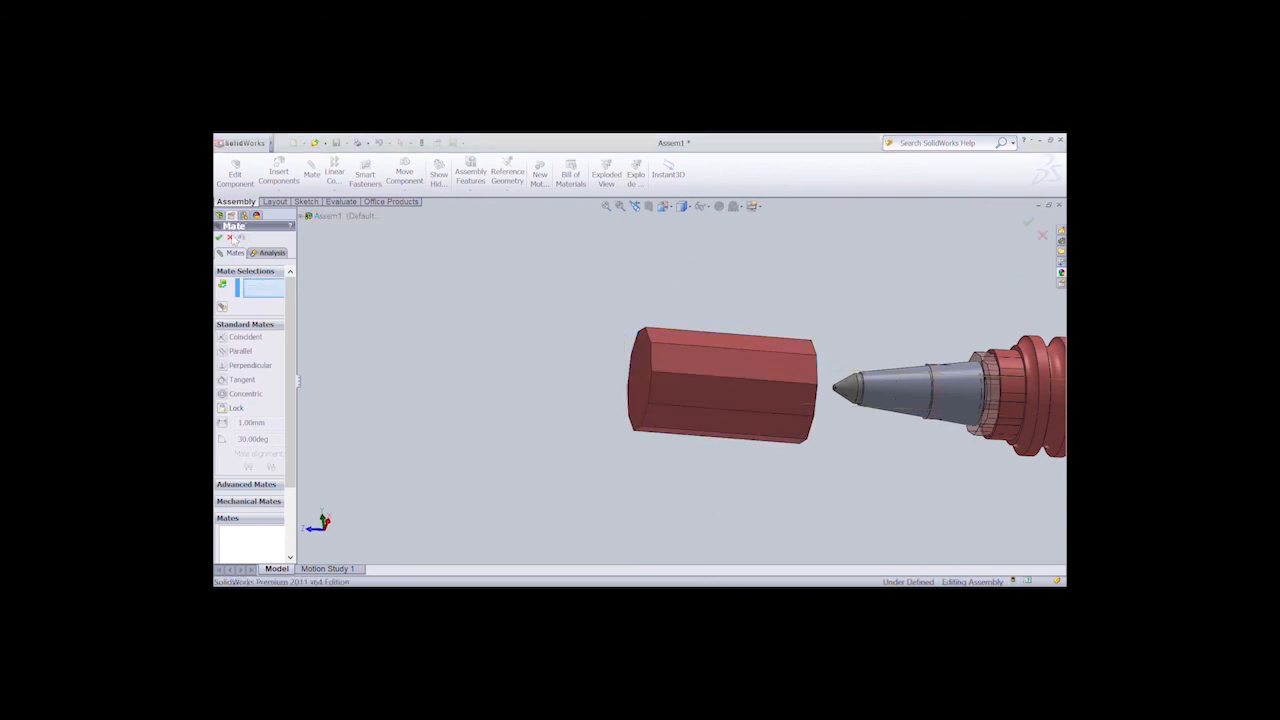
Try to mate the cap's closed end face tangent to the conical face of the pen head.
{"action": "left_click", "coordinate": [316, 175]}
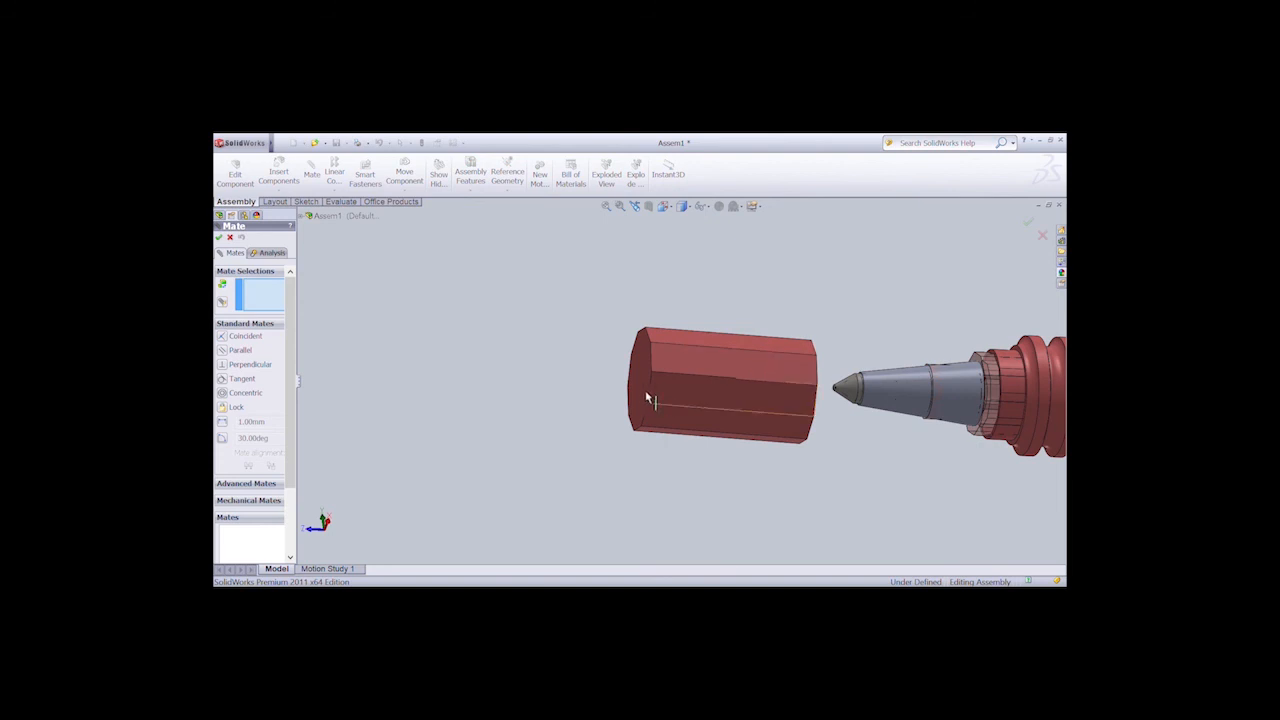
{"action": "left_click", "coordinate": [648, 400]}
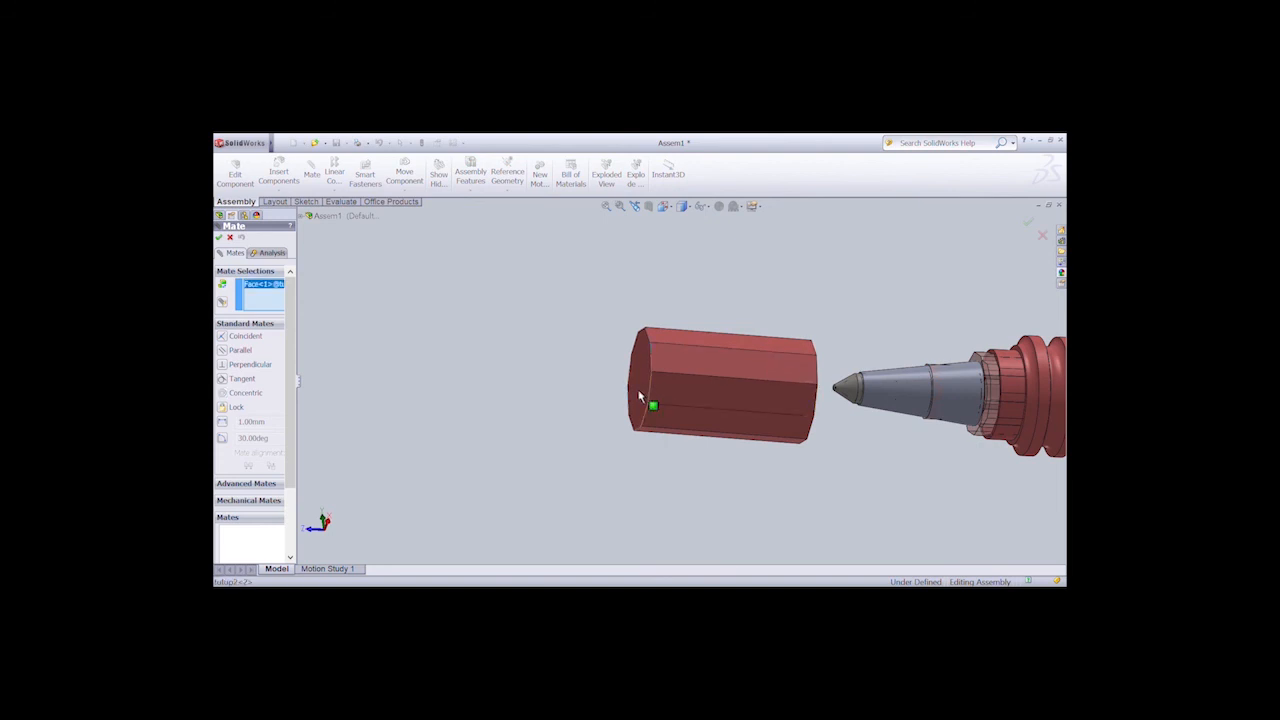
{"action": "left_click", "coordinate": [982, 412]}
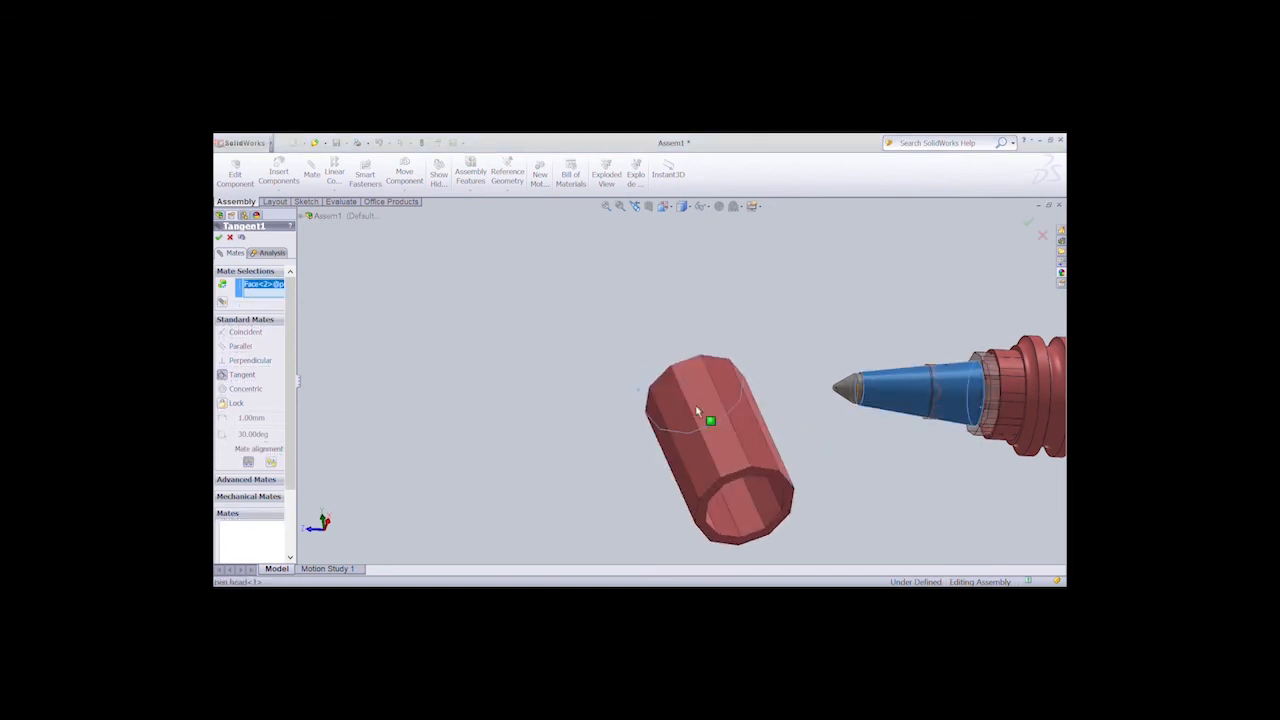
{"action": "key", "text": "Escape"}
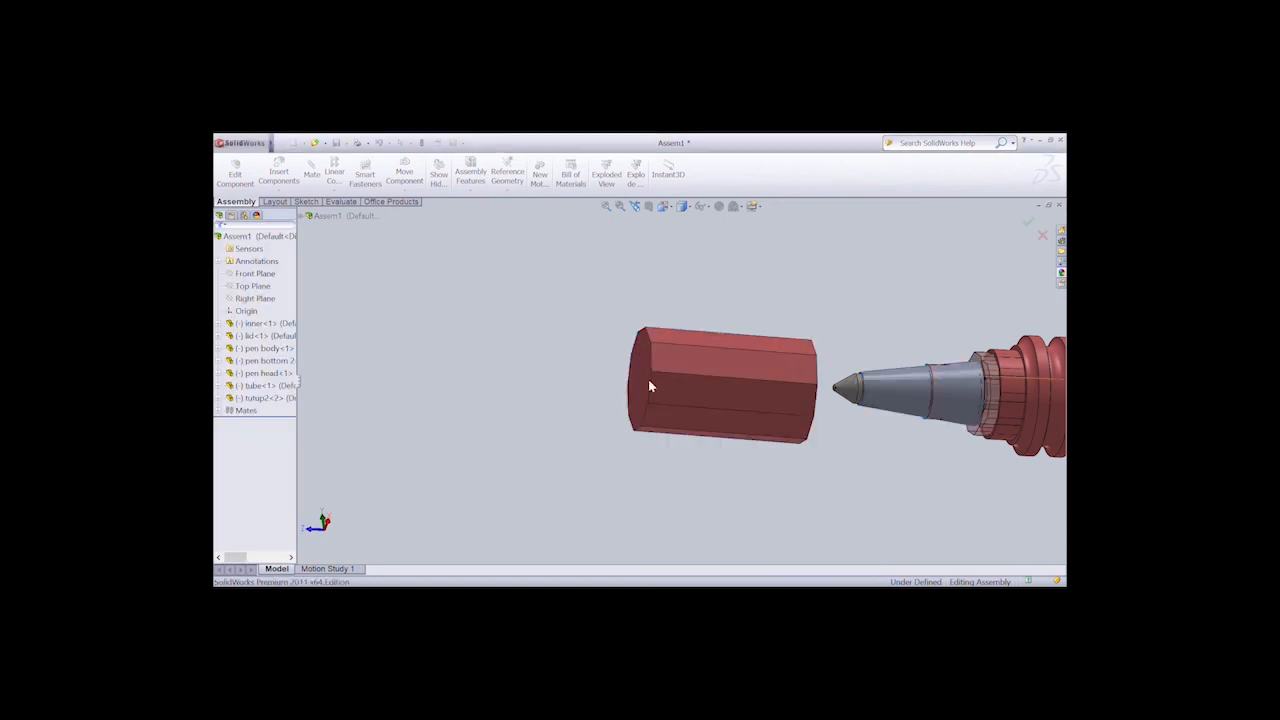
Try to mate the circular edge at the pen head's base coincident with the cap's closed end face, and pull the pen head forward.
{"action": "left_click", "coordinate": [312, 173]}
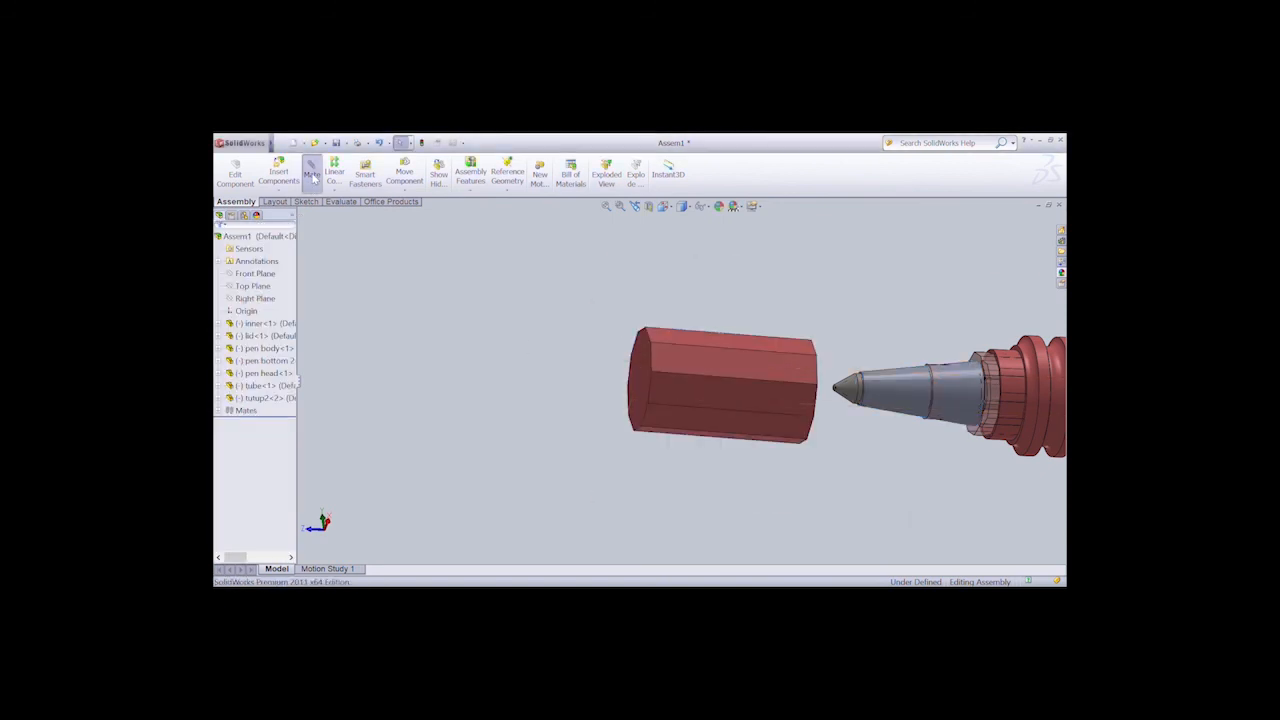
{"action": "left_click", "coordinate": [985, 380]}
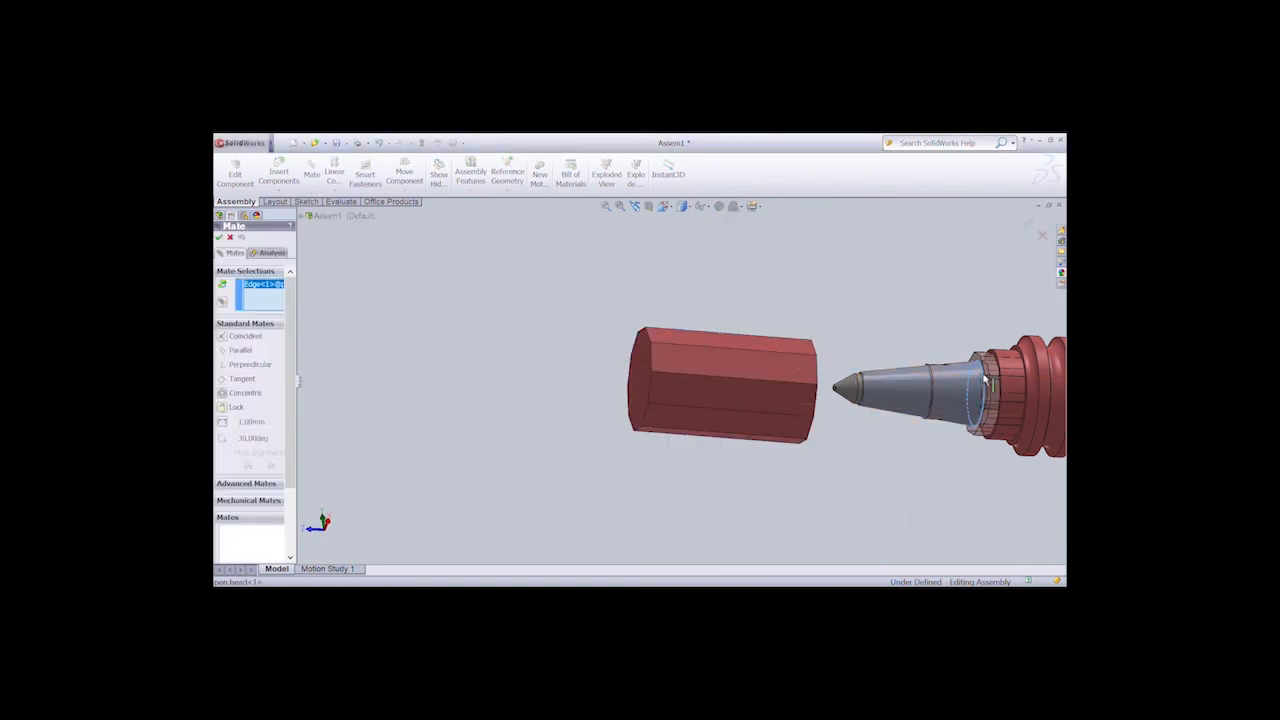
{"action": "left_click", "coordinate": [641, 397]}
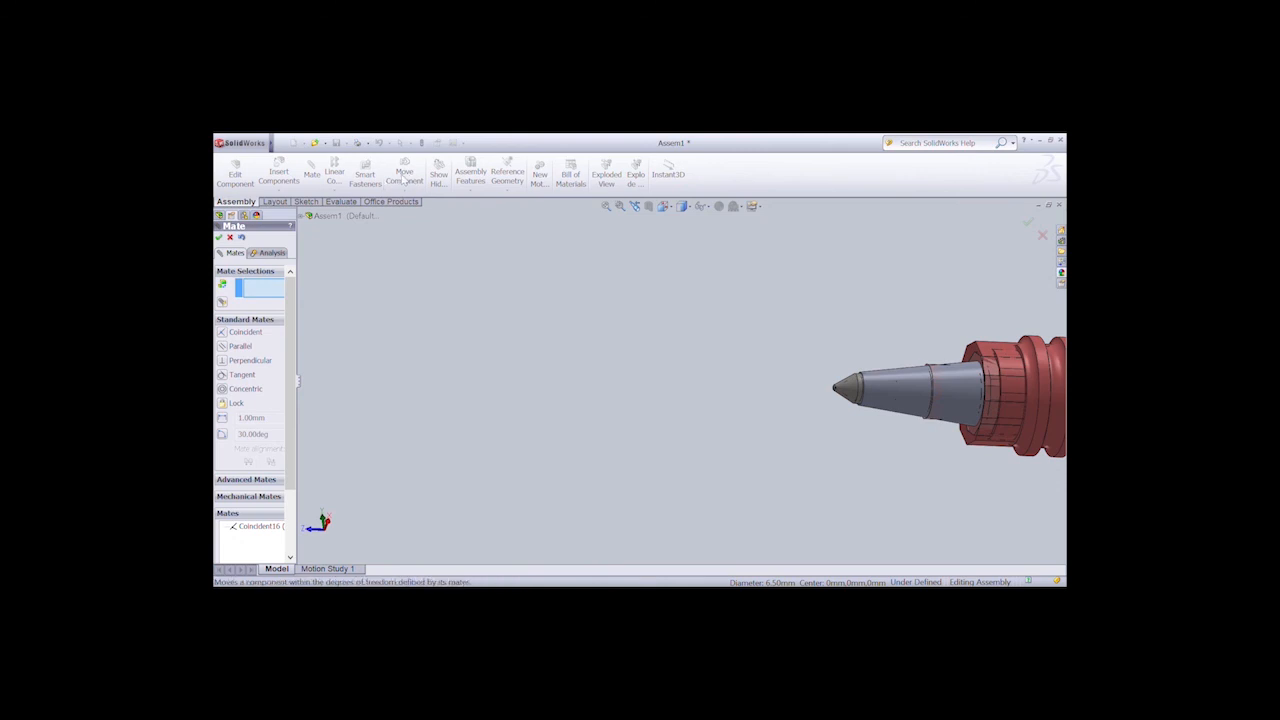
{"action": "left_click", "coordinate": [405, 178]}
{"action": "left_click_drag", "start_coordinate": [988, 388], "coordinate": [888, 394]}
{"action": "key", "text": "Escape"}
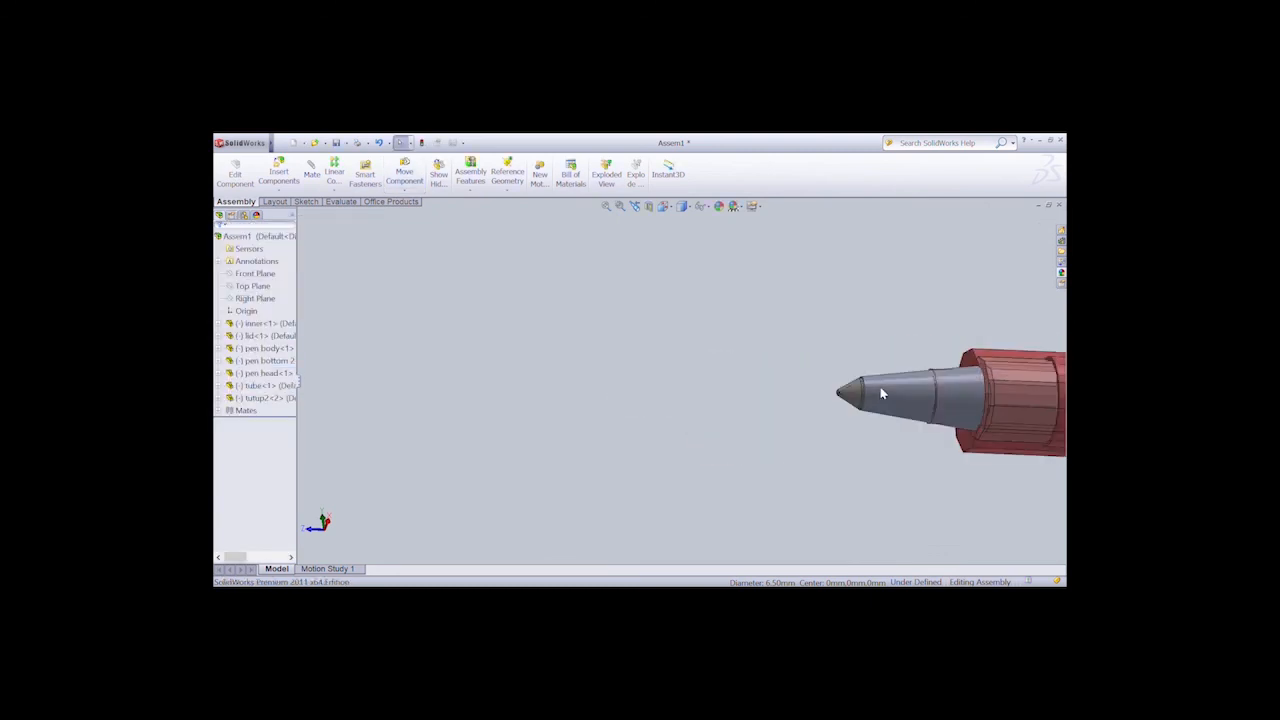
Undo the cap's coincident mate and the move made after it.
{"action": "key", "text": "ctrl+z"}
{"action": "key", "text": "ctrl+z"}
{"action": "key", "text": "ctrl+z"}
Try to mate the cone of the tube's writing tip tangent to the cap's closed end face.
{"action": "left_click", "coordinate": [312, 172]}
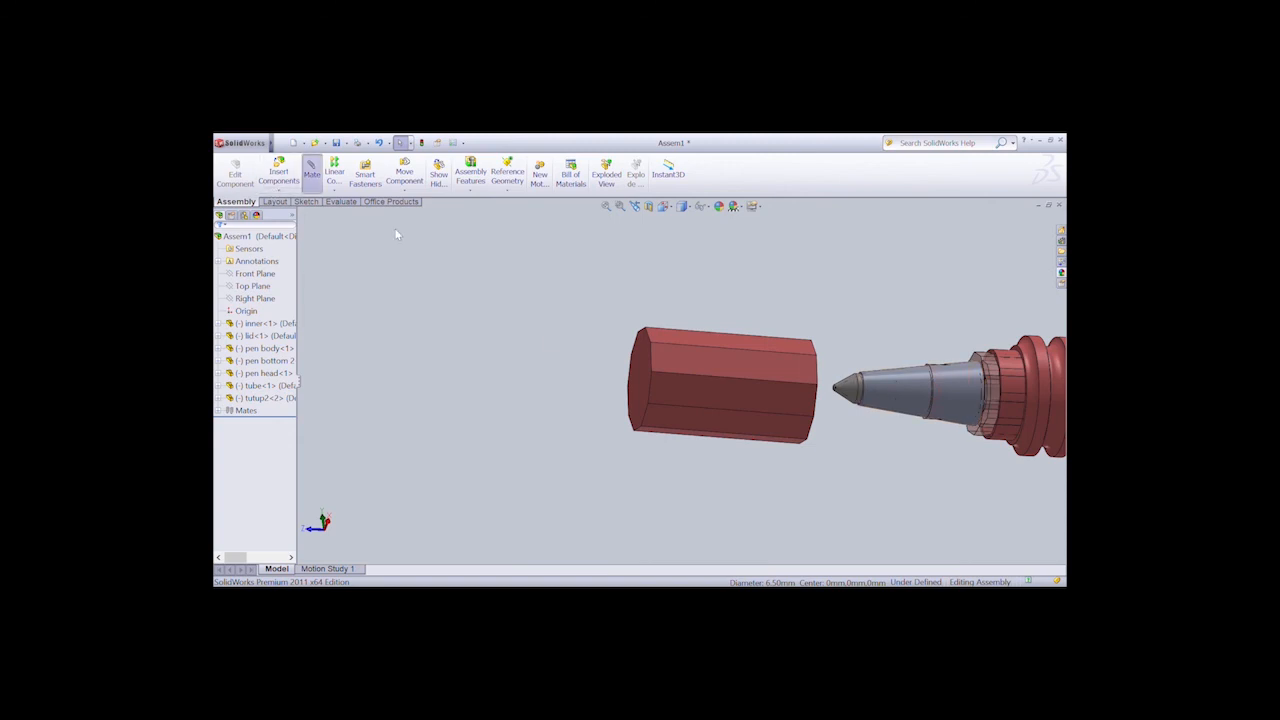
{"action": "left_click", "coordinate": [841, 394]}
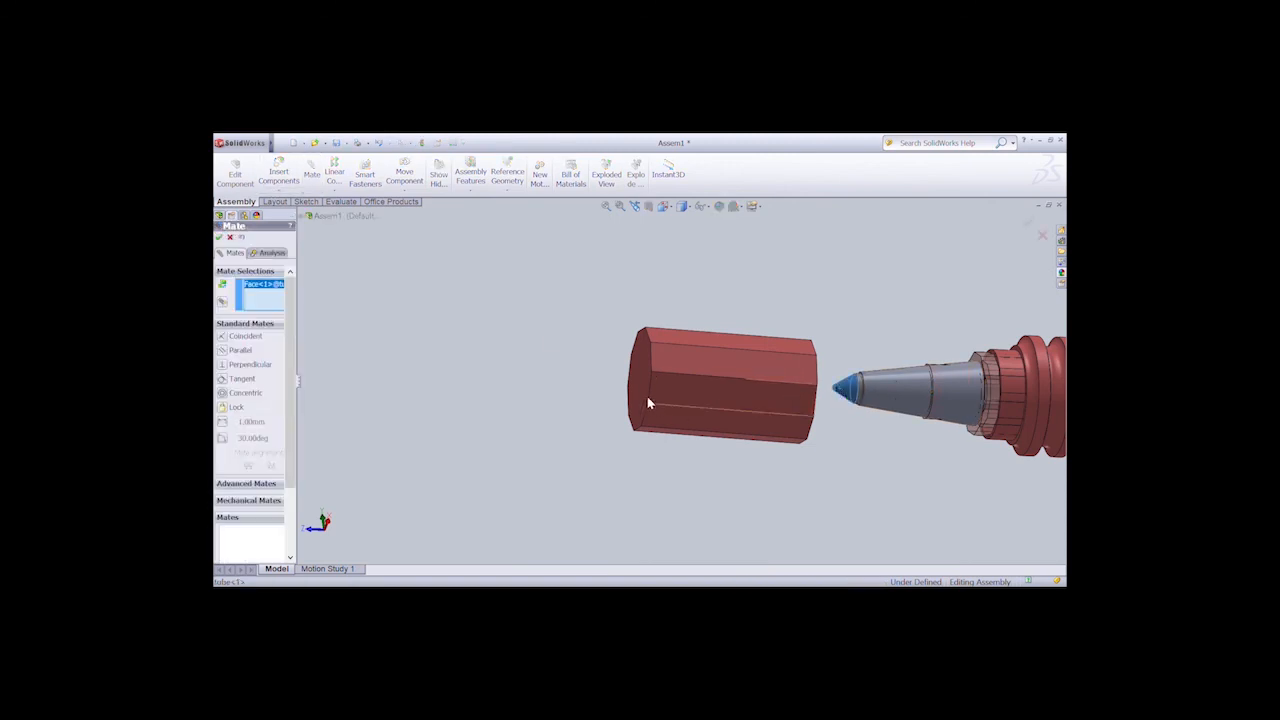
{"action": "left_click", "coordinate": [646, 395]}
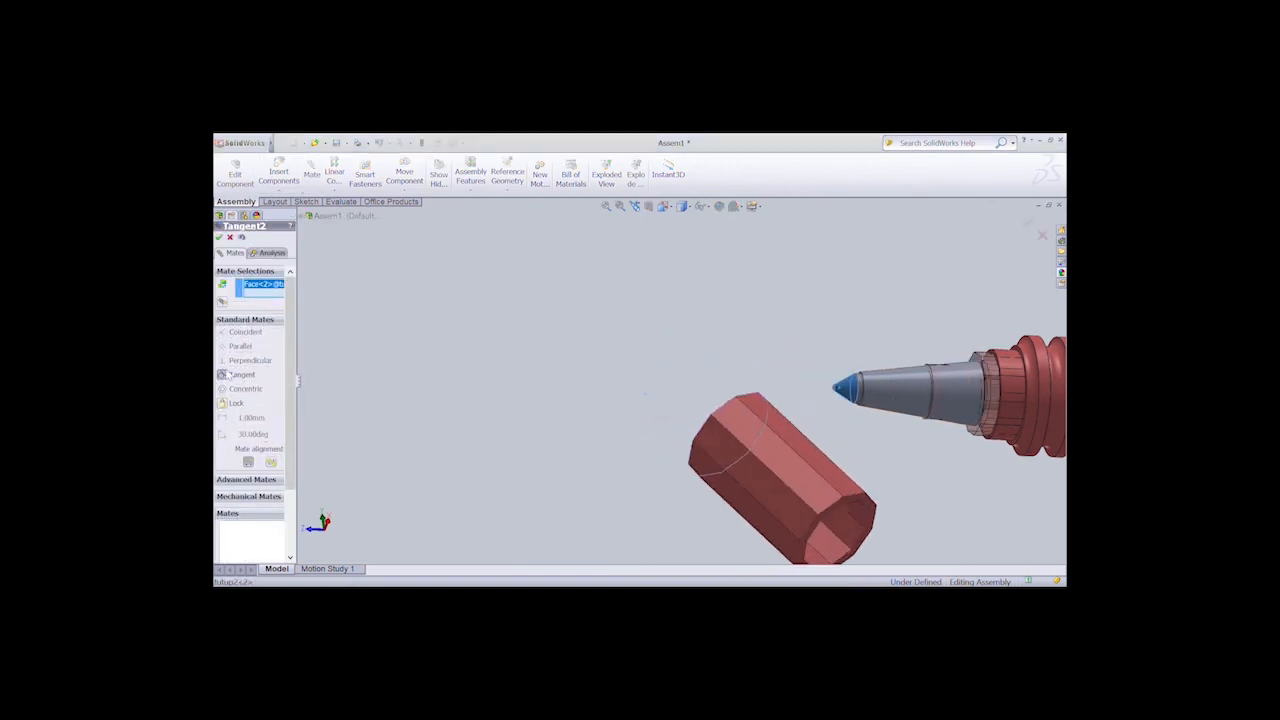
{"action": "left_click", "coordinate": [230, 237]}
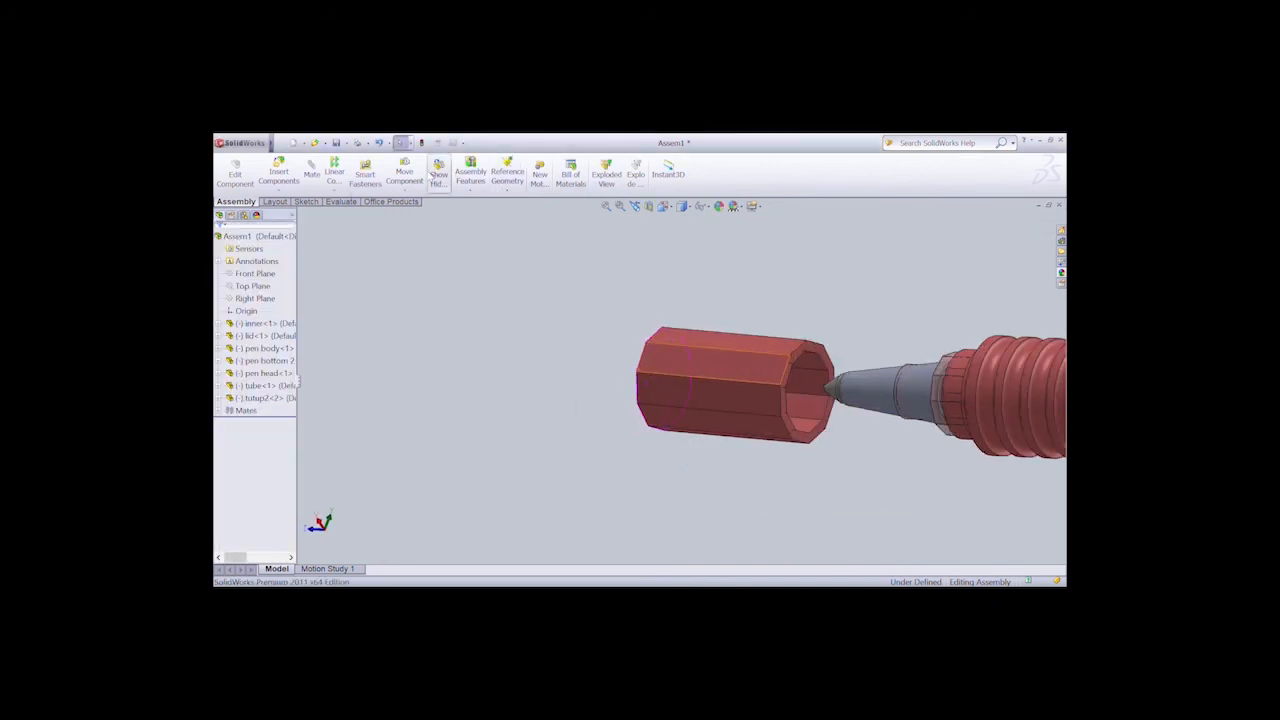
Move the cap closer to the pen tip, with its open end facing the pen head.
{"action": "left_click", "coordinate": [404, 175]}
{"action": "left_click_drag", "start_coordinate": [663, 355], "coordinate": [734, 375]}
{"action": "middle_click_drag", "start_coordinate": [734, 375], "coordinate": [723, 371]}
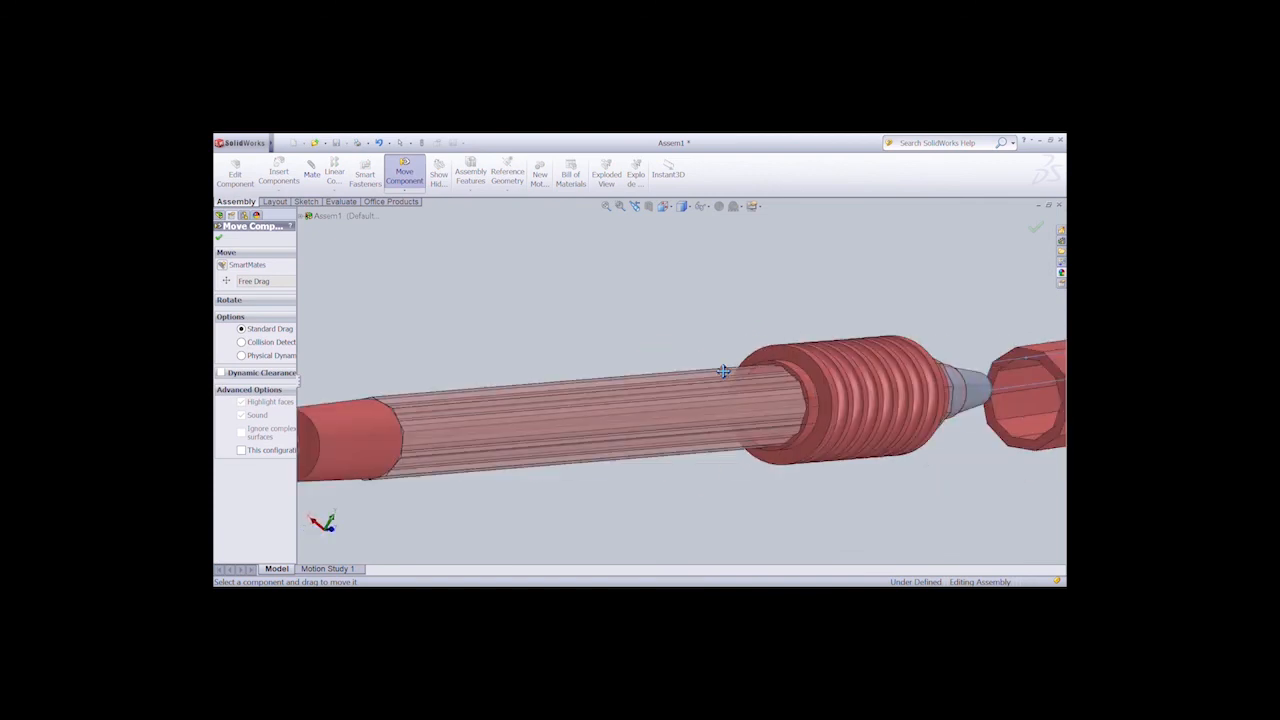
{"action": "scroll", "coordinate": [723, 371], "scroll_direction": "up", "scroll_amount": 2}
{"action": "mouse_move", "coordinate": [939, 396]}
{"action": "left_mouse_down"}
{"action": "mouse_move", "coordinate": [908, 391]}
{"action": "mouse_move", "coordinate": [936, 375]}
{"action": "left_mouse_up"}
{"action": "middle_click_drag", "start_coordinate": [935, 369], "coordinate": [935, 369]}
{"action": "scroll", "coordinate": [869, 226], "scroll_direction": "up", "scroll_amount": 5}
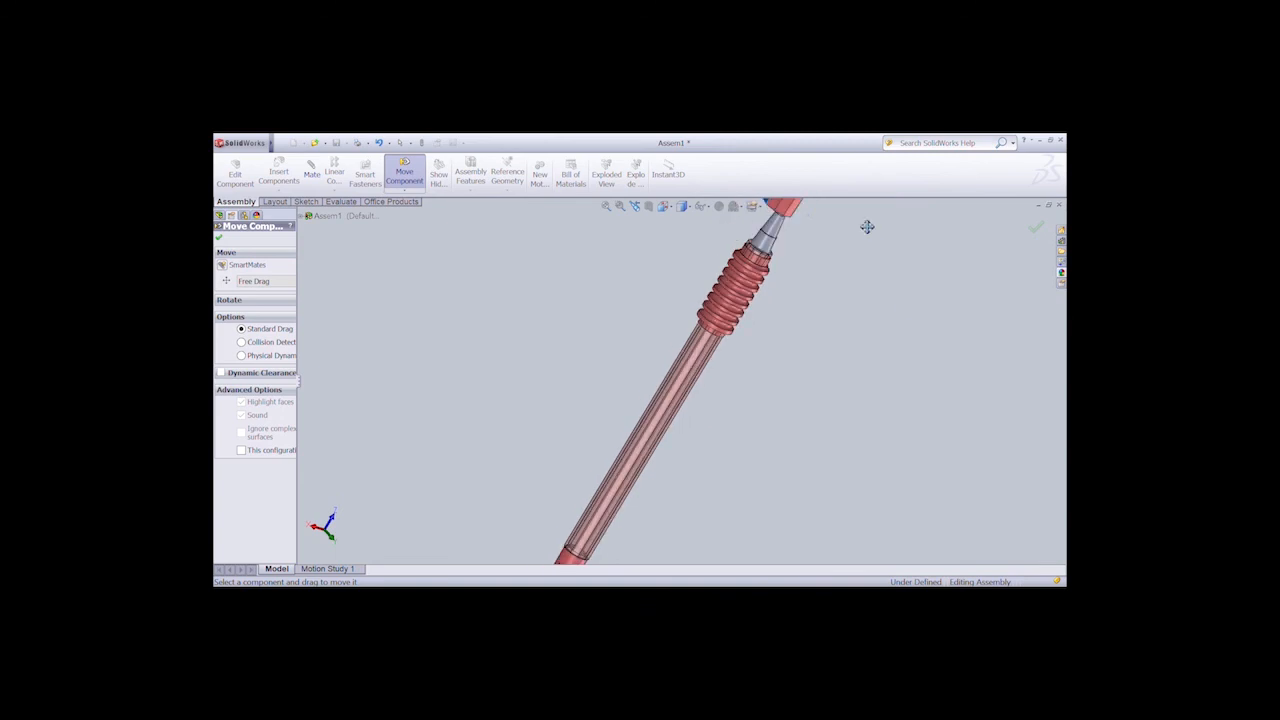
Move the cap over the pen head so it lines up with the grip and pen body.
{"action": "left_click_drag", "start_coordinate": [767, 283], "coordinate": [764, 288]}
{"action": "key", "text": "Up"}
{"action": "key", "text": "Up"}
{"action": "key", "text": "Up"}
{"action": "key", "text": "Up"}
{"action": "key", "text": "Up"}
{"action": "key", "text": "Up"}
{"action": "key", "text": "Up"}
{"action": "key", "text": "Up"}
{"action": "key", "text": "Up"}
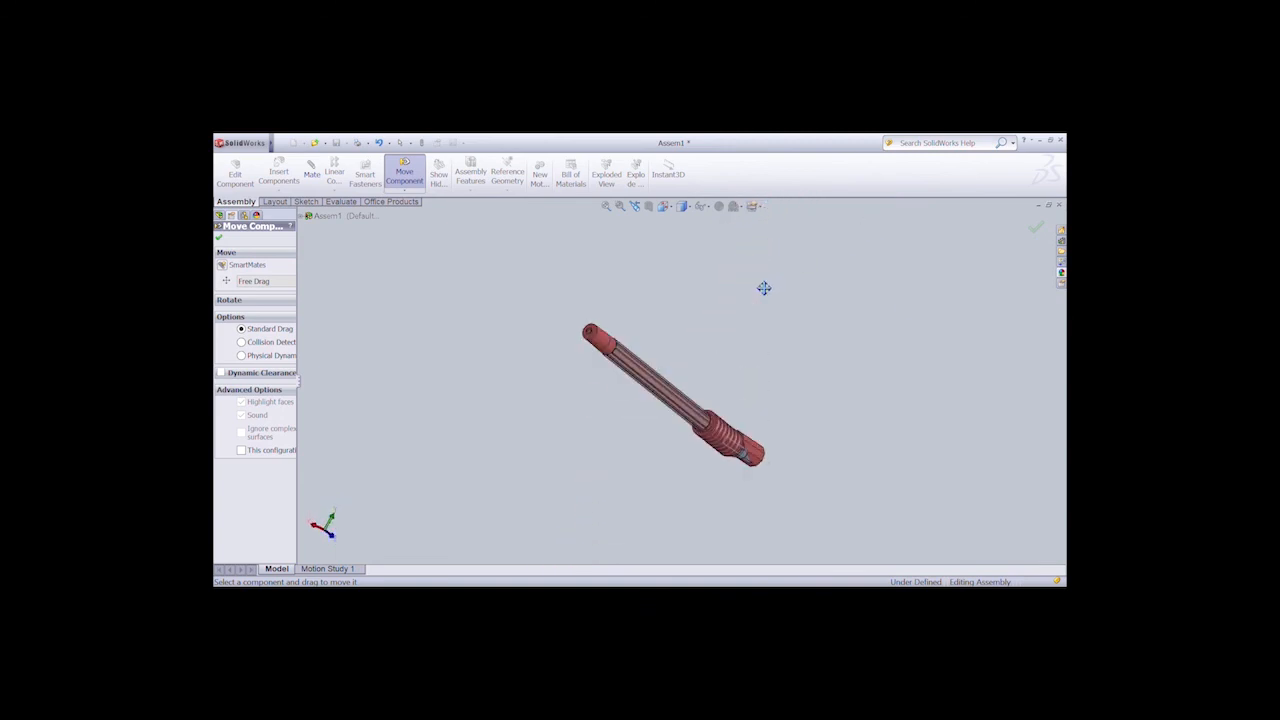
{"action": "left_click_drag", "start_coordinate": [774, 454], "coordinate": [766, 463]}
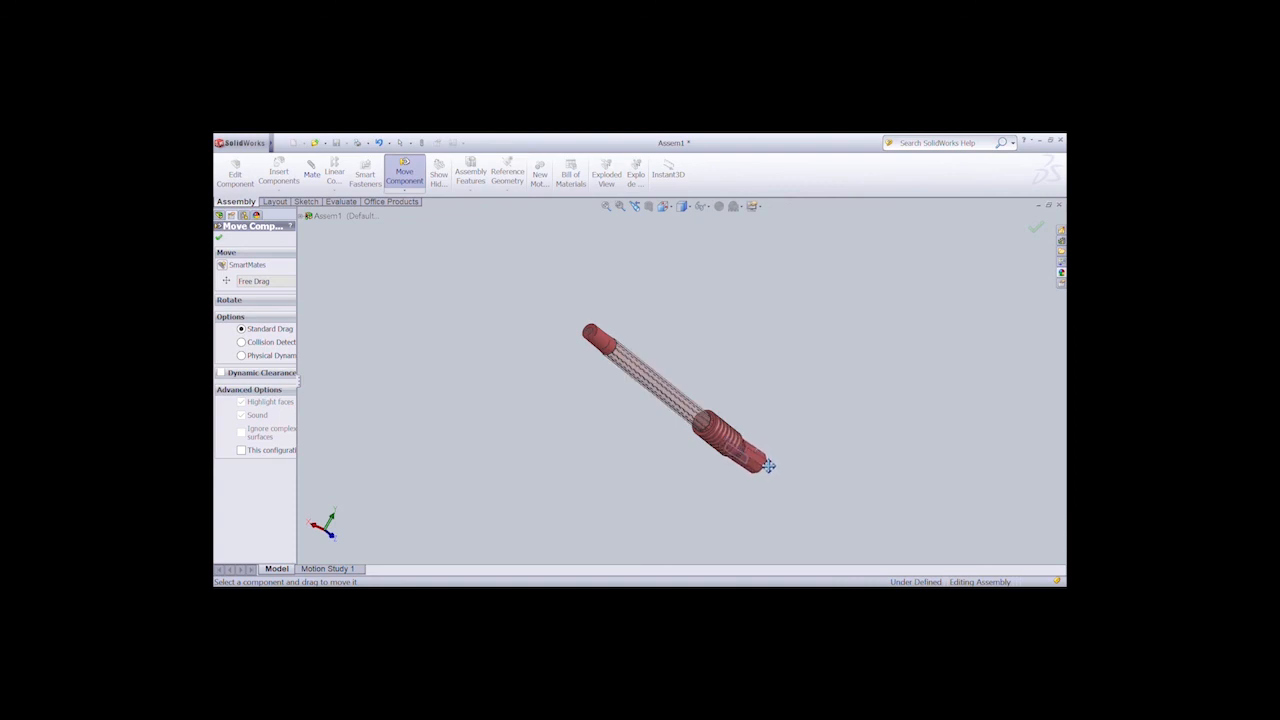
Try to mate one flat side face of the cap coincident with the pen body.
{"action": "key", "text": "Left"}
{"action": "key", "text": "Left"}
{"action": "key", "text": "Left"}
{"action": "key", "text": "Left"}
{"action": "key", "text": "Left"}
{"action": "key", "text": "Right"}
{"action": "scroll", "coordinate": [850, 464], "scroll_direction": "down", "scroll_amount": 5}
{"action": "left_click", "coordinate": [312, 174]}
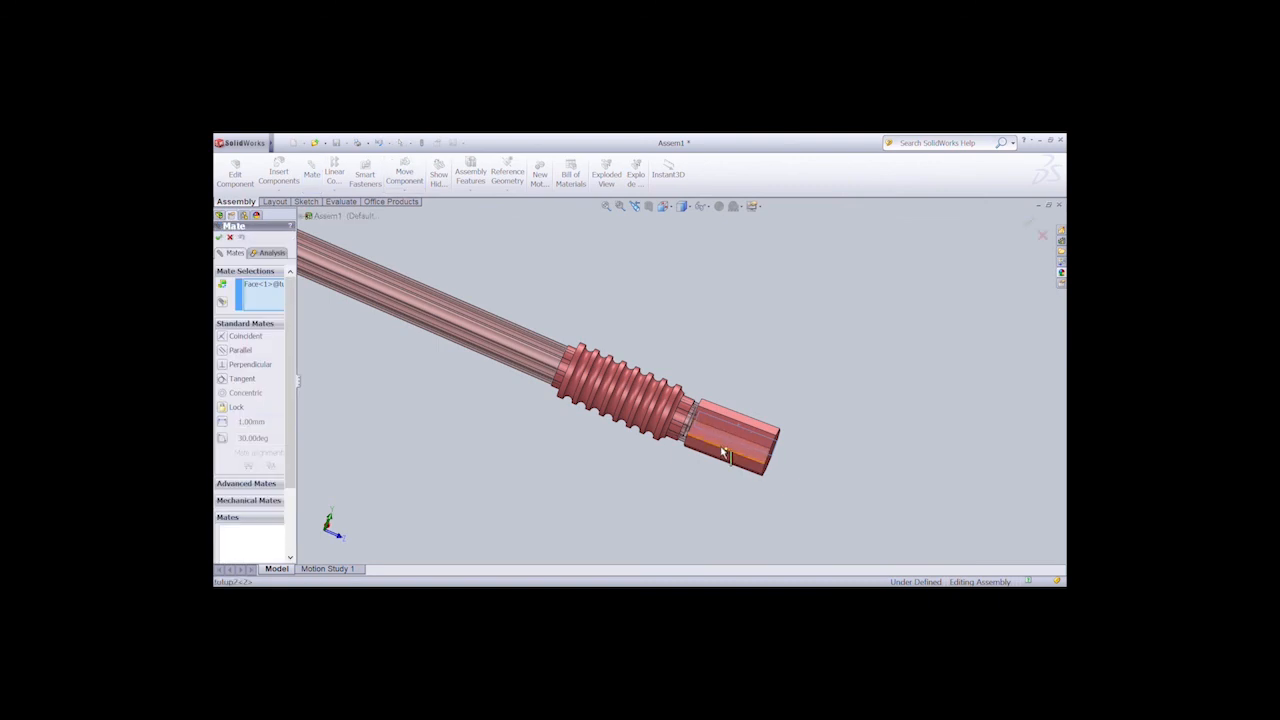
{"action": "left_click", "coordinate": [264, 285]}
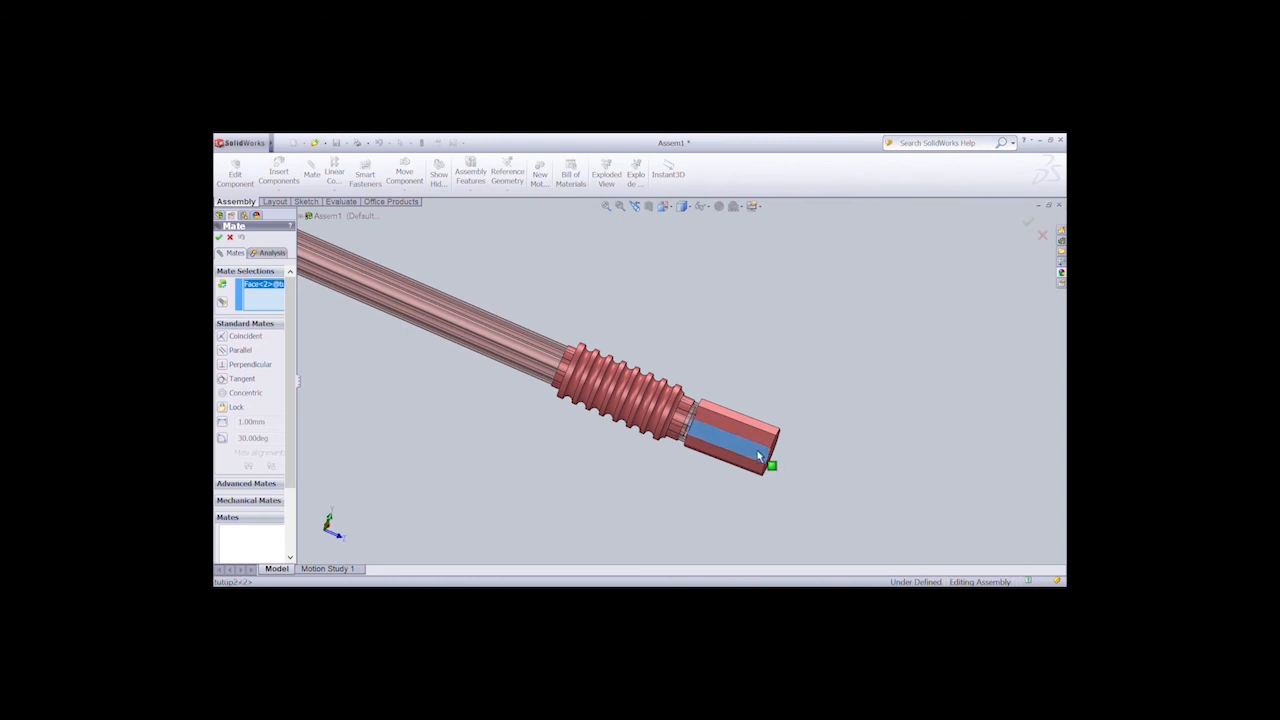
{"action": "left_click", "coordinate": [530, 355]}
{"action": "left_click", "coordinate": [220, 238]}
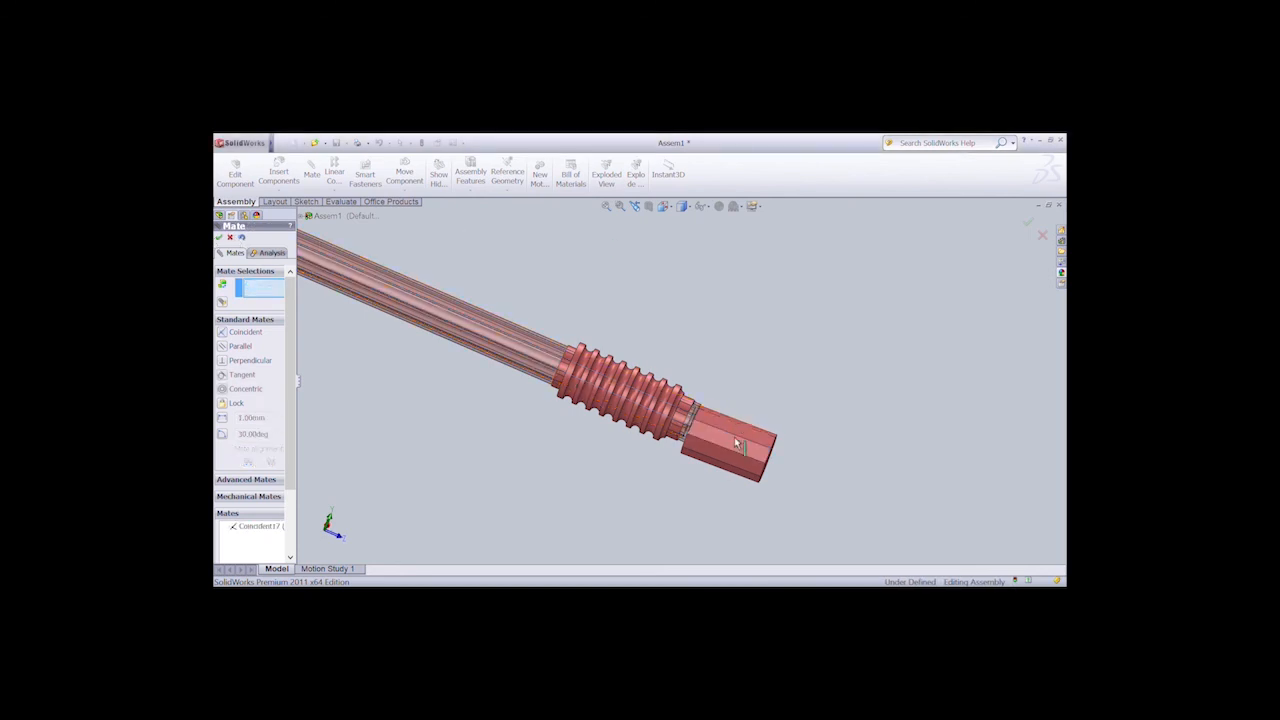
{"action": "left_click", "coordinate": [219, 237]}
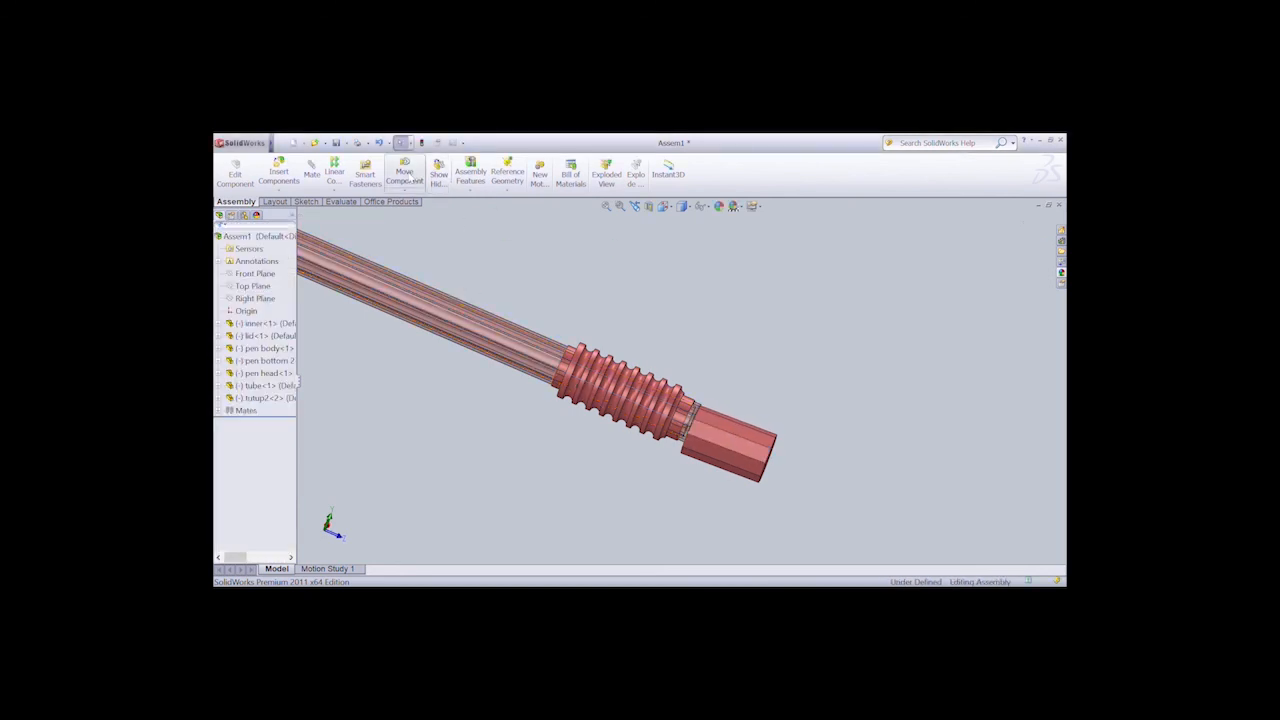
Shift the cap slightly and try a coincident mate between one of its flats and a long pen body edge, then undo it.
{"action": "left_click", "coordinate": [404, 174]}
{"action": "left_click_drag", "start_coordinate": [742, 464], "coordinate": [740, 445]}
{"action": "middle_click_drag", "start_coordinate": [737, 479], "coordinate": [703, 369]}
{"action": "left_click", "coordinate": [312, 174]}
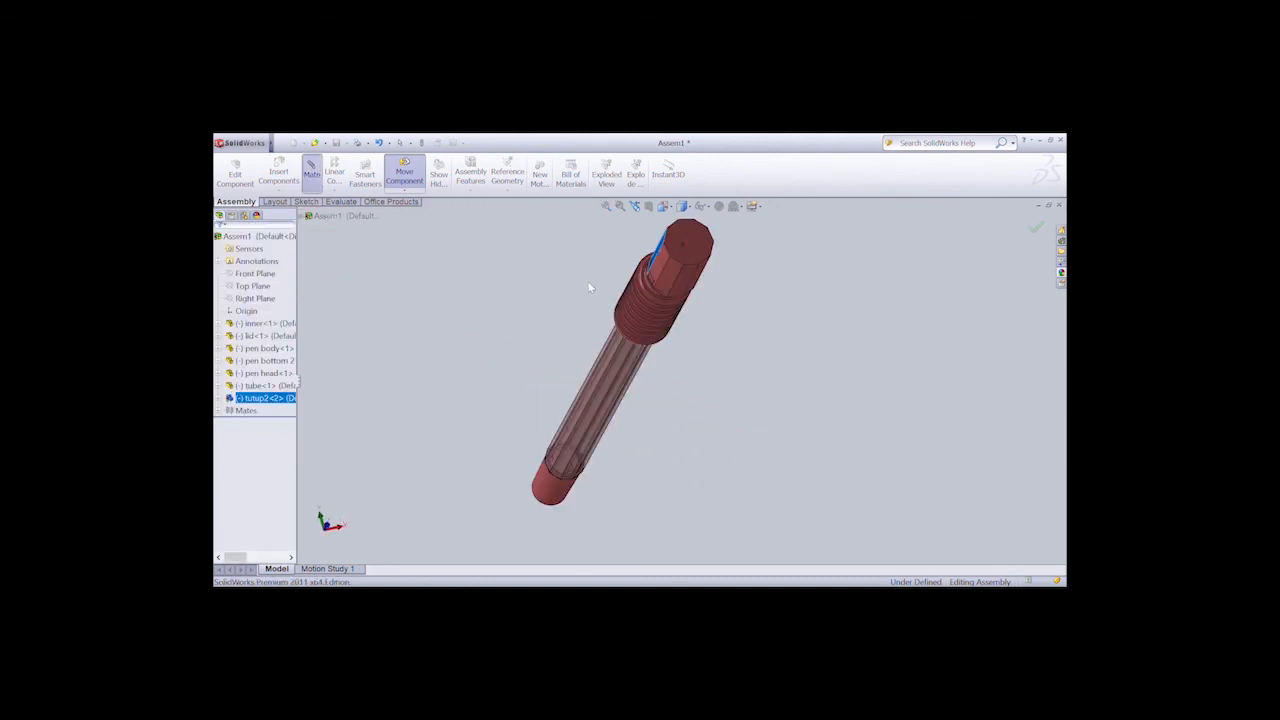
{"action": "left_click", "coordinate": [687, 282]}
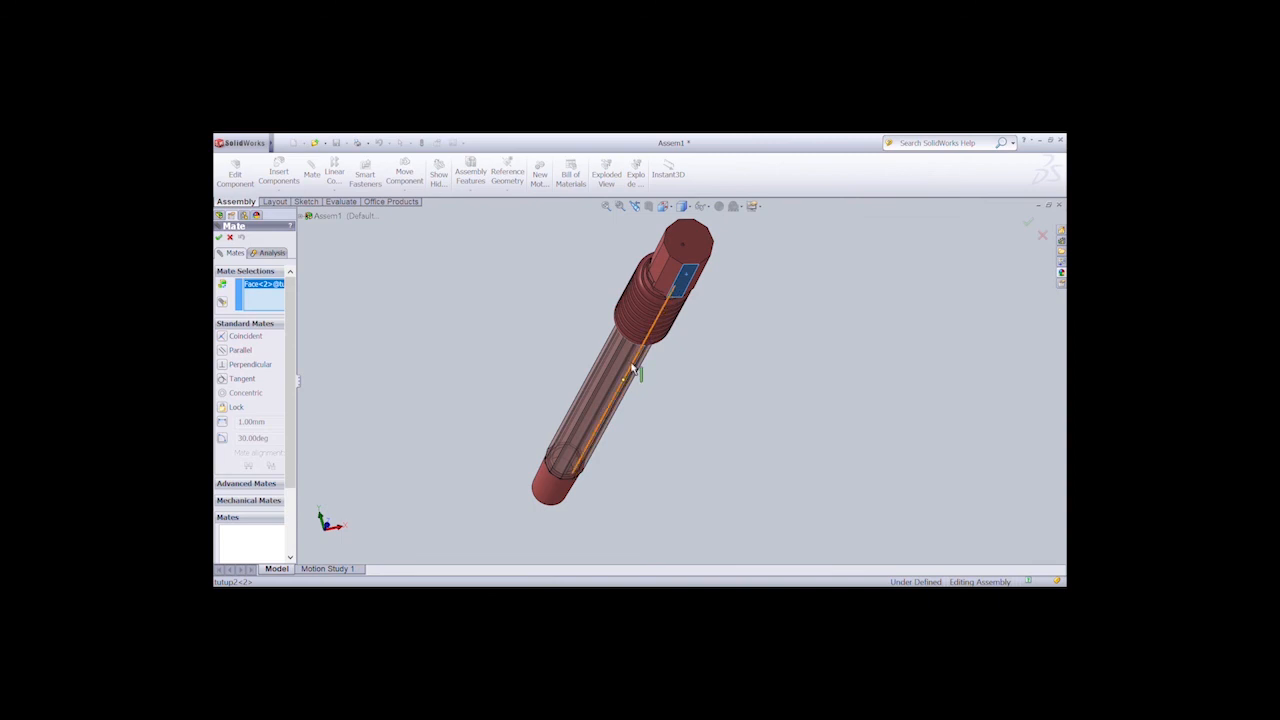
{"action": "left_click", "coordinate": [638, 370]}
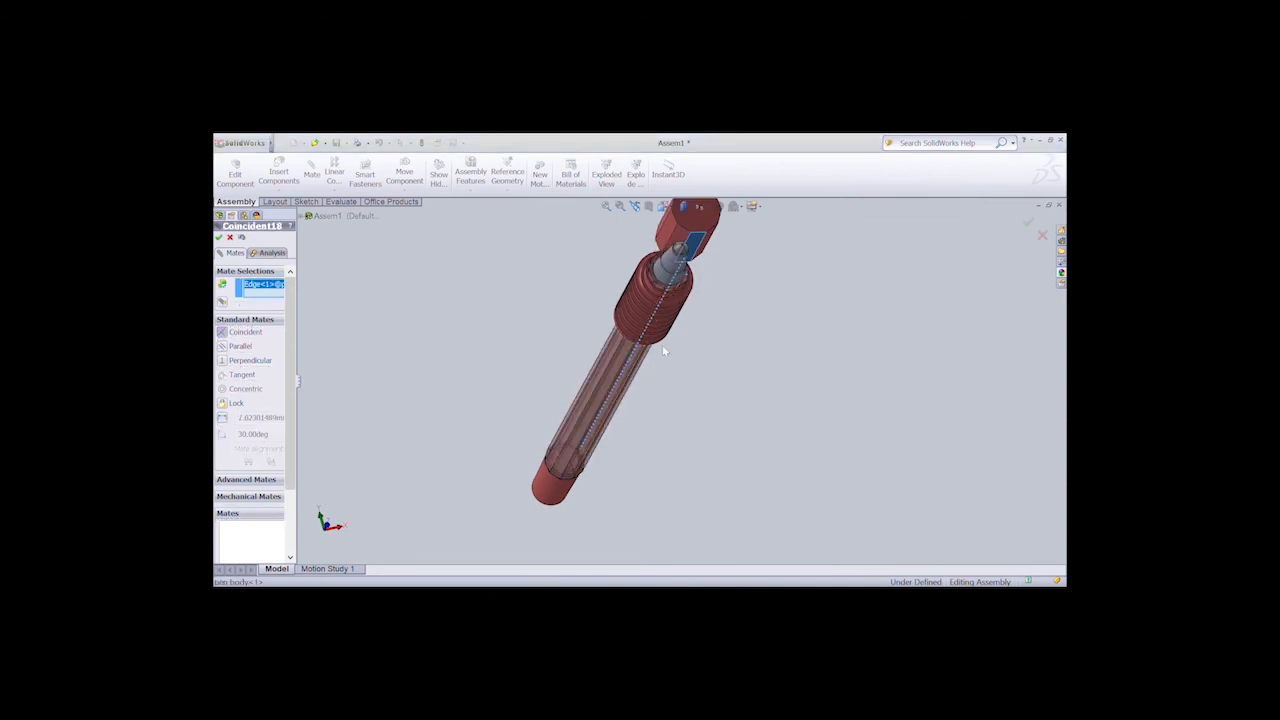
{"action": "left_click", "coordinate": [240, 237]}
{"action": "left_click", "coordinate": [684, 280]}
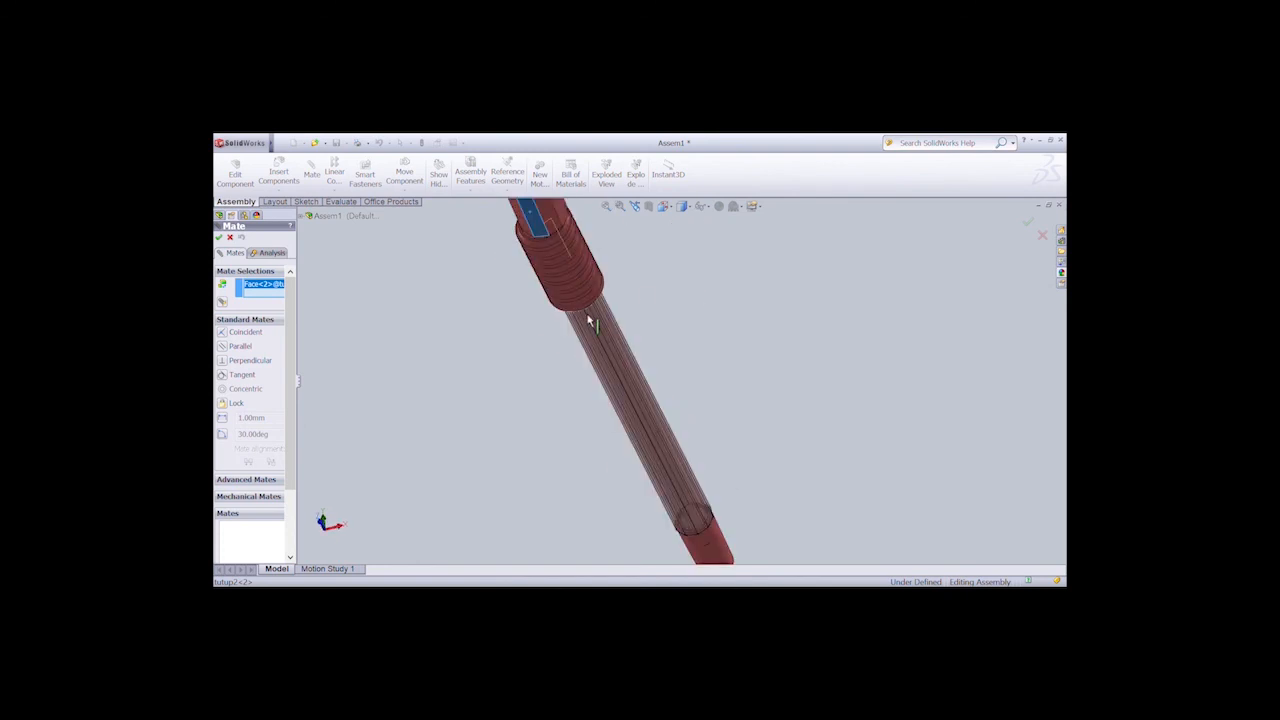
{"action": "scroll", "coordinate": [592, 340], "scroll_direction": "up", "scroll_amount": 3}
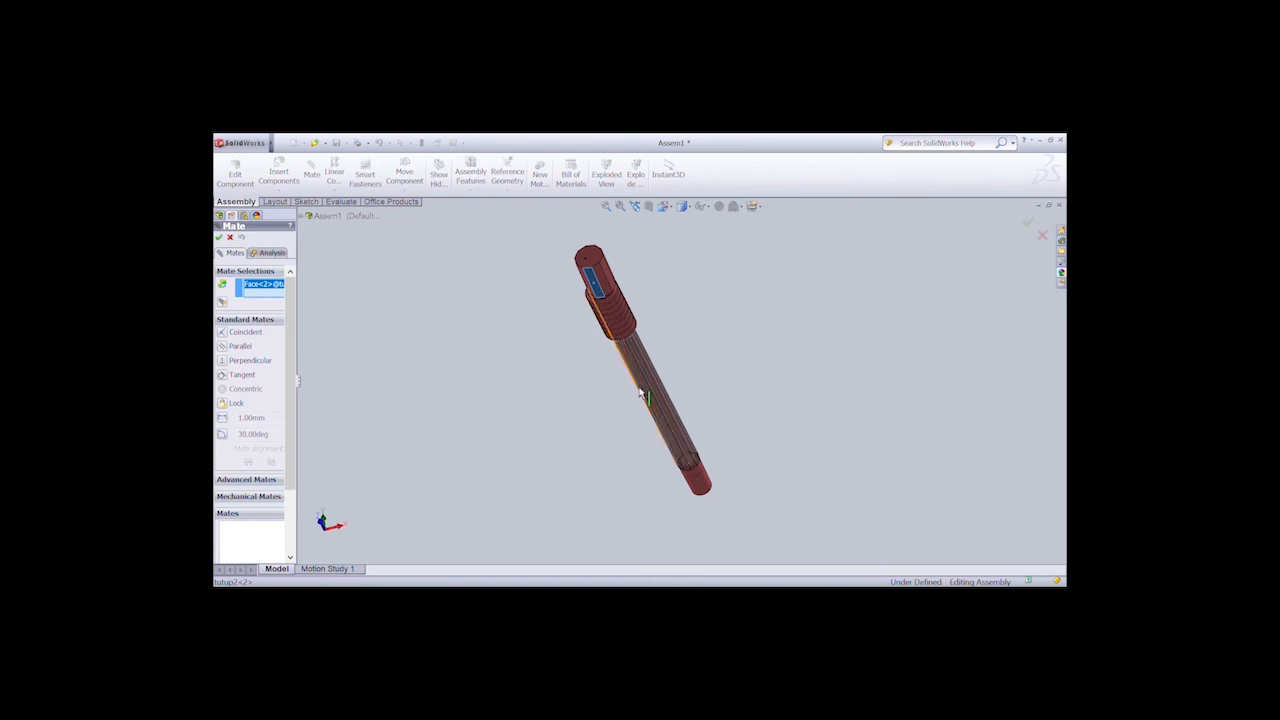
{"action": "left_click", "coordinate": [232, 239]}
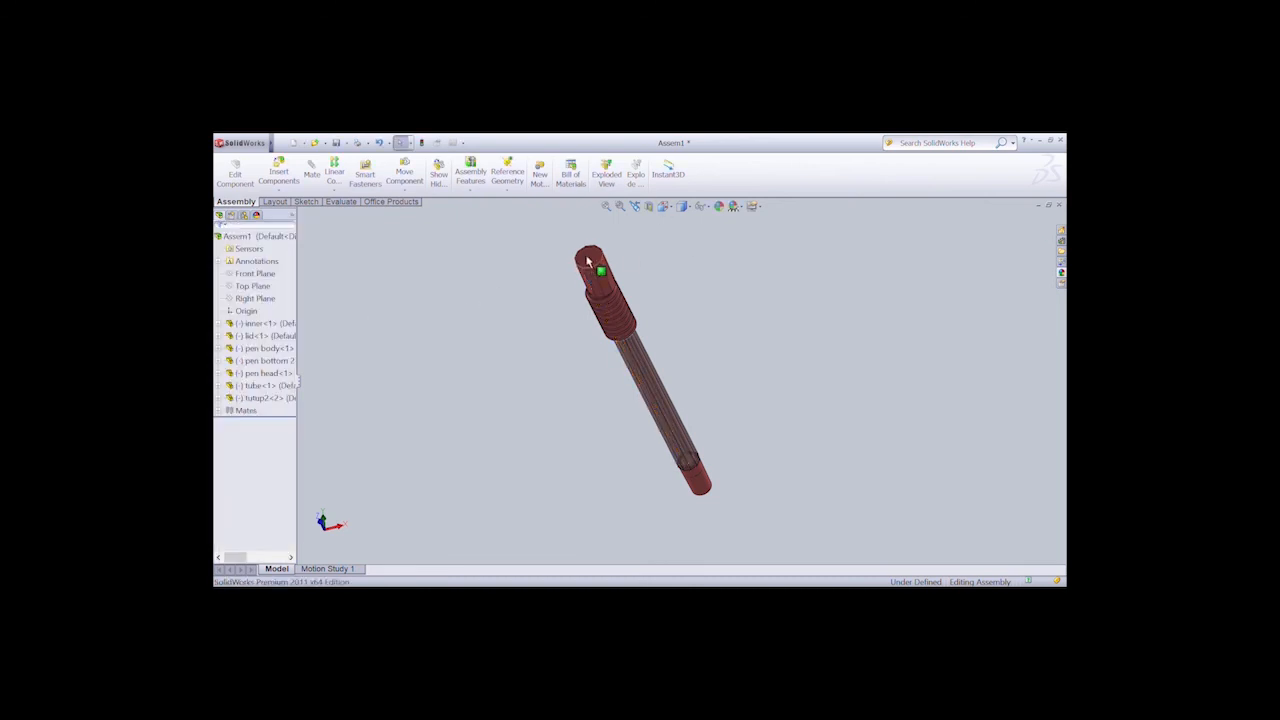
Try to reposition the cap on the pen head by moving it along the pen and rotating it freely.
{"action": "left_click", "coordinate": [404, 175]}
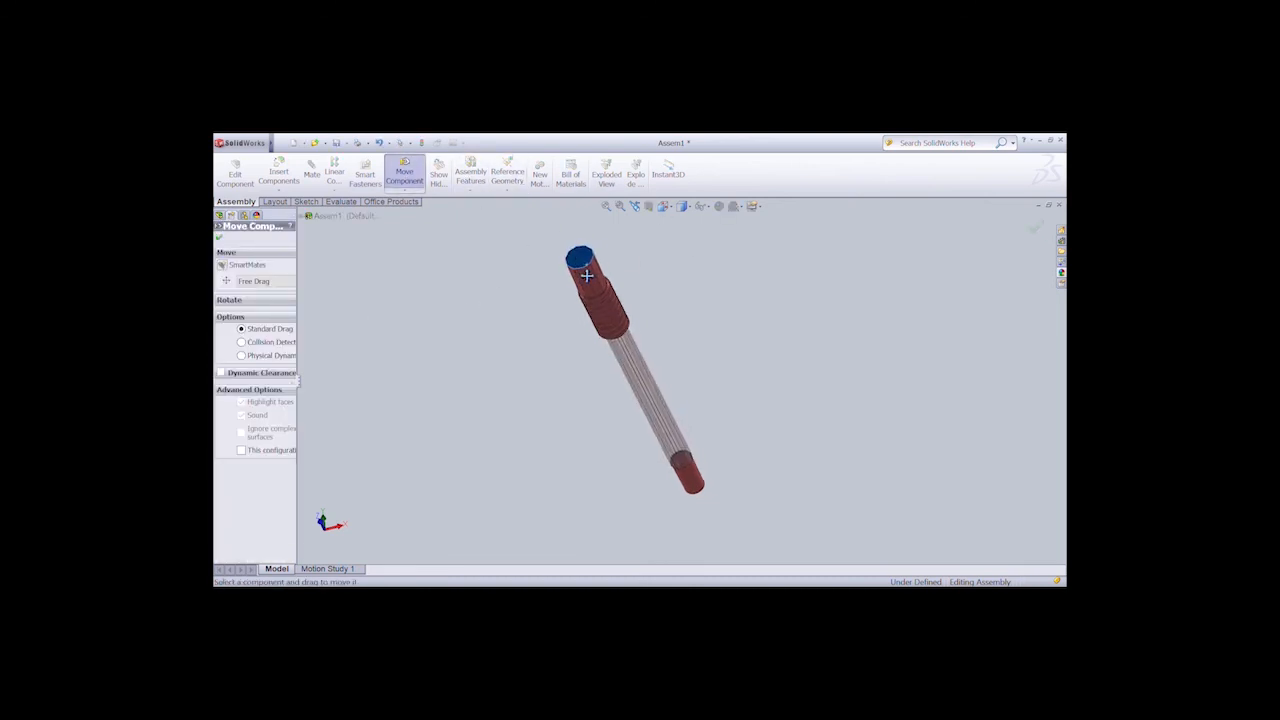
{"action": "left_click_drag", "start_coordinate": [587, 276], "coordinate": [649, 340]}
{"action": "middle_click_drag", "start_coordinate": [652, 341], "coordinate": [656, 342]}
{"action": "left_click", "coordinate": [405, 190]}
{"action": "left_click", "coordinate": [418, 216]}
{"action": "mouse_move", "coordinate": [637, 408]}
{"action": "left_mouse_down"}
{"action": "mouse_move", "coordinate": [707, 400]}
{"action": "mouse_move", "coordinate": [811, 451]}
{"action": "mouse_move", "coordinate": [686, 443]}
{"action": "mouse_move", "coordinate": [648, 463]}
{"action": "mouse_move", "coordinate": [621, 420]}
{"action": "mouse_move", "coordinate": [609, 440]}
{"action": "mouse_move", "coordinate": [622, 388]}
{"action": "left_mouse_up"}
{"action": "key", "text": "Escape"}
{"action": "middle_click_drag", "start_coordinate": [622, 388], "coordinate": [621, 388]}
{"action": "scroll", "coordinate": [621, 388], "scroll_direction": "down", "scroll_amount": 3}
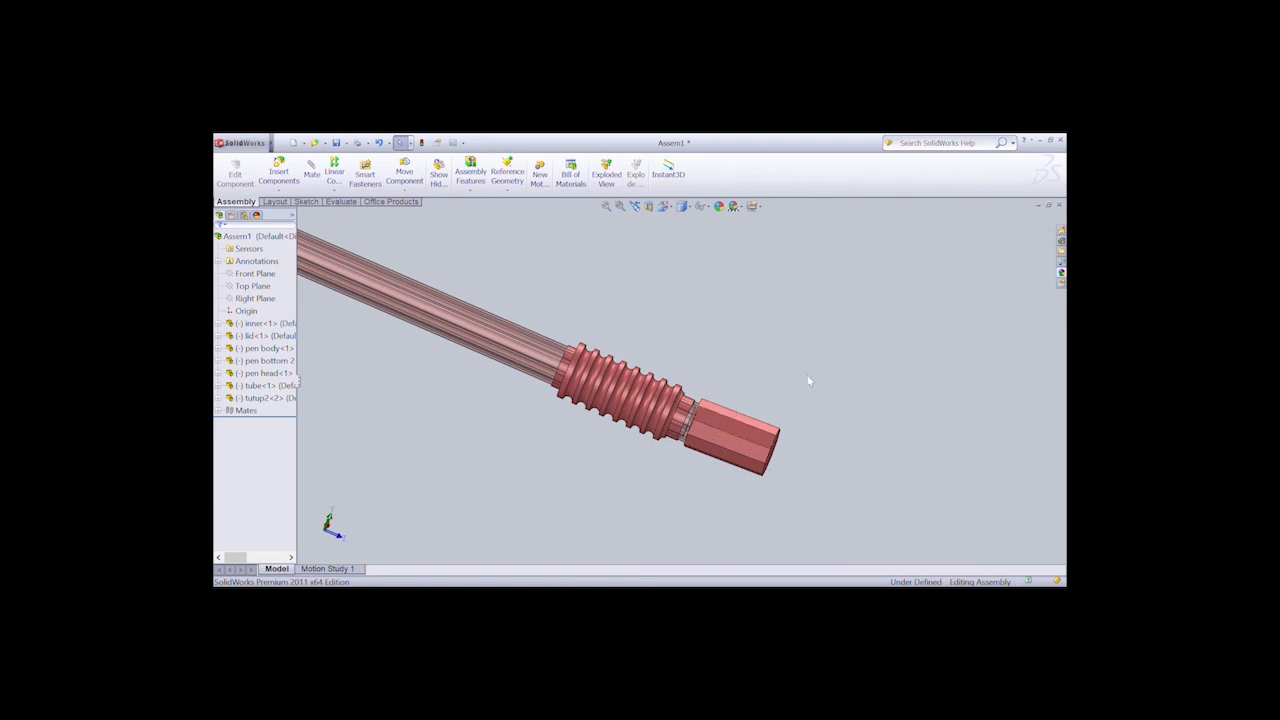
Try to mate the cap's closed end face coincident with the back end of the pen.
{"action": "scroll", "coordinate": [808, 380], "scroll_direction": "up", "scroll_amount": 4}
{"action": "key", "text": "Left"}
{"action": "key", "text": "Left"}
{"action": "key", "text": "Left"}
{"action": "key", "text": "Left"}
{"action": "key", "text": "Left"}
{"action": "key", "text": "Left"}
{"action": "key", "text": "Left"}
{"action": "key", "text": "Left"}
{"action": "key", "text": "Left"}
{"action": "key", "text": "Left"}
{"action": "key", "text": "Left"}
{"action": "key", "text": "Left"}
{"action": "key", "text": "Left"}
{"action": "key", "text": "Left"}
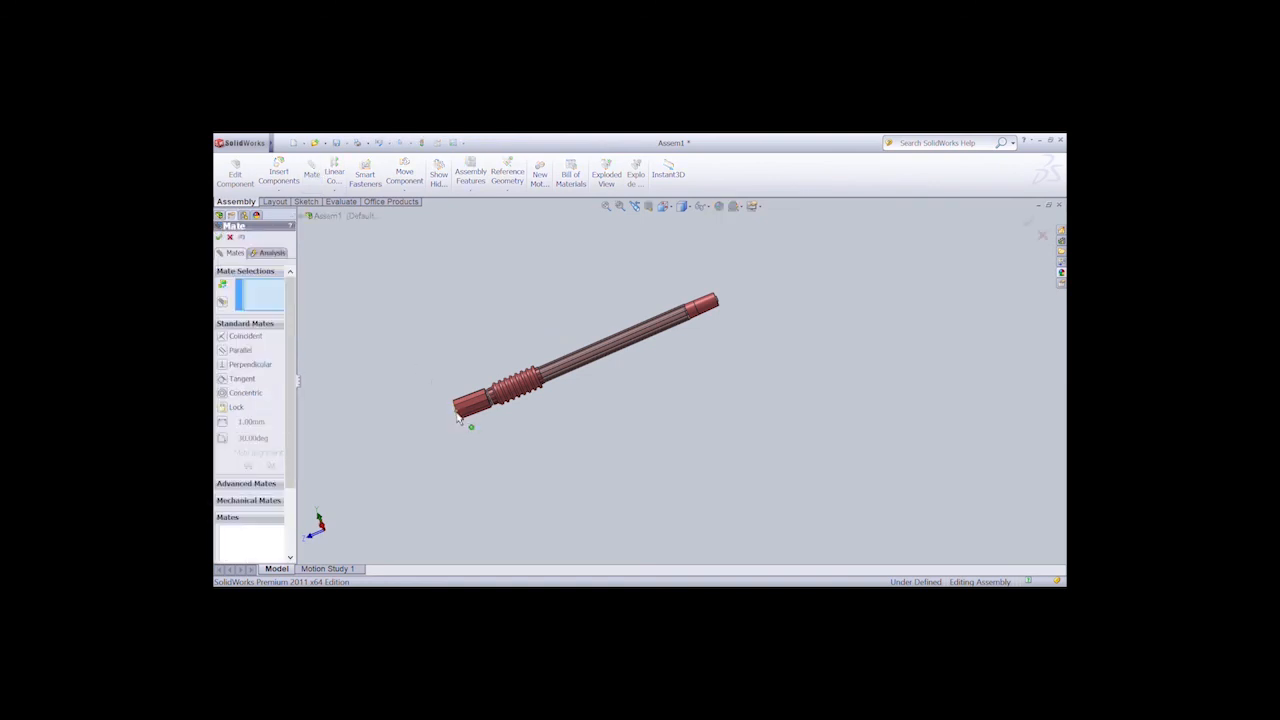
{"action": "scroll", "coordinate": [459, 414], "scroll_direction": "up", "scroll_amount": 5}
{"action": "scroll", "coordinate": [459, 414], "scroll_direction": "down", "scroll_amount": 6}
{"action": "scroll", "coordinate": [835, 411], "scroll_direction": "up", "scroll_amount": 6}
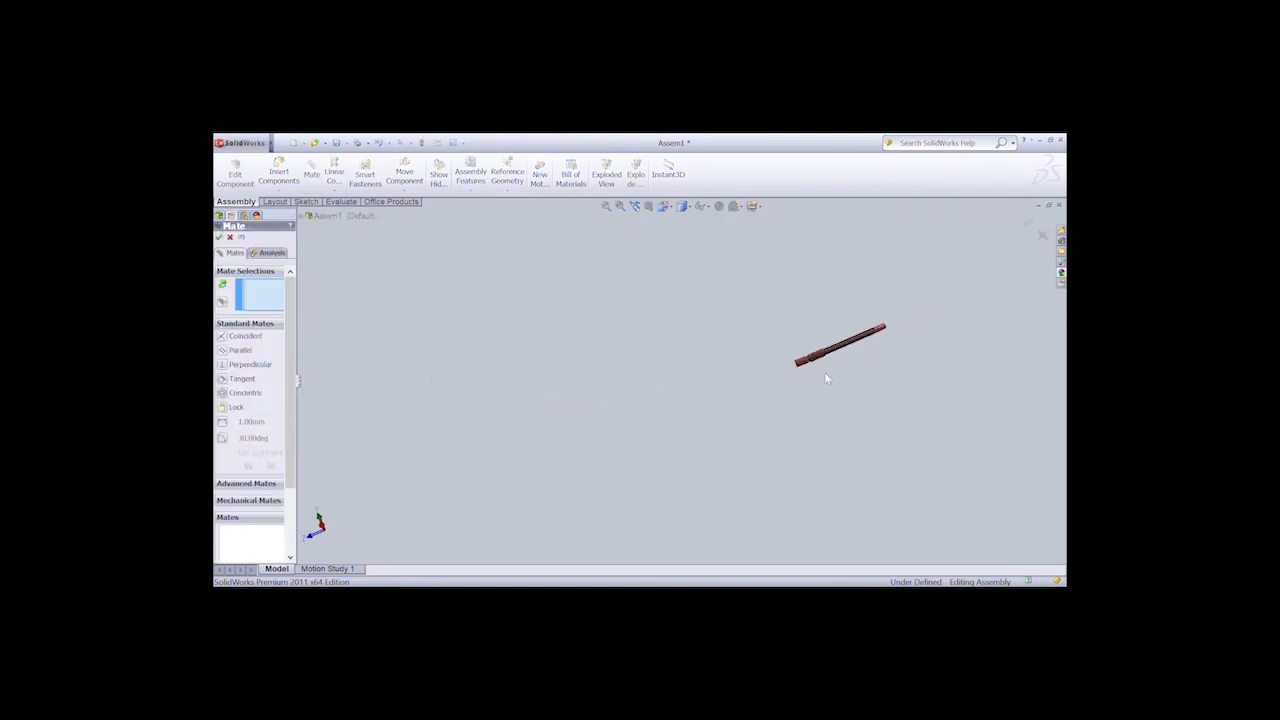
{"action": "scroll", "coordinate": [825, 373], "scroll_direction": "down", "scroll_amount": 7}
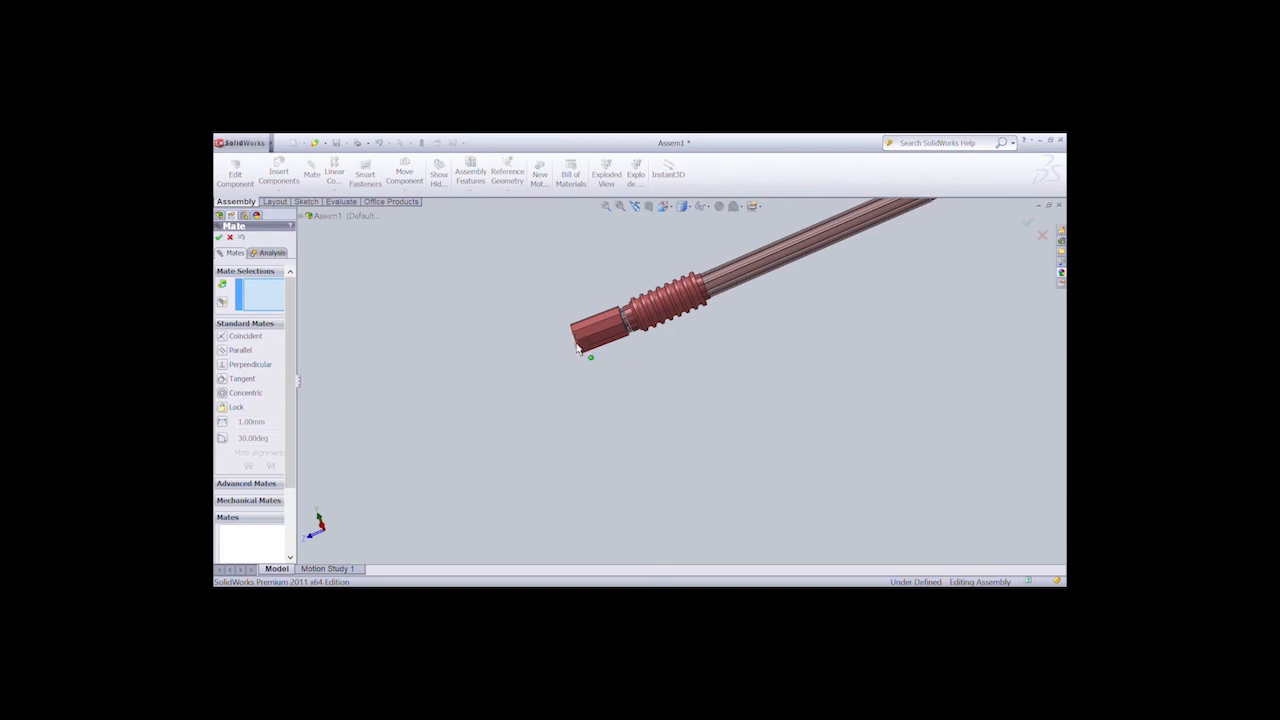
{"action": "middle_click_drag", "start_coordinate": [610, 340], "coordinate": [712, 342]}
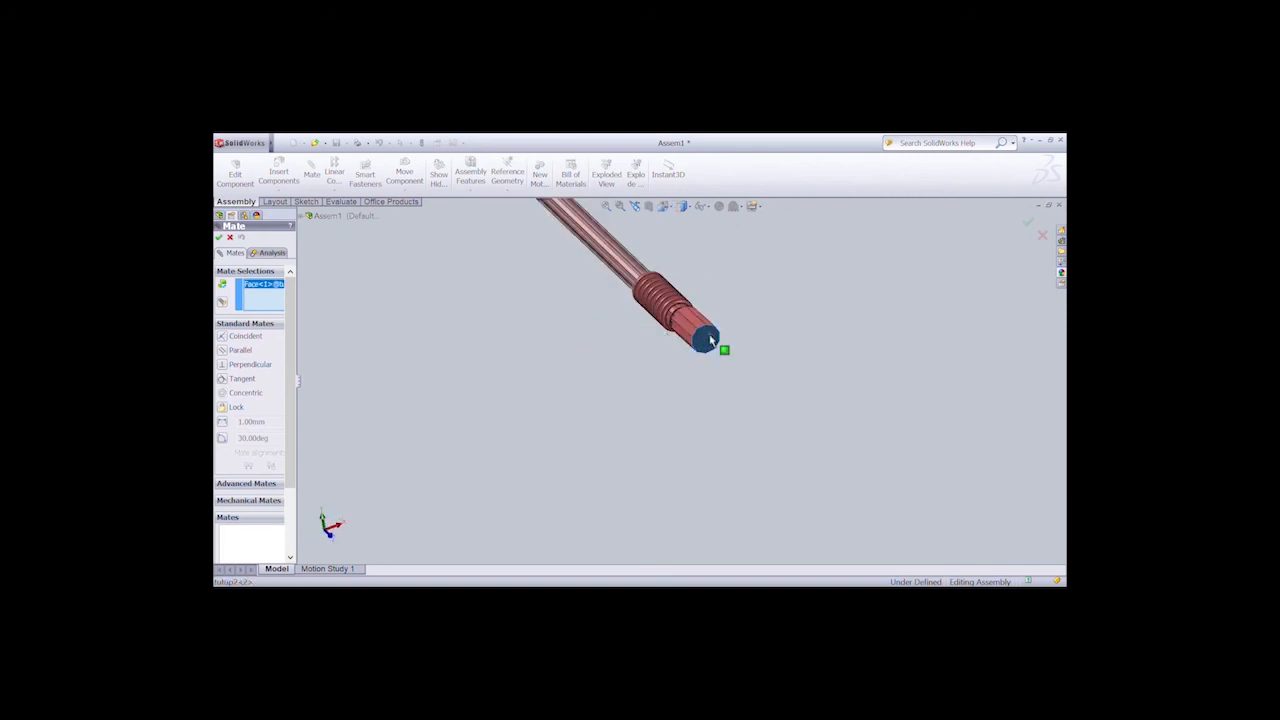
{"action": "key", "text": "Up"}
{"action": "key", "text": "Up"}
{"action": "left_click", "coordinate": [519, 279]}
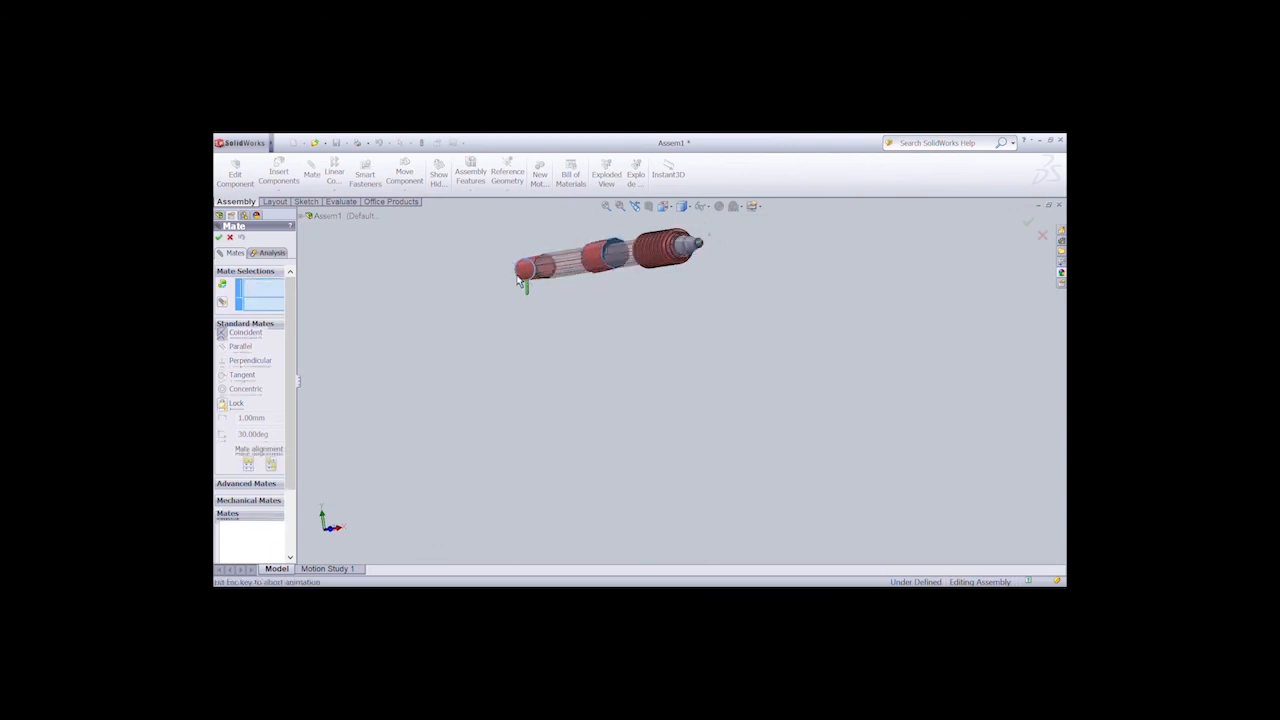
{"action": "left_click", "coordinate": [219, 237]}
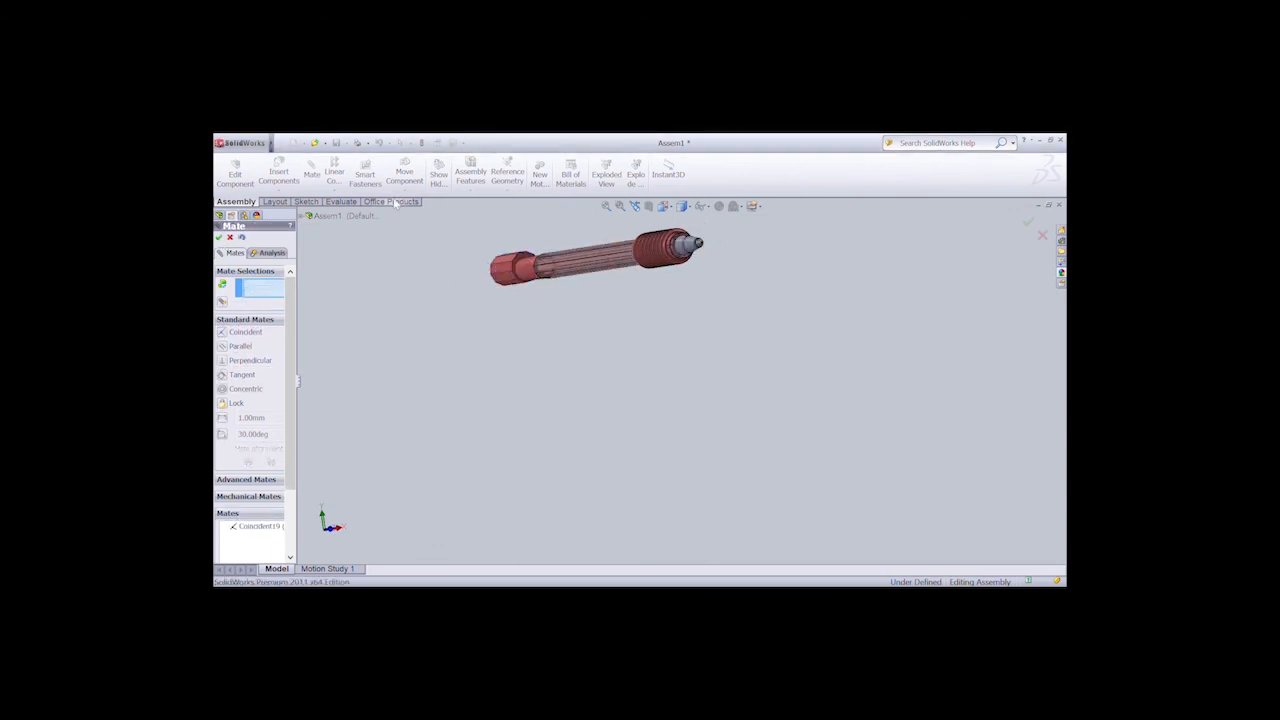
Cancel the end-face mate and bring the cap back over the pen head.
{"action": "left_click", "coordinate": [229, 237]}
{"action": "left_click", "coordinate": [404, 175]}
{"action": "left_click_drag", "start_coordinate": [605, 280], "coordinate": [706, 247]}
{"action": "key", "text": "Escape"}
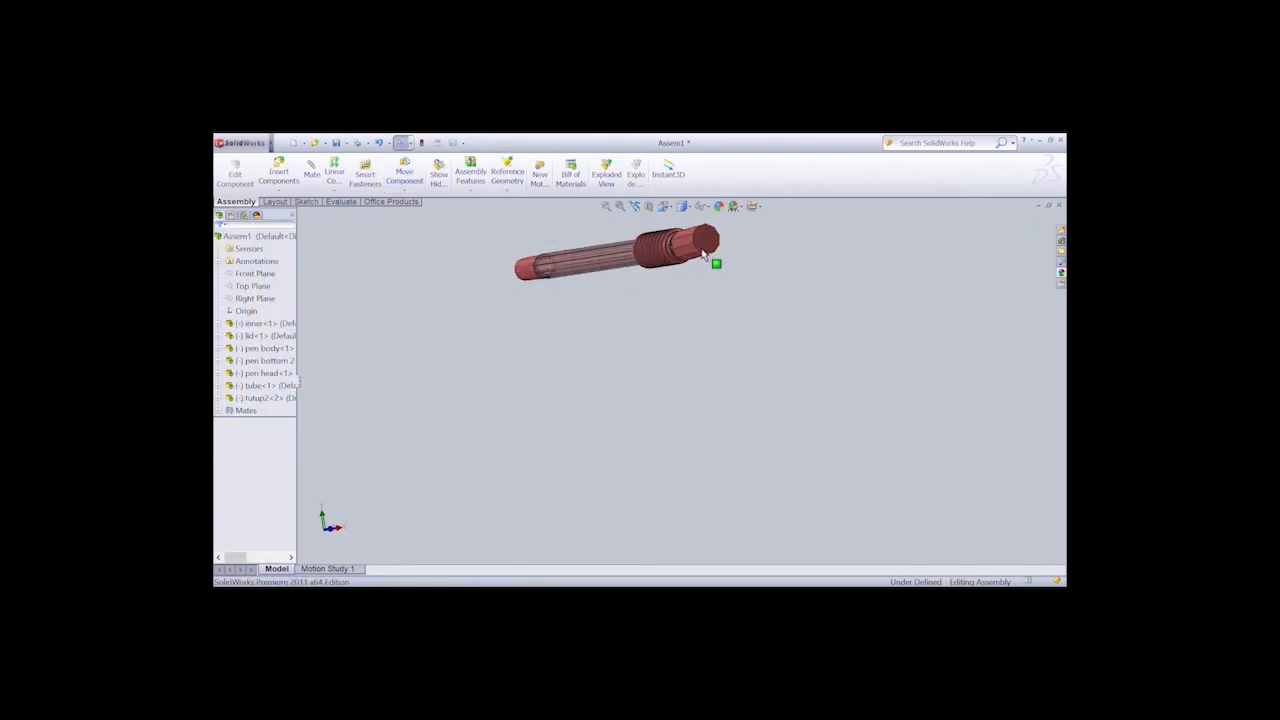
Rotate the cap slightly in place over the pen head with free rotation.
{"action": "key", "text": "Up"}
{"action": "key", "text": "Up"}
{"action": "key", "text": "Up"}
{"action": "key", "text": "Up"}
{"action": "key", "text": "Up"}
{"action": "key", "text": "Up"}
{"action": "key", "text": "Up"}
{"action": "key", "text": "Up"}
{"action": "key", "text": "Up"}
{"action": "key", "text": "Up"}
{"action": "key", "text": "Up"}
{"action": "key", "text": "Up"}
{"action": "key", "text": "Up"}
{"action": "key", "text": "Up"}
{"action": "key", "text": "Up"}
{"action": "scroll", "coordinate": [716, 392], "scroll_direction": "down", "scroll_amount": 3}
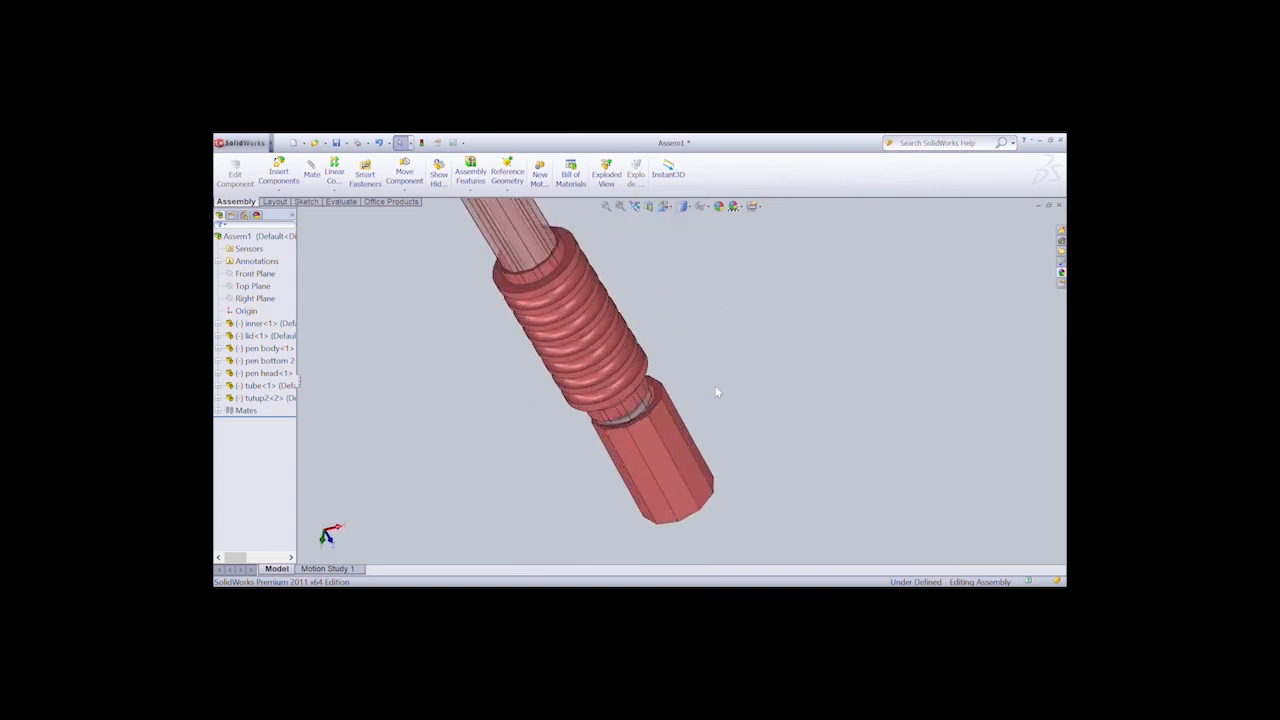
{"action": "left_click", "coordinate": [410, 180]}
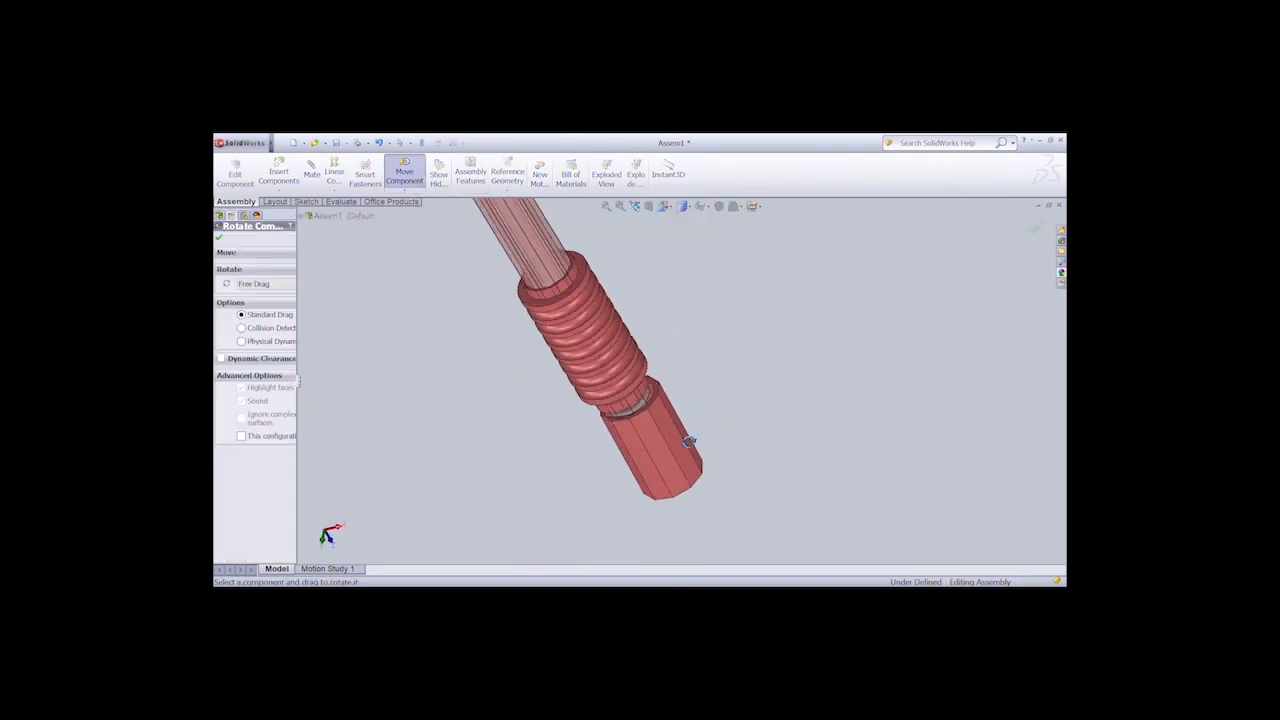
{"action": "key", "text": "Left"}
{"action": "key", "text": "Left"}
{"action": "key", "text": "Left"}
{"action": "key", "text": "Left"}
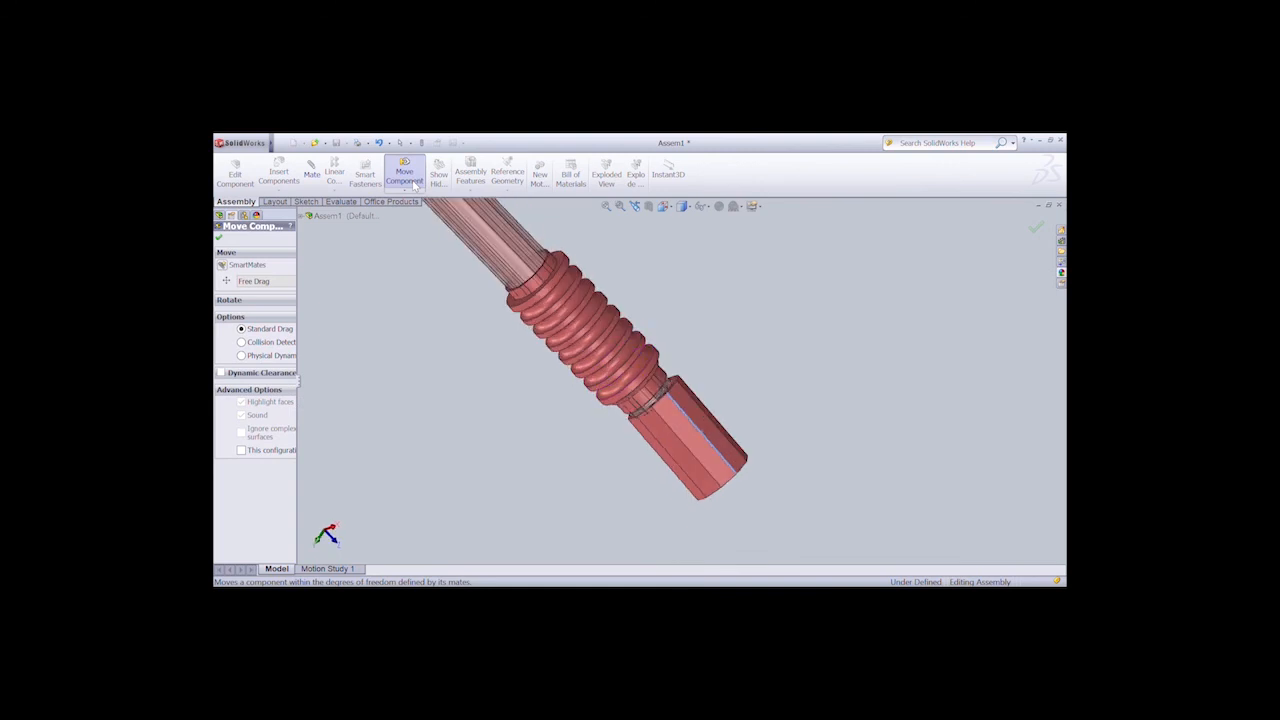
{"action": "left_click", "coordinate": [392, 166]}
{"action": "left_click", "coordinate": [404, 174]}
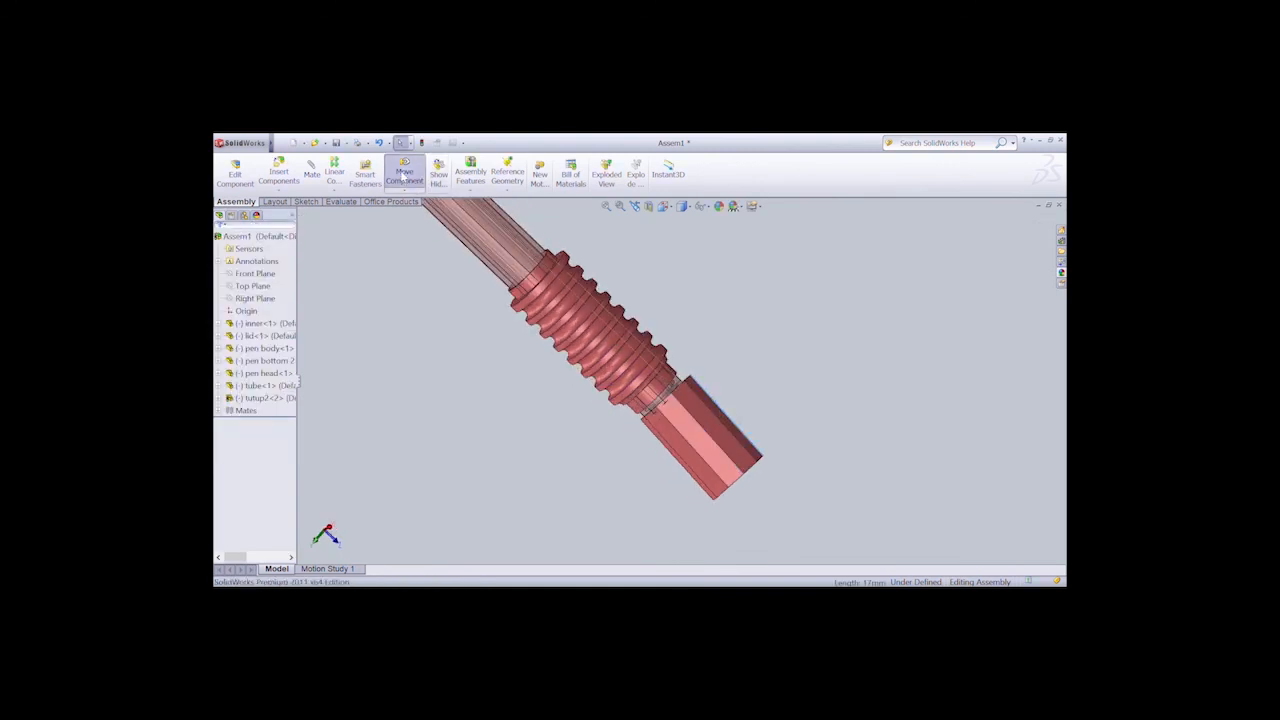
{"action": "left_click", "coordinate": [405, 190]}
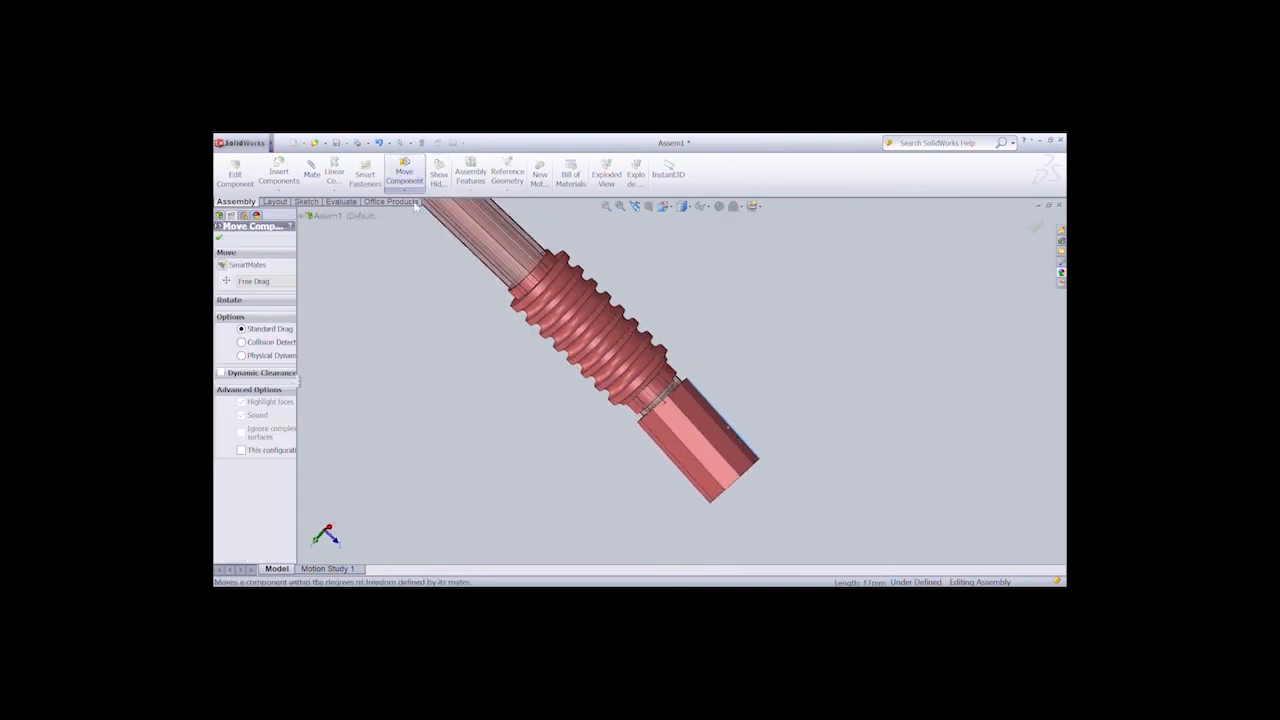
{"action": "left_click", "coordinate": [418, 211]}
{"action": "left_click_drag", "start_coordinate": [726, 437], "coordinate": [724, 469]}
Adjust the cap's rotation again while viewing the pen from its other side.
{"action": "key", "text": "Right"}
{"action": "key", "text": "Right"}
{"action": "key", "text": "Right"}
{"action": "key", "text": "Right"}
{"action": "key", "text": "Right"}
{"action": "key", "text": "Right"}
{"action": "key", "text": "Right"}
{"action": "key", "text": "Right"}
{"action": "key", "text": "Right"}
{"action": "key", "text": "Right"}
{"action": "key", "text": "Right"}
{"action": "key", "text": "Right"}
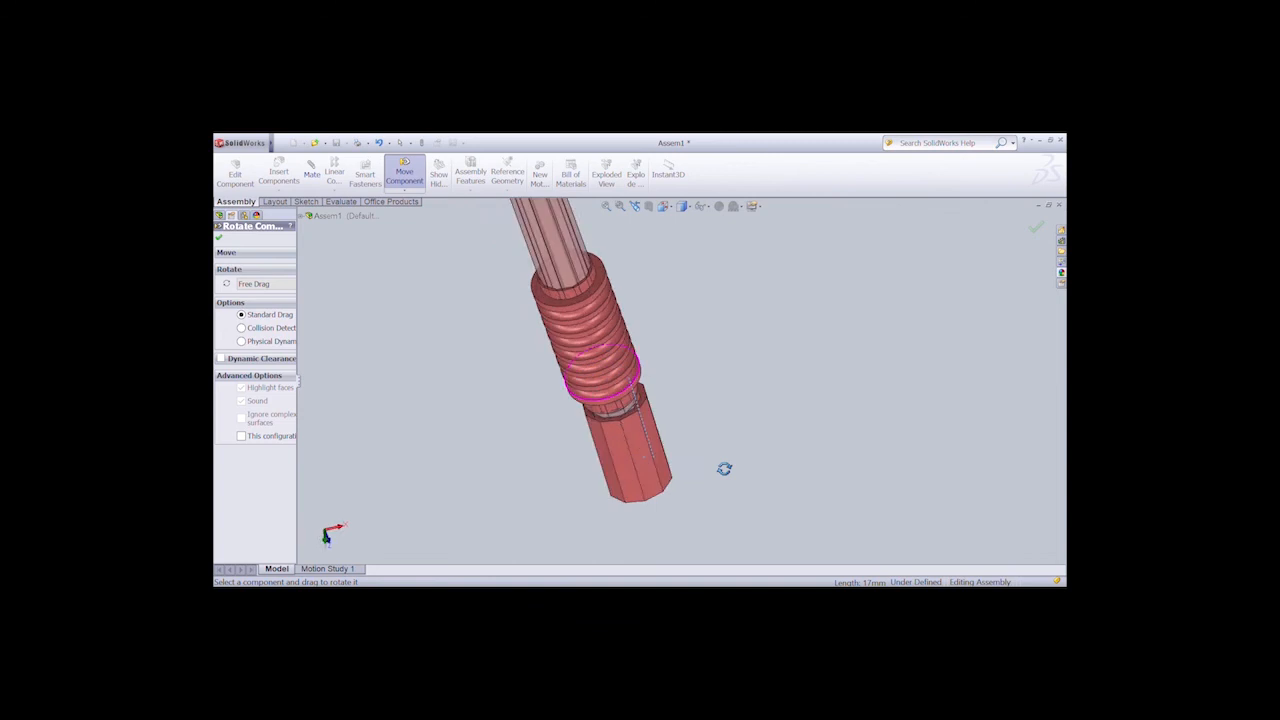
{"action": "mouse_move", "coordinate": [567, 455]}
{"action": "left_mouse_down"}
{"action": "mouse_move", "coordinate": [576, 461]}
{"action": "mouse_move", "coordinate": [529, 403]}
{"action": "mouse_move", "coordinate": [540, 433]}
{"action": "mouse_move", "coordinate": [515, 486]}
{"action": "left_mouse_up"}
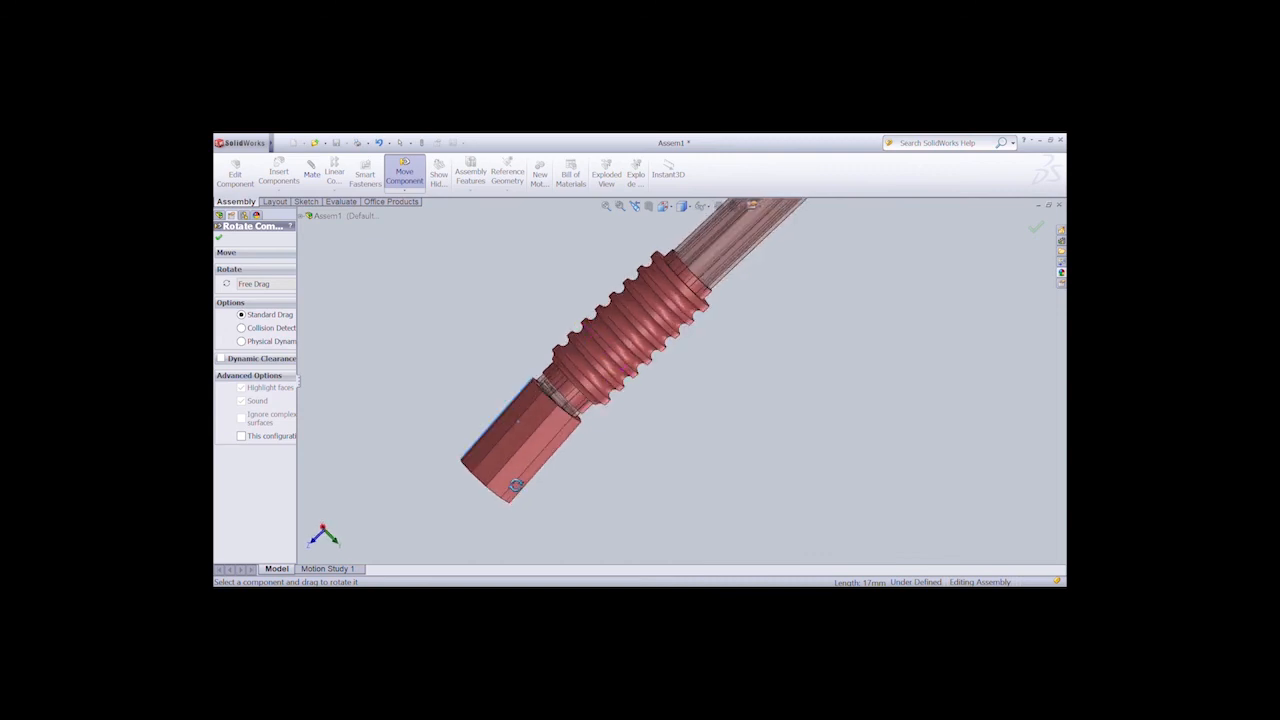
Fine-tune the cap's rotation so its flats line up with the facets of the pen body.
{"action": "left_click", "coordinate": [413, 179]}
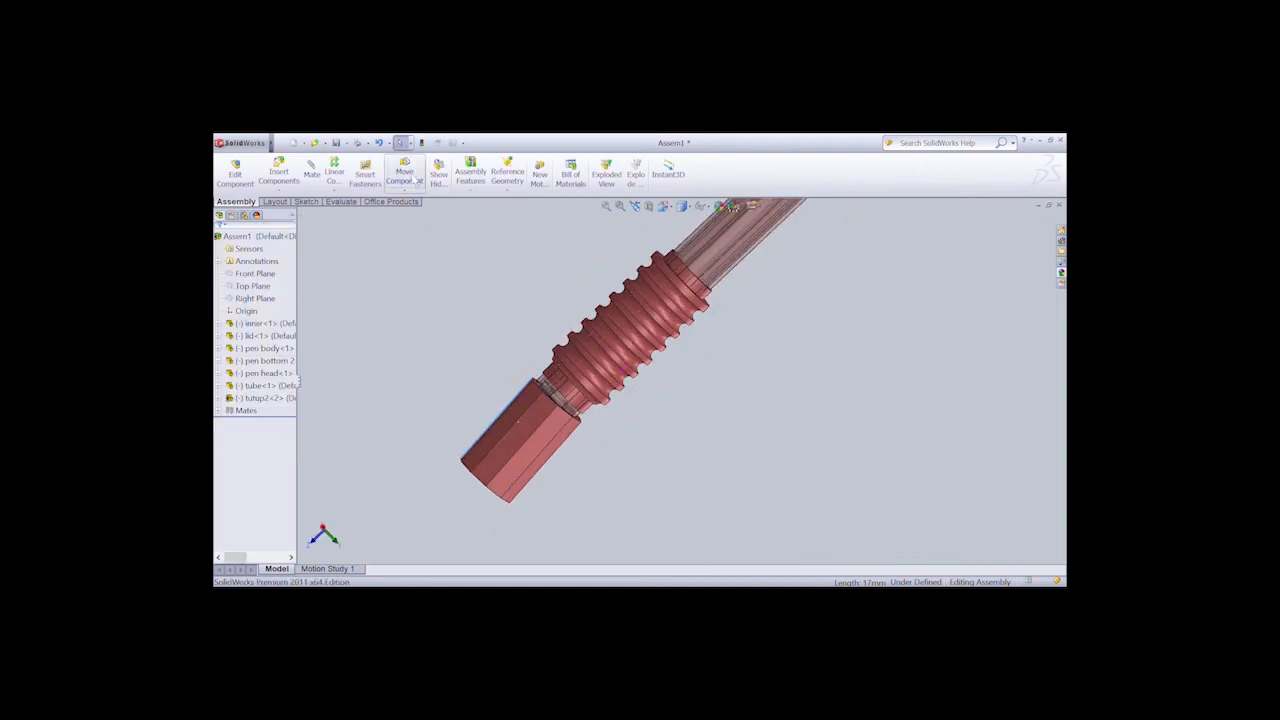
{"action": "left_click", "coordinate": [412, 177]}
{"action": "left_click", "coordinate": [405, 190]}
{"action": "left_click", "coordinate": [425, 221]}
{"action": "left_click_drag", "start_coordinate": [541, 450], "coordinate": [583, 446]}
{"action": "left_click_drag", "start_coordinate": [513, 414], "coordinate": [518, 406]}
{"action": "key", "text": "Up"}
{"action": "key", "text": "Up"}
{"action": "key", "text": "Up"}
{"action": "key", "text": "Up"}
{"action": "key", "text": "Up"}
{"action": "key", "text": "Up"}
{"action": "key", "text": "Up"}
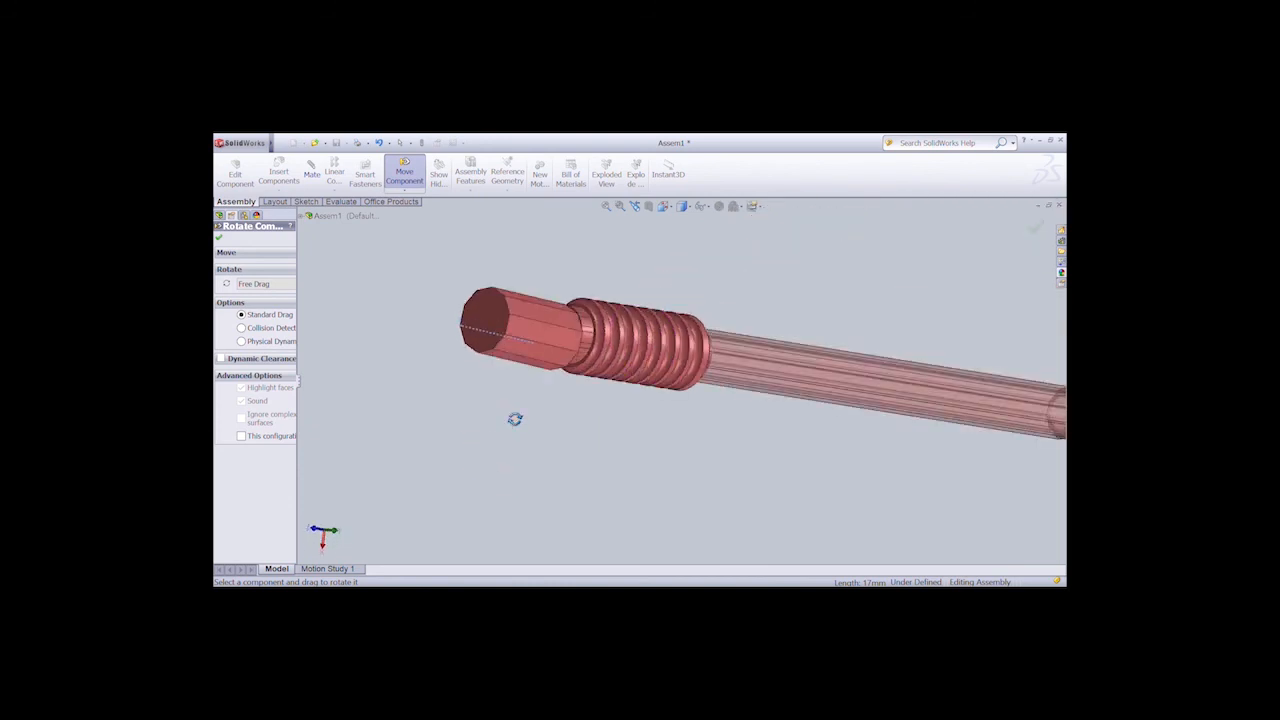
{"action": "key", "text": "Down"}
{"action": "key", "text": "Down"}
{"action": "left_click", "coordinate": [403, 178]}
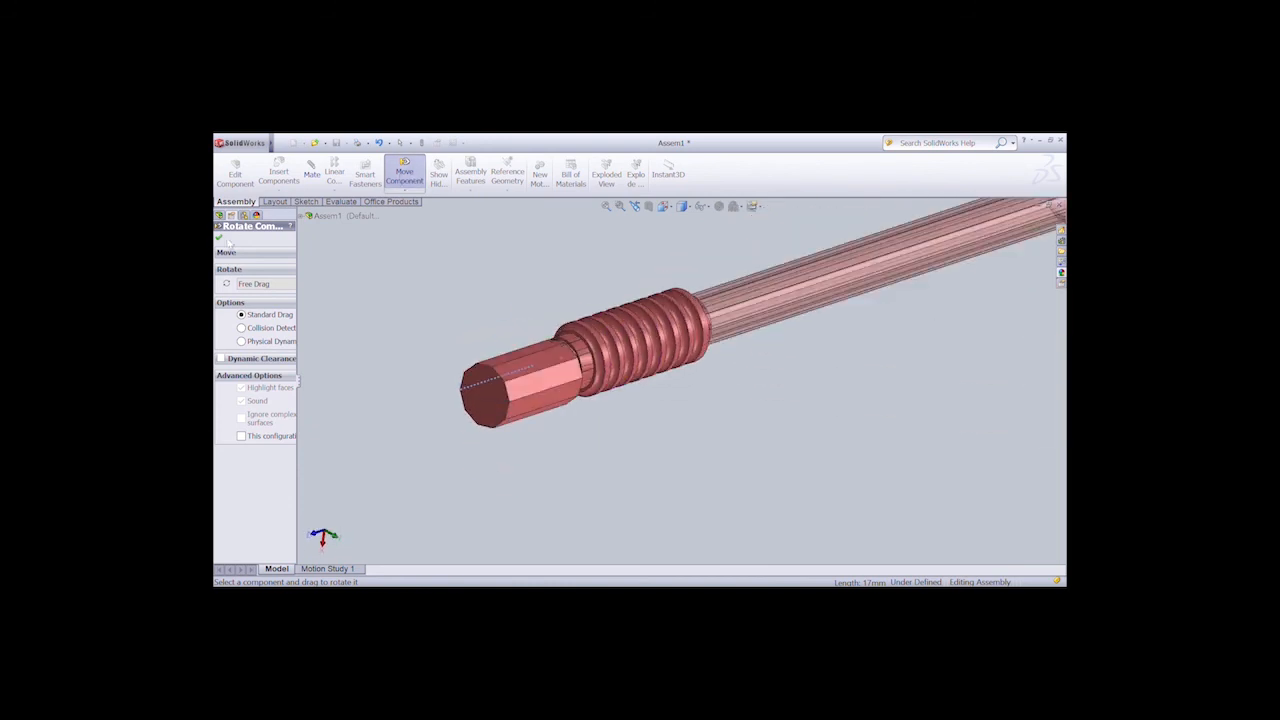
Mate a flat side face of the cap coincident with a long edge of the pen body.
{"action": "left_click", "coordinate": [312, 177]}
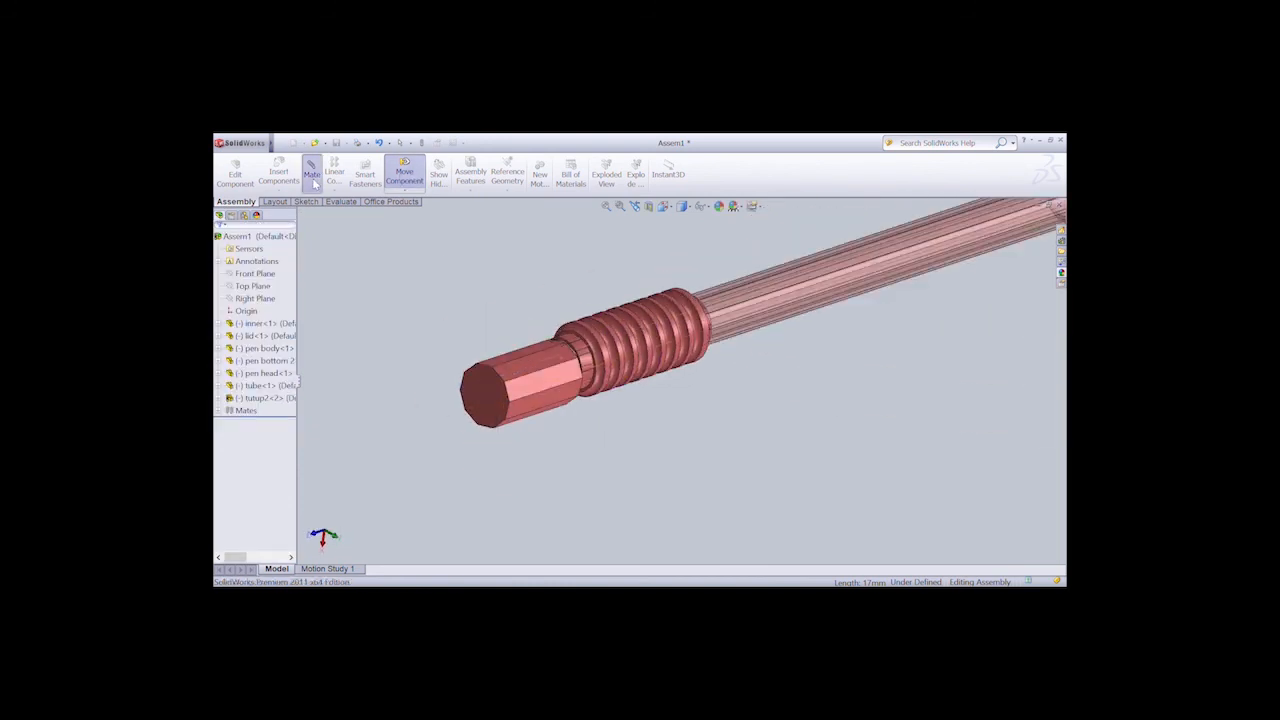
{"action": "left_click", "coordinate": [536, 380]}
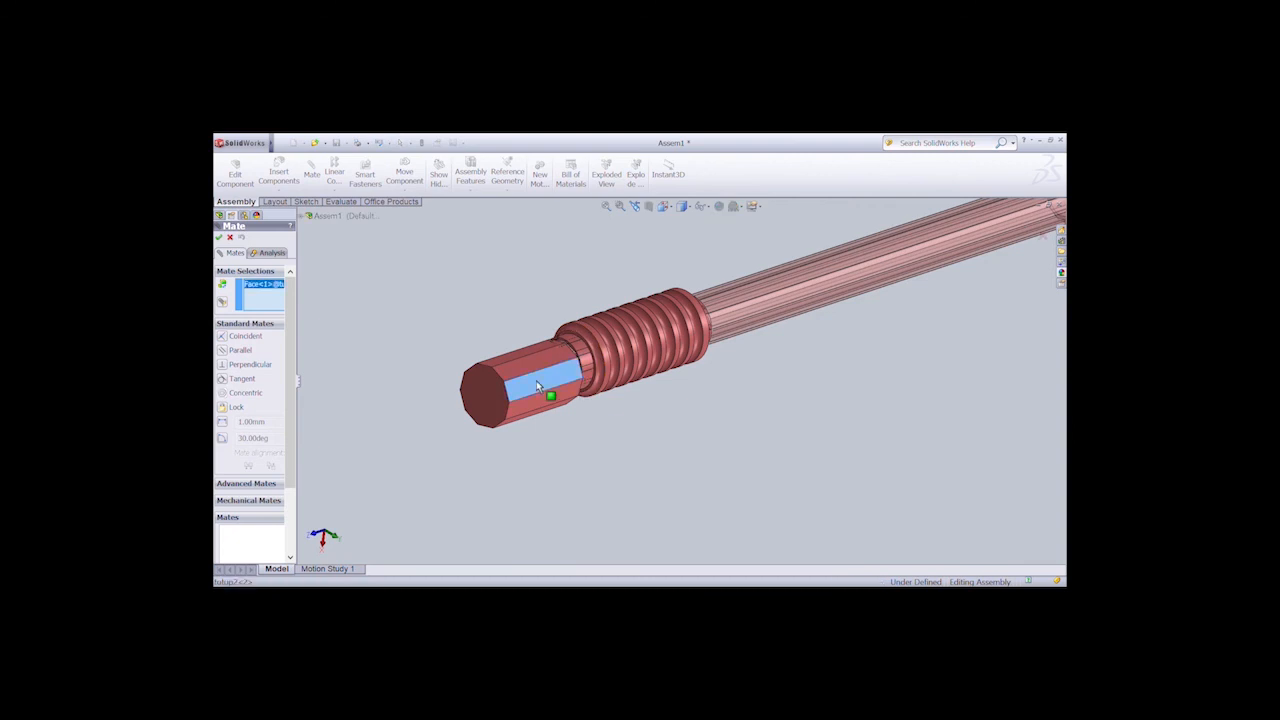
{"action": "left_click", "coordinate": [737, 312]}
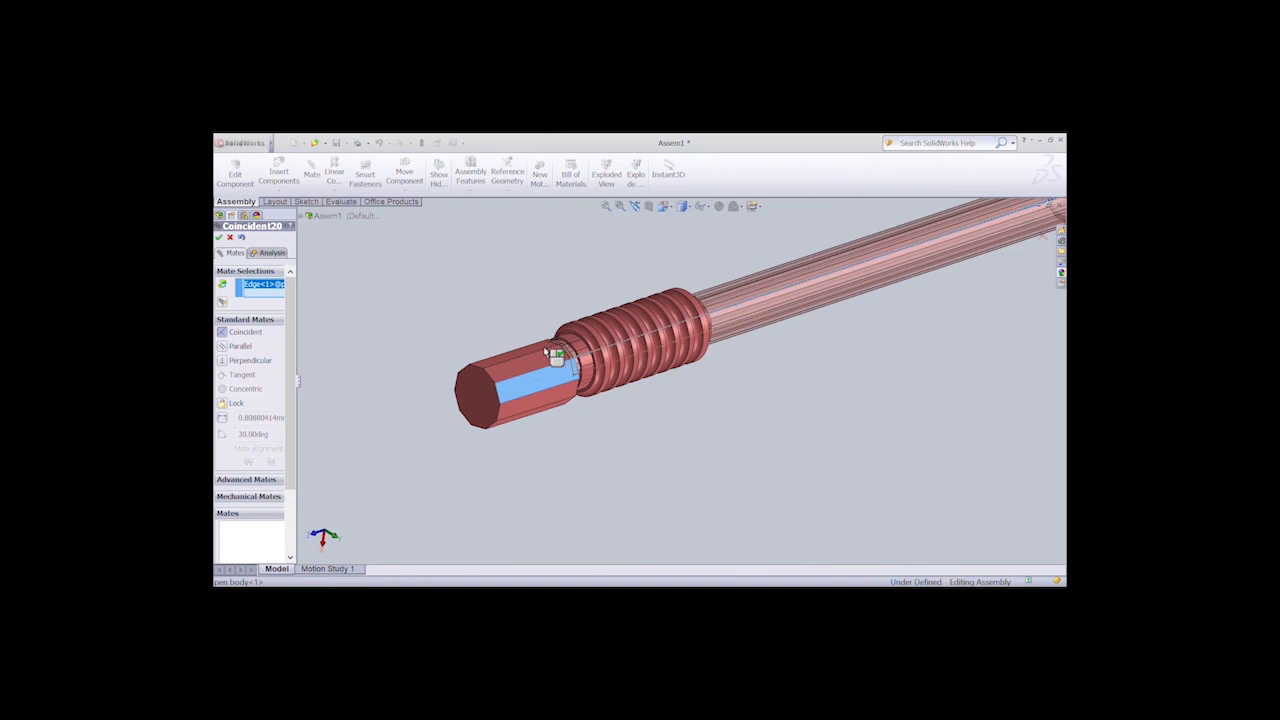
{"action": "key", "text": "Down"}
{"action": "key", "text": "Up"}
{"action": "key", "text": "Down"}
{"action": "key", "text": "Down"}
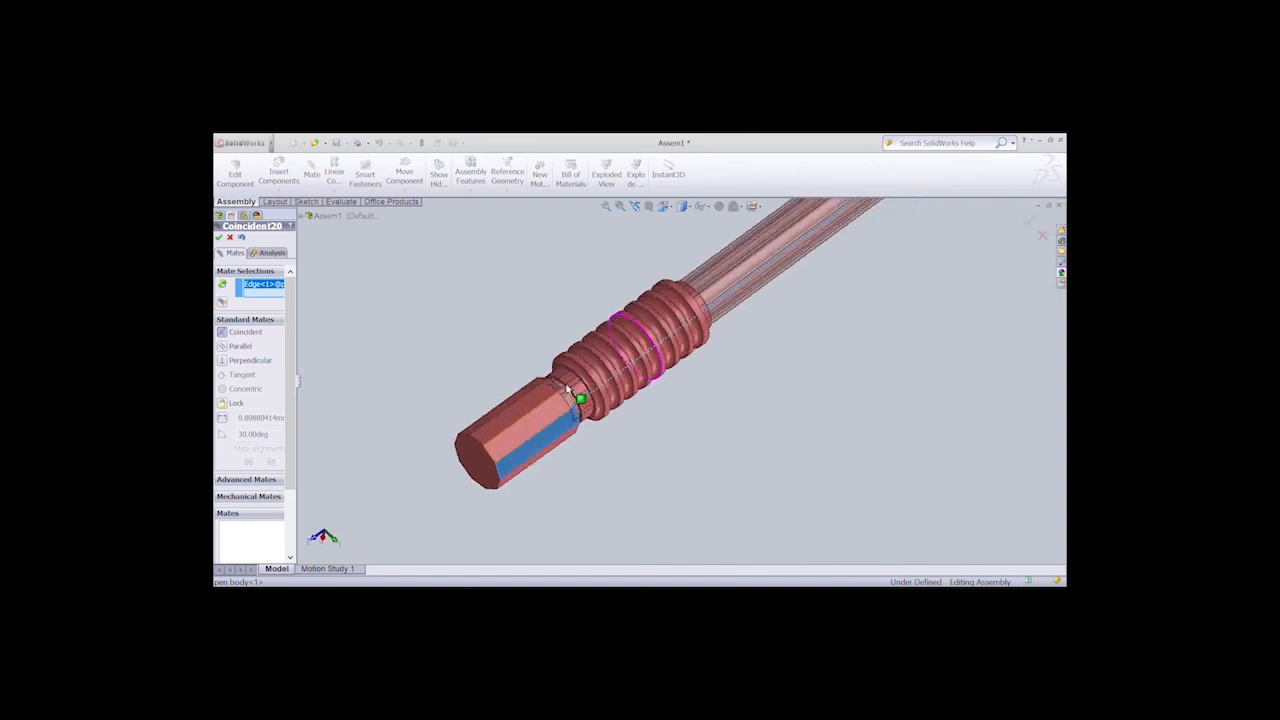
{"action": "left_click", "coordinate": [219, 237]}
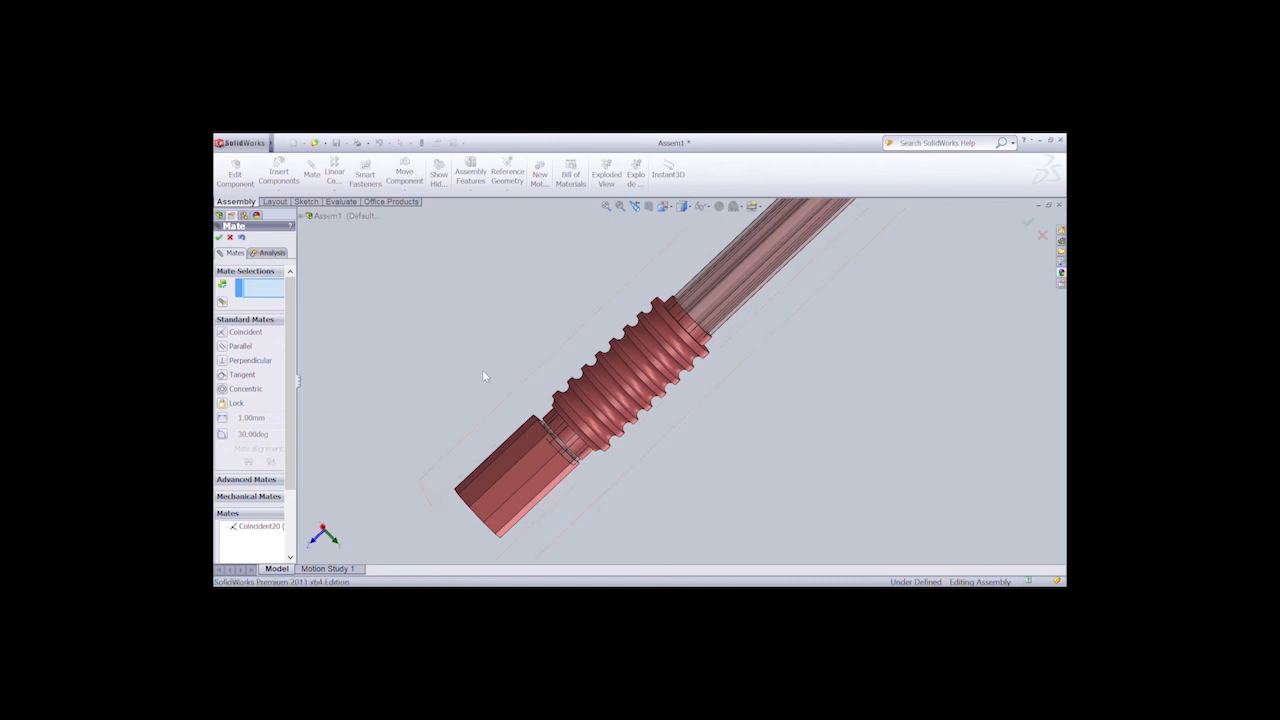
Mate a long edge of the cap coincident with a long edge of the pen body.
{"action": "left_click", "coordinate": [531, 459]}
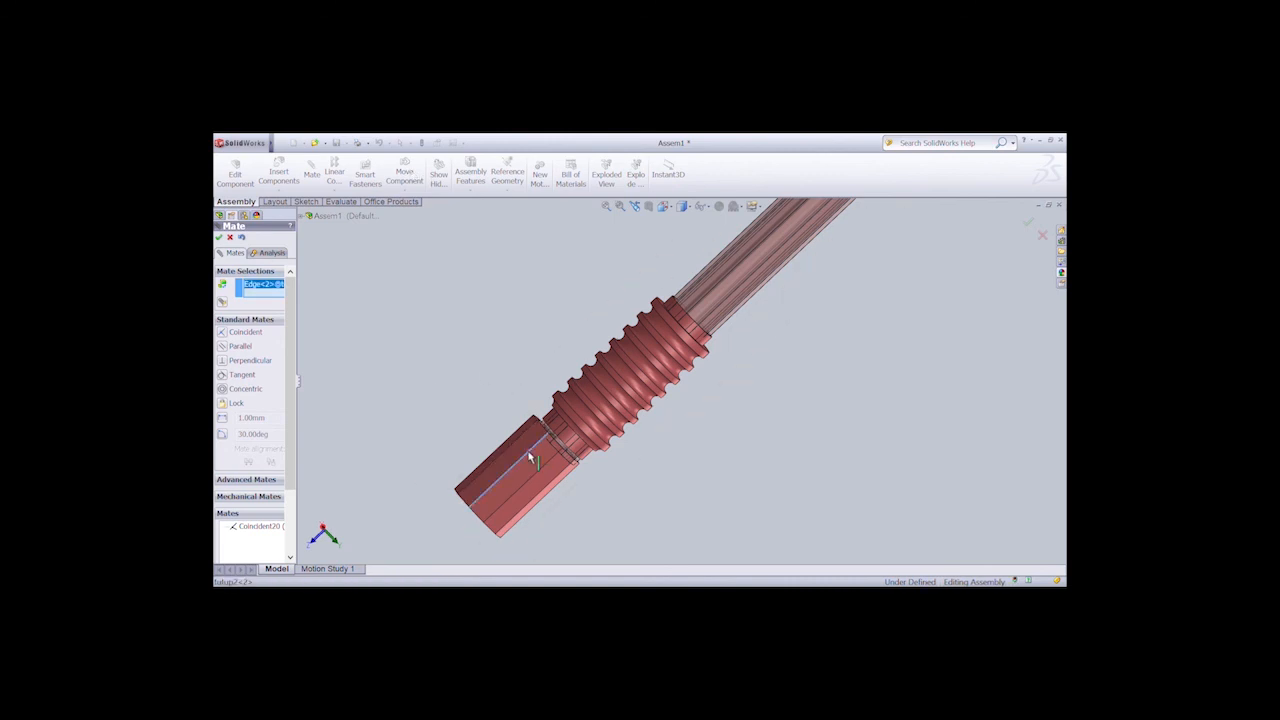
{"action": "left_click", "coordinate": [716, 291]}
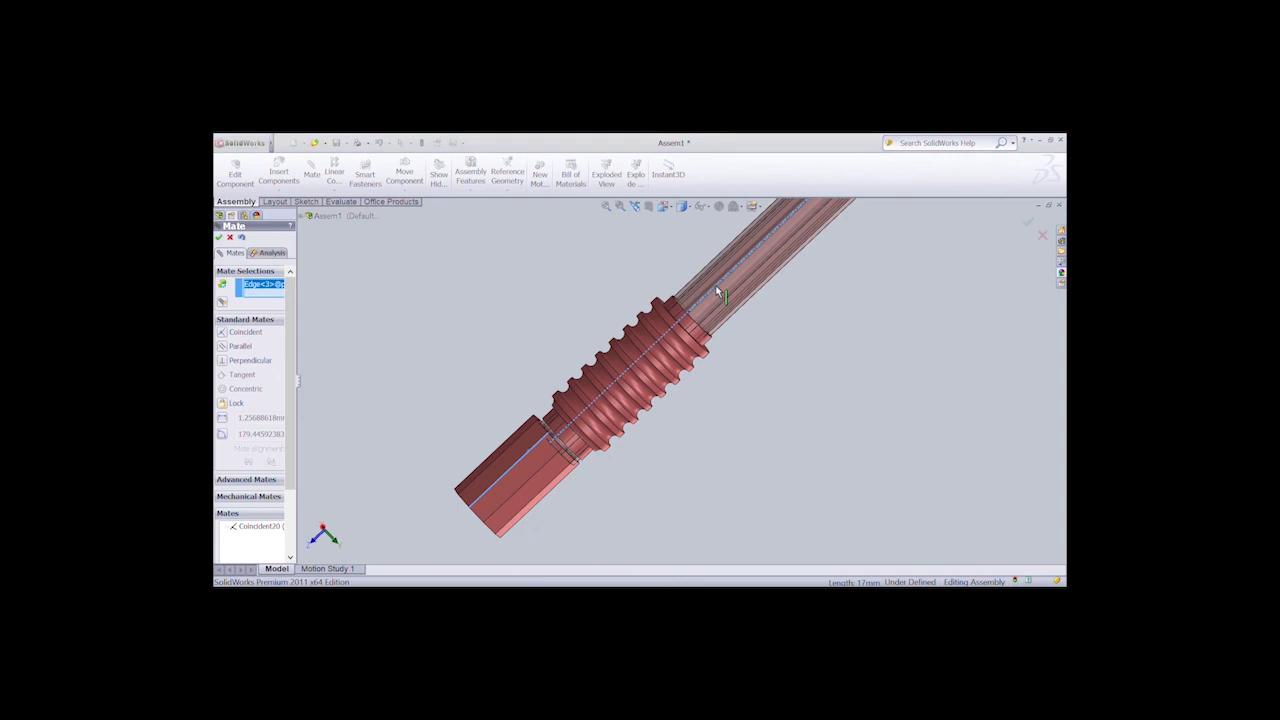
{"action": "left_click", "coordinate": [219, 237]}
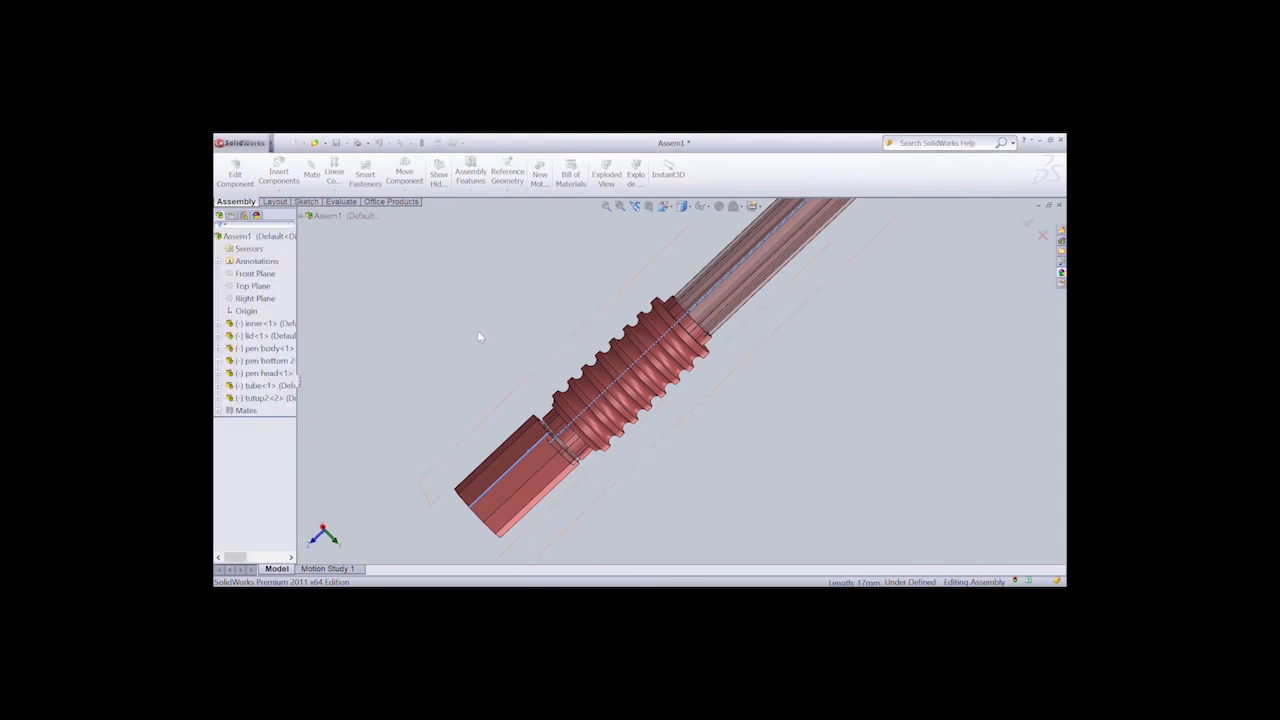
Add a coincident mate between a flat side face of the cap and the pen body behind the grip.
{"action": "scroll", "coordinate": [544, 378], "scroll_direction": "up", "scroll_amount": 5}
{"action": "middle_click_drag", "start_coordinate": [640, 396], "coordinate": [640, 490]}
{"action": "key", "text": "Up"}
{"action": "key", "text": "Up"}
{"action": "key", "text": "Up"}
{"action": "key", "text": "Up"}
{"action": "key", "text": "Up"}
{"action": "key", "text": "Up"}
{"action": "key", "text": "Up"}
{"action": "key", "text": "Up"}
{"action": "key", "text": "Up"}
{"action": "key", "text": "Up"}
{"action": "key", "text": "Up"}
{"action": "key", "text": "Up"}
{"action": "key", "text": "Up"}
{"action": "key", "text": "Up"}
{"action": "key", "text": "Up"}
{"action": "key", "text": "Up"}
{"action": "key", "text": "Up"}
{"action": "key", "text": "Up"}
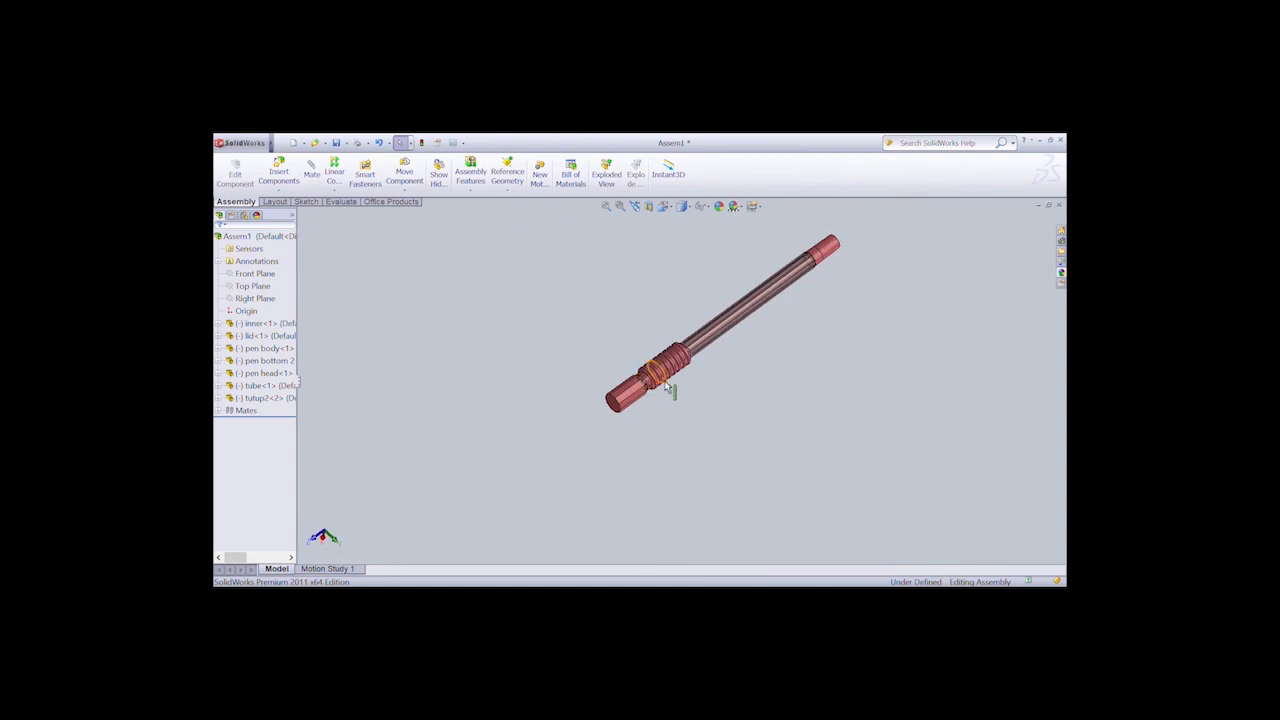
{"action": "scroll", "coordinate": [667, 387], "scroll_direction": "down", "scroll_amount": 4}
{"action": "key", "text": "Up"}
{"action": "key", "text": "Up"}
{"action": "key", "text": "Up"}
{"action": "key", "text": "Up"}
{"action": "key", "text": "Up"}
{"action": "key", "text": "Up"}
{"action": "key", "text": "Up"}
{"action": "key", "text": "Down"}
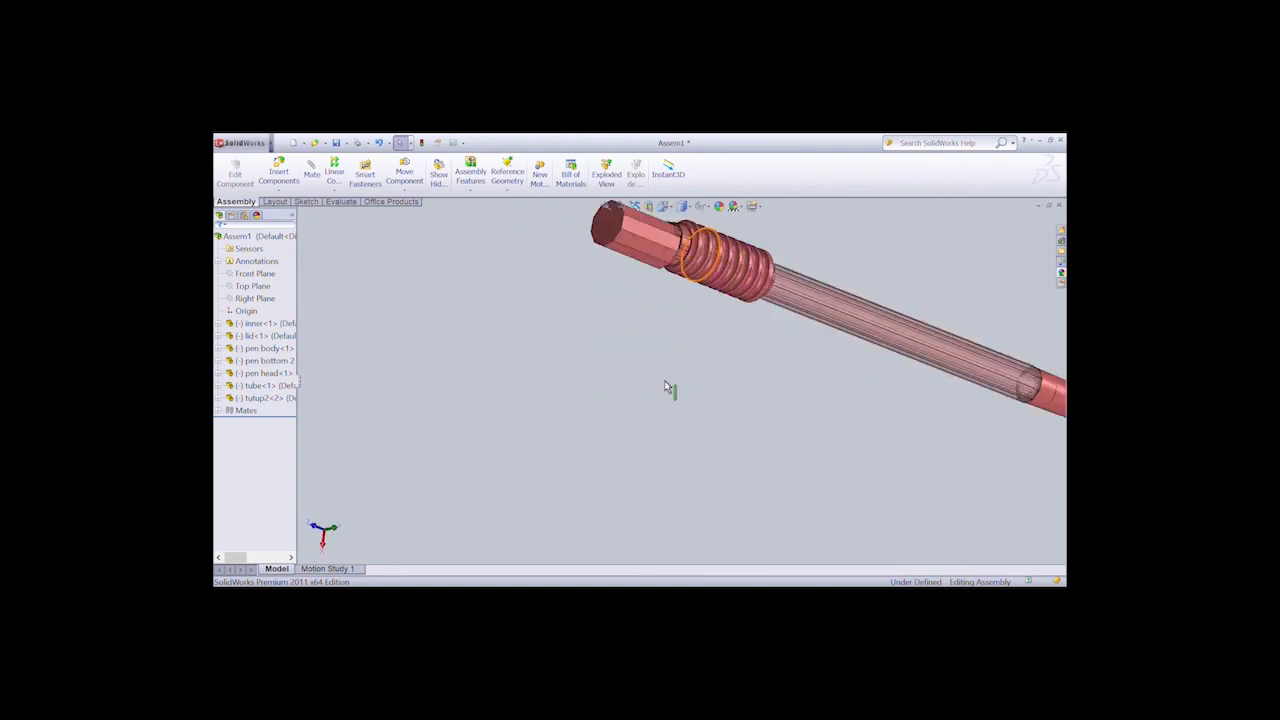
{"action": "key", "text": "Down"}
{"action": "left_click", "coordinate": [312, 171]}
{"action": "left_click", "coordinate": [656, 286]}
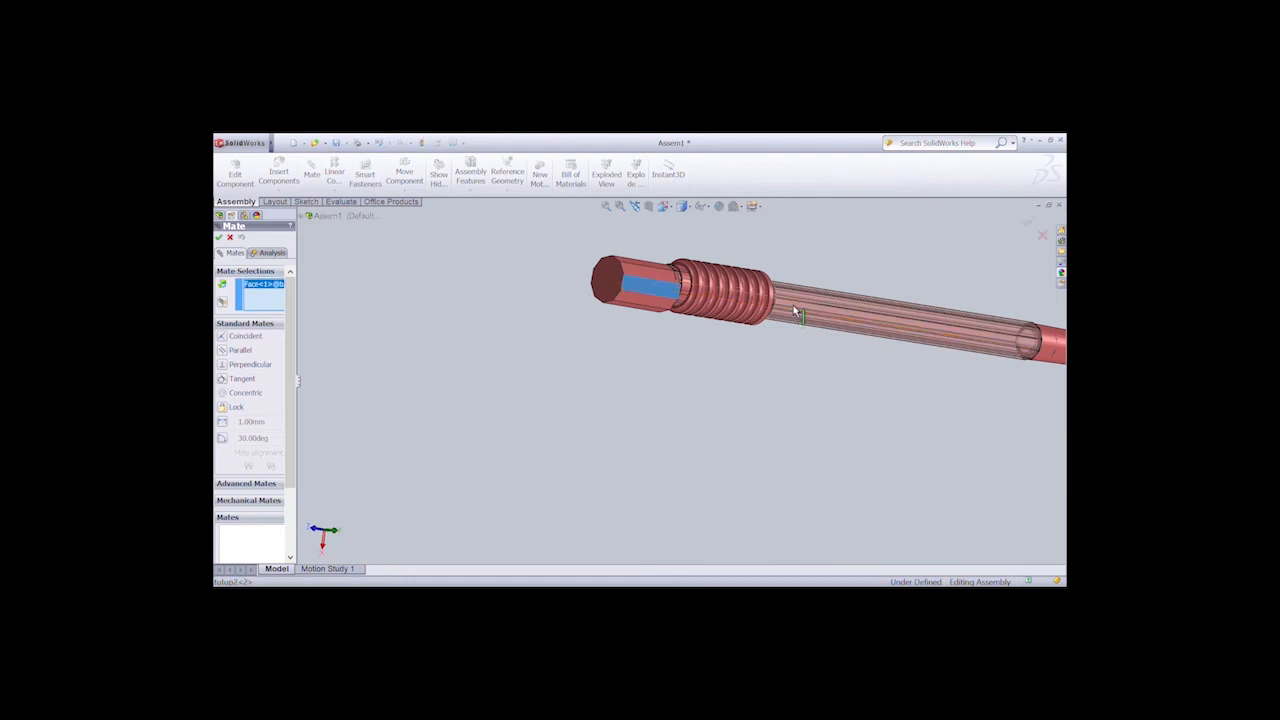
{"action": "left_click", "coordinate": [793, 305]}
{"action": "left_click", "coordinate": [219, 237]}
Try to mate another flat side face of the cap with a long edge of the pen body.
{"action": "key", "text": "Up"}
{"action": "key", "text": "Up"}
{"action": "key", "text": "Up"}
{"action": "key", "text": "Up"}
{"action": "key", "text": "Up"}
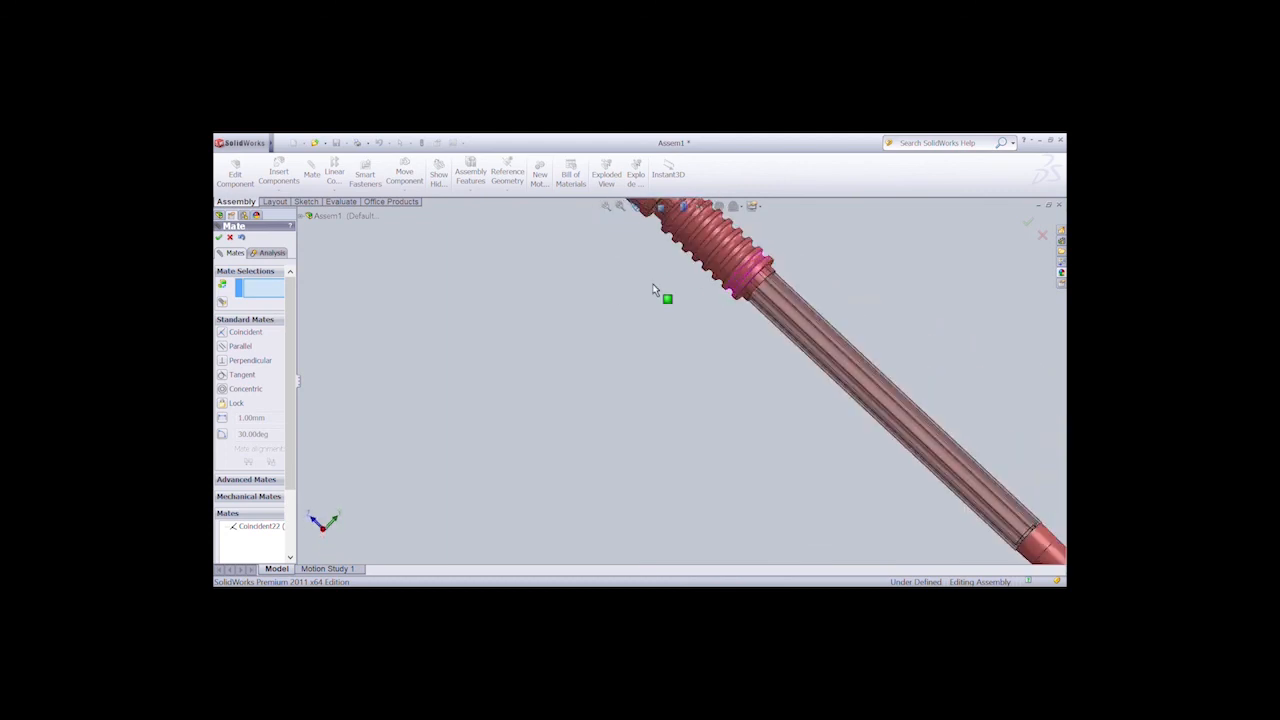
{"action": "scroll", "coordinate": [655, 290], "scroll_direction": "up", "scroll_amount": 4}
{"action": "key", "text": "Up"}
{"action": "key", "text": "Up"}
{"action": "key", "text": "Up"}
{"action": "key", "text": "Up"}
{"action": "key", "text": "Up"}
{"action": "key", "text": "Up"}
{"action": "key", "text": "Up"}
{"action": "key", "text": "Up"}
{"action": "key", "text": "Up"}
{"action": "key", "text": "Up"}
{"action": "key", "text": "Up"}
{"action": "key", "text": "Up"}
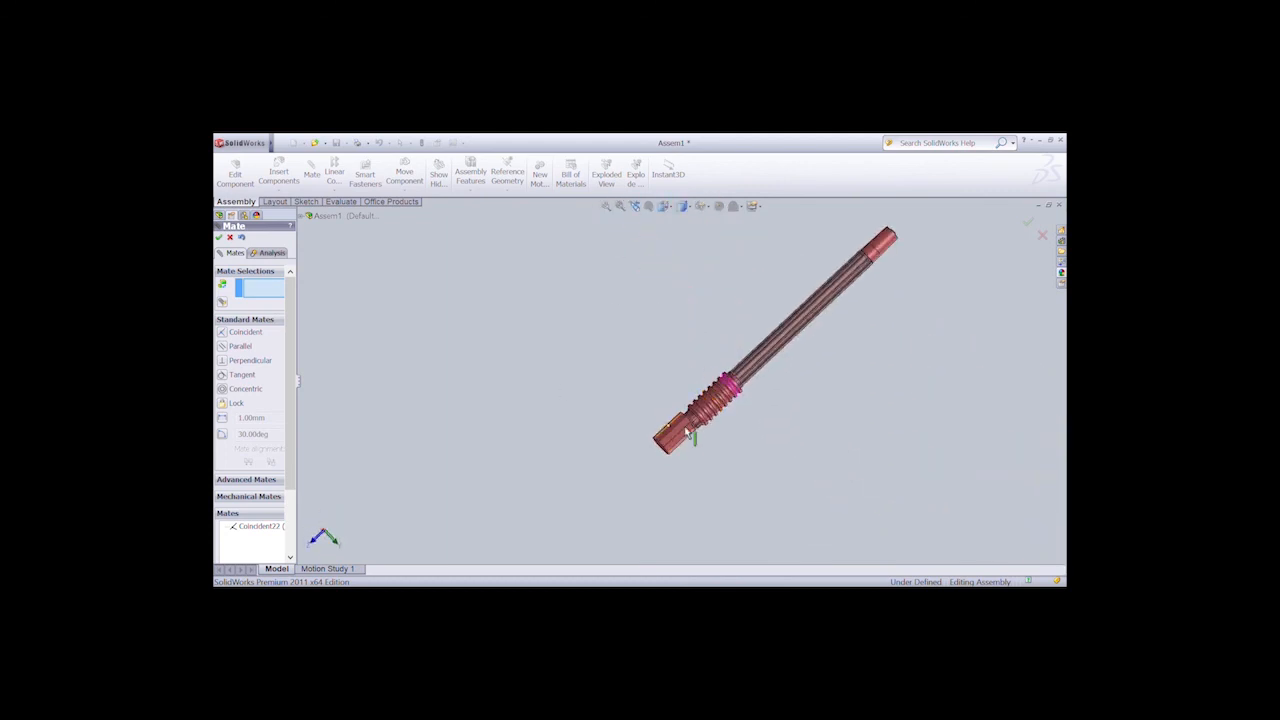
{"action": "key", "text": "Up"}
{"action": "scroll", "coordinate": [685, 433], "scroll_direction": "down", "scroll_amount": 3}
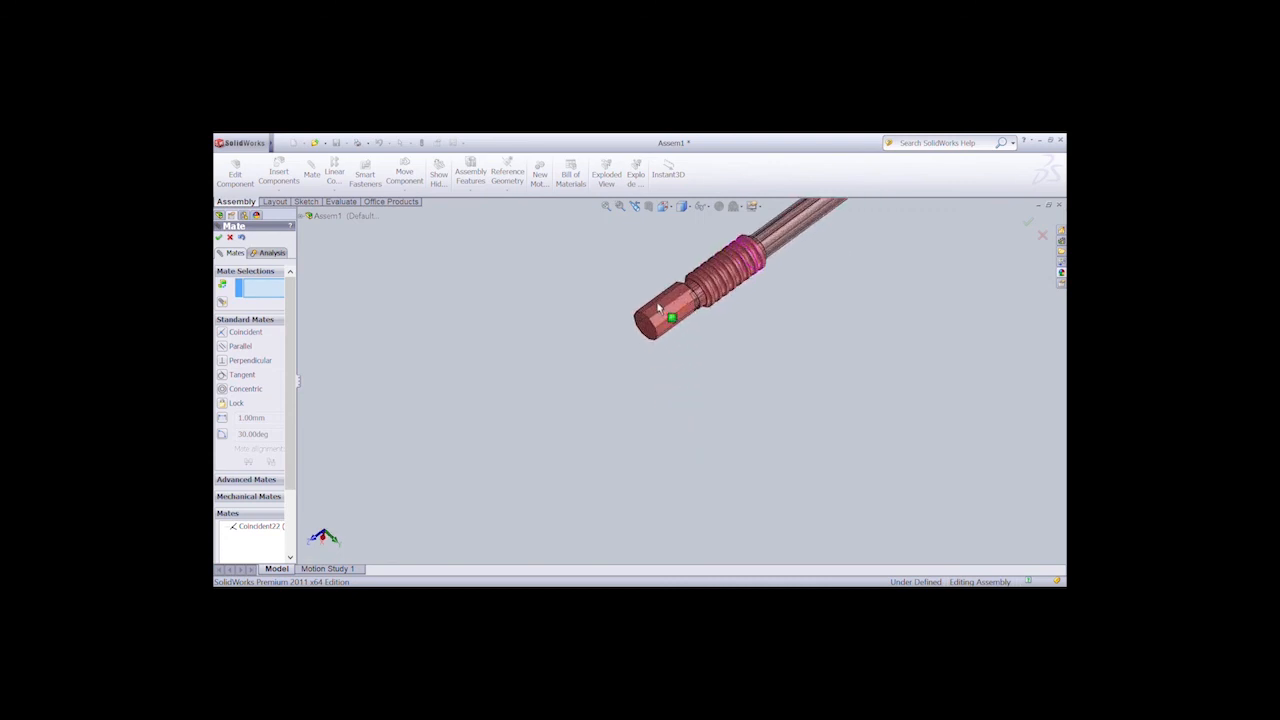
{"action": "left_click", "coordinate": [686, 318]}
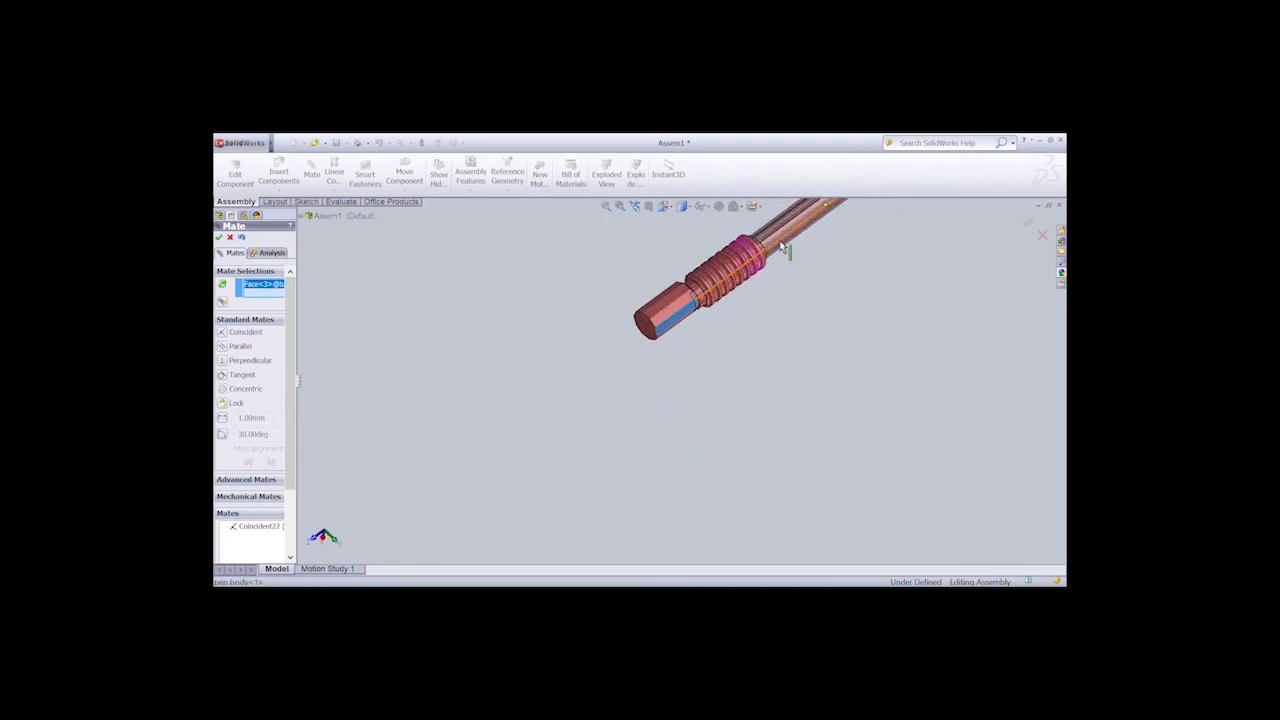
{"action": "left_click", "coordinate": [781, 243]}
{"action": "left_click", "coordinate": [231, 238]}
{"action": "left_click", "coordinate": [667, 331]}
{"action": "scroll", "coordinate": [779, 255], "scroll_direction": "up", "scroll_amount": 3}
{"action": "scroll", "coordinate": [780, 257], "scroll_direction": "down", "scroll_amount": 5}
{"action": "scroll", "coordinate": [692, 390], "scroll_direction": "up", "scroll_amount": 5}
{"action": "scroll", "coordinate": [690, 391], "scroll_direction": "down", "scroll_amount": 3}
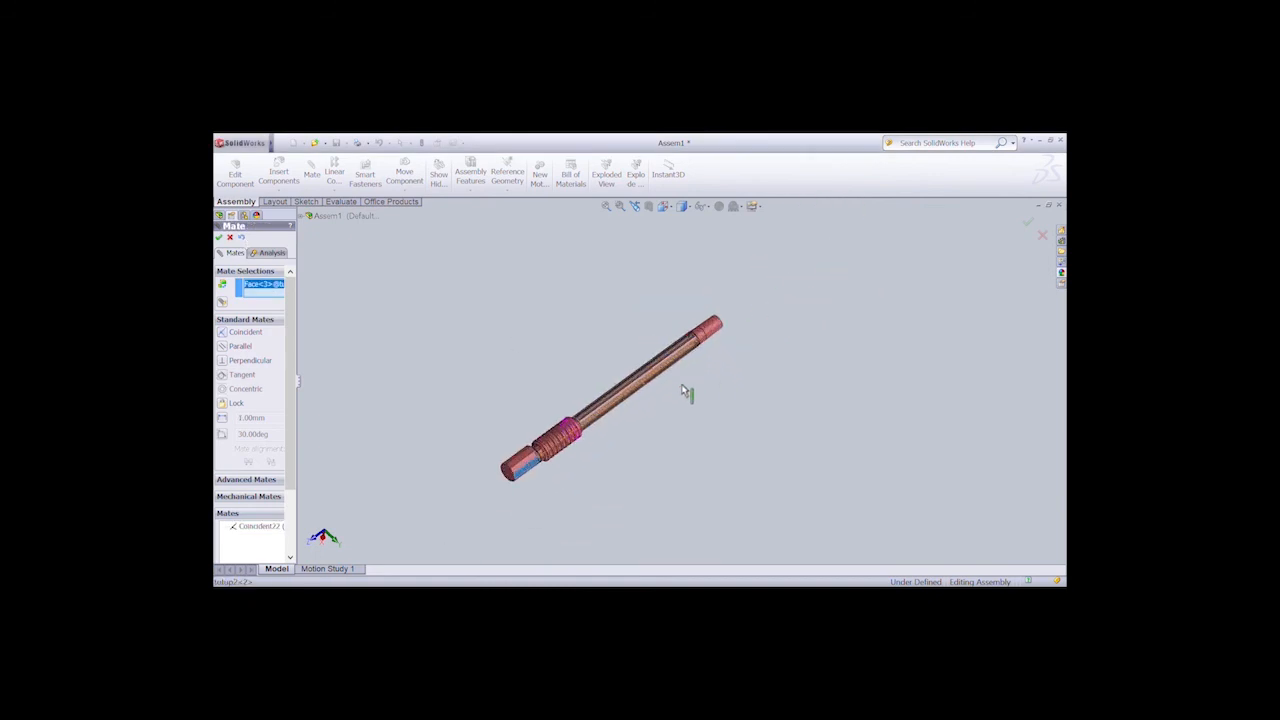
{"action": "scroll", "coordinate": [600, 423], "scroll_direction": "down", "scroll_amount": 3}
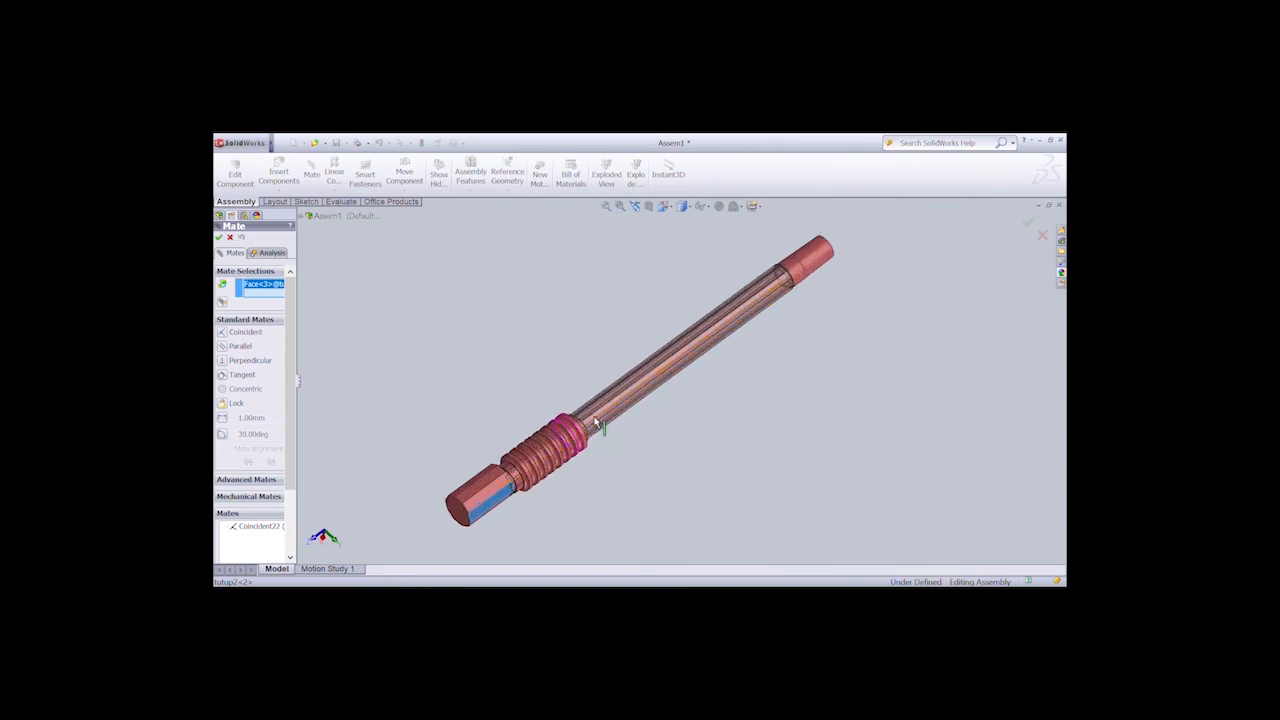
{"action": "left_click", "coordinate": [595, 425]}
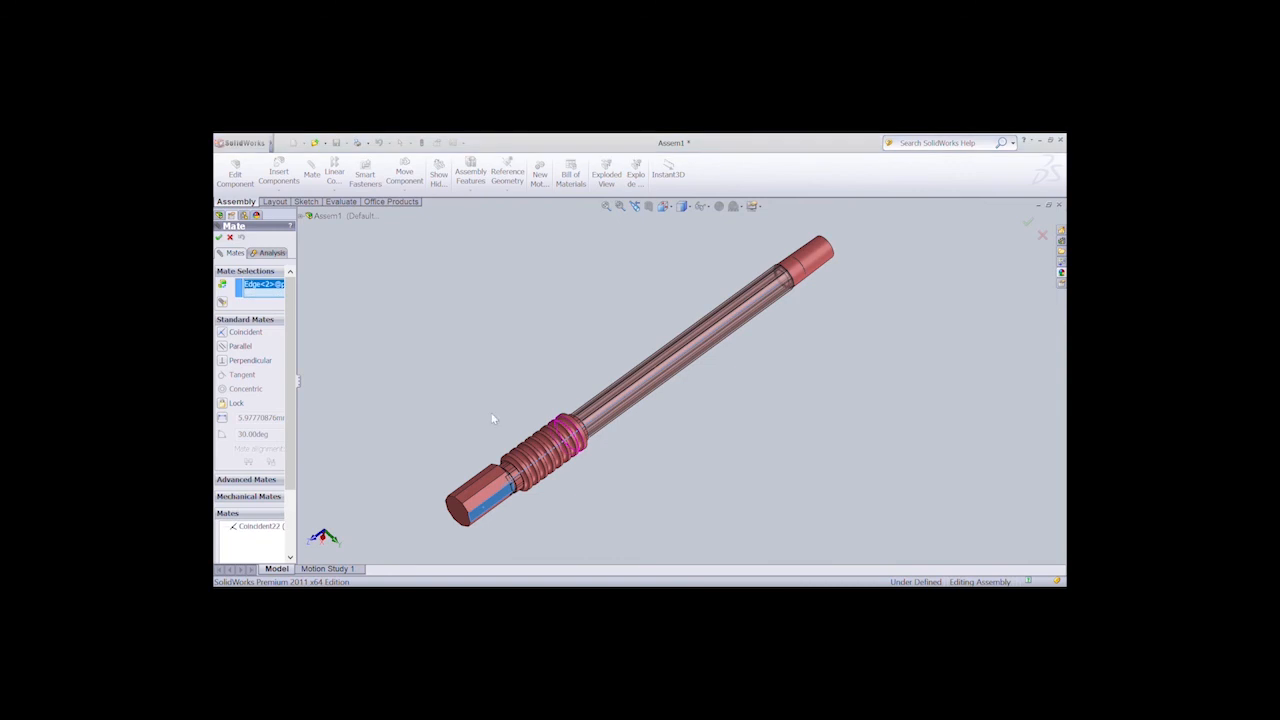
{"action": "left_click", "coordinate": [230, 238]}
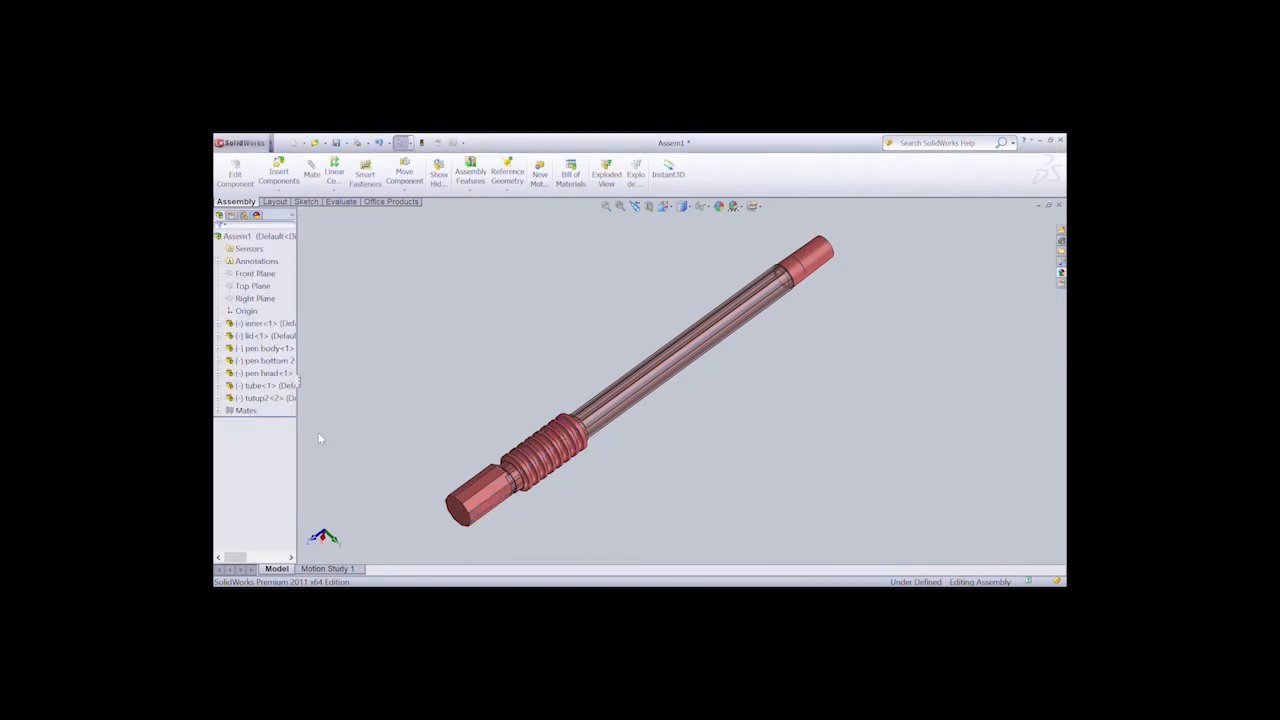
Slide the cap off the pen head with free drag, leaving it a short distance in front of the exposed tip.
{"action": "left_click", "coordinate": [404, 172]}
{"action": "mouse_move", "coordinate": [500, 503]}
{"action": "left_mouse_down"}
{"action": "mouse_move", "coordinate": [512, 478]}
{"action": "mouse_move", "coordinate": [485, 506]}
{"action": "left_mouse_up"}
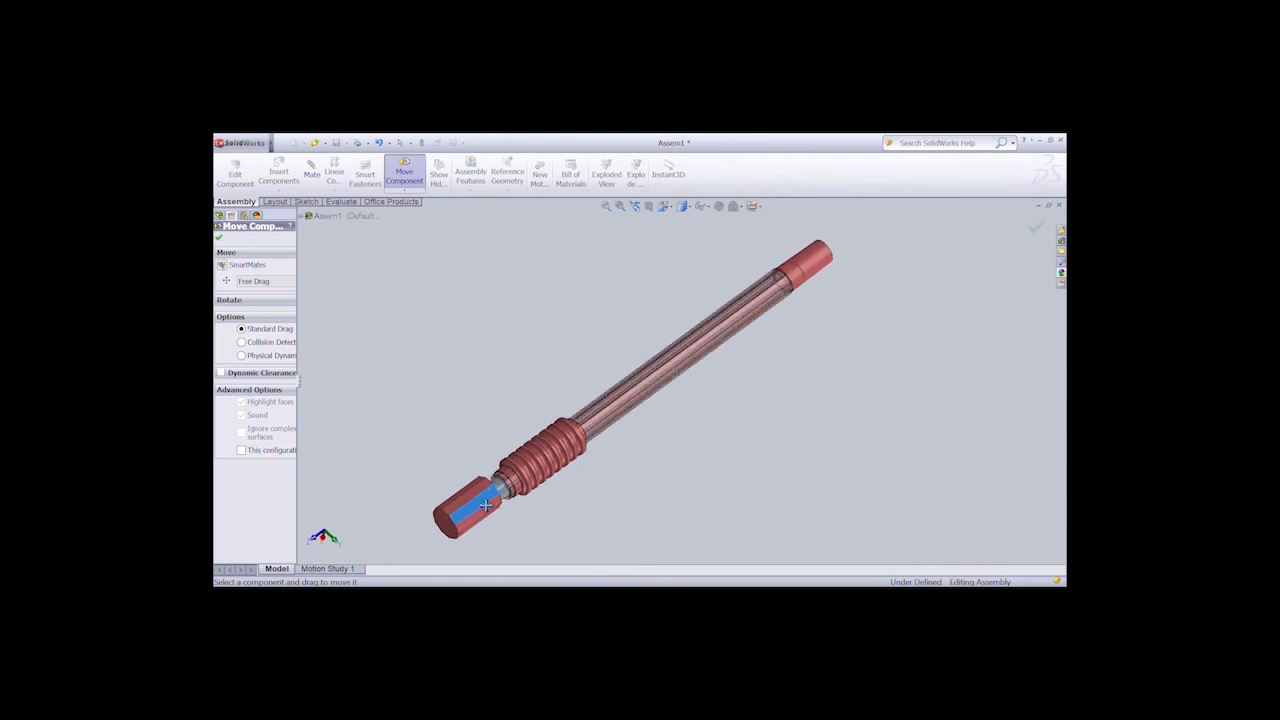
{"action": "left_click", "coordinate": [220, 238]}
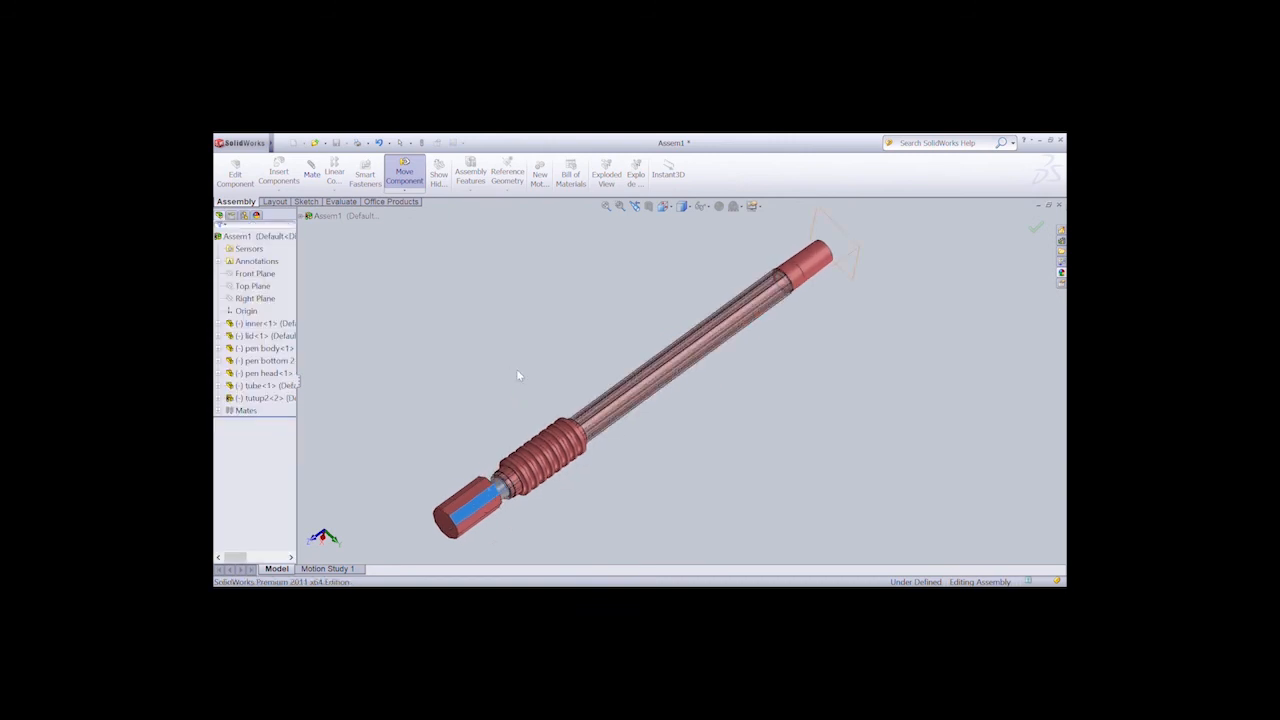
{"action": "left_click", "coordinate": [386, 384]}
{"action": "scroll", "coordinate": [457, 386], "scroll_direction": "down", "scroll_amount": 1}
{"action": "scroll", "coordinate": [457, 386], "scroll_direction": "up", "scroll_amount": 3}
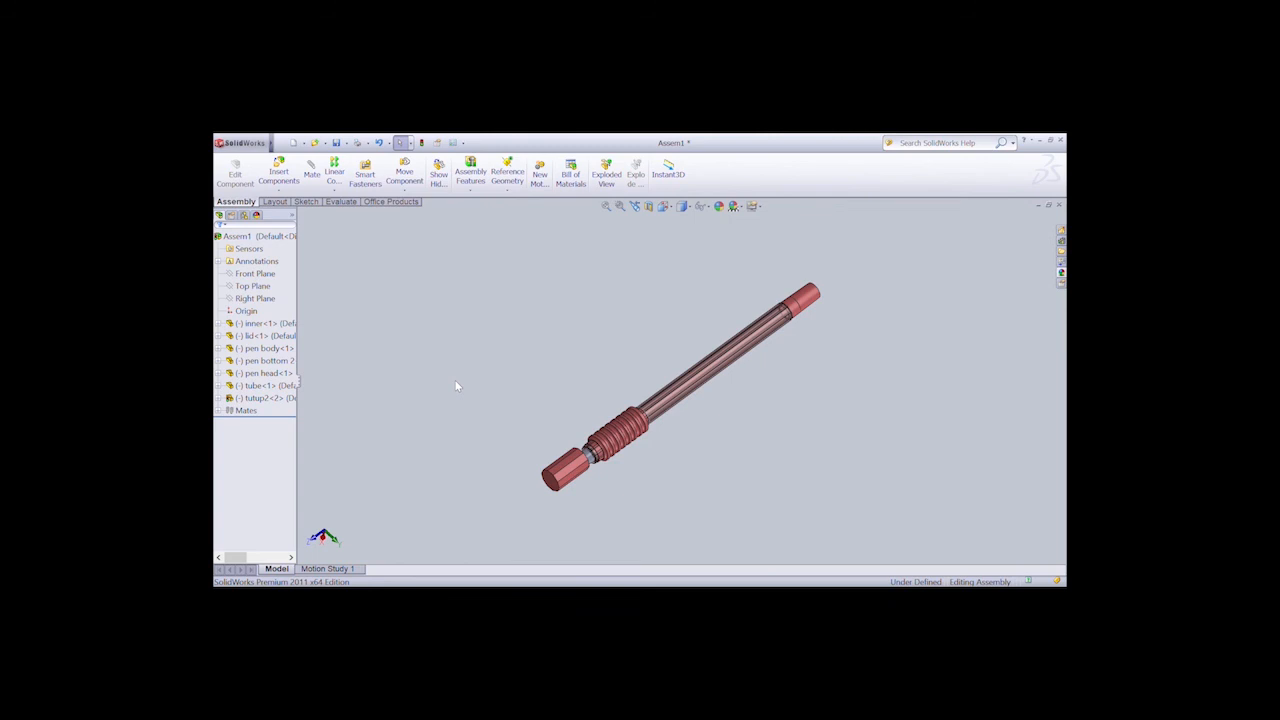
{"action": "left_click", "coordinate": [404, 174]}
{"action": "left_click_drag", "start_coordinate": [578, 472], "coordinate": [510, 496]}
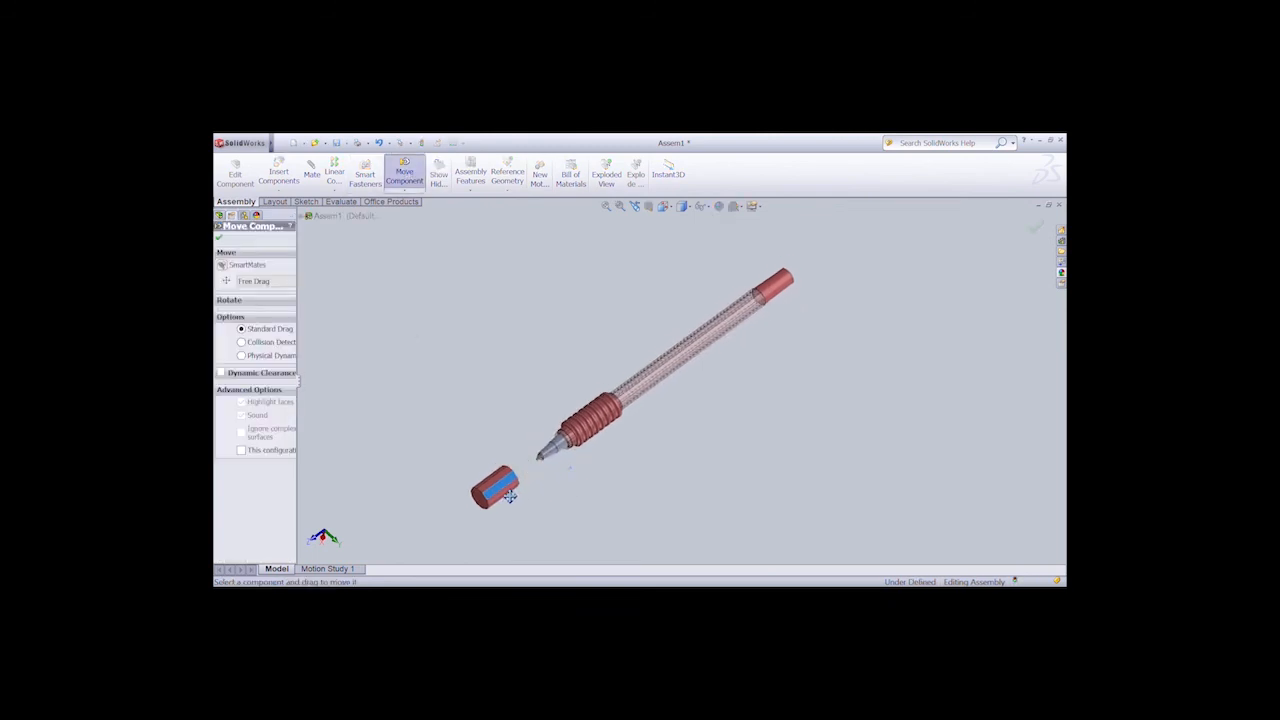
{"action": "left_click", "coordinate": [220, 238]}
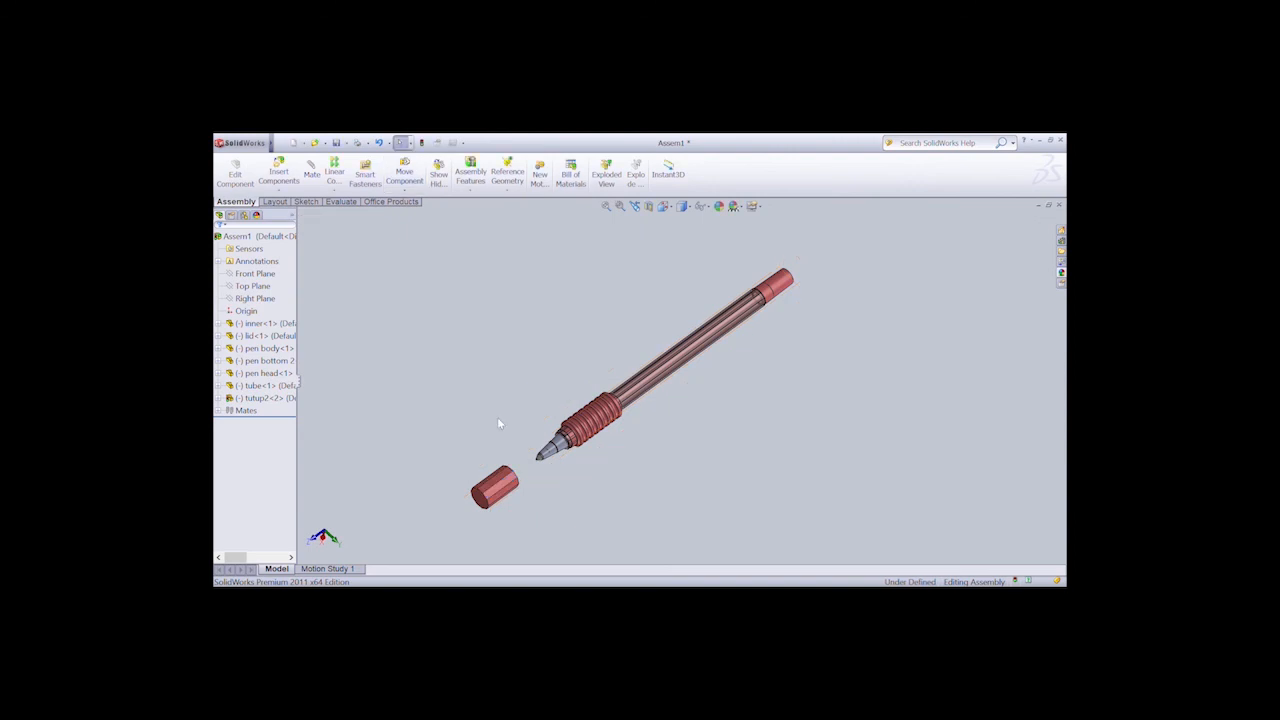